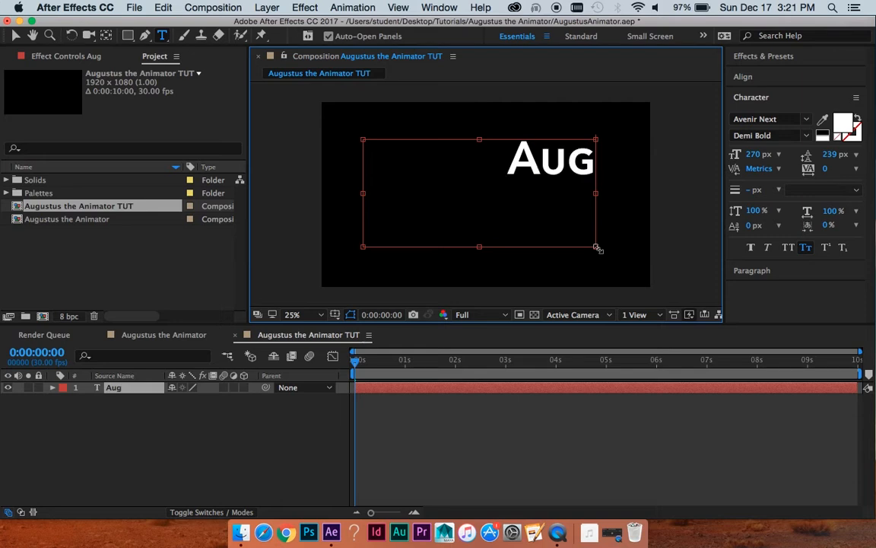
Complete the title text as "Augustus" with "the Animator" on a second line
type("ustus")
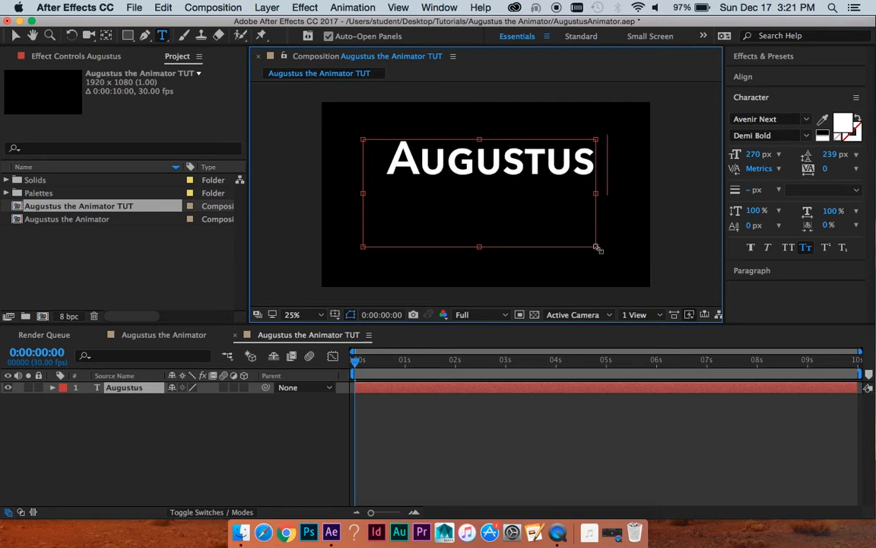
key("Return")
type("The")
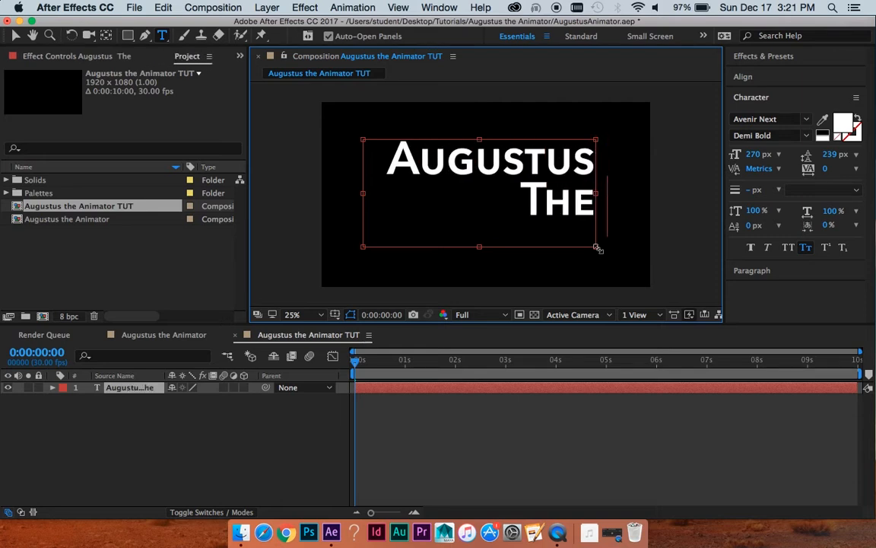
key("BackSpace")
key("BackSpace")
key("BackSpace")
type("the ANimat")
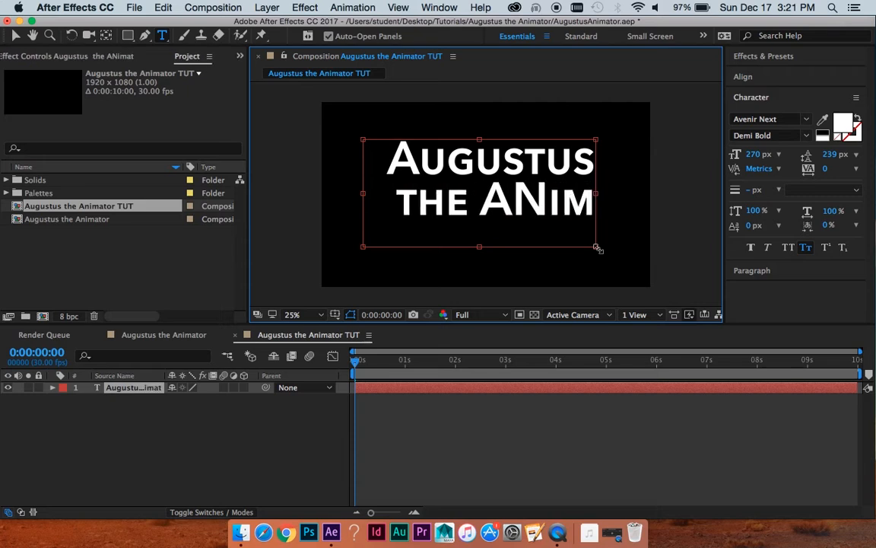
key("BackSpace")
key("BackSpace")
key("BackSpace")
key("BackSpace")
key("BackSpace")
type("n")
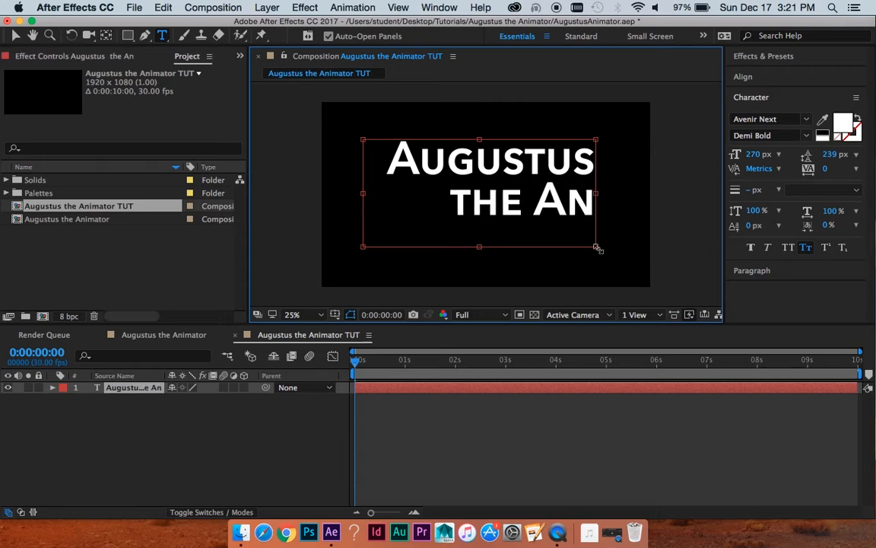
type("ima")
key("BackSpace")
key("BackSpace")
key("BackSpace")
key("BackSpace")
key("BackSpace")
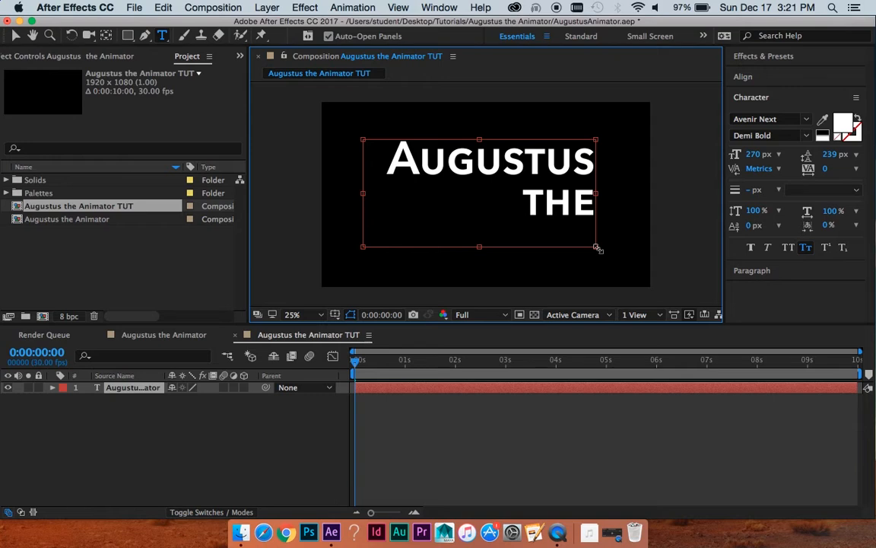
left_click(595, 399)
left_click(598, 388)
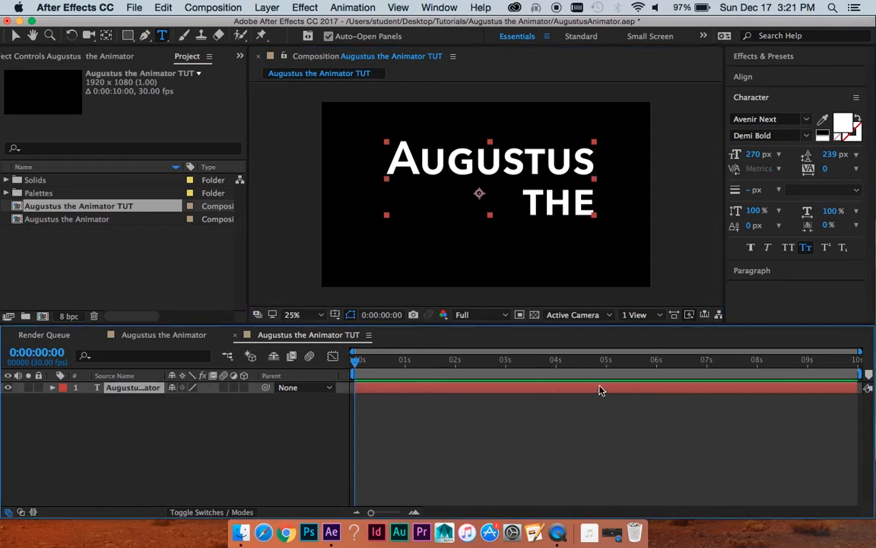
Set the whole title's font size to 200 px and left-align its text
left_click_drag(736, 154, 711, 158)
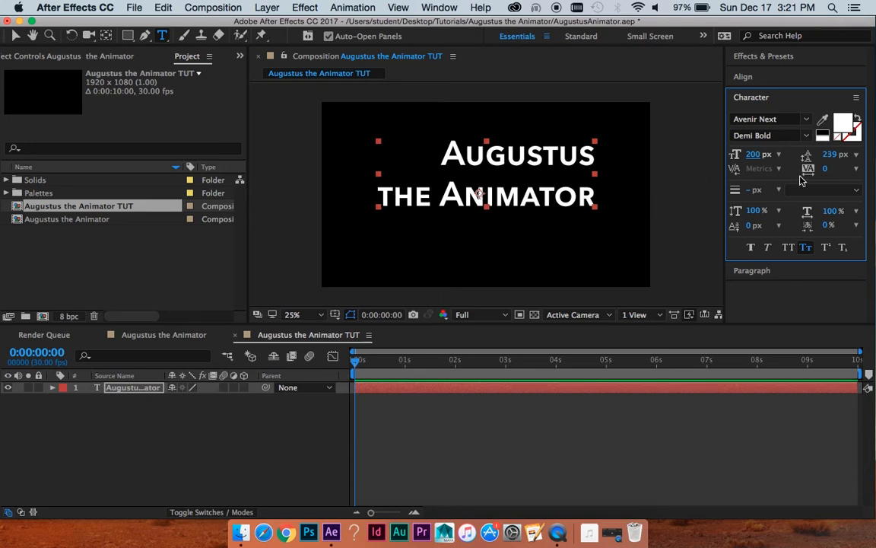
left_click_drag(755, 216, 758, 210)
left_click(783, 273)
left_click(738, 137)
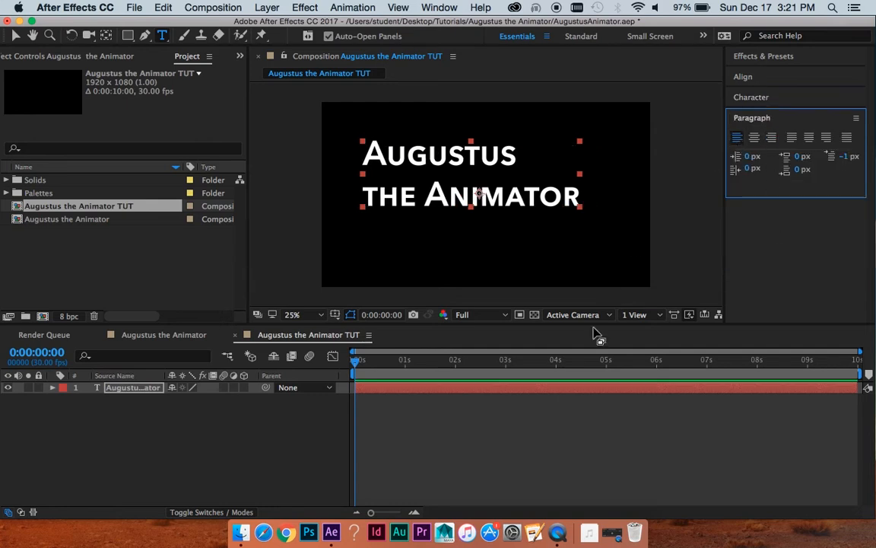
Reduce the font size of the word "the" in the title to 115 px
double_click(399, 192)
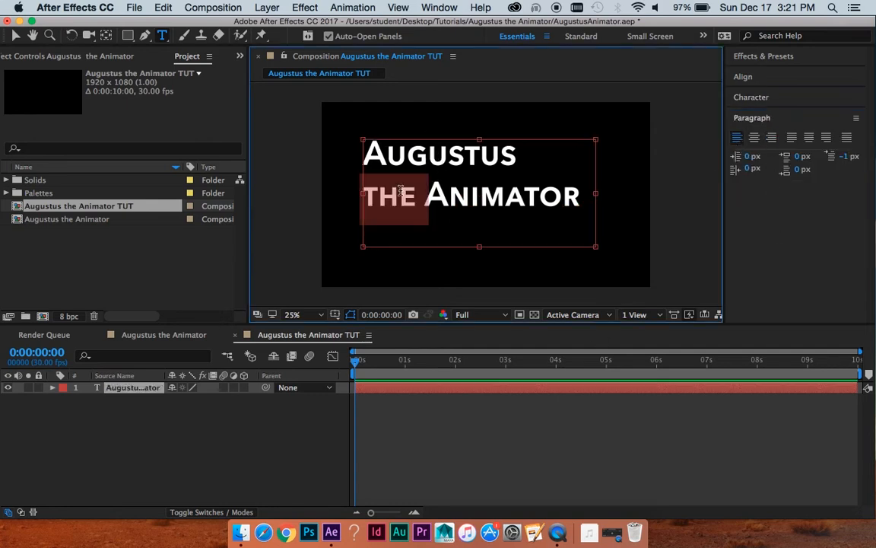
left_click(558, 413)
double_click(399, 197)
left_click(753, 97)
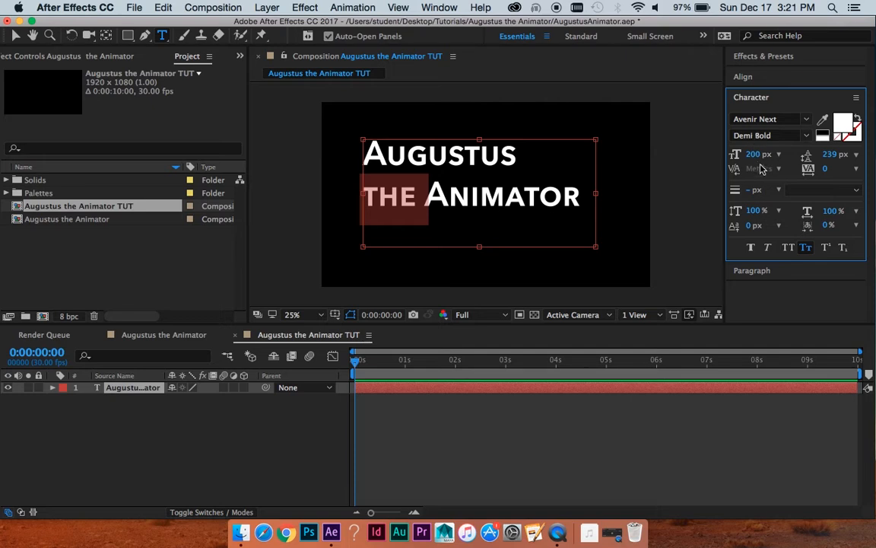
left_click_drag(754, 154, 701, 159)
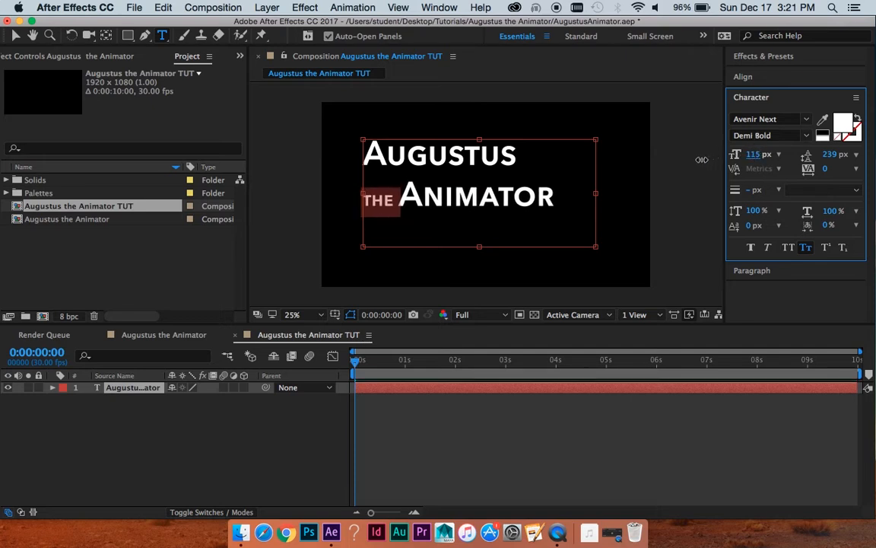
Enlarge the word "Augustus" on the title's first line to a font size of 250 px
double_click(459, 156)
left_click_drag(757, 155, 794, 153)
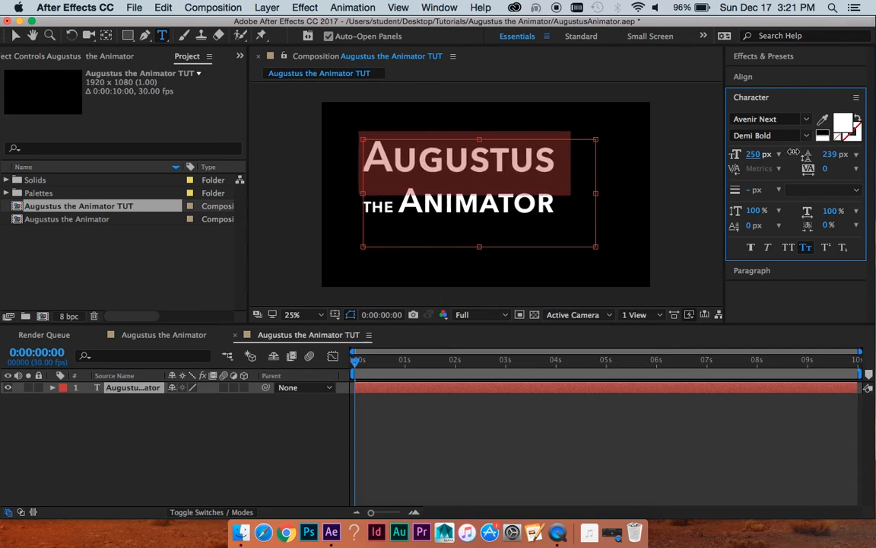
left_click(602, 412)
Set the leading of the title's second line, "the Animator", to 210.2 px
left_click(439, 198)
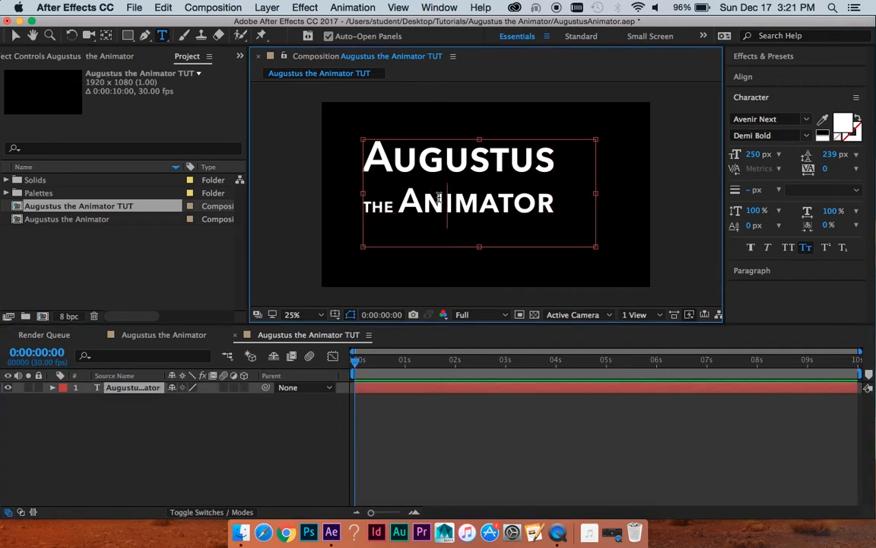
triple_click(439, 198)
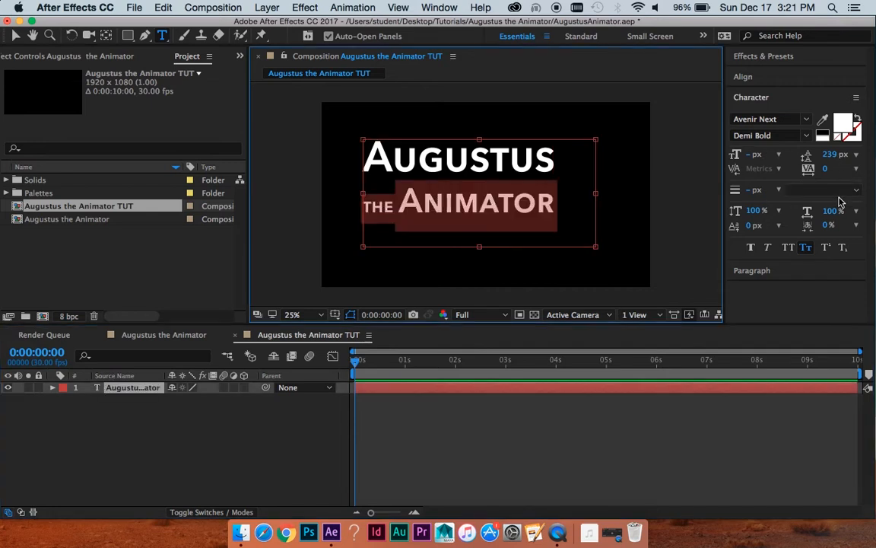
left_click_drag(832, 156, 560, 209)
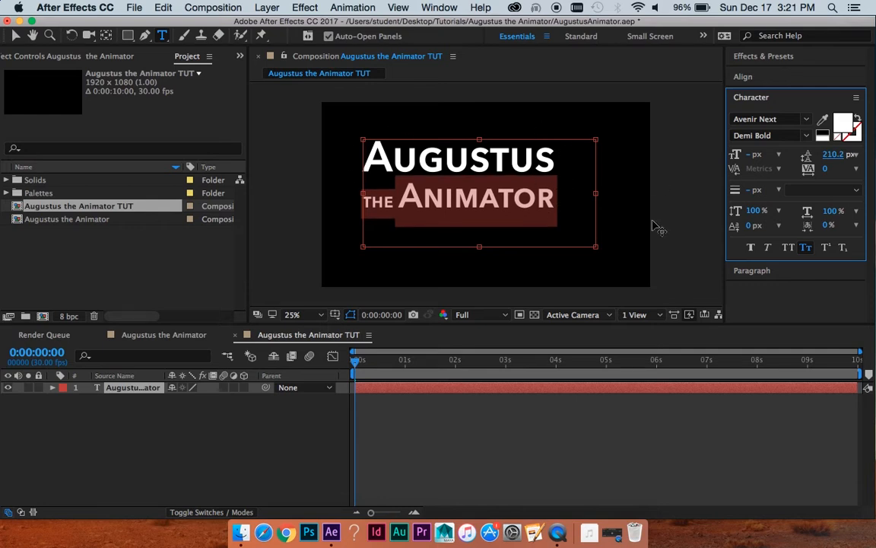
left_click(637, 419)
Centre the title text layer horizontally and vertically in the composition
scroll(495, 196, "up", 2)
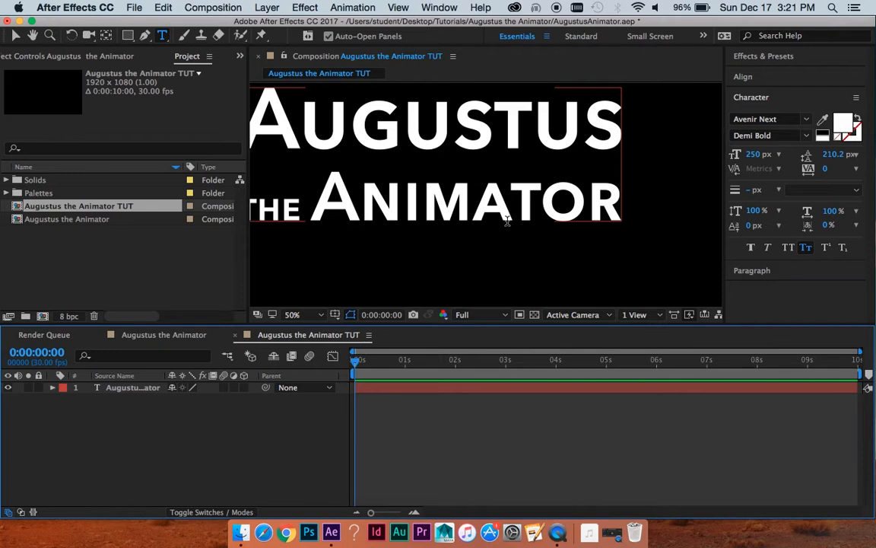
left_click(521, 389)
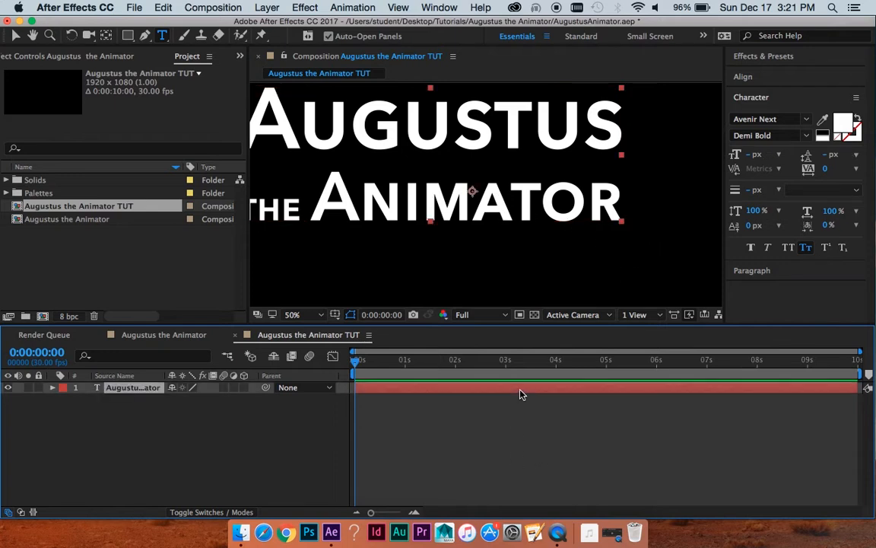
left_click_drag(508, 216, 595, 245)
left_click(545, 445)
left_click_drag(524, 216, 495, 261)
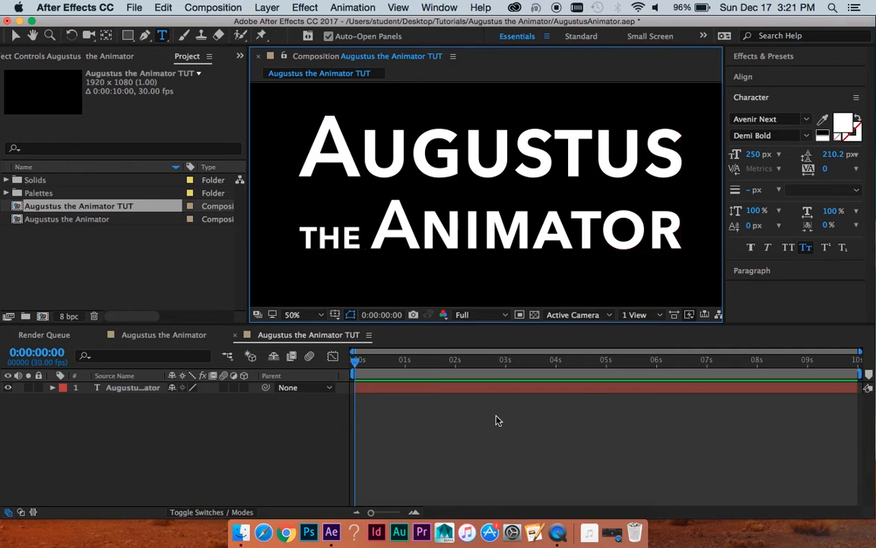
scroll(497, 245, "down", 2)
key("v")
left_click(565, 226)
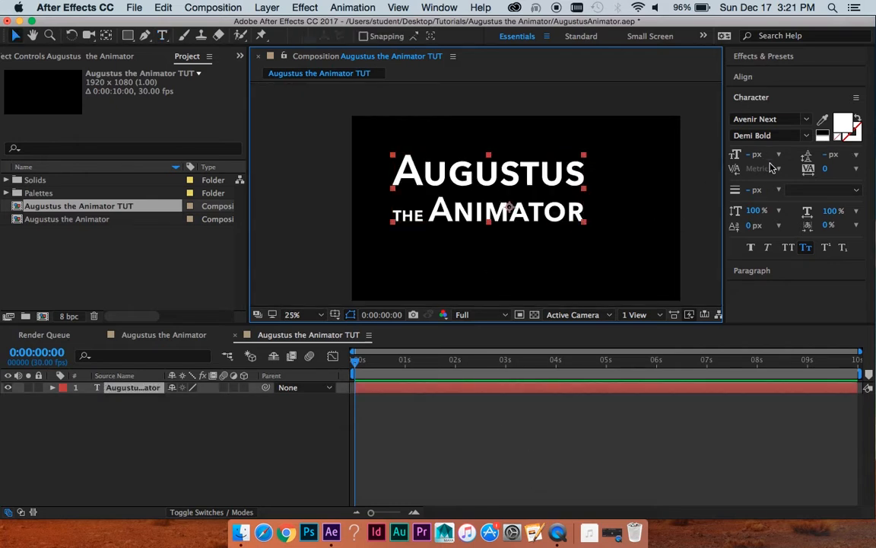
left_click(744, 76)
left_click(762, 111)
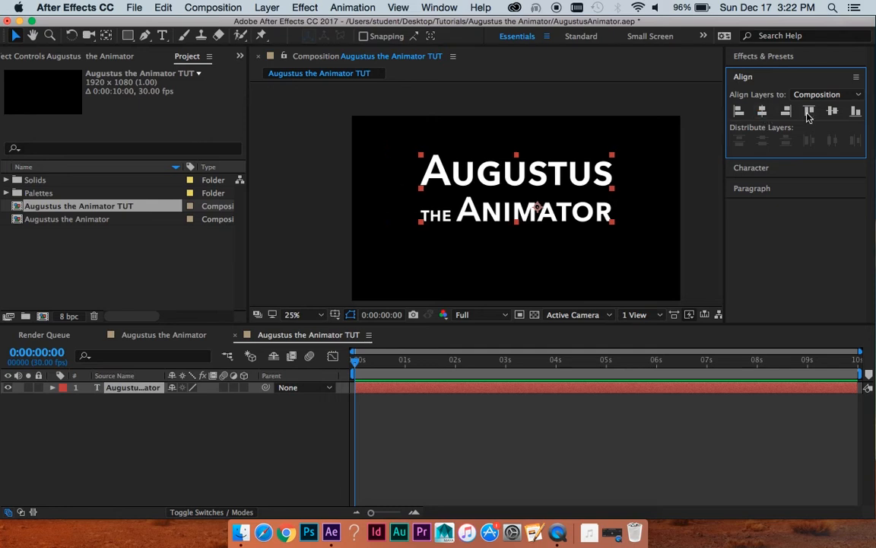
left_click(832, 111)
left_click(733, 449)
Duplicate the title text layer and delete everything in the copy except the first letter "A"
key("space")
left_click_drag(573, 189, 549, 147)
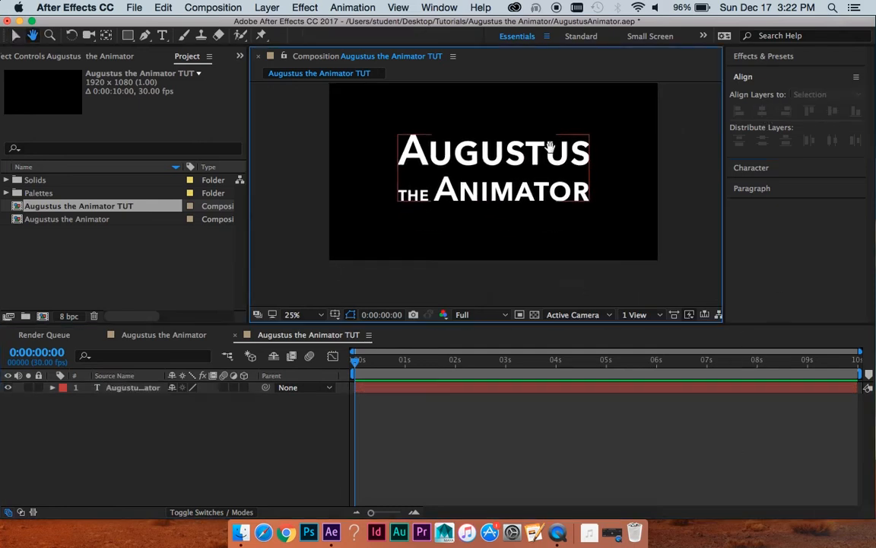
left_click(467, 460)
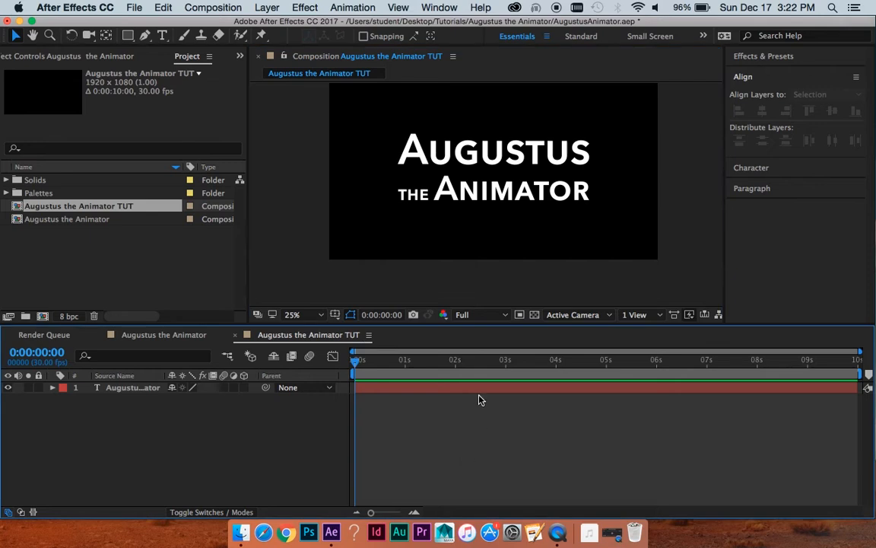
left_click(387, 392)
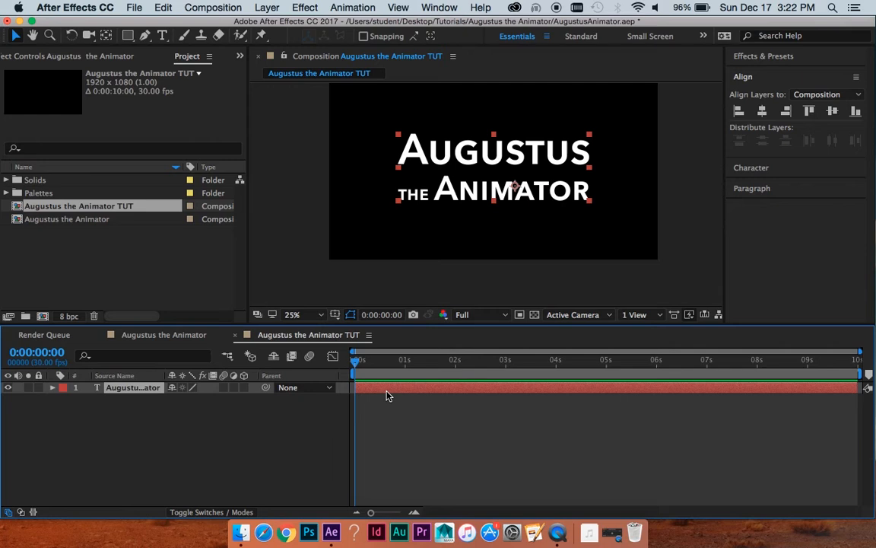
key("super+d")
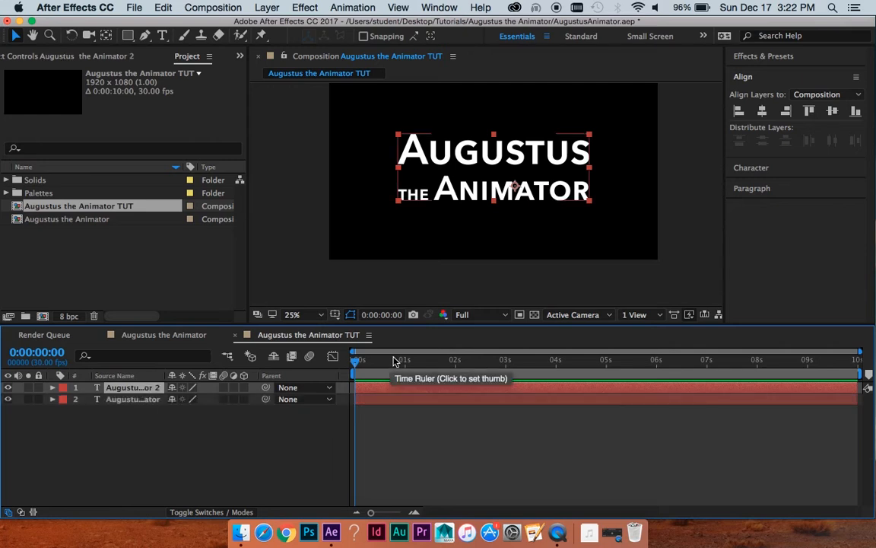
double_click(455, 160)
left_click(431, 146)
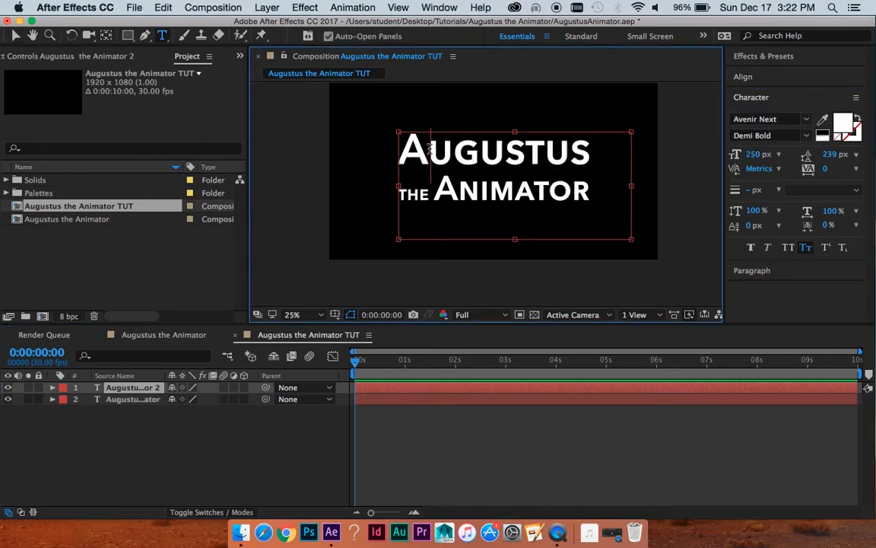
left_click_drag(431, 152, 596, 199)
left_click(598, 203)
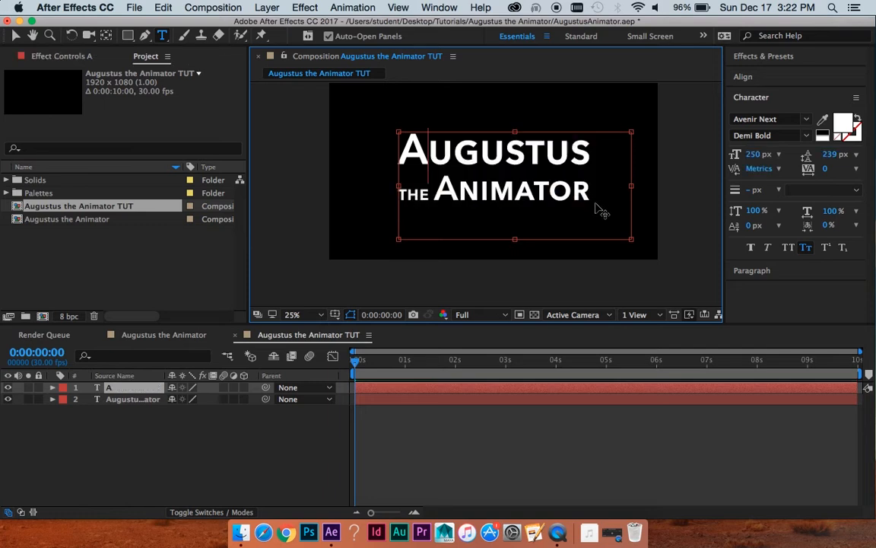
left_click(485, 475)
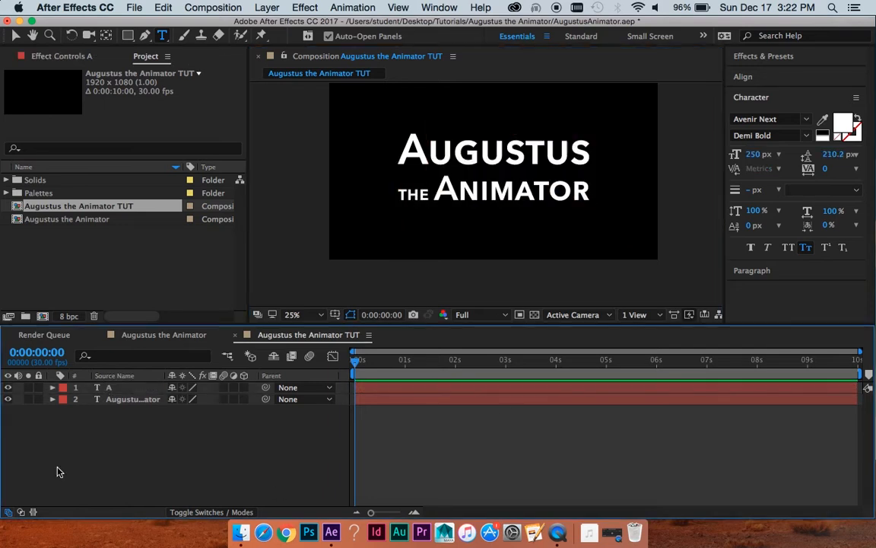
Hide the original full title layer, leaving the single-letter "A" layer on view
left_click(7, 399)
scroll(448, 176, "up", 2)
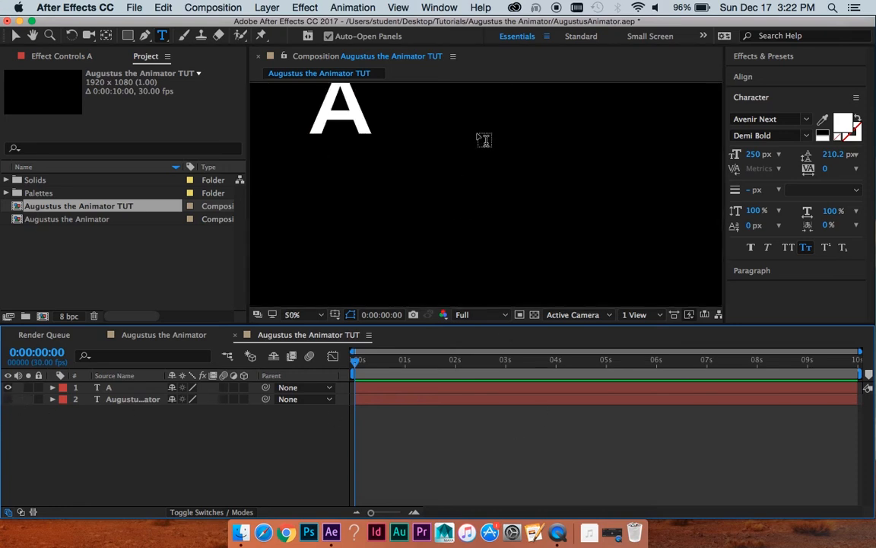
key("h")
left_click_drag(448, 172, 548, 229)
key("super+t")
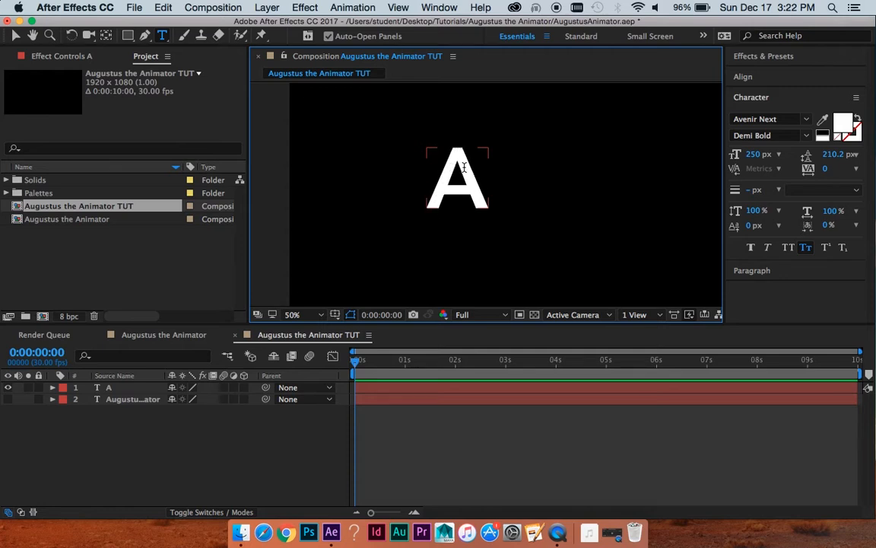
left_click(428, 423)
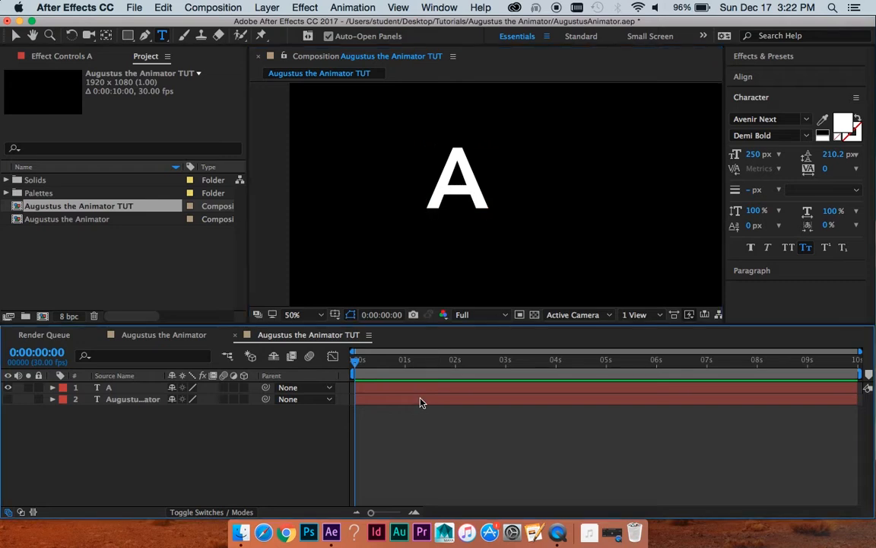
Start a Pen mask on the "A" layer with two points along the left stroke's inner edge, one below and one above the crossbar
left_click(422, 388)
key("period")
scroll(491, 203, "up", 3)
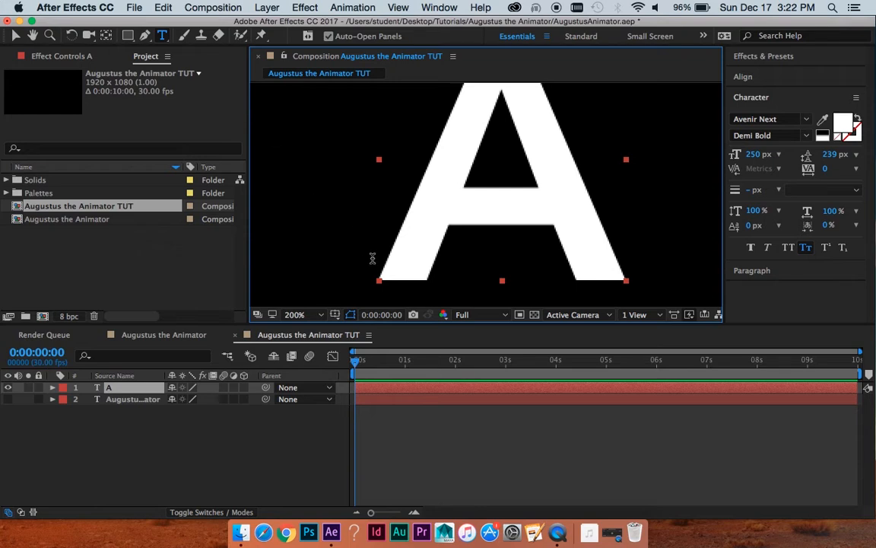
key("g")
key("period")
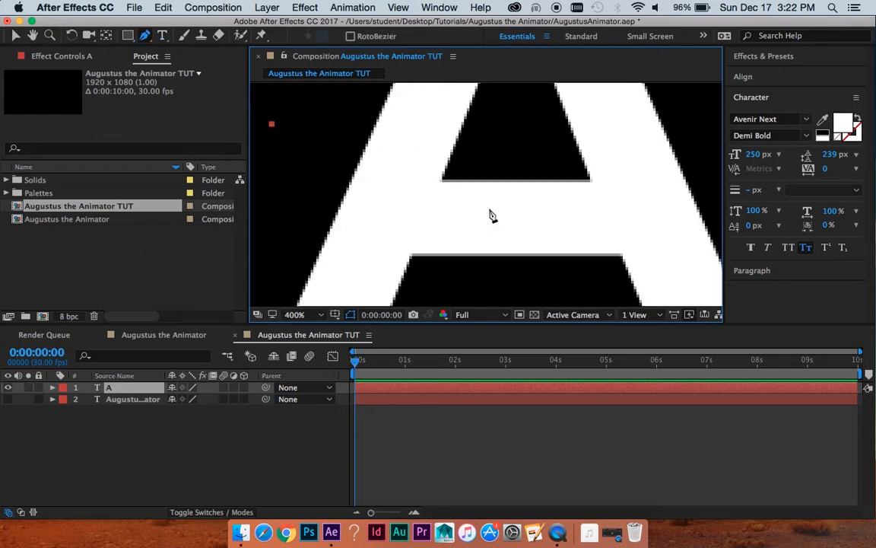
left_click_drag(487, 221, 571, 154)
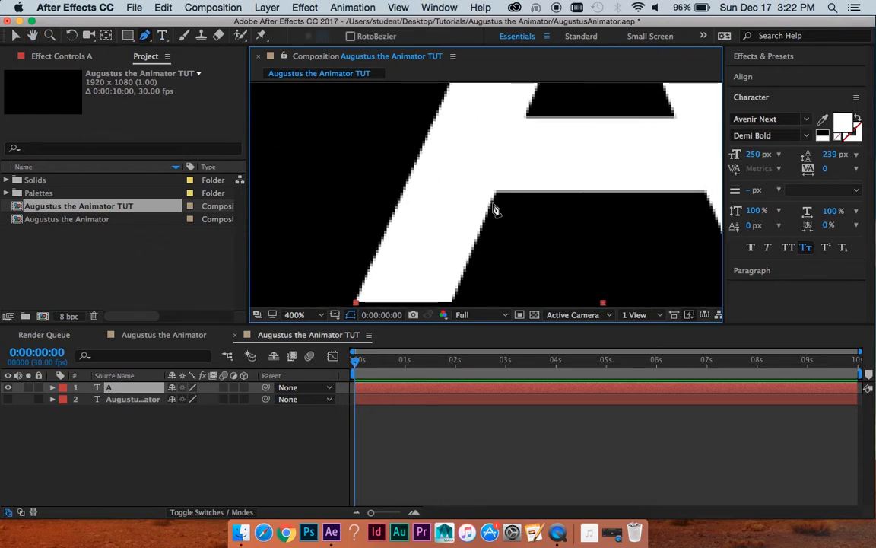
left_click(493, 203)
left_click(537, 95)
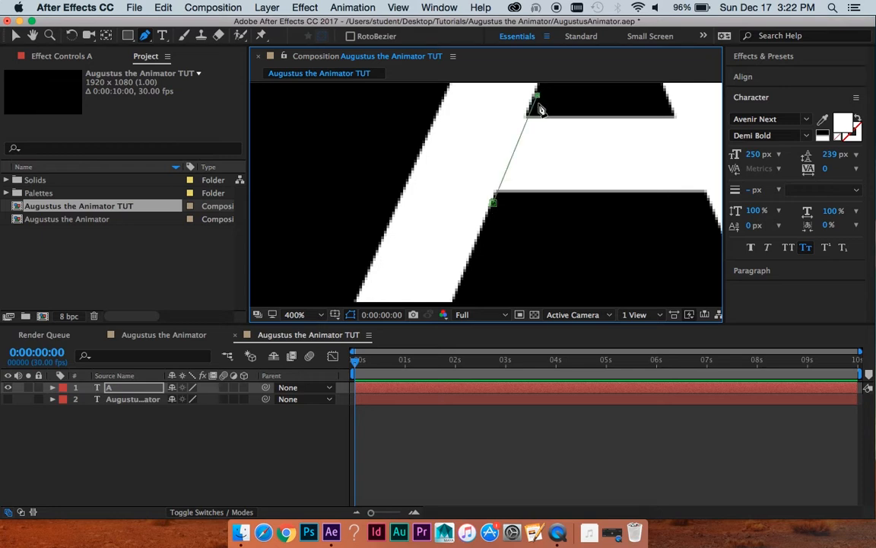
Extend the mask path along the left stroke's inner edge past the apex and across above the top of the A
left_click_drag(537, 95, 560, 189)
key("space")
key("comma")
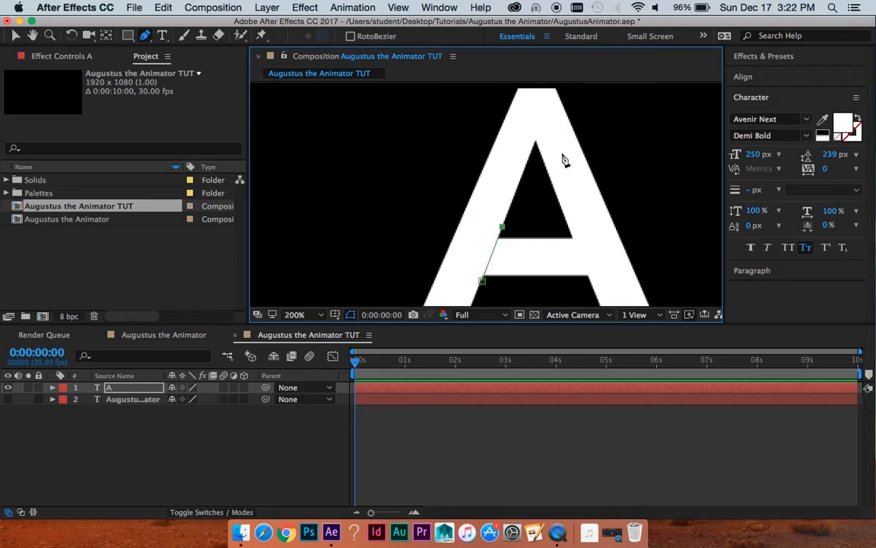
key("space")
left_click_drag(563, 147, 558, 210)
key("period")
left_click_drag(614, 160, 590, 192)
left_click(628, 104)
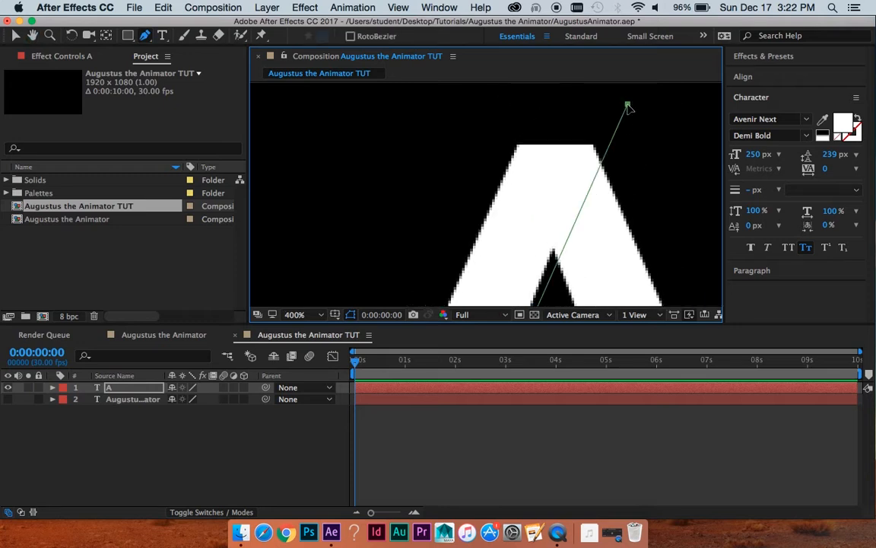
mouse_move(627, 105)
left_mouse_down()
mouse_move(617, 91)
mouse_move(620, 98)
left_mouse_up()
key("space")
left_click_drag(585, 196, 603, 208)
left_click(513, 129)
Continue the mask path down outside the A's left stroke and underneath its foot
key("space")
left_click_drag(461, 259, 499, 161)
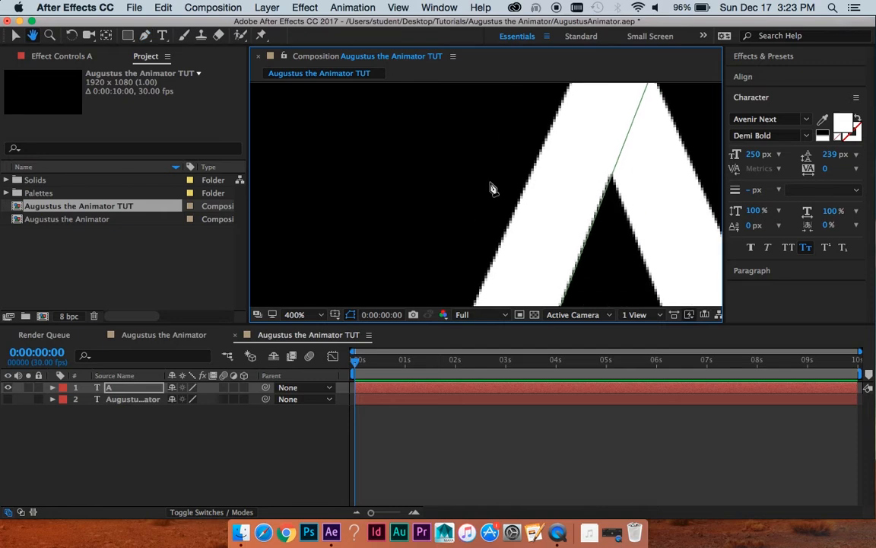
left_click(485, 203)
key("space")
left_click_drag(465, 258, 579, 86)
key("space")
left_click_drag(524, 244, 600, 94)
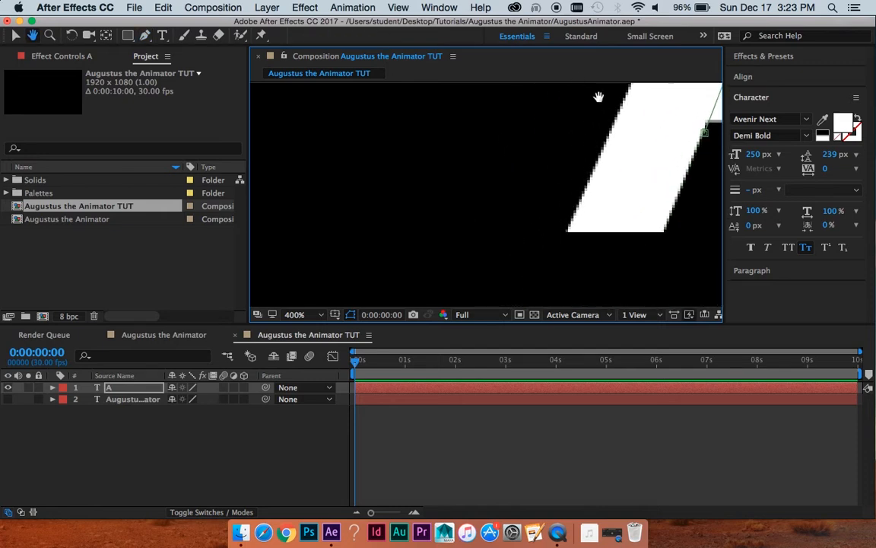
left_click(520, 253)
left_click(647, 266)
Add a mask point beside the foot's inner corner and close the path at its first point, isolating the A's left stroke
key("space")
left_click_drag(671, 252, 651, 264)
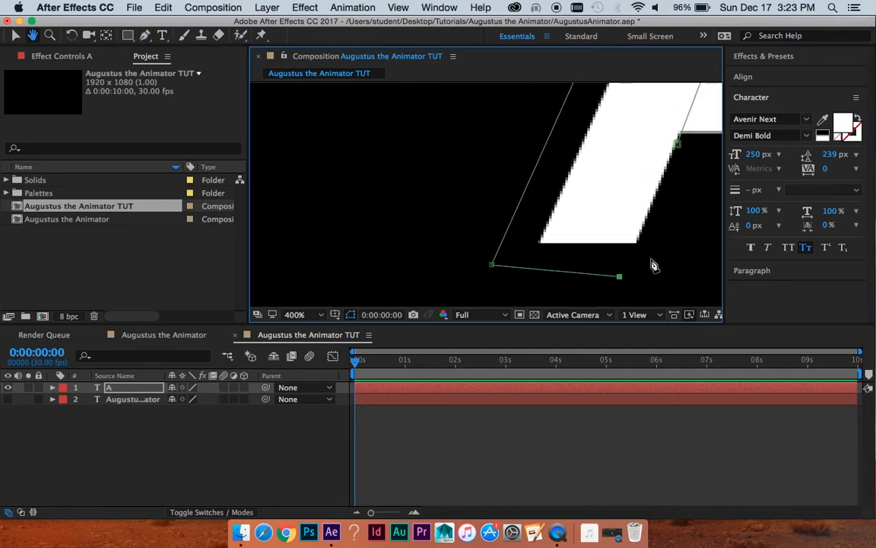
left_click(665, 257)
left_click(678, 143)
key("space")
left_click_drag(701, 196, 556, 290)
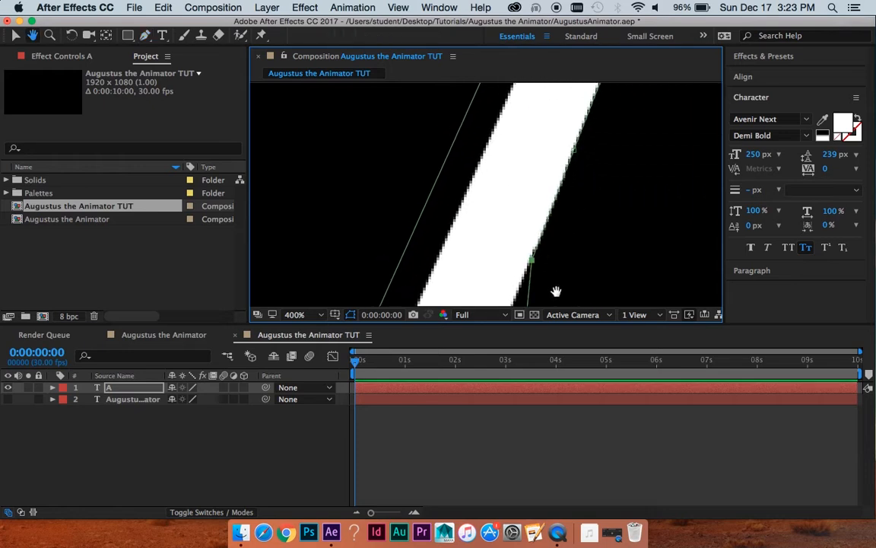
Nudge the mask point on the stroke's lower inner edge to line it up with the letter's edge
key("v")
left_click(554, 475)
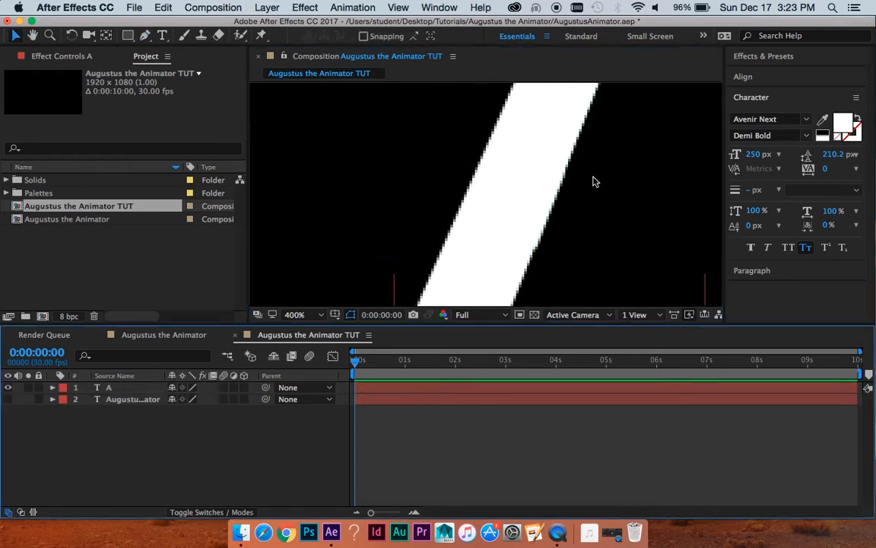
scroll(592, 180, "down", 4)
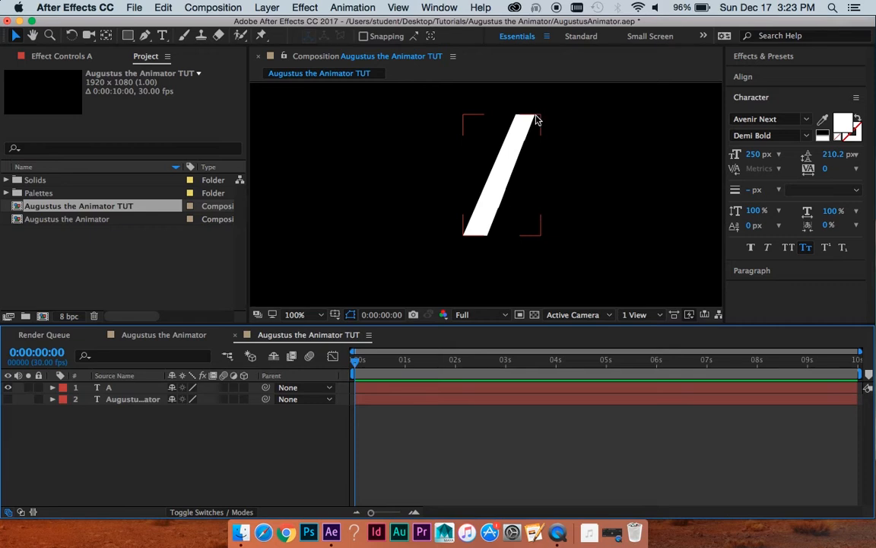
scroll(489, 249, "up", 5)
key("space")
left_click_drag(599, 235, 546, 159)
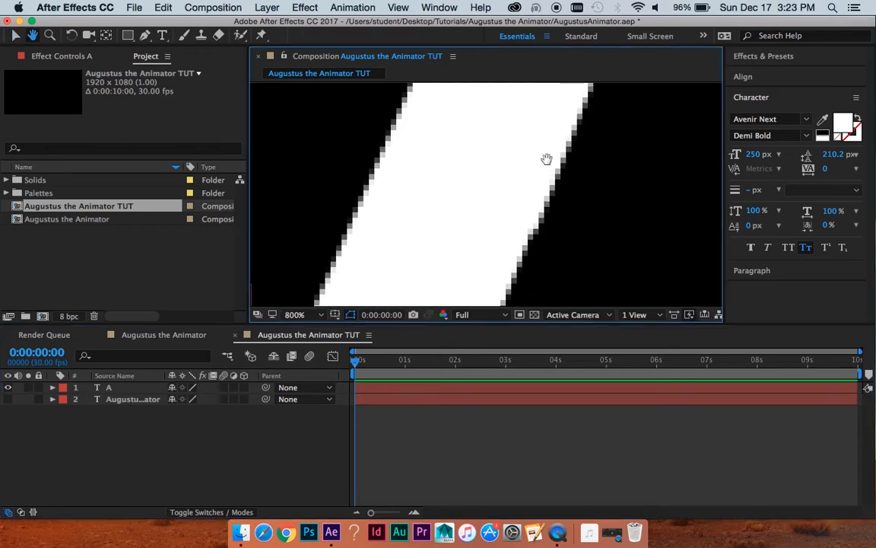
left_click(467, 388)
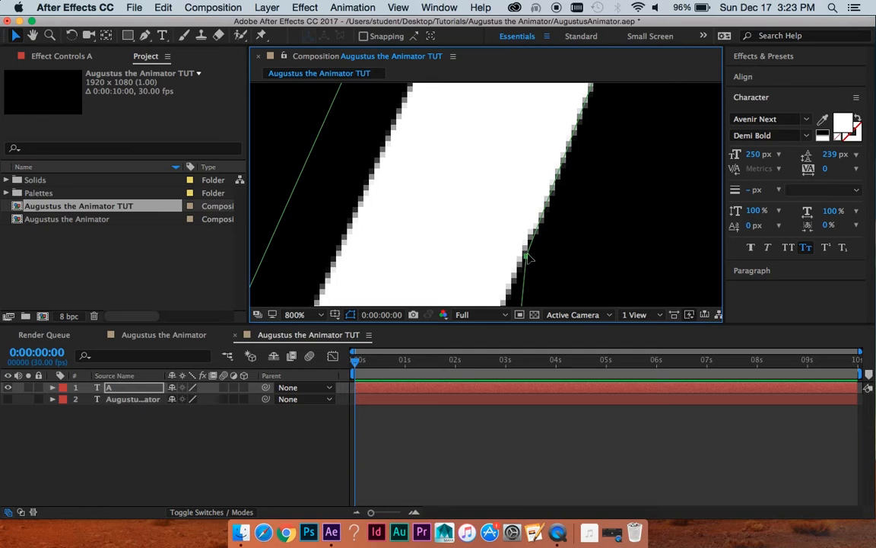
left_click_drag(530, 258, 530, 262)
Fine-tune the lower inner mask point until it sits flush with the stroke, and deselect the layer
scroll(530, 276, "down", 6)
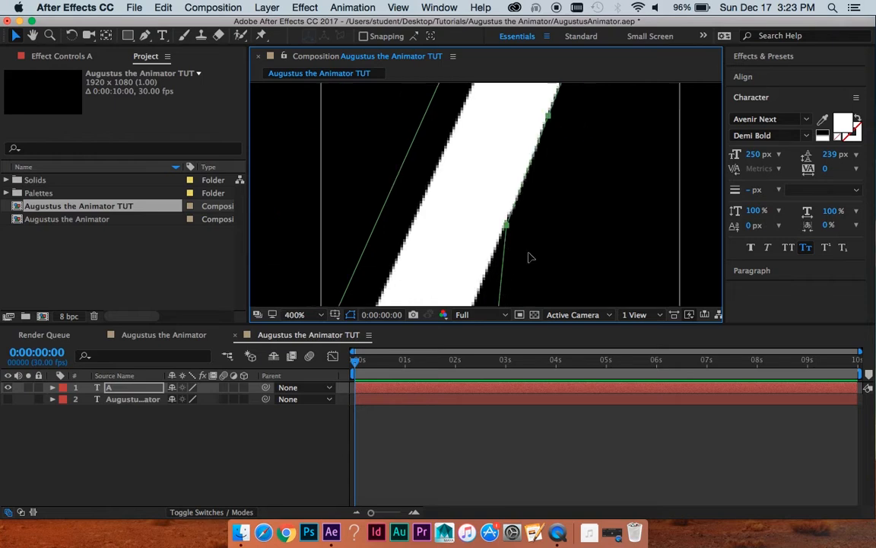
key("period")
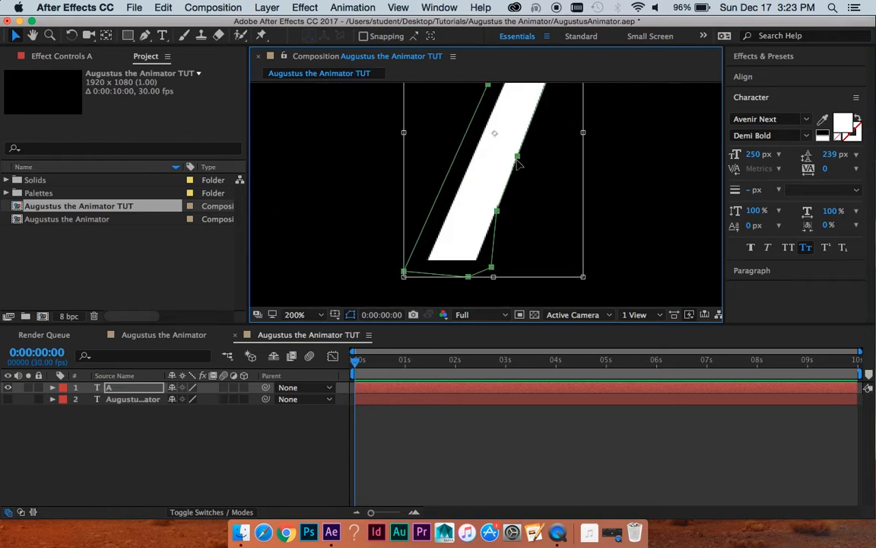
key("period")
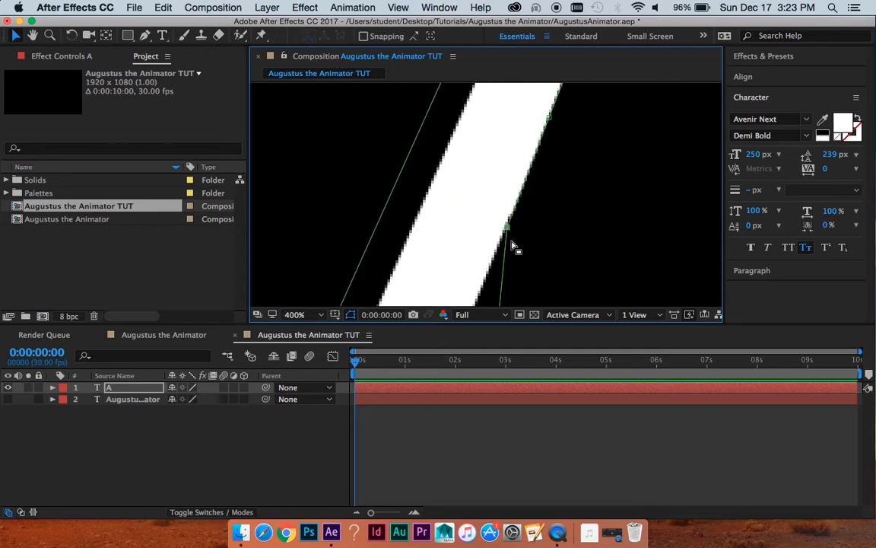
left_click(505, 227)
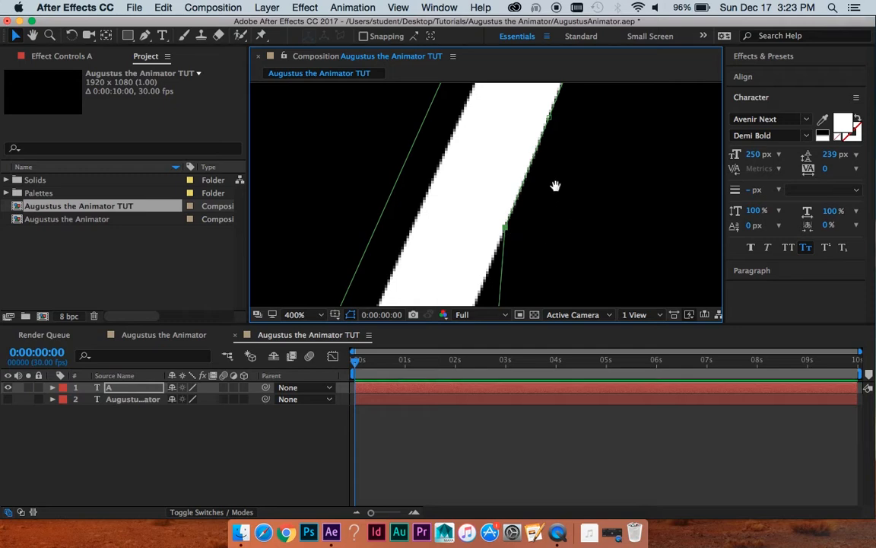
key("h")
left_click_drag(558, 185, 524, 247)
key("comma")
key("comma")
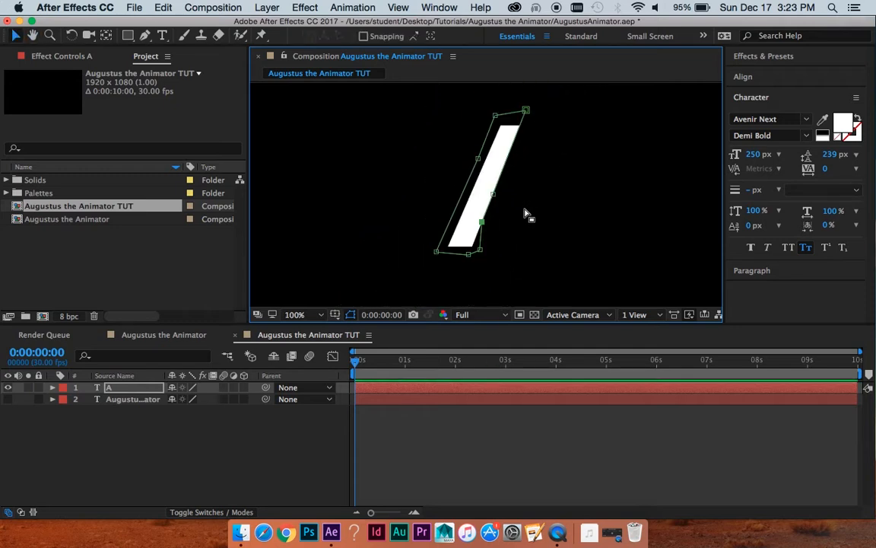
left_click(517, 483)
key("comma")
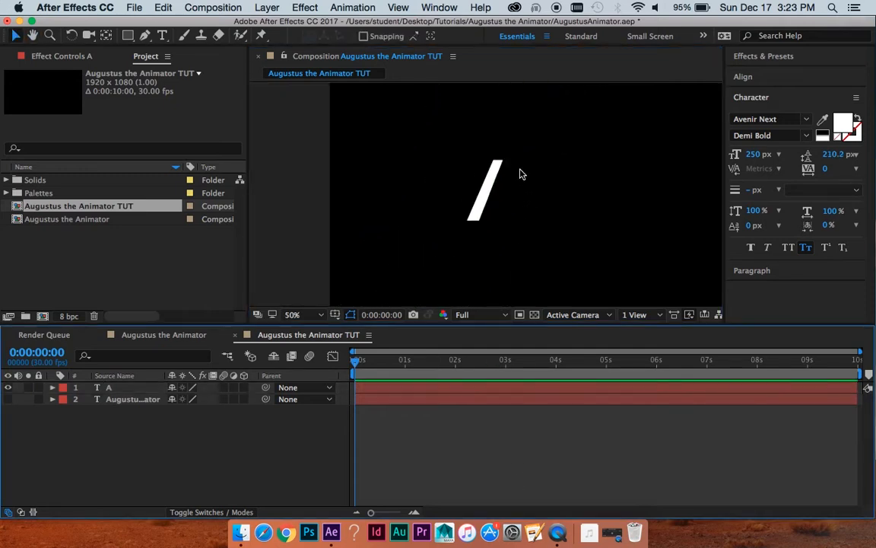
Move the A layer's anchor point to the bottom-left corner of the masked stroke
left_click(487, 222)
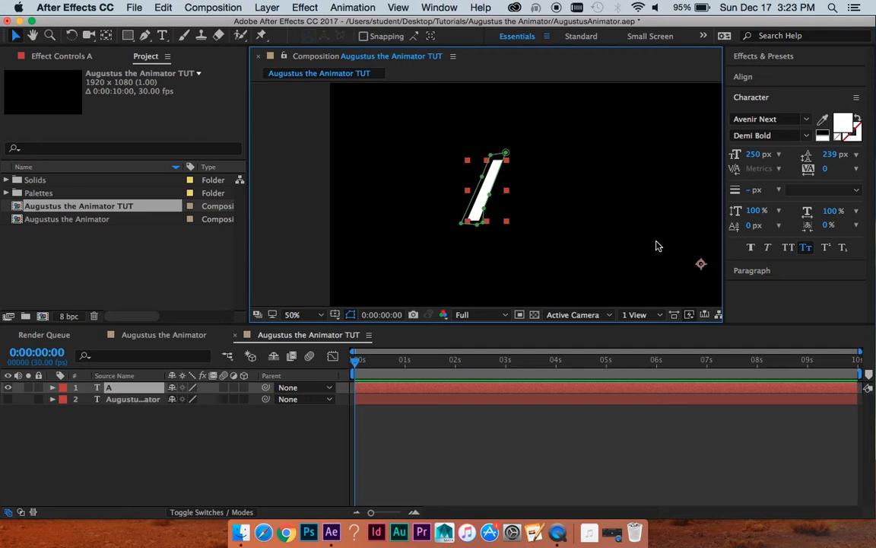
key("y")
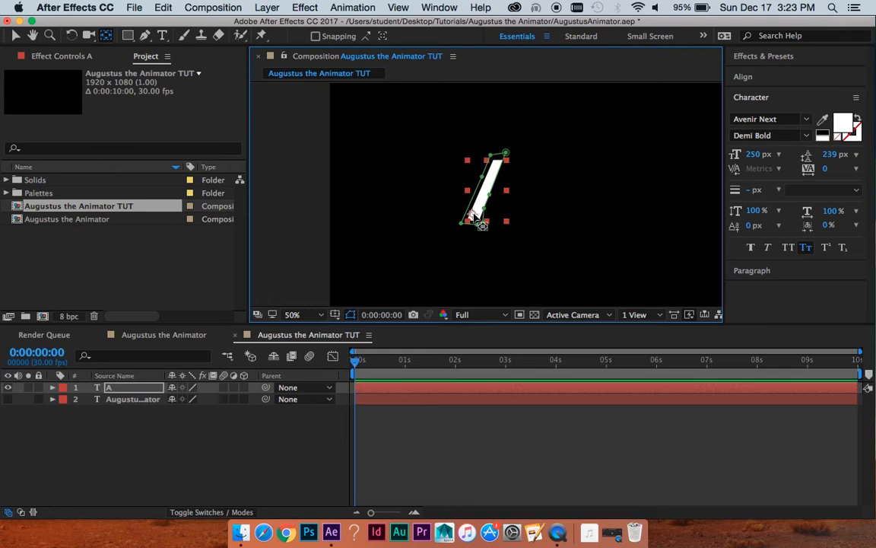
scroll(479, 221, "up", 6)
left_click_drag(473, 223, 439, 251)
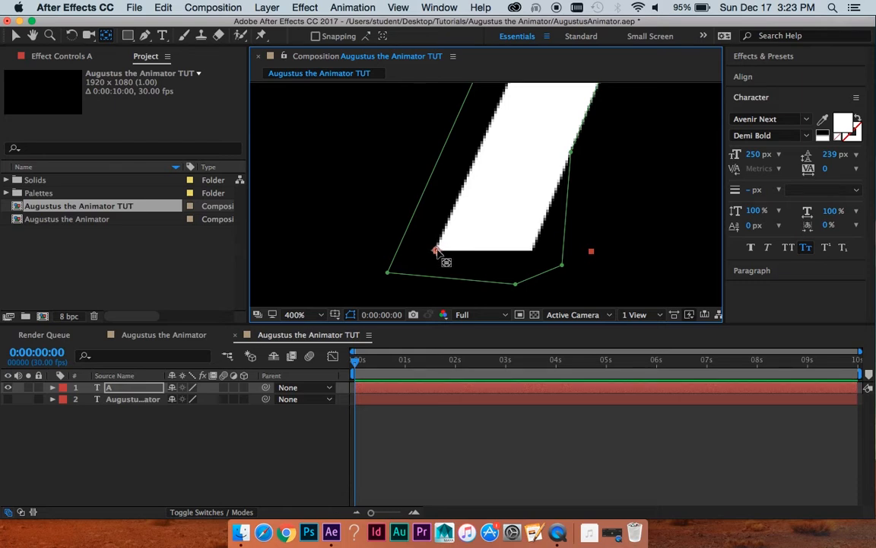
left_click(449, 439)
key("v")
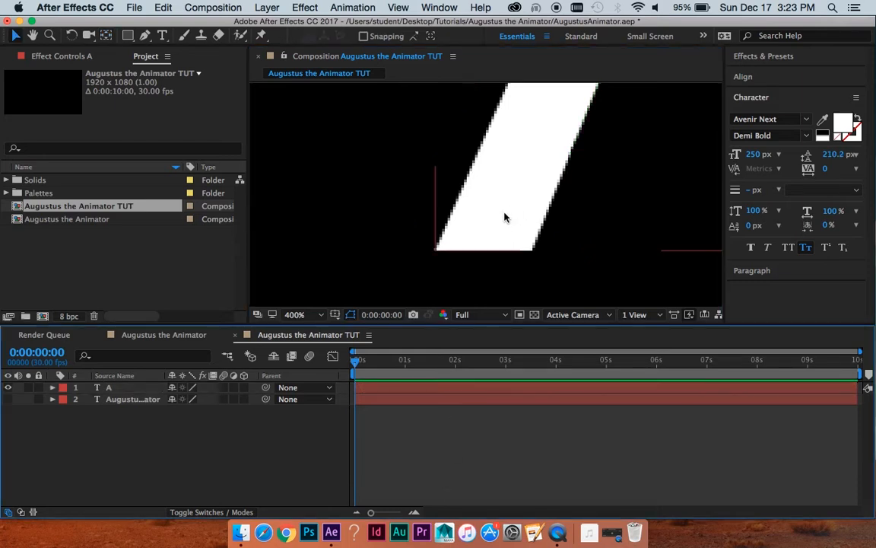
Save the project, and deselect the A layer
left_click(504, 213)
scroll(503, 213, "down", 1)
key("super+s")
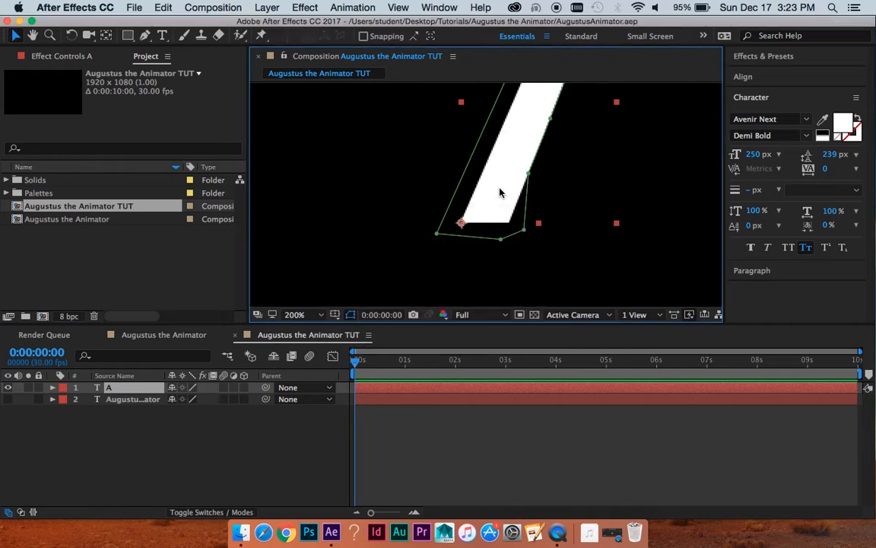
scroll(501, 191, "down", 1)
key("space")
left_click_drag(534, 160, 518, 198)
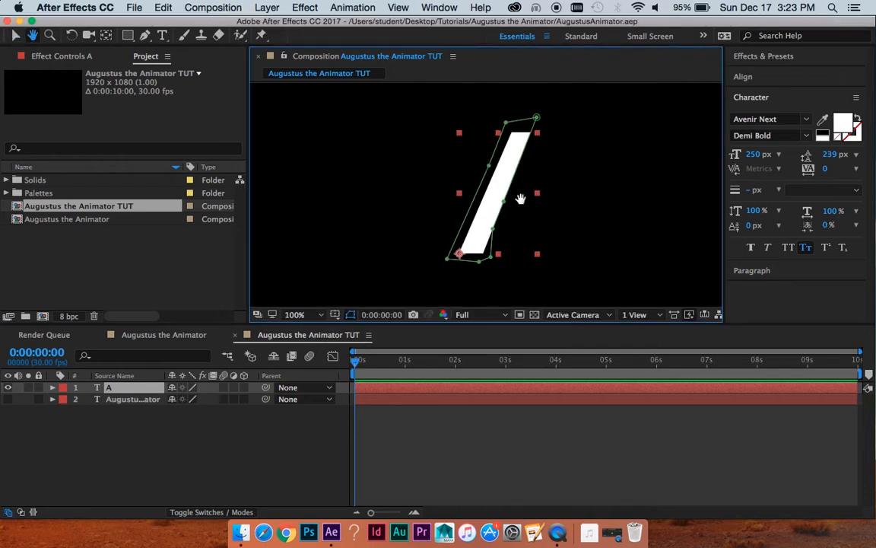
left_click(414, 444)
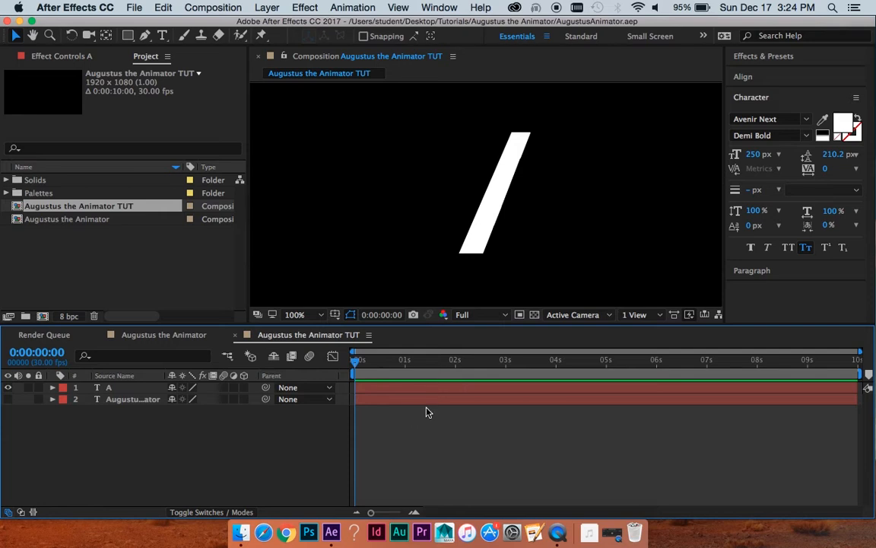
Set the A layer's rotation to -22.3° so the masked stroke stands upright
left_click(480, 249)
scroll(481, 248, "down", 1)
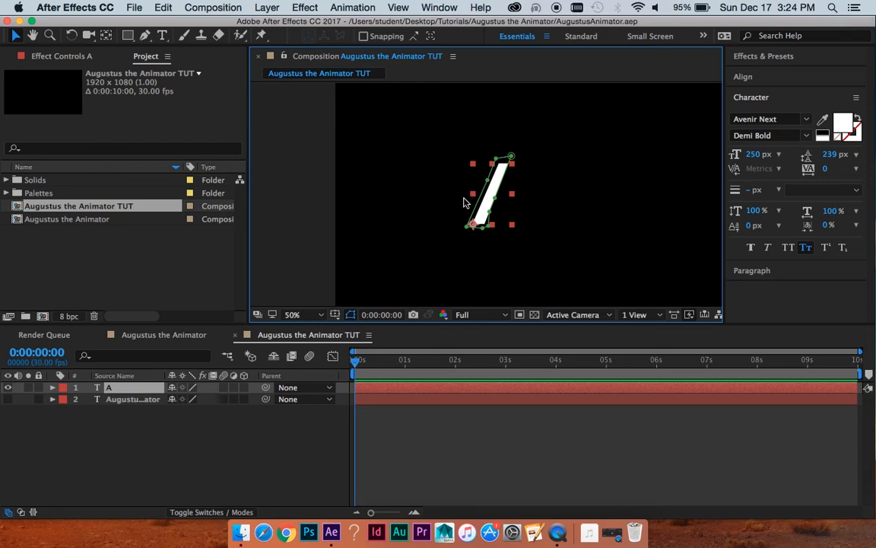
key("r")
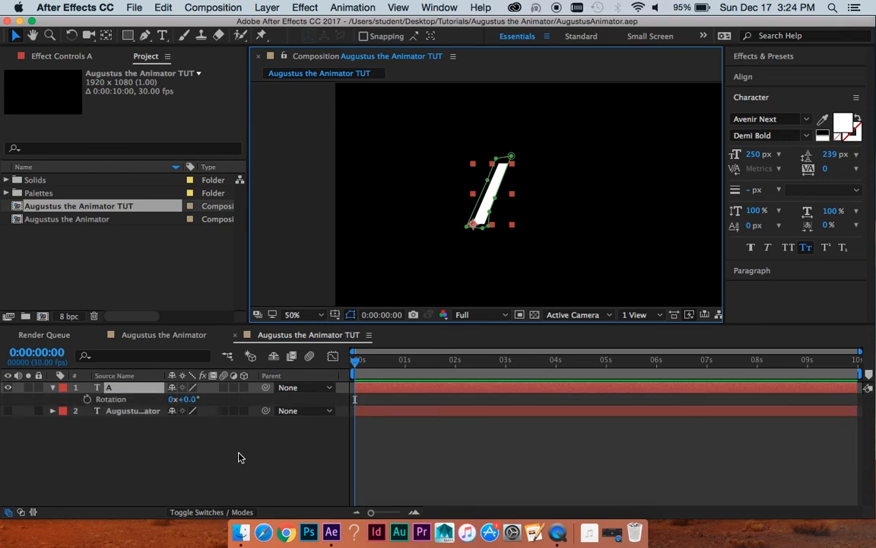
left_click_drag(194, 399, 59, 416)
scroll(485, 183, "up", 1)
scroll(485, 183, "up", 1)
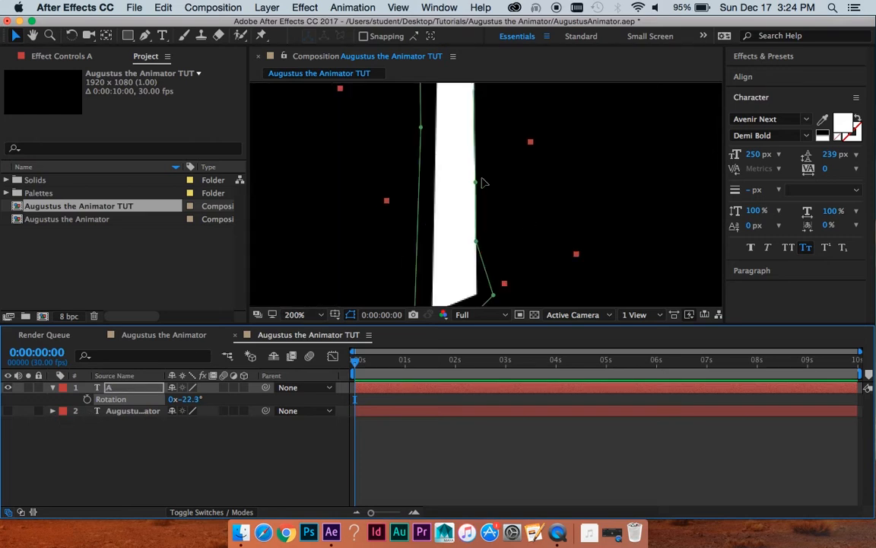
scroll(419, 221, "down", 1)
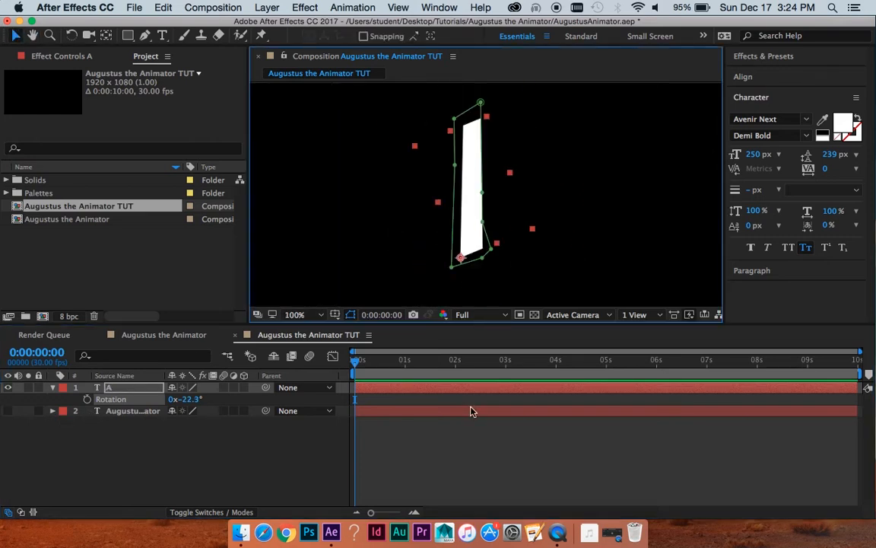
left_click(472, 440)
Draw a grey rectangle shape layer directly beneath the upright stroke, and select the A layer
left_click_drag(504, 229, 506, 173)
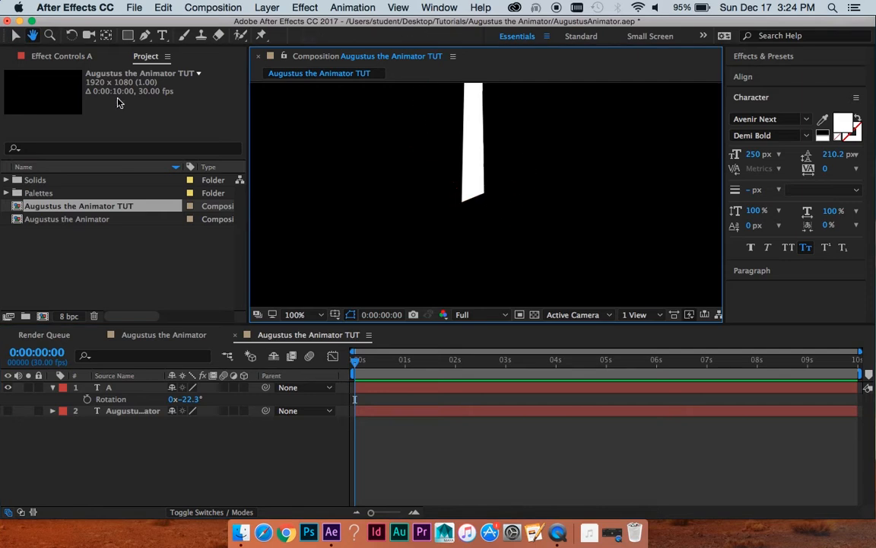
left_click(129, 37)
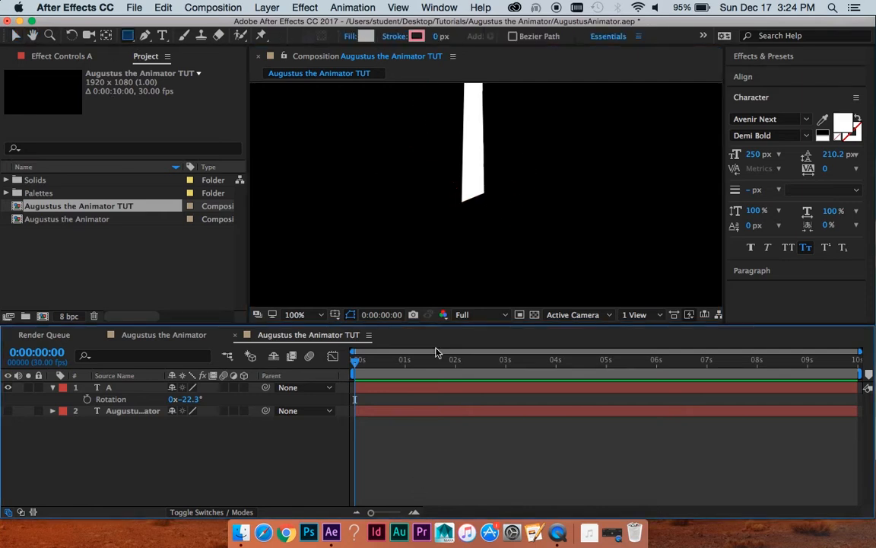
left_click_drag(496, 217, 537, 275)
left_click_drag(557, 230, 561, 206)
key("comma")
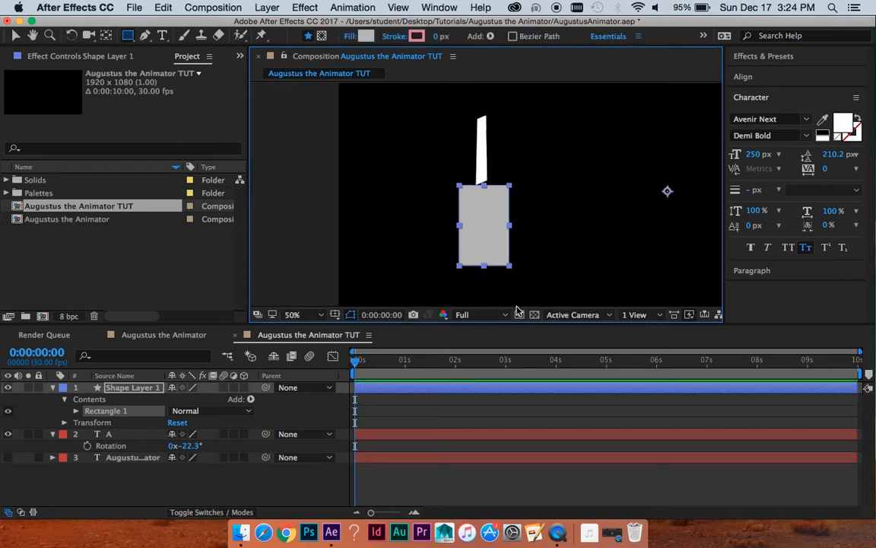
key("v")
left_click(434, 433)
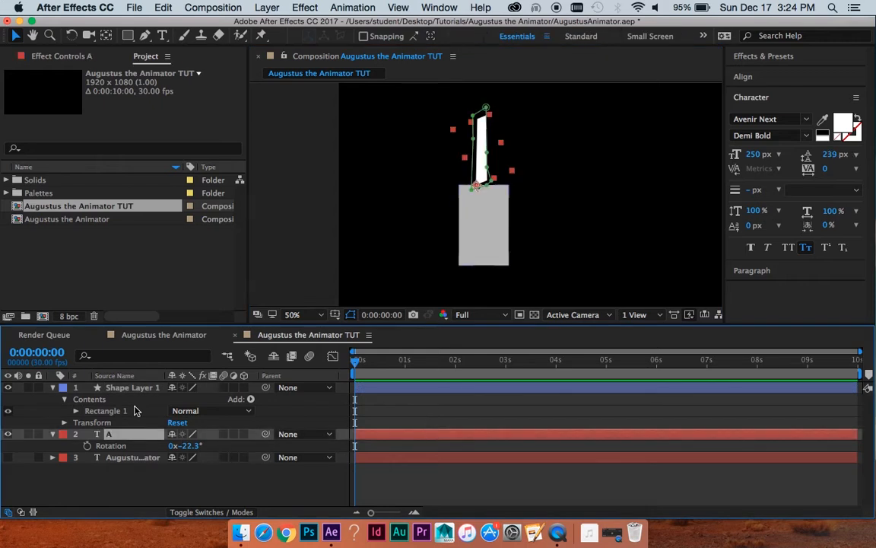
Rename the A text layer as "A Left"
key("Return")
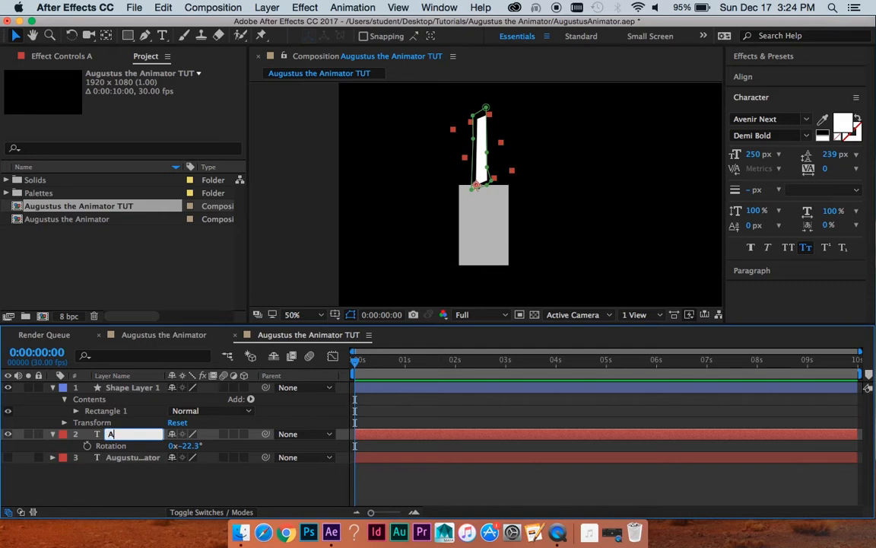
type("A Left")
key("Return")
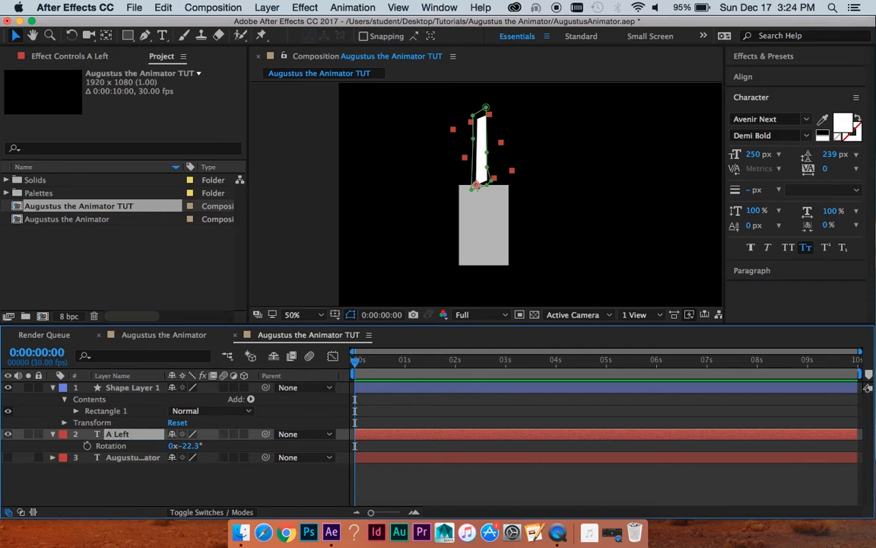
Set the A Left layer's track matte to Alpha Inverted Matte "Shape Layer 1", and deselect the layer
left_click(210, 506)
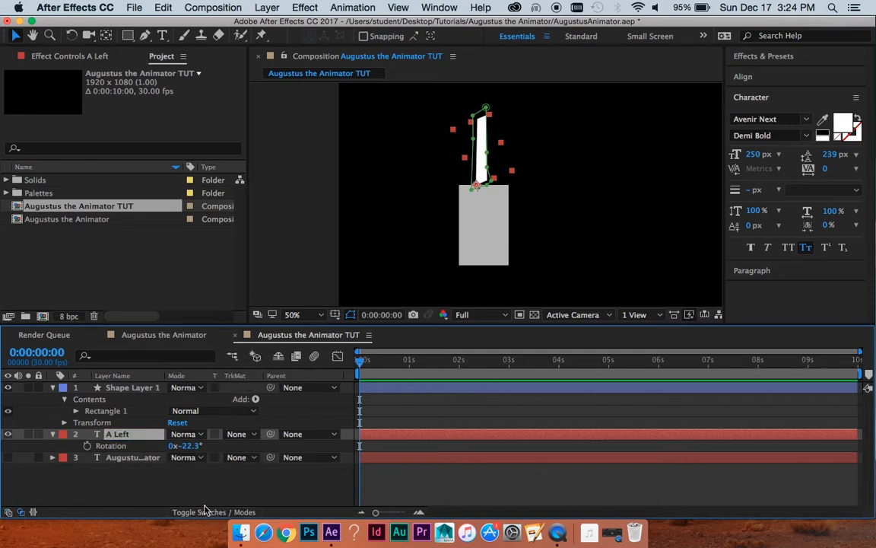
left_click(240, 434)
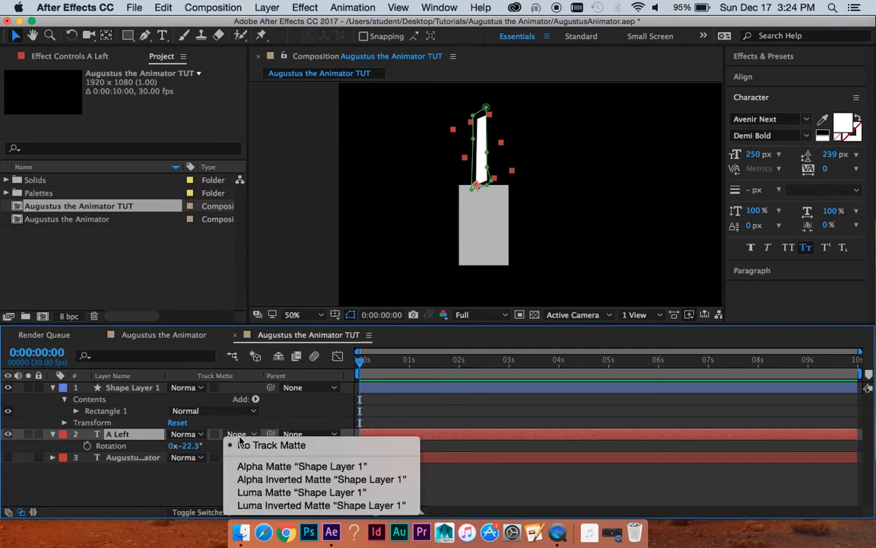
left_click(254, 483)
left_click(464, 414)
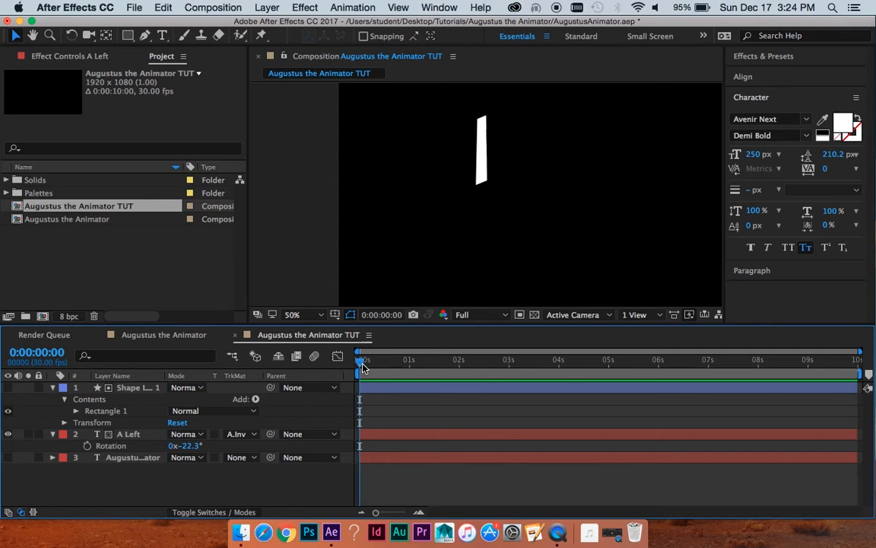
Add a Position keyframe to the A Left layer at 0:00:00:10, keeping the stroke at its standing position
key("shift+Page_Down")
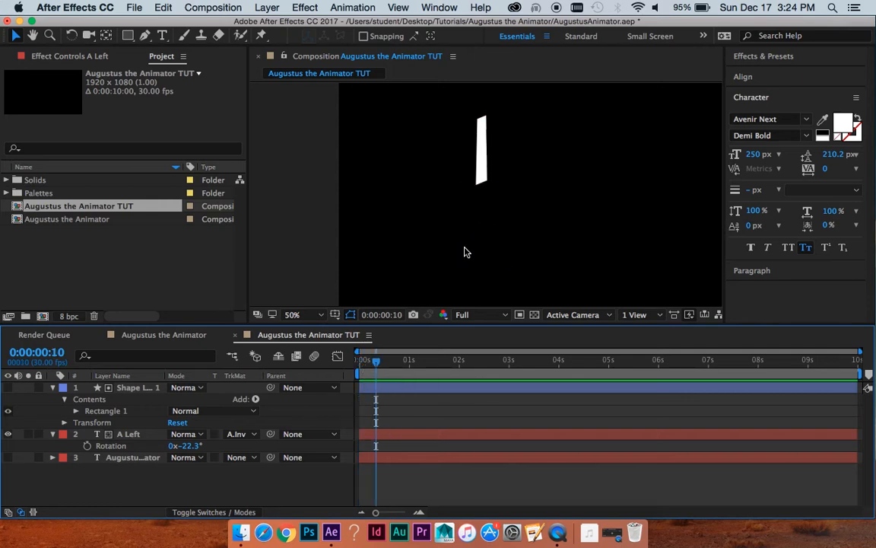
left_click(470, 388)
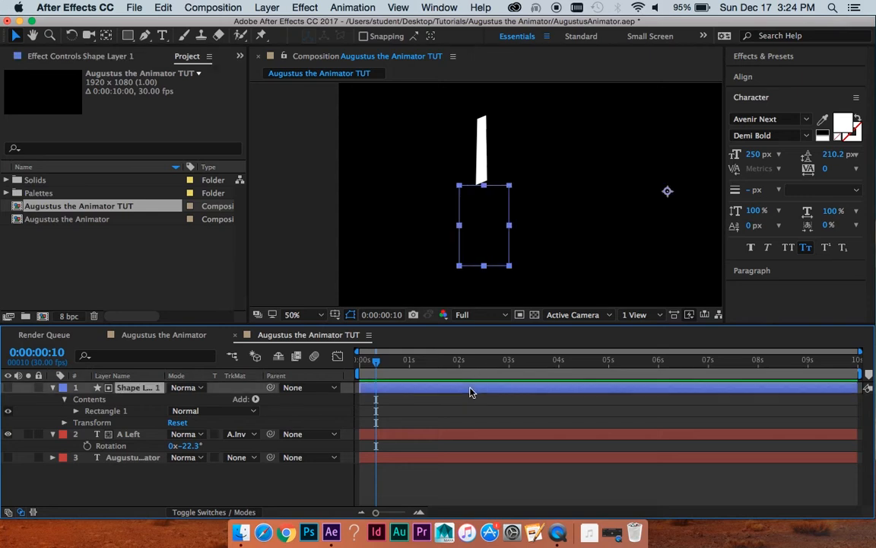
left_click(393, 446)
left_click(384, 436)
key("p")
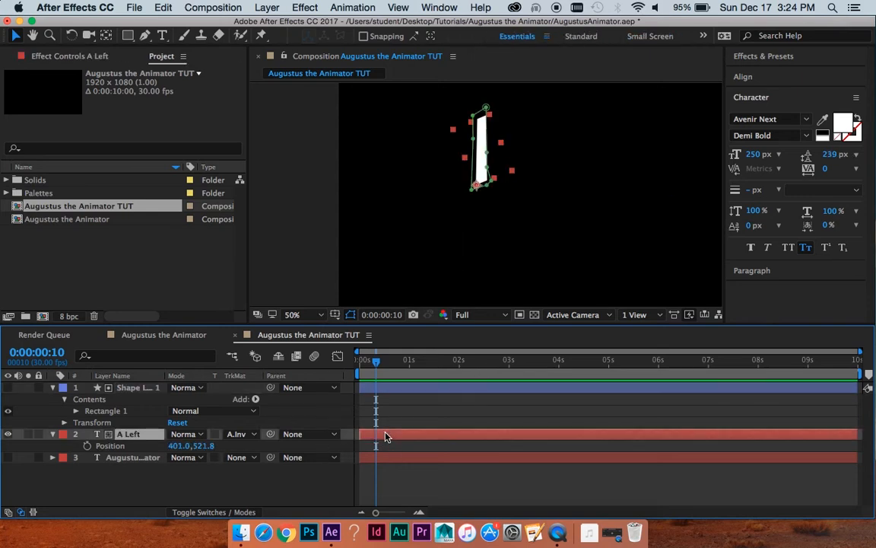
left_click(87, 446)
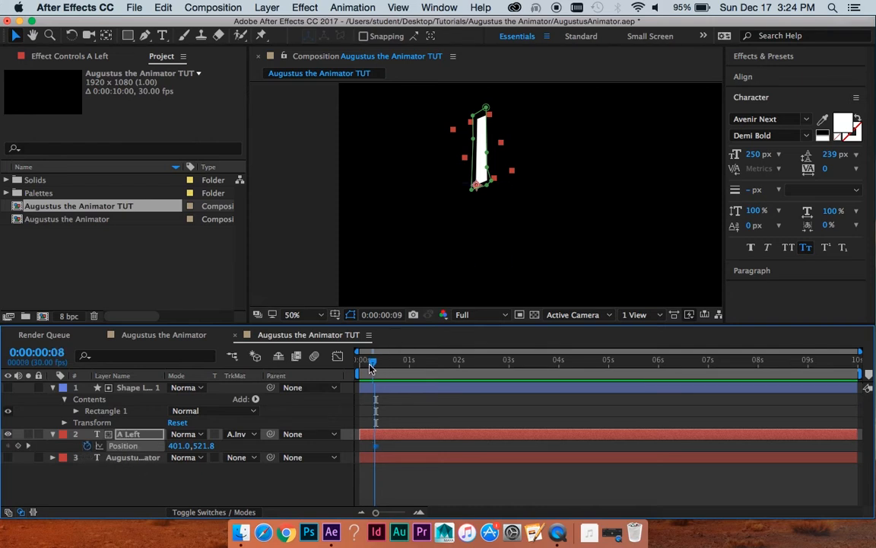
At 0:00:00:00, move the A Left stroke straight down into the matte rectangle, keyframing its position at 401.0, 733.8
left_click_drag(372, 364, 358, 364)
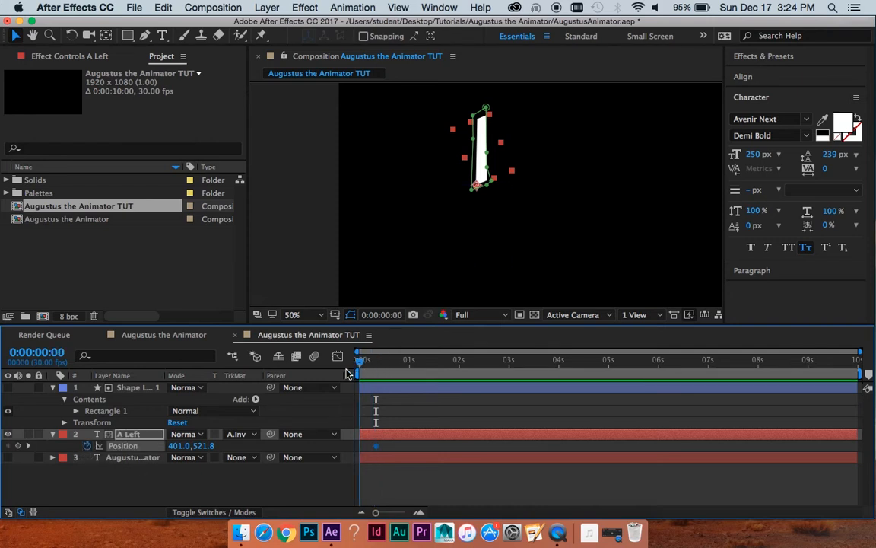
left_click(485, 185)
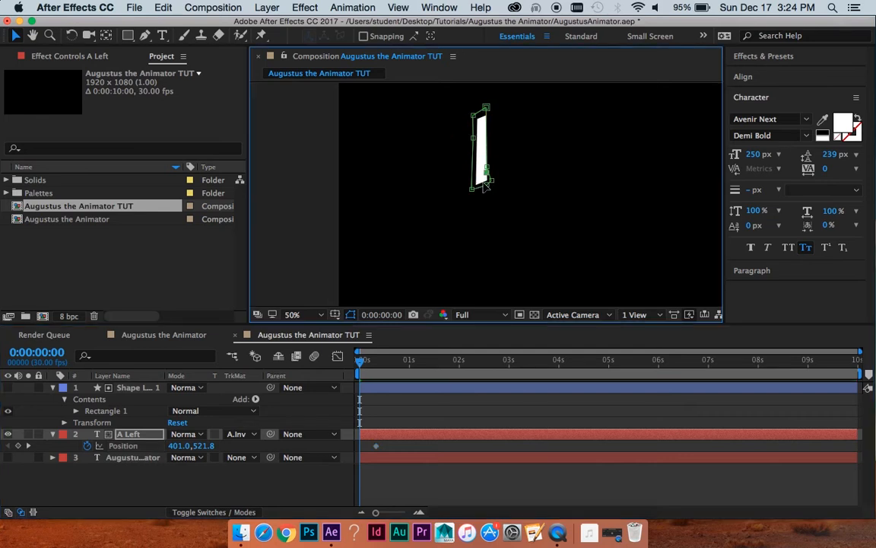
key("super+z")
left_click(487, 169)
left_click(463, 409)
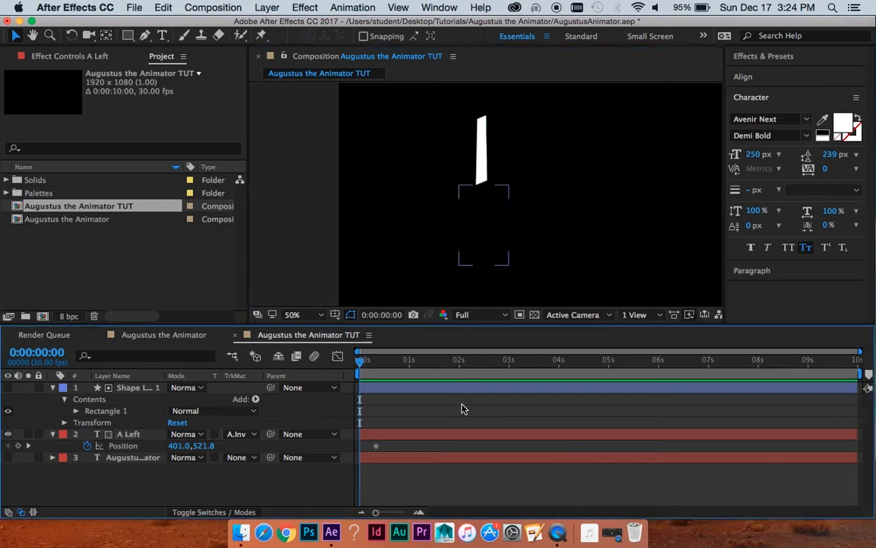
left_click(455, 436)
left_click_drag(486, 152, 480, 236)
key("super+z")
key("period")
key("period")
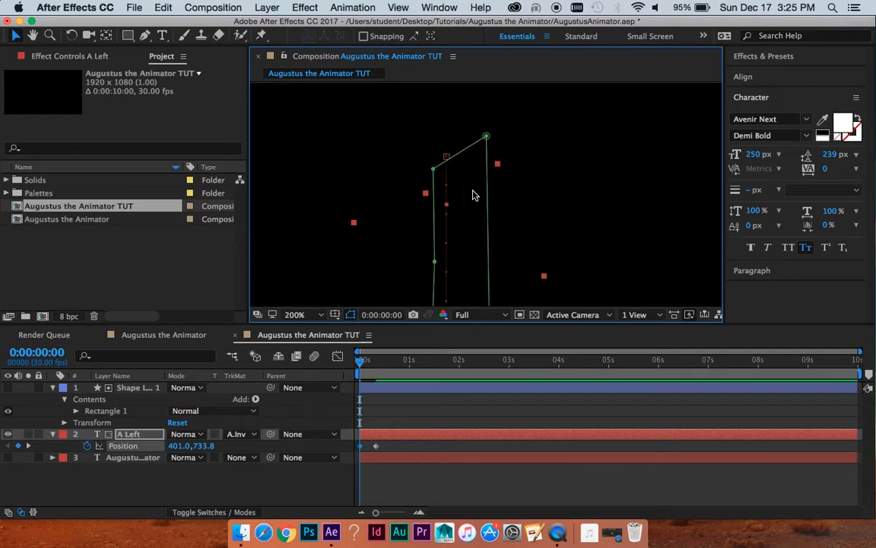
Preview the stroke's rise from behind the matte between 0:00:00:00 and 0:00:00:10
key("space")
left_click_drag(489, 174, 480, 111)
left_click(366, 363)
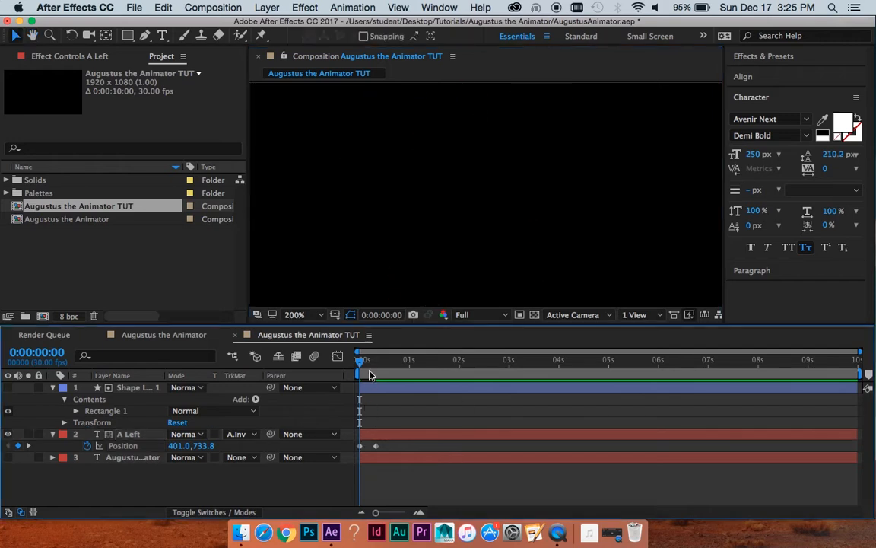
left_click_drag(365, 367, 336, 366)
key("comma")
key("comma")
key("v")
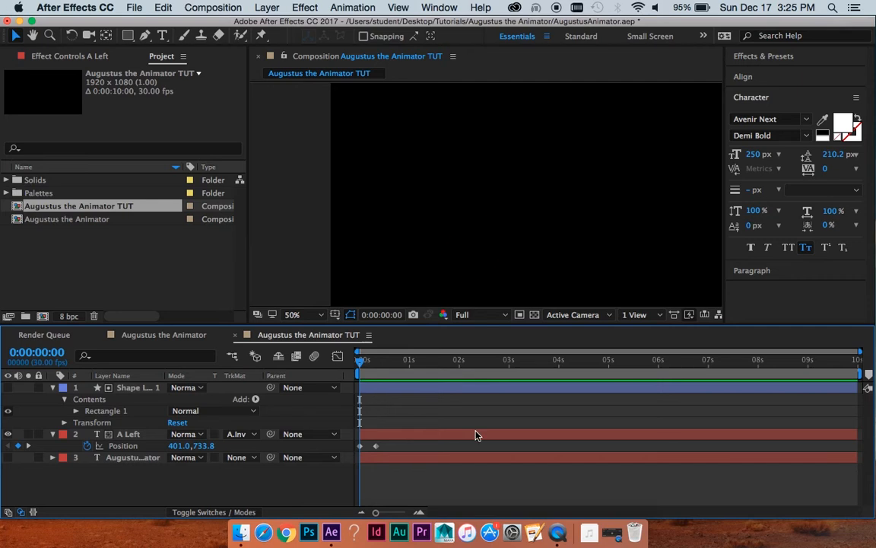
key("space")
key("space")
left_click_drag(405, 363, 376, 369)
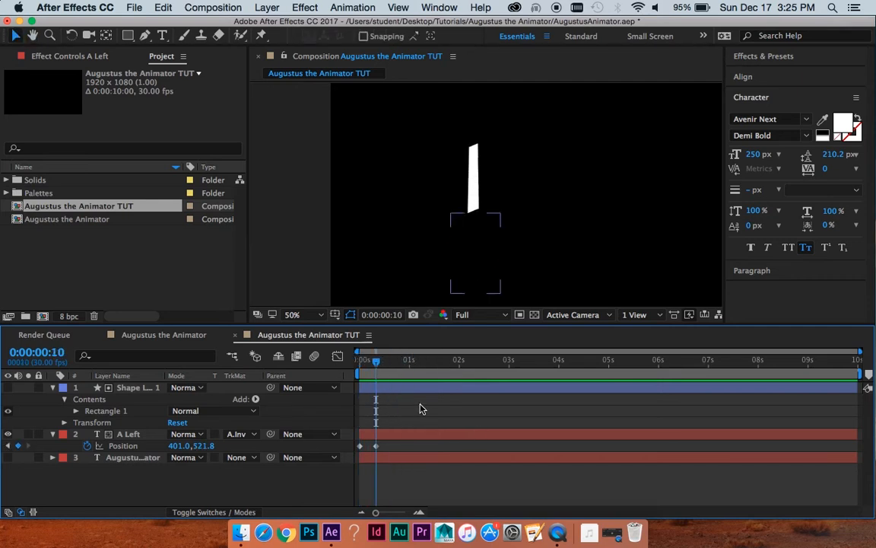
Go to 0:00:00:20 and set the Pen tool's fill to None, keeping the 3 px pink stroke
key("shift+Page_Down")
left_click_drag(587, 172, 463, 110)
key("comma")
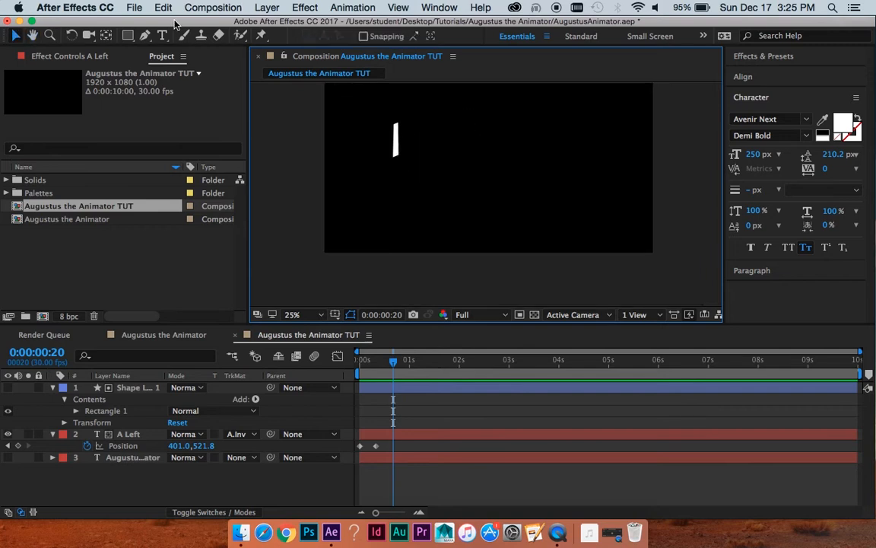
left_click(145, 35)
key("period")
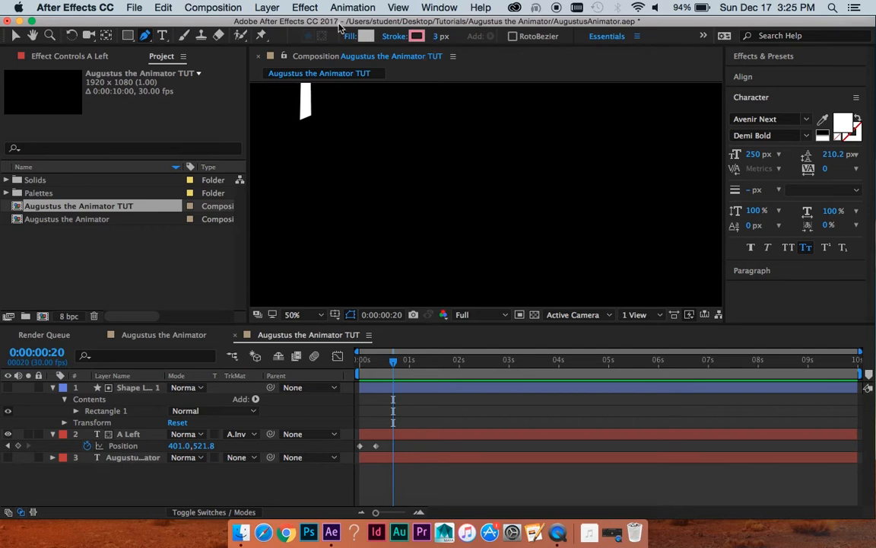
left_click(349, 36)
left_click(32, 117)
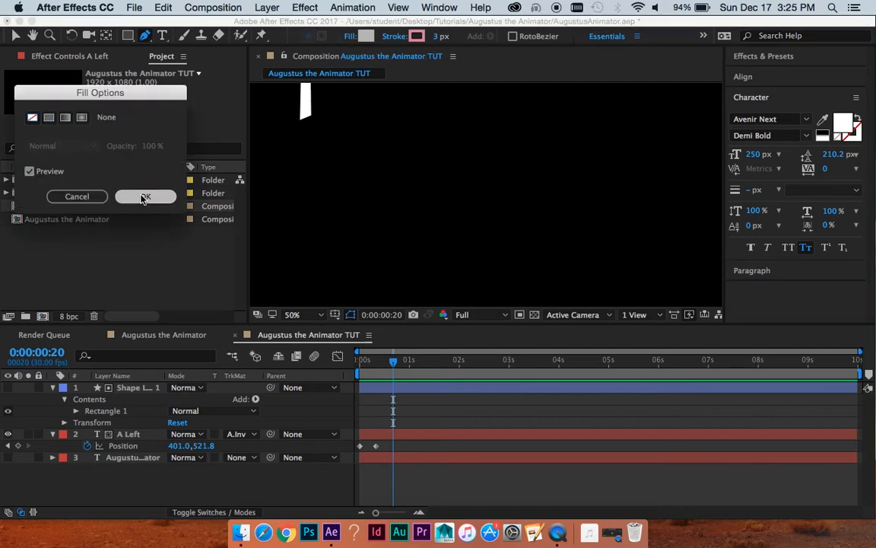
left_click(142, 198)
Draw a straight horizontal pink line on a new shape layer along the base of the upright stroke
key("comma")
key("period")
key("space")
left_click_drag(321, 134, 348, 203)
key("period")
left_click(322, 205)
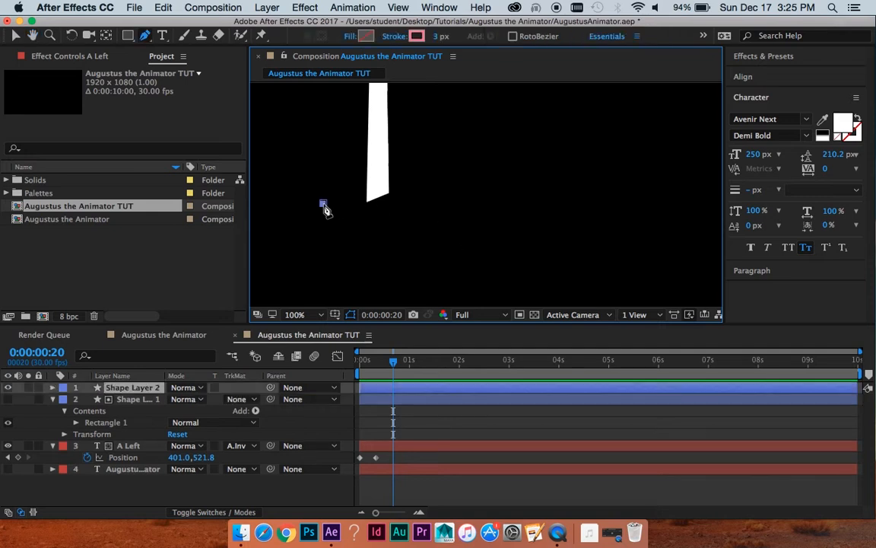
left_click(571, 203)
left_click(478, 429)
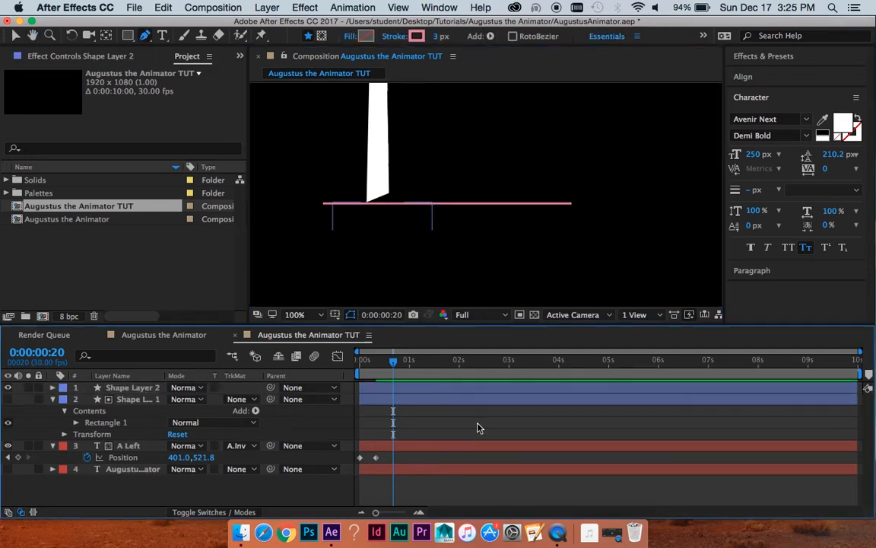
key("v")
key("comma")
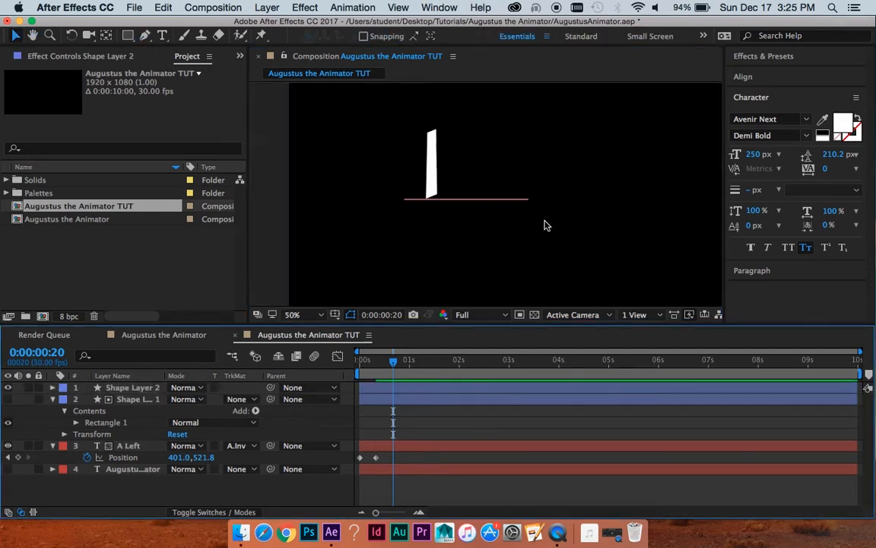
Extend the pink line's right endpoint horizontally to near the right edge of the composition
left_click(490, 391)
key("comma")
left_click_drag(532, 237, 513, 250)
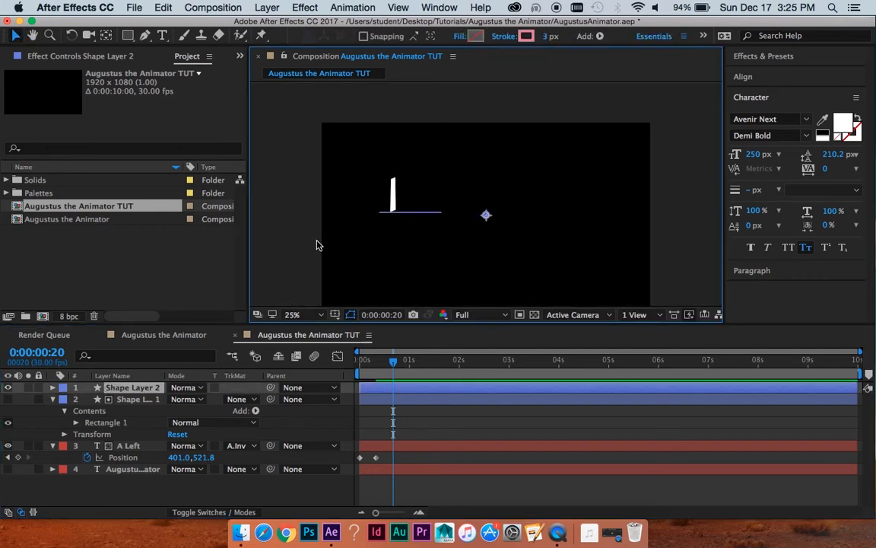
key("g")
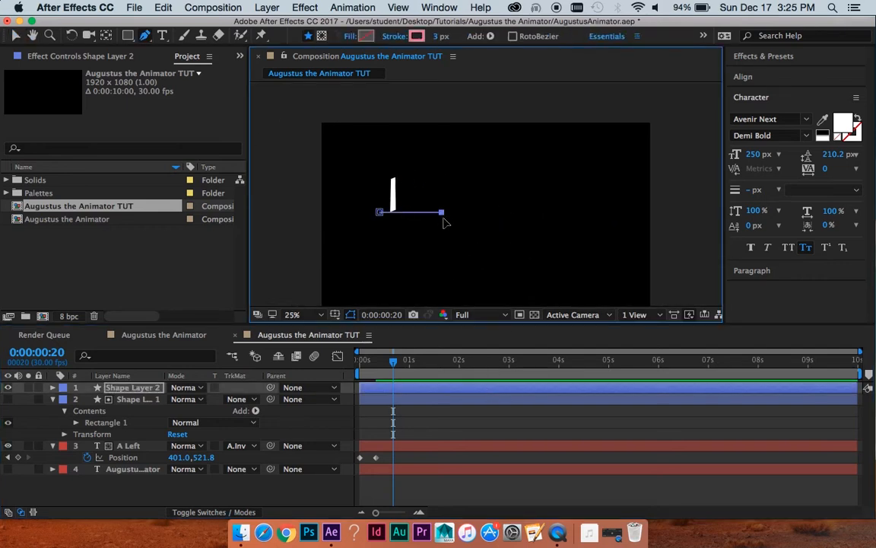
left_click_drag(442, 213, 637, 212)
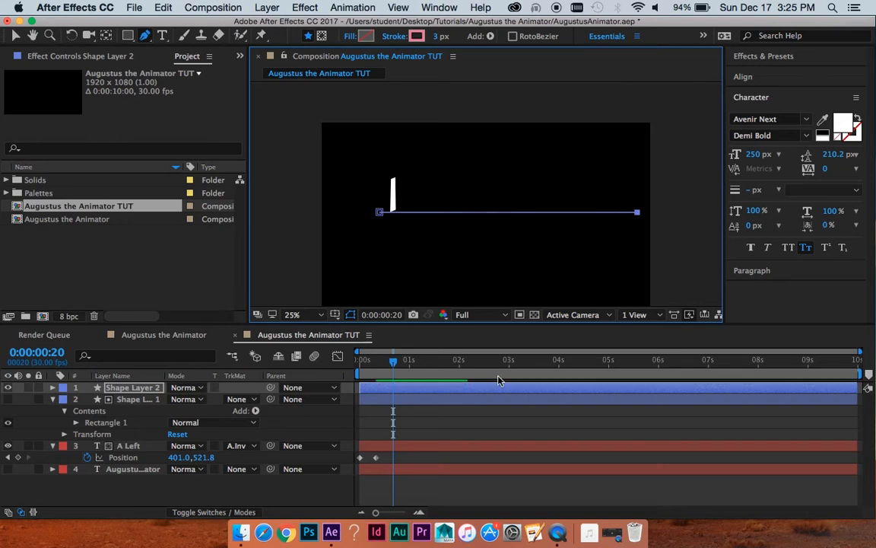
left_click(508, 428)
key("period")
left_click_drag(405, 197, 525, 151)
key("period")
left_click_drag(428, 152, 477, 217)
key("v")
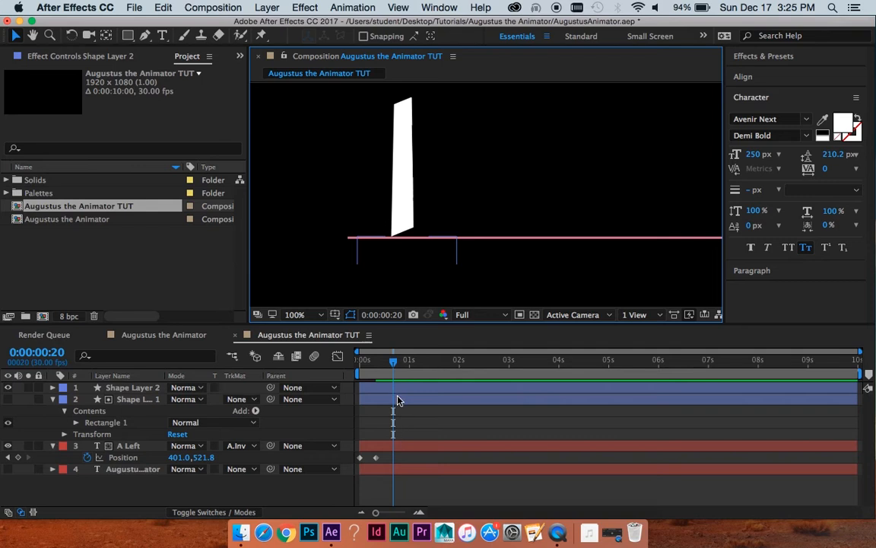
Rename Shape Layer 1 as "Entrance Alpha" and trim its end to 0:00:00:10
left_click(396, 399)
left_click_drag(392, 370, 376, 370)
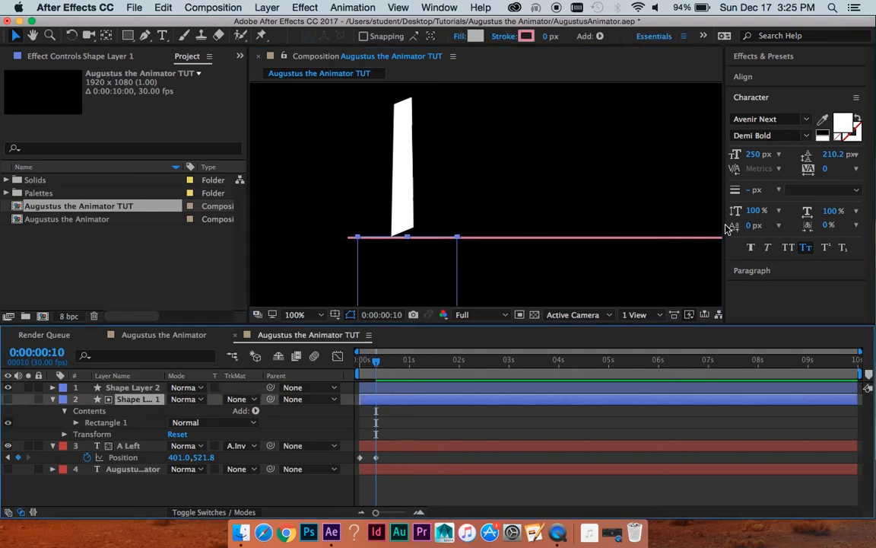
left_click(412, 448)
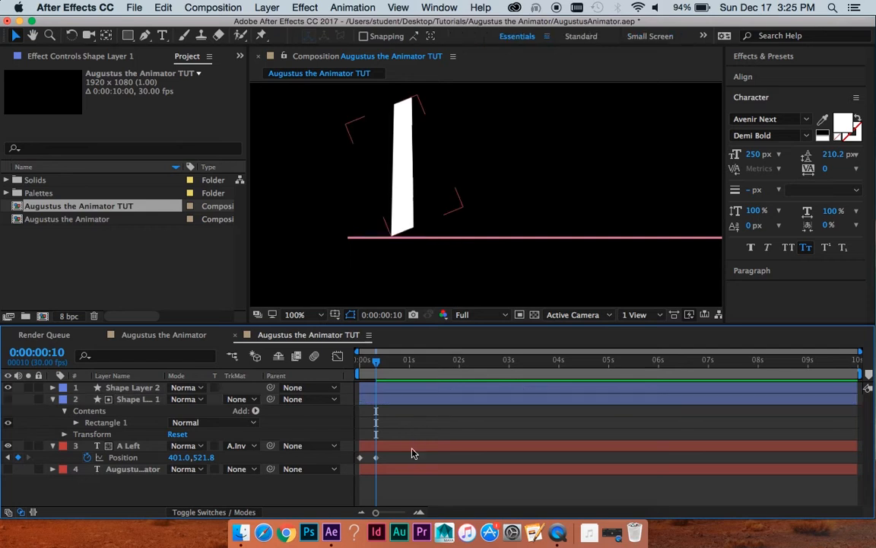
left_click(415, 402)
key("Return")
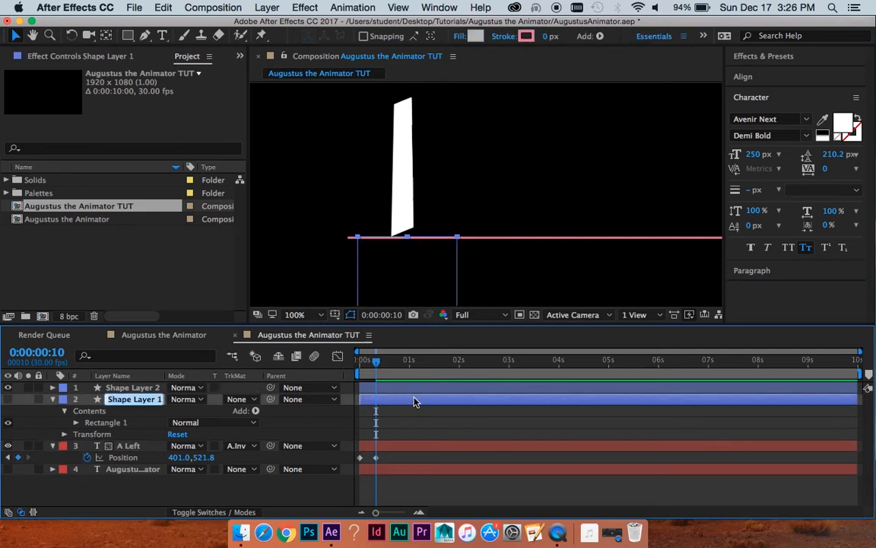
type("Entranc")
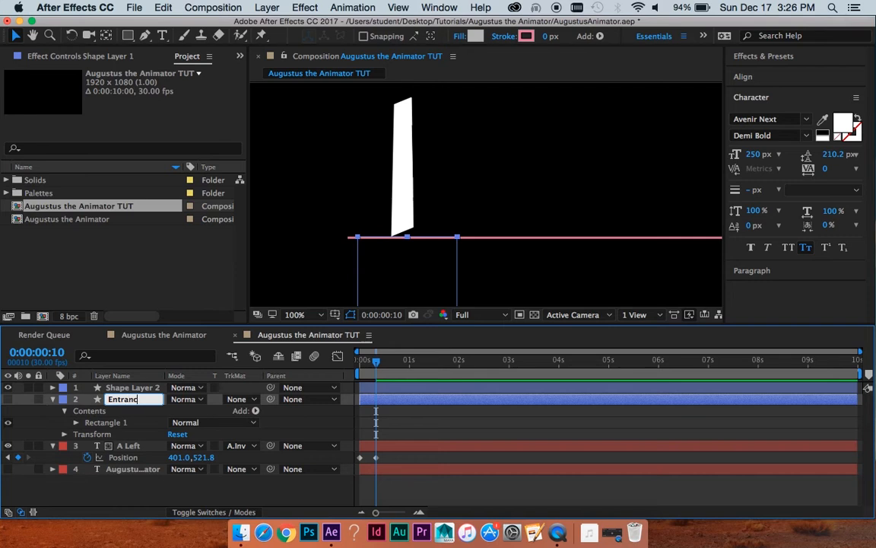
type("e Alpha")
key("Return")
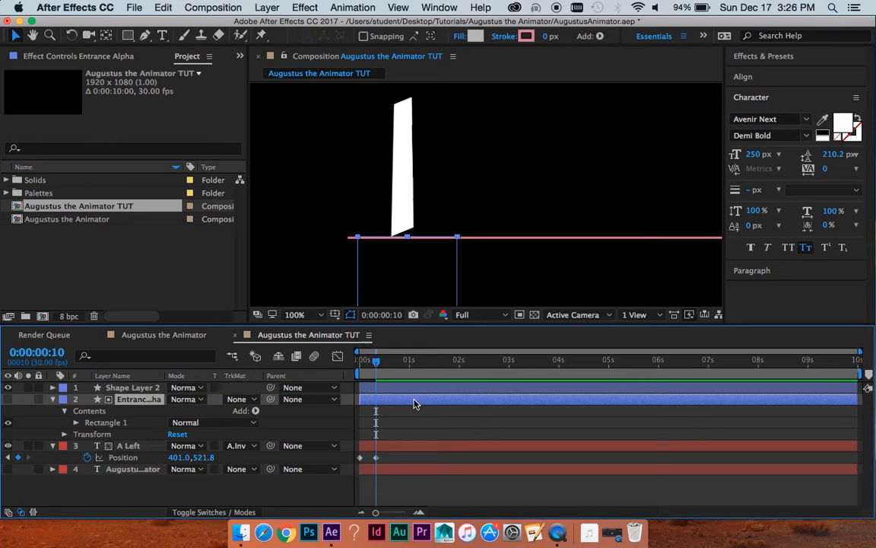
key("alt+bracketright")
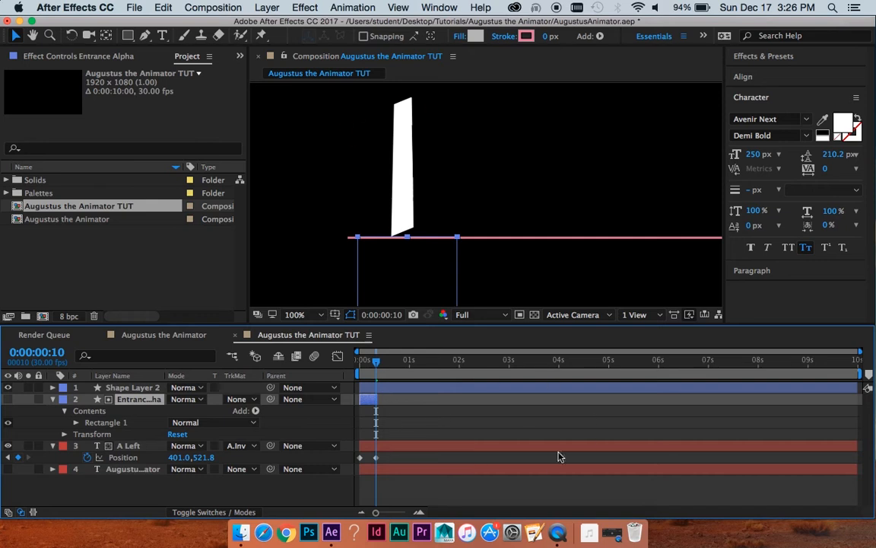
Rename the pink line's shape layer as "Guide Ground"
left_click(416, 390)
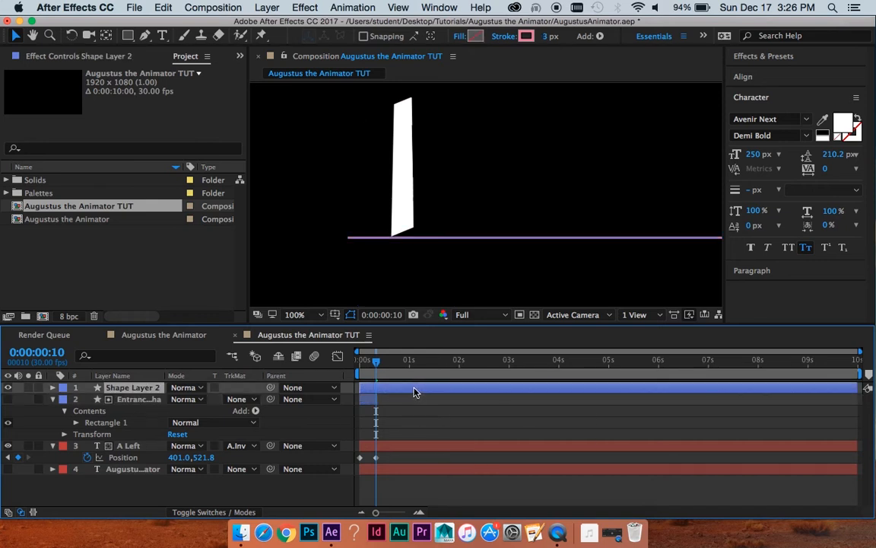
key("Return")
type("Guide Ground")
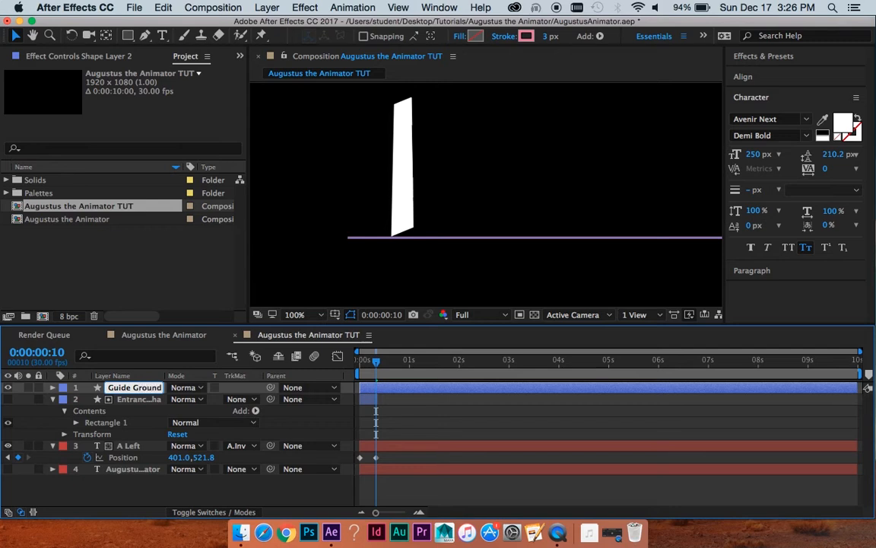
key("Return")
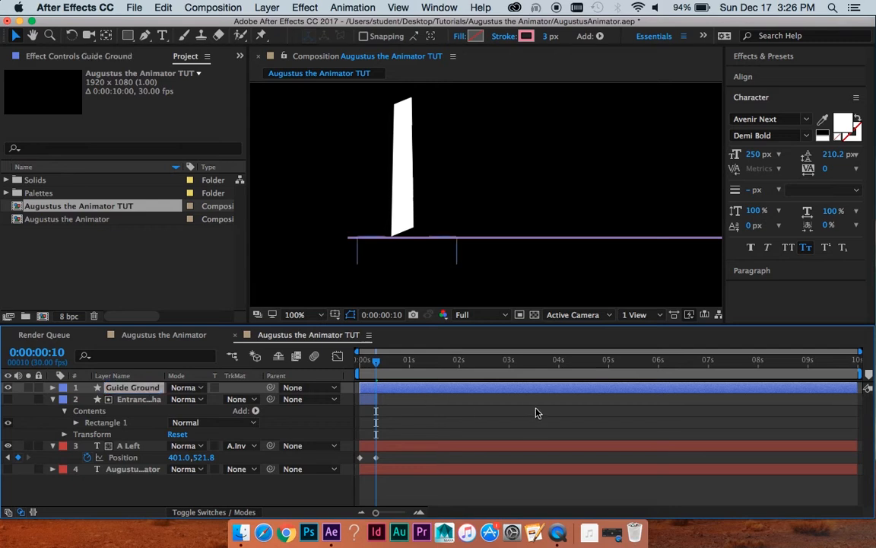
Reveal the A Left layer's rotation and set it to -23.5° so the stroke stands upright
left_click(536, 409)
left_click(405, 200)
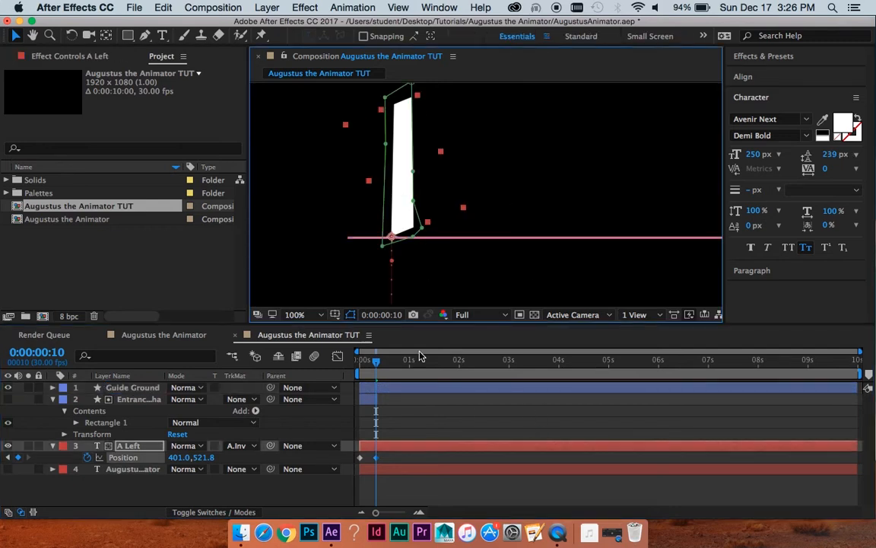
key("shift+r")
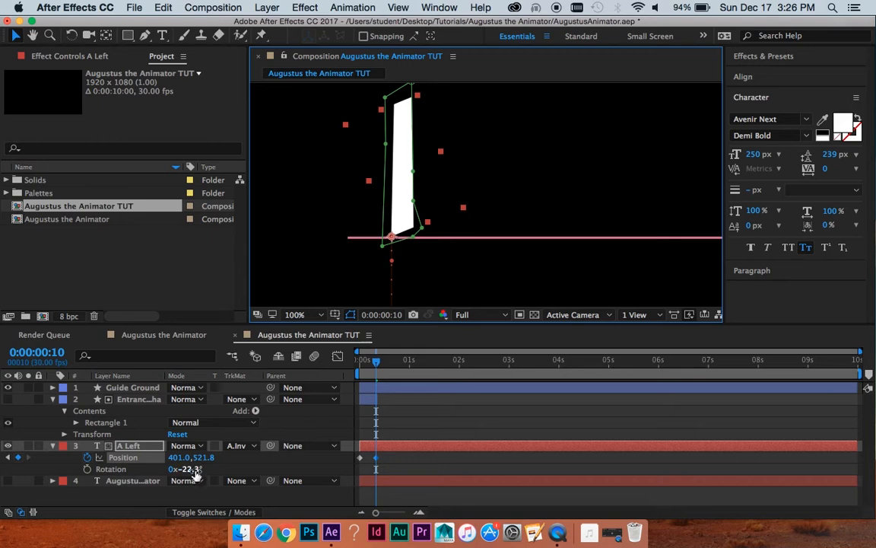
left_click_drag(196, 472, 187, 471)
left_click(501, 434)
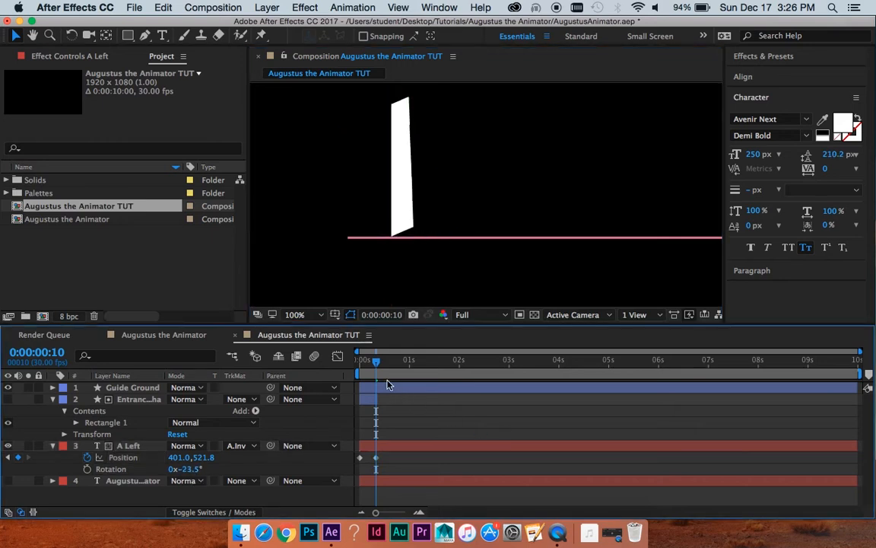
Copy A Left's 0:00:00:10 position keyframe to 0:00:00:20, and raise the stroke at 0:00:00:10 to about 401.0, 485.8
mouse_move(372, 368)
left_mouse_down()
mouse_move(358, 369)
mouse_move(398, 365)
mouse_move(376, 365)
left_mouse_up()
left_click(375, 457)
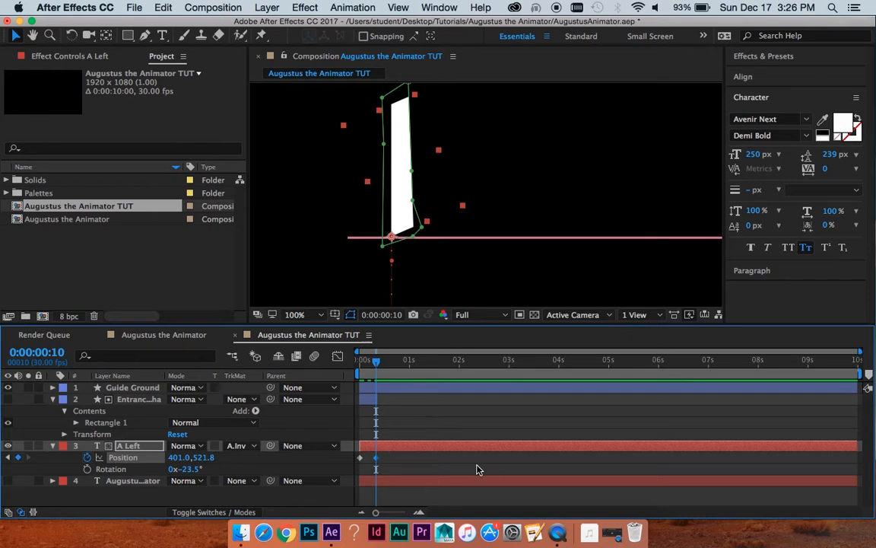
key("shift+Page_Down")
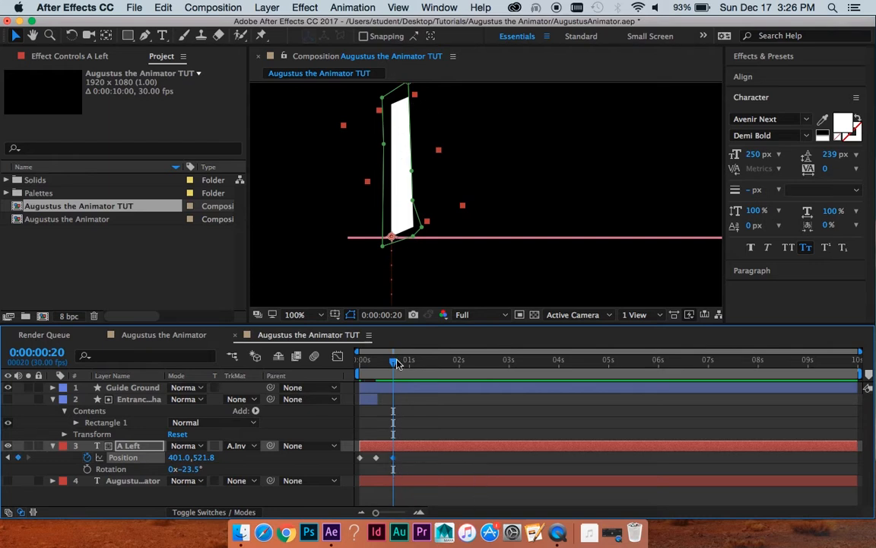
left_click_drag(396, 362, 376, 365)
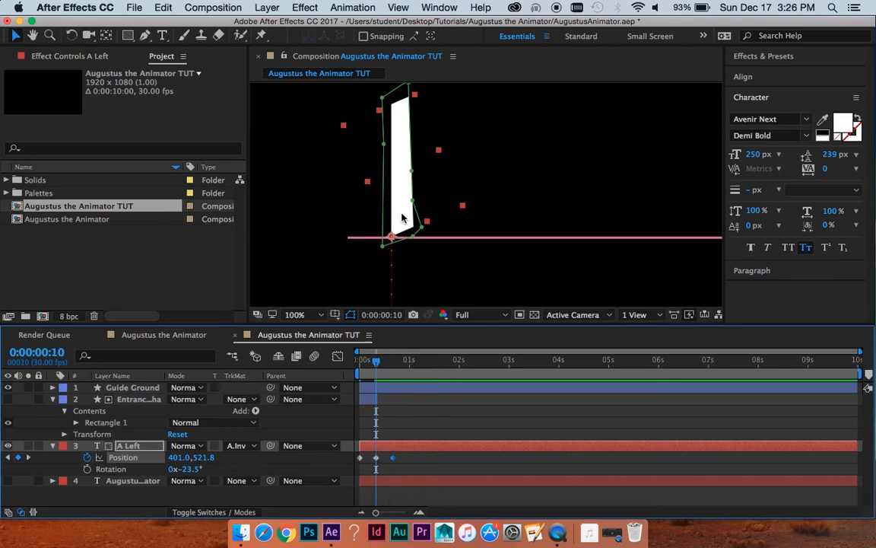
left_click_drag(403, 218, 410, 197)
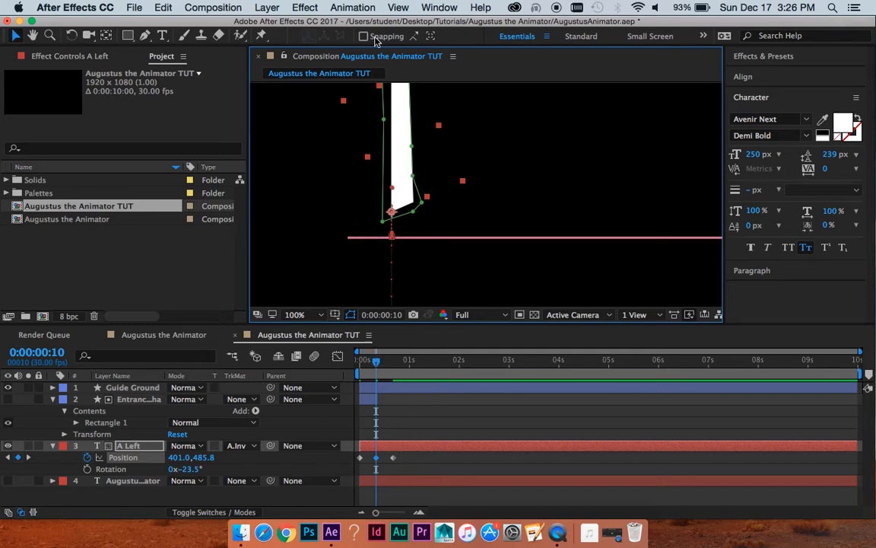
Add a smaller bounce at 0:00:01:00 by raising the A Left stroke to a position of about 401.0, 508.8
left_click_drag(375, 363, 391, 365)
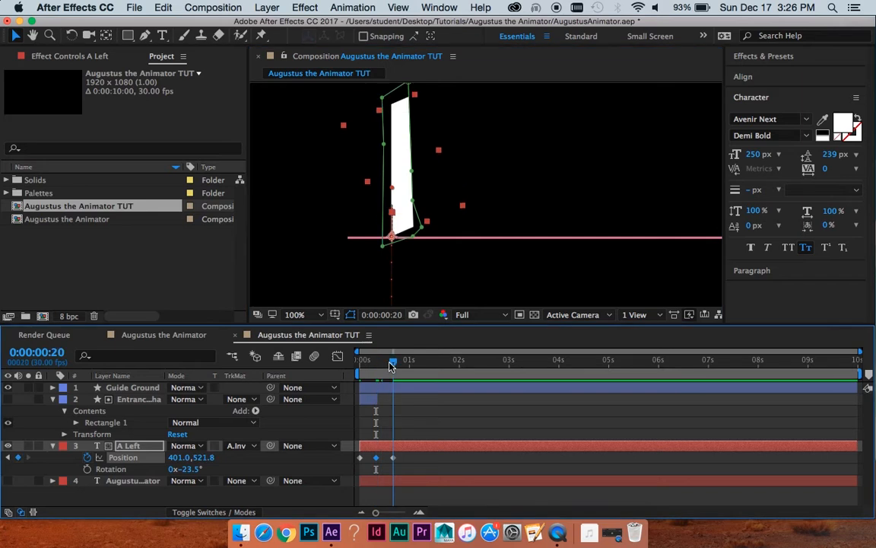
key("shift+Page_Down")
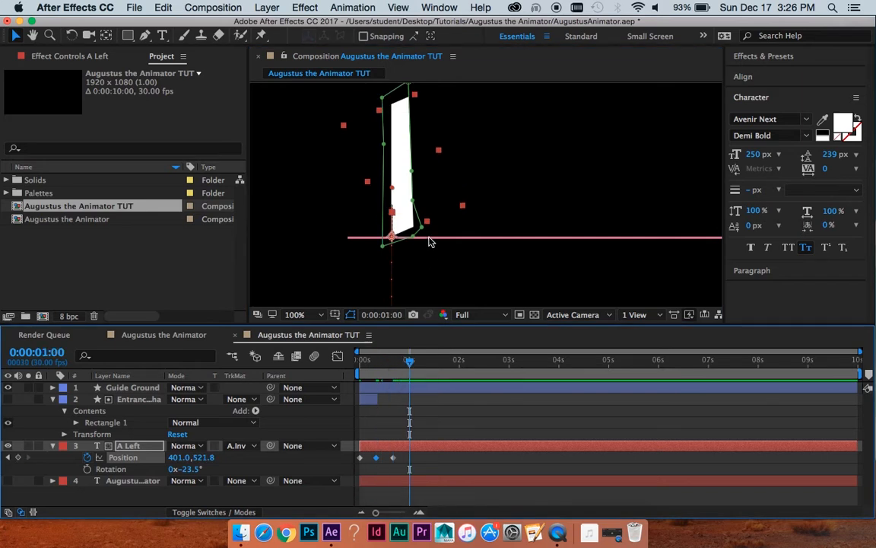
left_click_drag(403, 214, 403, 206)
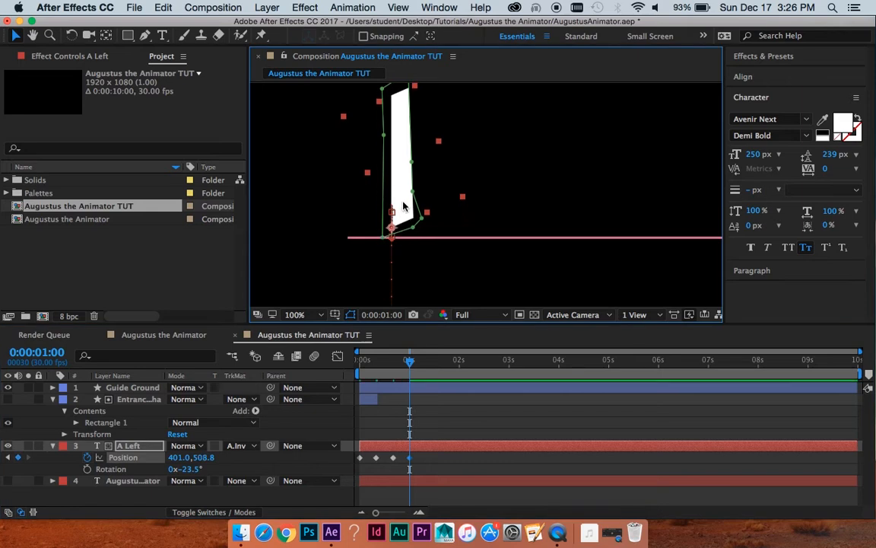
Copy A Left's ground-level position keyframe from 0:00:00:20 to 0:00:01:10
key("shift+Page_Down")
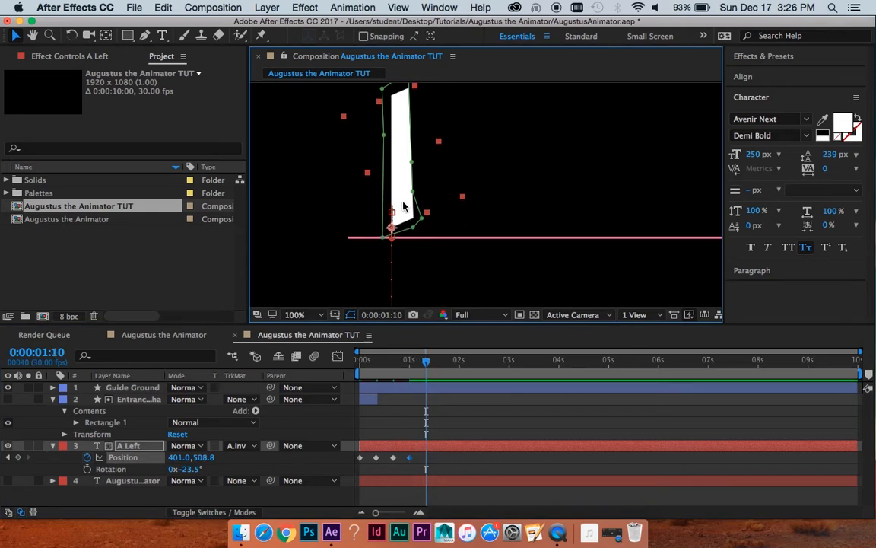
left_click(395, 459)
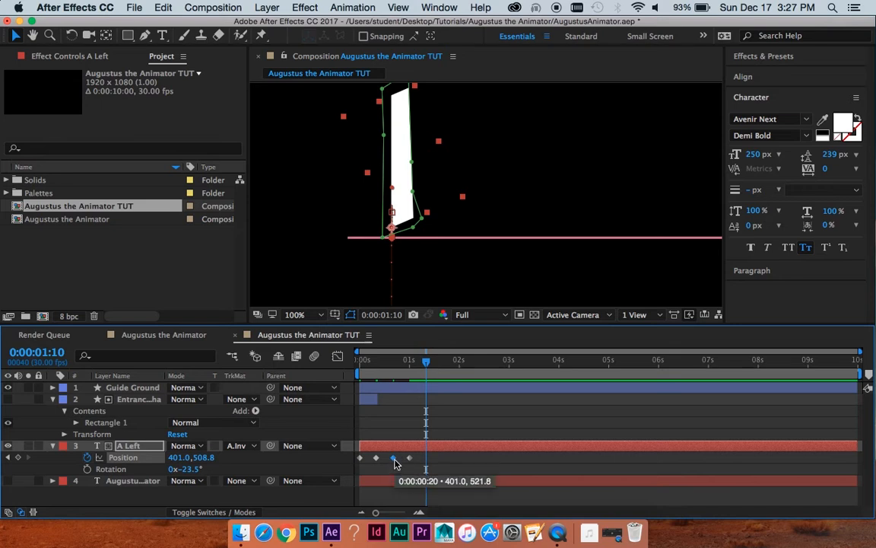
key("ctrl+c")
key("ctrl+v")
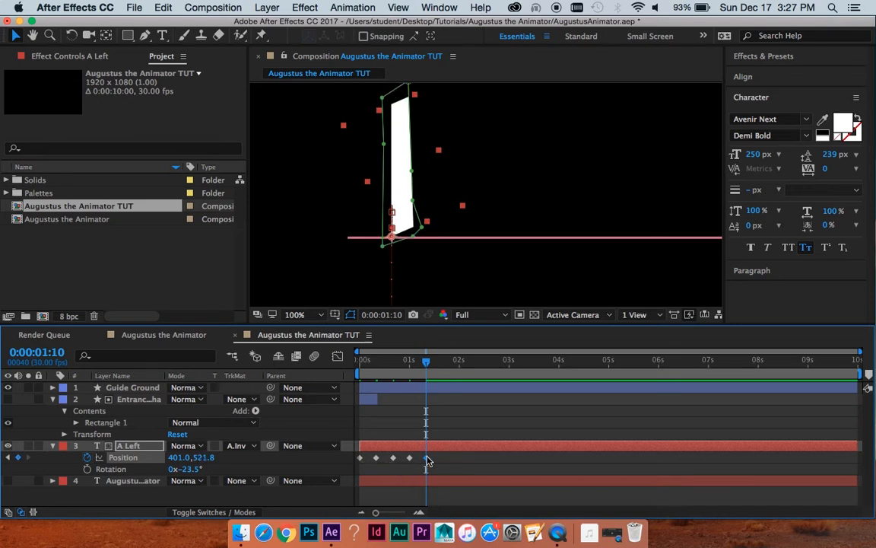
left_click(436, 459)
Preview the bounce, raise A Left's position at 0:00:00:10 to about 401.0, 477.8, and save the project
scroll(435, 458, "up", 1)
key("space")
left_click_drag(431, 440, 629, 452)
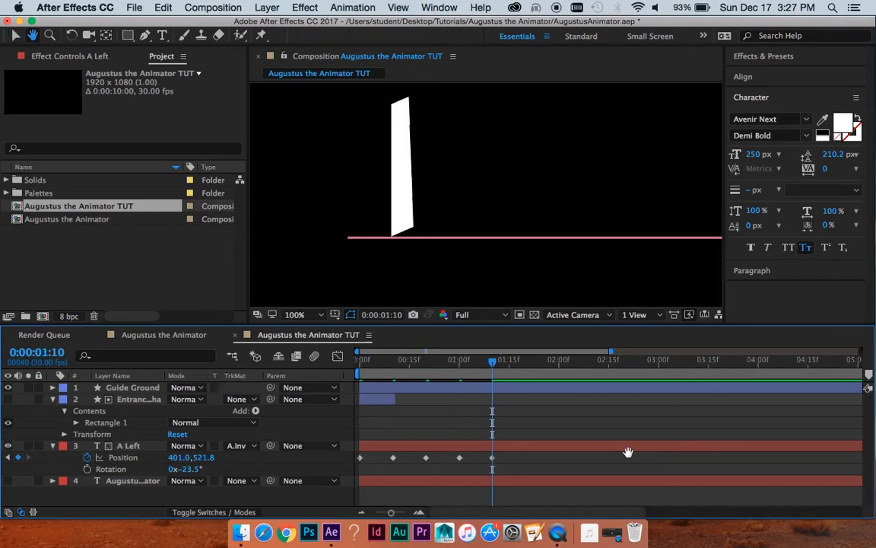
left_click_drag(493, 360, 463, 360)
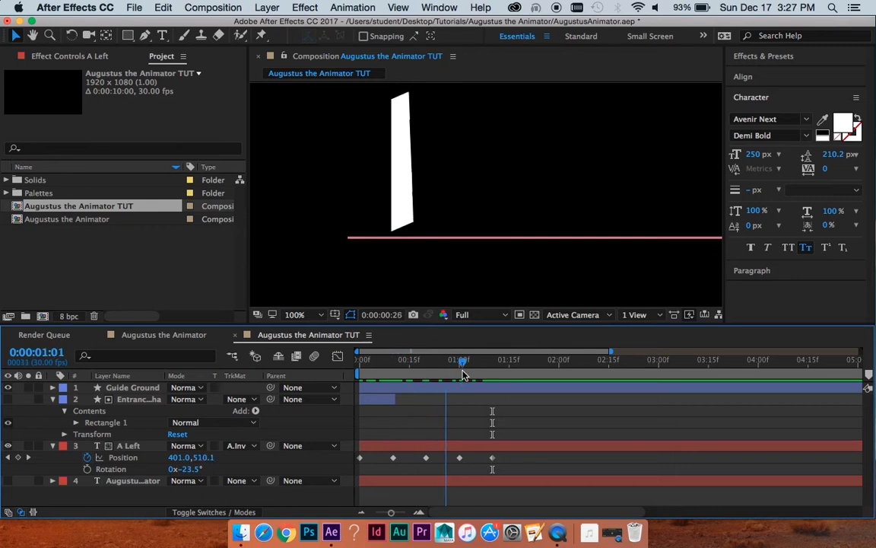
key("space")
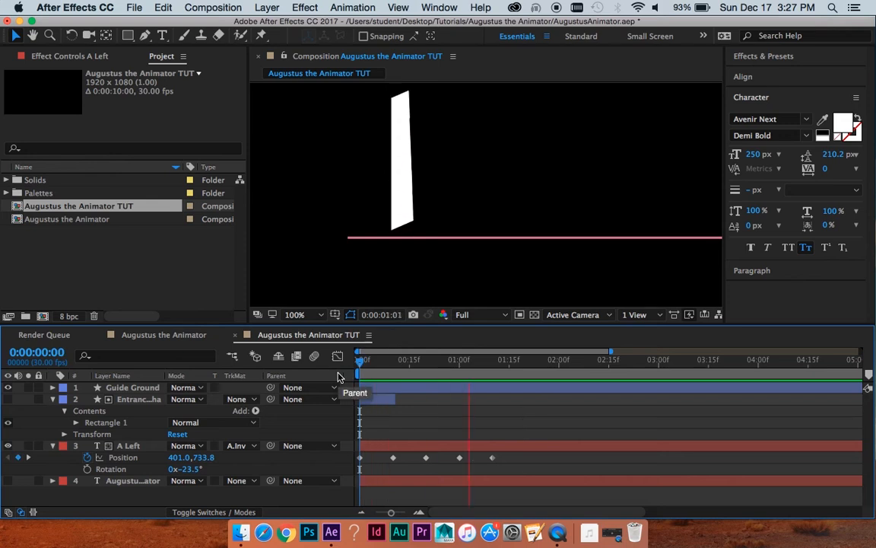
left_click_drag(411, 362, 392, 371)
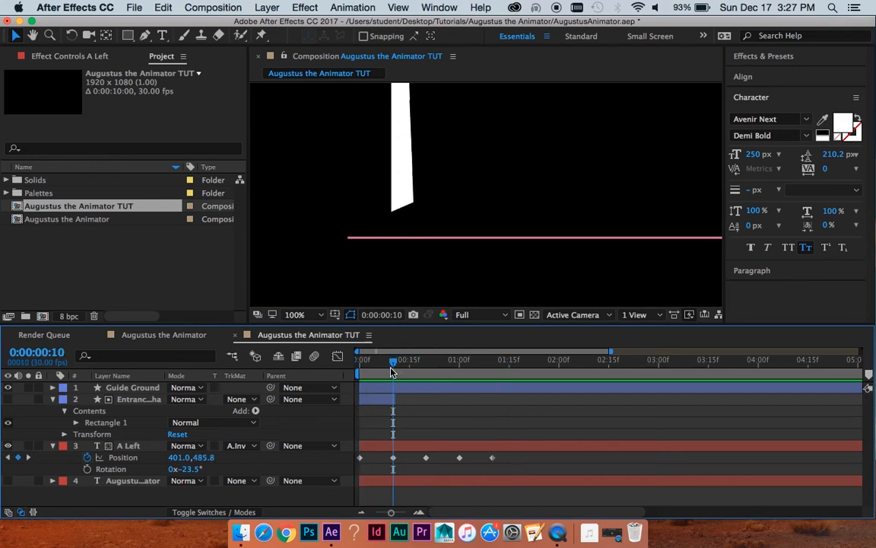
left_click(405, 197)
left_click_drag(405, 193, 405, 189)
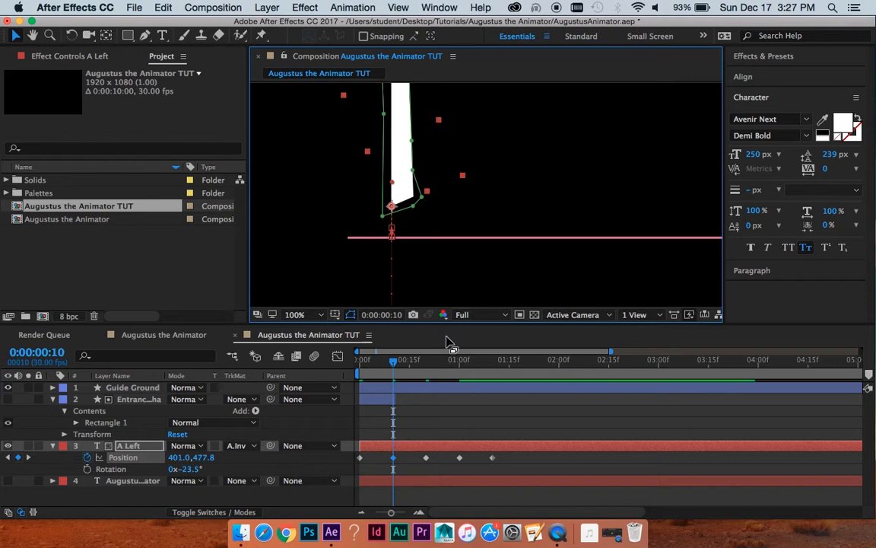
left_click(458, 411)
key("super+s")
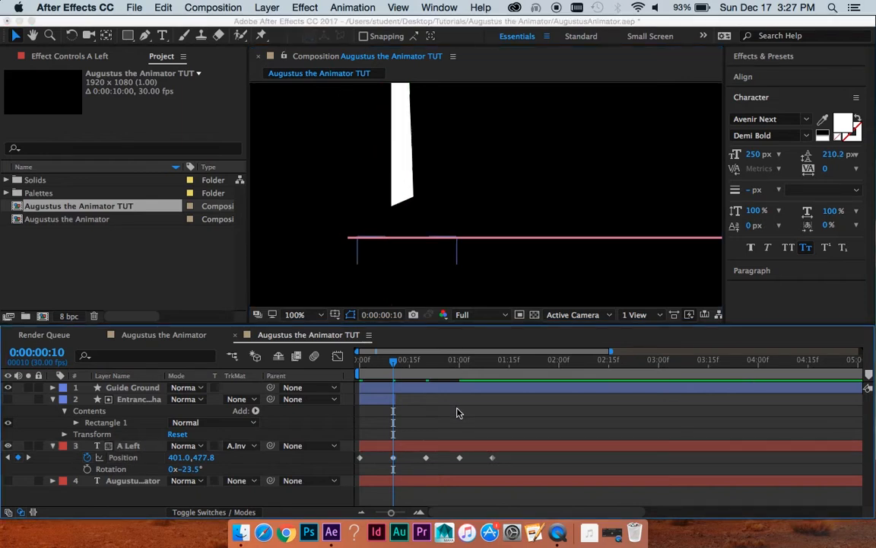
Enable rotation keyframing on A Left with a first keyframe at 0:00:01:10, where the stroke lands on the ground line
left_click_drag(395, 363, 493, 366)
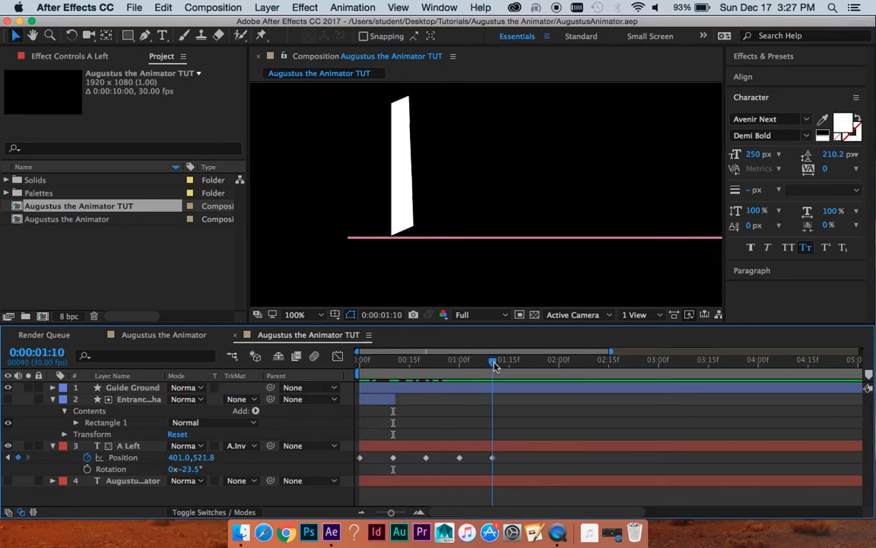
left_click(396, 185)
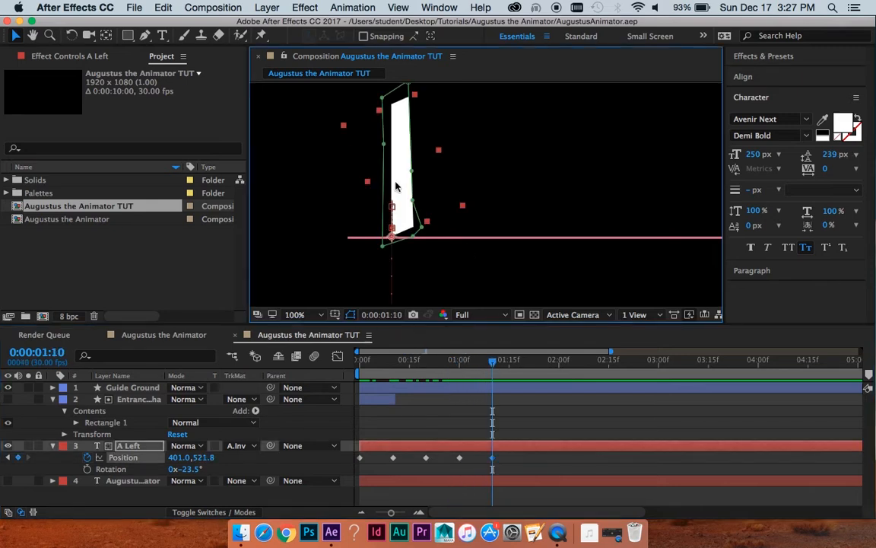
key("period")
left_click_drag(397, 185, 520, 166)
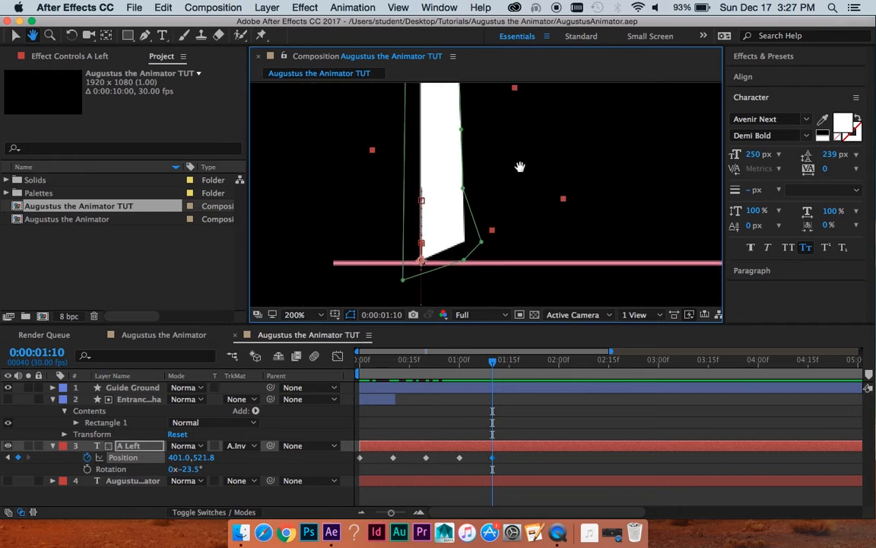
key("comma")
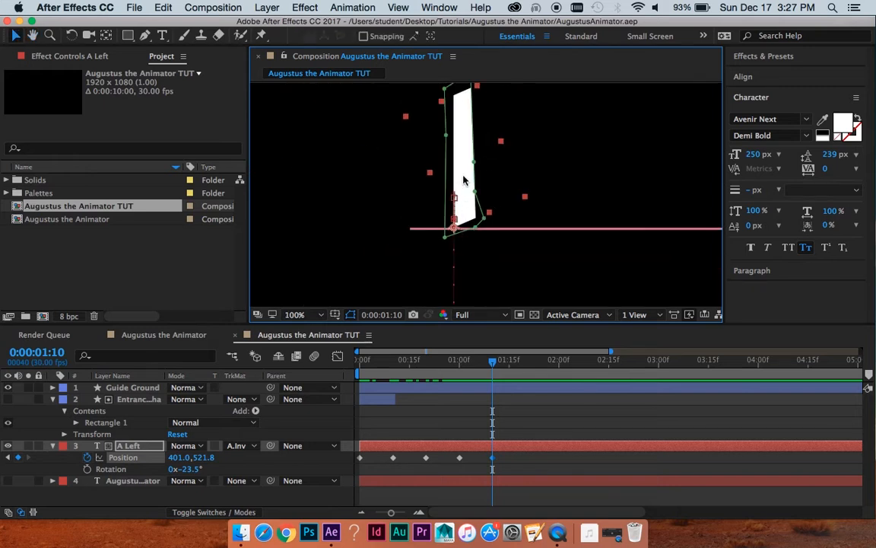
key("period")
left_click_drag(502, 199, 490, 189)
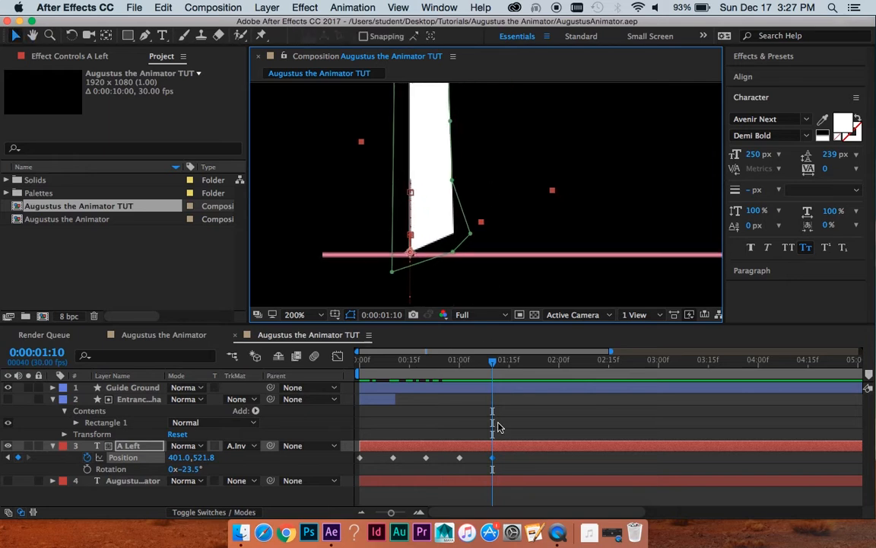
key("comma")
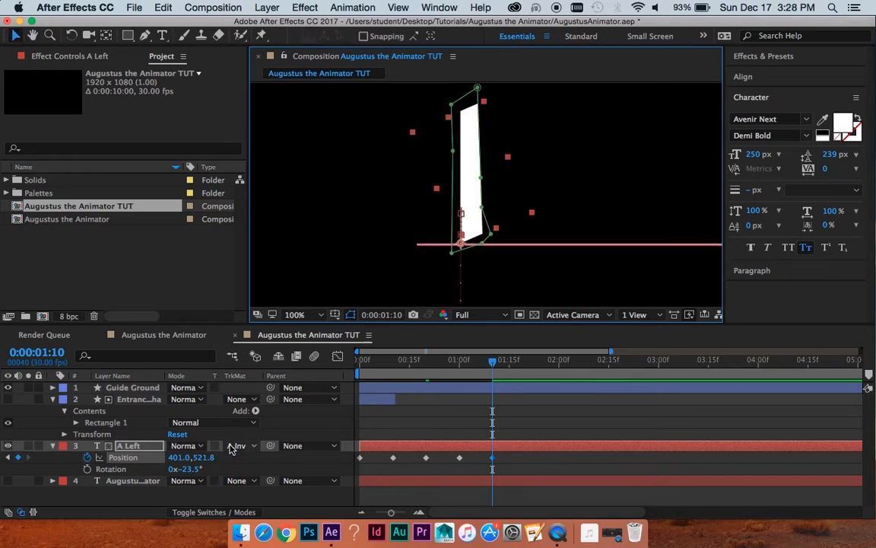
left_click(88, 469)
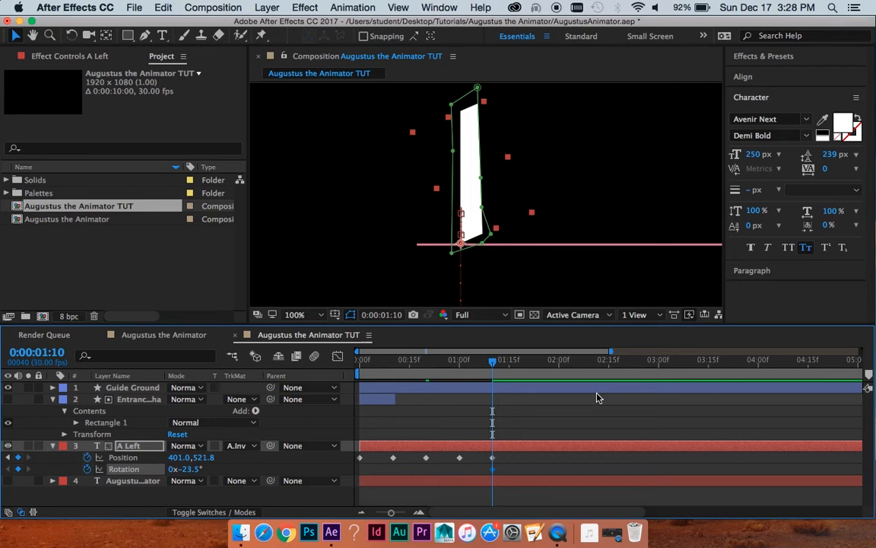
Tilt the A Left stroke so its base lies flat on the ground line, keyframing its rotation to 0° at 0:00:02:00
key("shift+Page_Down")
key("shift+Page_Down")
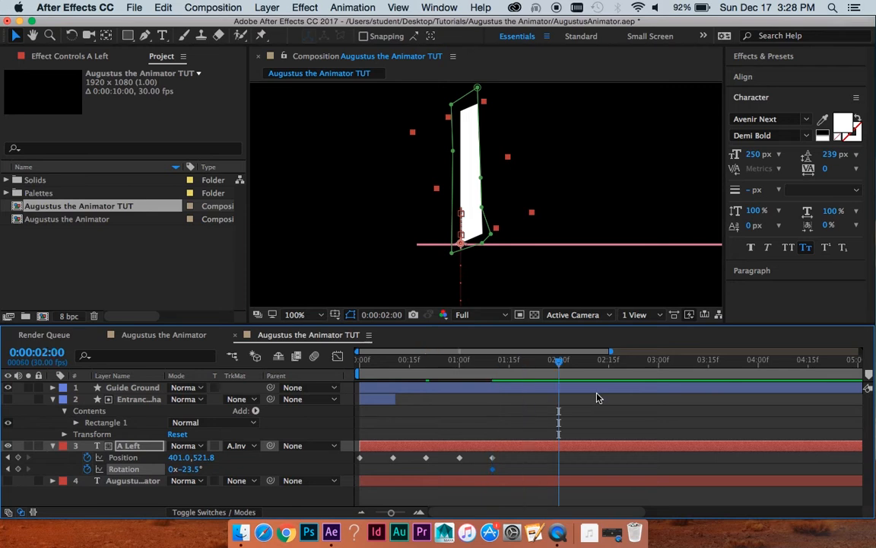
key("period")
key("space")
left_click_drag(550, 209, 545, 165)
key("space")
left_click_drag(502, 118, 511, 124)
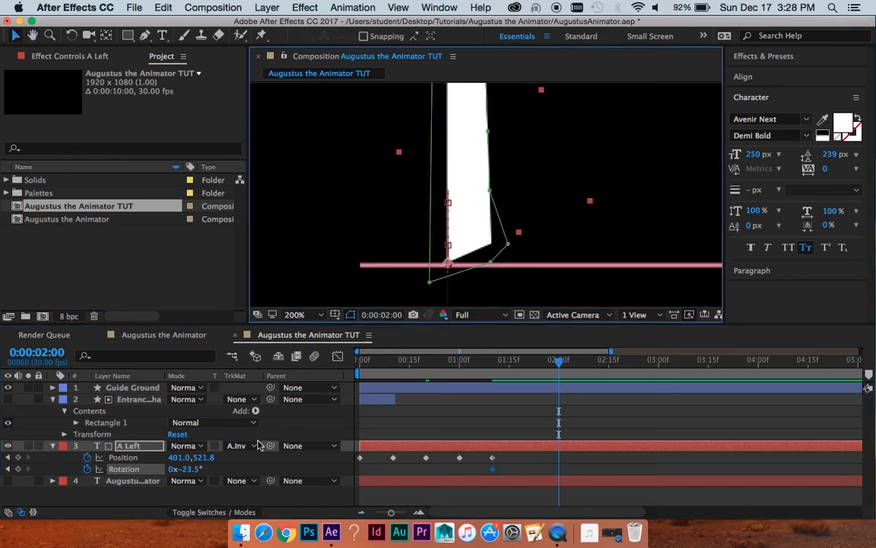
left_click_drag(195, 468, 205, 466)
left_click_drag(228, 466, 306, 459)
left_click(188, 468)
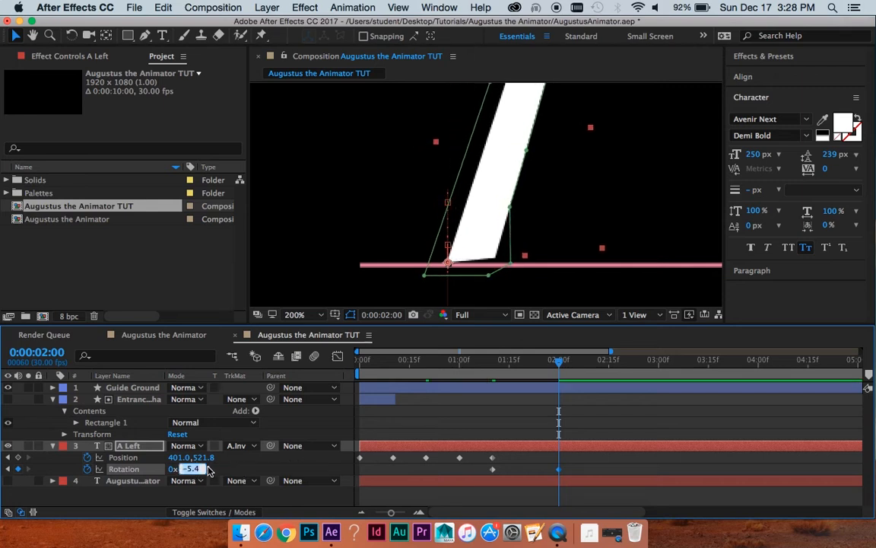
type("0")
key("Return")
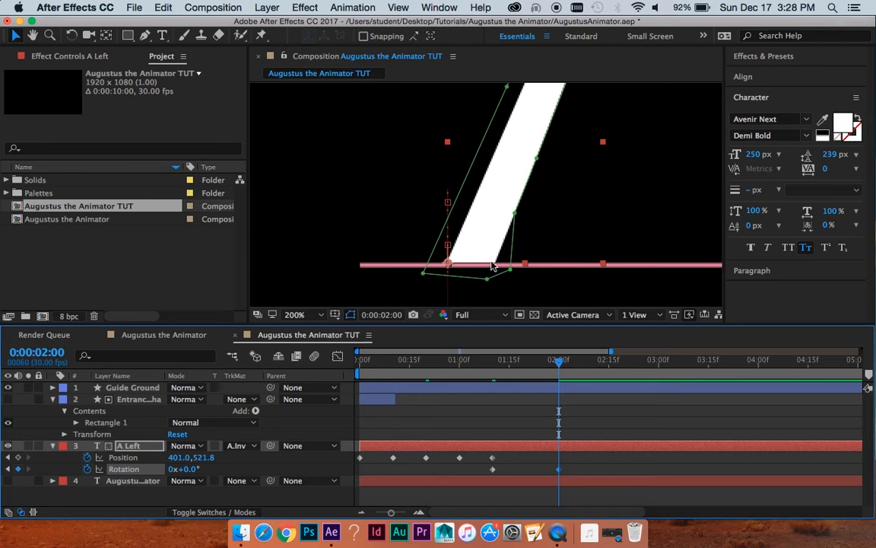
Try rotating the A Left stroke to about 39.3° at 0:00:02:00, and undo that rotation
scroll(534, 225, "down", 2)
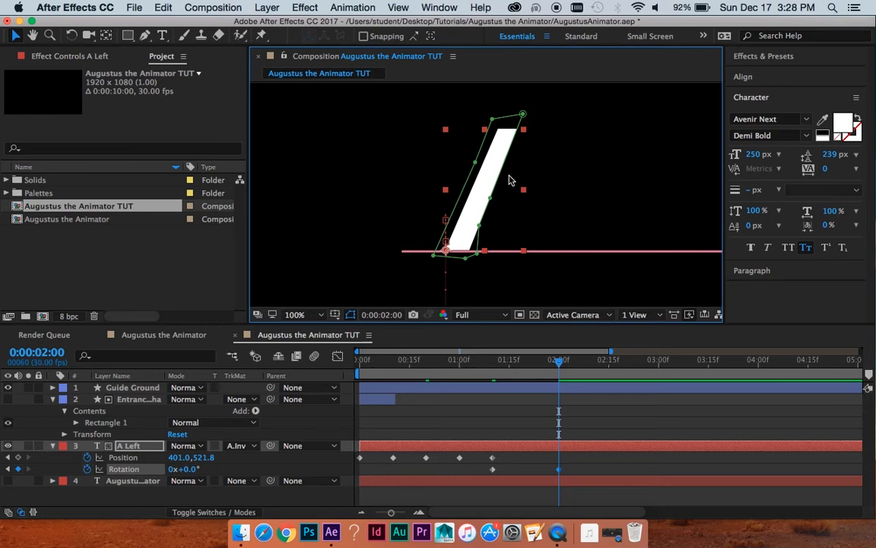
left_click_drag(518, 216, 540, 174)
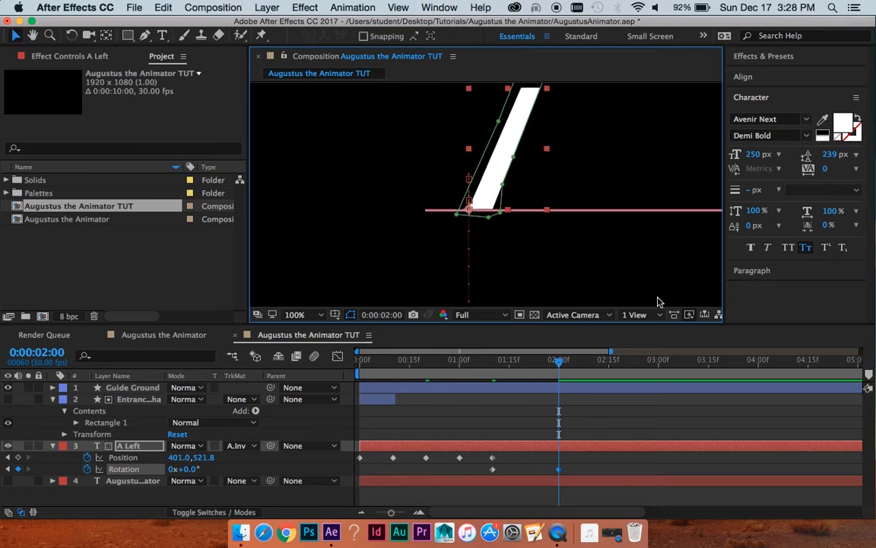
scroll(522, 196, "up", 2)
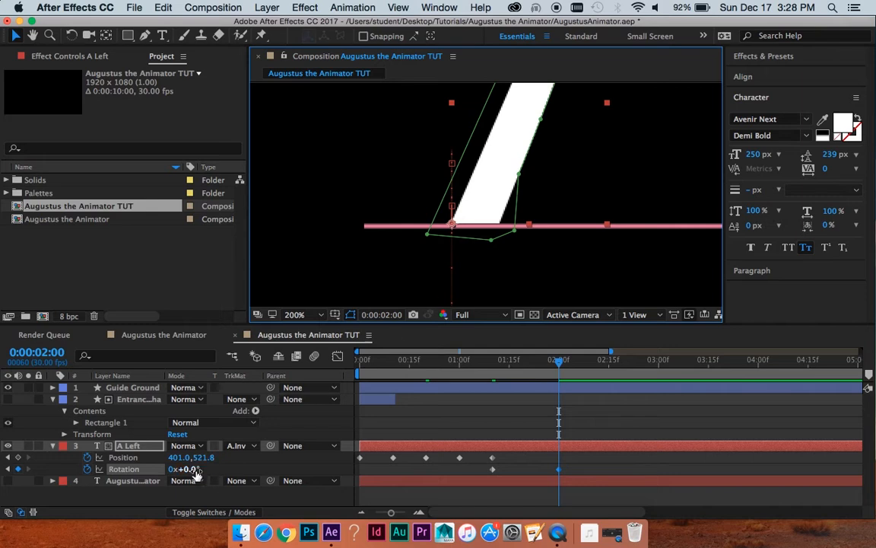
left_click_drag(195, 471, 425, 431)
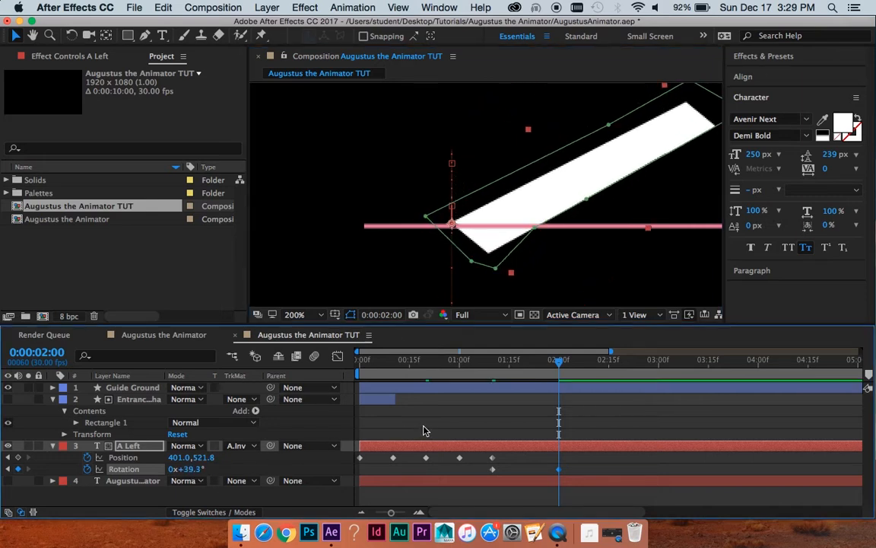
key("super+z")
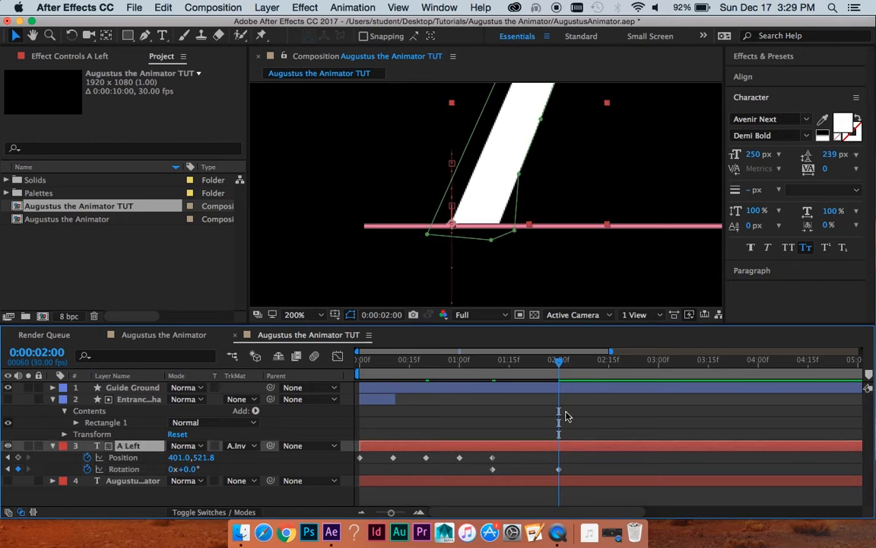
Add a null object directly above the A Left layer and give it a green label
left_click(367, 7)
mouse_move(267, 7)
mouse_move(289, 24)
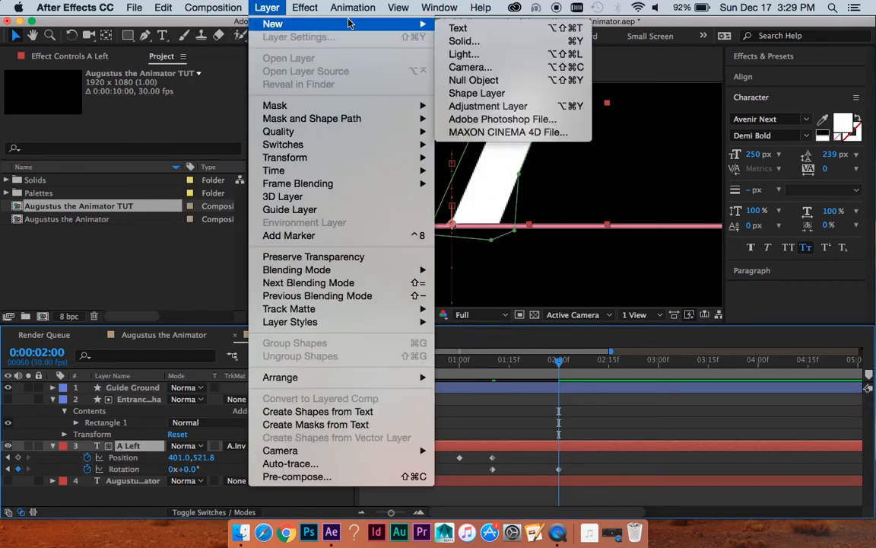
left_click(472, 80)
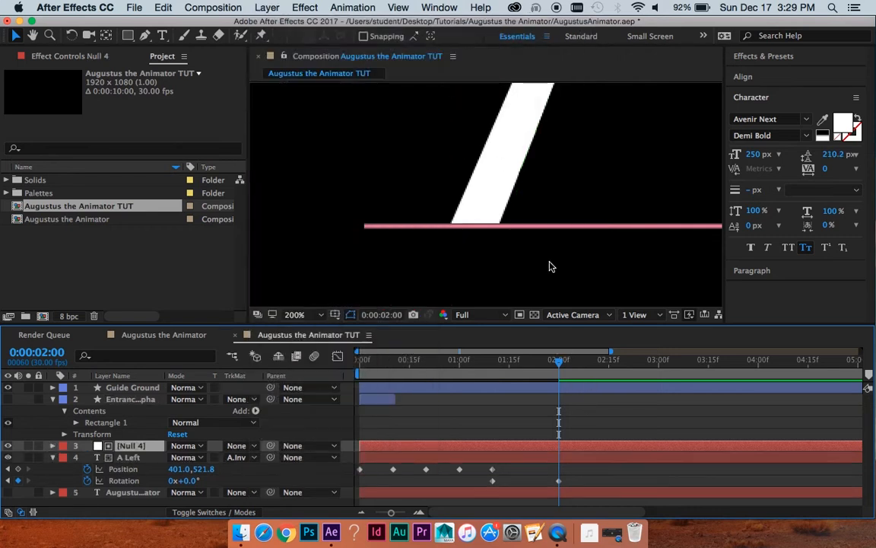
left_click(64, 447)
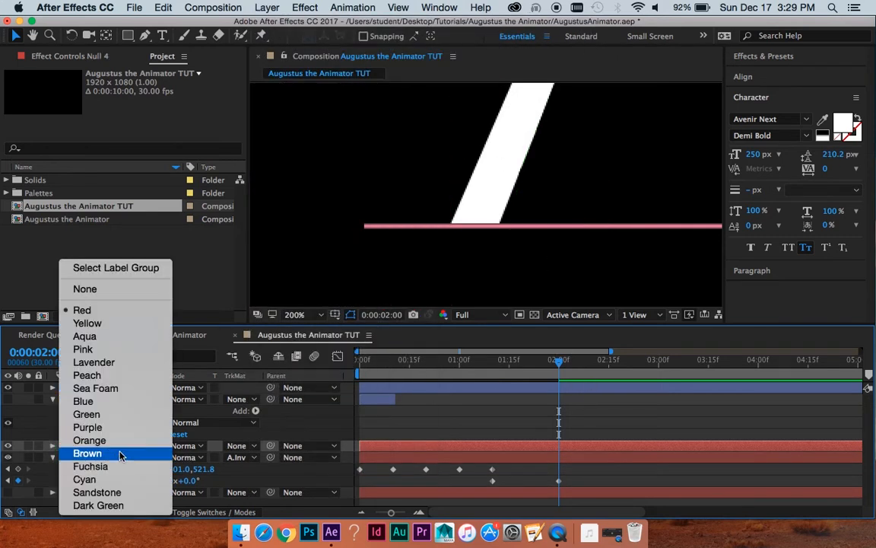
left_click(107, 417)
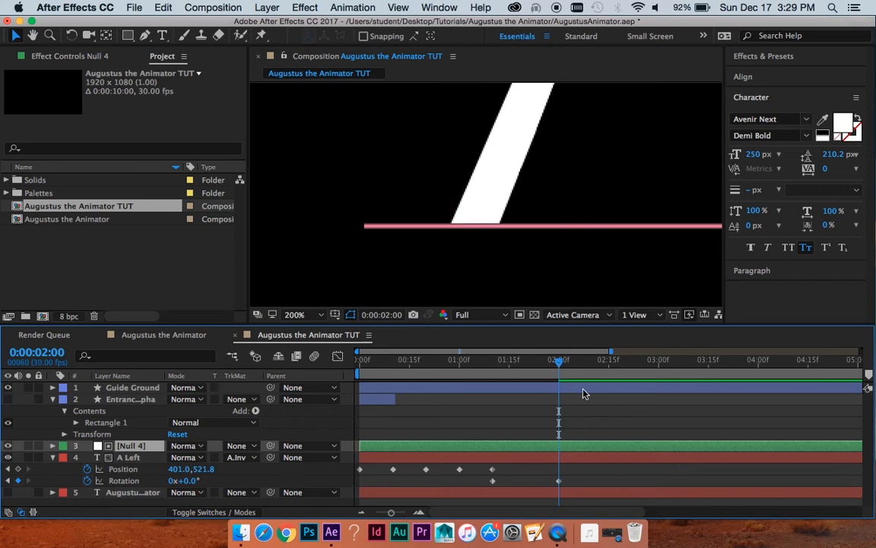
Position Null 4 so its anchor sits on the lower-right corner of the A Left stroke, at the ground line
scroll(610, 185, "down", 2)
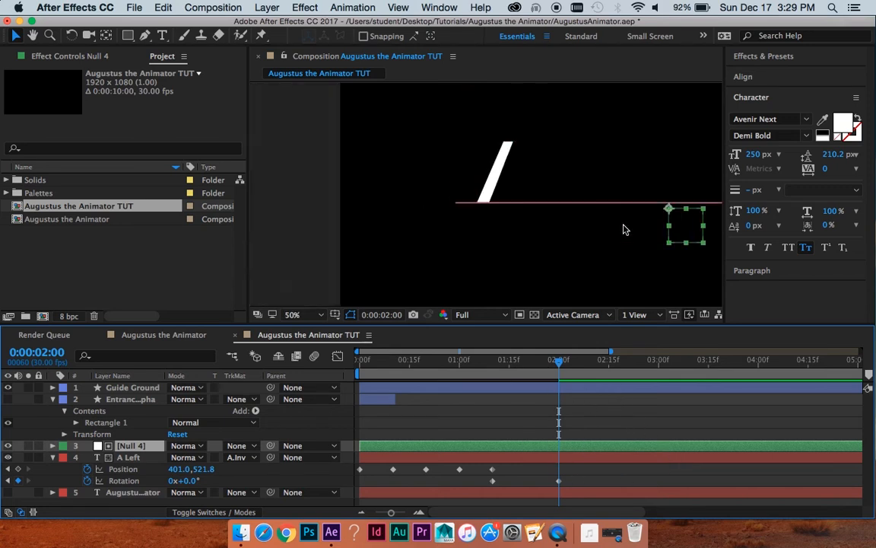
left_click_drag(676, 232, 532, 131)
scroll(501, 225, "up", 4)
key("space")
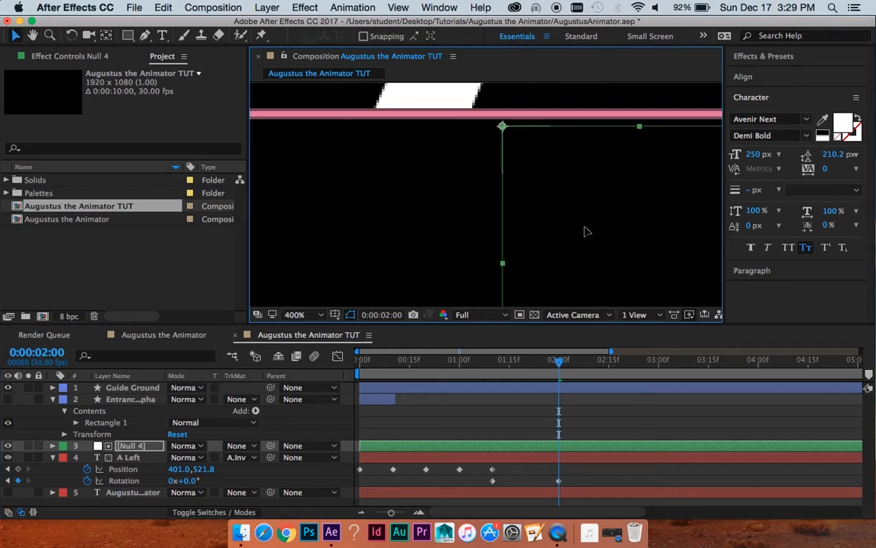
scroll(514, 138, "up", 2)
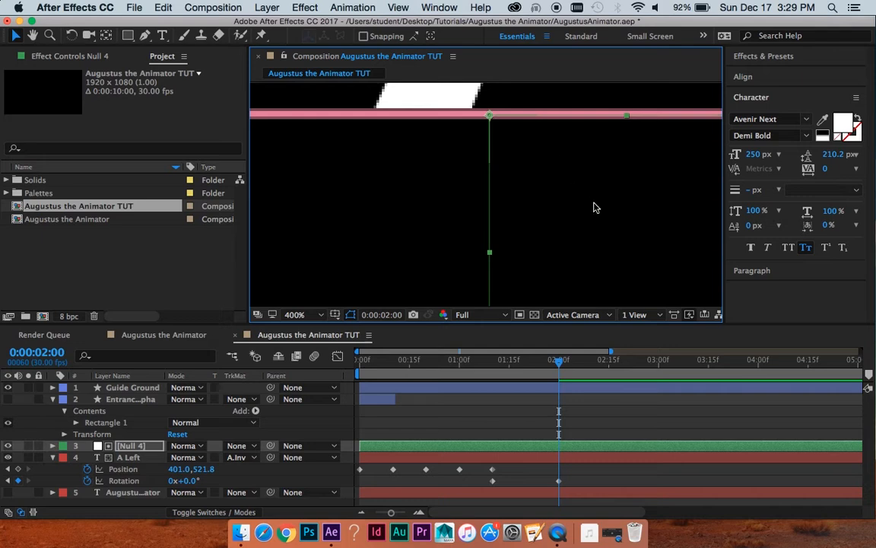
left_click_drag(604, 225, 584, 221)
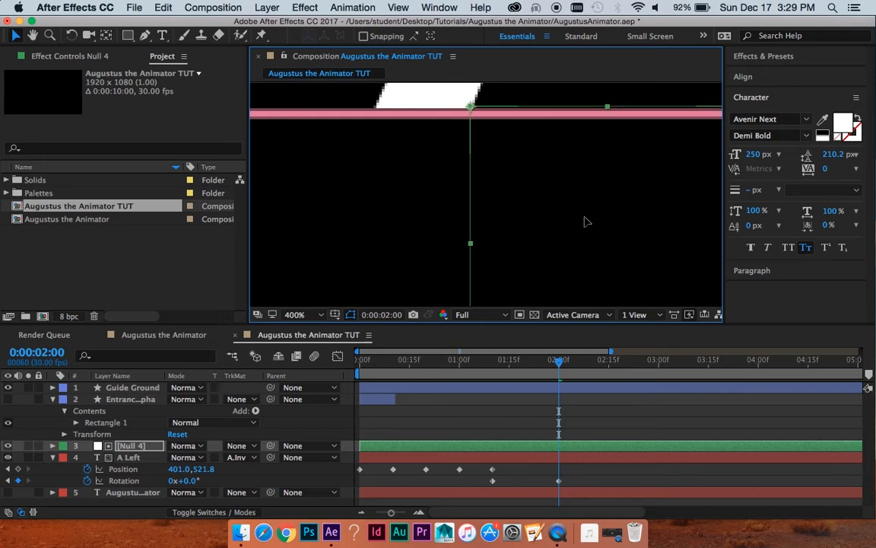
left_click_drag(540, 123, 549, 254)
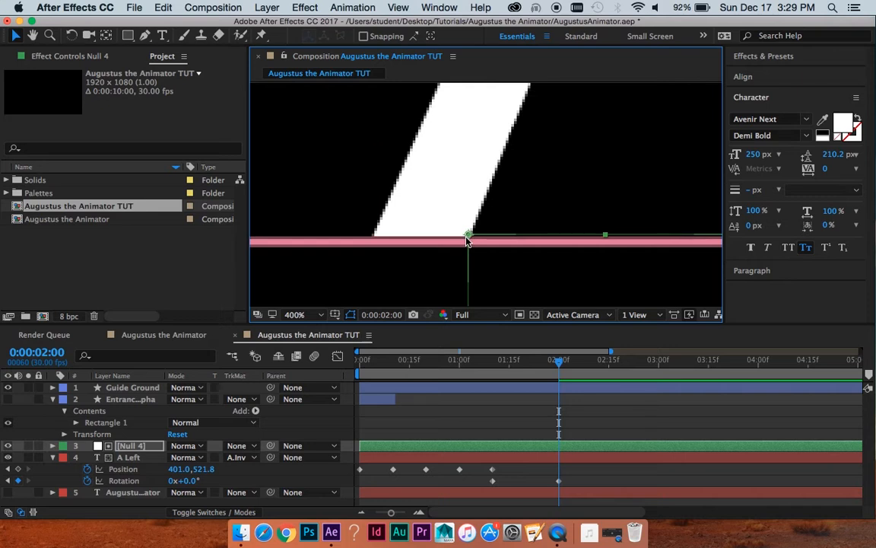
Trim Null 4 to start at 0:00:02:00 and parent the A Left layer to it
left_click(575, 449)
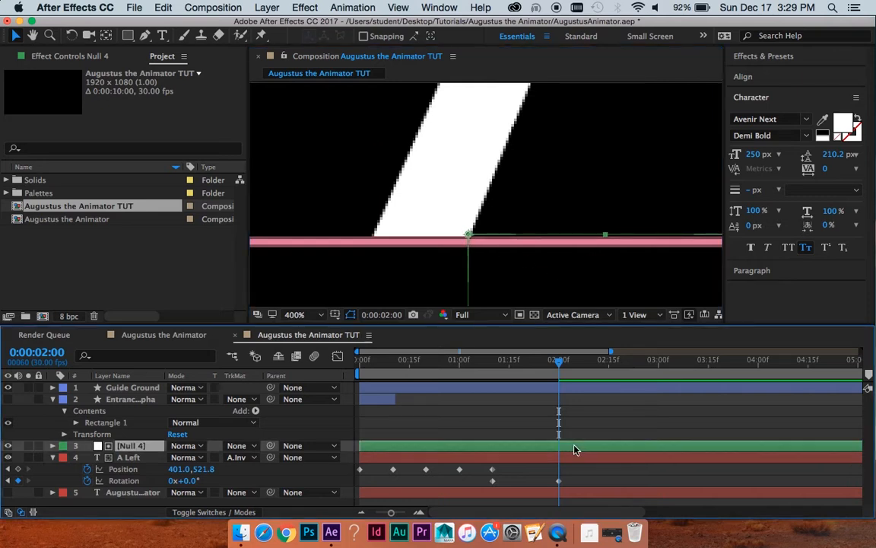
key("alt+bracketleft")
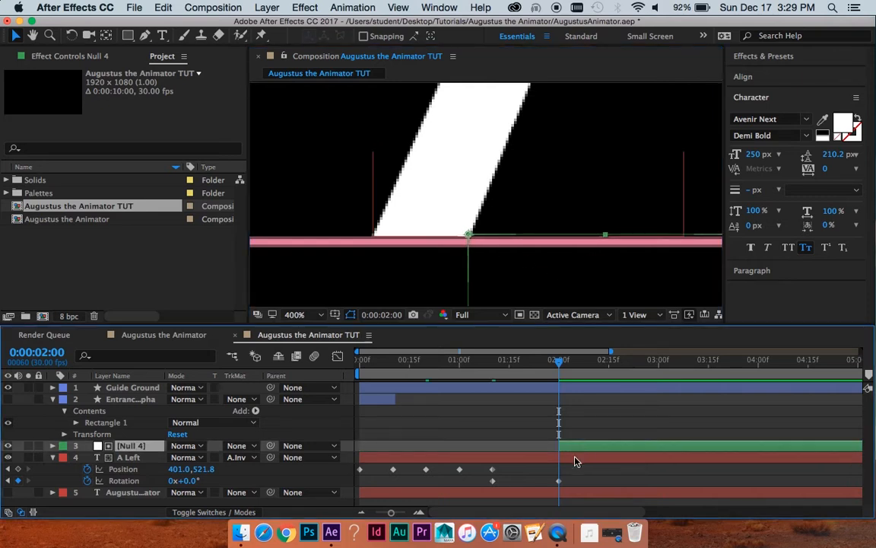
left_click(575, 461)
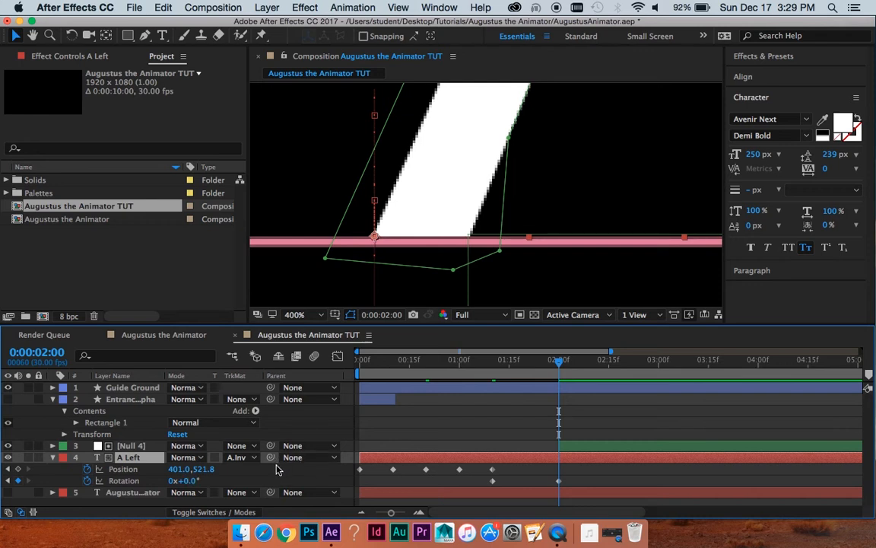
left_click_drag(270, 458, 137, 446)
left_click(138, 446)
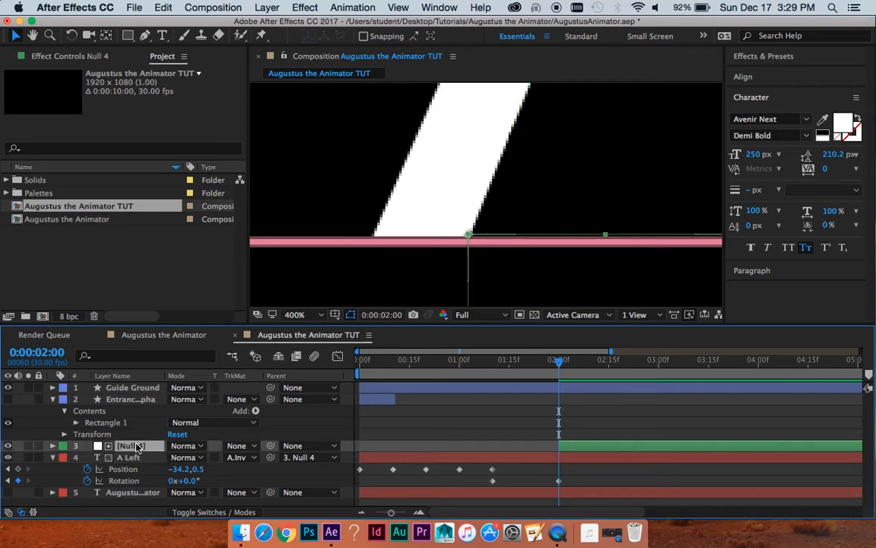
Enable rotation keyframing on Null 4 with a first keyframe at 0:00:02:00
scroll(557, 166, "down", 4)
left_click_drag(554, 164, 508, 154)
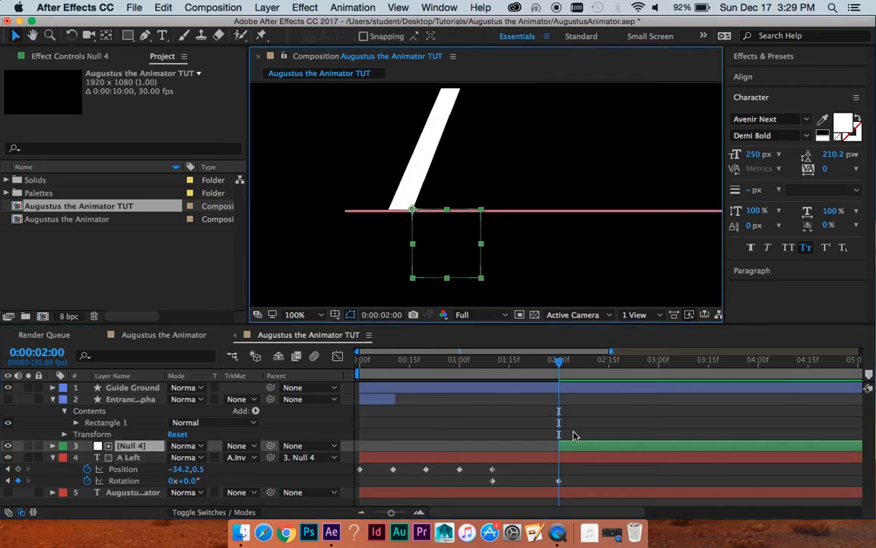
key("r")
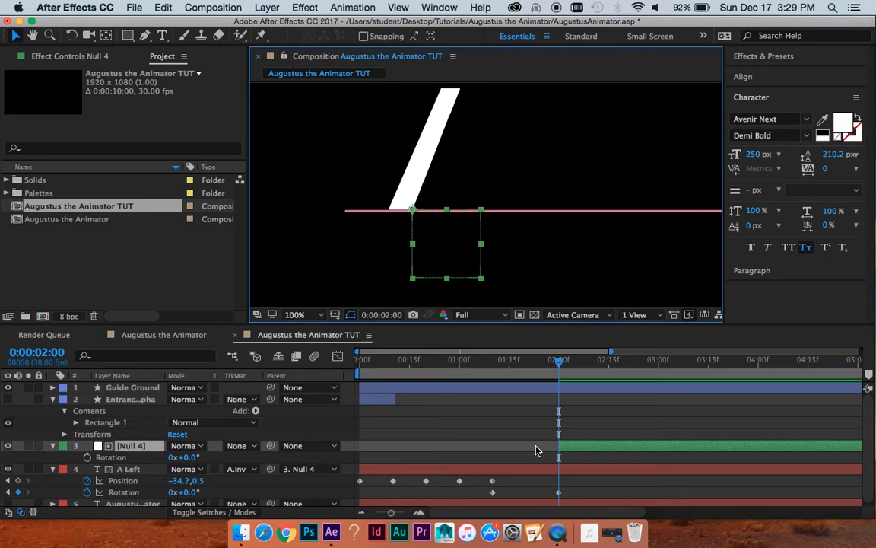
left_click(87, 458)
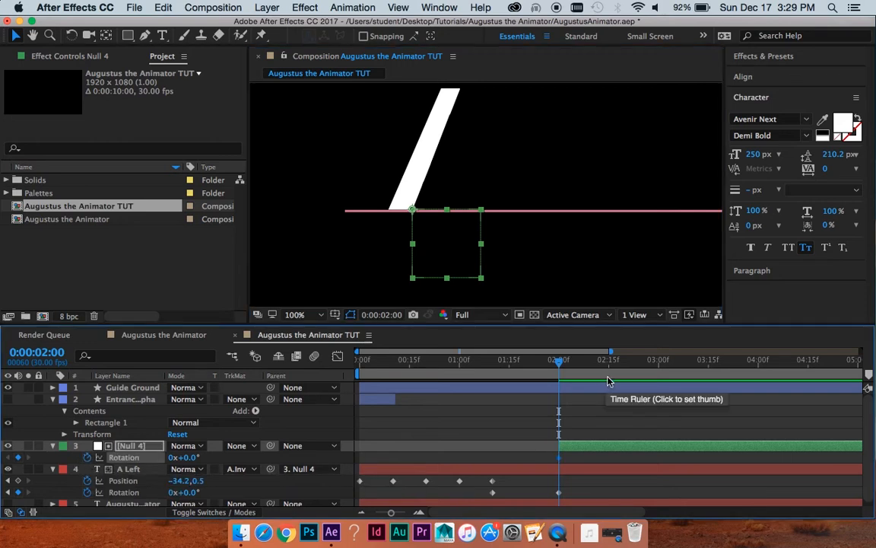
Set Null 4's rotation to about 68.6° at 0:00:02:10 so the stroke falls onto its side along the ground line, and save the project
key("shift+Page_Down")
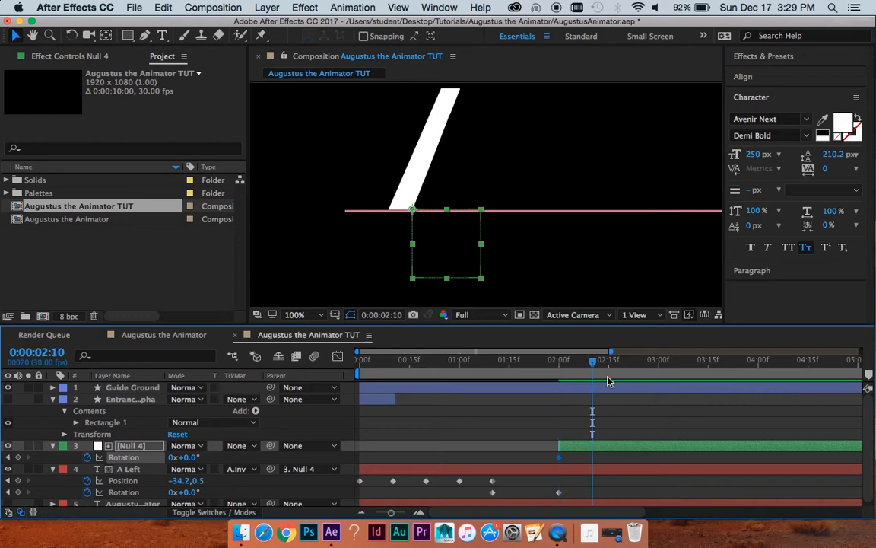
key("r")
key("r")
mouse_move(190, 457)
left_mouse_down()
mouse_move(215, 448)
mouse_move(205, 451)
left_mouse_up()
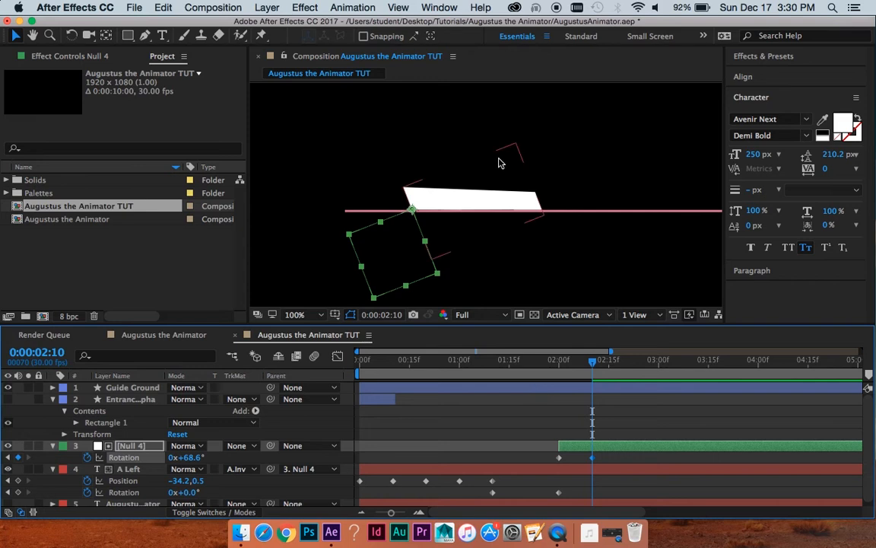
mouse_move(592, 364)
left_mouse_down()
mouse_move(461, 382)
mouse_move(487, 387)
mouse_move(594, 368)
left_mouse_up()
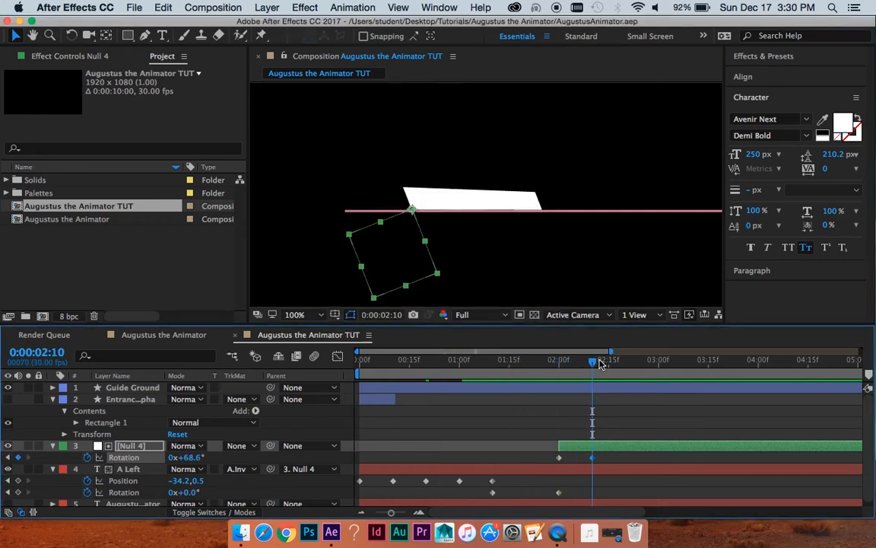
left_click(616, 406)
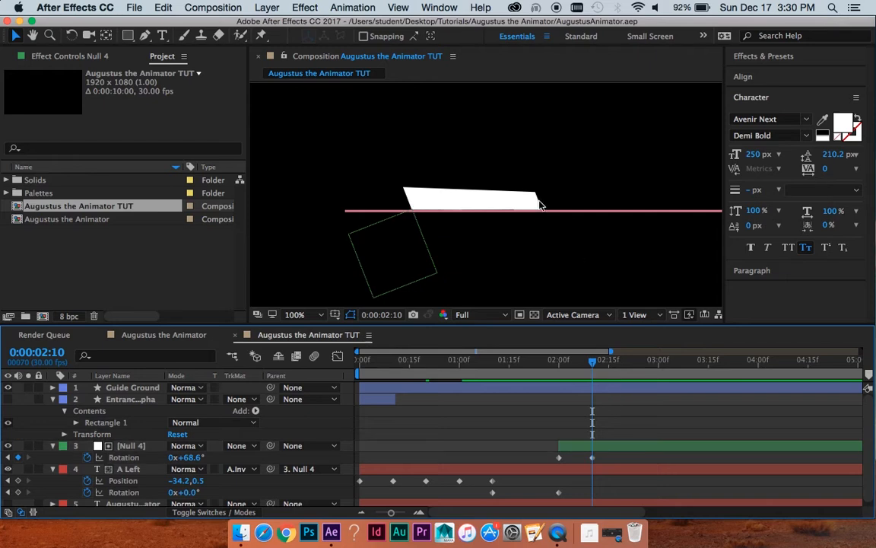
left_click(487, 197)
left_click(639, 401)
left_click(304, 6)
mouse_move(267, 7)
mouse_move(273, 23)
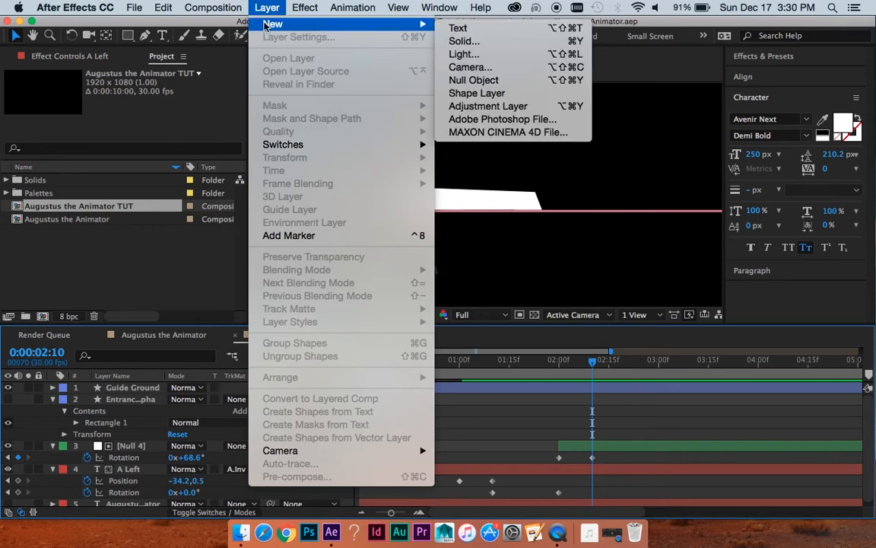
left_click(631, 398)
Add another null object above Null 4, trimmed to start at 0:00:02:10, and give it a green label
left_click(618, 446)
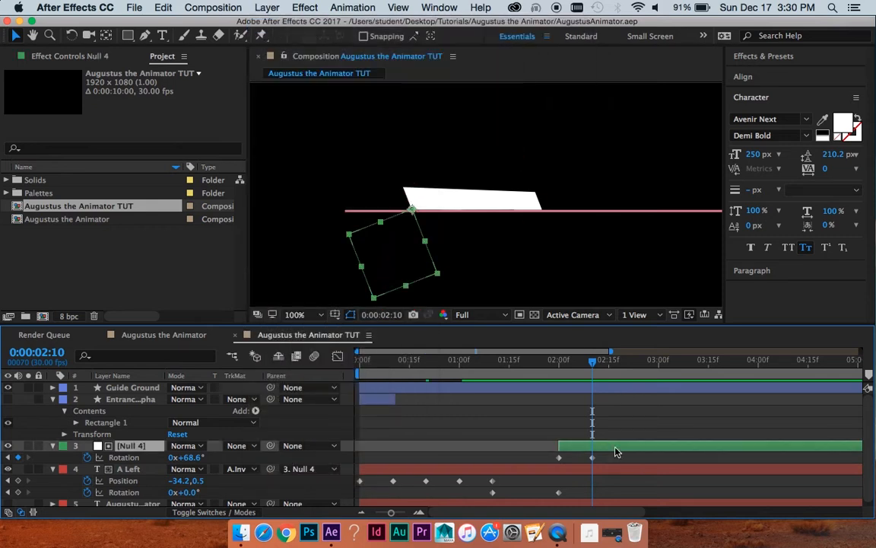
left_click(267, 7)
mouse_move(274, 24)
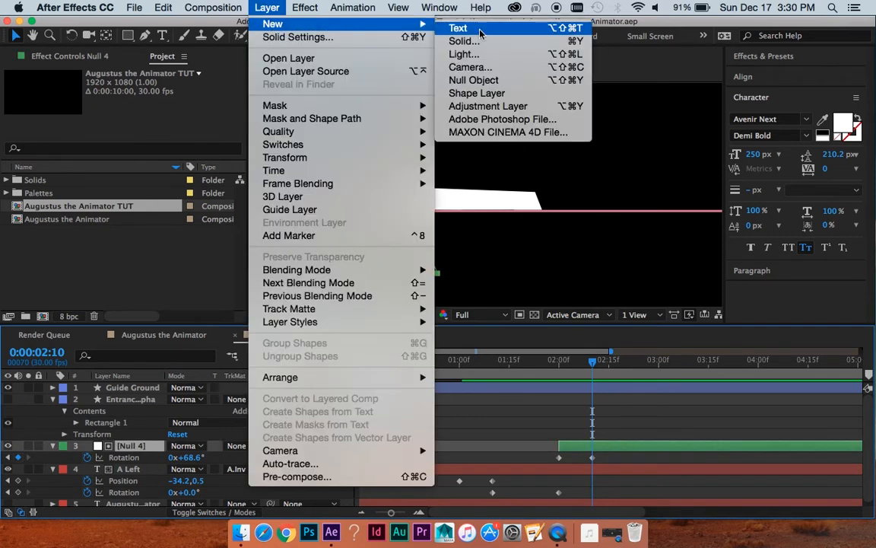
left_click(474, 82)
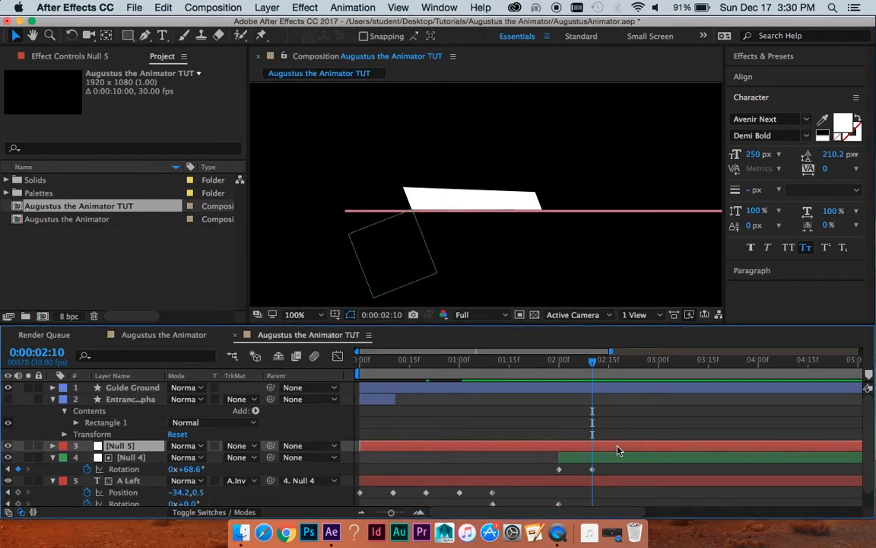
key("alt+bracketleft")
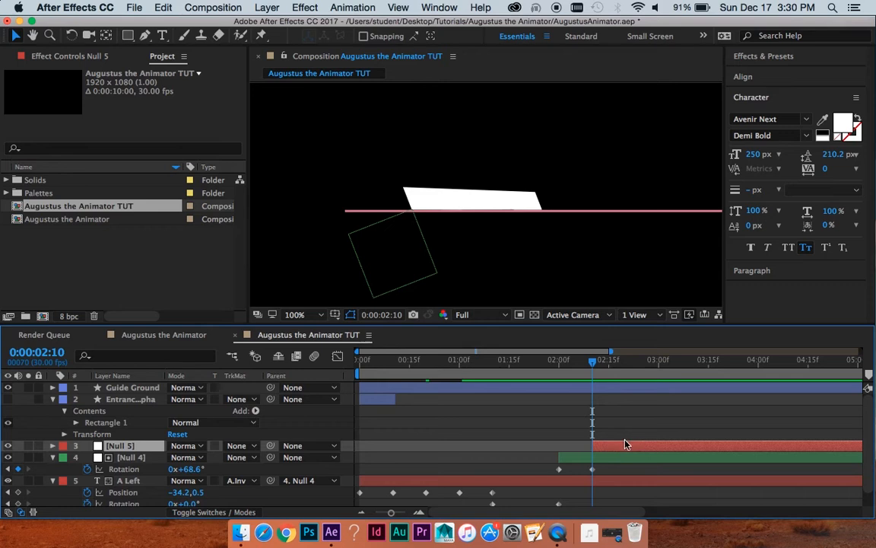
left_click(64, 445)
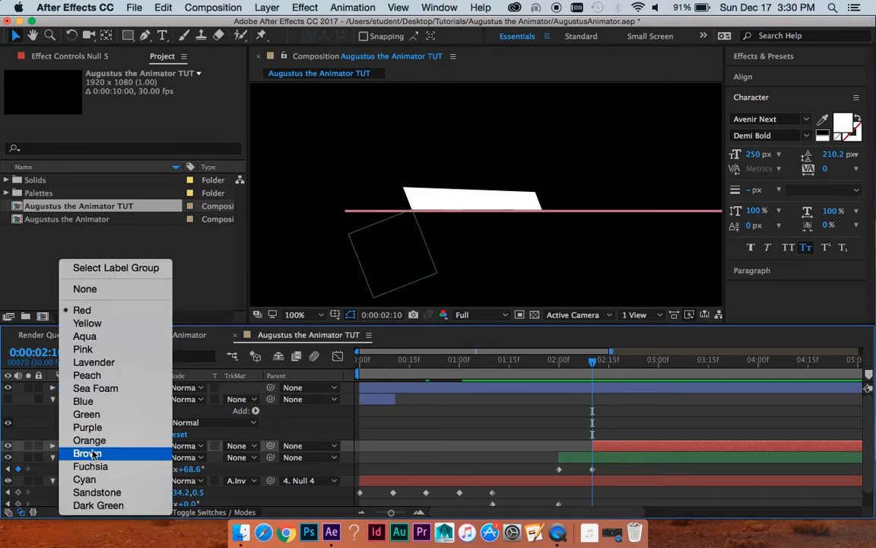
left_click(85, 414)
Position Null 5 so its anchor sits on the lower-right corner of the fallen stroke, at the ground line
left_click(594, 431)
left_click(601, 448)
scroll(584, 272, "down", 3)
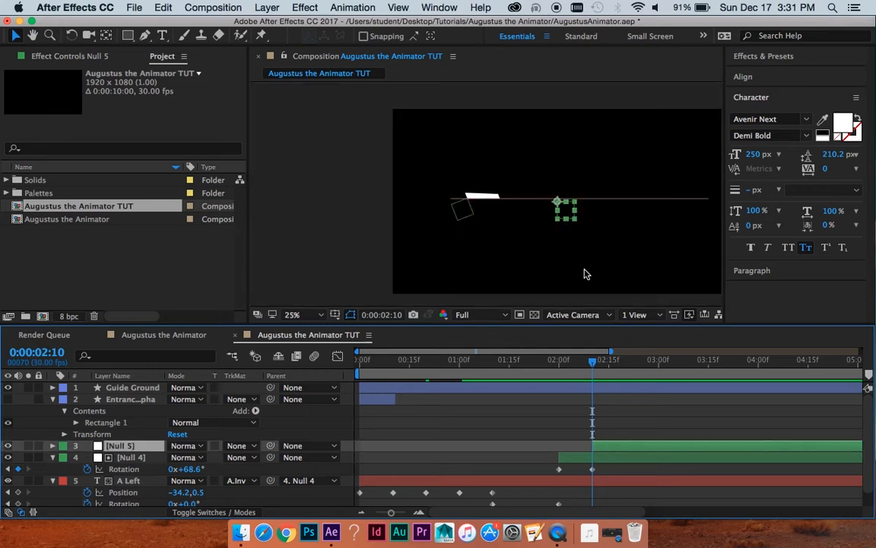
scroll(567, 206, "up", 6)
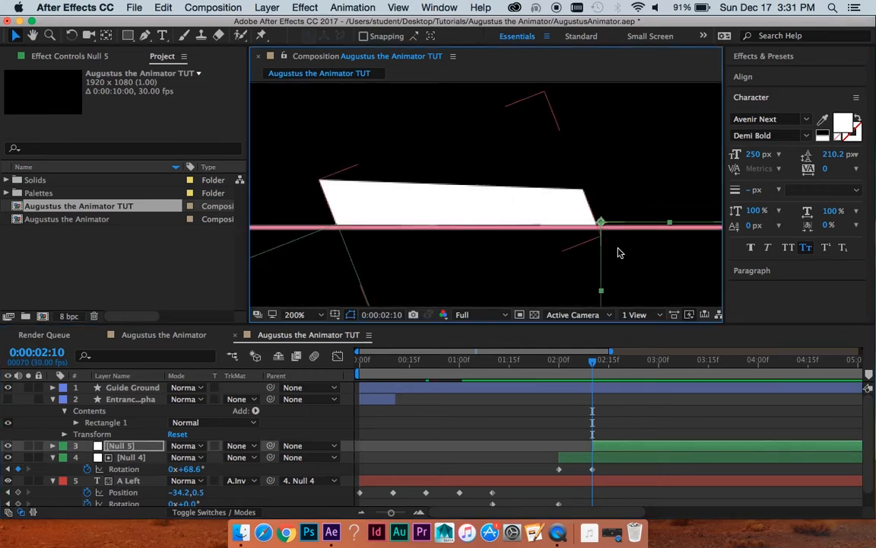
left_click_drag(600, 222, 595, 226)
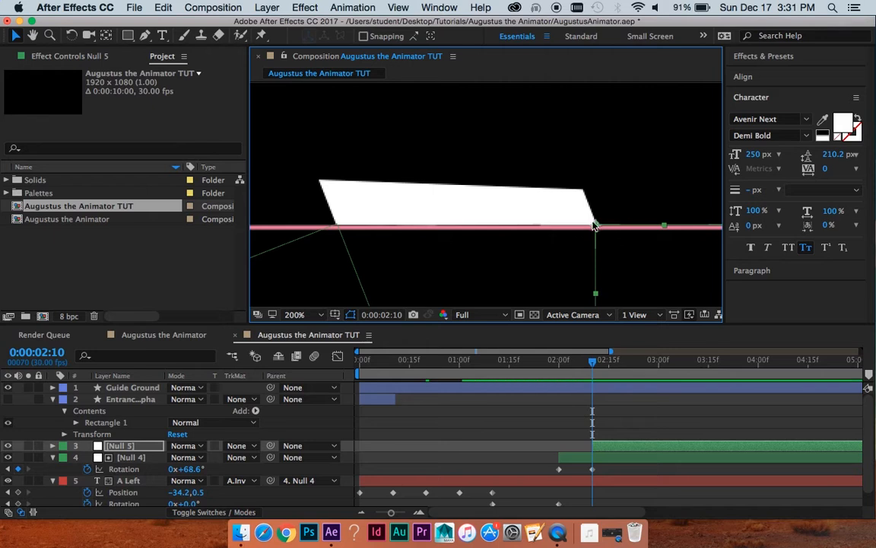
scroll(564, 222, "down", 2)
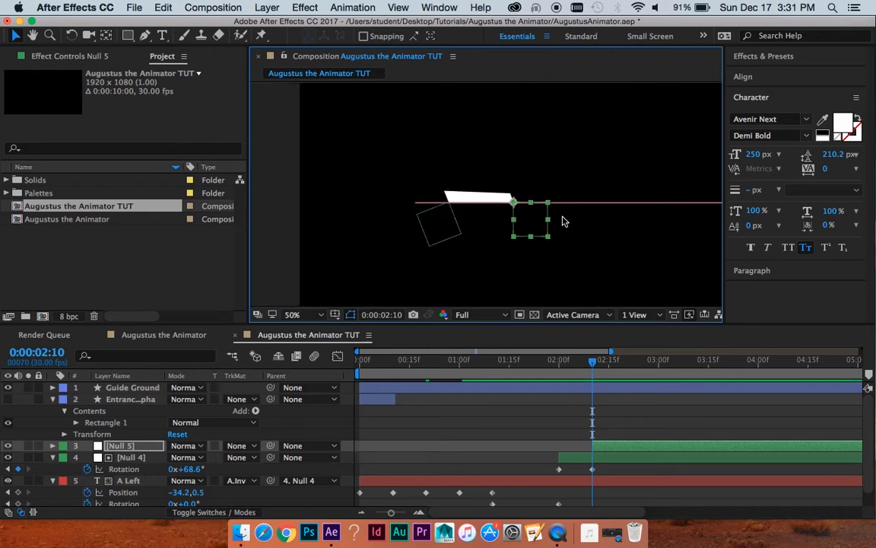
key("space")
left_click_drag(554, 197, 527, 217)
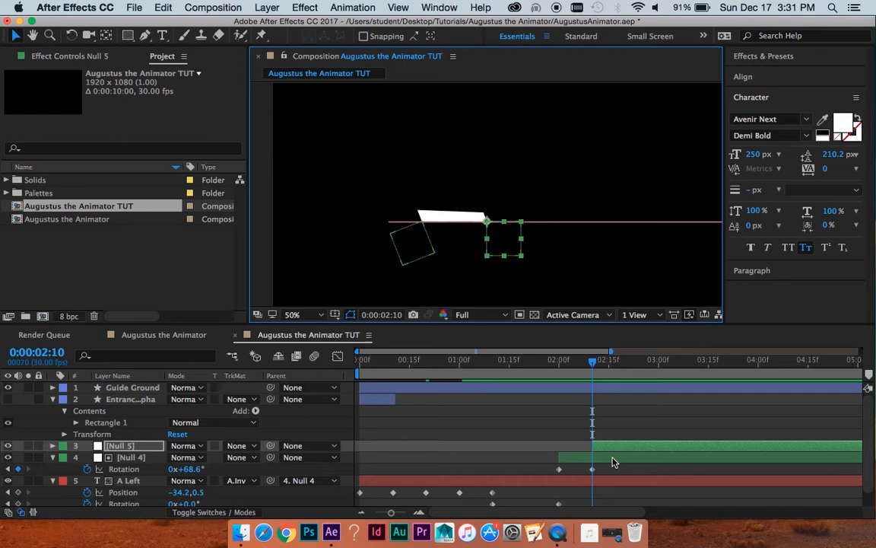
Parent Null 4 to Null 5 and save the project
left_click(615, 461)
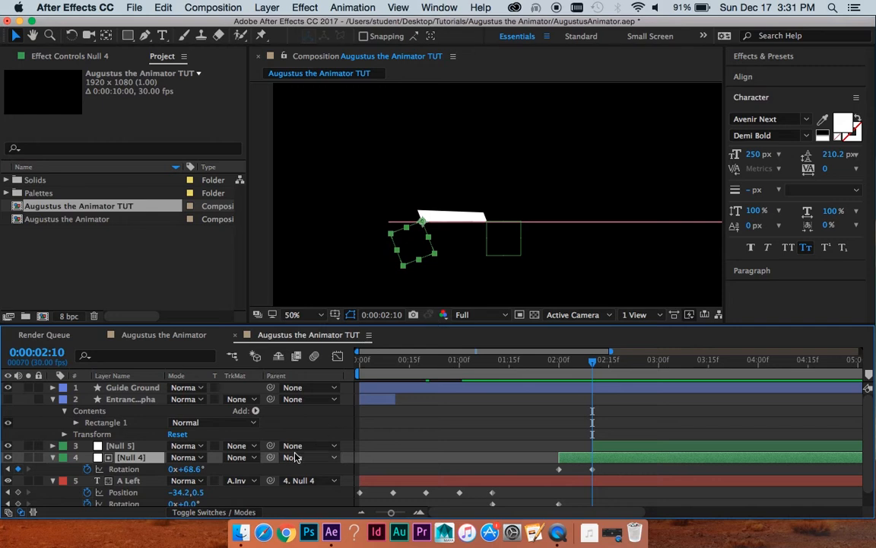
left_click_drag(271, 458, 123, 446)
left_click(709, 441)
left_click(685, 422)
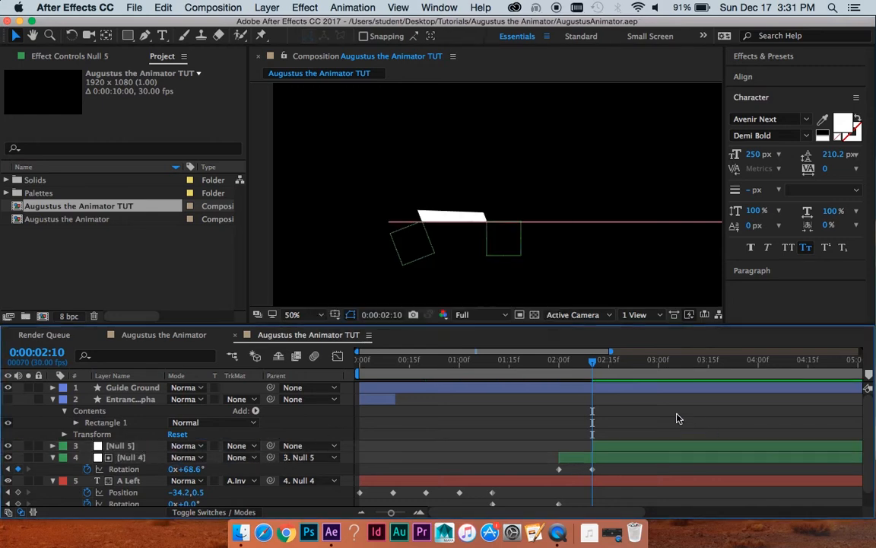
Set starting position and rotation keyframes for Null 5 at 0:00:02:10
key("period")
left_click_drag(532, 221, 531, 151)
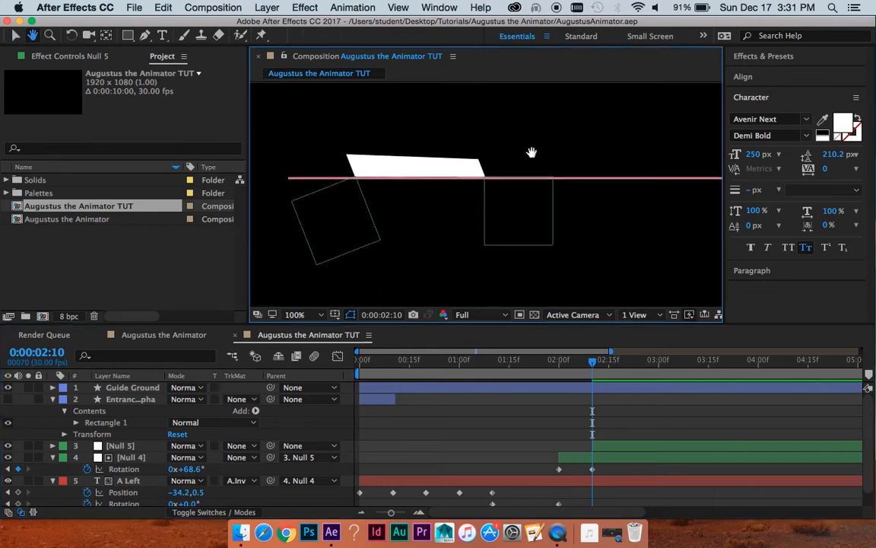
left_click(524, 235)
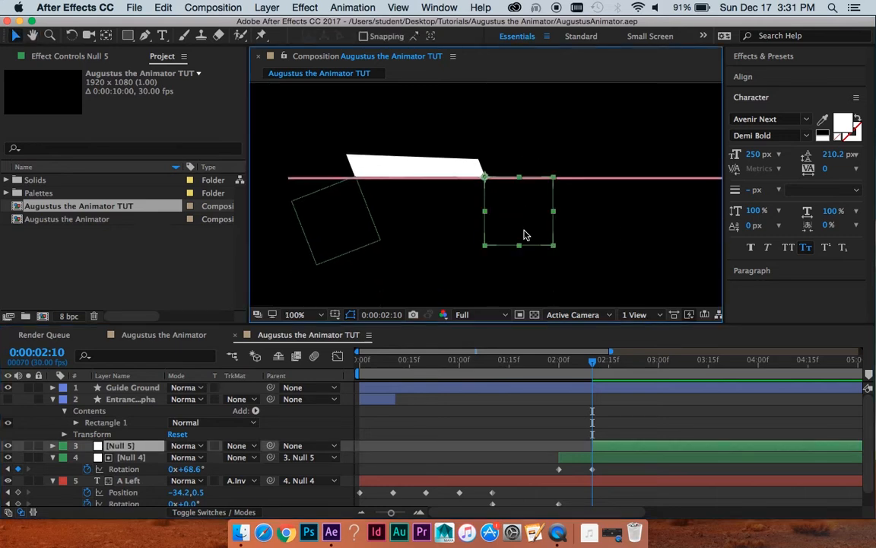
left_click(615, 452)
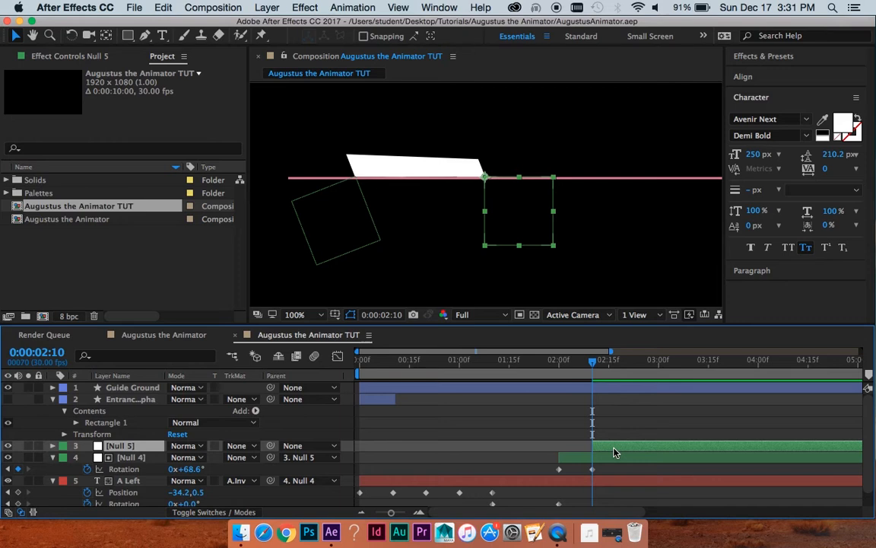
left_click_drag(529, 122, 518, 141)
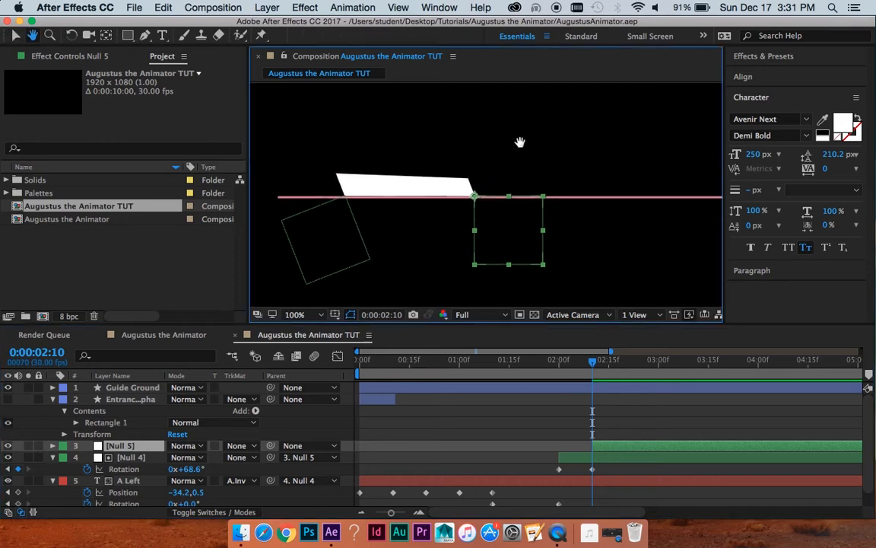
key("p")
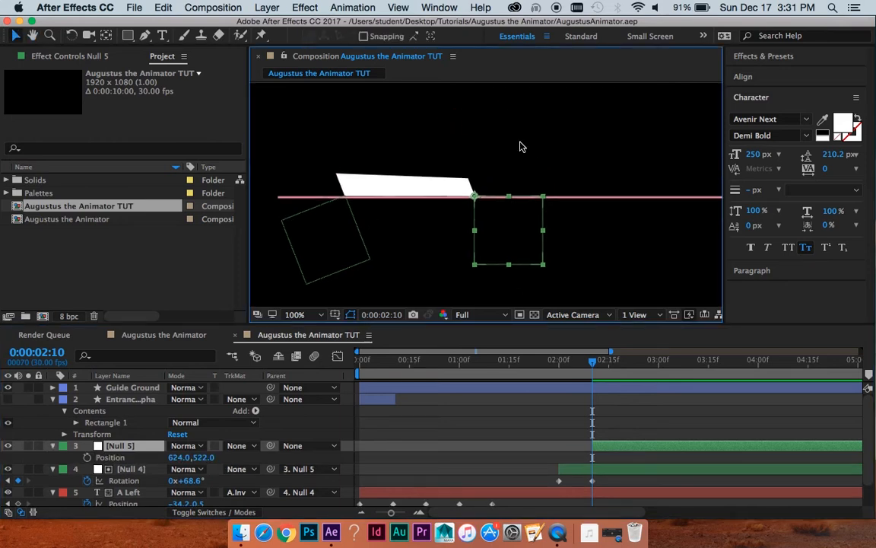
key("shift+r")
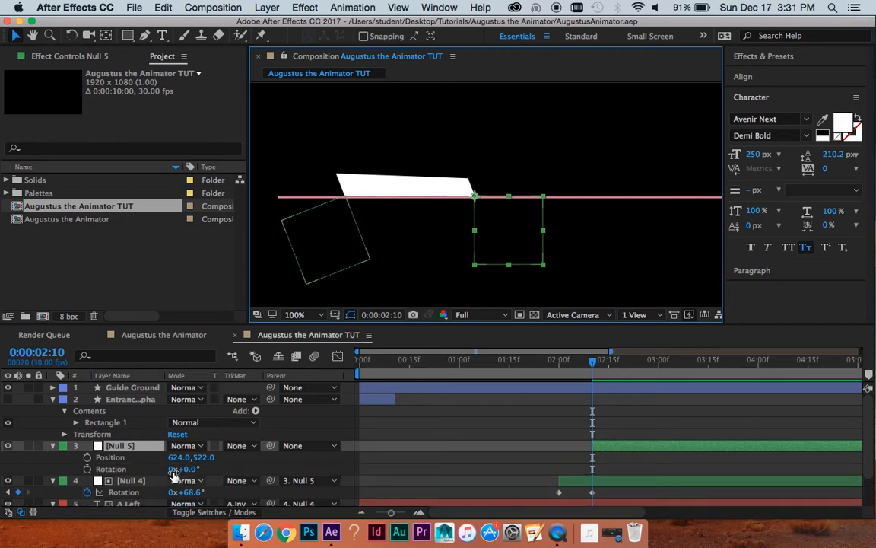
left_click(87, 458)
left_click(87, 469)
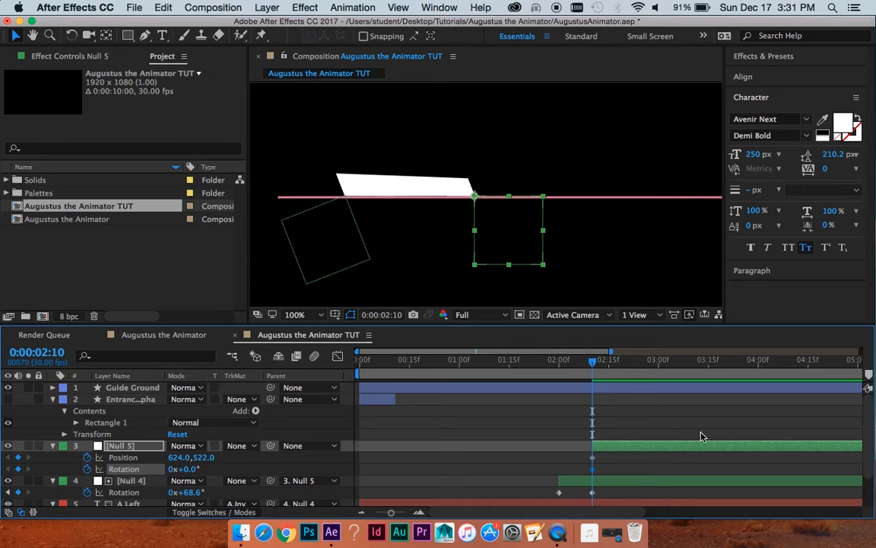
At 0:00:02:20, move Null 5 up and slightly right so the fallen stroke lifts off the ground line
key("space")
left_click_drag(651, 427, 531, 443)
key("shift+Page_Down")
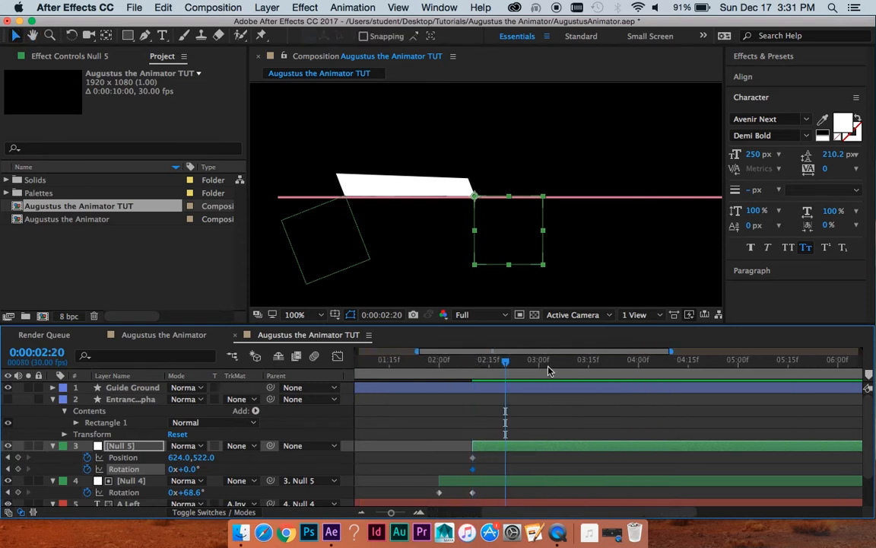
scroll(558, 176, "down", 2)
key("space")
left_click_drag(558, 172, 550, 210)
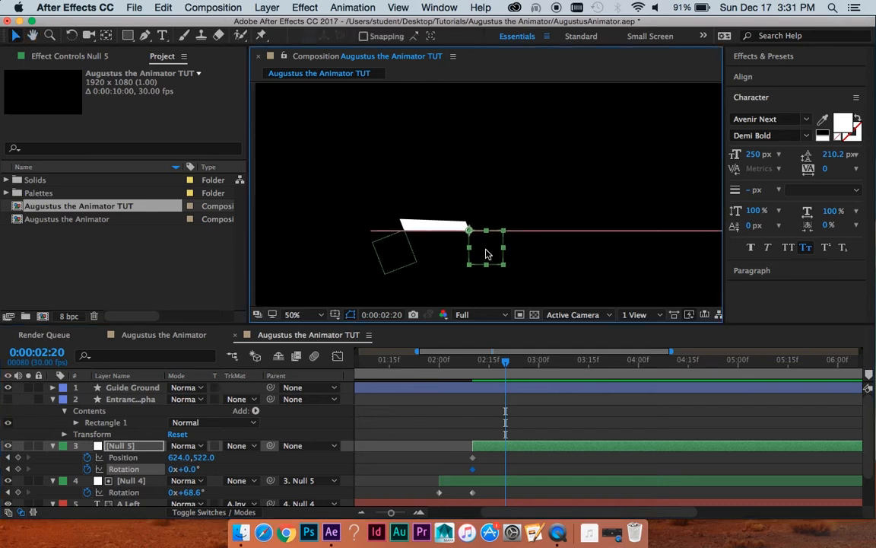
left_click_drag(488, 254, 508, 195)
Set Null 5's rotation to 45° at 0:00:02:20 so the stroke tilts upright in mid-air
key("u")
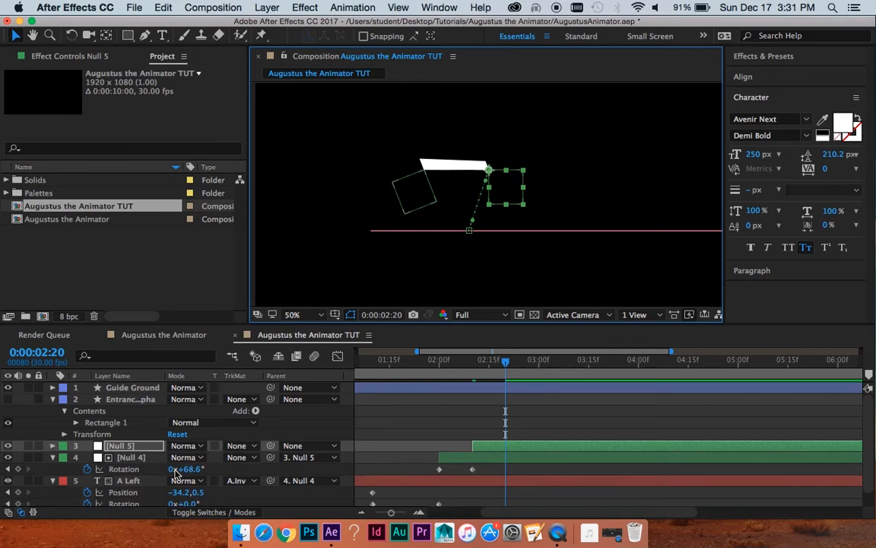
key("r")
left_click_drag(182, 457, 215, 449)
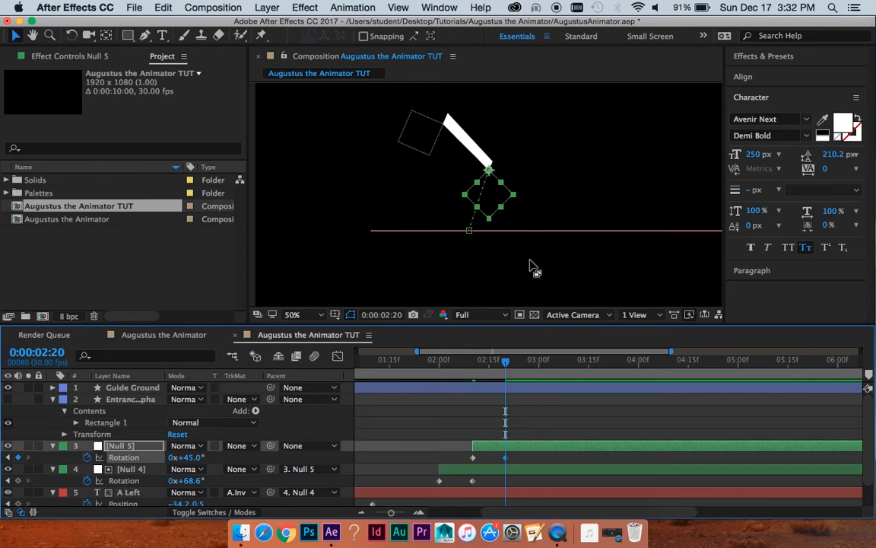
Duplicate the A Left layer for use as the letter's other stroke
scroll(509, 135, "up", 1)
key("space")
left_click_drag(508, 133, 550, 202)
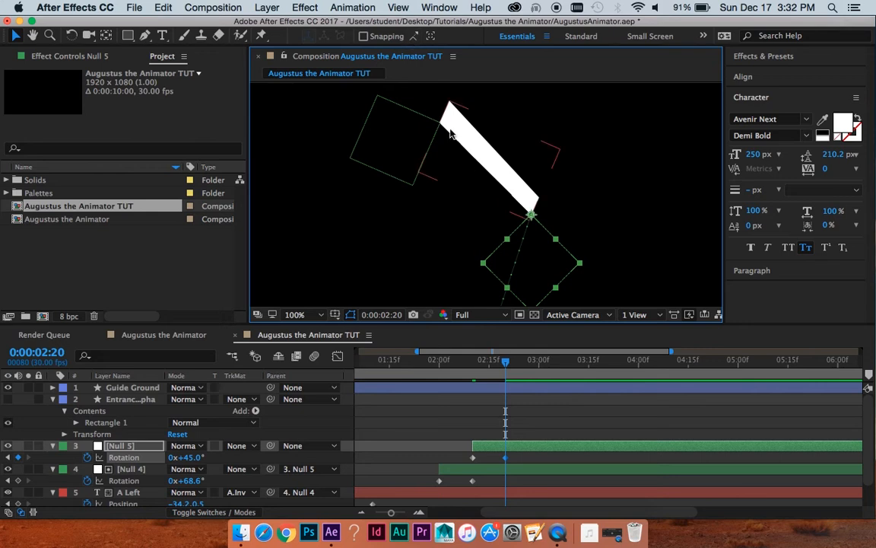
left_click(455, 186)
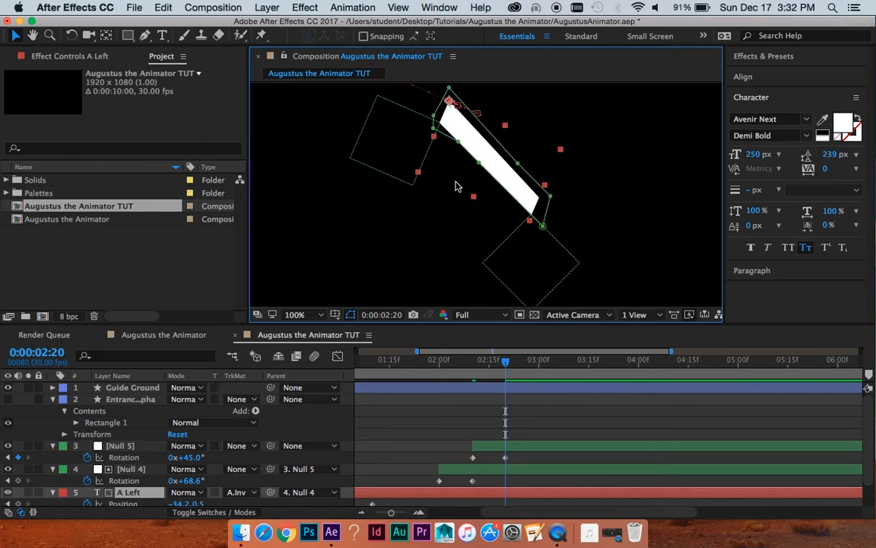
scroll(321, 386, "down", 1)
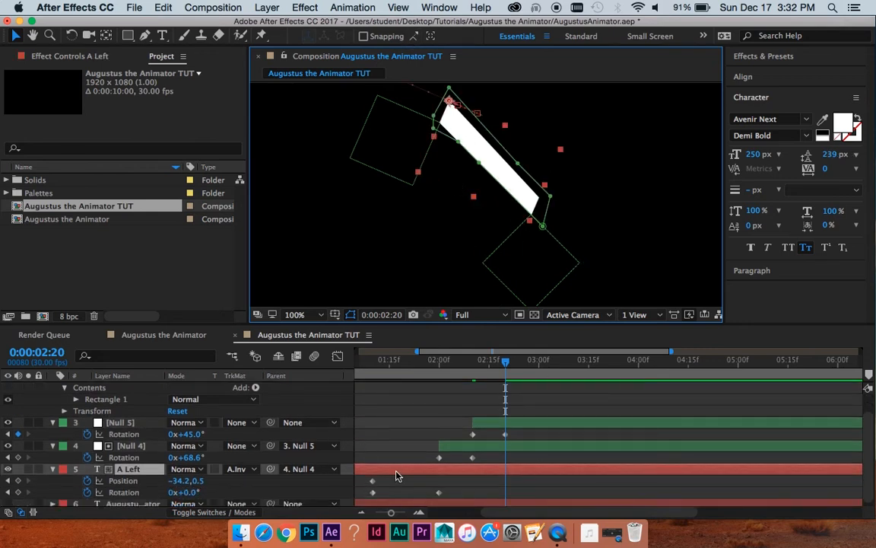
scroll(397, 473, "down", 1)
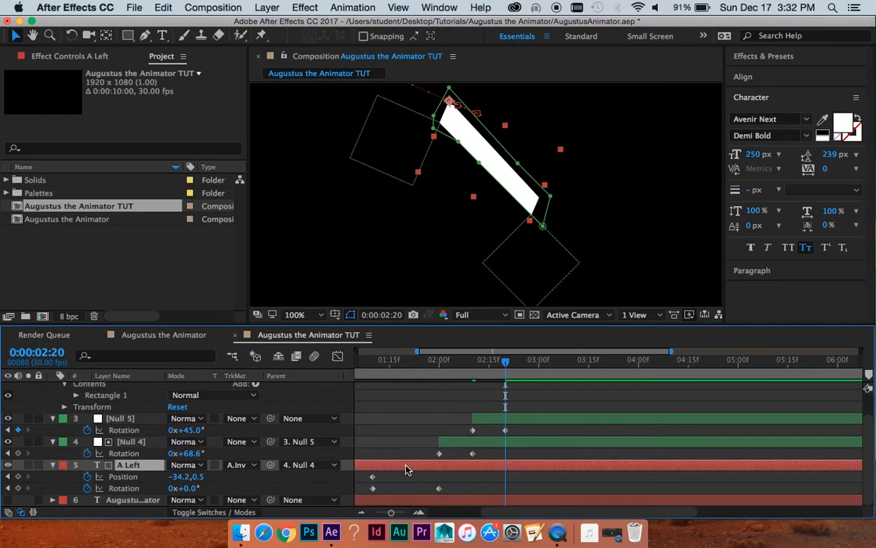
key("super+d")
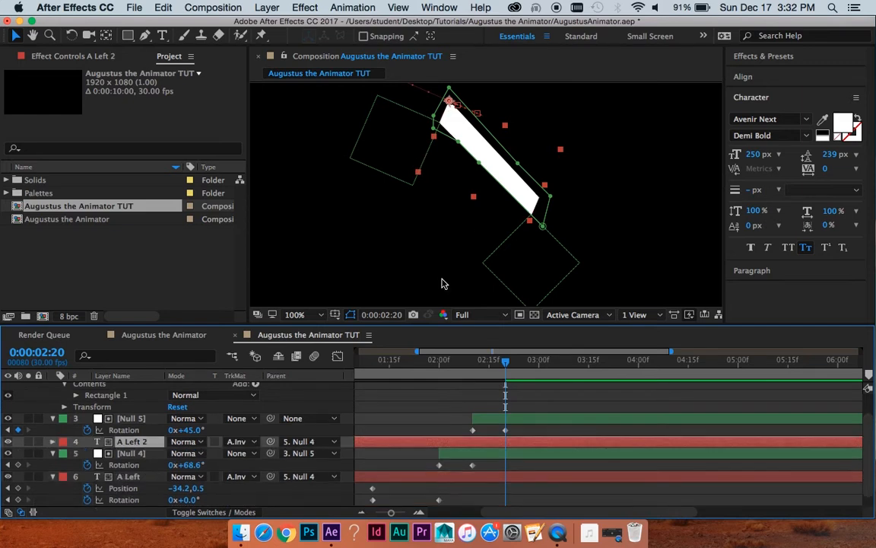
At 0:00:02:00, delete the mask from the duplicated A layer and hide the original A Left layer
key("period")
left_click_drag(496, 156, 506, 206)
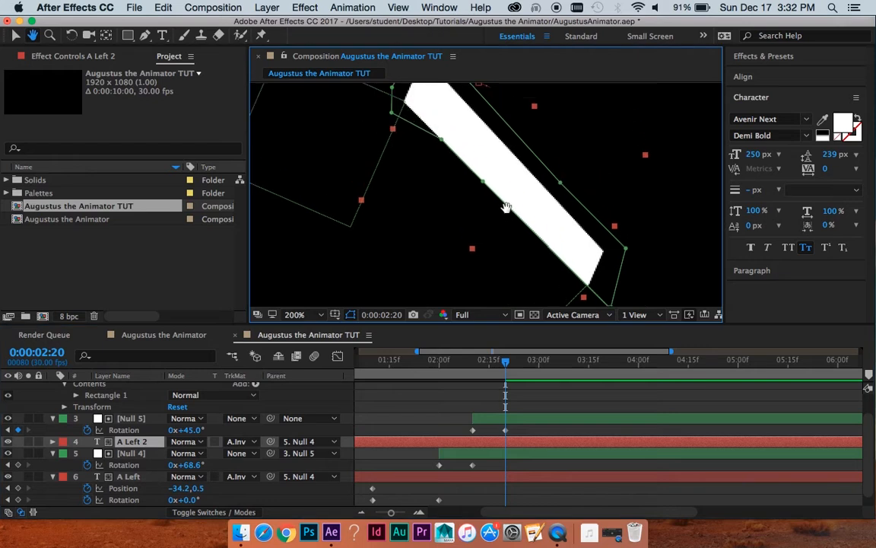
key("v")
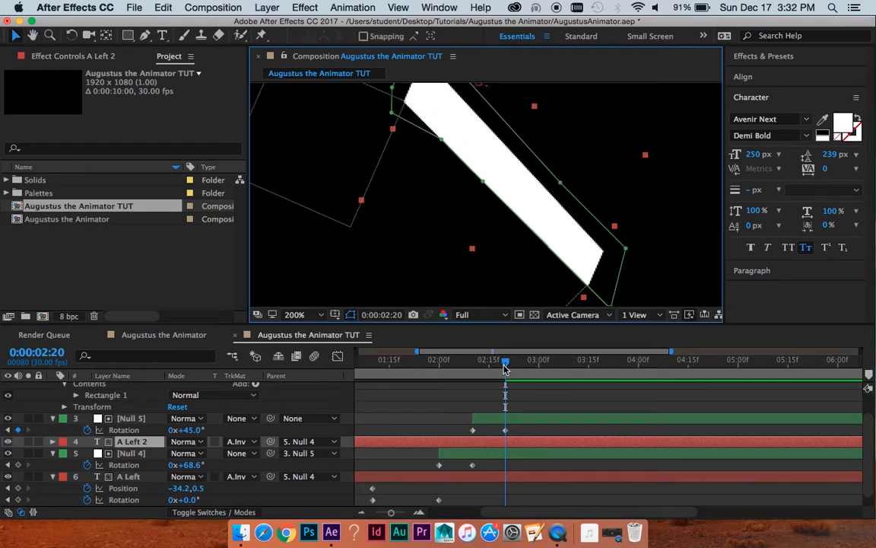
left_click_drag(505, 365, 431, 379)
left_click_drag(428, 160, 560, 2)
scroll(504, 213, "down", 1)
left_click_drag(502, 204, 501, 172)
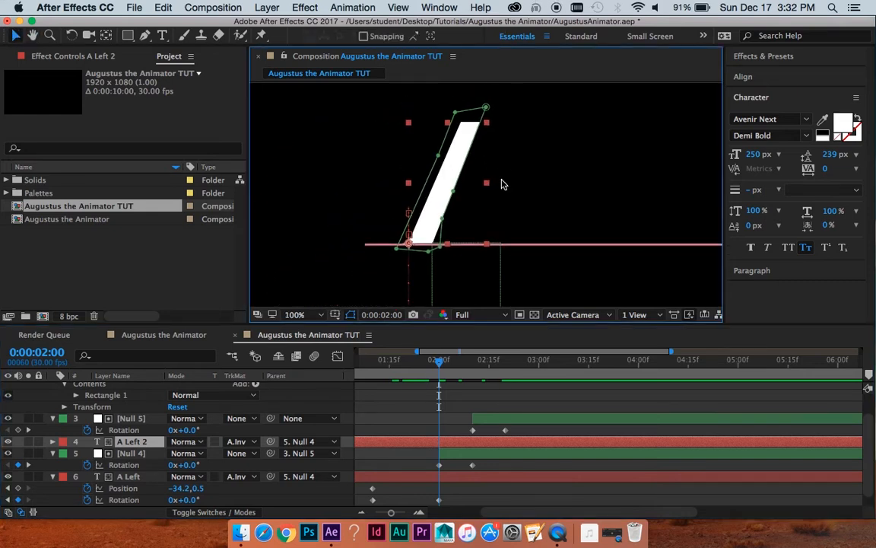
scroll(471, 193, "up", 1)
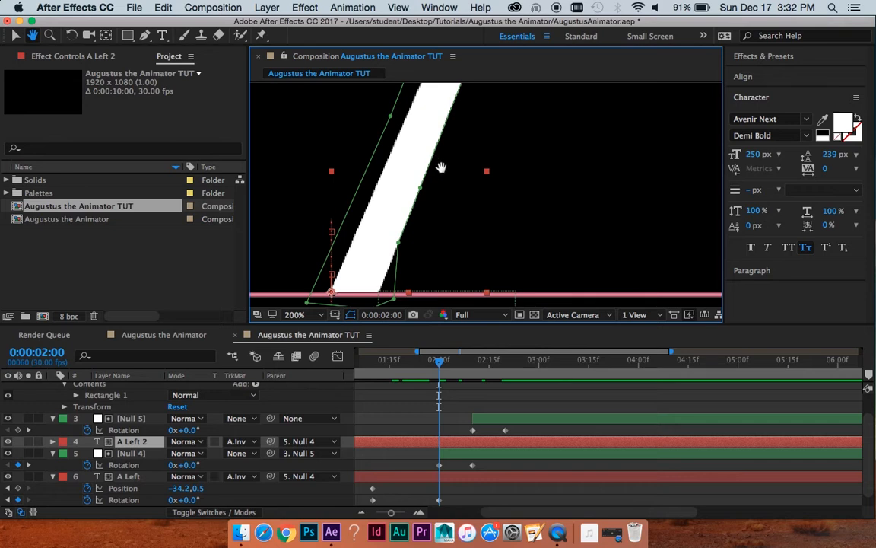
left_click_drag(447, 191, 466, 227)
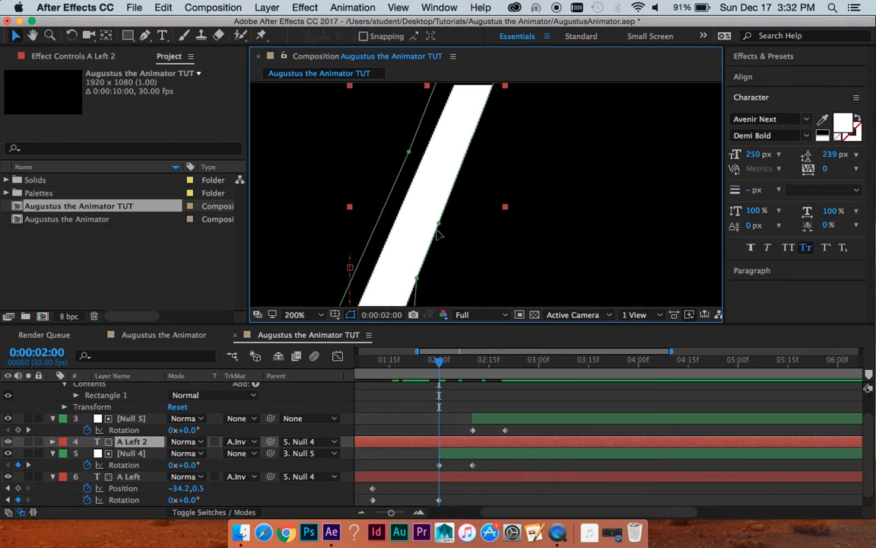
scroll(538, 165, "down", 1)
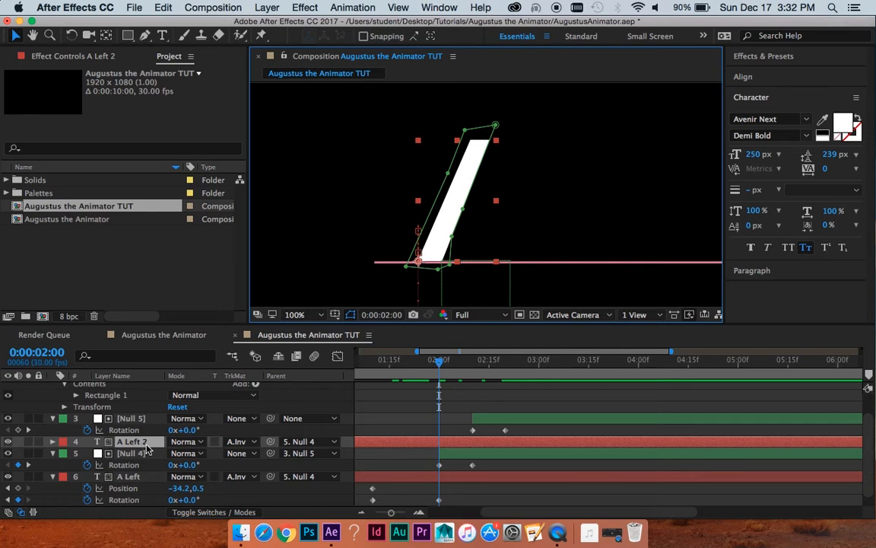
key("m")
left_click(107, 454)
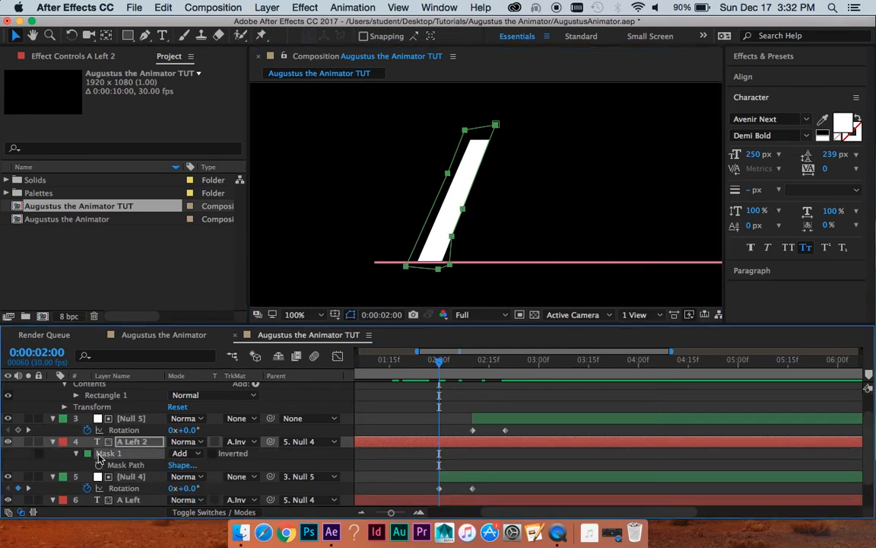
key("Delete")
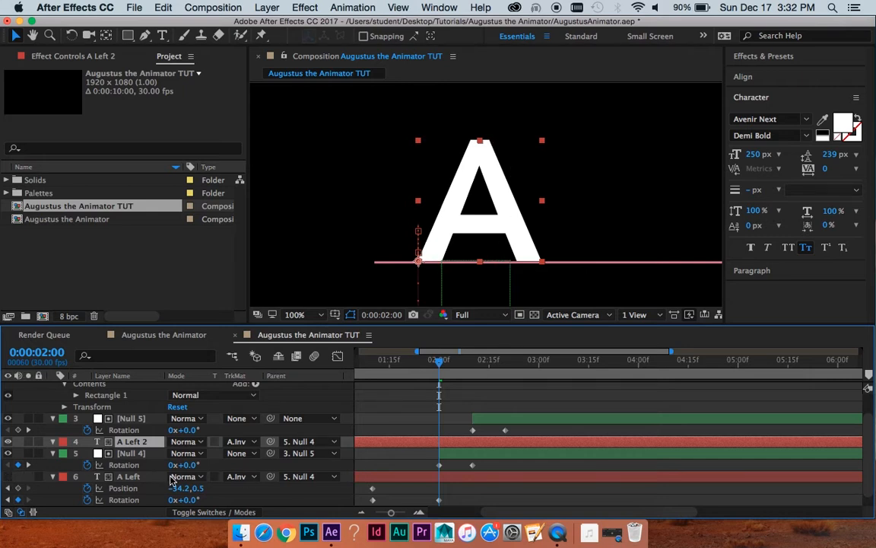
Start a Pen mask on the duplicated A, tracing the right stroke's inner edge past the crossbar and around its base
left_click(145, 35)
key("period")
key("period")
left_click_drag(566, 215, 513, 95)
left_click_drag(478, 146, 478, 169)
key("period")
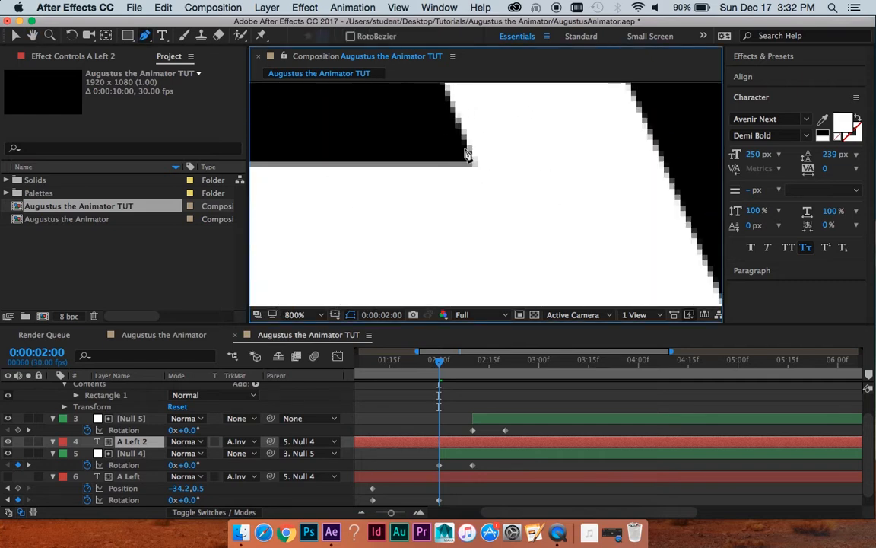
left_click(466, 157)
left_click(492, 199)
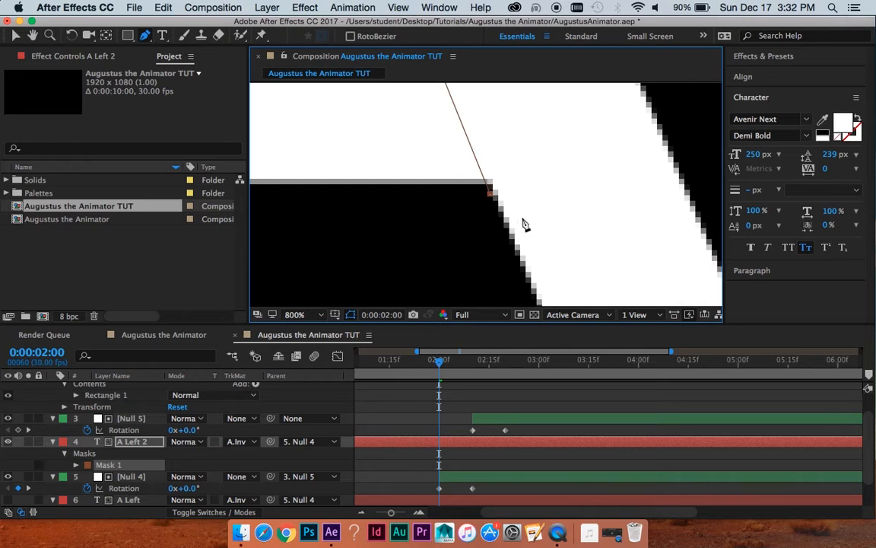
key("comma")
key("comma")
left_click(513, 264)
left_click(628, 261)
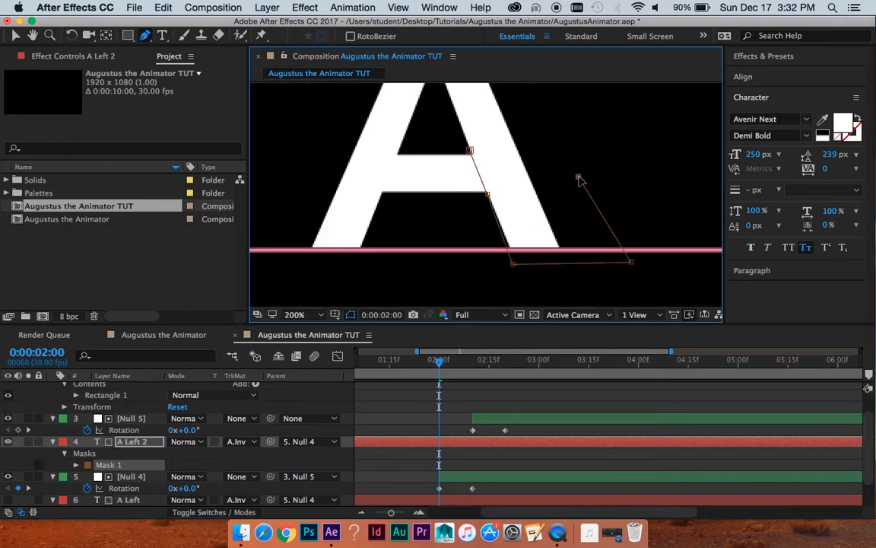
Continue the mask up the outer side and over the top of the A, and close it along the inner edge
left_click_drag(564, 138, 608, 270)
left_click(537, 133)
left_click(461, 118)
left_click(434, 127)
key("period")
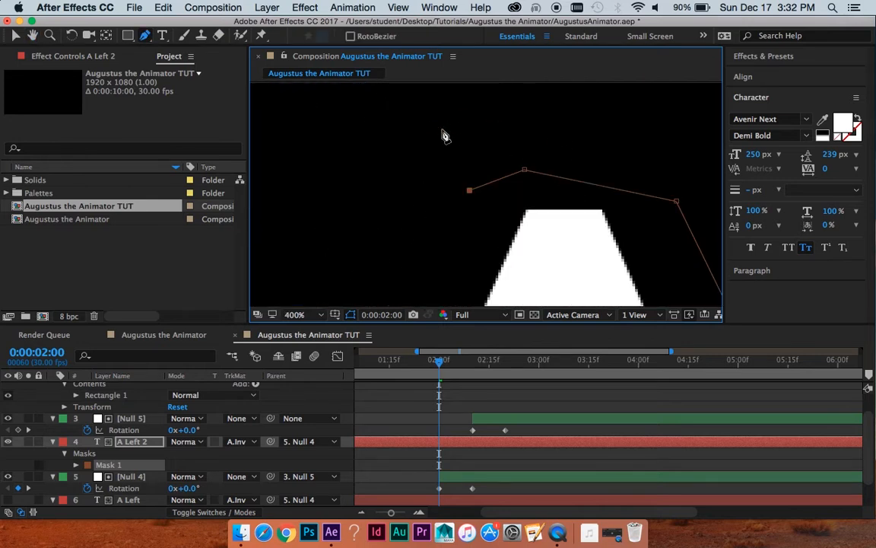
left_click(521, 201)
left_click_drag(560, 219, 507, 110)
left_click_drag(541, 258, 540, 172)
left_click(535, 242)
left_click(560, 293)
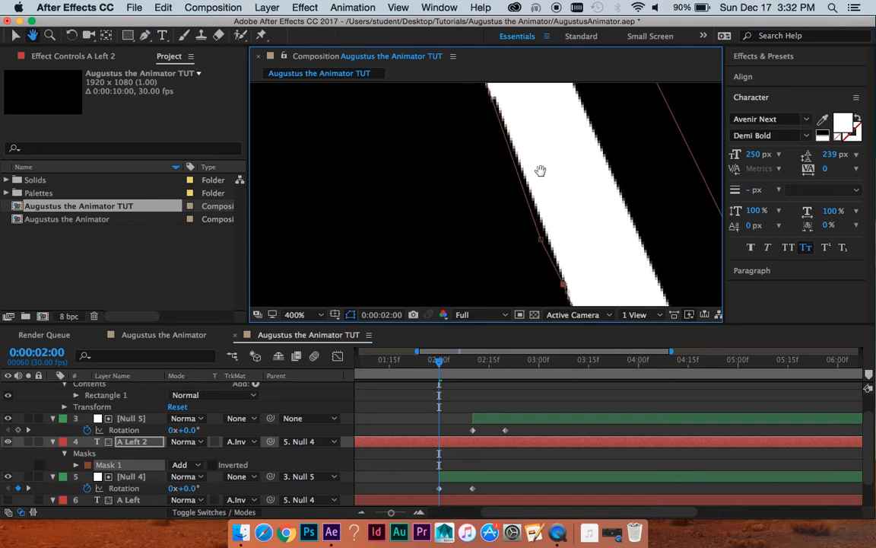
Adjust the mask's inner and upper points so its edge follows the right stroke's inner edge
left_click(539, 238)
left_click_drag(542, 241, 545, 230)
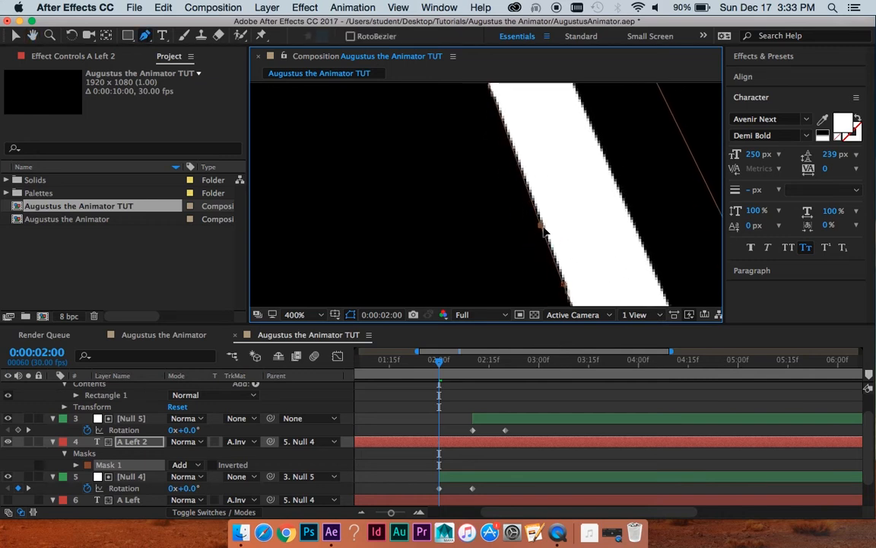
left_click_drag(544, 167, 595, 345)
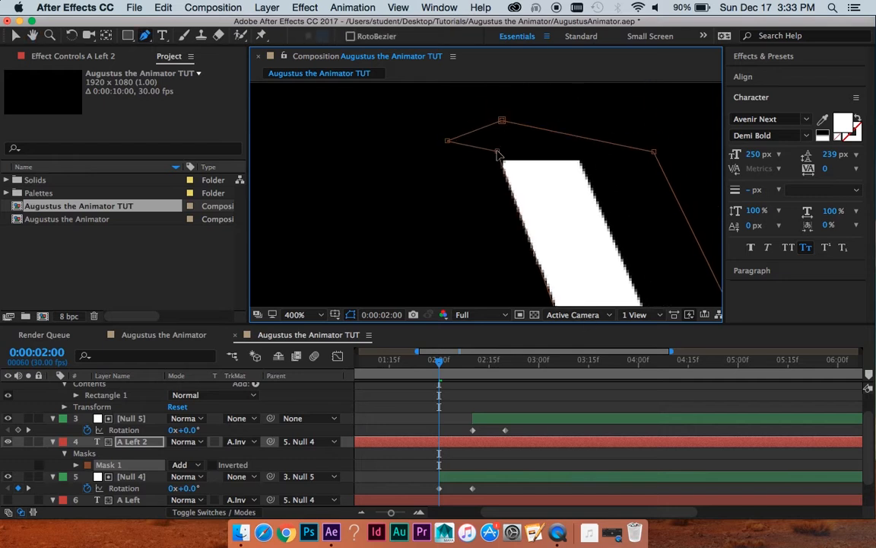
left_click_drag(497, 154, 560, 280)
scroll(498, 149, "down", 5)
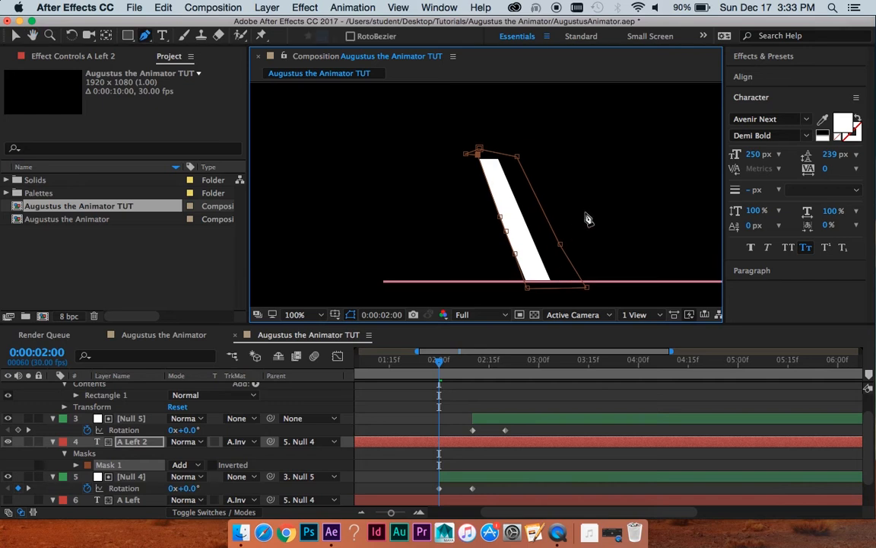
Fine-tune the inner-edge points of the A Left 2 mask so they sit flush against the right stroke's edge
key("v")
left_click(620, 201)
left_click(647, 216)
left_click(518, 235)
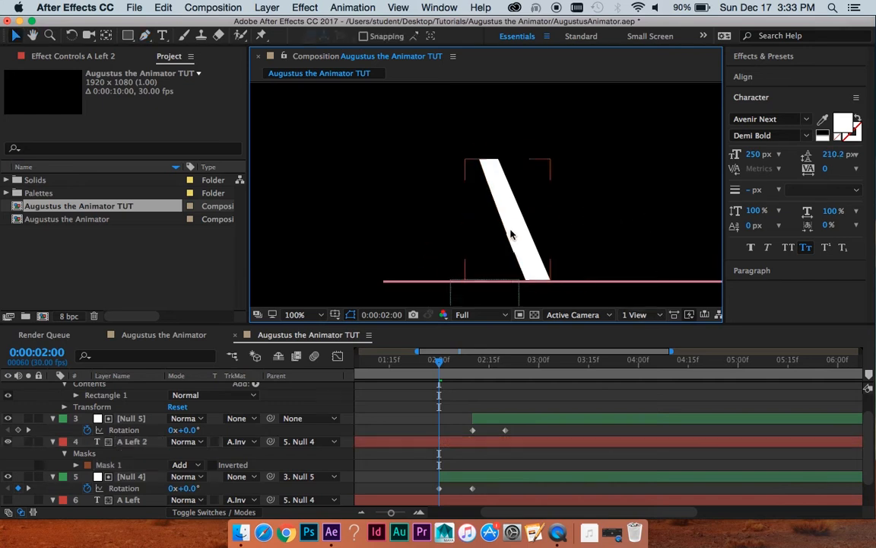
scroll(518, 237, "up", 4)
key("g")
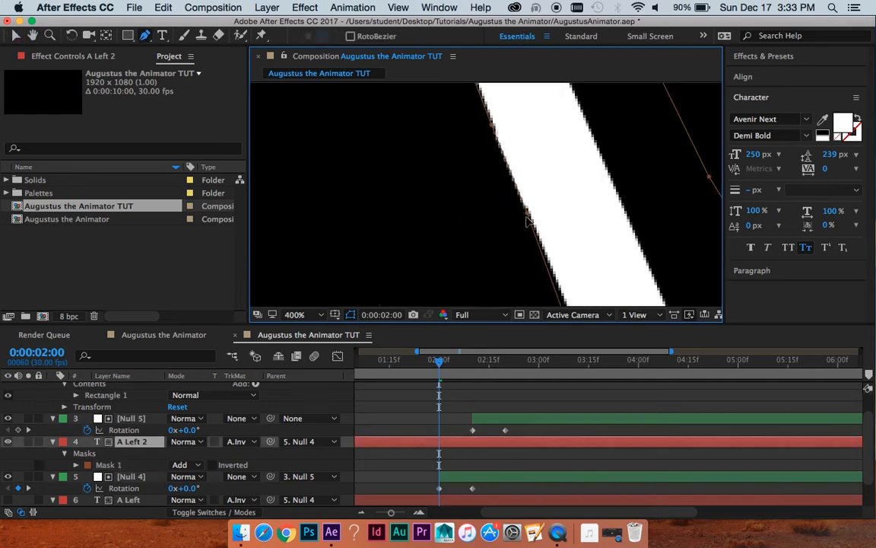
left_click(526, 211)
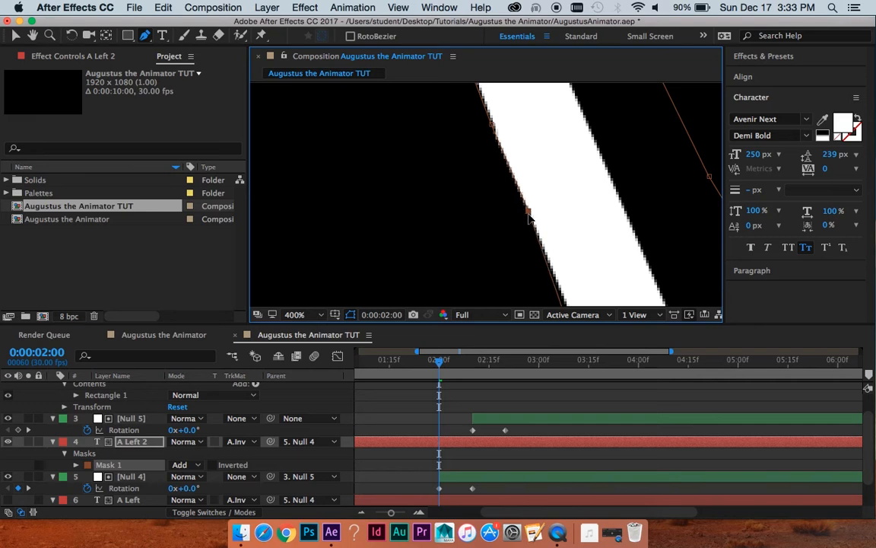
left_click_drag(491, 127, 492, 123)
Make the original A Left layer visible again beside the masked right stroke
key("comma")
key("v")
key("comma")
key("comma")
key("comma")
key("comma")
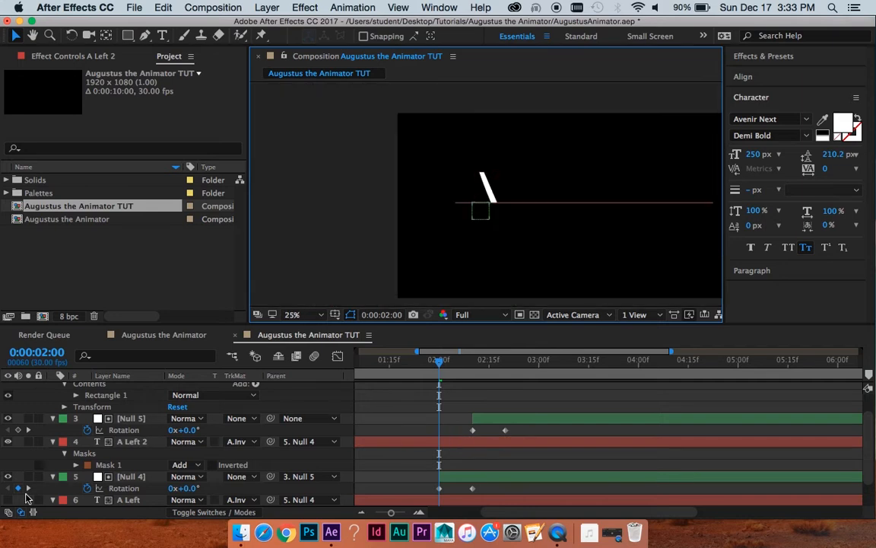
left_click(8, 500)
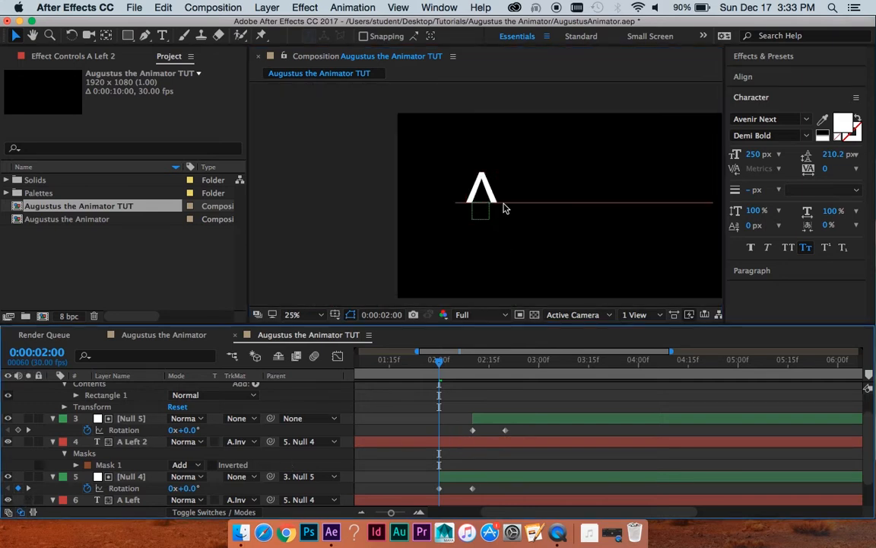
Scrub from 0:00:02:00 to 0:00:02:14 and back to check how both strokes of the A move together
key("period")
left_click_drag(439, 360, 605, 362)
left_click(459, 445)
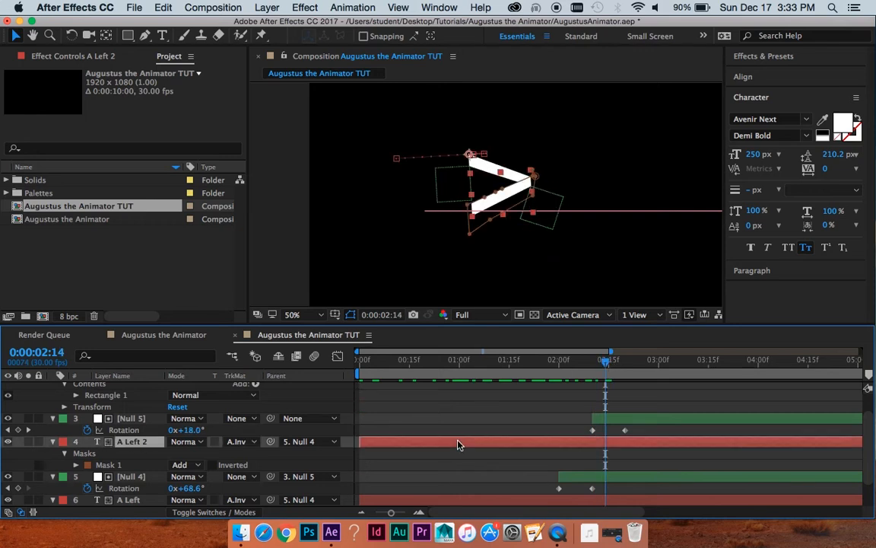
key("period")
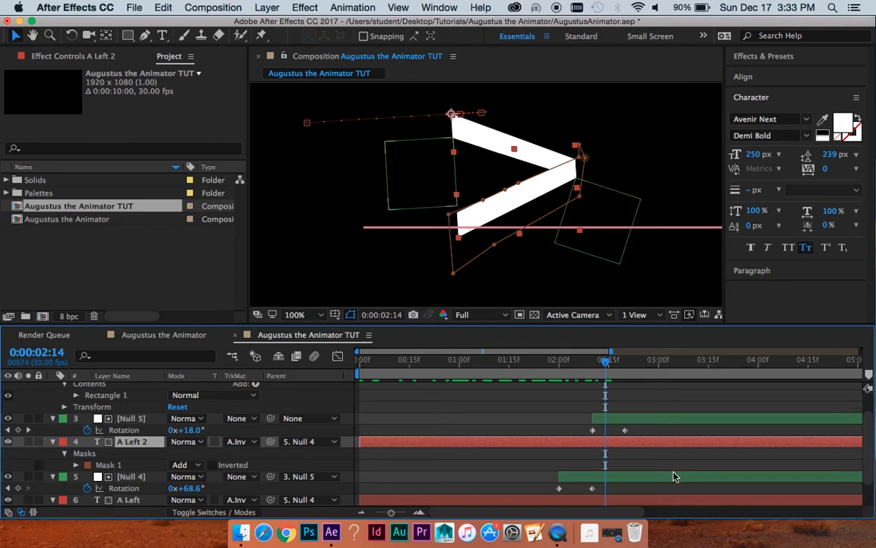
left_click_drag(606, 362, 558, 386)
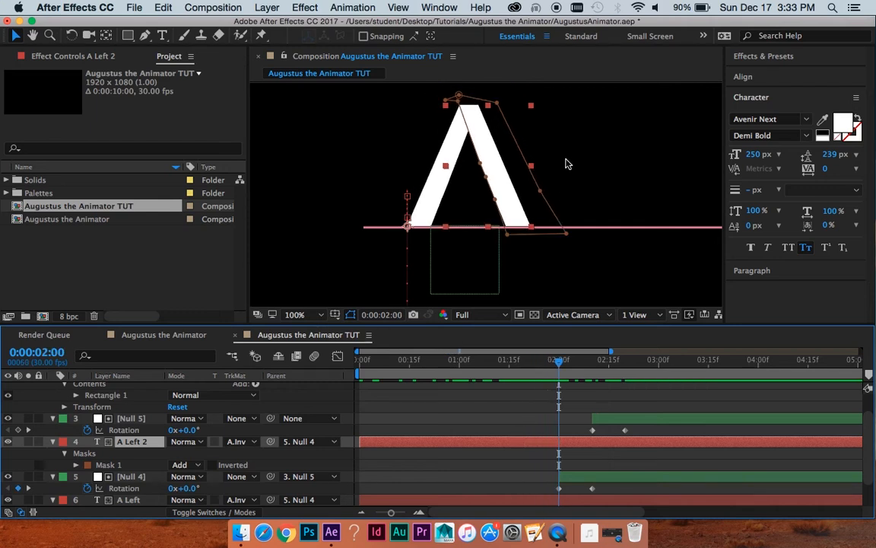
left_click_drag(575, 166, 525, 203)
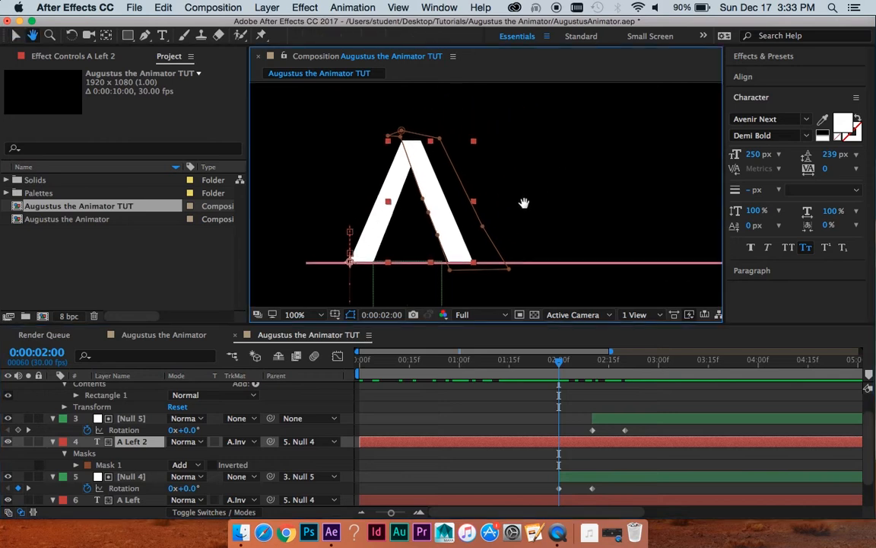
Go to 0:00:02:10, reveal the animated properties of A Left 2, and delete all its Position and Rotation keyframes
mouse_move(576, 368)
left_mouse_down()
mouse_move(693, 360)
mouse_move(619, 360)
mouse_move(594, 383)
mouse_move(592, 373)
left_mouse_up()
scroll(610, 439, "up", 2)
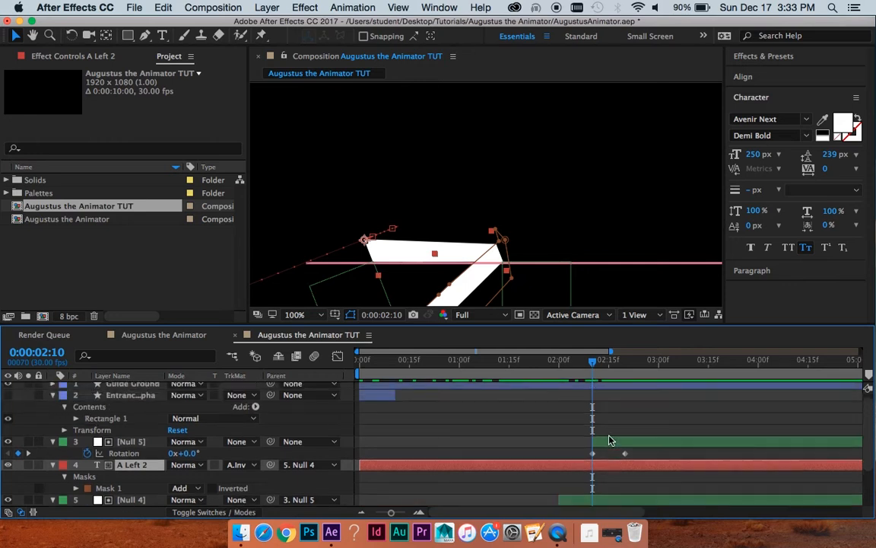
scroll(610, 438, "down", 1)
scroll(517, 237, "down", 1)
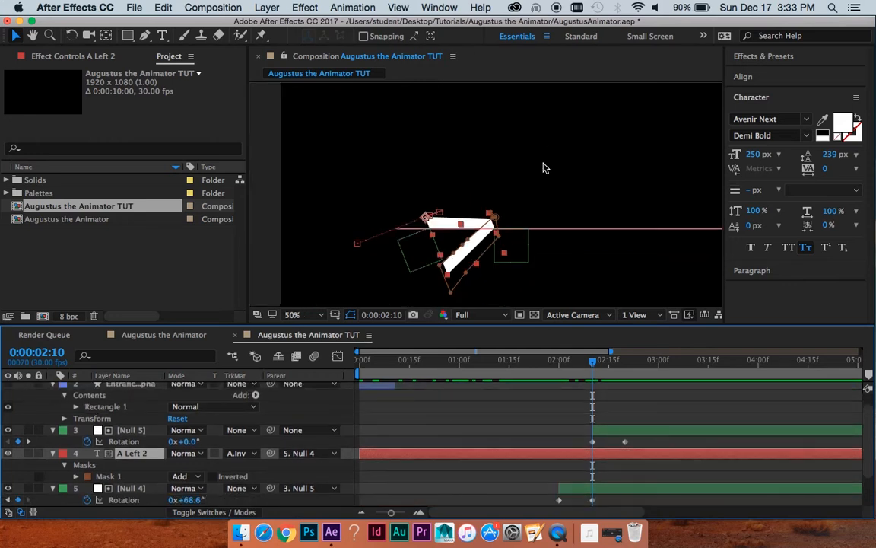
scroll(548, 228, "up", 1)
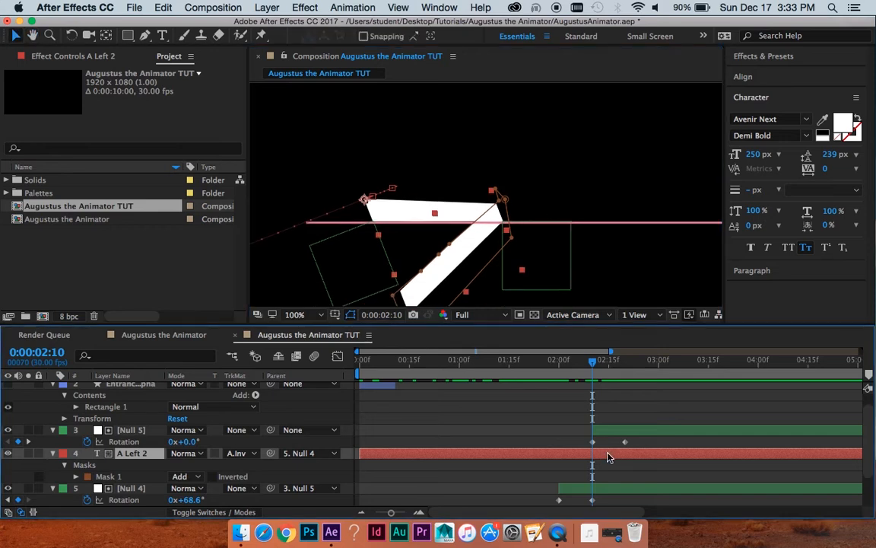
key("u")
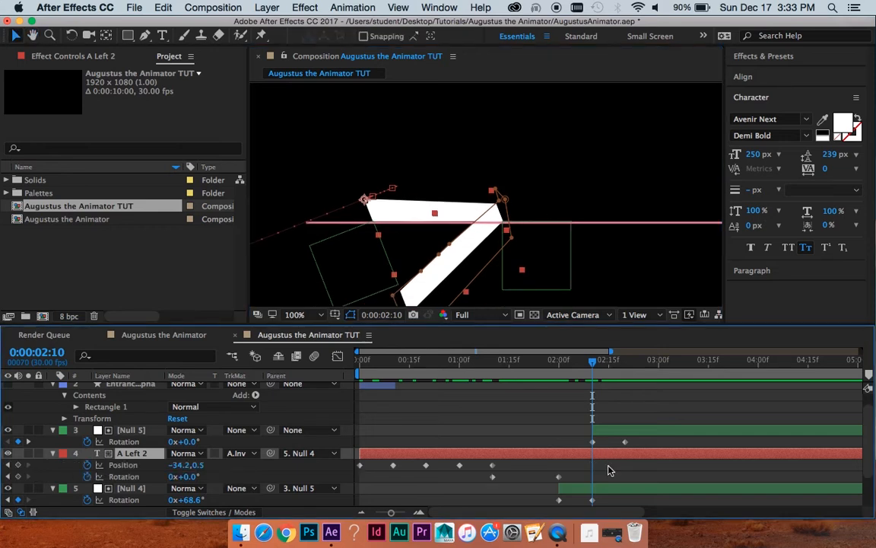
left_click_drag(630, 462, 355, 485)
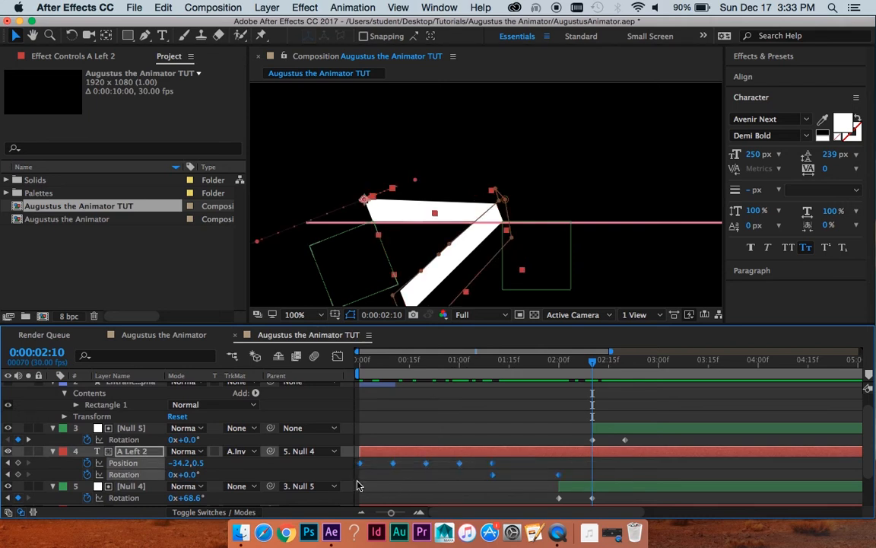
key("Delete")
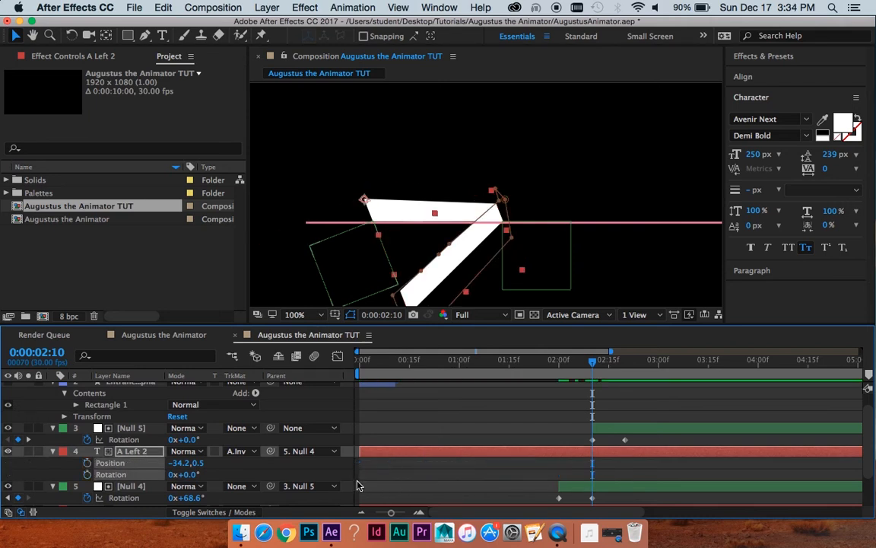
Set new Position and Rotation keyframes on A Left 2 at 0:00:02:10 and trim the layer's start to that frame
left_click(86, 474)
left_click(87, 462)
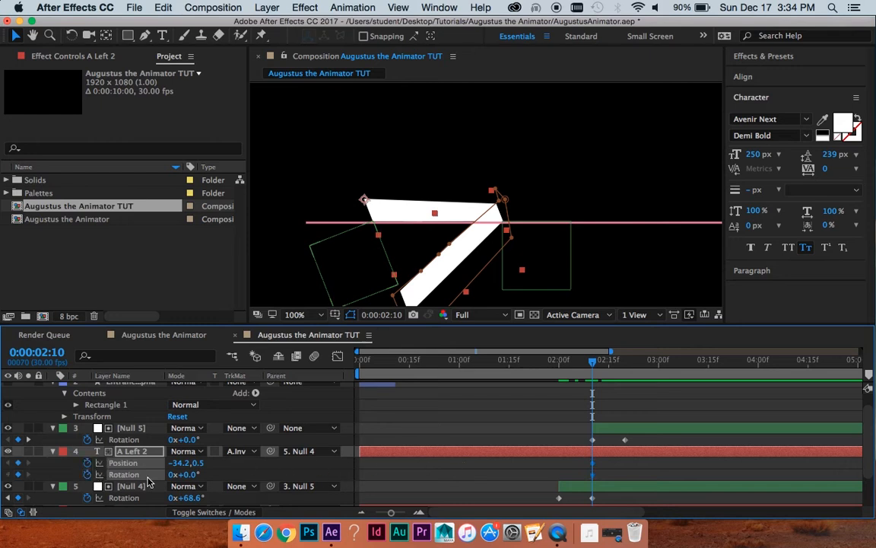
left_click(610, 455)
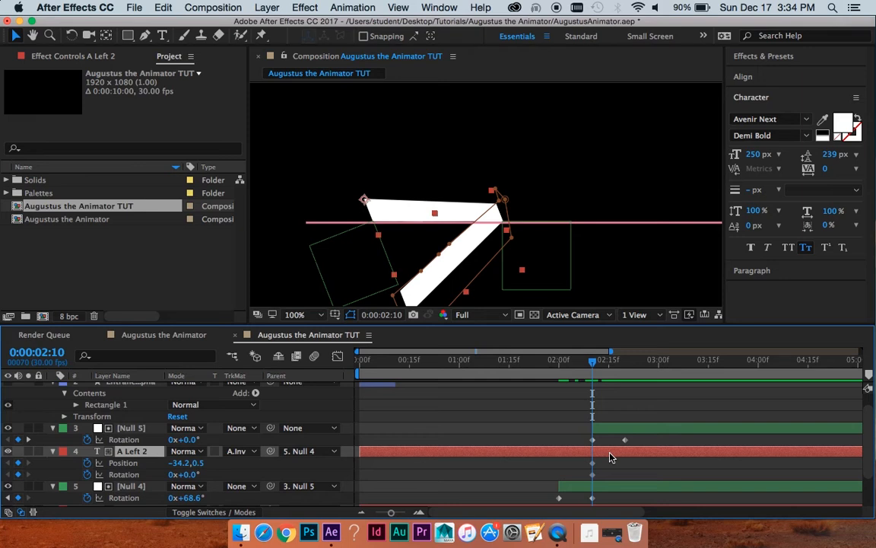
key("alt+bracketleft")
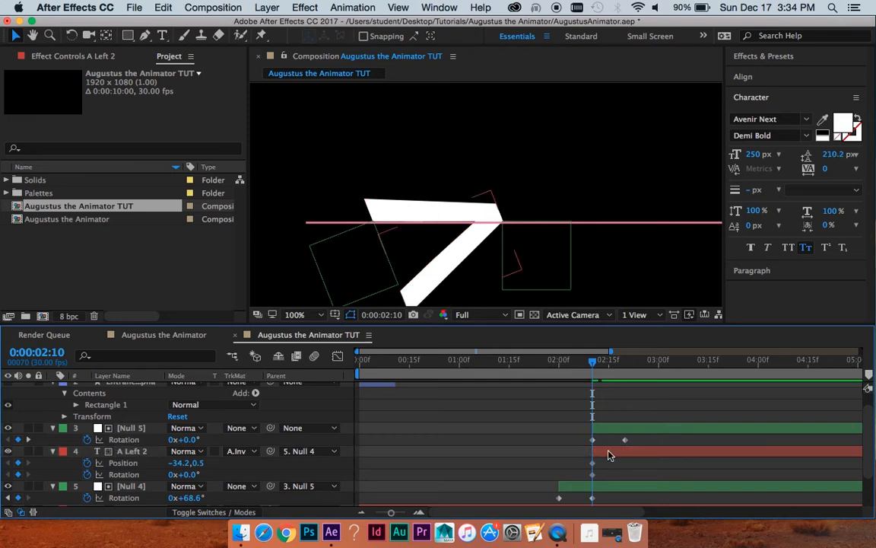
Move the anchor point of A Left 2 to the corner where the two strokes meet on the ground line
key("comma")
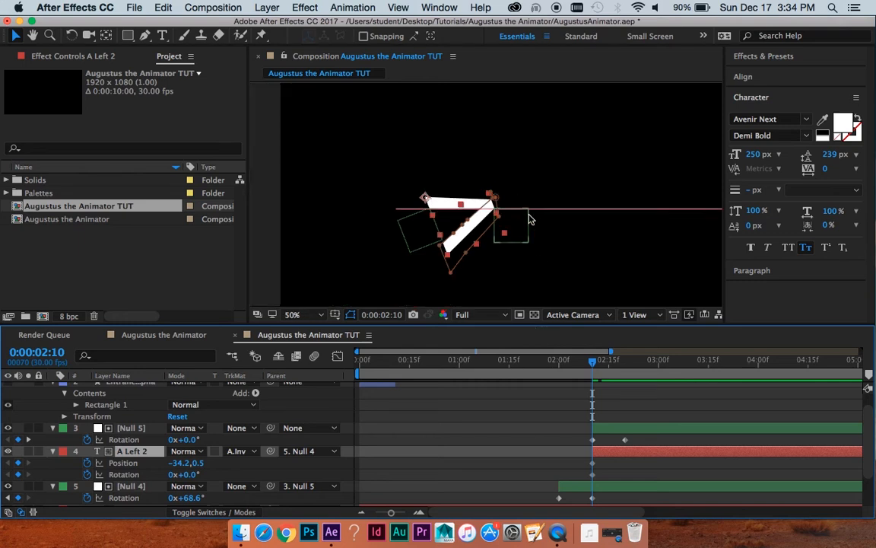
key("y")
key("period")
left_click_drag(364, 199, 493, 202)
key("period")
key("period")
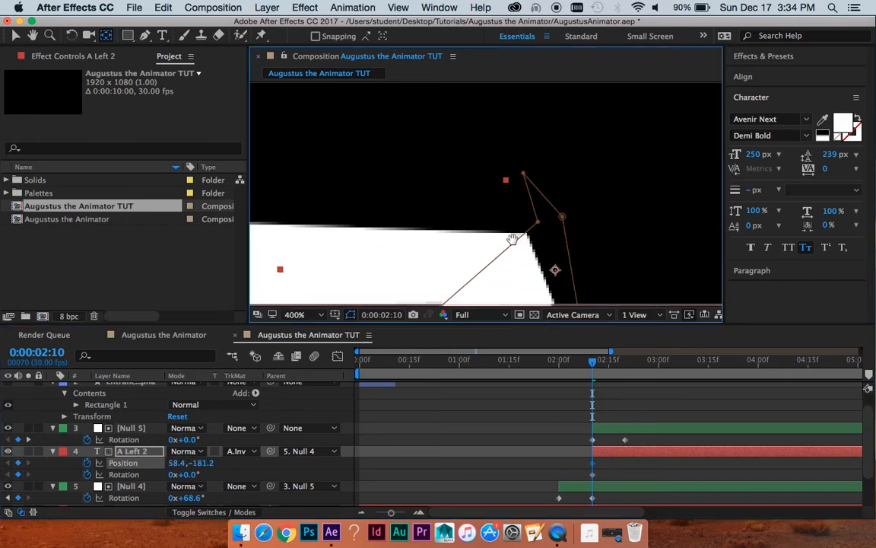
left_click_drag(514, 239, 476, 120)
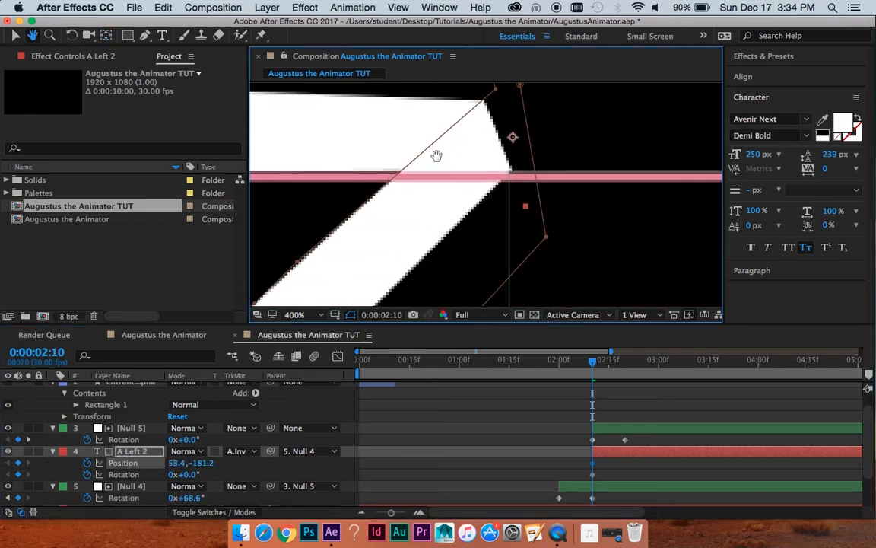
left_click_drag(436, 155, 504, 167)
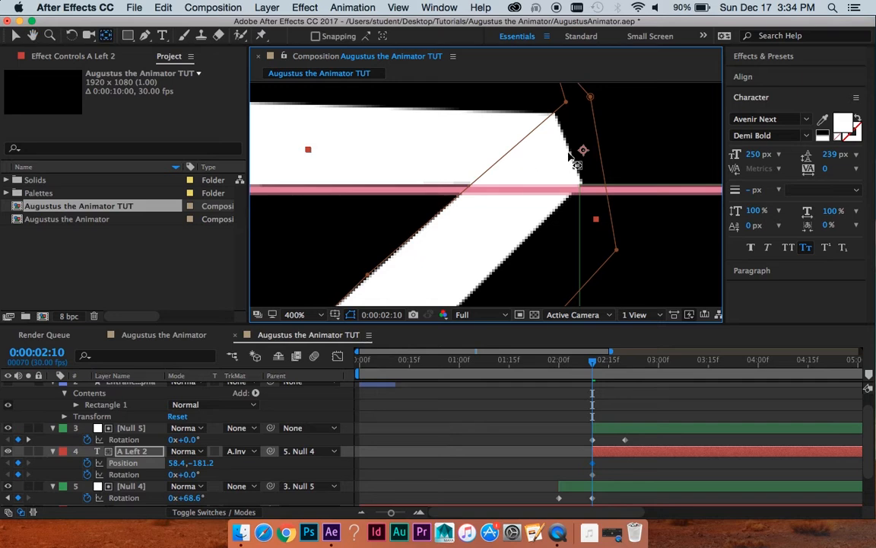
left_click_drag(573, 157, 597, 168)
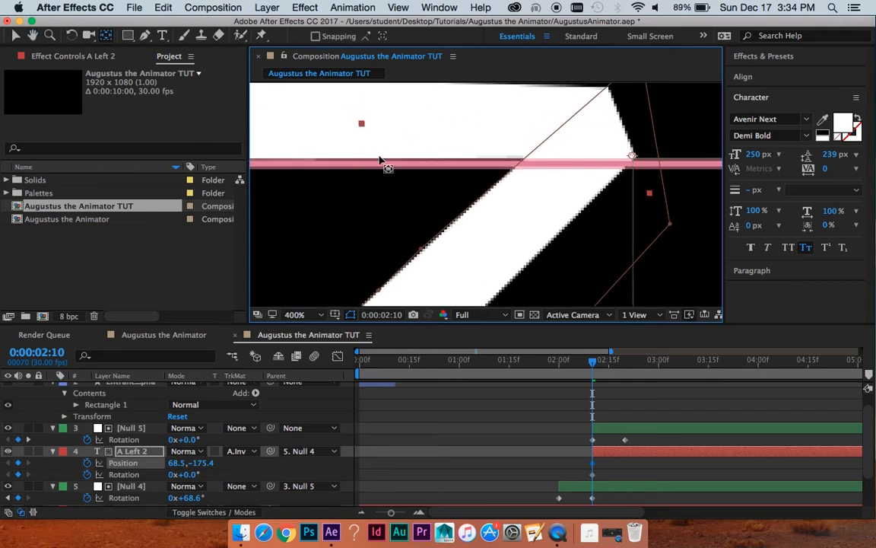
key("comma")
left_click_drag(595, 172, 549, 157)
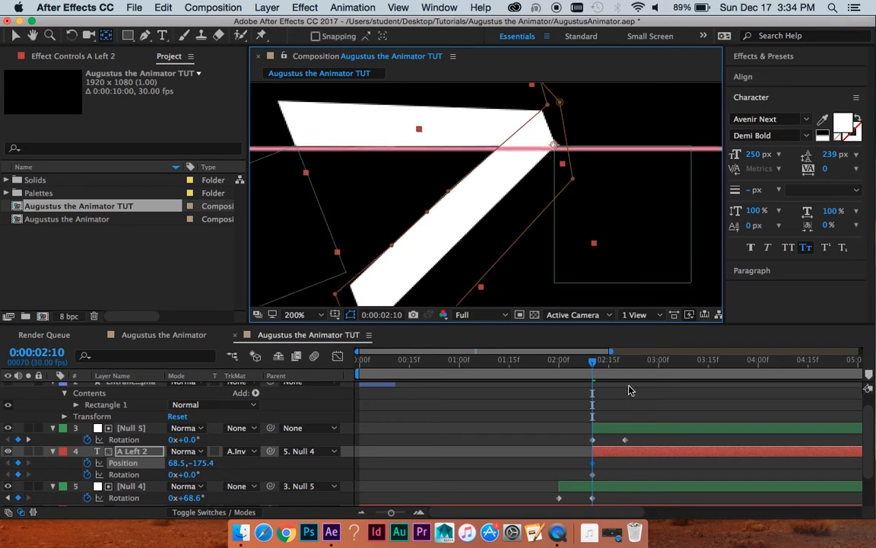
Add a Rotation keyframe to A Left 2 at 0:00:02:20, keeping its rotation at 0°
left_click(608, 457)
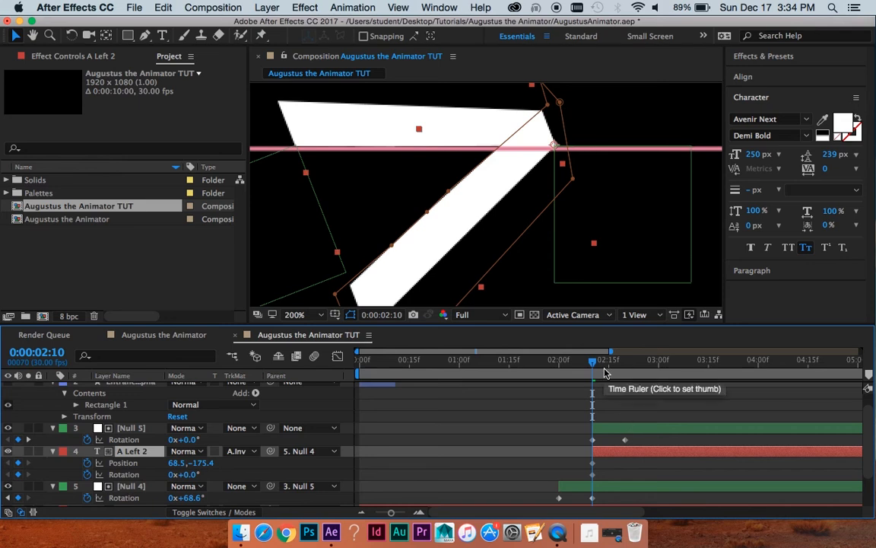
key("space")
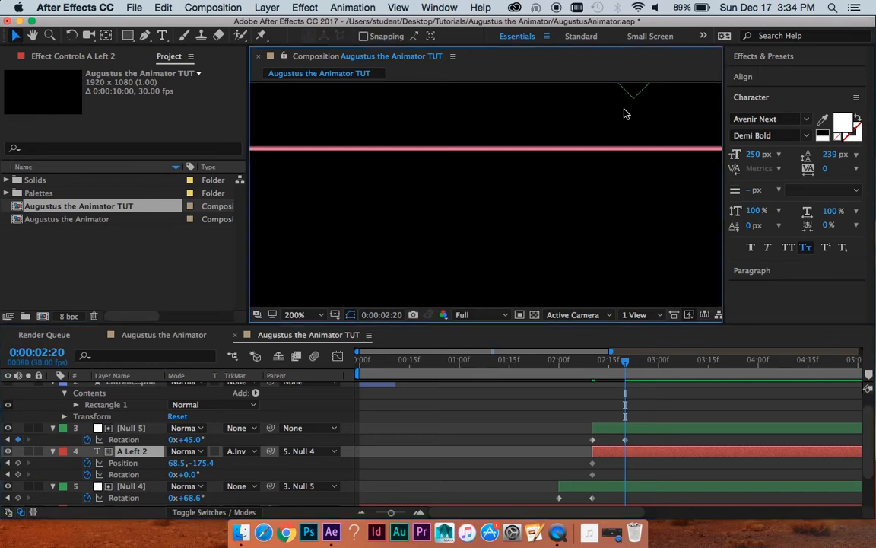
scroll(626, 113, "down", 4)
left_click_drag(623, 143, 588, 168)
key("v")
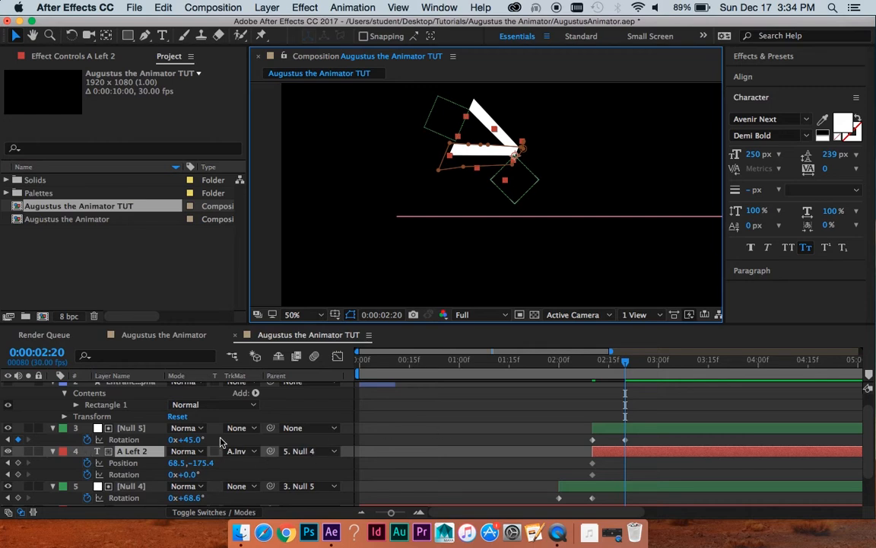
left_click(18, 474)
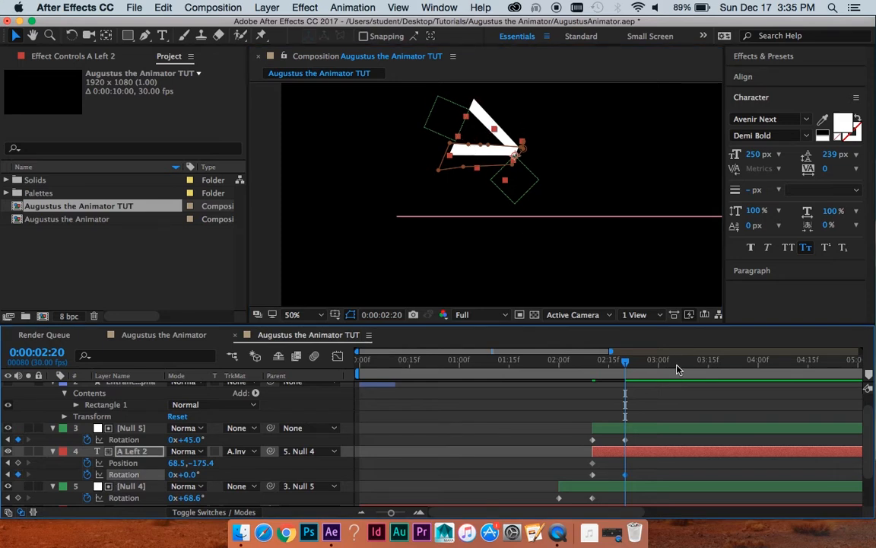
Back at 0:00:02:10, rotate A Left 2 to about 44° so it folds over the left stroke
left_click_drag(626, 362, 594, 364)
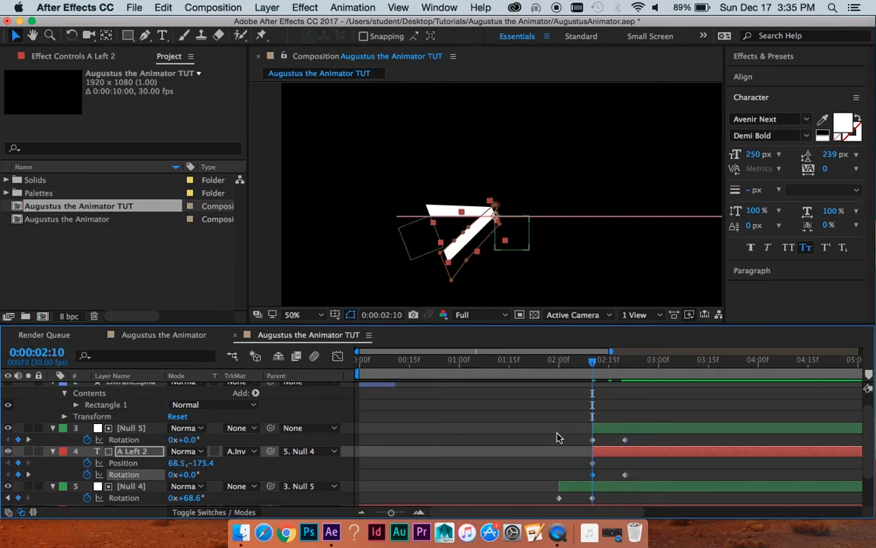
scroll(434, 215, "up", 1)
left_click_drag(435, 216, 436, 162)
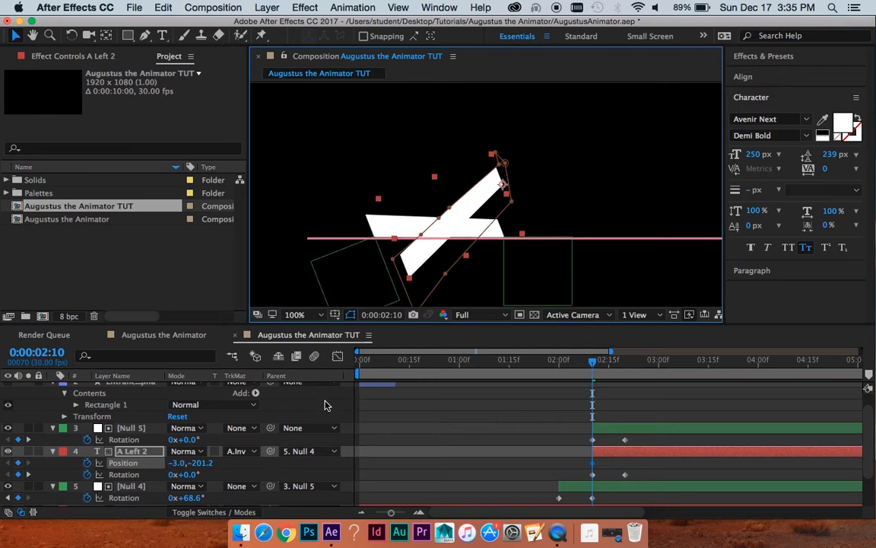
key("super+z")
scroll(423, 244, "down", 3)
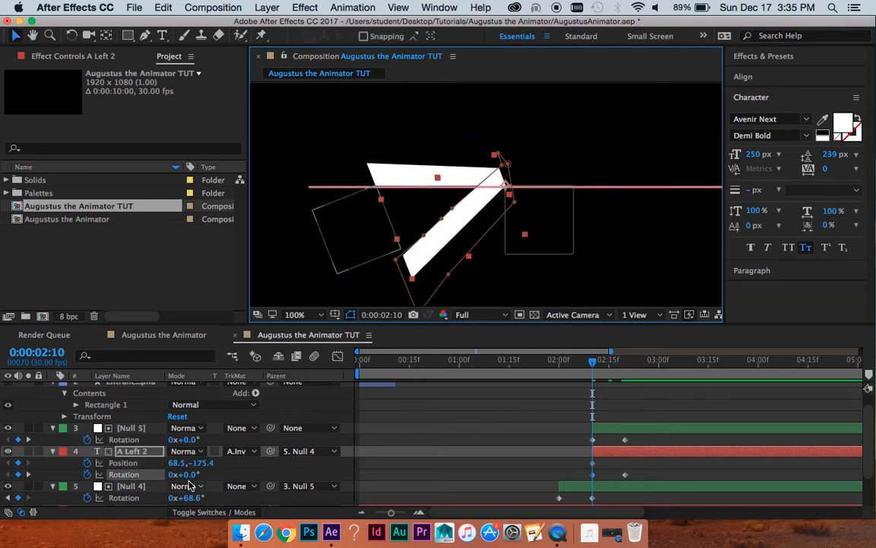
left_click_drag(190, 475, 219, 469)
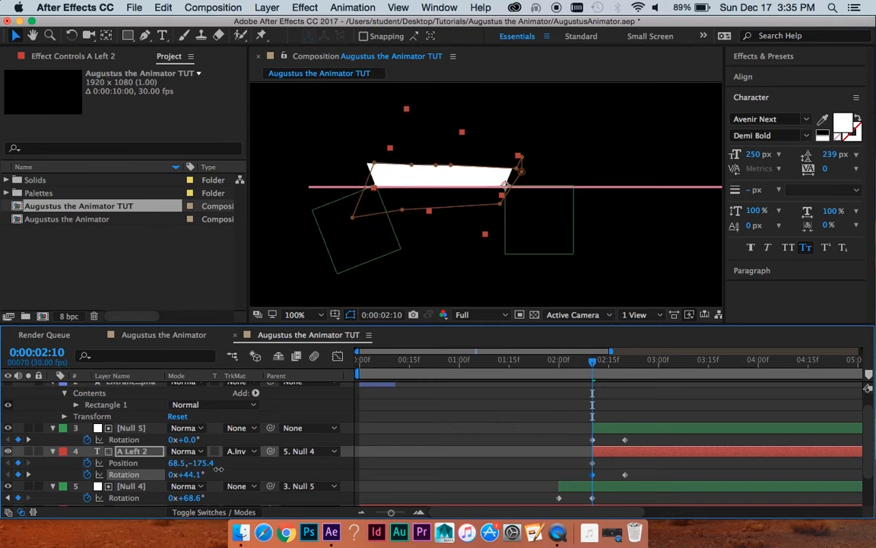
Refine the rotation of A Left 2 at 0:00:02:10 to 44.5°, checking its edges against the left stroke up close
key("period")
key("period")
key("space")
left_click_drag(398, 175, 593, 243)
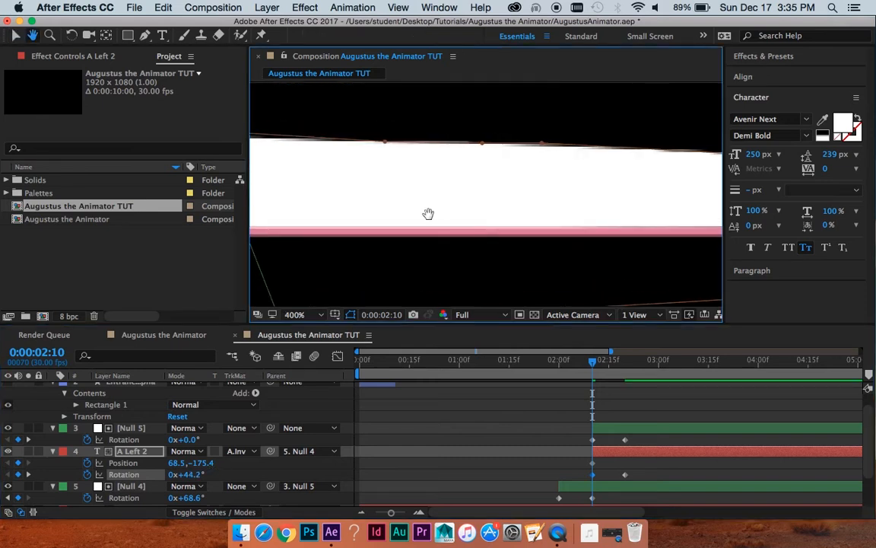
left_click_drag(429, 213, 608, 198)
left_click_drag(196, 470, 196, 472)
key("space")
left_click_drag(586, 183, 392, 215)
left_click_drag(568, 179, 429, 178)
key("comma")
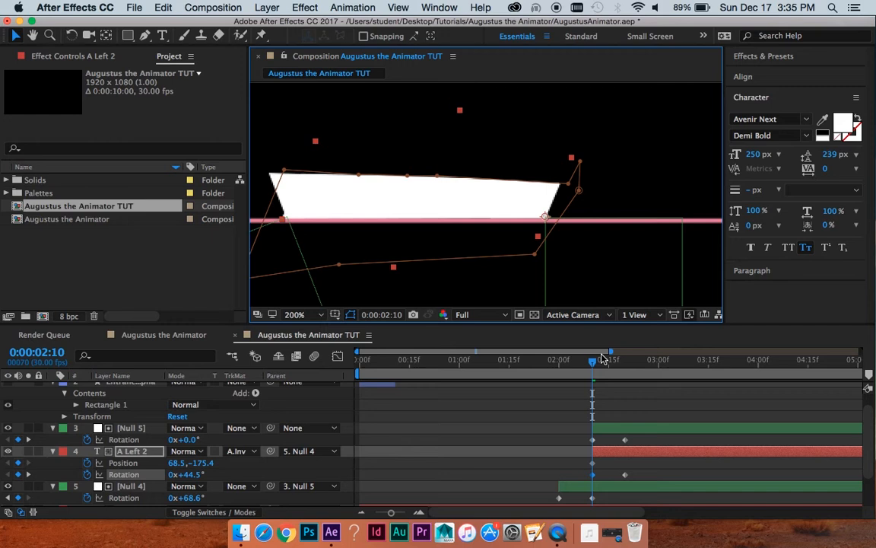
Step between 0:00:02:09 and 0:00:02:10 to compare the strokes just before and after the right stroke appears
key("super+Left")
key("super+Right")
key("super+Left")
key("super+Right")
key("super+Left")
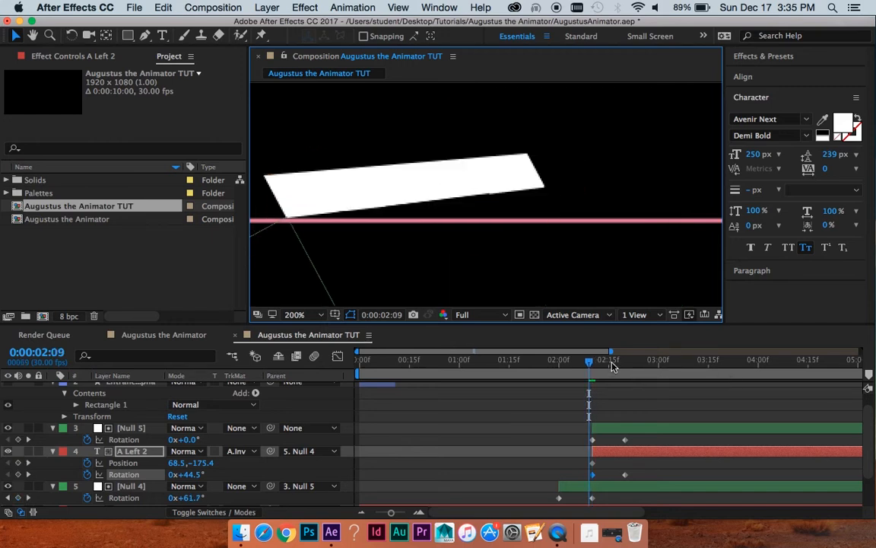
Step through frames 0:00:02:09 to 0:00:02:11 and examine the two strokes' edges as the right stroke starts unfolding
key("super+Right")
key("super+Left")
key("super+Right")
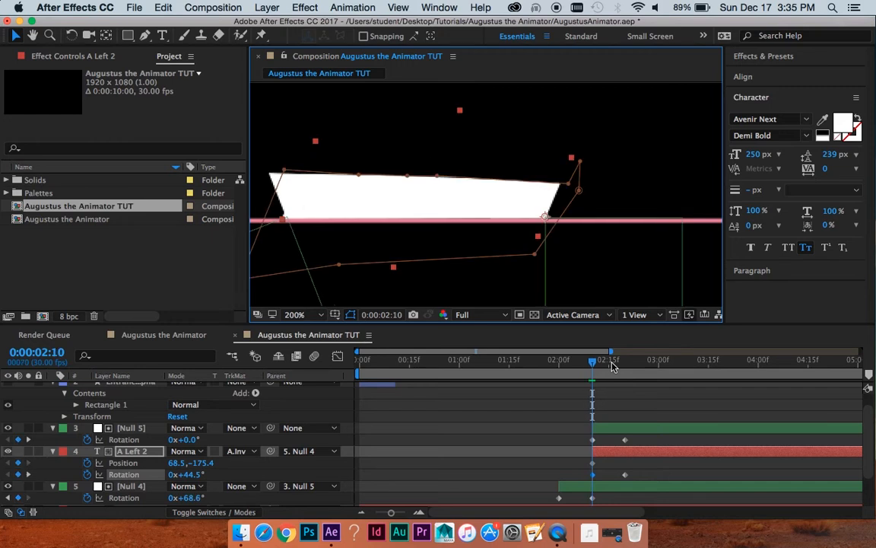
key("super+Right")
key("Page_Down")
key("Page_Up")
key("Page_Up")
key("Page_Down")
key("Page_Down")
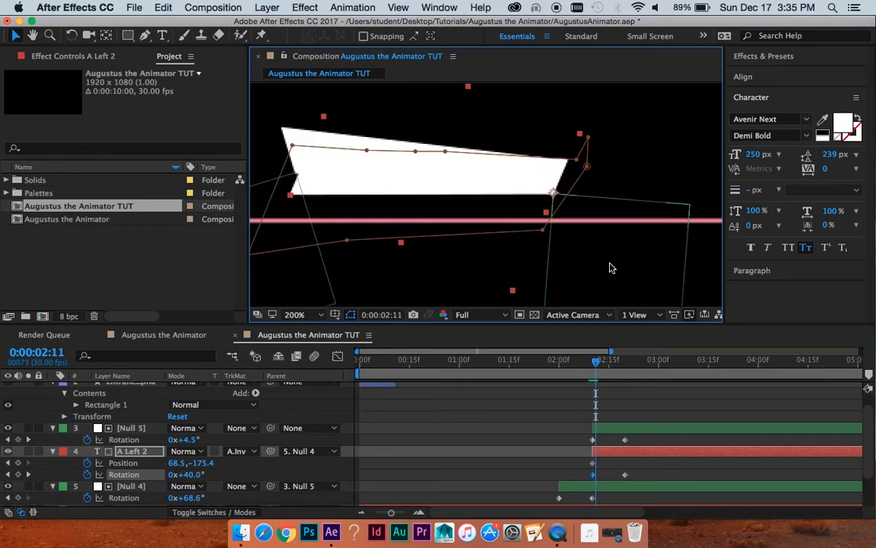
key("comma")
left_click_drag(574, 140, 549, 156)
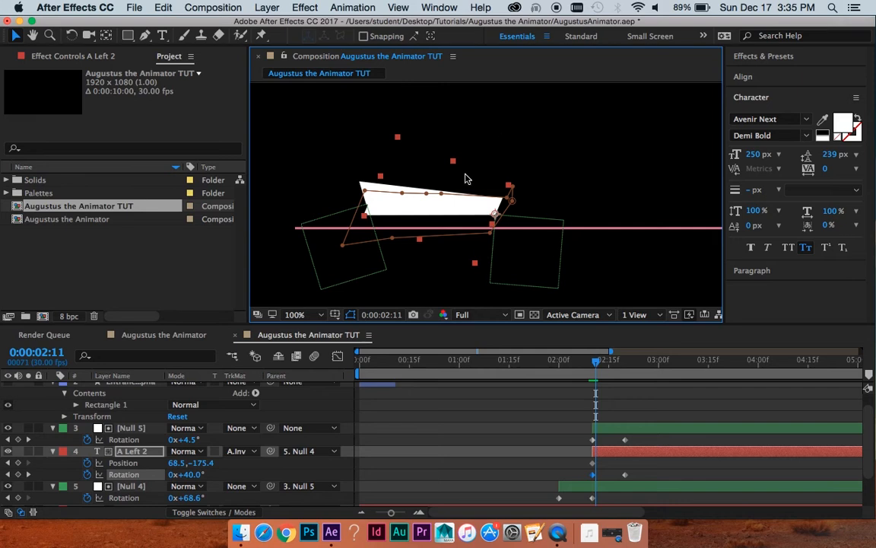
key("period")
left_click_drag(468, 187, 602, 153)
left_click(617, 410)
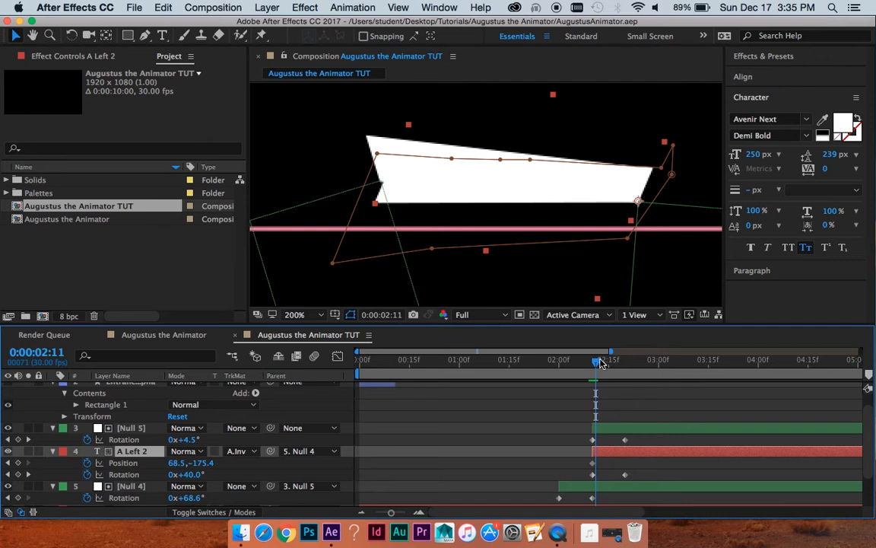
At 0:00:02:20, increase Null 5's rotation to about 82.9° and preview the tumble from 0:00:01:27
left_click_drag(601, 363, 622, 359)
key("comma")
key("comma")
left_click_drag(585, 157, 564, 192)
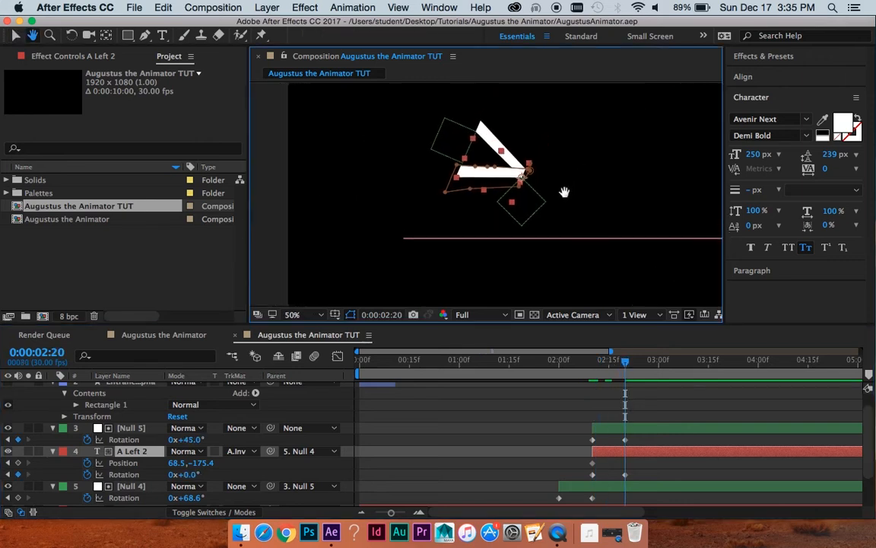
key("v")
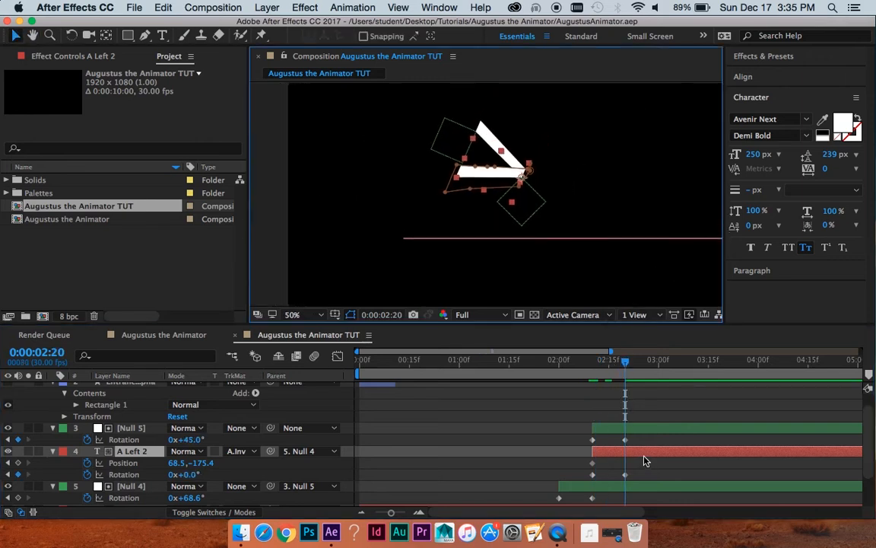
left_click(644, 432)
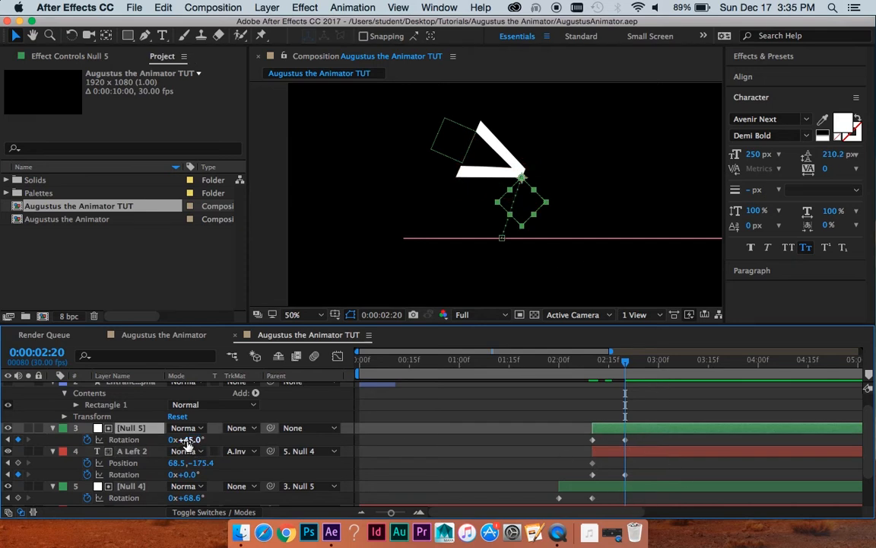
left_click_drag(188, 442, 447, 334)
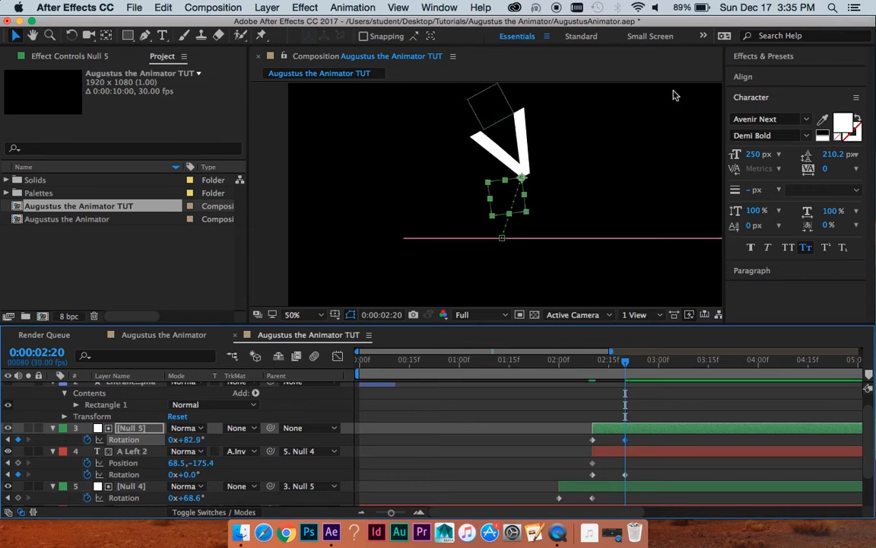
left_click_drag(634, 357, 550, 359)
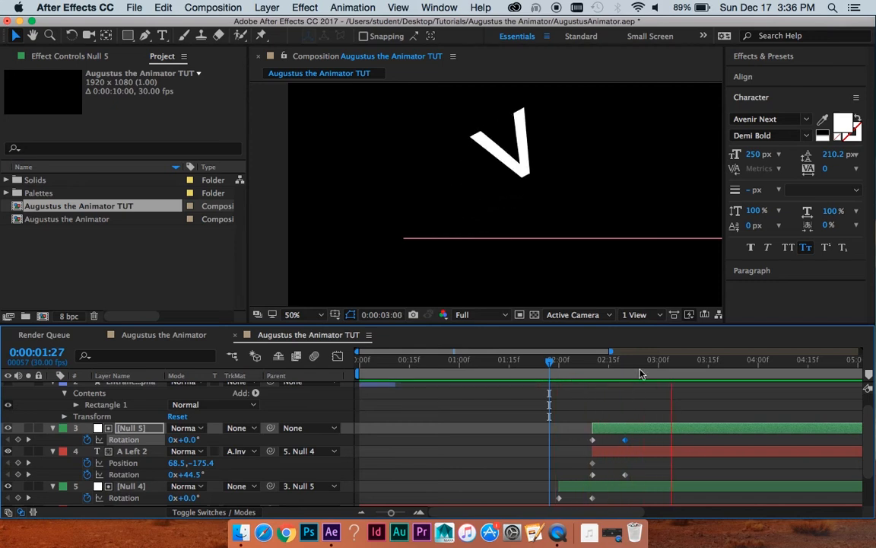
Add Rotation and Position keyframes to Null 5 at 0:00:03:00, holding its current values
left_click_drag(685, 359, 624, 383)
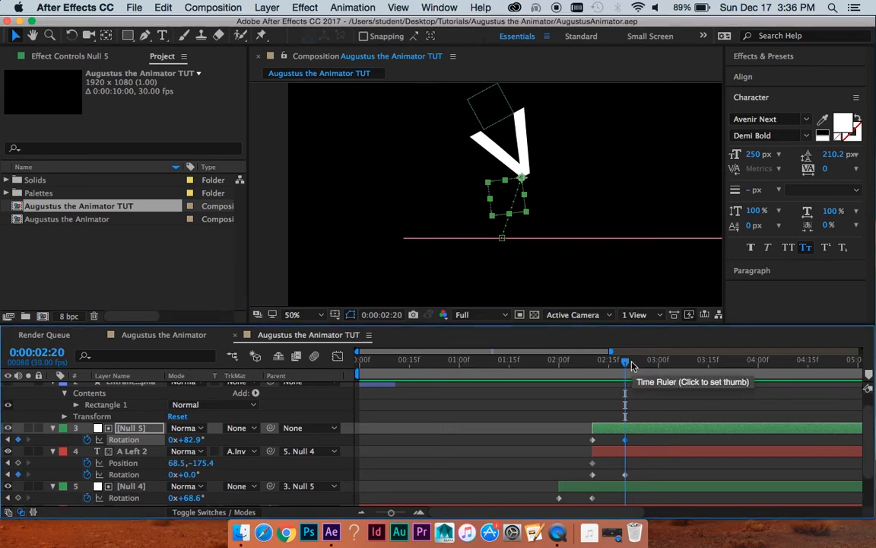
key("shift+Page_Down")
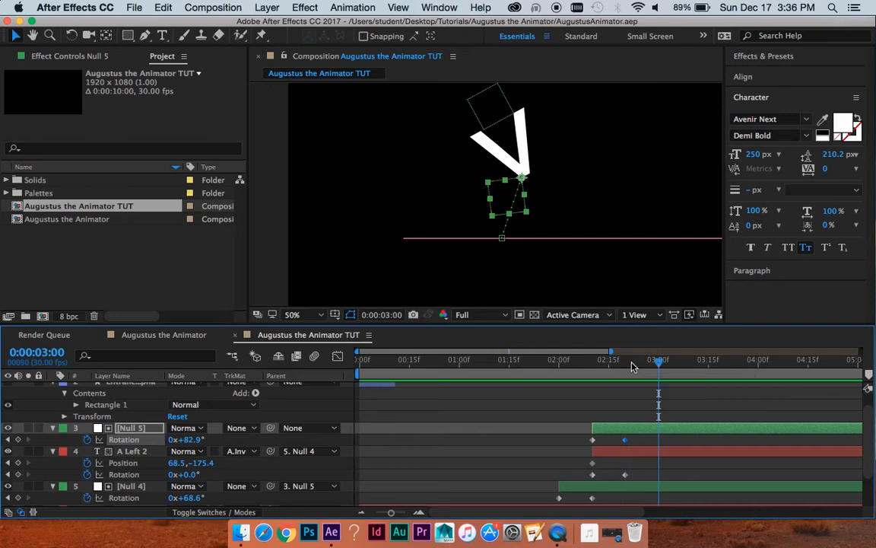
left_click(18, 439)
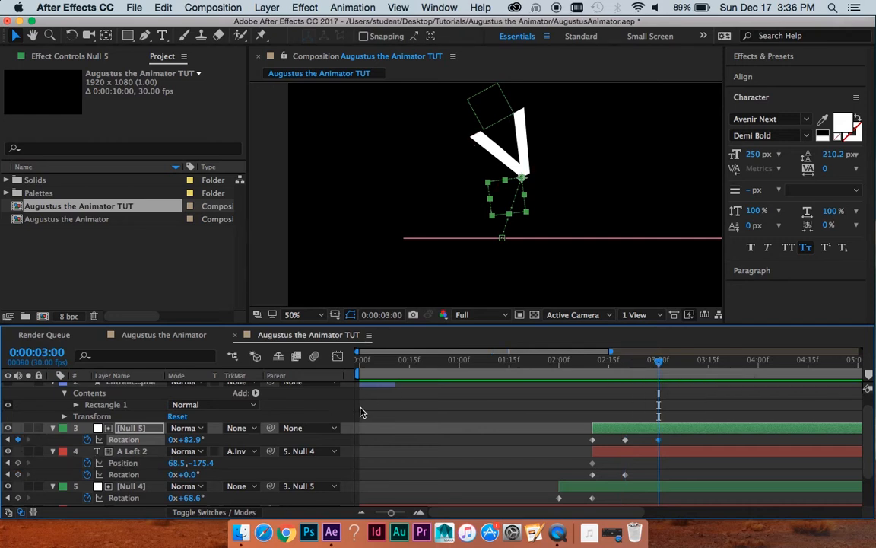
key("shift+p")
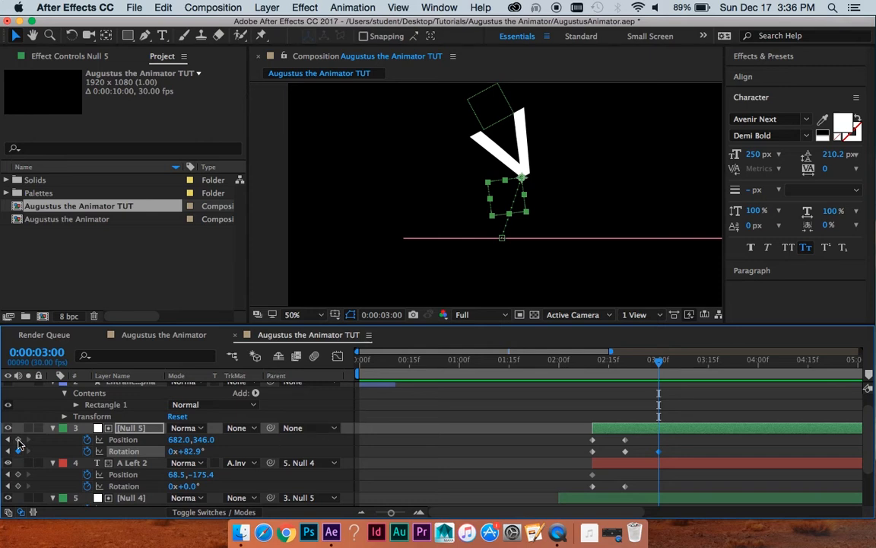
left_click(18, 439)
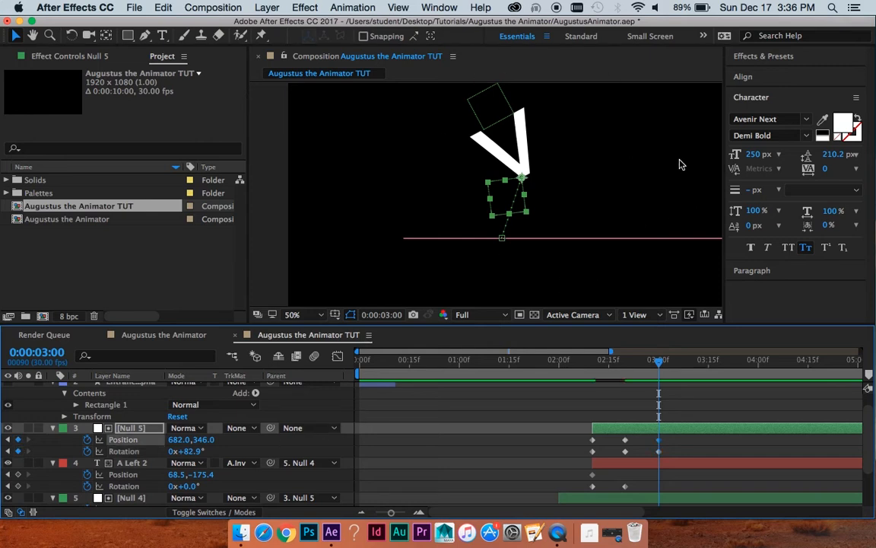
Preview the unfolding strokes from 0:00:02:09 and save the project
left_click_drag(649, 363, 586, 373)
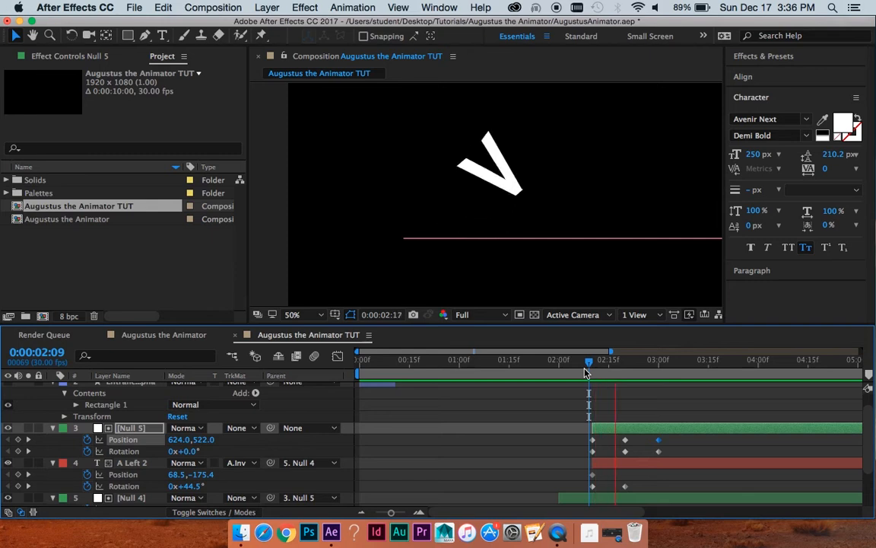
key("space")
key("super+s")
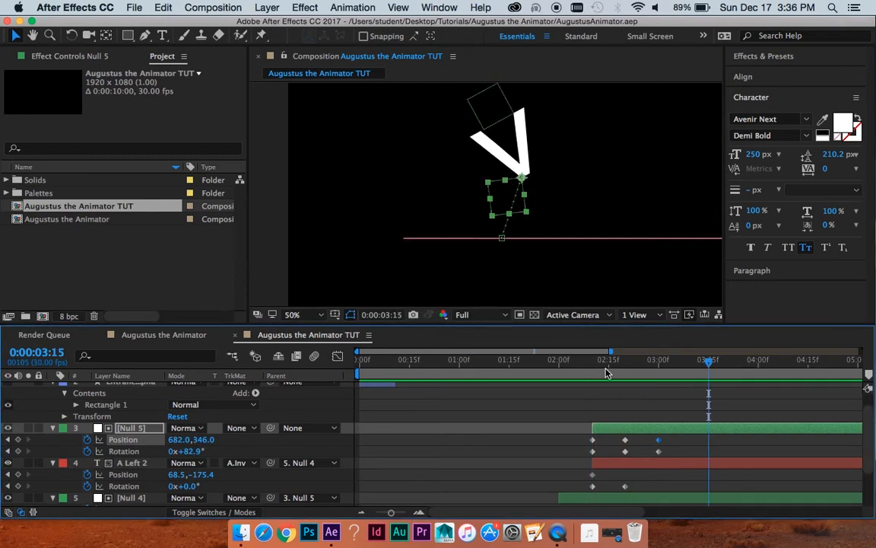
At 0:00:03:20, move Null 5 down to about 784, 524 on the guide line and rotate it to about 136.2°
left_click(662, 362)
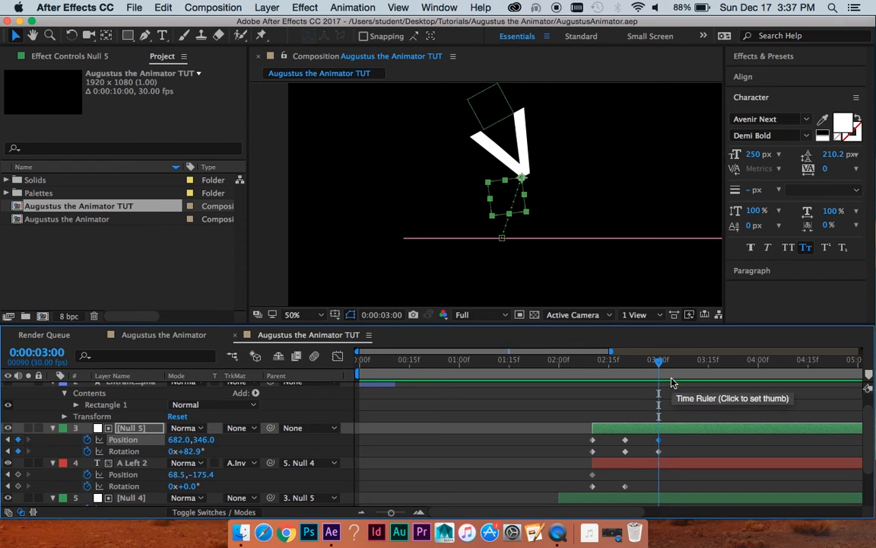
key("shift+Page_Down")
key("shift+Page_Down")
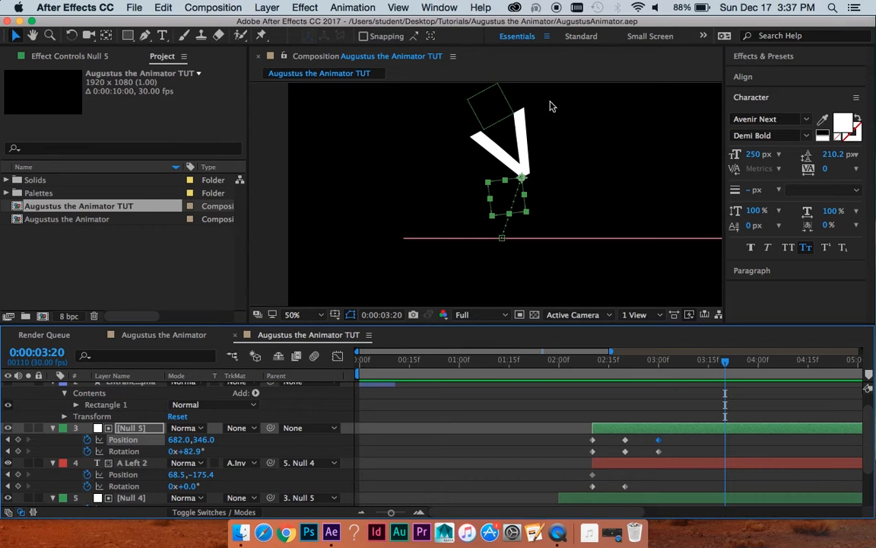
left_click_drag(509, 200, 543, 261)
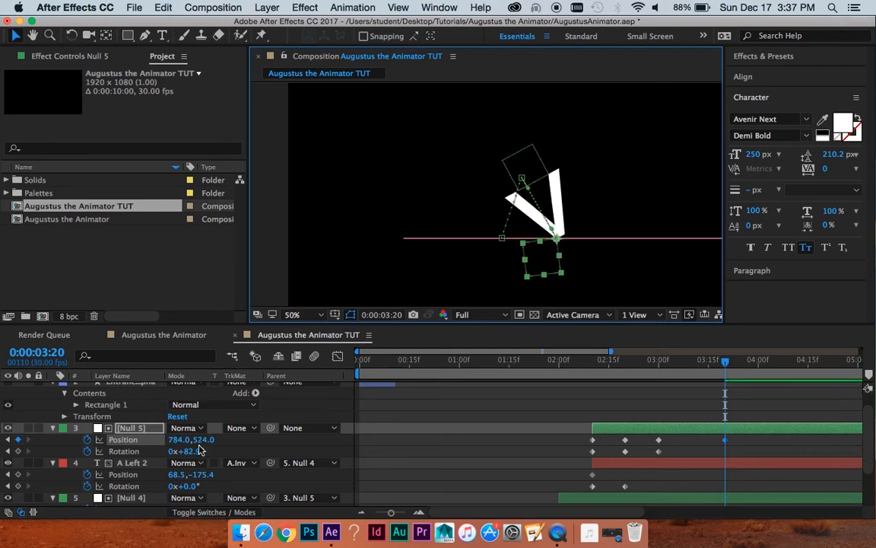
left_click_drag(187, 451, 540, 230)
Raise Null 5 at 0:00:03:20 to position 781, 510 so the V's lowest corner rests on the guide line
scroll(596, 200, "up", 1)
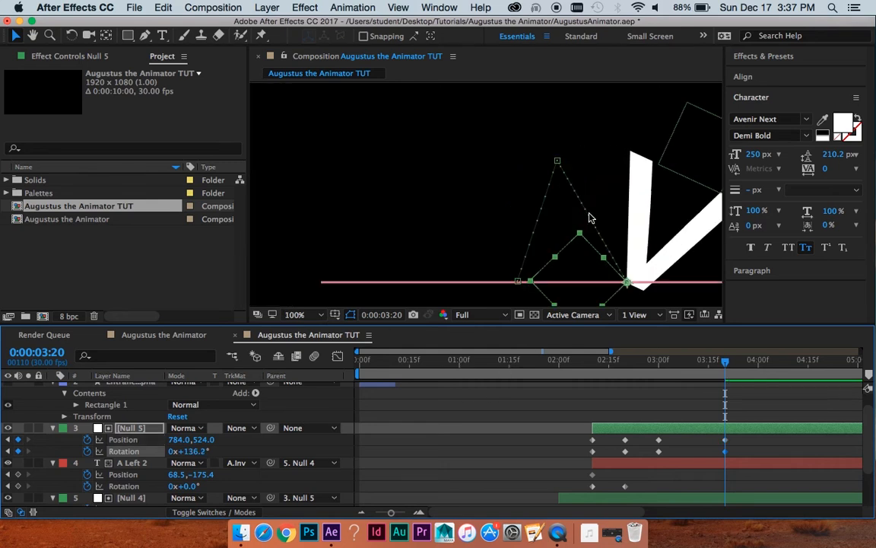
left_click_drag(607, 242, 535, 89)
scroll(541, 219, "up", 1)
left_click_drag(549, 137, 499, 181)
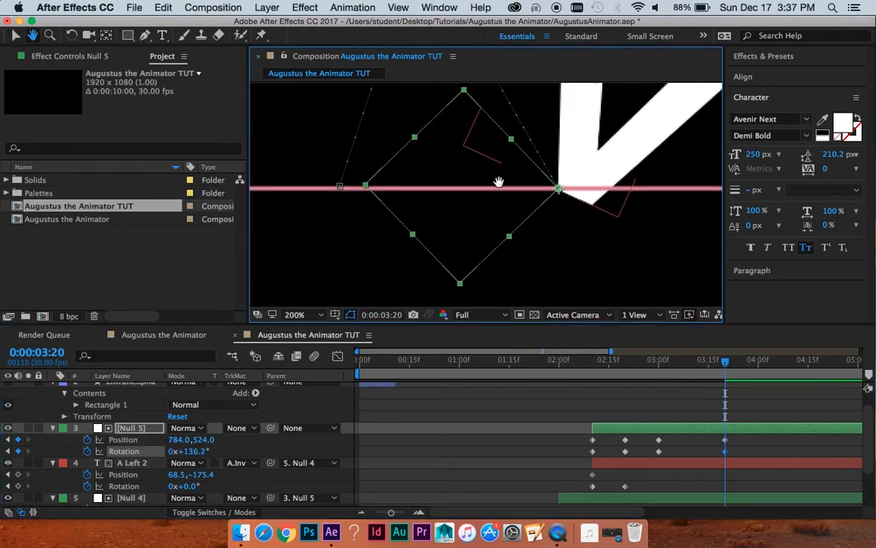
key("v")
mouse_move(476, 229)
left_mouse_down()
mouse_move(476, 195)
mouse_move(477, 213)
left_mouse_up()
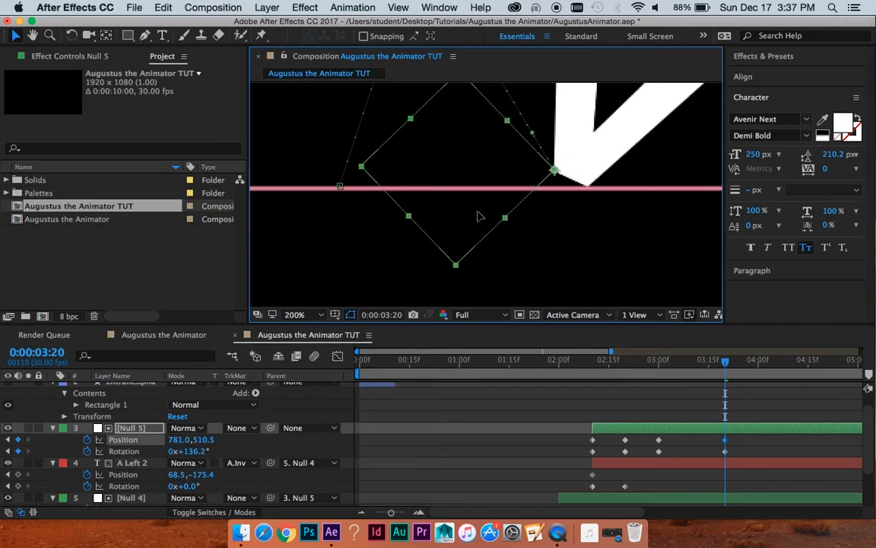
scroll(533, 183, "down", 1)
left_click_drag(570, 162, 542, 185)
key("v")
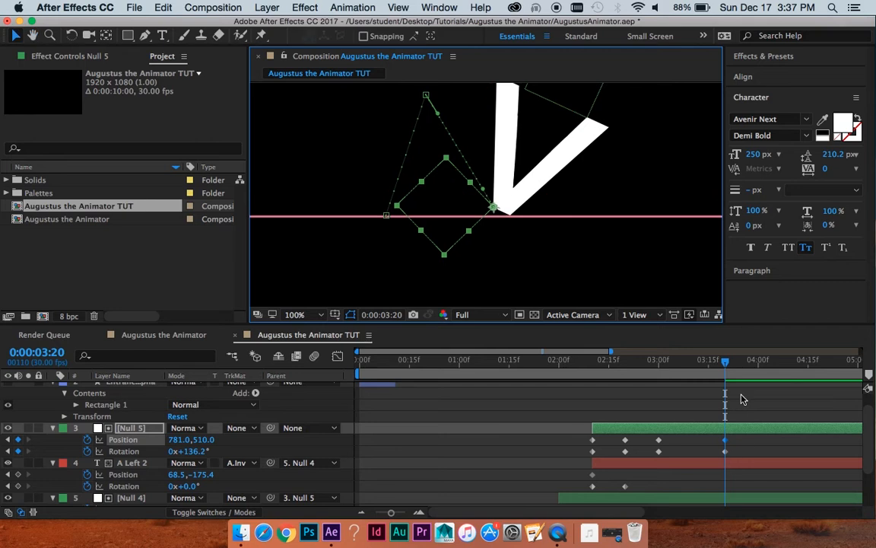
Examine the V's corner at the guide line up close and check which layers form its two strokes
left_click(739, 398)
key("comma")
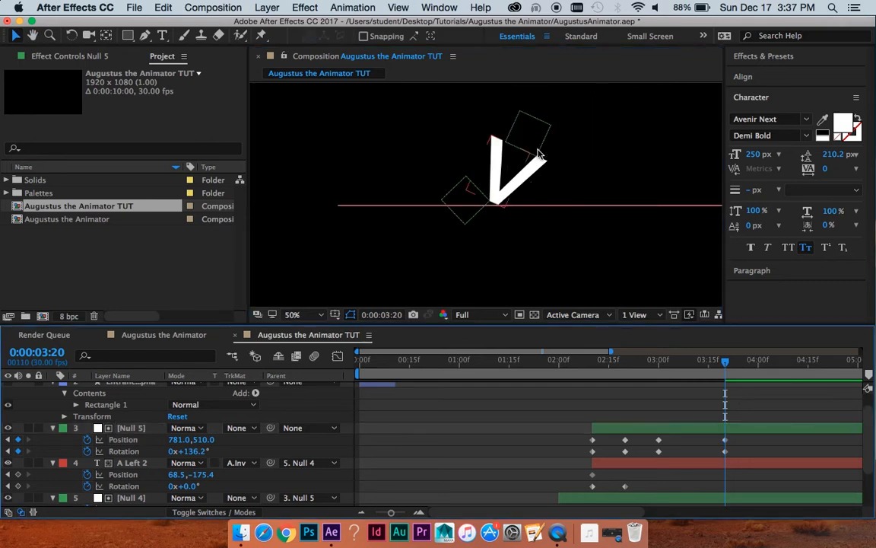
left_click(731, 432)
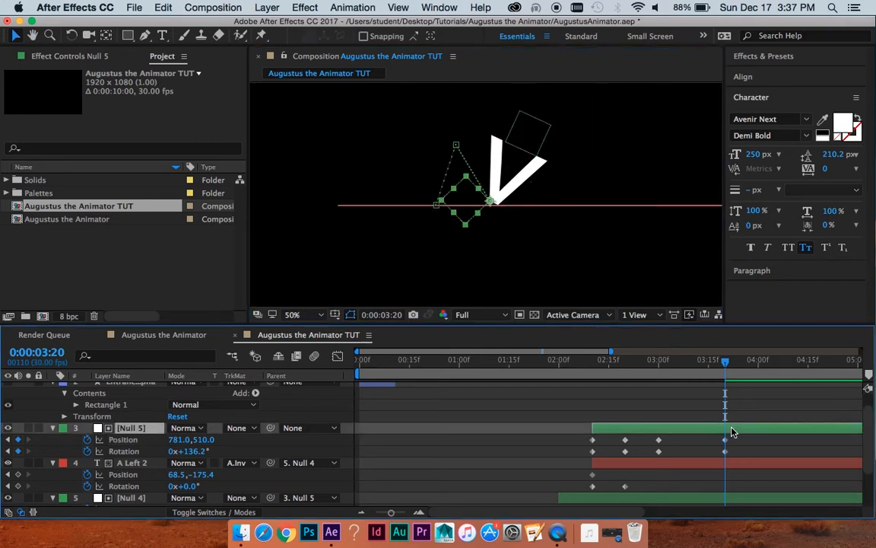
key("period")
key("period")
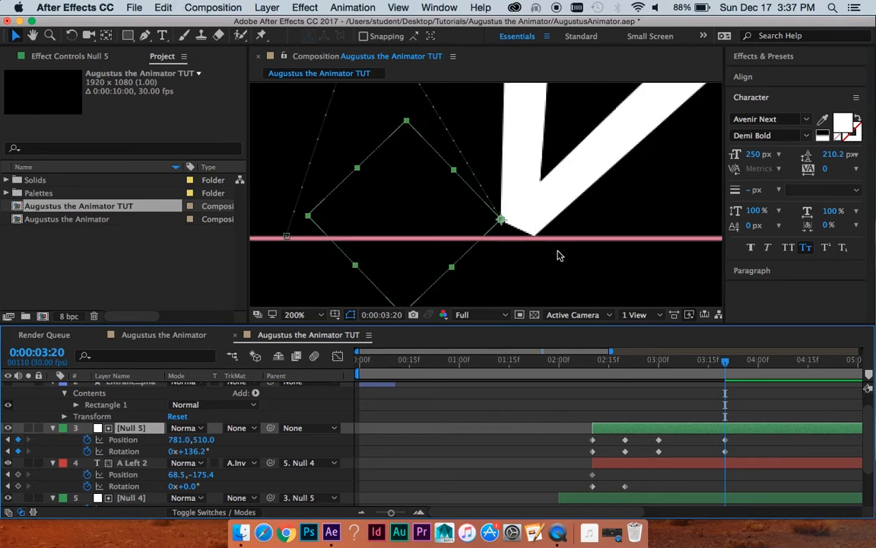
left_click(606, 180)
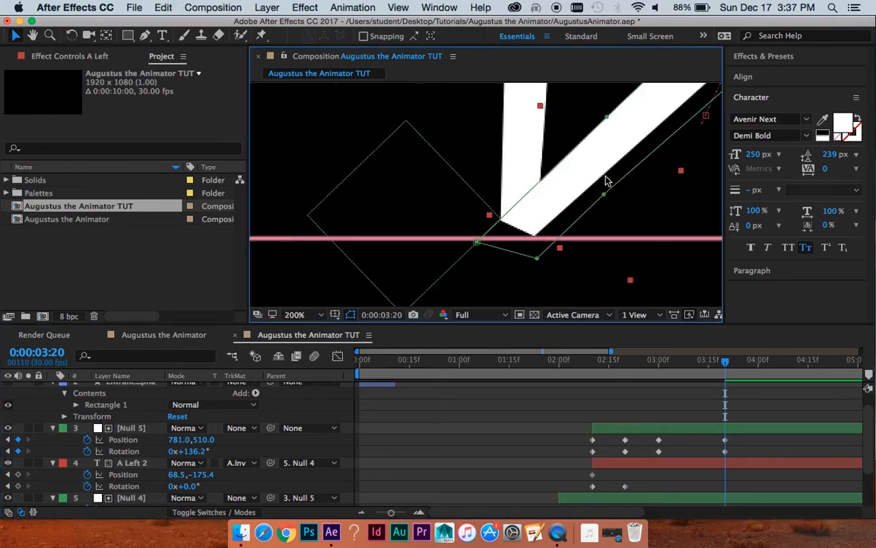
left_click(528, 152)
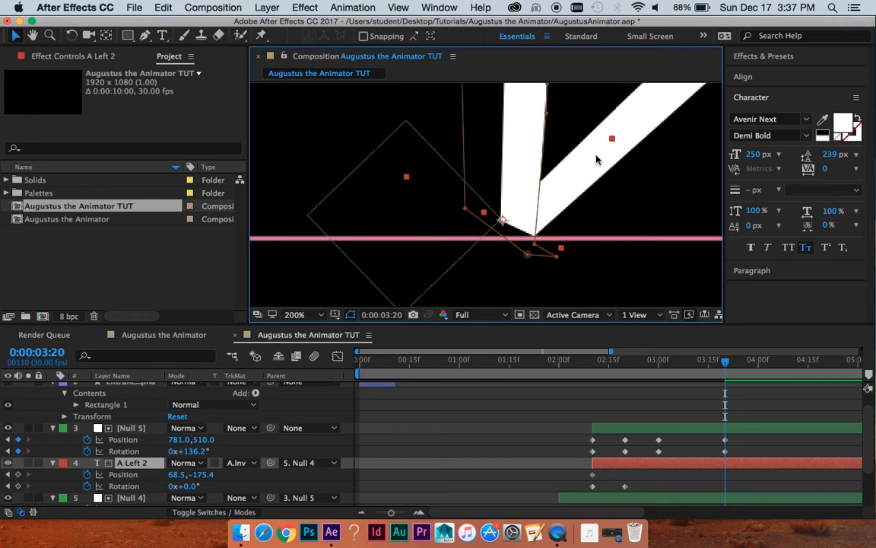
scroll(647, 466, "down", 3)
left_click(641, 500)
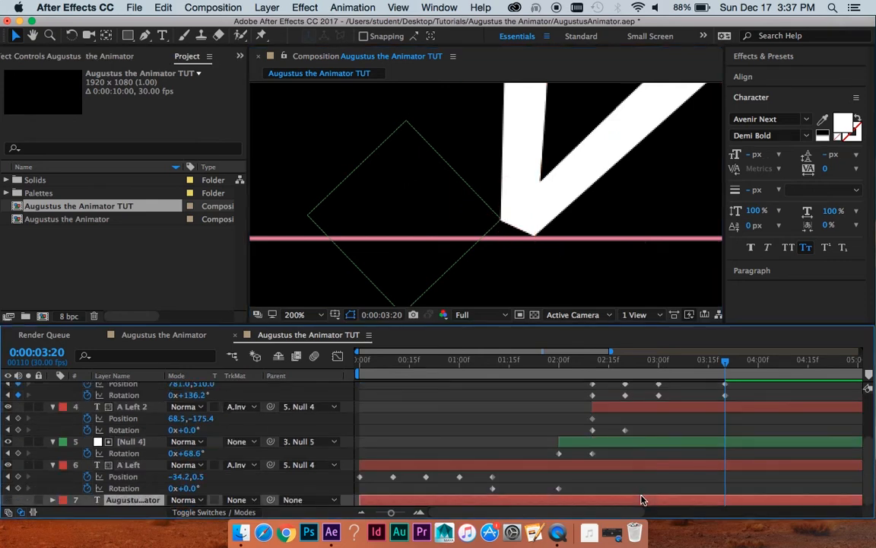
left_click(647, 464)
scroll(688, 418, "up", 4)
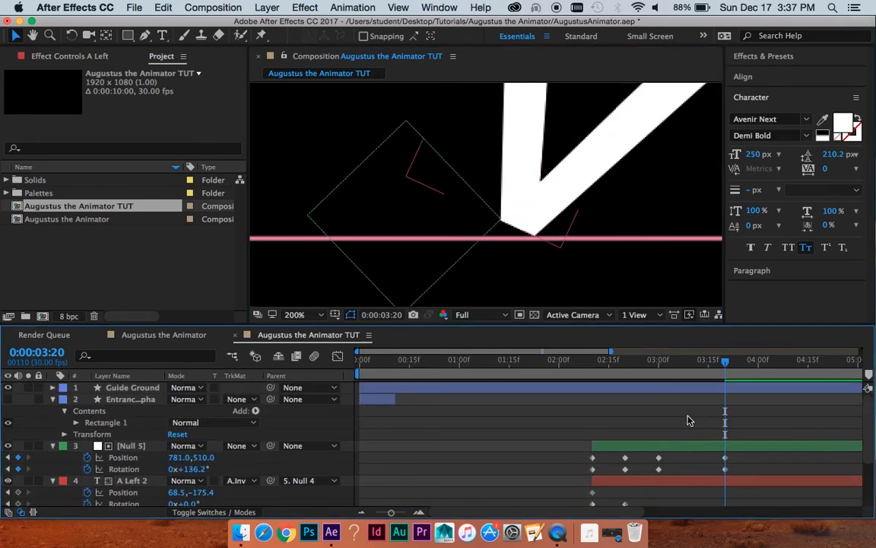
Add a new null object above Null 5 and trim its start to 0:00:03:20
left_click(696, 451)
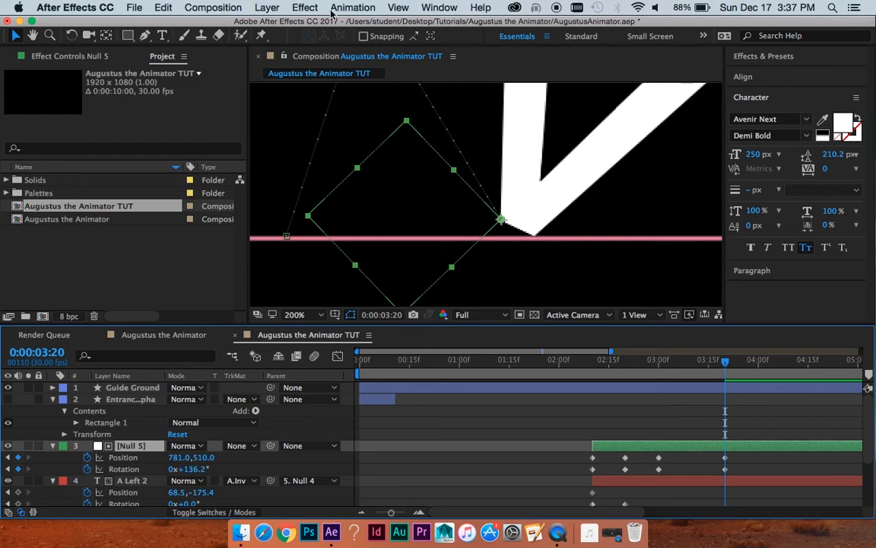
left_click(267, 7)
mouse_move(276, 23)
left_click(474, 80)
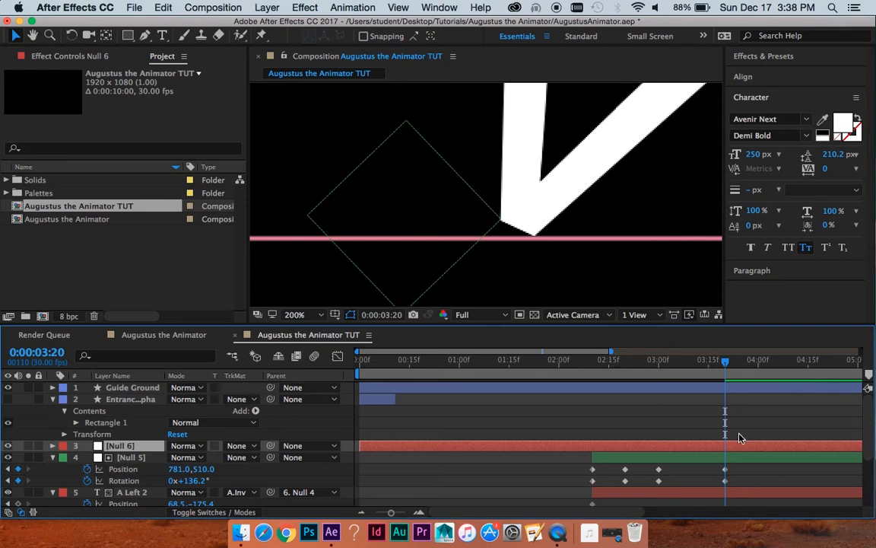
key("alt+[")
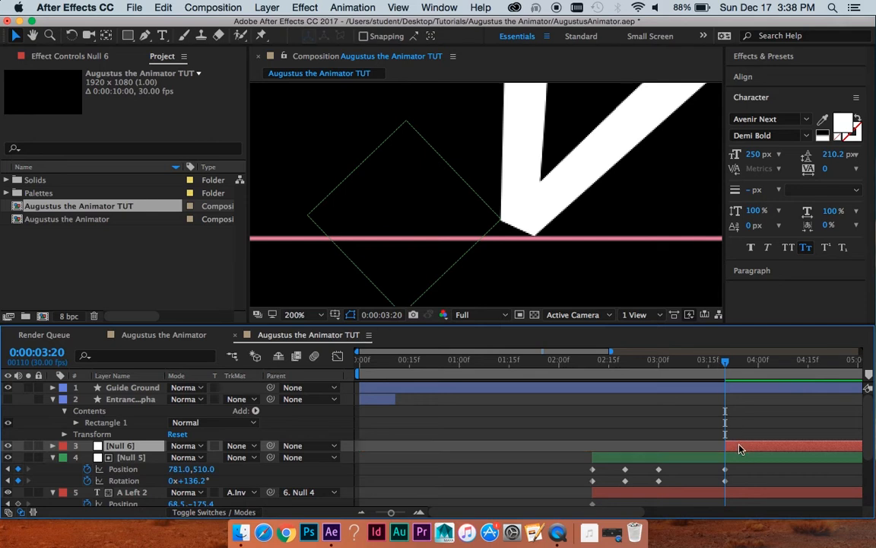
Change the label colour of Null 6 to Green to match the other nulls
left_click(64, 458)
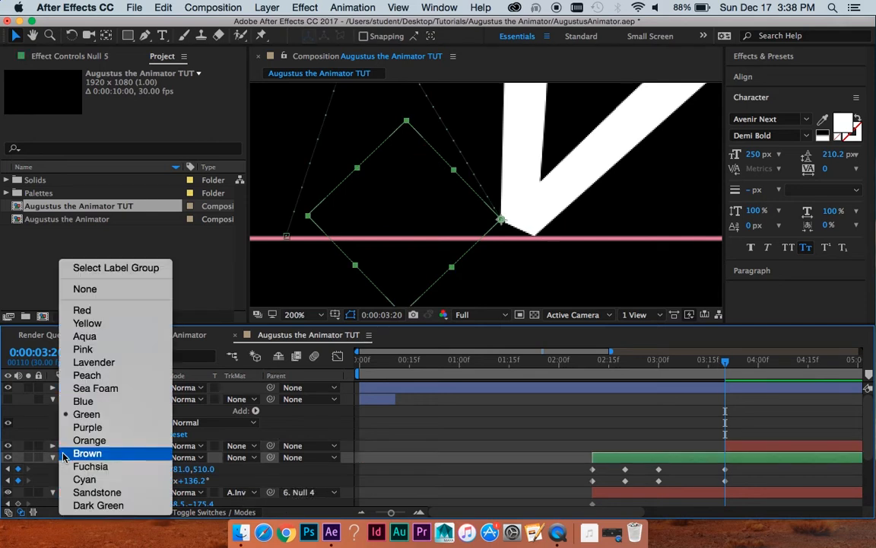
left_click(47, 445)
left_click(64, 445)
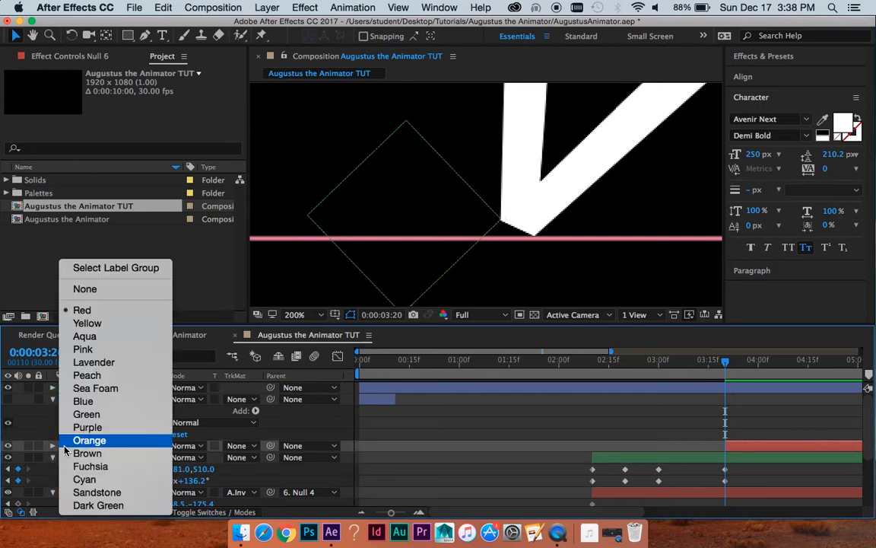
left_click(86, 414)
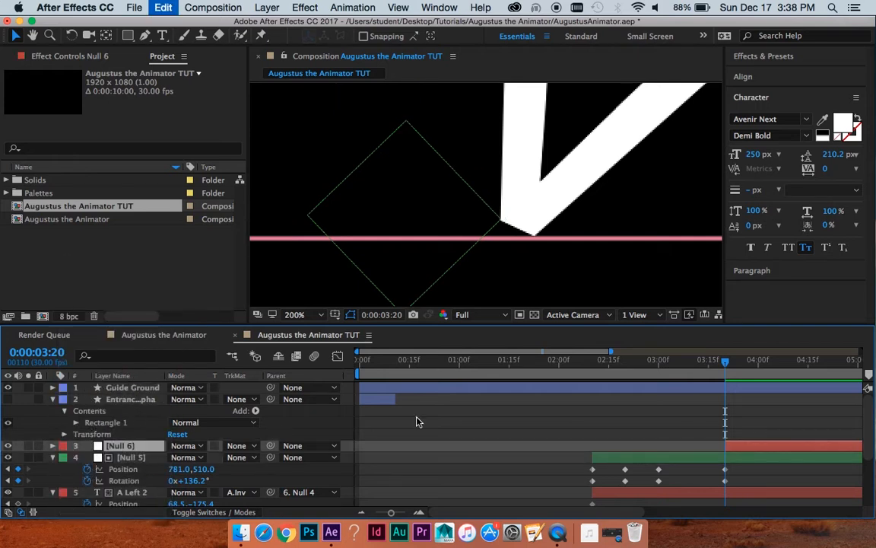
left_click(746, 447)
Move Null 6 to about 805, 522 so its anchor sits on the V's lowest corner at the guide line
key("comma")
key("comma")
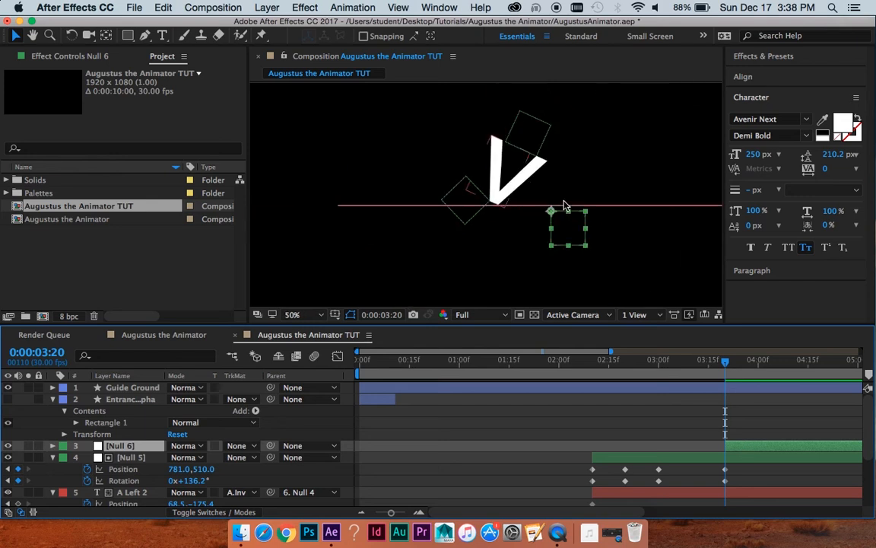
key("period")
left_click_drag(637, 254, 532, 227)
key("period")
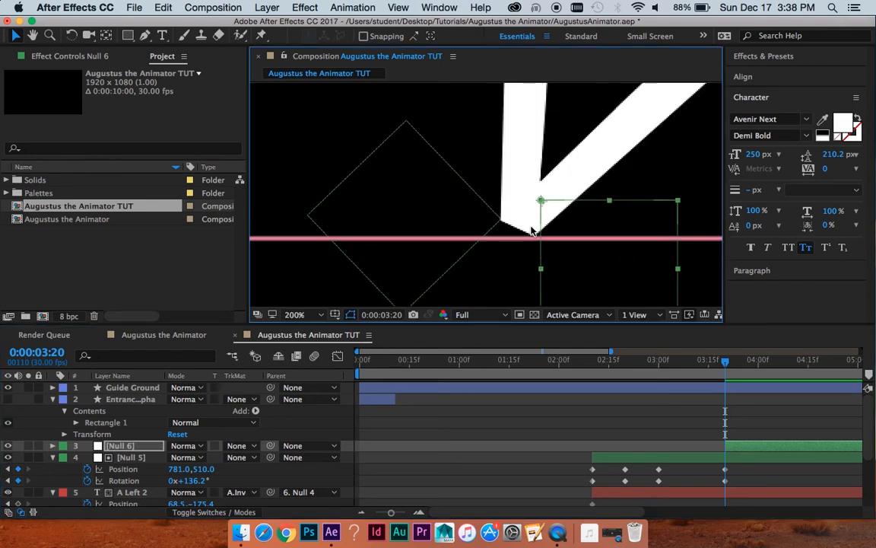
key("space")
left_click_drag(596, 240, 522, 223)
key("period")
key("space")
left_click_drag(596, 249, 548, 231)
key("comma")
key("comma")
key("space")
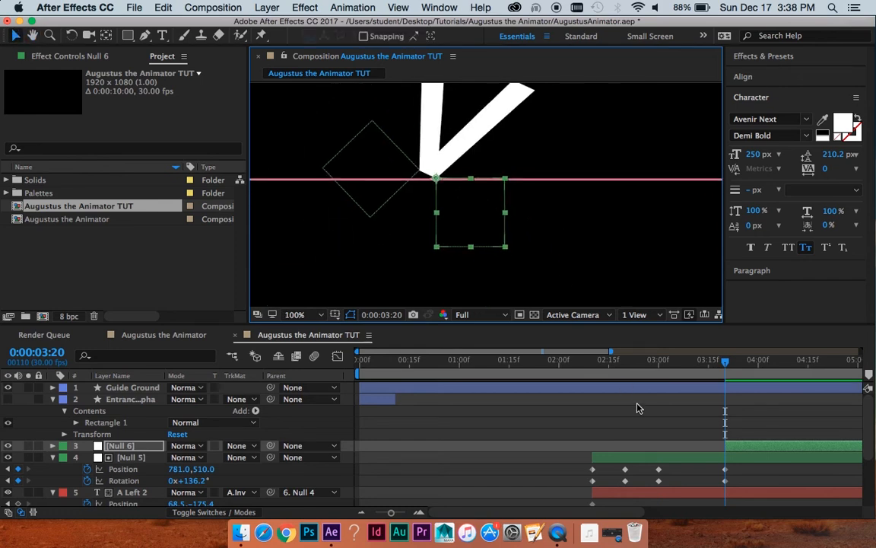
Parent Null 5 to Null 6, leaving Null 6 selected
left_click(720, 464)
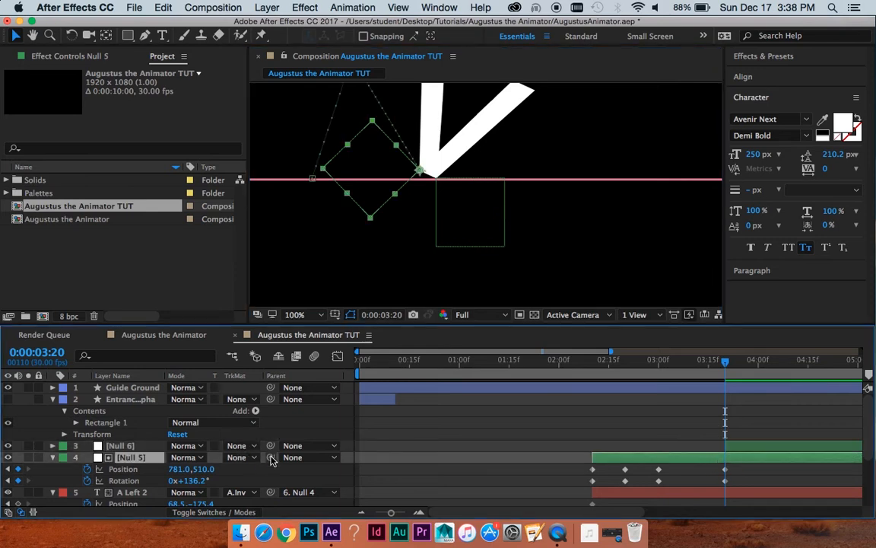
left_click_drag(270, 457, 122, 447)
left_click(119, 448)
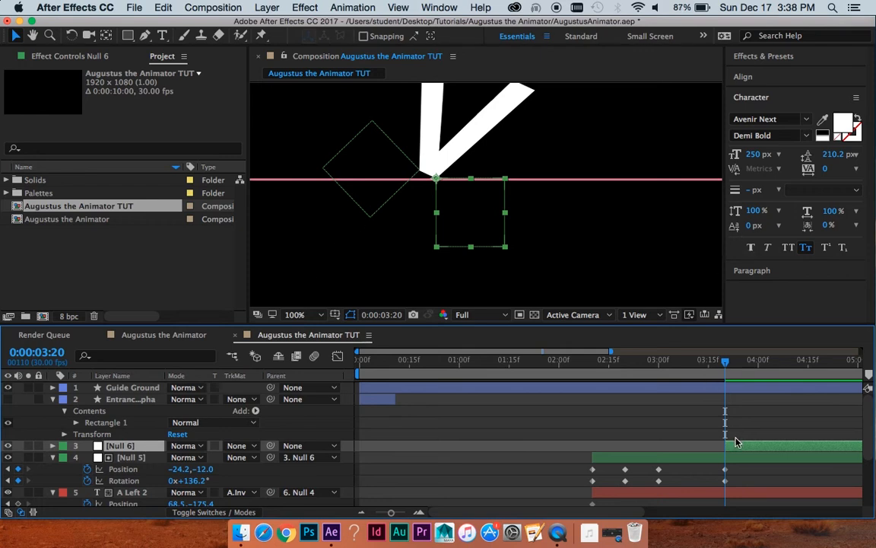
Keyframe Null 6's rotation at 0° at 0:00:03:20 and about 41.8° at 0:00:04:00, laying one stroke flat on the guide line
key("p")
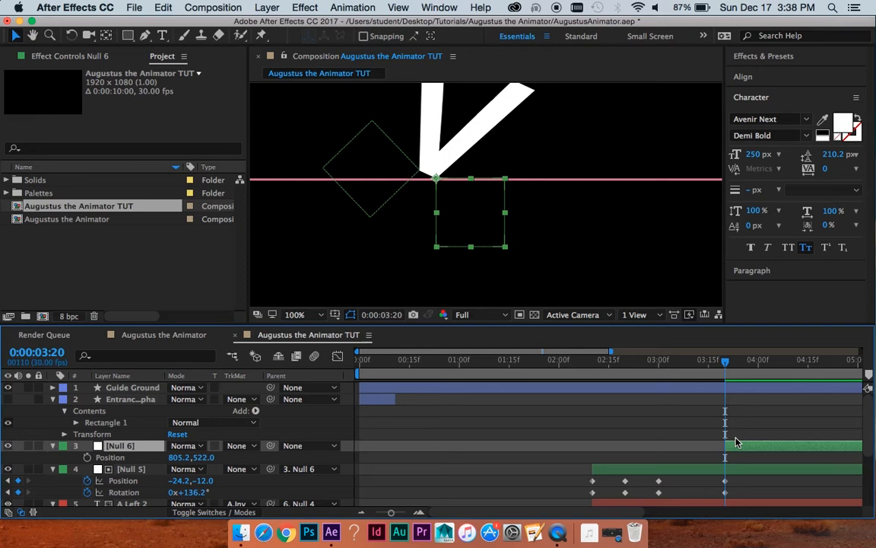
key("shift+r")
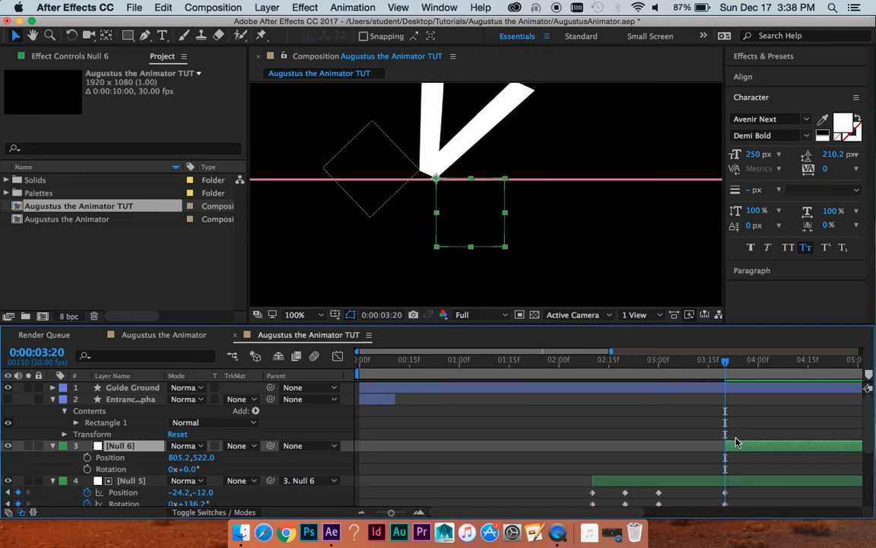
left_click(87, 469)
scroll(638, 411, "right", 3)
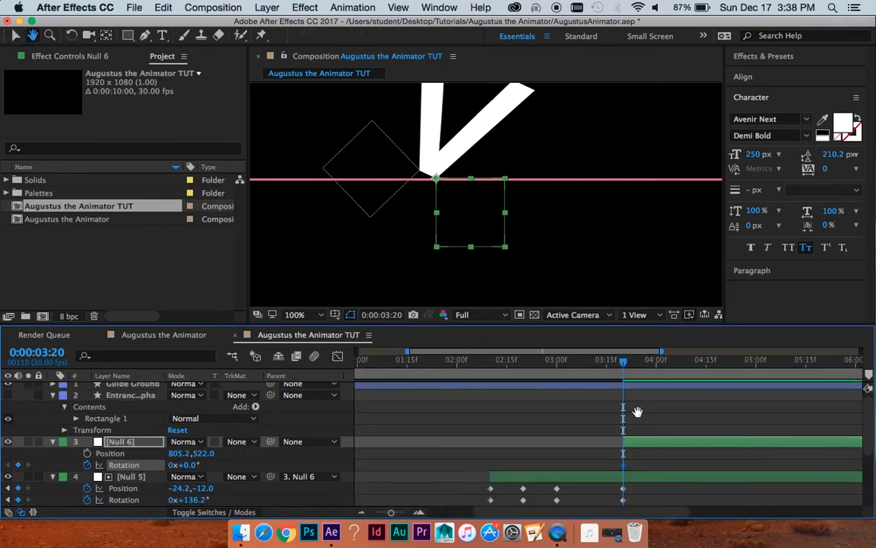
key("shift+Page_Down")
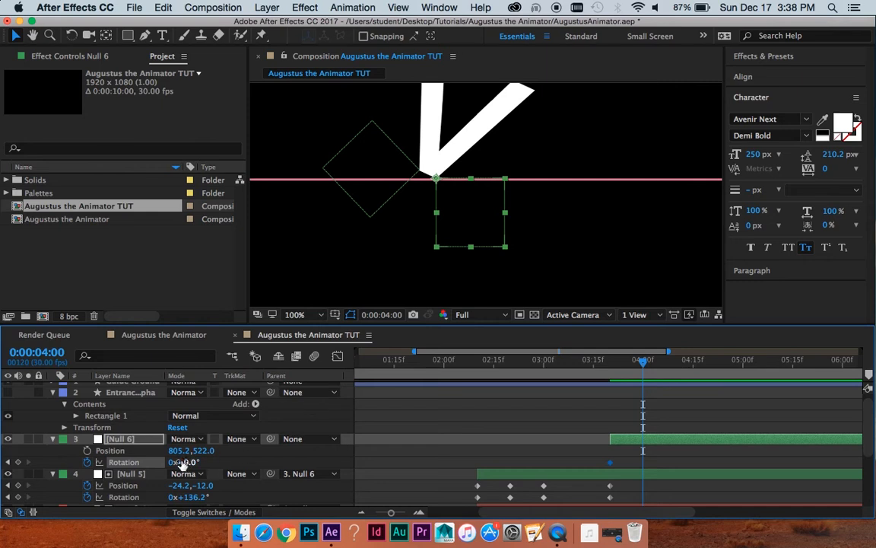
left_click_drag(197, 462, 237, 449)
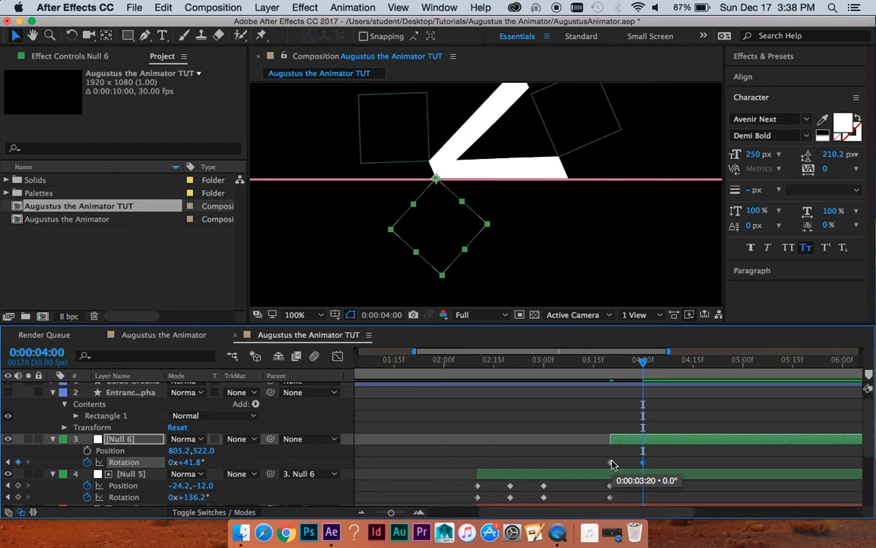
Try rotating the A Left stroke to about 23.3° at 0:00:04:00, and undo it
left_click(535, 167)
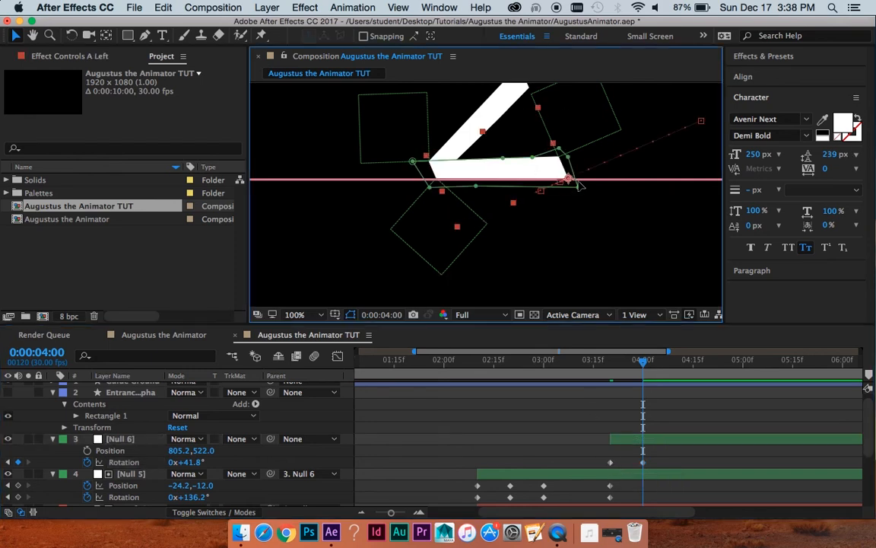
scroll(563, 409, "down", 4)
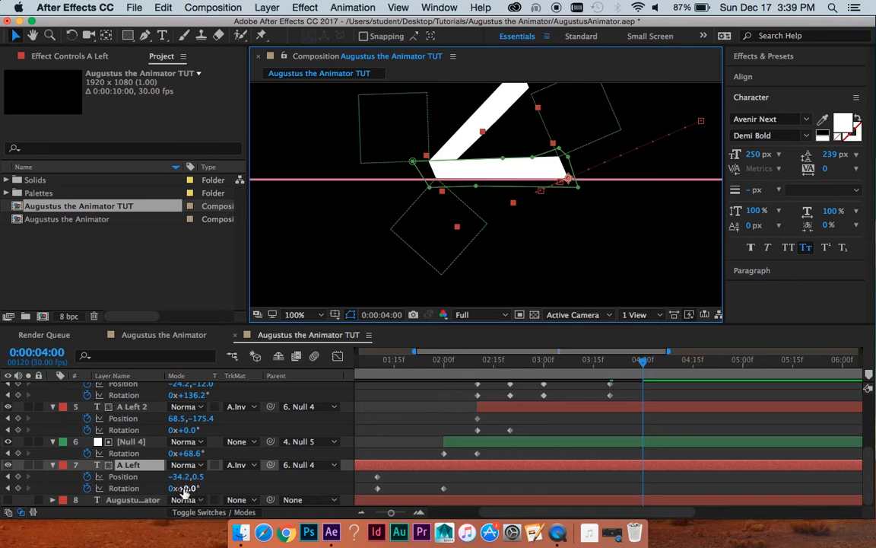
left_click_drag(183, 492, 311, 417)
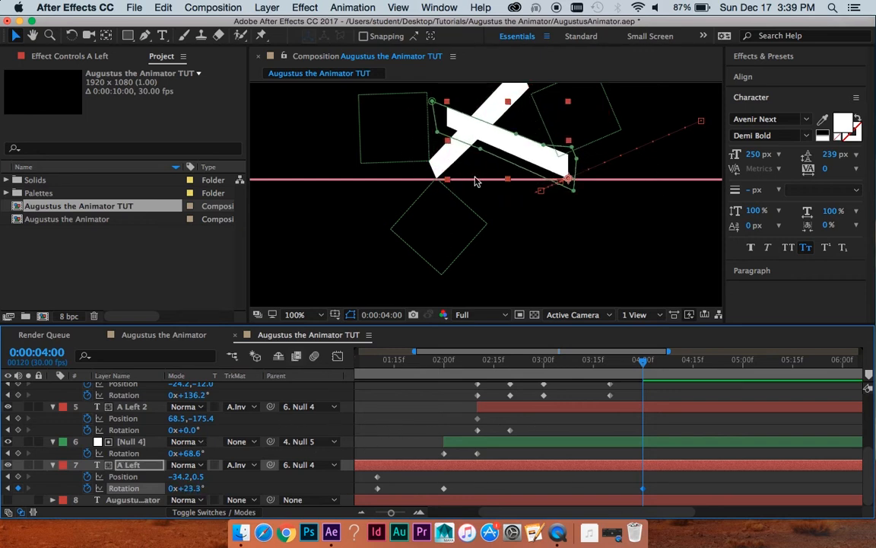
key("cmd+z")
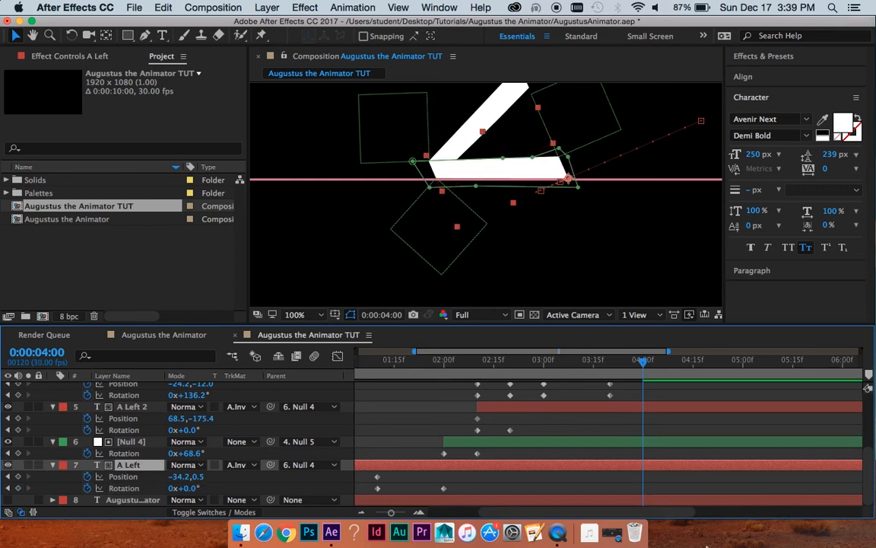
left_click(677, 431)
Add a new null object above Null 6 and trim its start to 0:00:04:00
scroll(677, 430, "up", 5)
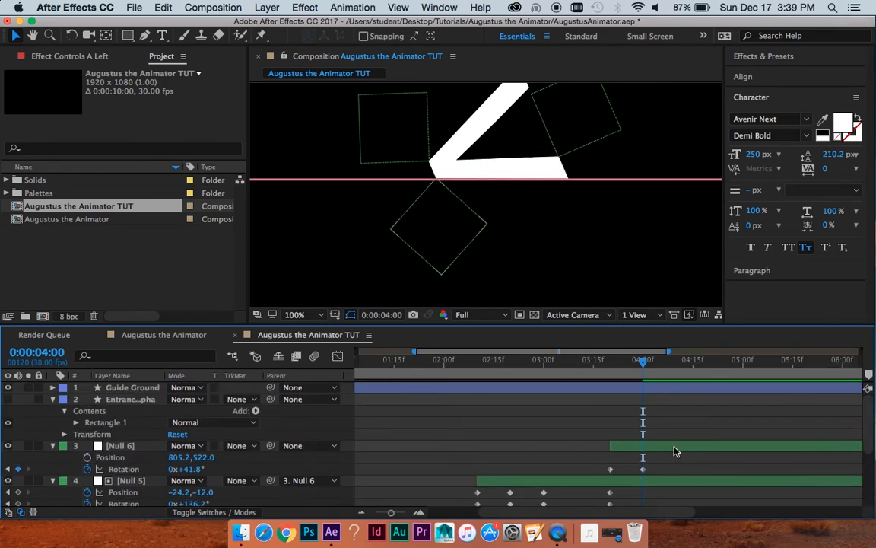
left_click(674, 449)
left_click(300, 5)
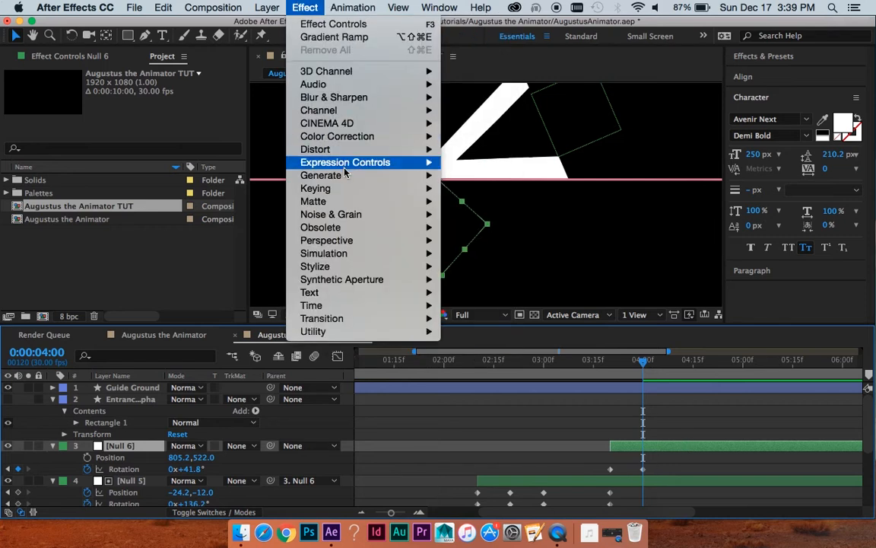
mouse_move(350, 204)
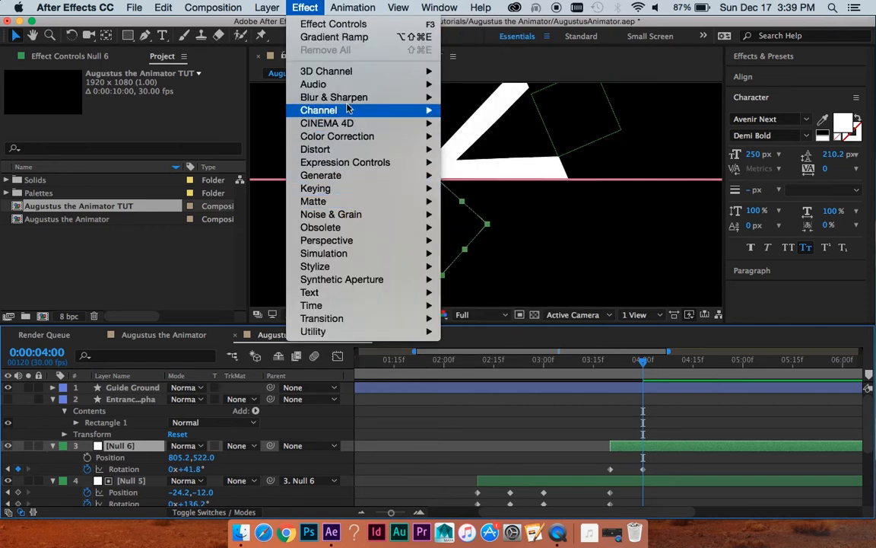
mouse_move(343, 151)
mouse_move(267, 7)
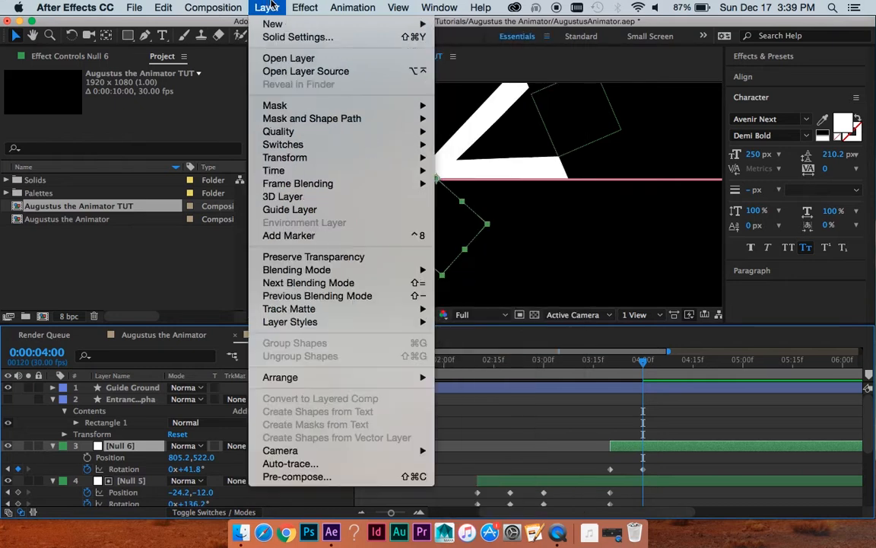
mouse_move(274, 23)
left_click(474, 80)
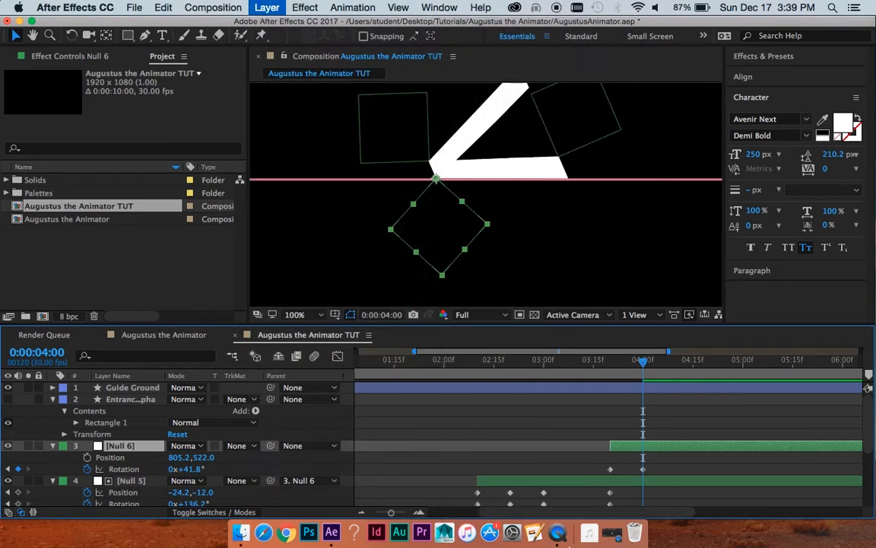
key("alt+[")
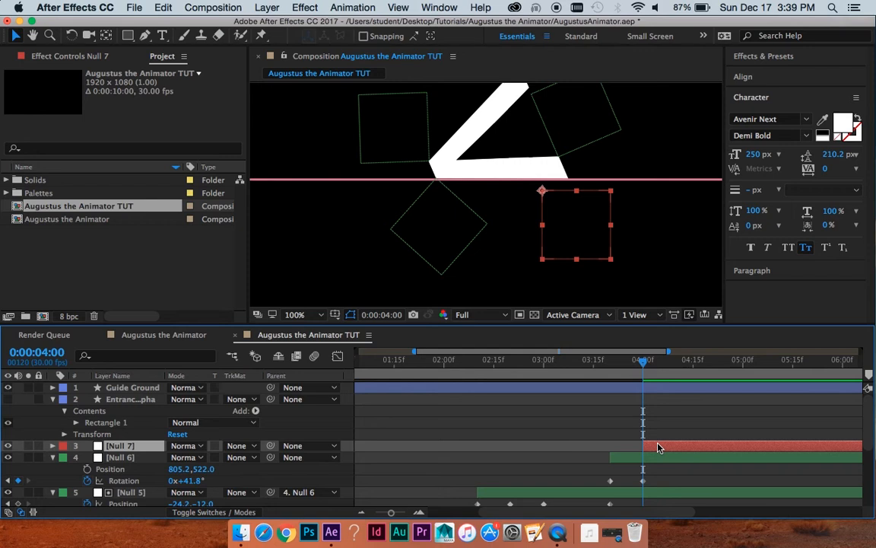
Change the label colour of Null 7 to Green
left_click(660, 439)
left_click(674, 447)
left_click(52, 445)
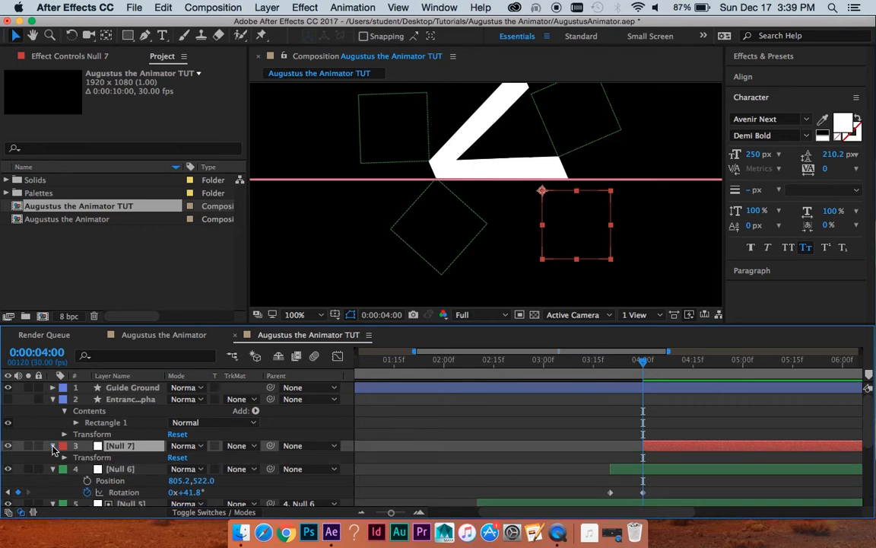
left_click(62, 446)
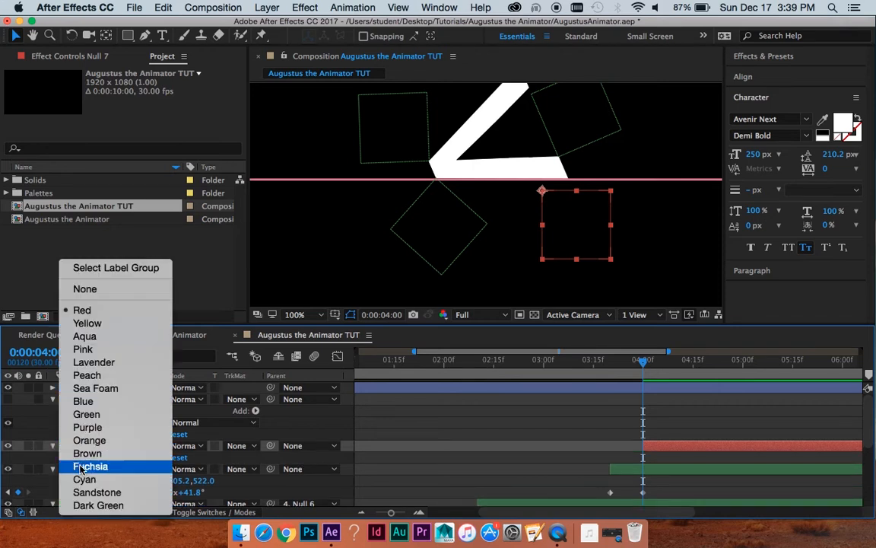
left_click(94, 421)
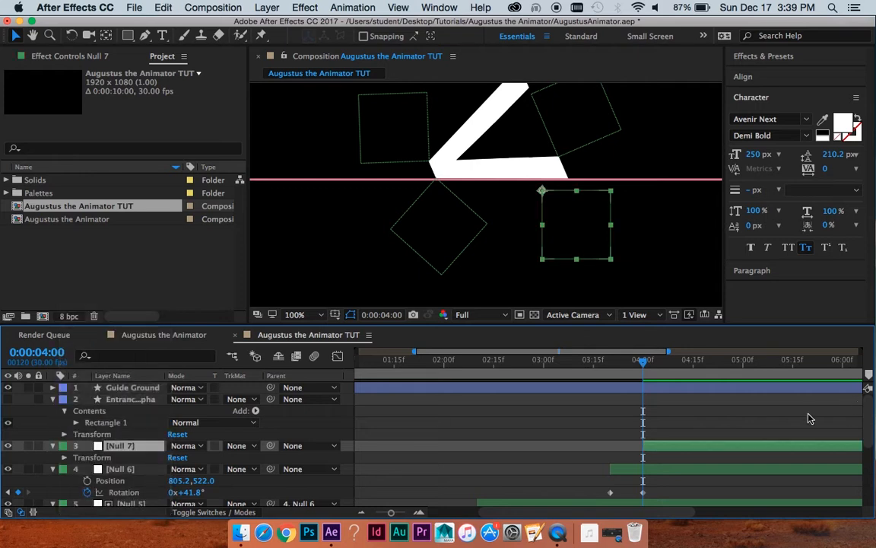
Move Null 7 onto the guide line so its anchor sits on the lower corner at the flat stroke's free end
left_click(576, 209)
key("period")
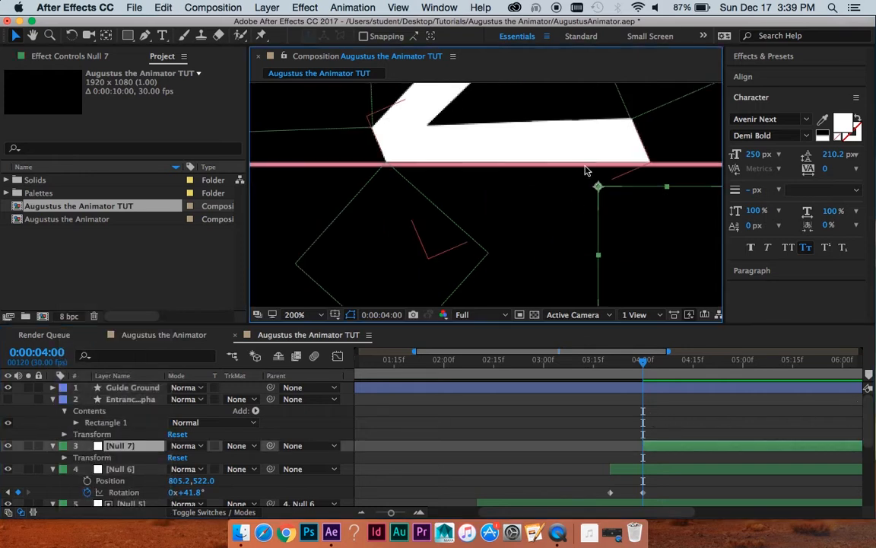
left_click_drag(580, 165, 475, 179)
left_click_drag(546, 254, 591, 235)
key("period")
left_click_drag(655, 222, 552, 231)
key("comma")
key("comma")
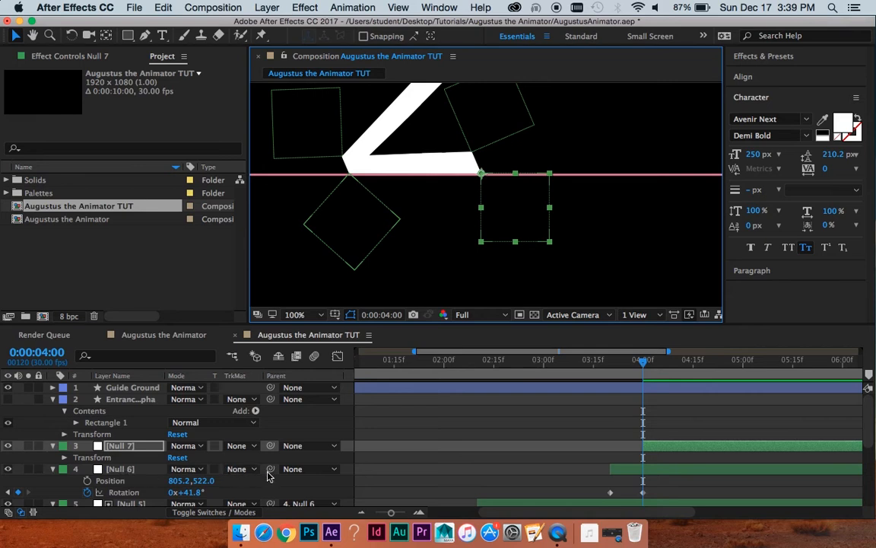
Parent Null 6 to Null 7 and reveal Null 7's rotation property
left_click_drag(270, 469, 119, 447)
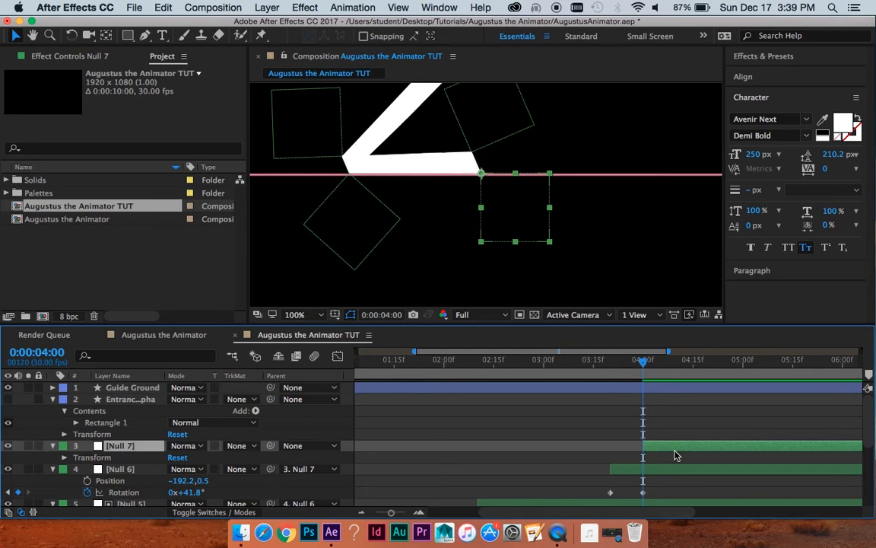
key("r")
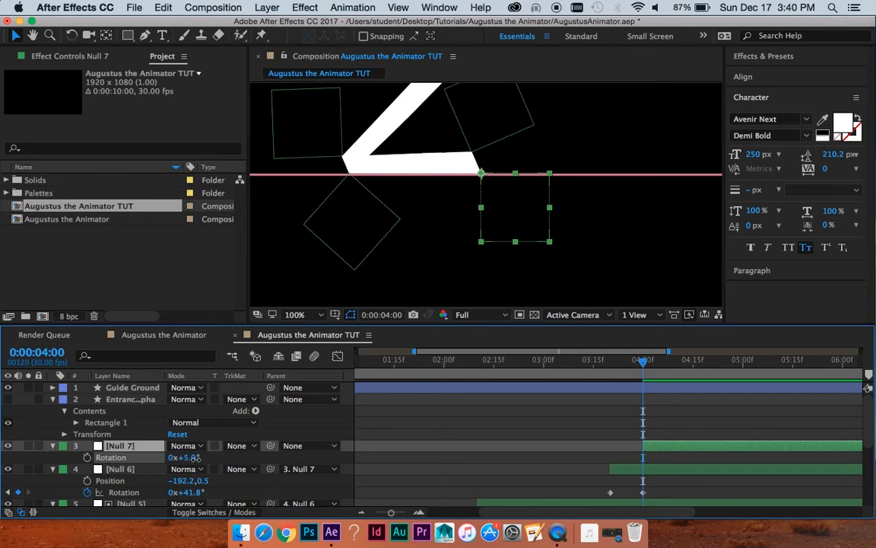
Try rotating Null 7 to about 59°, 64.9° and 63.3° to preview the shape tipping over, and undo the rotations
left_click_drag(184, 457, 221, 448)
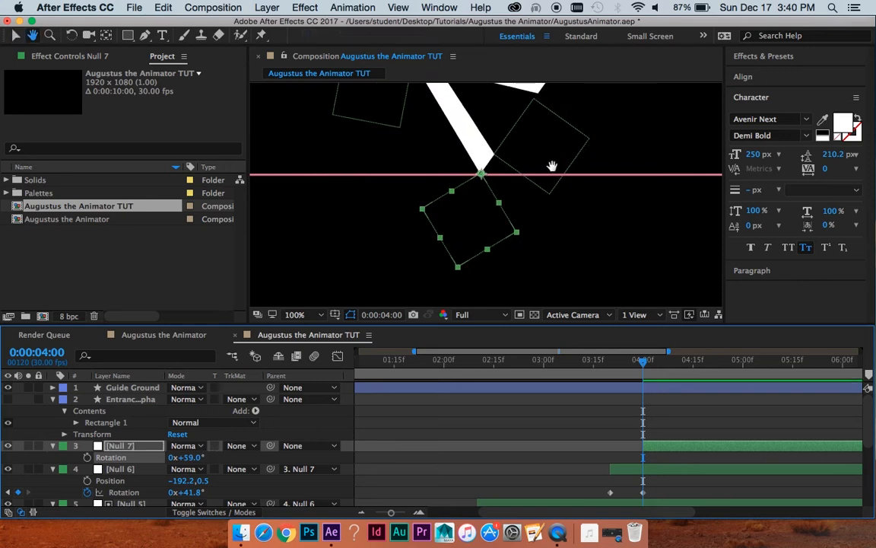
left_click_drag(554, 166, 546, 237)
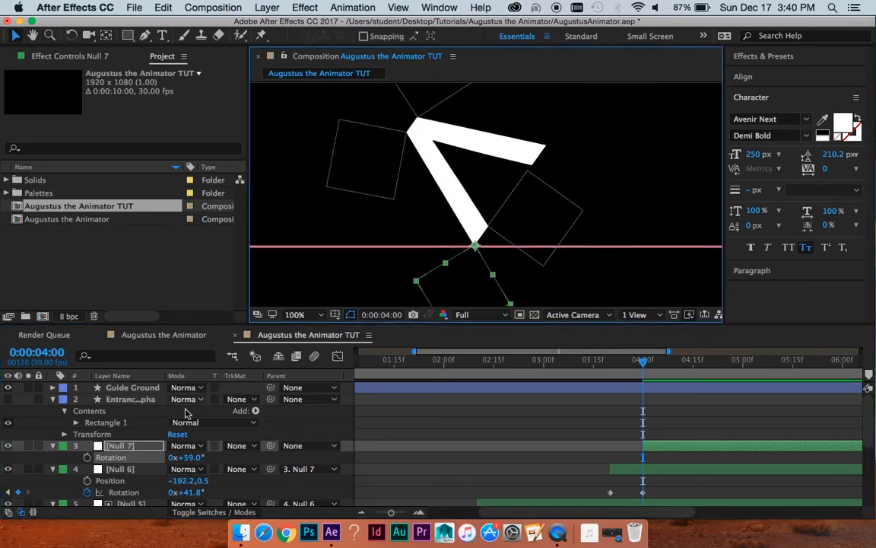
left_click_drag(190, 456, 224, 447)
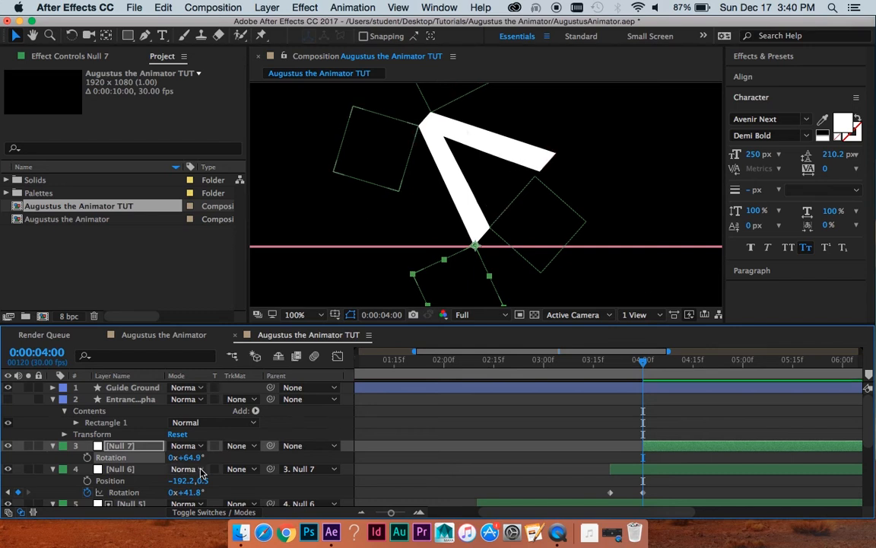
left_click_drag(194, 458, 188, 461)
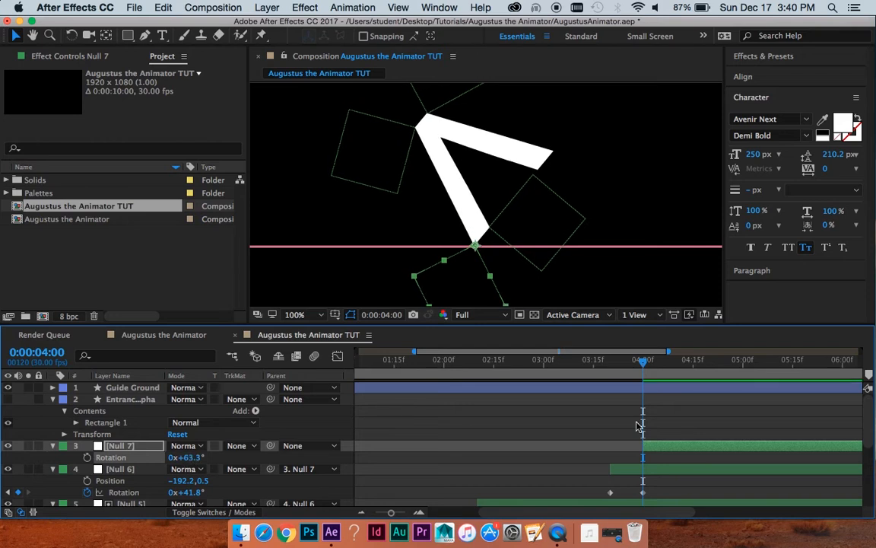
key("super+z")
key("super+z")
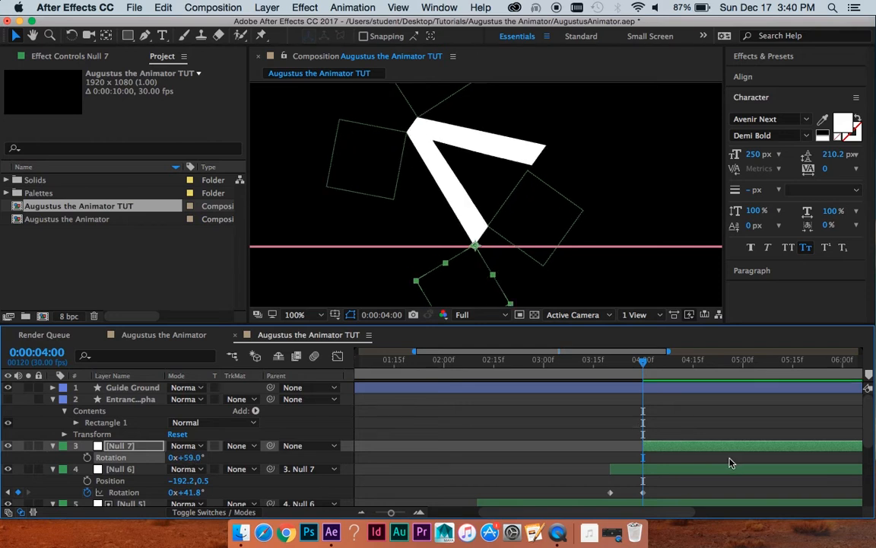
key("super+z")
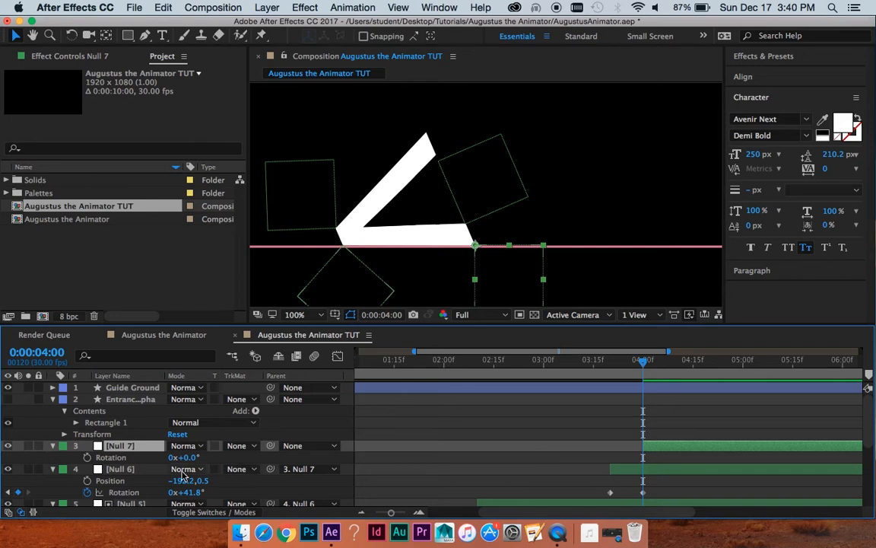
Start keyframing Null 7's rotation with a 0° keyframe at 0:00:04:00
left_click(87, 457)
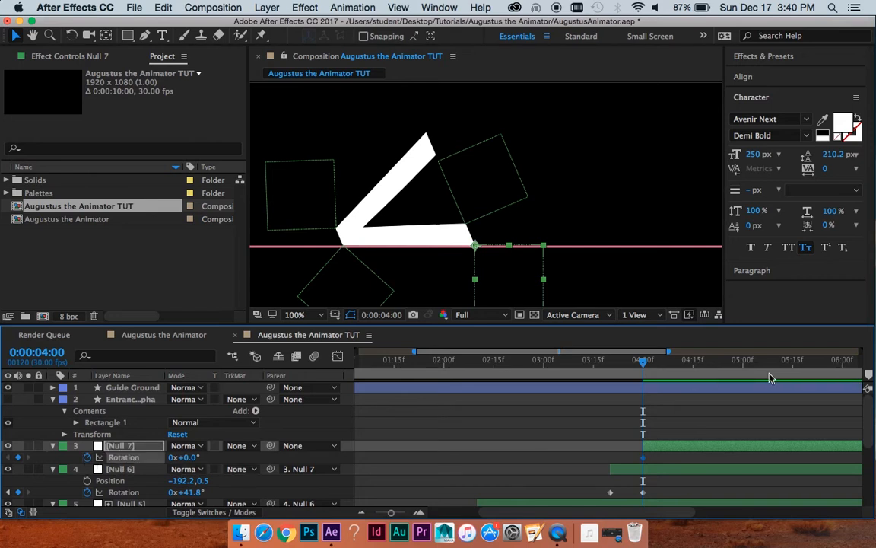
Keyframe Null 7's rotation at 62.5° ten frames after its first keyframe, at 0:00:04:10
key("shift+Page_Down")
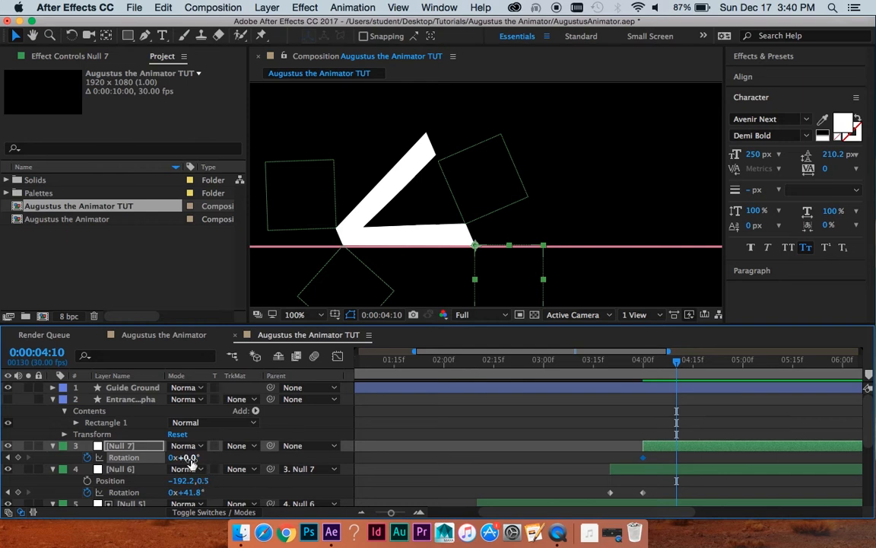
left_click_drag(186, 457, 567, 410)
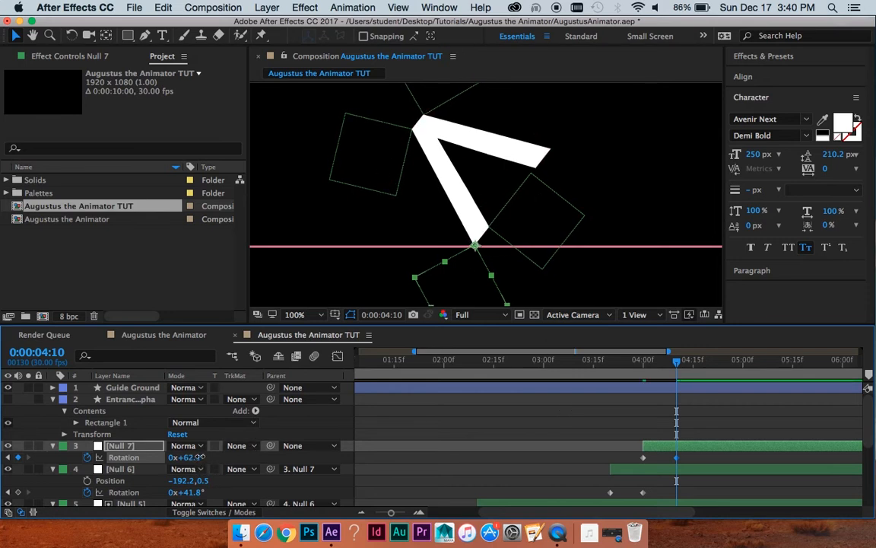
left_click_drag(198, 457, 199, 456)
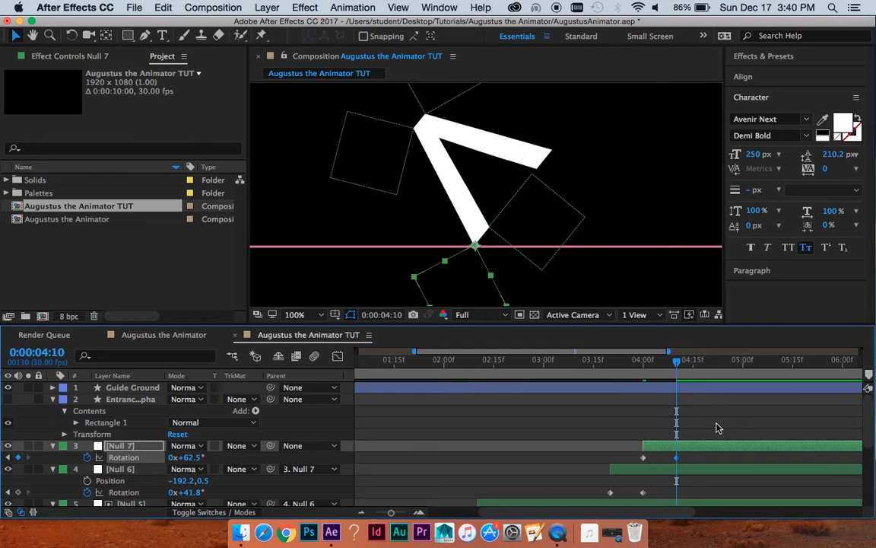
Delay Null 7's second rotation keyframe by ten frames and move the current time to it at 0:00:04:20
left_click_drag(688, 457, 664, 467)
key("alt+shift+Right")
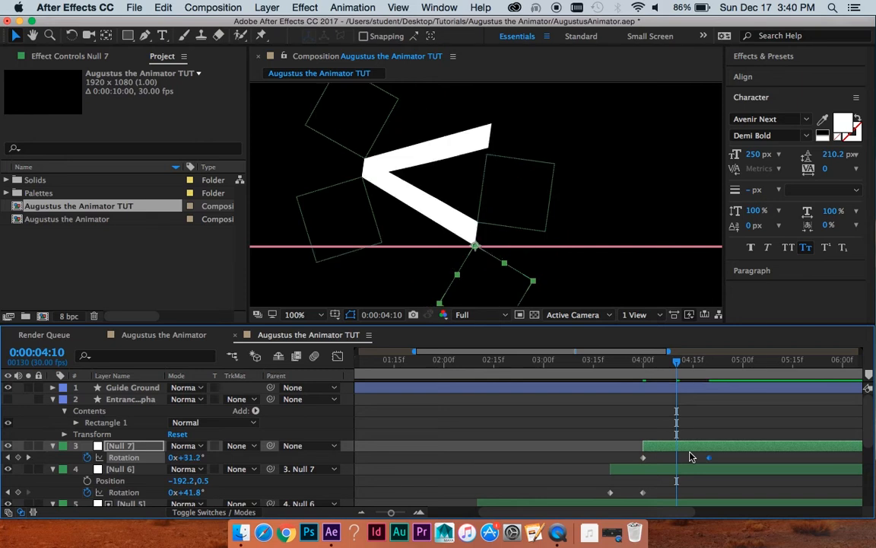
left_click_drag(690, 371, 710, 368)
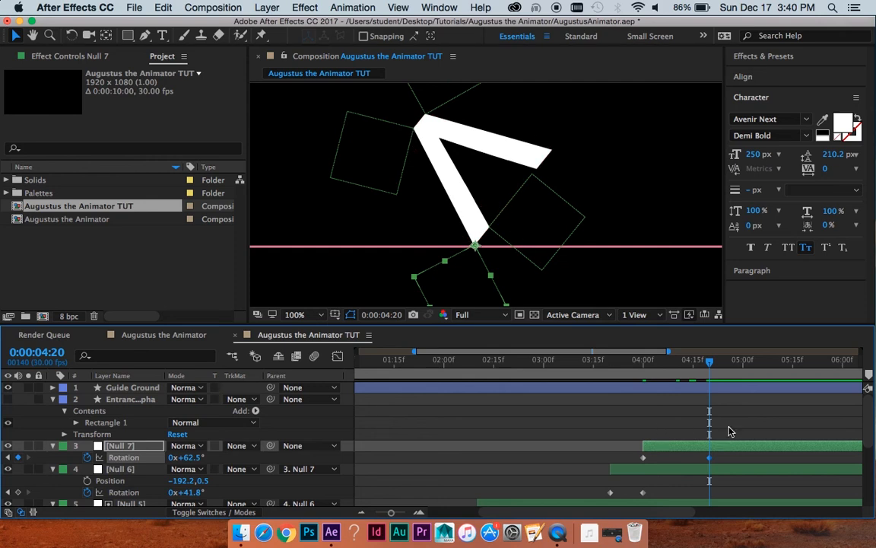
Rename the A Left 2 text layer as "A Right"
scroll(728, 431, "down", 2)
scroll(728, 431, "down", 8)
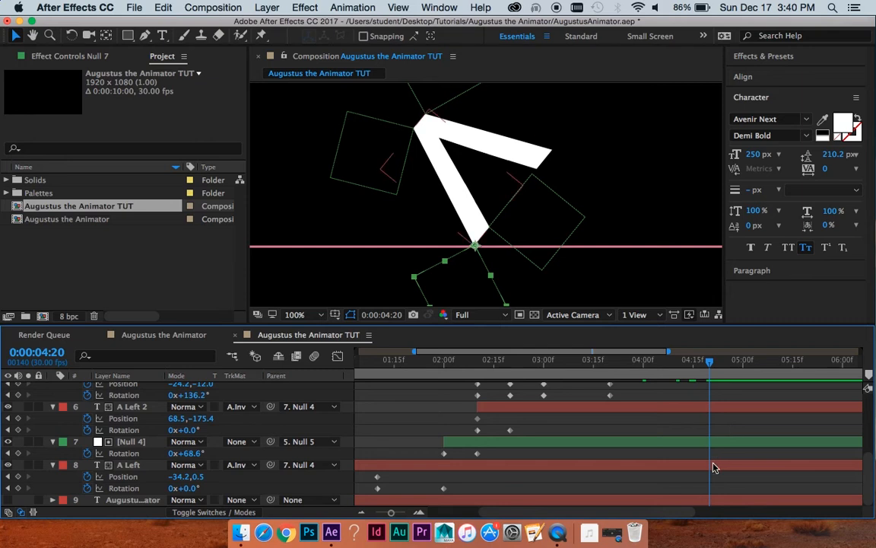
left_click(722, 406)
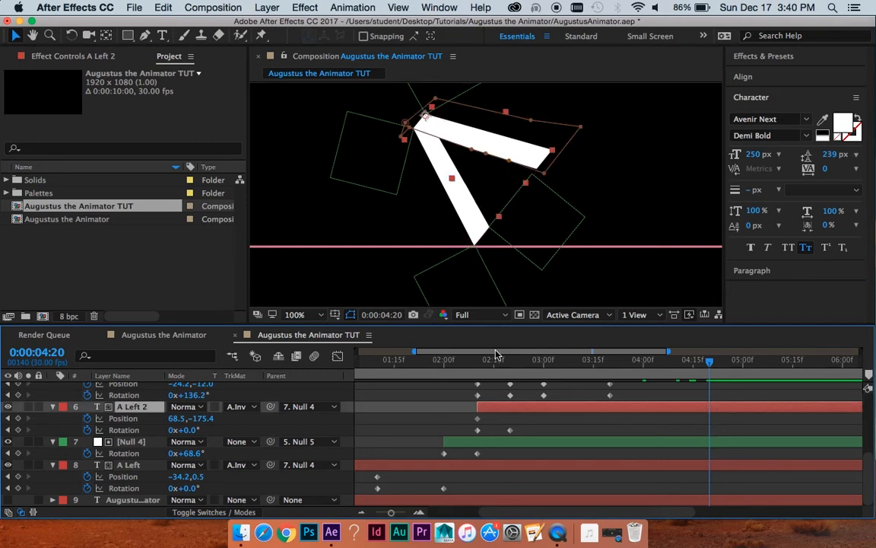
key("Return")
type("A")
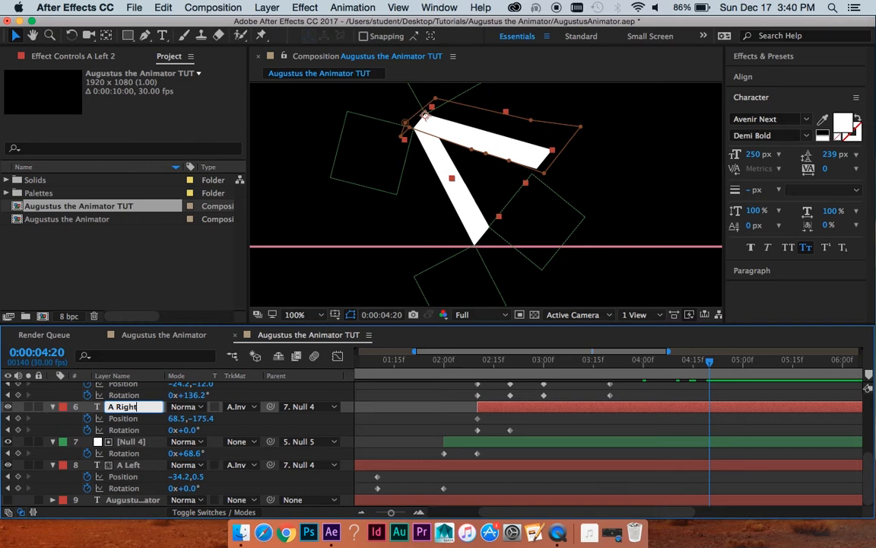
type(" Right")
key("Return")
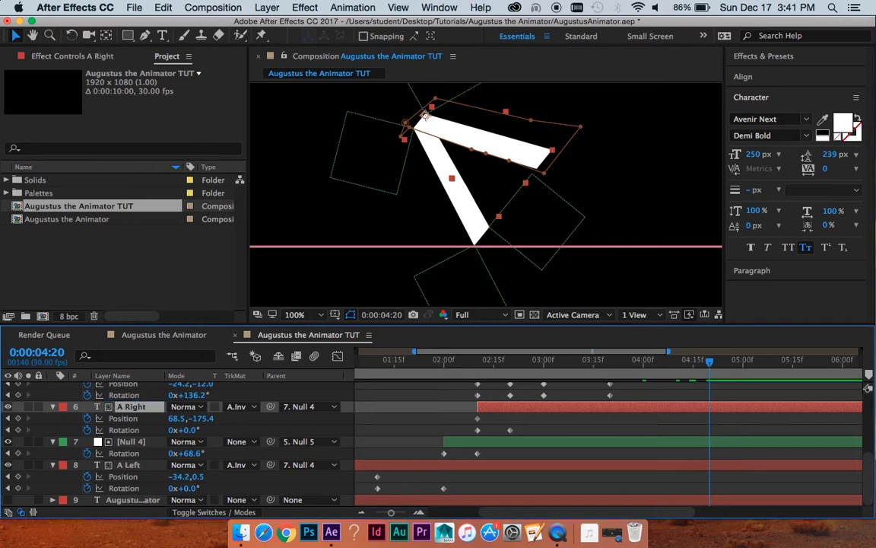
Duplicate the A Right layer and place the copy directly above the original, below Null 5
key("super+d")
scroll(673, 409, "up", 3)
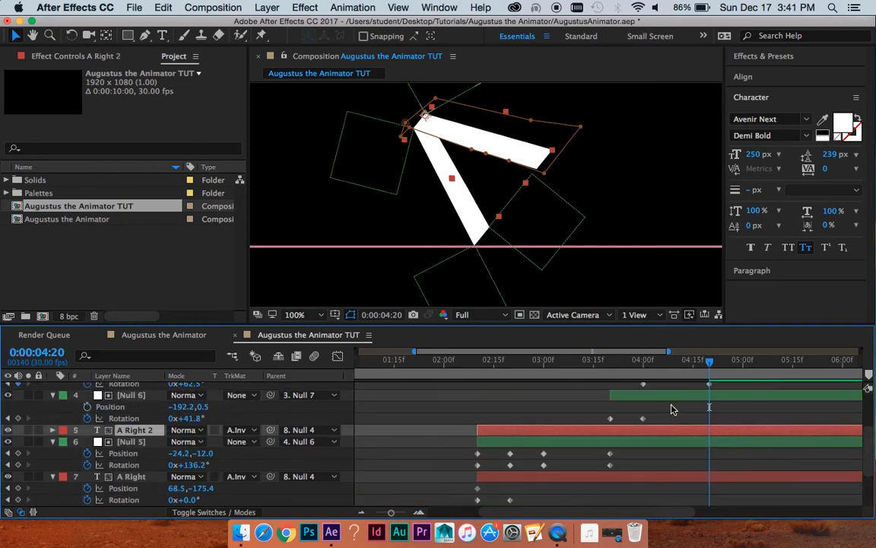
key("Delete")
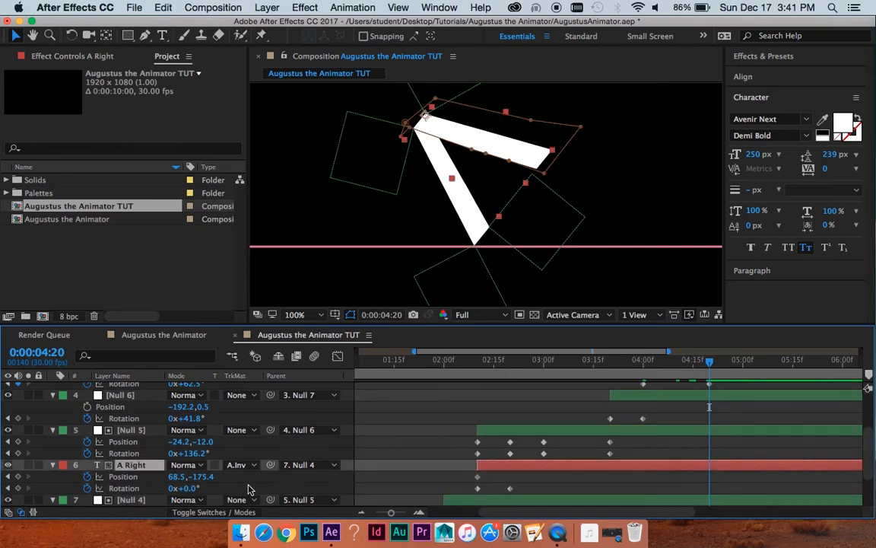
key("super+z")
scroll(563, 441, "down", 1)
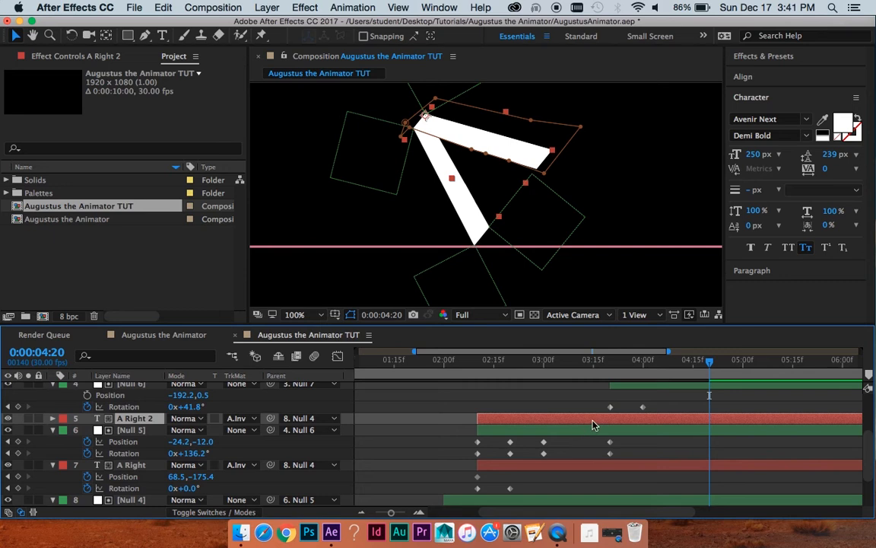
left_click_drag(130, 421, 141, 466)
Turn off the track matte on both the A Right and A Right 2 layers
left_click(240, 471)
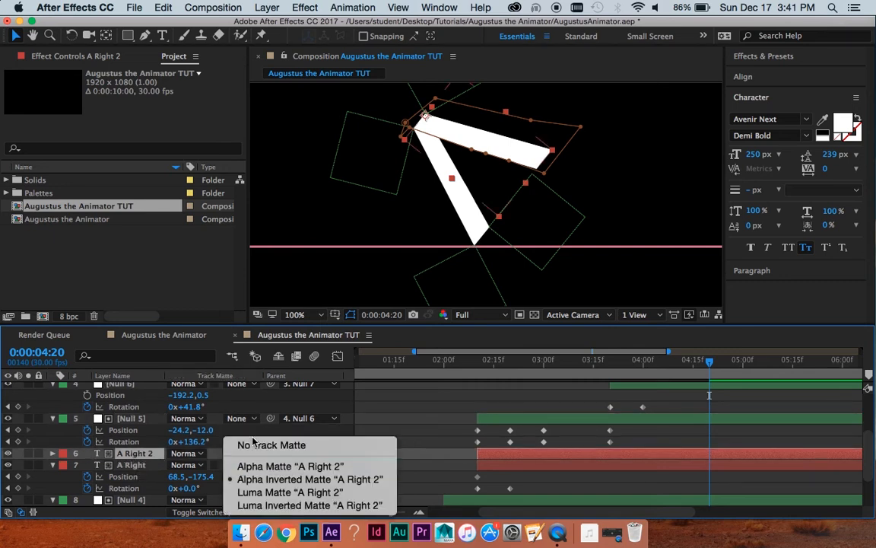
left_click(274, 479)
left_click(241, 454)
left_click(258, 446)
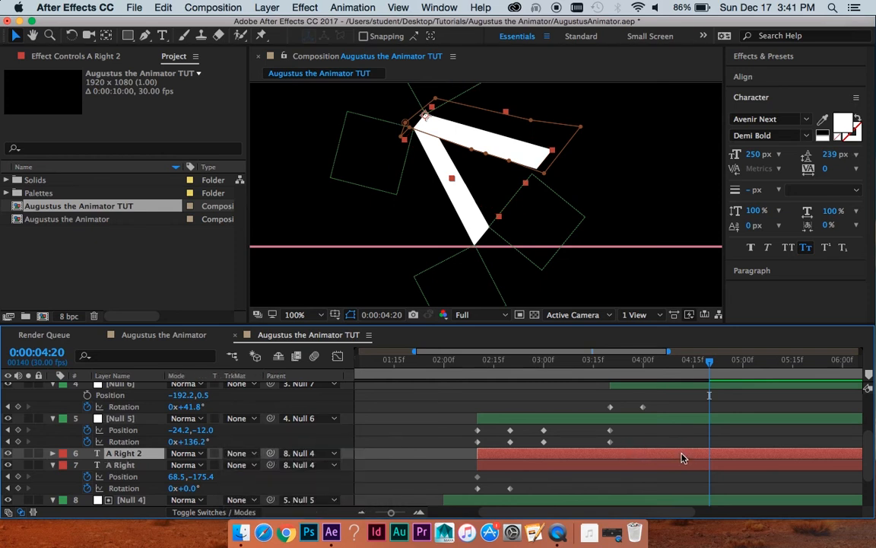
Trim the start of the A Right 2 layer to the current time, 0:00:04:20
scroll(682, 457, "up", 3)
scroll(719, 433, "down", 3)
key("alt+bracketleft")
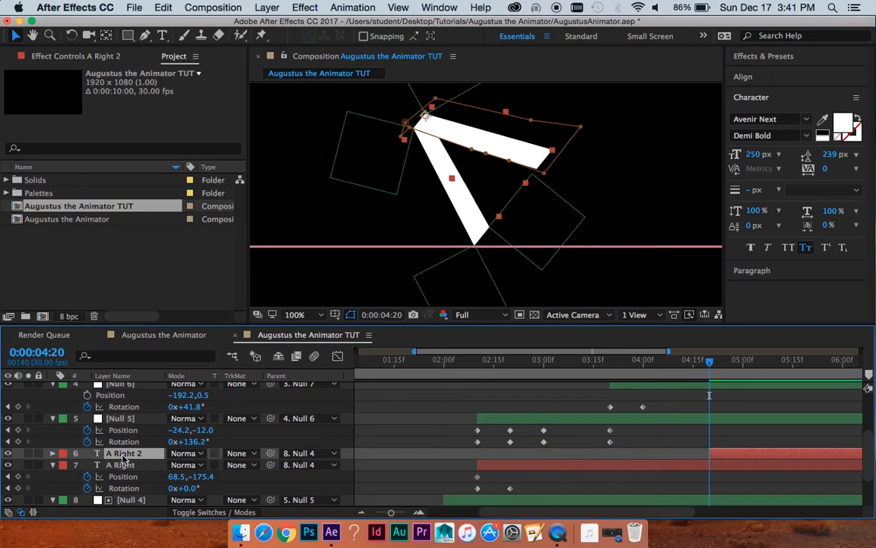
Rename the A Right 2 layer as "A Bridge"
key("Return")
type("Bridge")
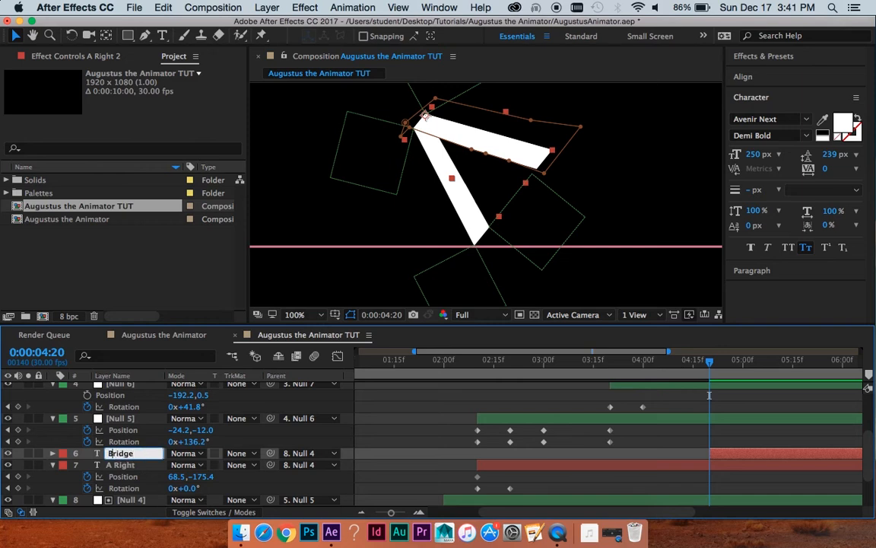
type("A")
key("Return")
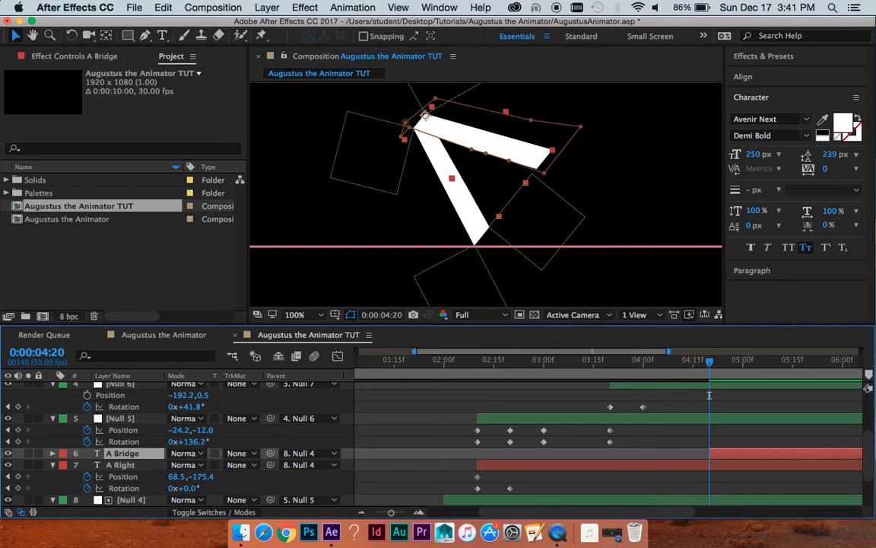
Move the outer mask points of A Bridge to the inner side of the letter so the mask reveals the A's crossbar
scroll(517, 156, "up", 2)
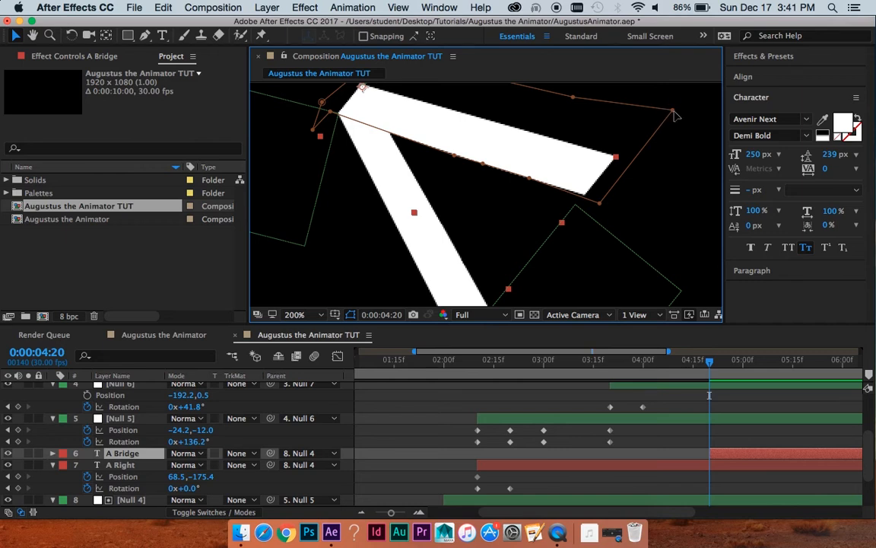
left_click(673, 111)
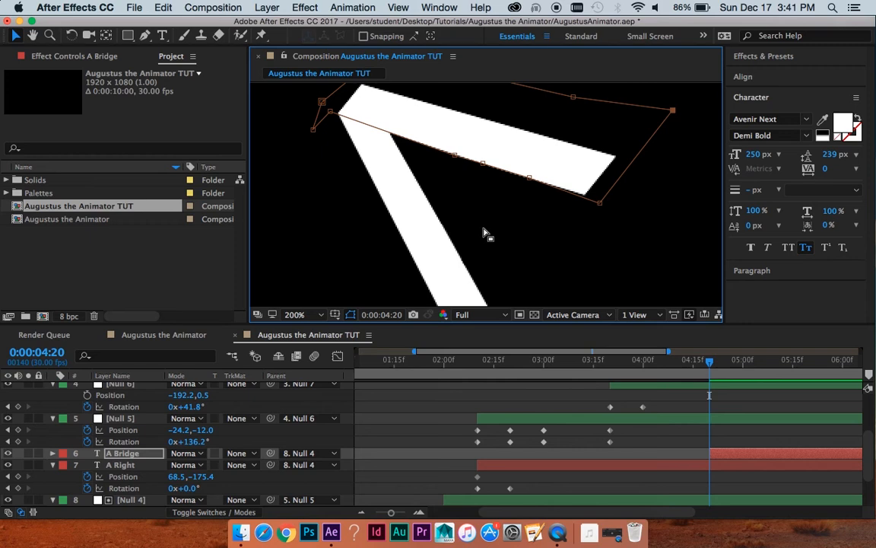
scroll(505, 180, "up", 3)
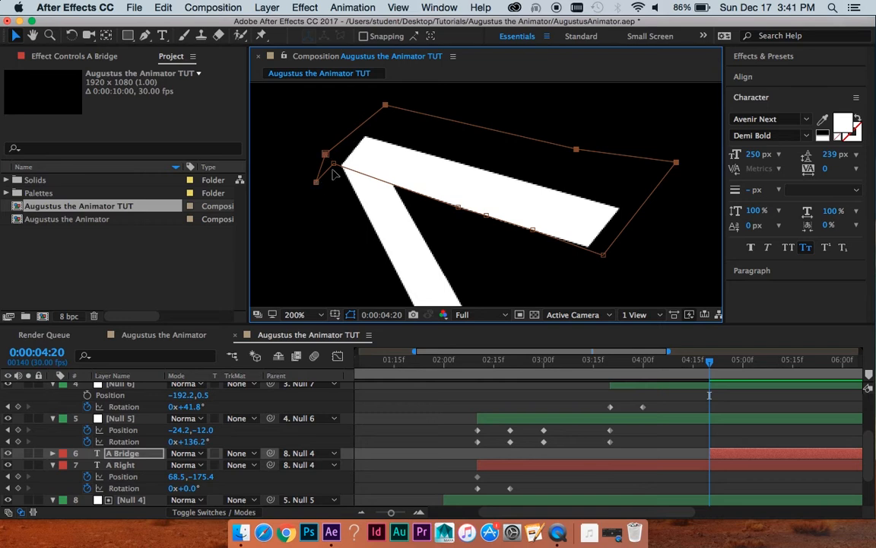
left_click_drag(386, 108, 329, 252)
scroll(515, 121, "down", 4)
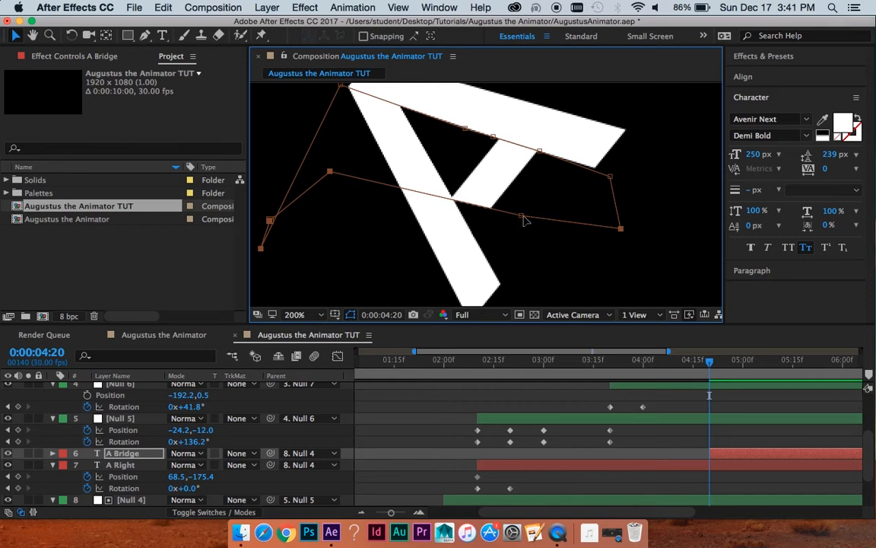
Place a mask point of A Bridge exactly where the crossbar's lower edge meets the A's left leg
left_click_drag(523, 218, 569, 62)
key("period")
key("period")
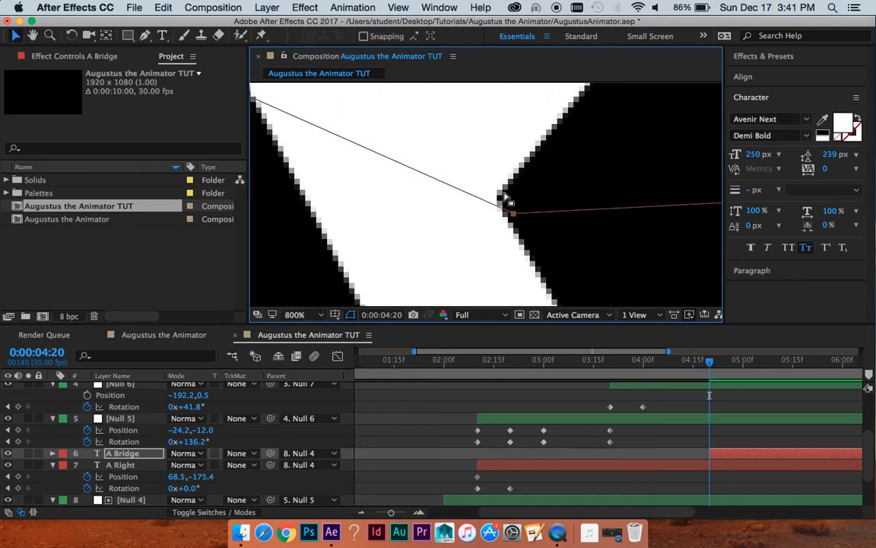
left_click_drag(512, 217, 503, 212)
key("comma")
key("comma")
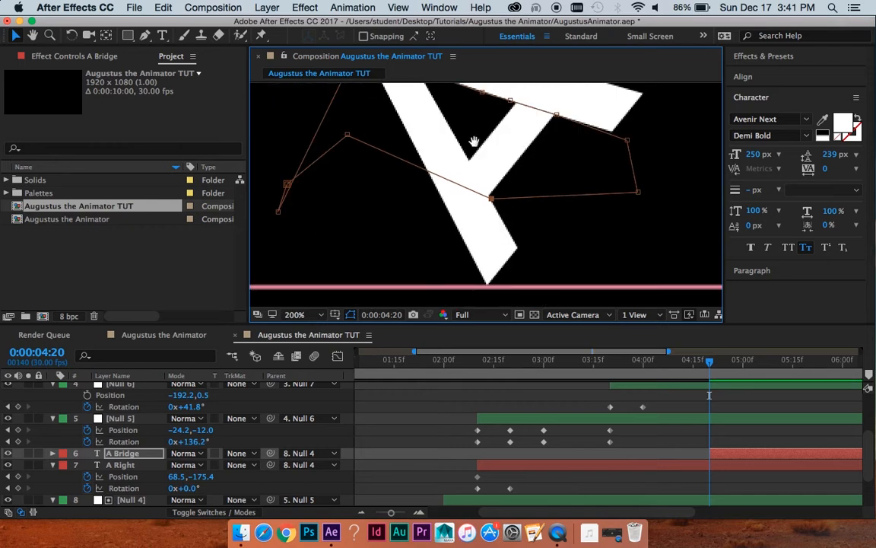
Place another A Bridge mask point at the inner corner where the crossbar's upper edge meets the left leg
left_click_drag(474, 141, 491, 219)
left_click_drag(366, 213, 477, 225)
key("period")
left_click_drag(566, 170, 475, 205)
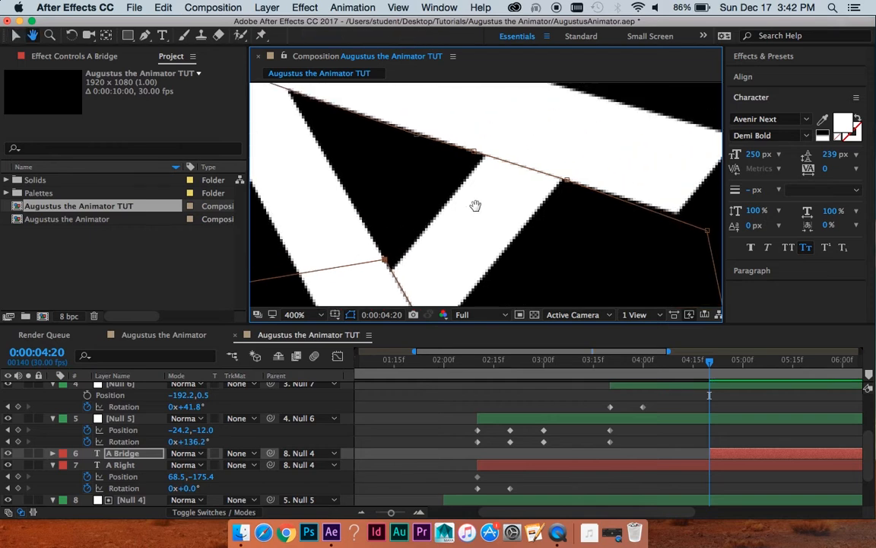
key("comma")
key("period")
key("period")
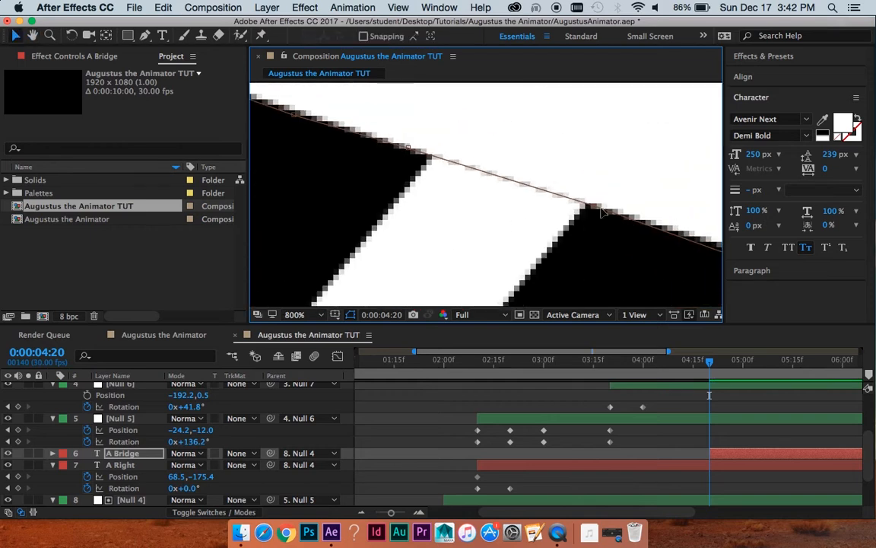
Delete the surplus mask points of A Bridge, keeping only the four around the crossbar's corners
key("comma")
key("comma")
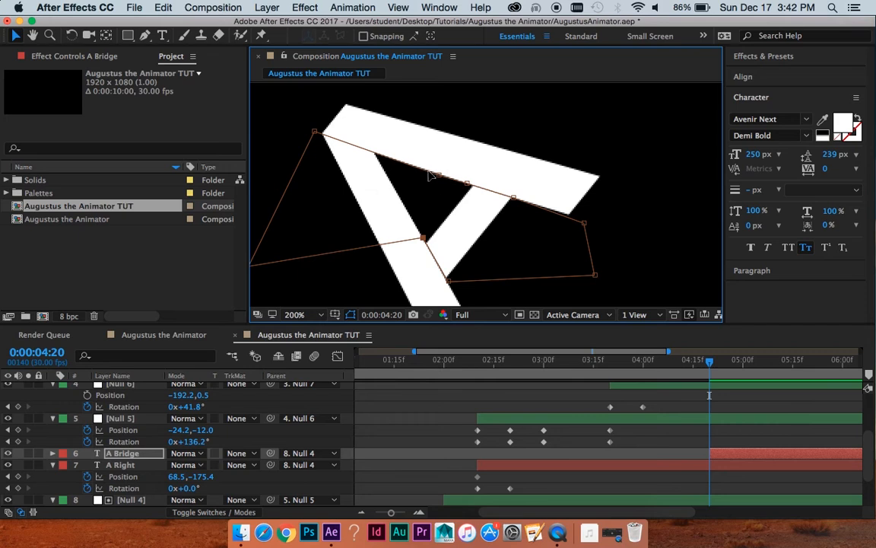
key("Delete")
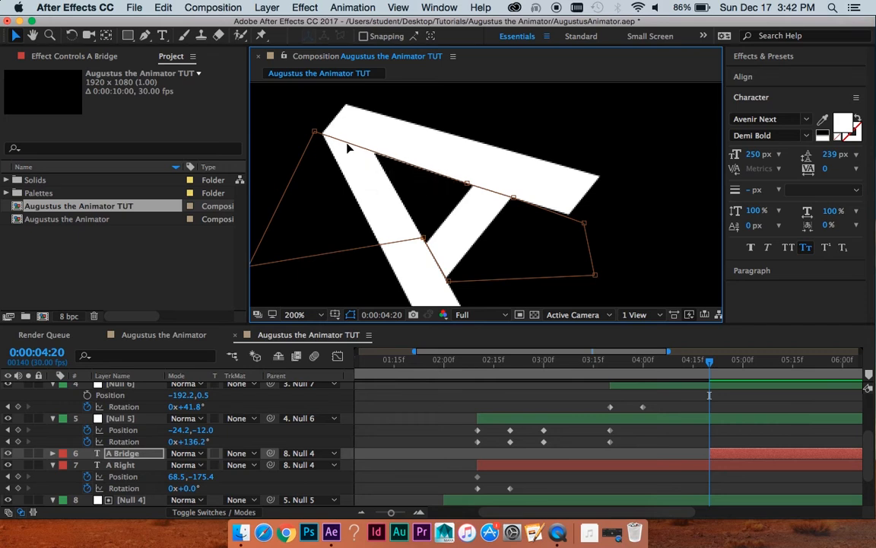
left_click(314, 133)
key("Delete")
left_click(585, 222)
key("Delete")
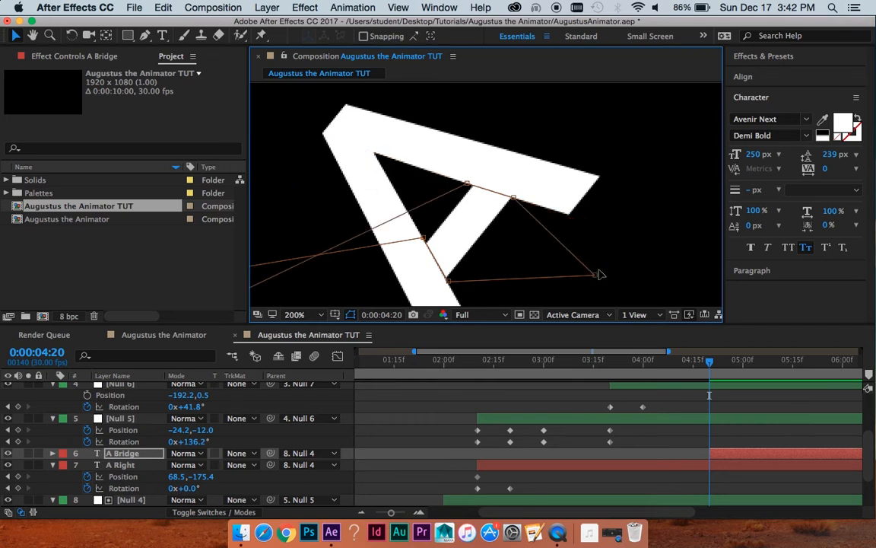
left_click_drag(394, 229, 568, 172)
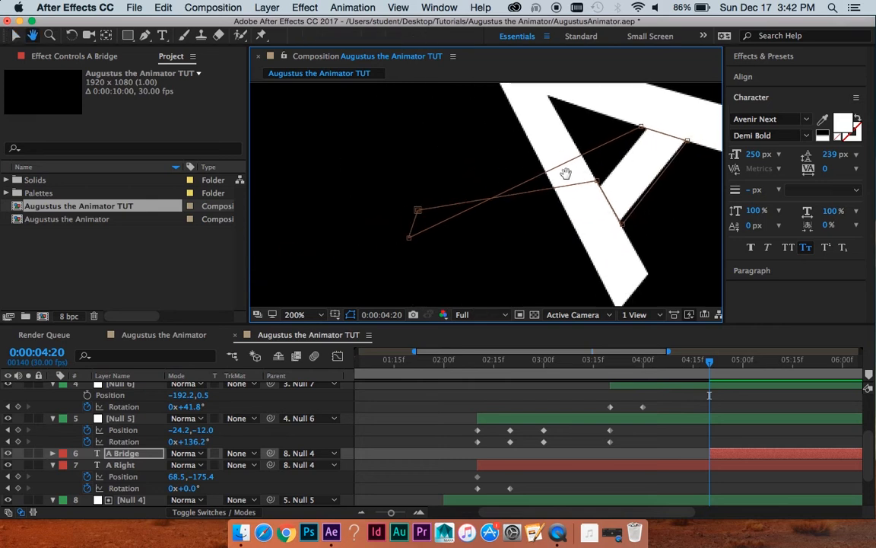
left_click_drag(372, 198, 436, 270)
key("Delete")
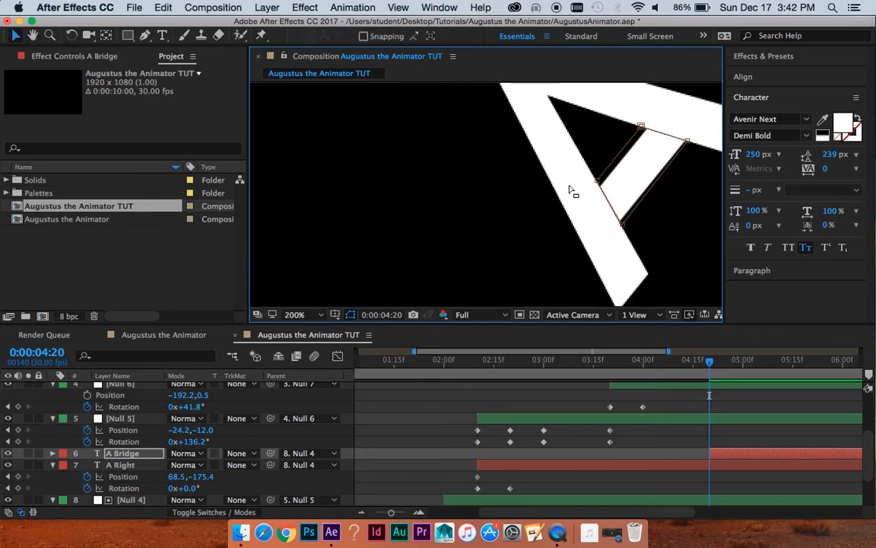
Solo the A Bridge layer and deselect it to show the masked crossbar alone
key("period")
left_click_drag(651, 160, 354, 195)
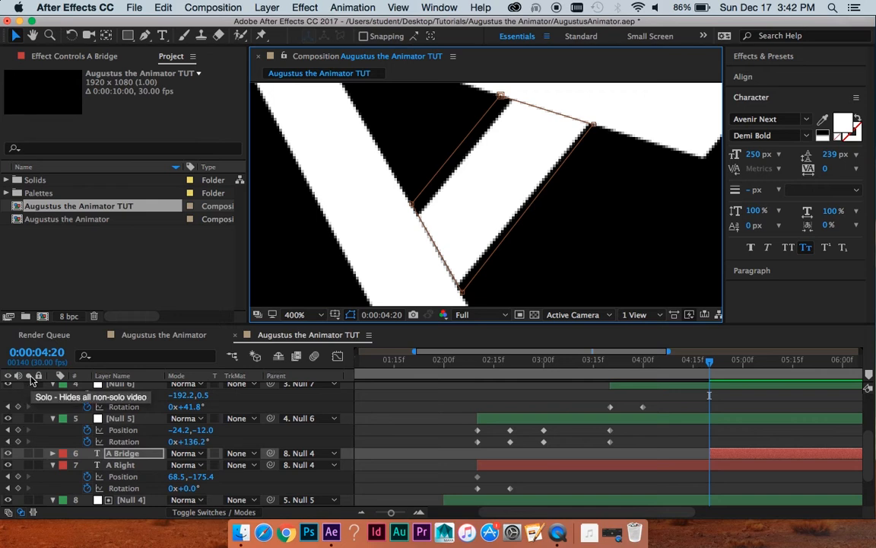
left_click(29, 454)
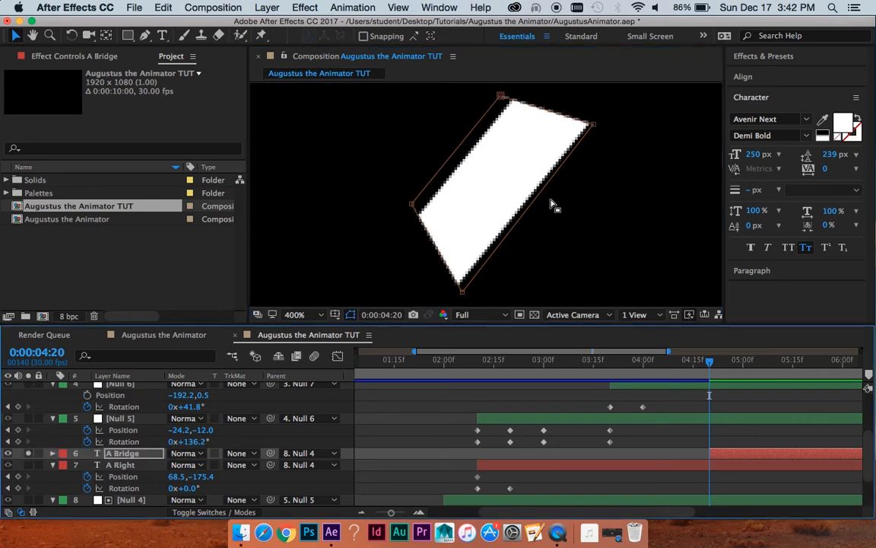
left_click(628, 246)
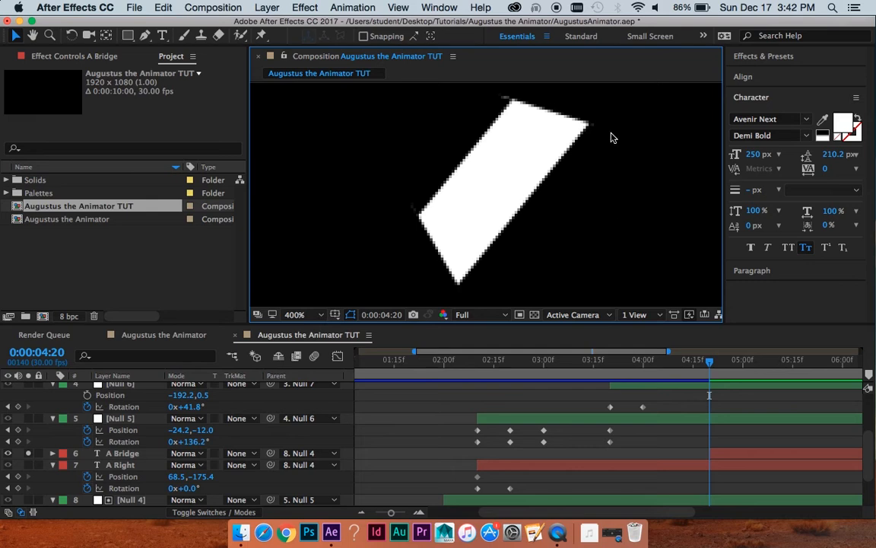
Check the masked crossbar's corner points at the right leg and turn off solo for A Bridge
key("period")
key("space")
left_click_drag(520, 112, 508, 233)
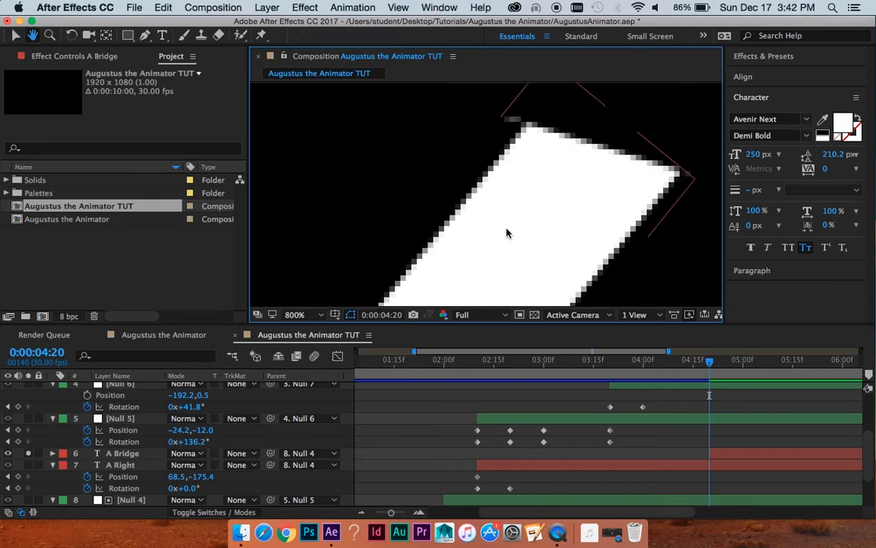
left_click(508, 232)
key("g")
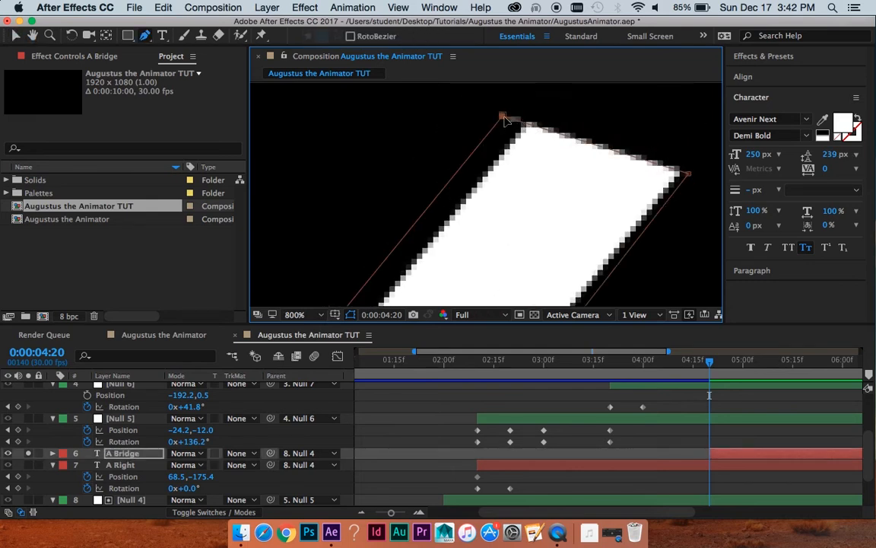
key("comma")
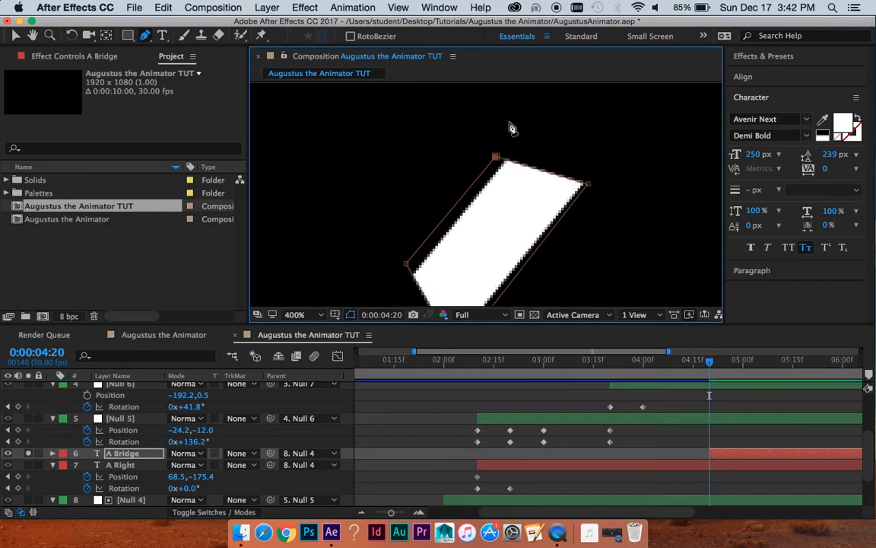
key("v")
key("comma")
left_click(620, 232)
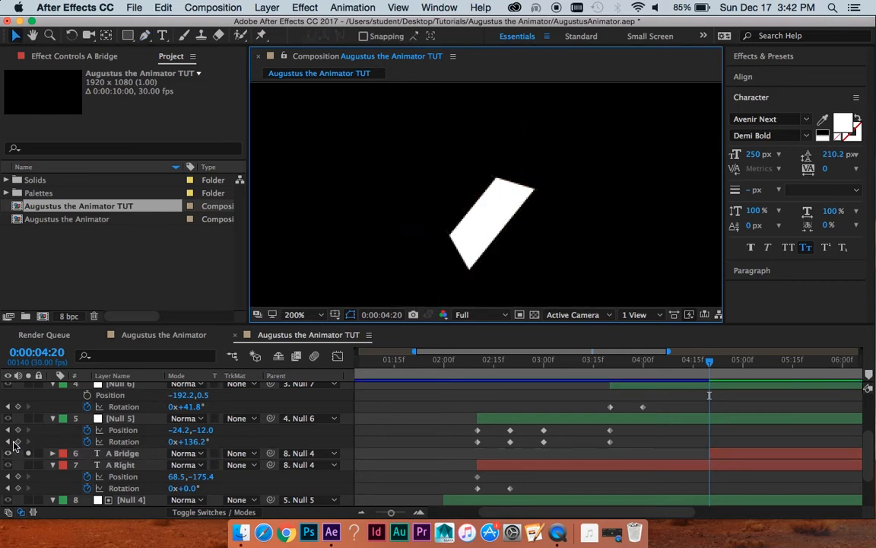
left_click(28, 454)
key("comma")
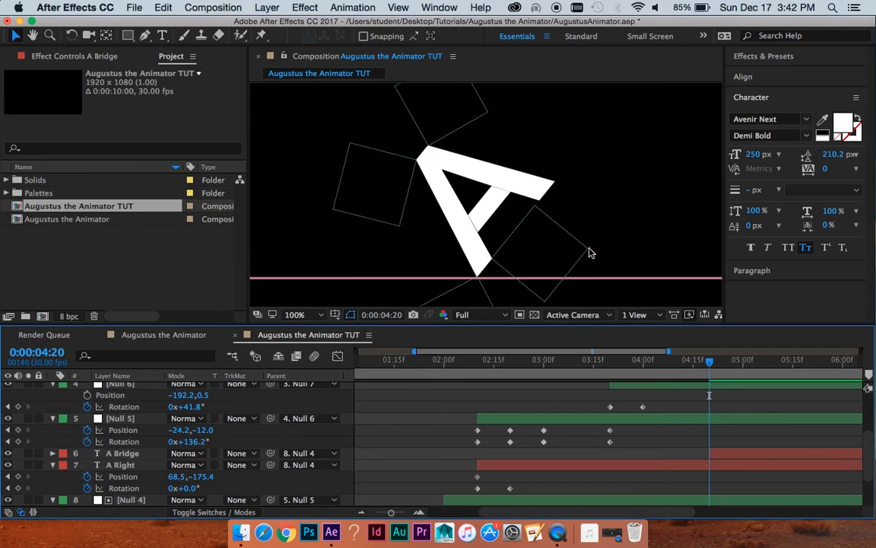
Move the two A Bridge mask points at the A's right leg exactly onto the crossbar's corners
left_click(496, 204)
key("period")
key("period")
key("space")
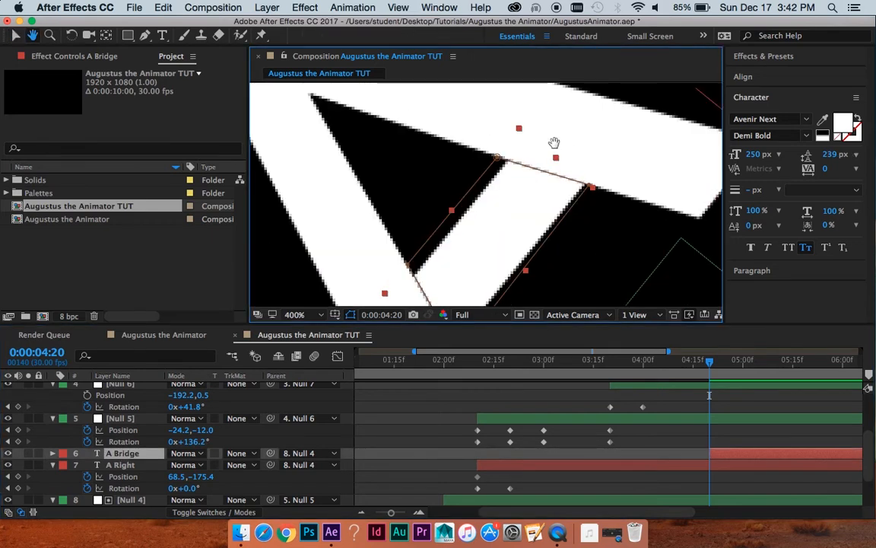
left_click_drag(554, 142, 525, 170)
key("period")
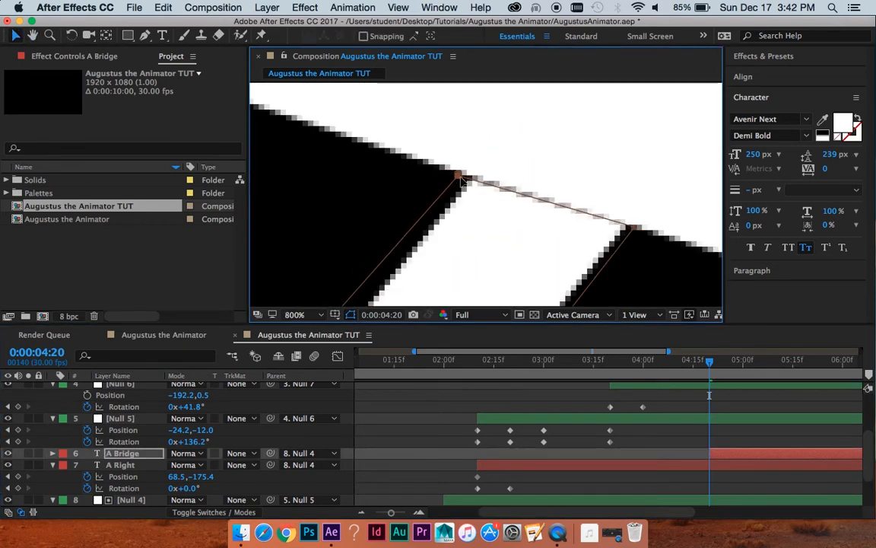
left_click_drag(461, 181, 473, 175)
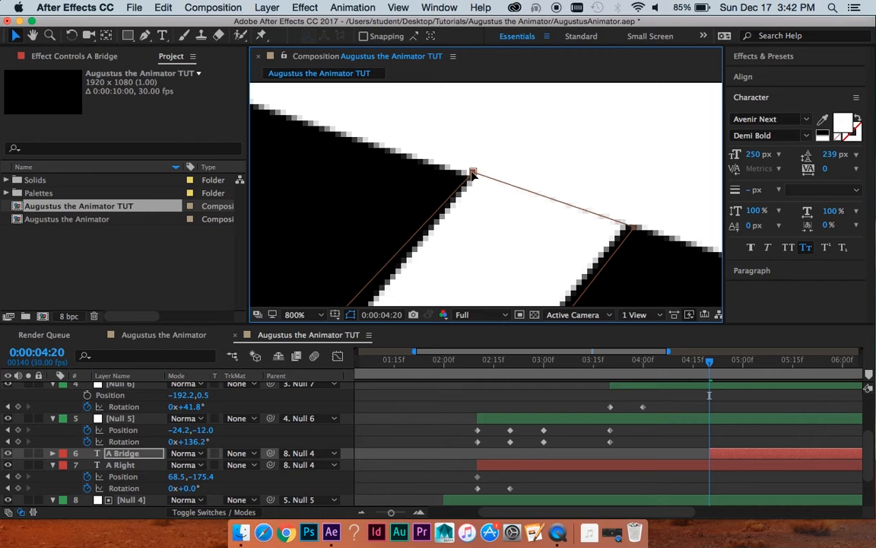
left_click_drag(633, 228, 635, 224)
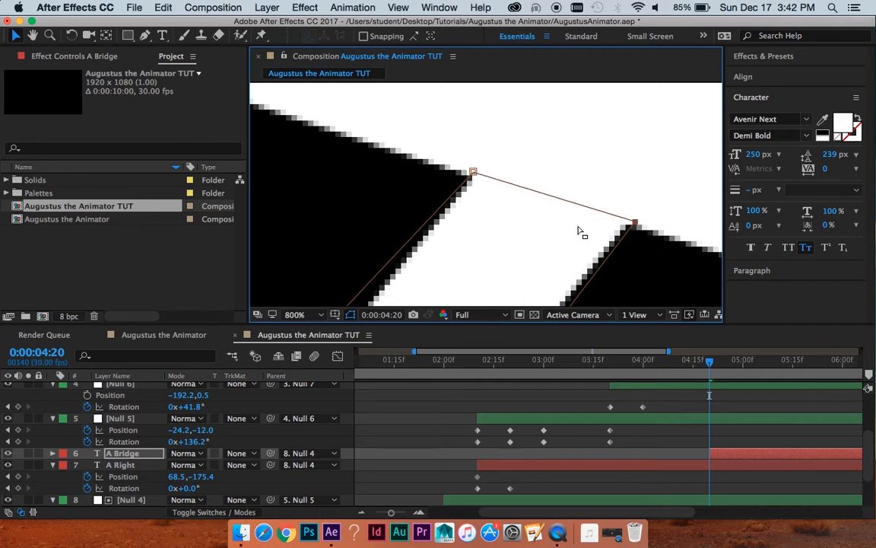
Tighten the two A Bridge mask points at the A's left leg onto the crossbar's corners and deselect the layer
left_click_drag(541, 225, 598, 104)
left_click_drag(506, 300, 580, 113)
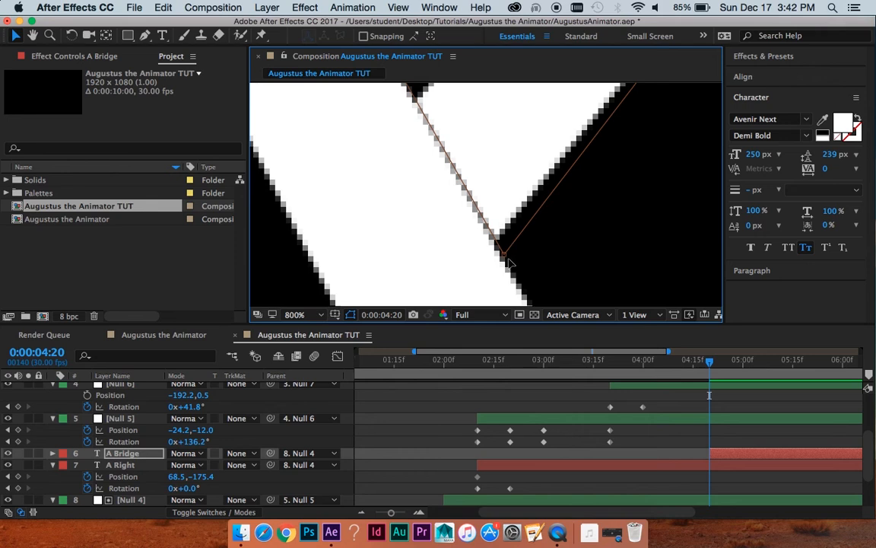
left_click_drag(506, 255, 493, 247)
left_click_drag(414, 107, 544, 197)
key("comma")
key("comma")
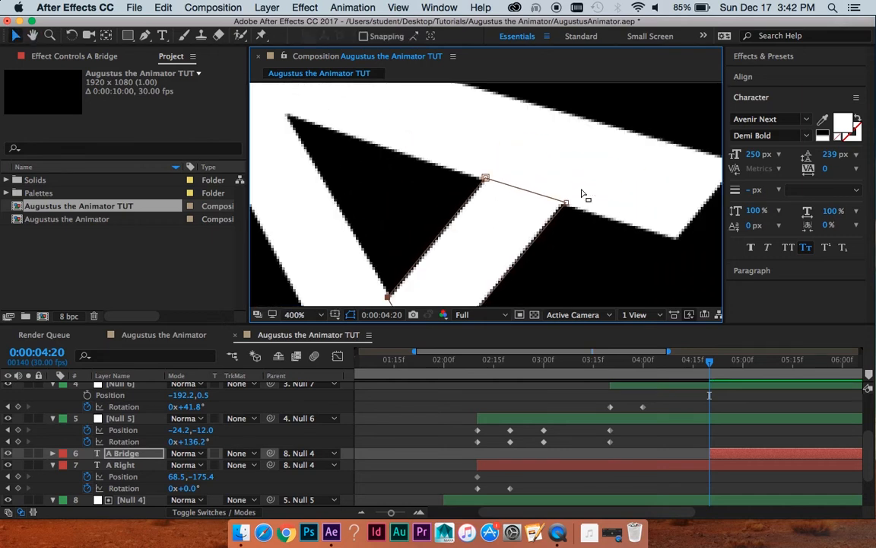
left_click(599, 392)
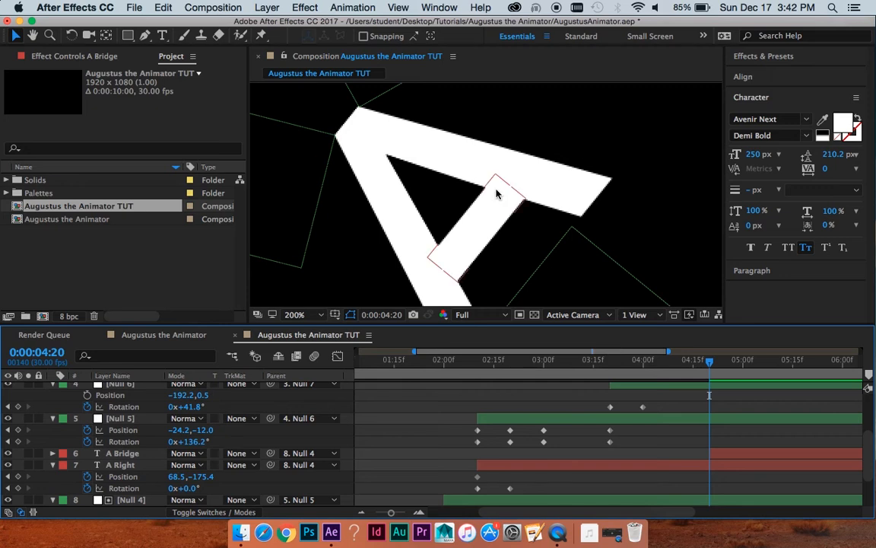
Reveal the keyframes of A Bridge and delete all its Position and Rotation keyframes
left_click(509, 213)
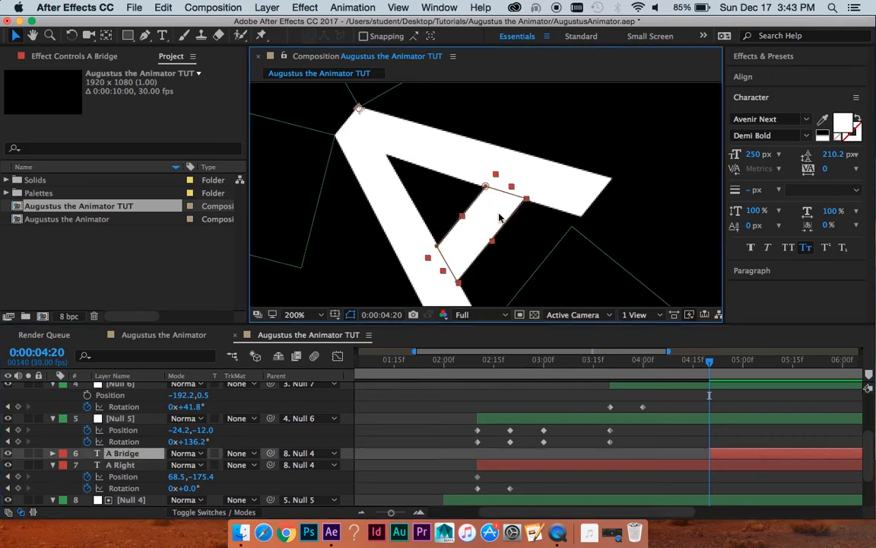
scroll(501, 218, "down", 2)
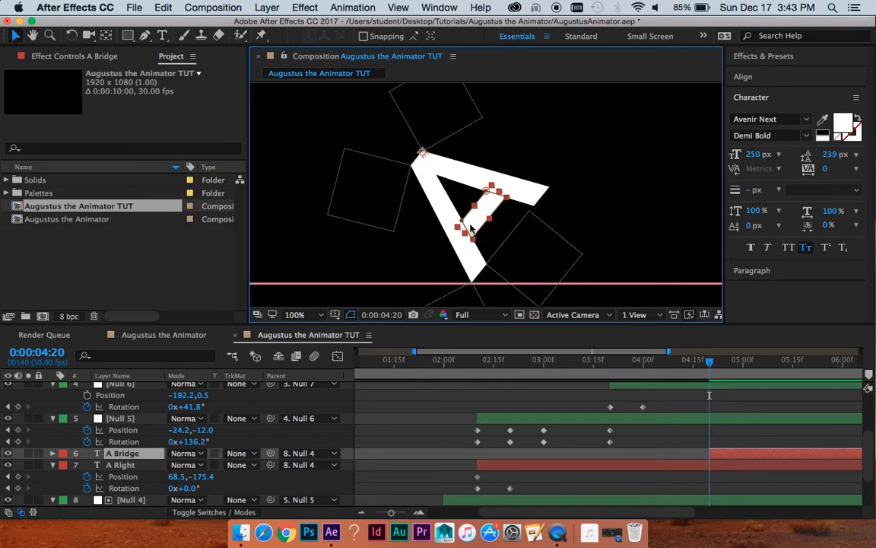
left_click(737, 455)
key("u")
scroll(737, 455, "down", 1)
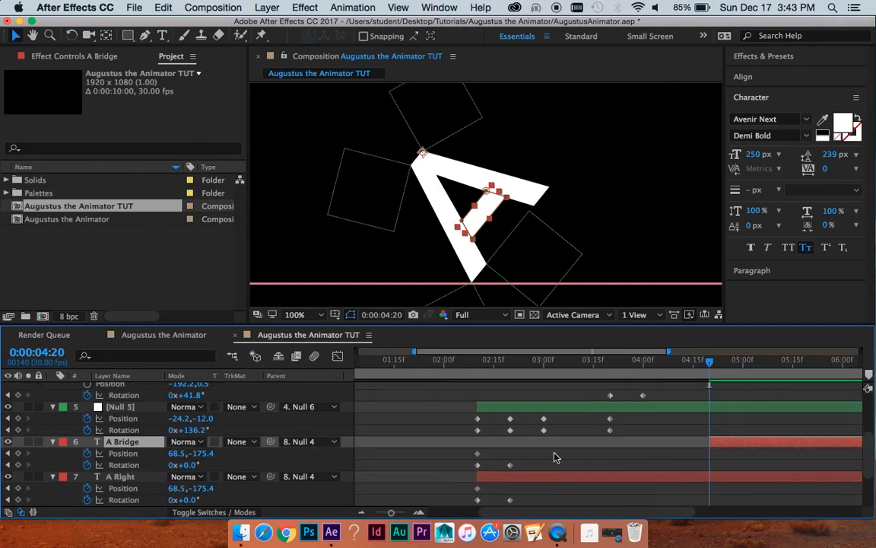
left_click_drag(554, 458, 470, 471)
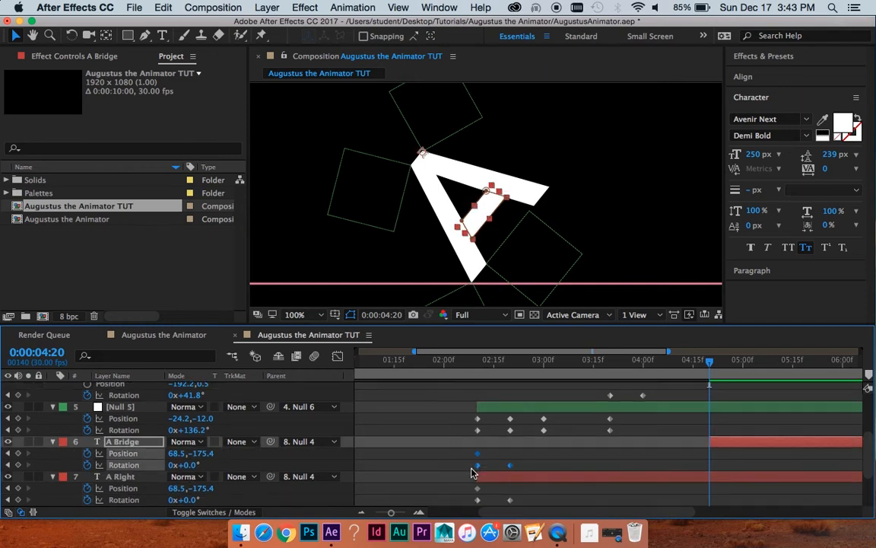
key("Delete")
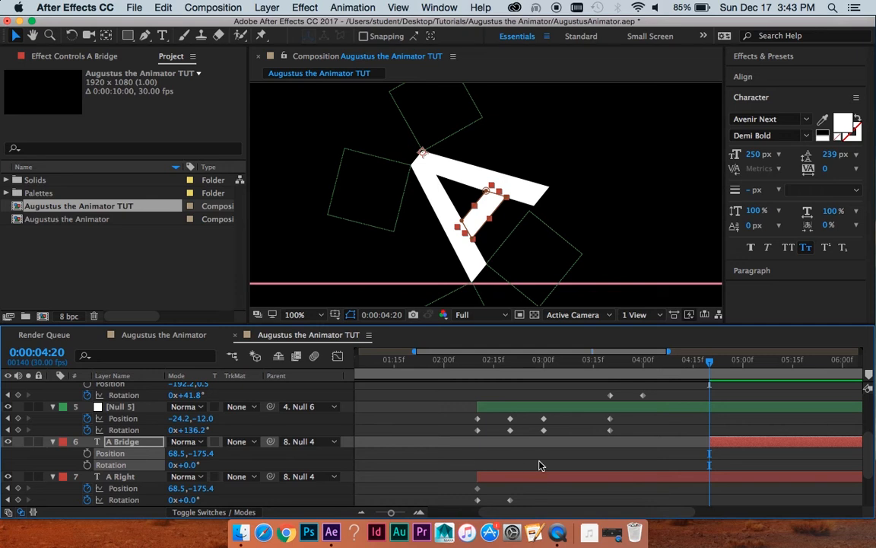
Enable Position and Rotation keyframing for A Bridge at 0:00:04:20
left_click(525, 446)
left_click(87, 454)
left_click(87, 454)
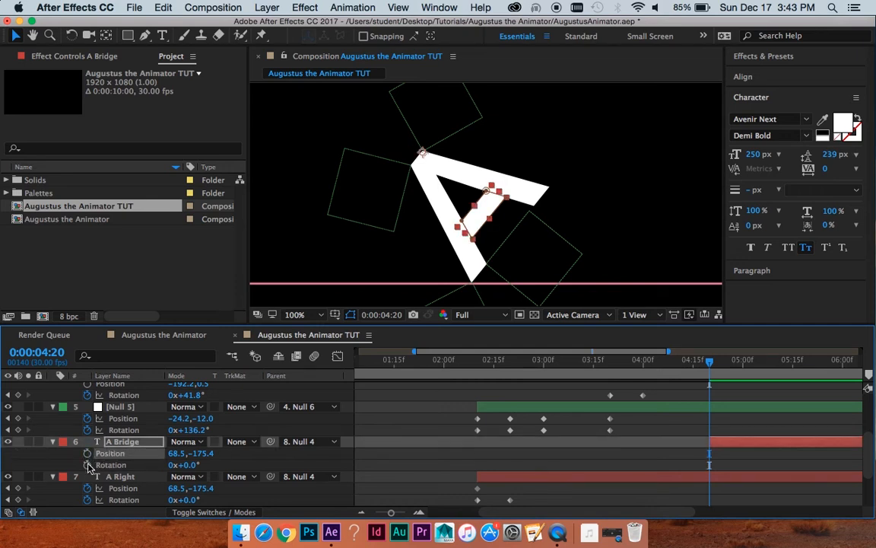
left_click(87, 465)
left_click(87, 454)
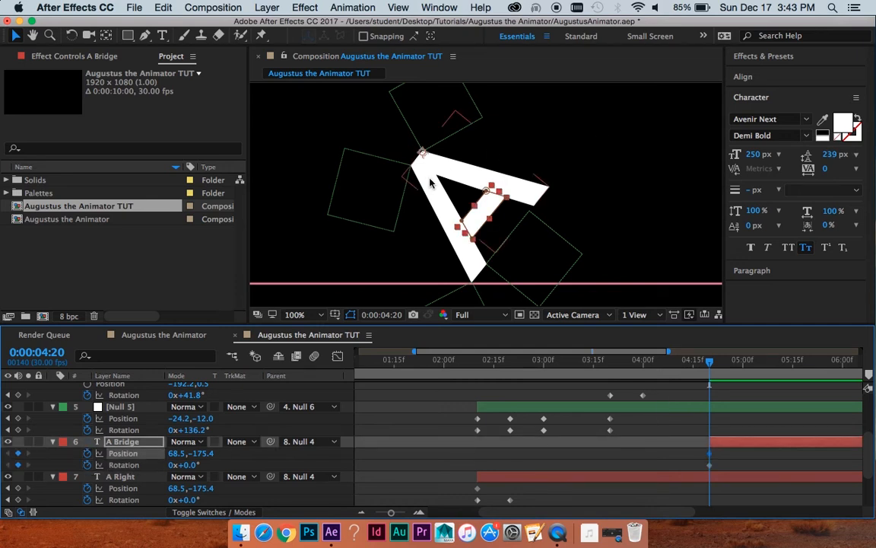
Move the anchor point of A Bridge to the corner where the crossbar's lower edge meets the right leg
key("y")
left_click_drag(423, 152, 563, 204)
key("period")
key("period")
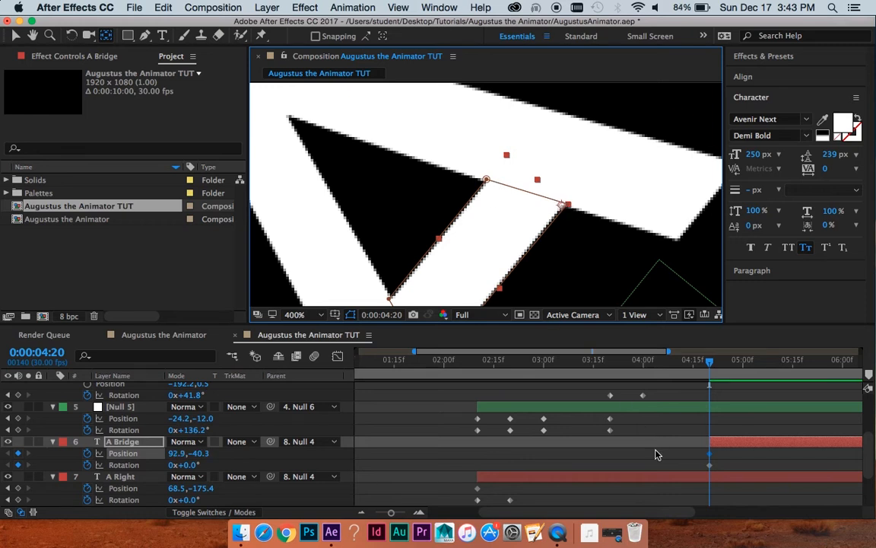
left_click(734, 446)
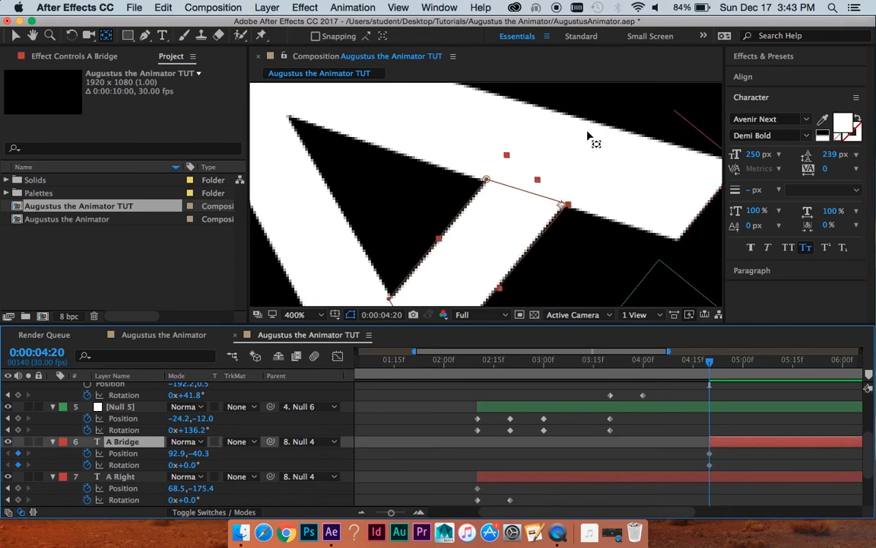
scroll(558, 160, "down", 2)
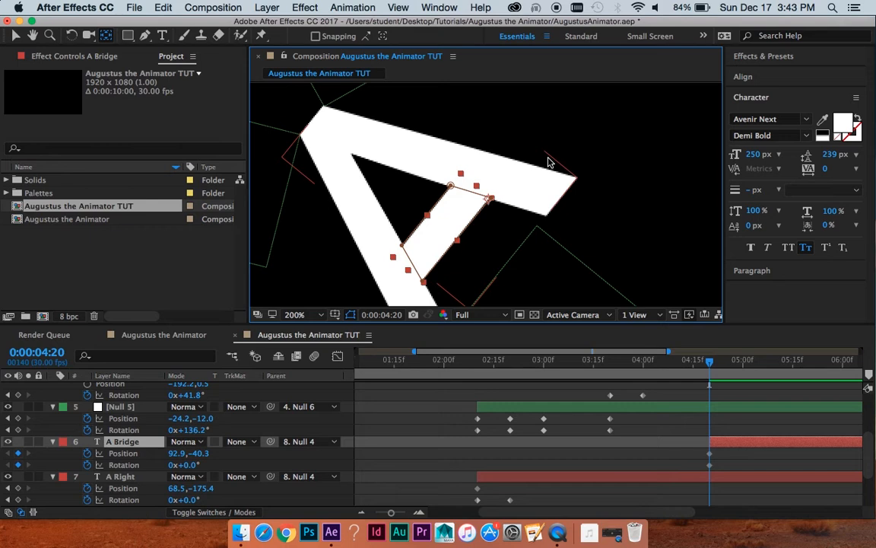
Add a Rotation keyframe at 0:00:05:10 to hold the final angle of A Bridge
key("shift+Page_Down")
key("shift+Page_Down")
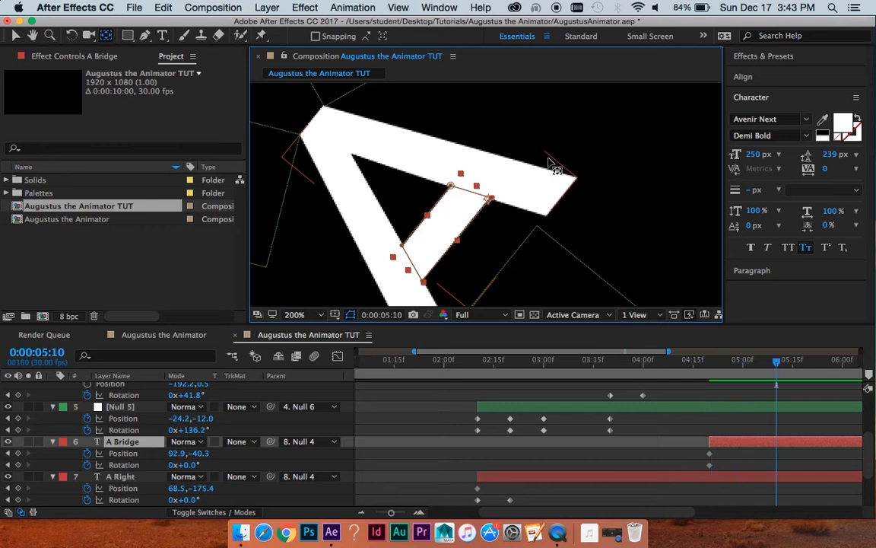
left_click(19, 465)
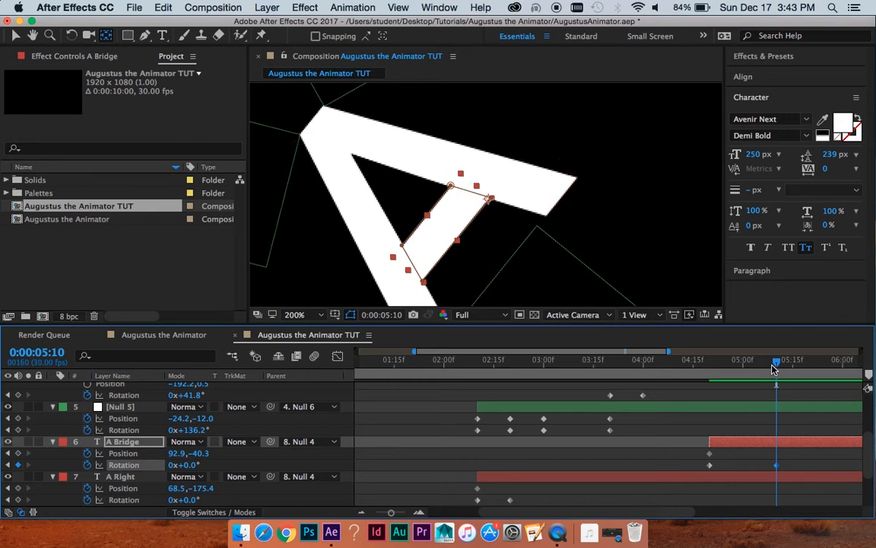
Set the A Bridge rotation at 0:00:04:20 to 69.6° so the crossbar folds into the right leg
key("shift+Page_Up")
key("shift+Page_Up")
left_click(710, 465)
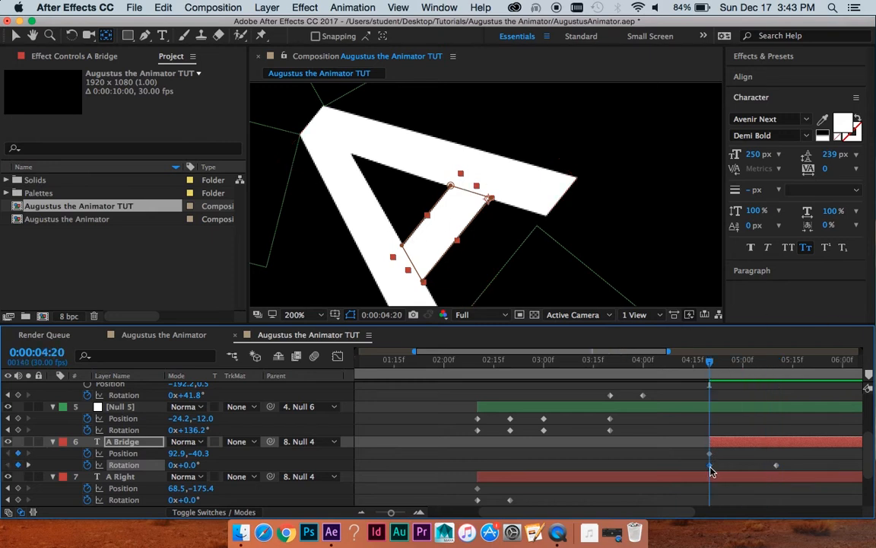
left_click_drag(189, 465, 68, 424)
left_click(623, 464)
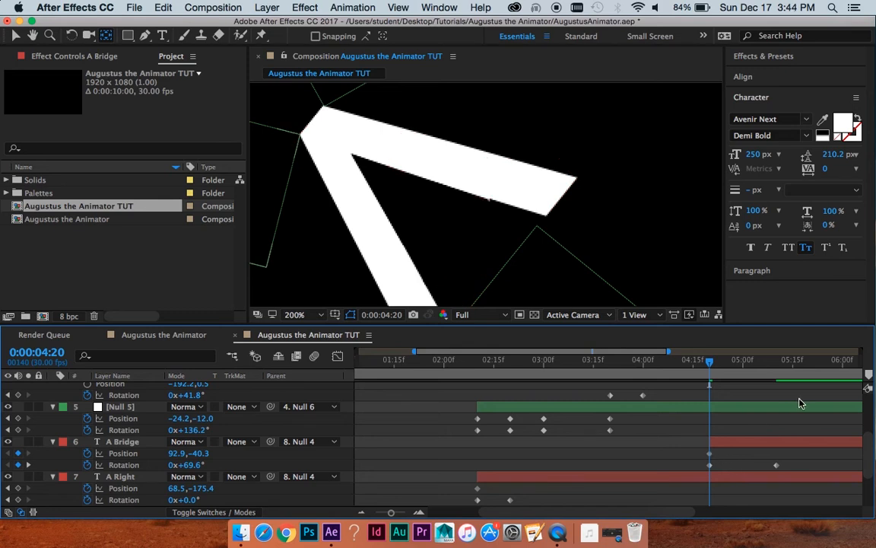
Add a Position keyframe for A Bridge at 0:00:04:23, three frames after its first one
key("Page_Down")
key("Page_Down")
key("Page_Down")
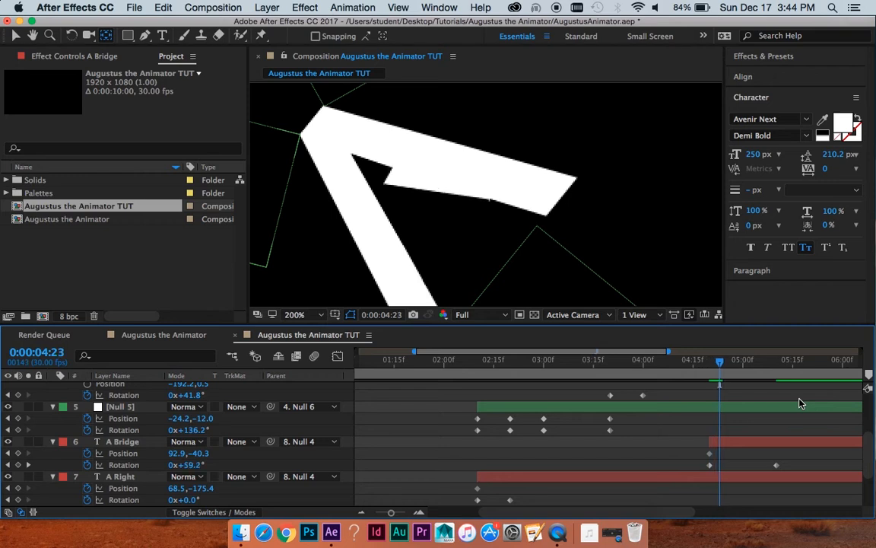
left_click(18, 453)
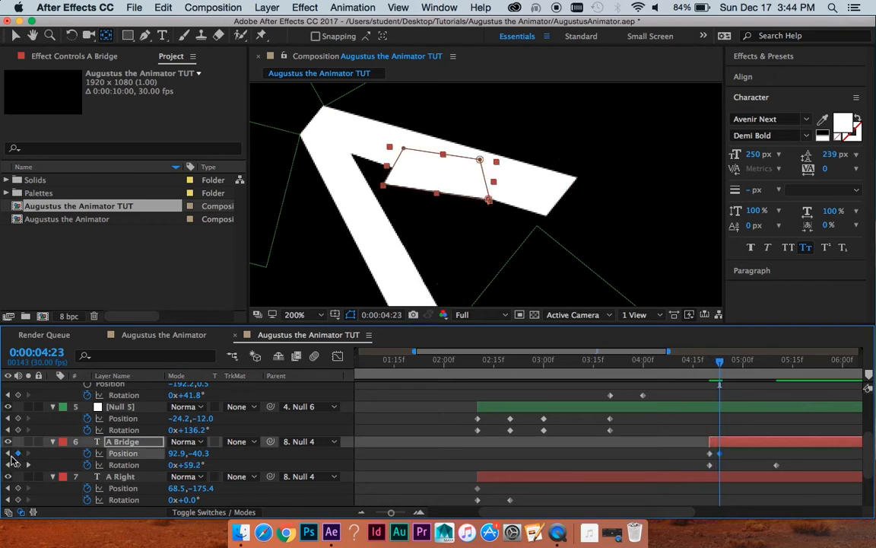
Nudge A Bridge to position 94.2, -40.5 at 0:00:04:20 so it hides fully inside the right leg
left_click(11, 455)
key("period")
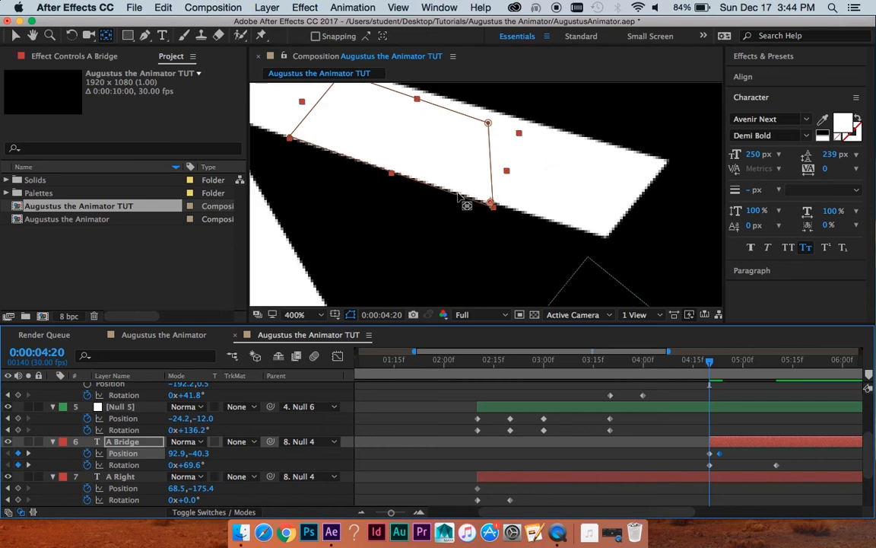
key("v")
key("period")
left_click_drag(485, 177, 488, 170)
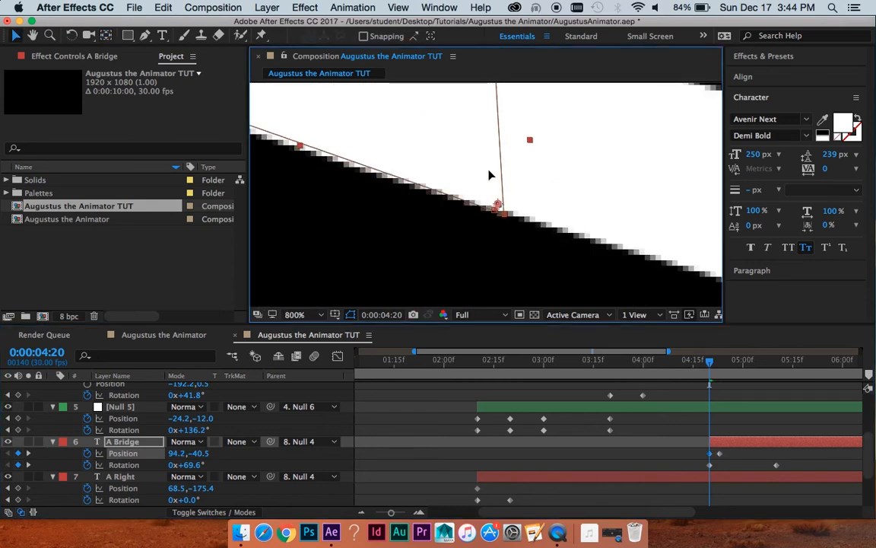
key("comma")
key("comma")
left_click(651, 455)
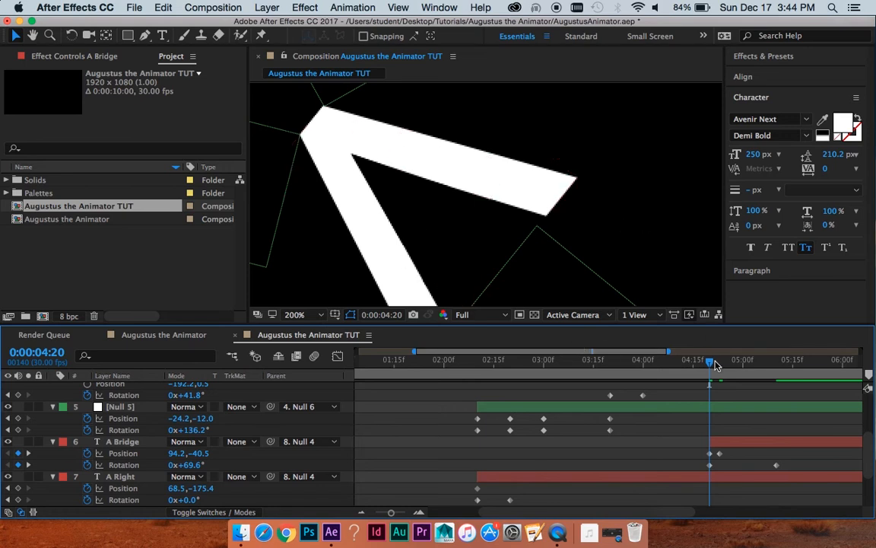
Preview the crossbar swinging out from 0:00:04:15, and return to 0:00:05:10 with the whole A in view
left_click_drag(715, 365, 699, 366)
key("space")
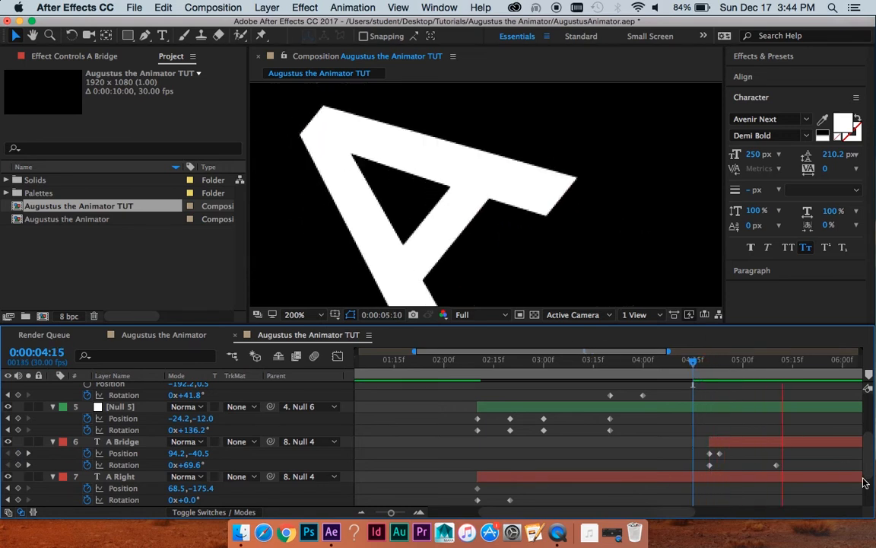
key("space")
key("comma")
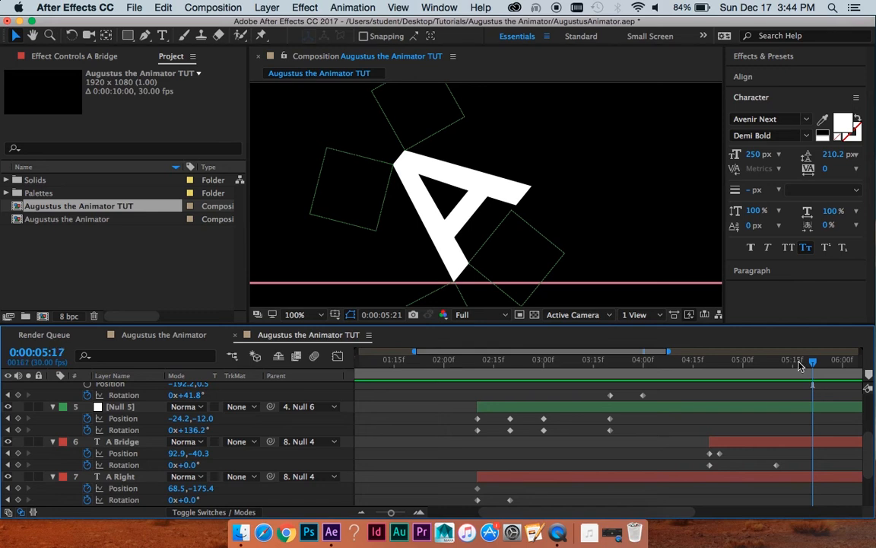
left_click_drag(799, 367, 777, 375)
key("comma")
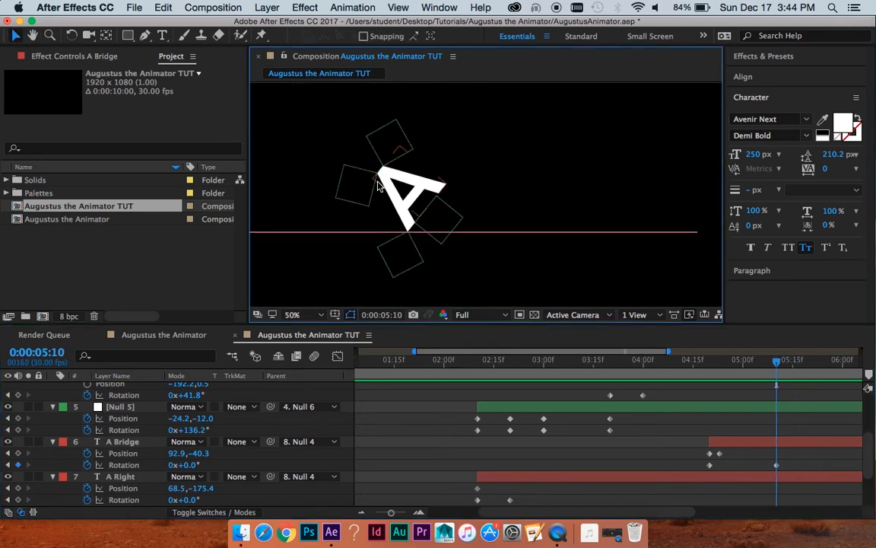
left_click(803, 448)
key("super+shift+a")
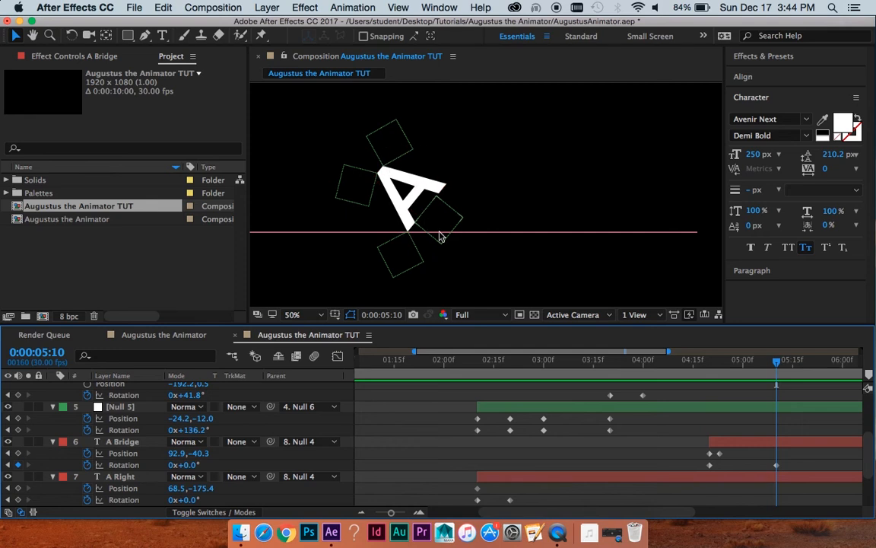
Add a Rotation keyframe for Null 7 at 0:00:05:10 so its current angle holds until then
left_click(414, 264)
scroll(815, 433, "up", 5)
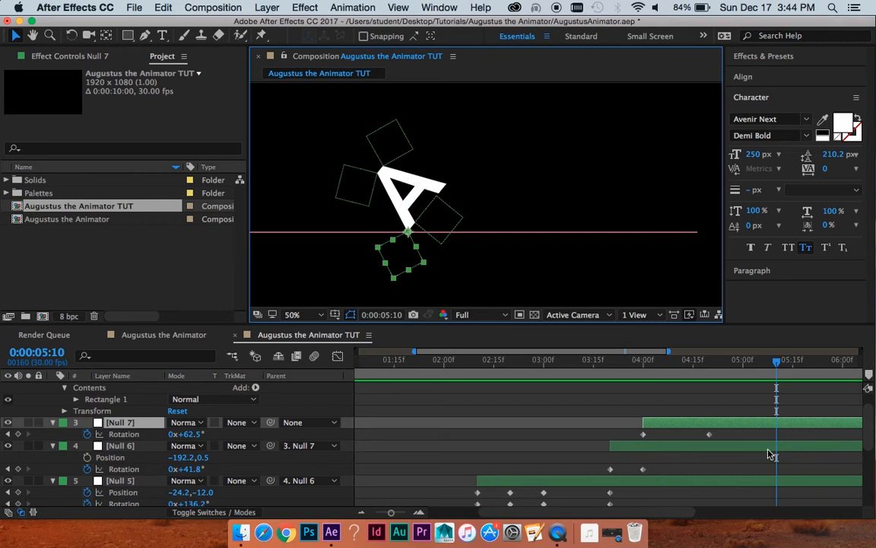
scroll(782, 420, "down", 3)
scroll(784, 421, "up", 1)
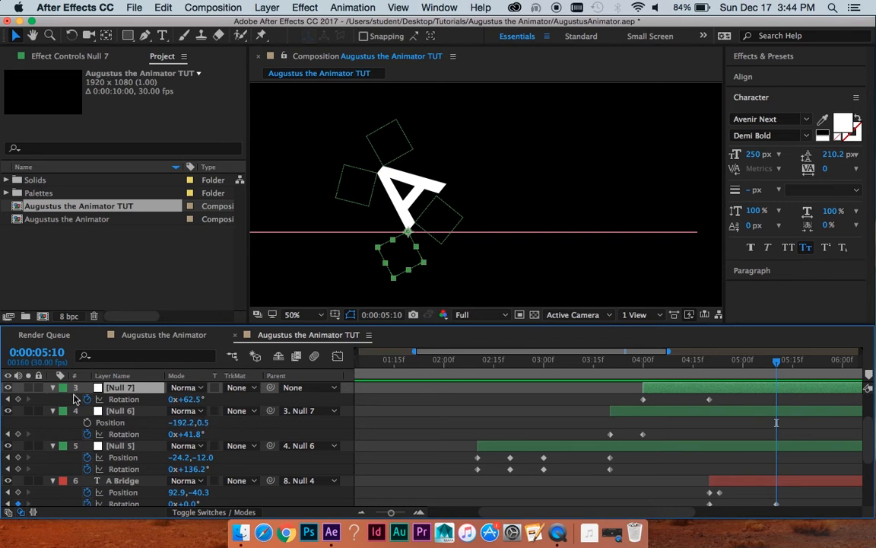
left_click(17, 399)
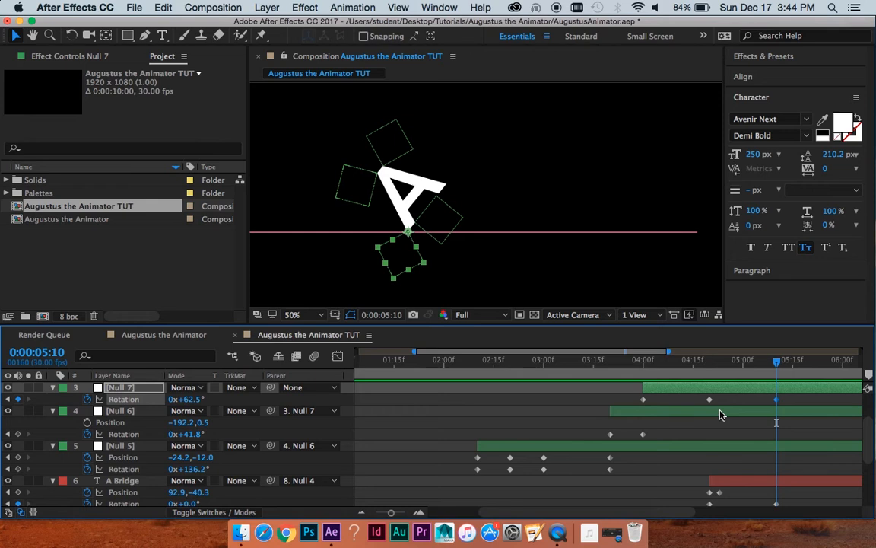
Set the Null 7 rotation to 113.4° at 0:00:06:00 so both feet of the A stand flat on the ground guide
key("space")
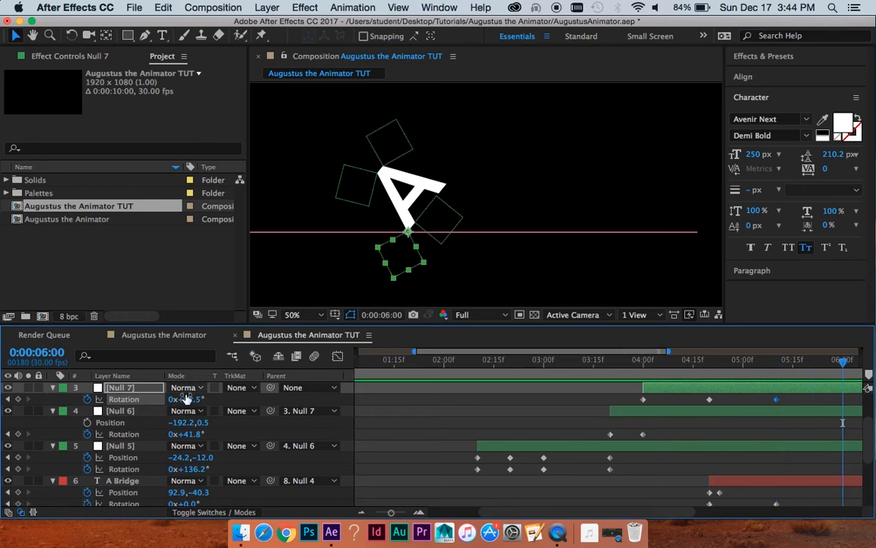
left_click_drag(186, 399, 315, 388)
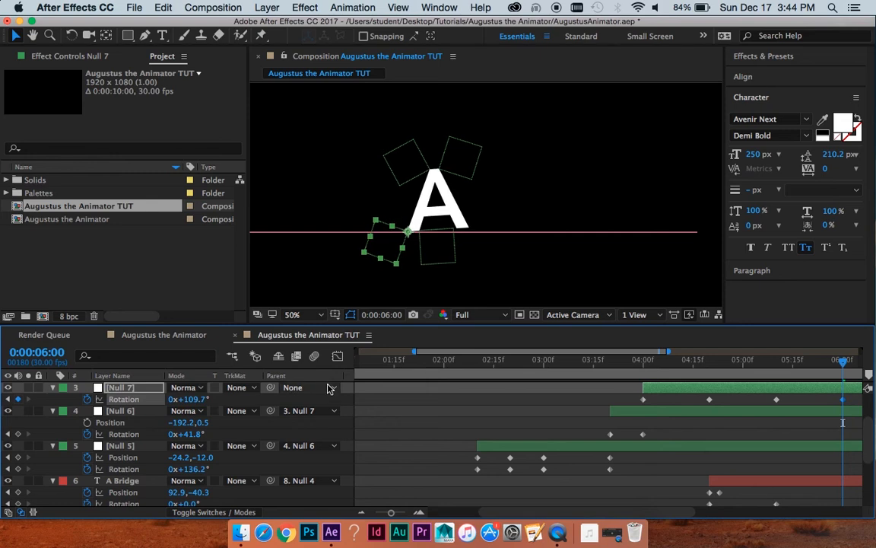
scroll(444, 188, "up", 2)
left_click_drag(359, 255, 499, 190)
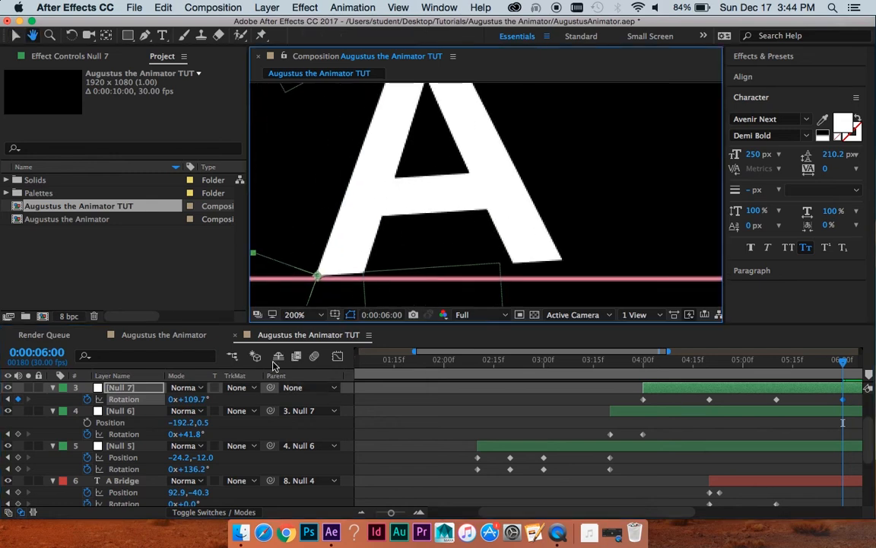
left_click_drag(424, 221, 428, 181)
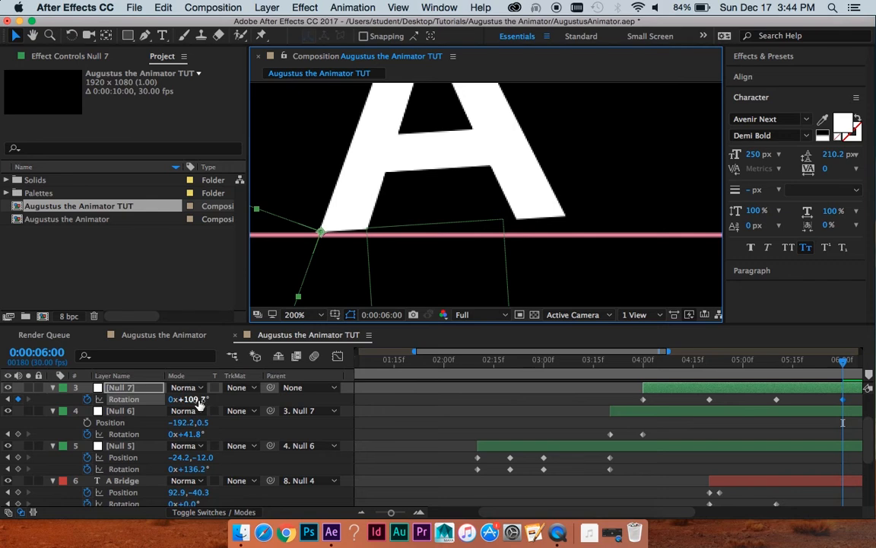
left_click_drag(211, 396, 220, 398)
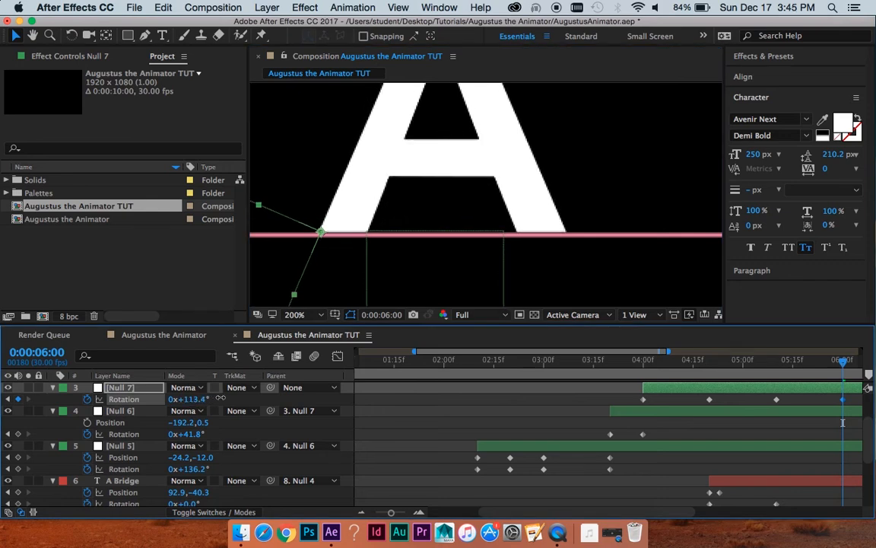
Reveal Null 7's Position and add its first keyframe at 0:00:06:00
scroll(538, 134, "down", 1)
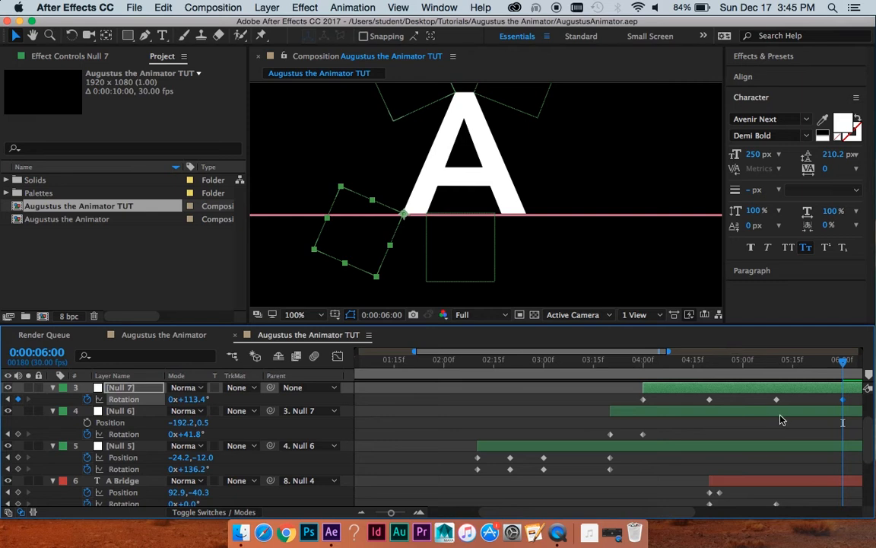
key("shift+p")
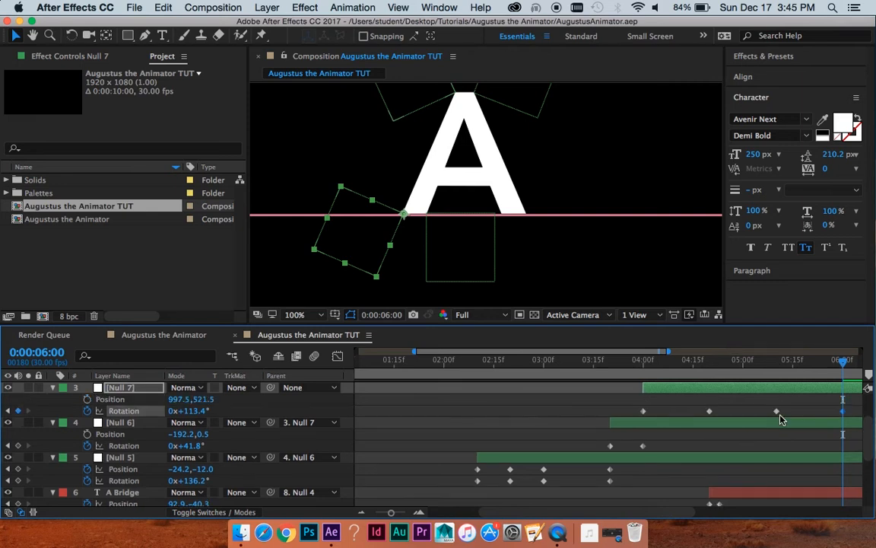
left_click(86, 399)
scroll(449, 196, "down", 3)
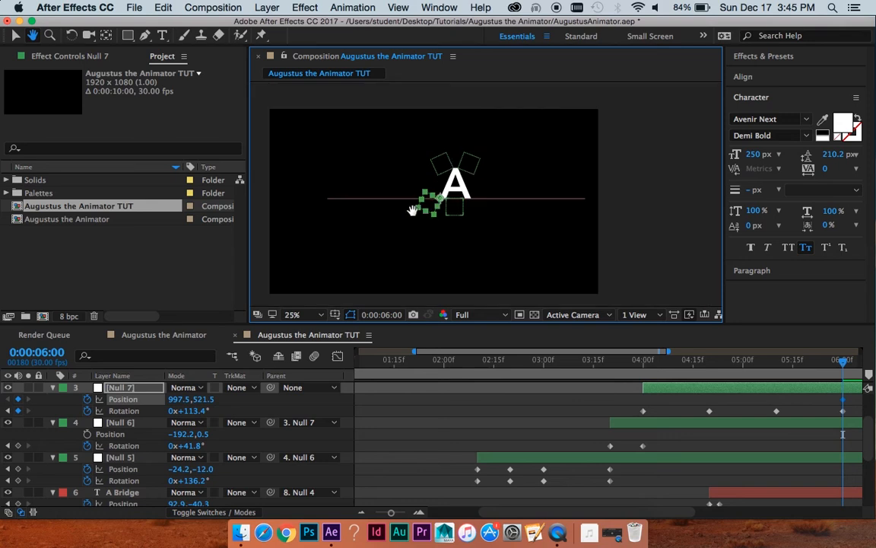
Slide the A along the ground guide by setting Null 7's Position to 340.5, 521.5 at 0:00:07:00
key("v")
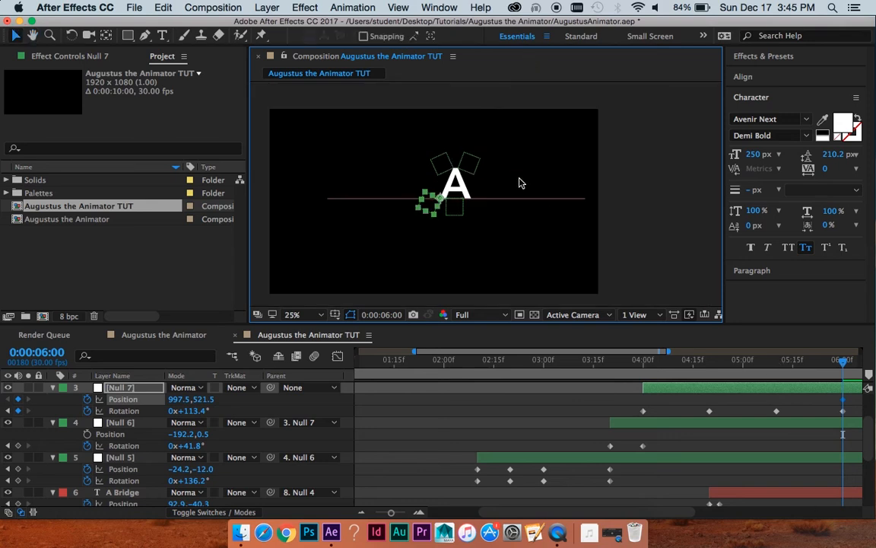
left_click_drag(537, 181, 485, 196)
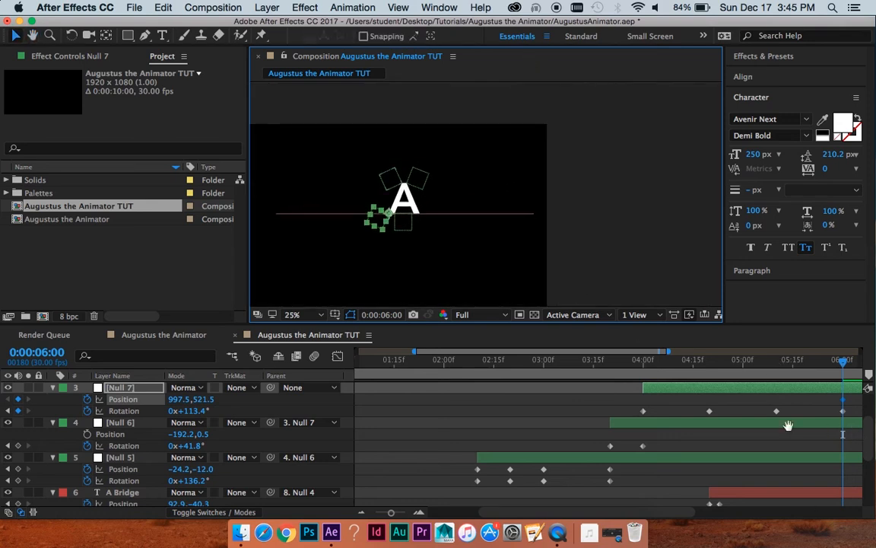
left_click_drag(789, 425, 552, 434)
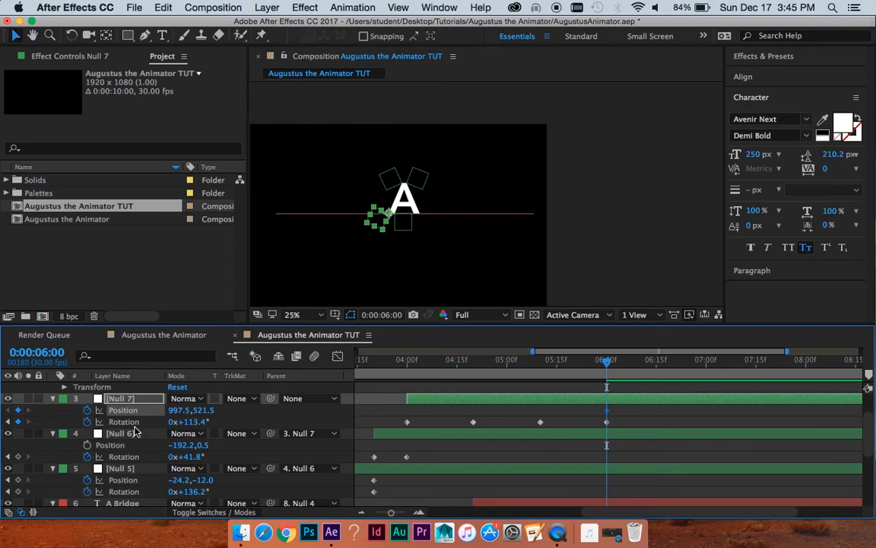
left_click_drag(329, 252, 372, 256)
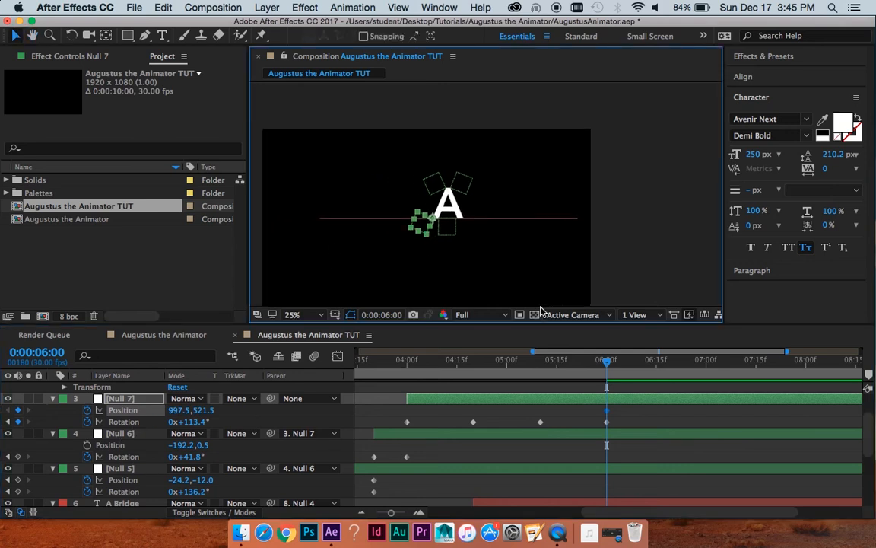
key("space")
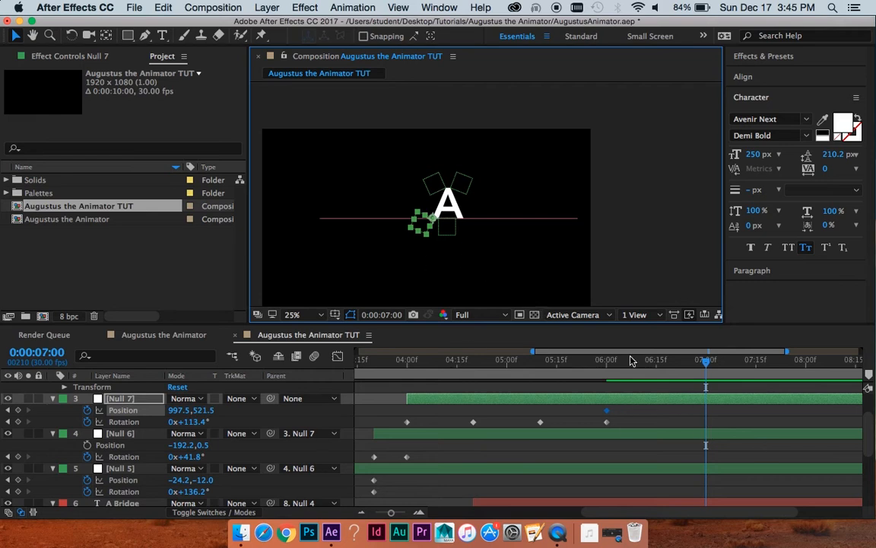
left_click_drag(176, 410, 51, 423)
scroll(334, 220, "up", 2)
scroll(518, 201, "up", 2)
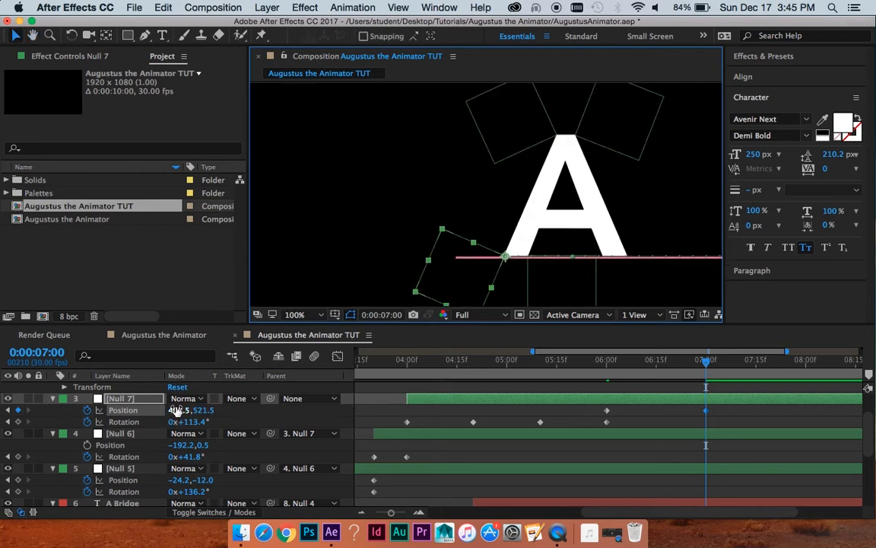
left_click_drag(169, 411, 117, 413)
scroll(558, 167, "down", 2)
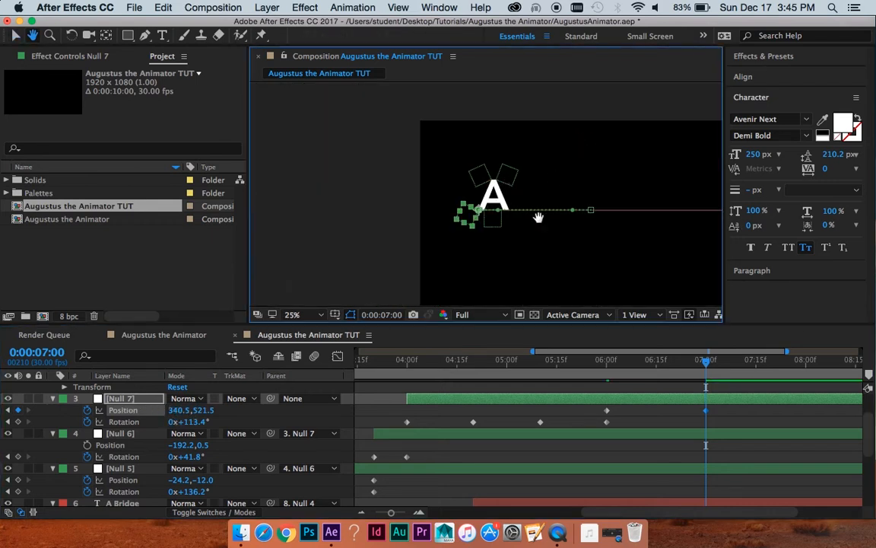
scroll(538, 217, "down", 1)
key("v")
Show the full title text layer and set Null 7's Position to 402.9, 521.5 so the A matches the title's first letter
scroll(525, 396, "down", 5)
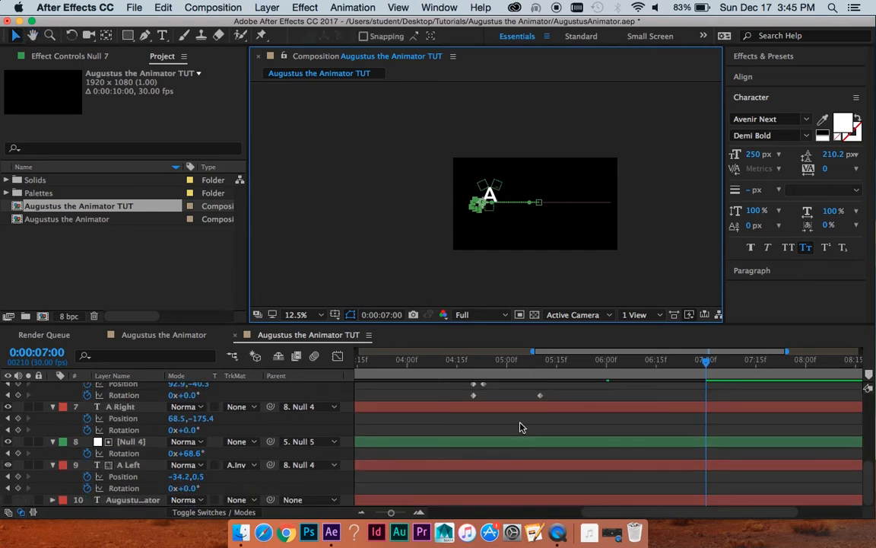
left_click(8, 499)
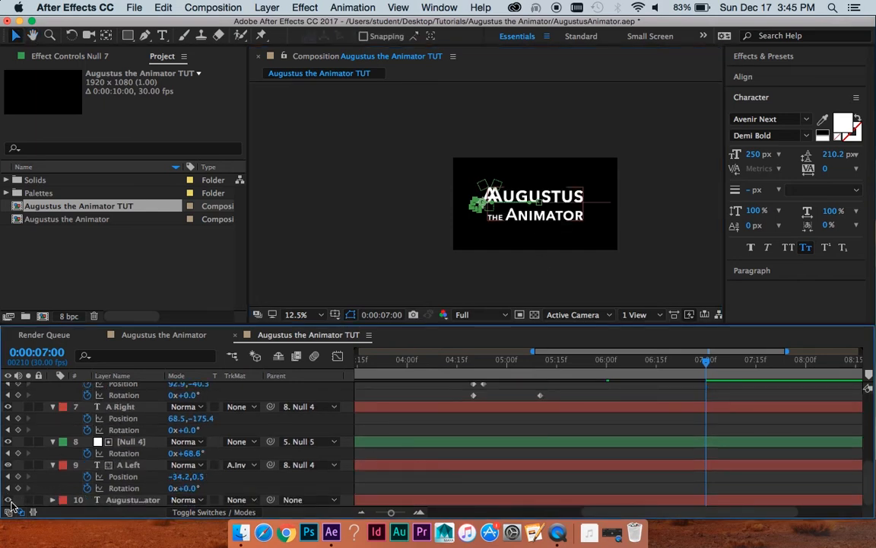
scroll(502, 202, "up", 2)
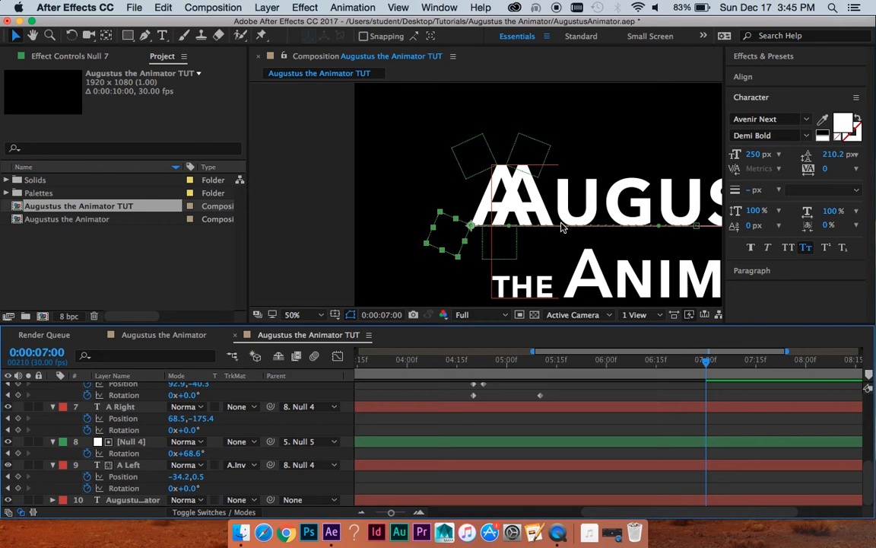
scroll(557, 396, "up", 5)
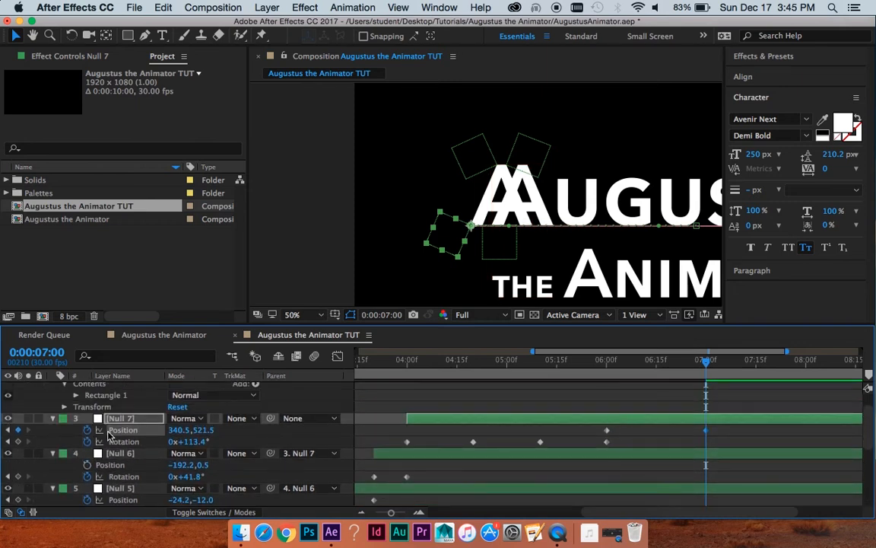
left_click_drag(176, 429, 263, 423)
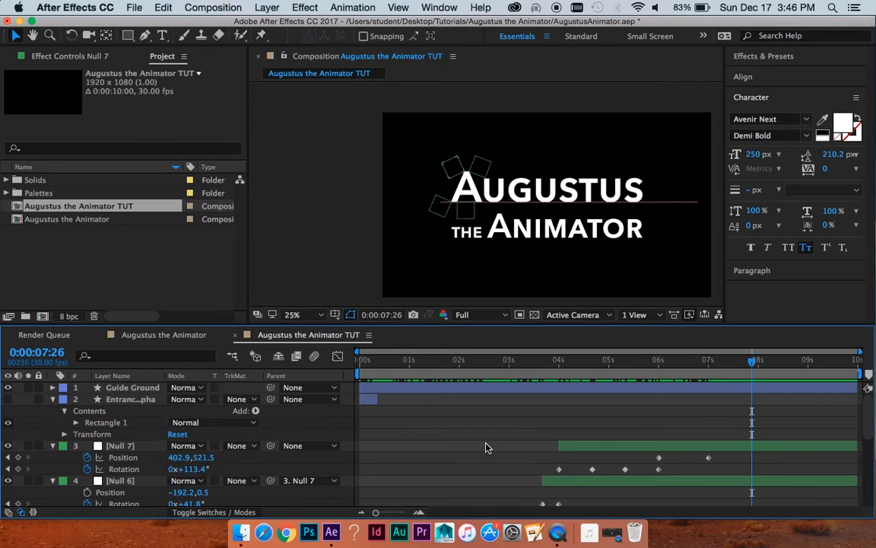
Hide the full title text layer, leaving only the assembled A on screen
scroll(486, 448, "down", 2)
scroll(487, 447, "down", 5)
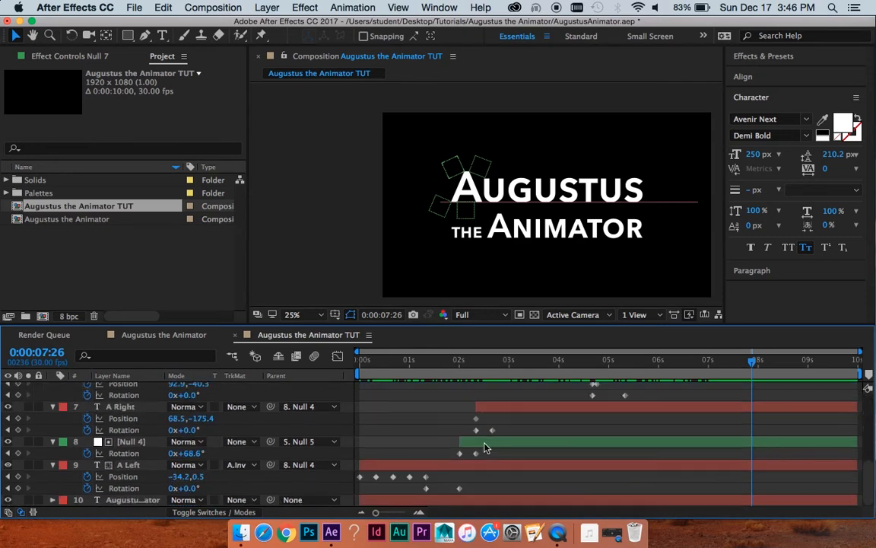
left_click(8, 500)
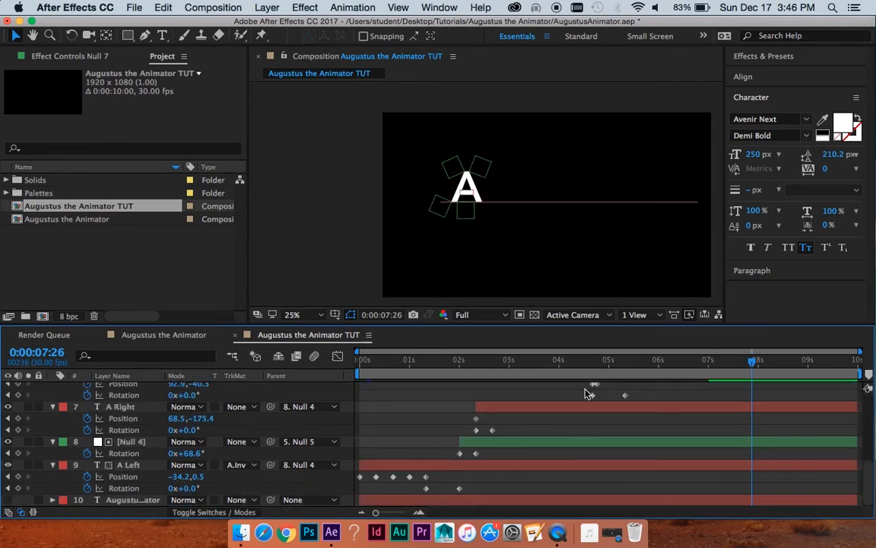
Scrub from 0:00:06:00 to 0:00:06:22 to review how the A slides along the ground guide
scroll(515, 157, "up", 2)
left_click_drag(549, 165, 535, 180)
left_click(387, 231)
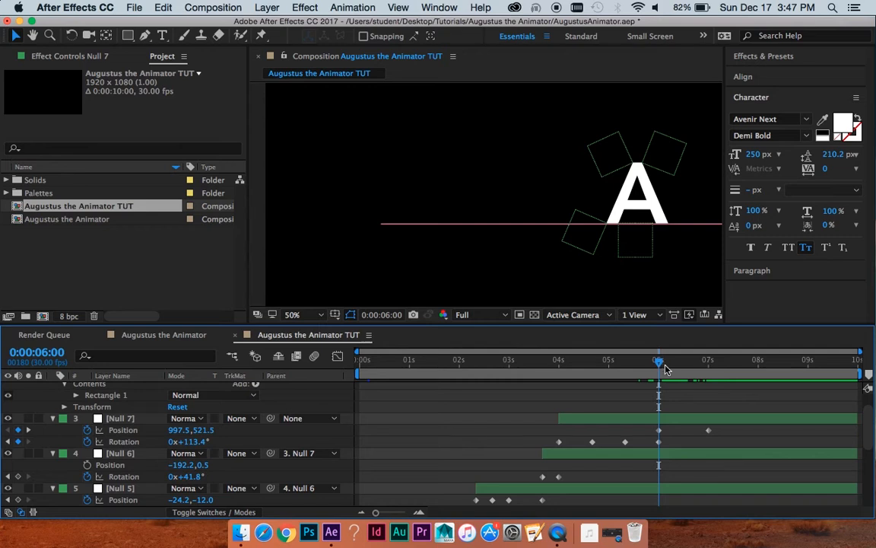
left_click_drag(666, 369, 697, 366)
Set the temporal interpolation of Null 7's Position keyframe at 0:00:06:00 to Hold
mouse_move(711, 435)
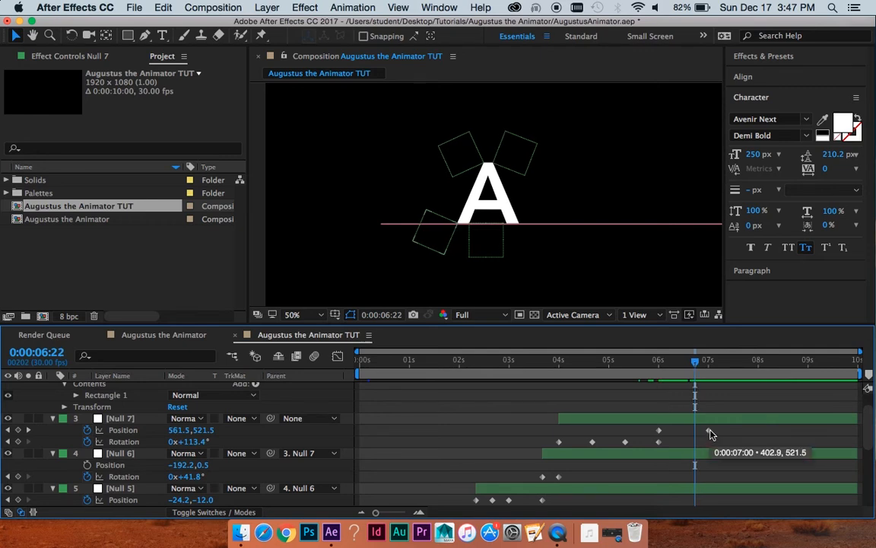
left_click(660, 430)
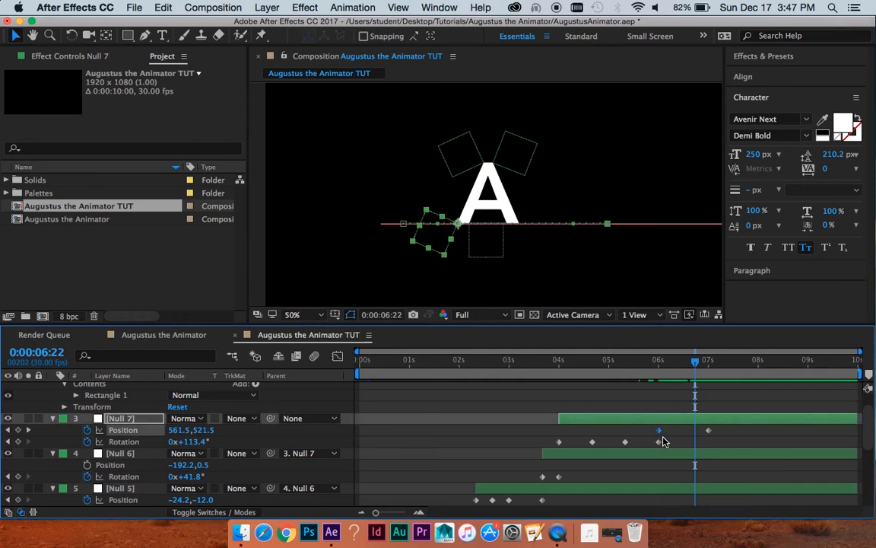
right_click(660, 435)
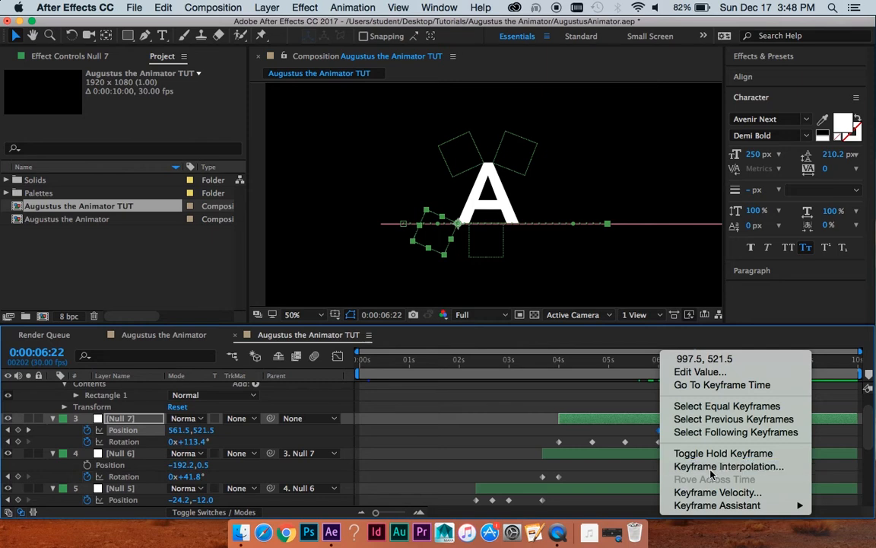
left_click(702, 466)
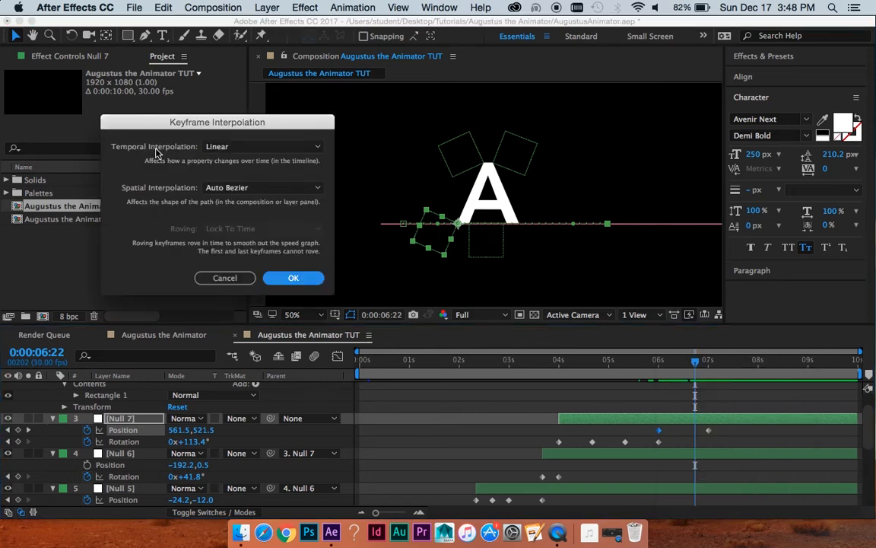
left_click(244, 148)
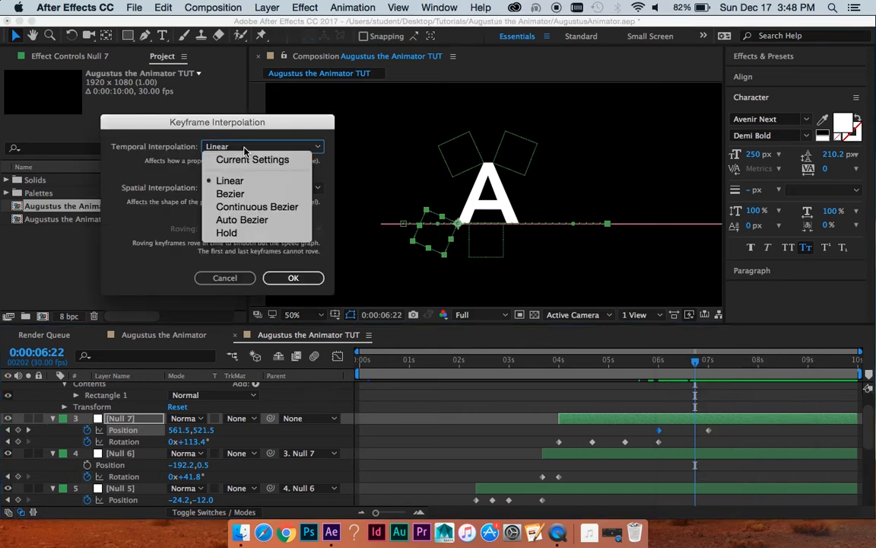
left_click(246, 233)
left_click(290, 277)
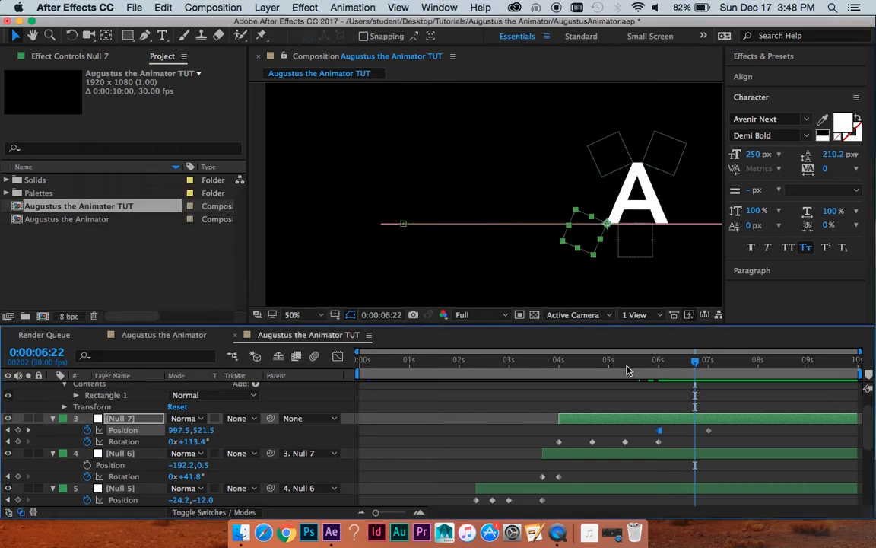
Scrub around the held Position keyframe to 0:00:06:04 and examine the A close up
left_click_drag(694, 361, 661, 363)
mouse_move(663, 366)
left_mouse_down()
mouse_move(717, 366)
mouse_move(645, 366)
mouse_move(690, 373)
mouse_move(666, 381)
left_mouse_up()
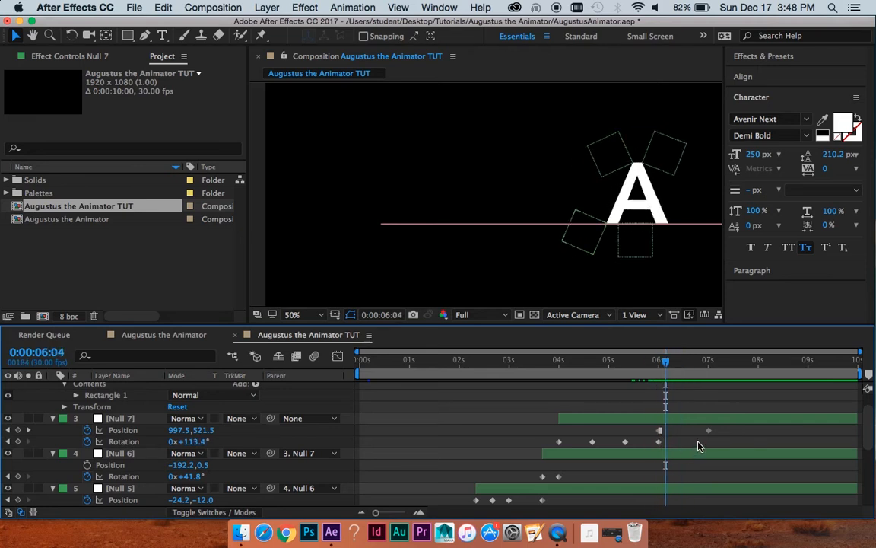
scroll(628, 396, "up", 1)
scroll(622, 202, "up", 1)
left_click_drag(660, 220, 554, 221)
key("v")
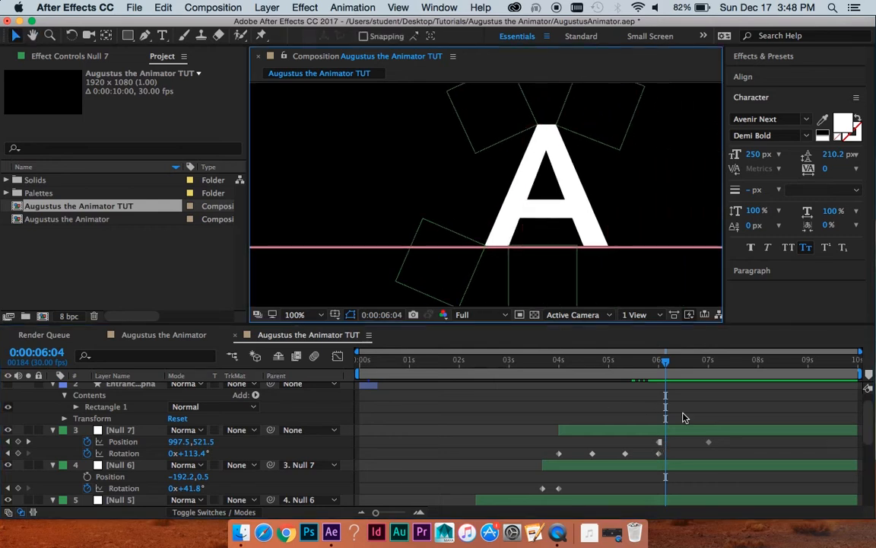
scroll(683, 412, "down", 2)
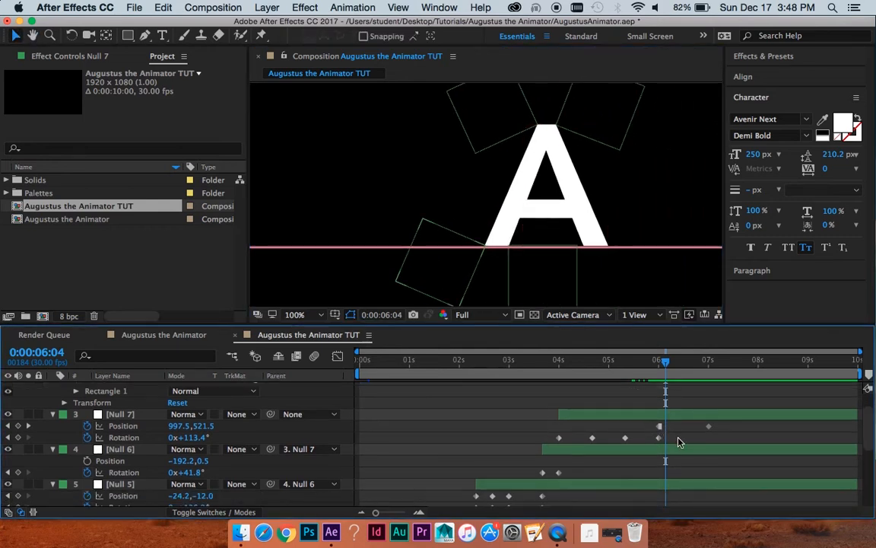
Rotate Null 7 to 101.3° at 0:00:06:10 so the A tilts back on its lower-left corner from the 0:00:06:00 keyframe
key("equal")
left_click_drag(653, 366, 640, 367)
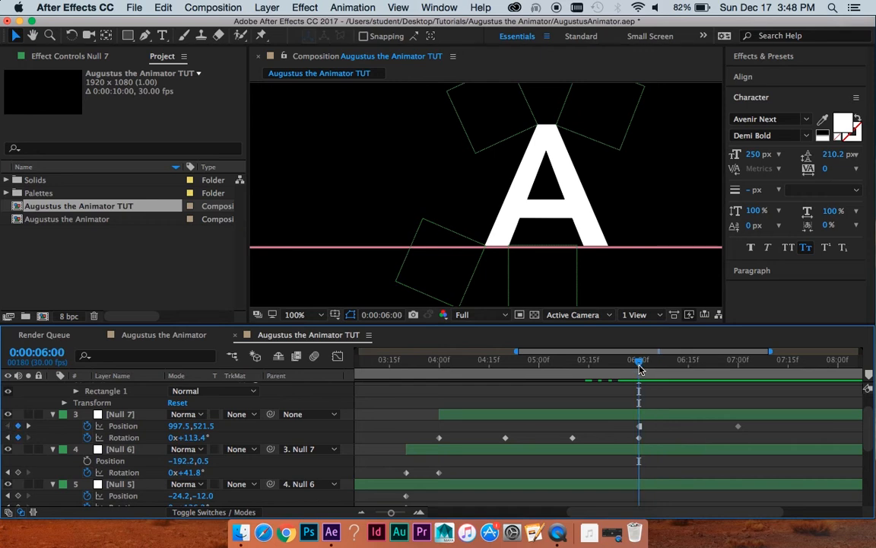
left_click(639, 437)
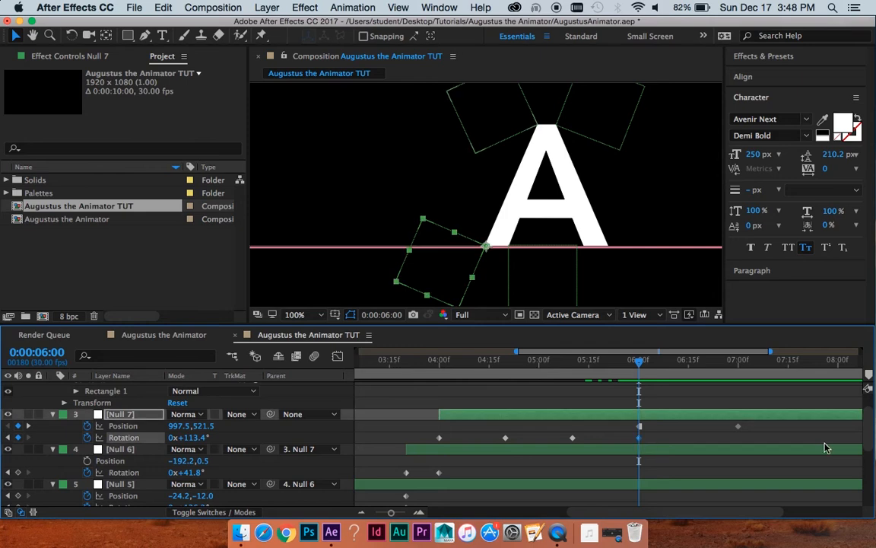
key("shift+Page_Down")
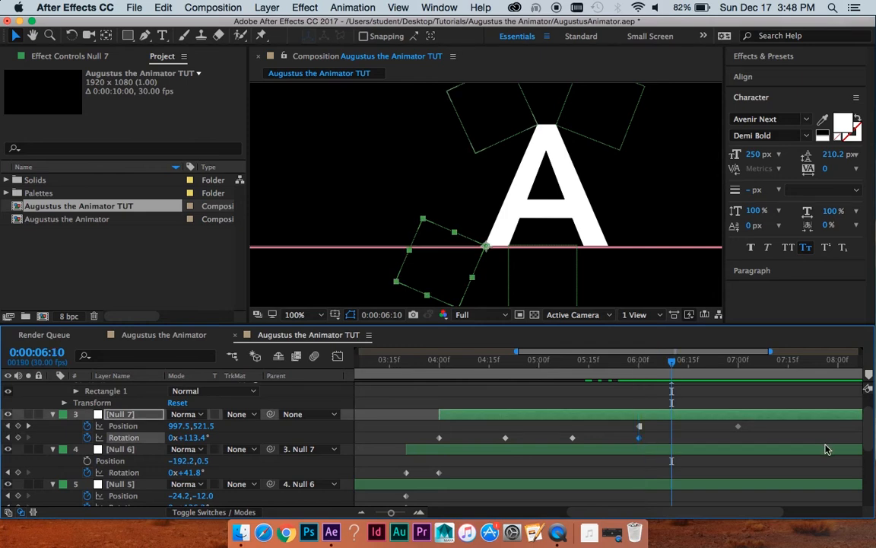
key("shift+Page_Up")
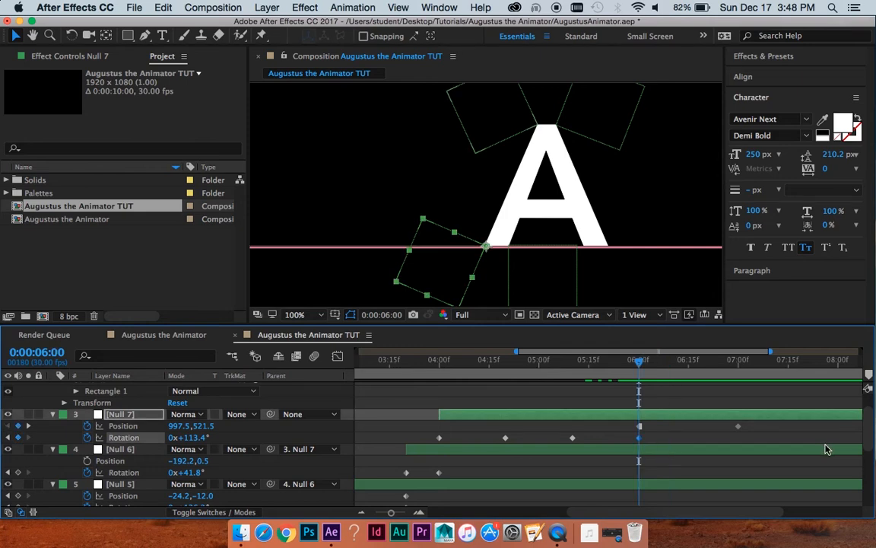
key("shift+Page_Down")
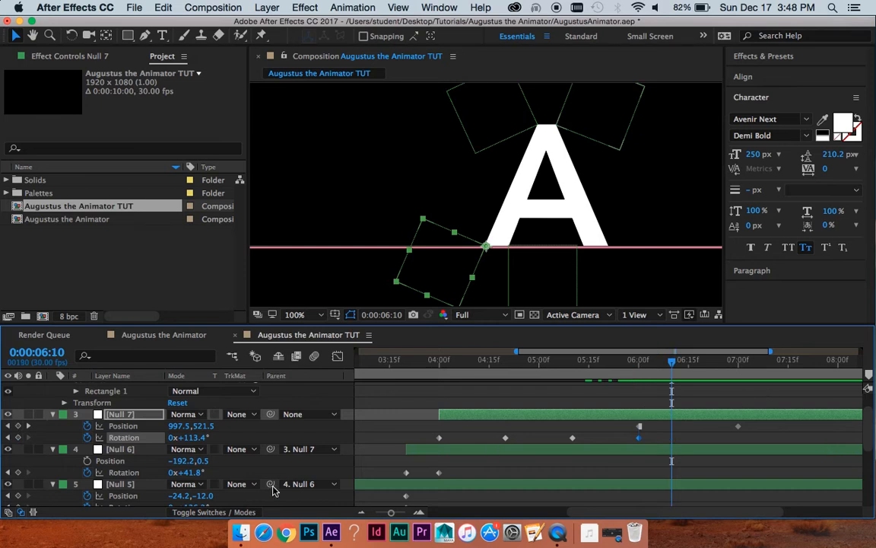
left_click_drag(194, 437, 109, 429)
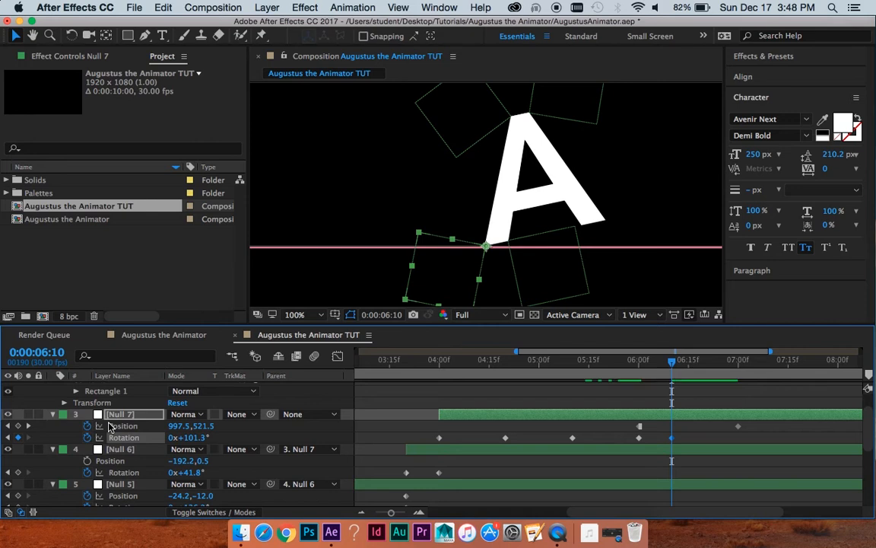
Copy Null 7's upright Rotation keyframe from 0:00:06:00 and paste it at 0:00:06:20
key("shift+Page_Down")
left_click(191, 473)
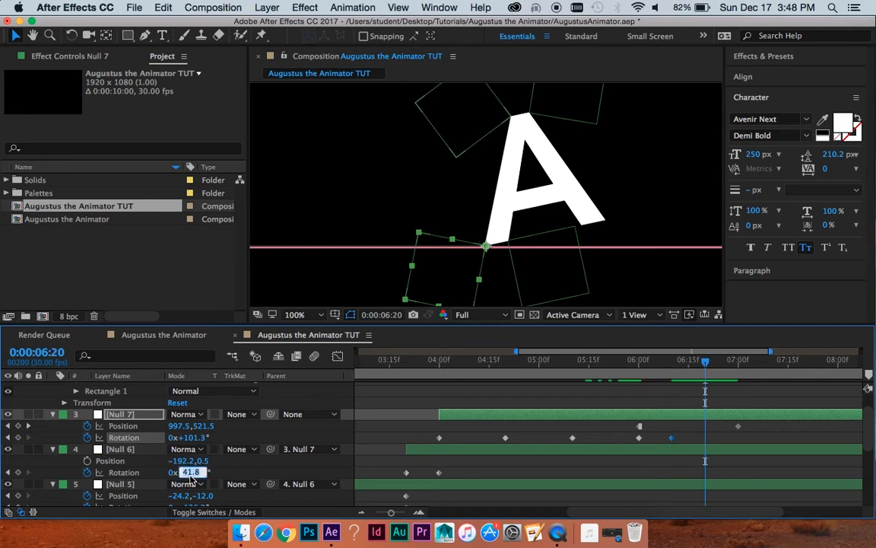
left_click(706, 444)
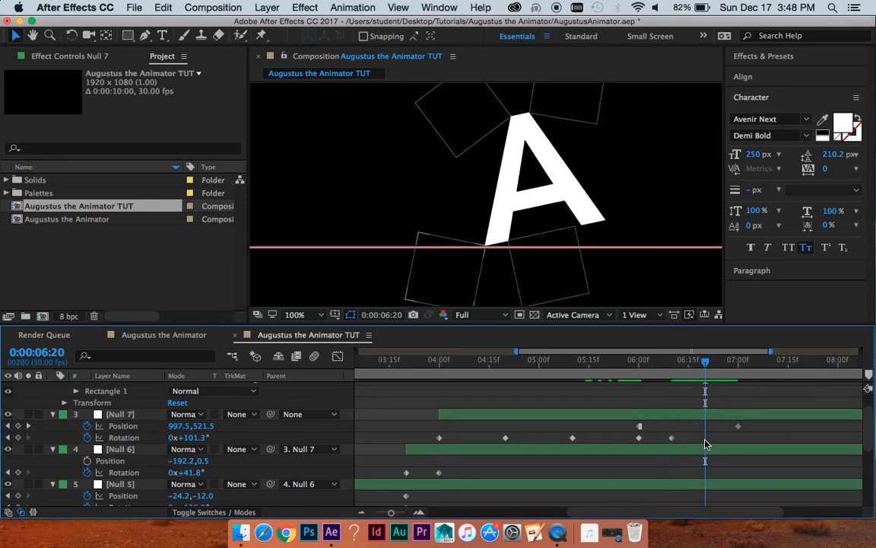
left_click(640, 438)
key("super+c")
key("super+v")
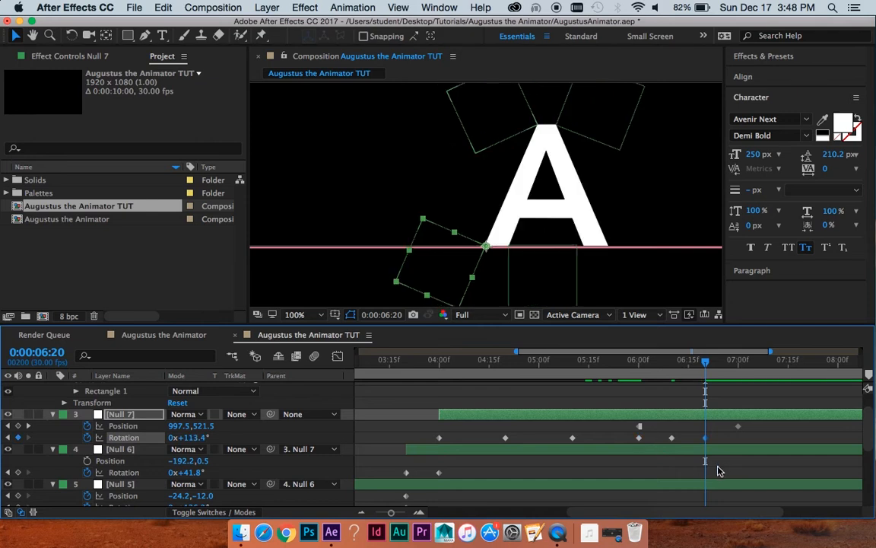
Add a smaller second tilt to Null 7 with Rotation 107.6° at 0:00:07:00 and the upright 113.4° keyframe pasted at 0:00:07:10
key("shift+Page_Down")
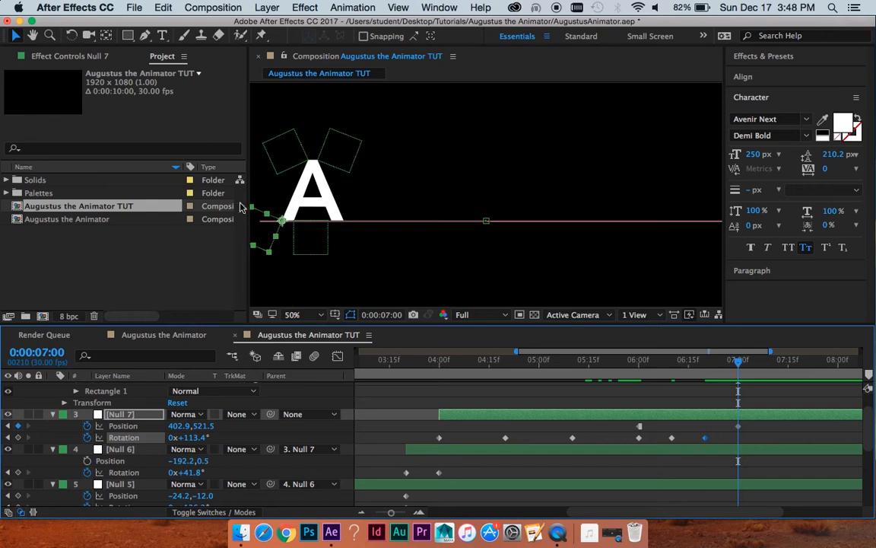
left_click_drag(189, 438, 150, 438)
key("space")
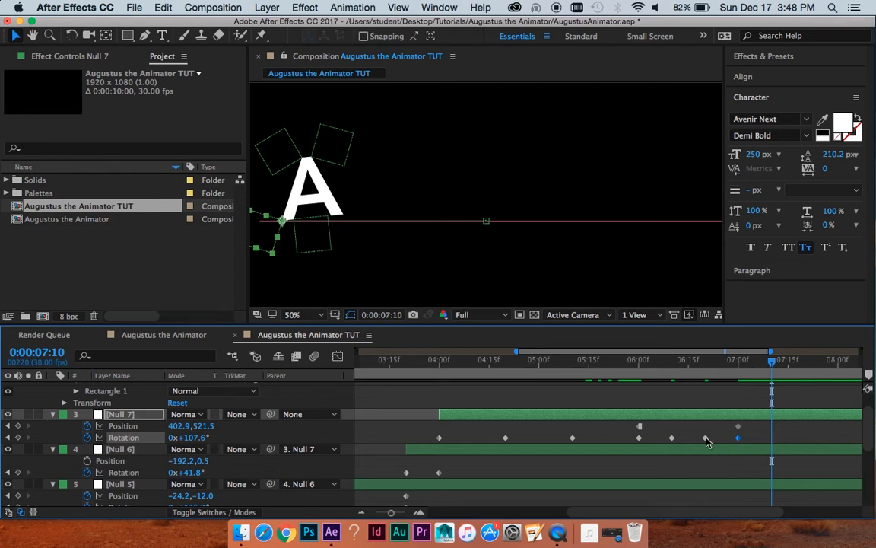
key("super+c")
key("super+v")
left_click(732, 466)
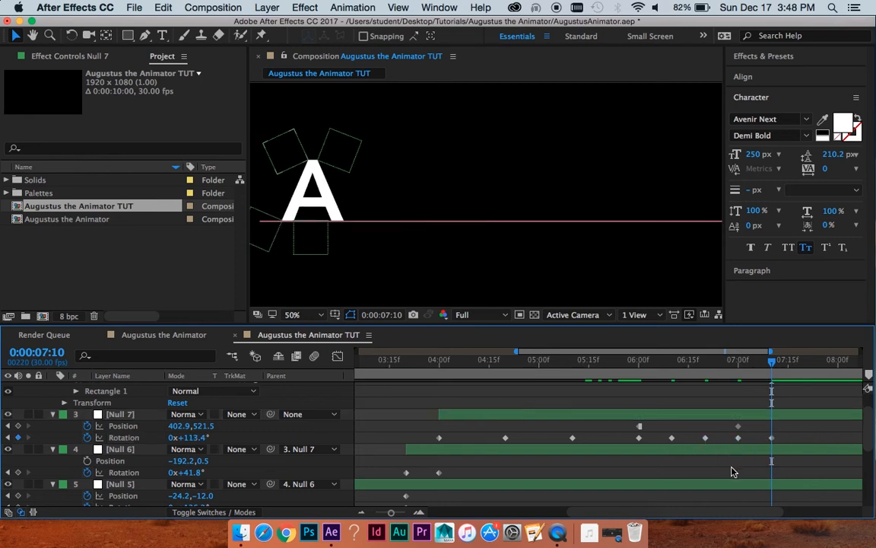
Compress Null 7's last five Rotation keyframes proportionally so they span 0:00:06:00 to 0:00:07:00
left_click_drag(789, 432, 661, 448)
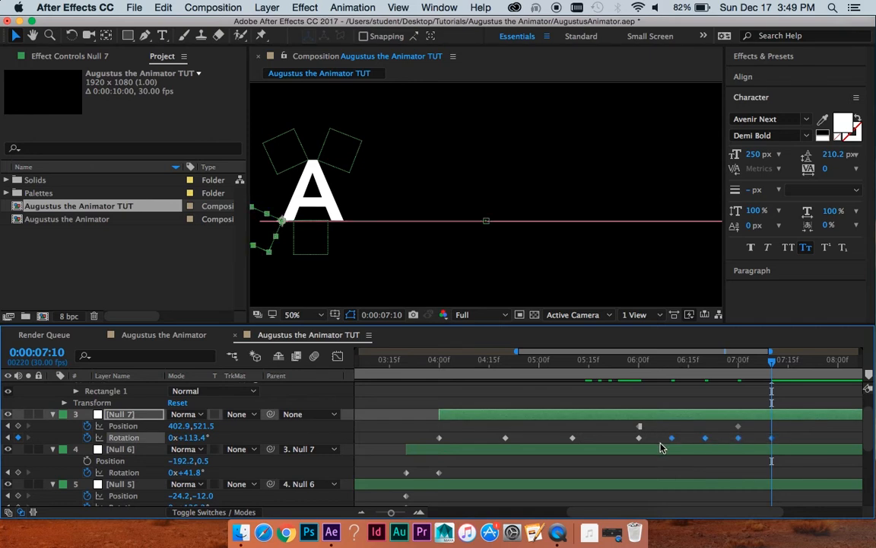
left_click_drag(807, 437, 628, 444)
mouse_move(773, 443)
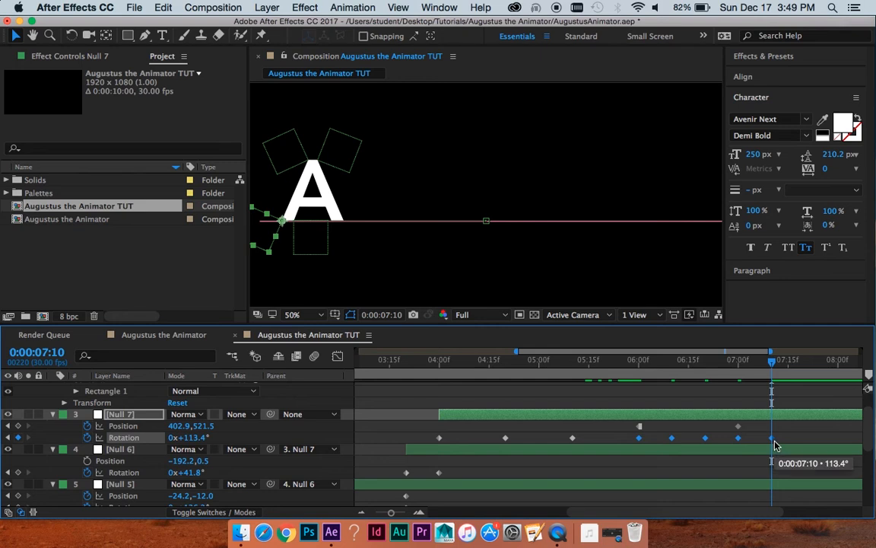
left_click_drag(773, 443, 742, 447)
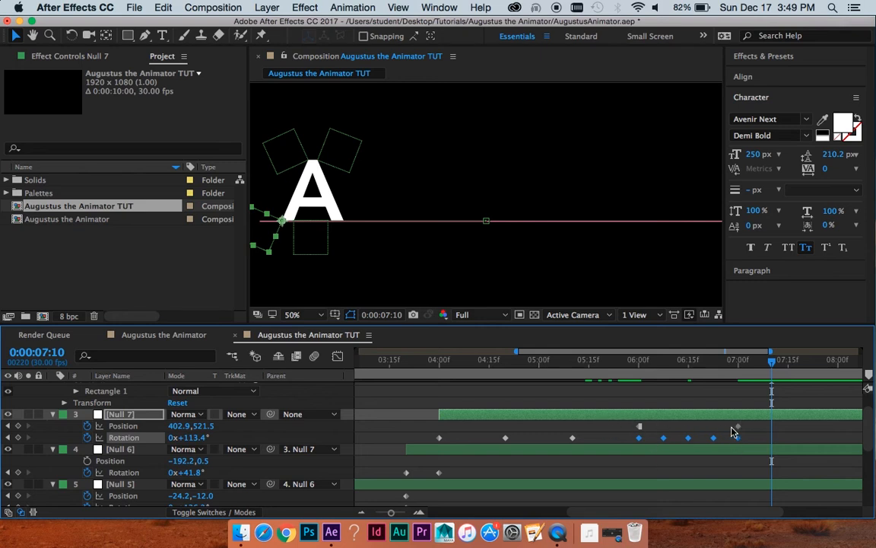
Change Null 7's held Position keyframe at 0:00:06:00 back to linear and preview the A's move from 0:00:06:03
left_click(639, 432)
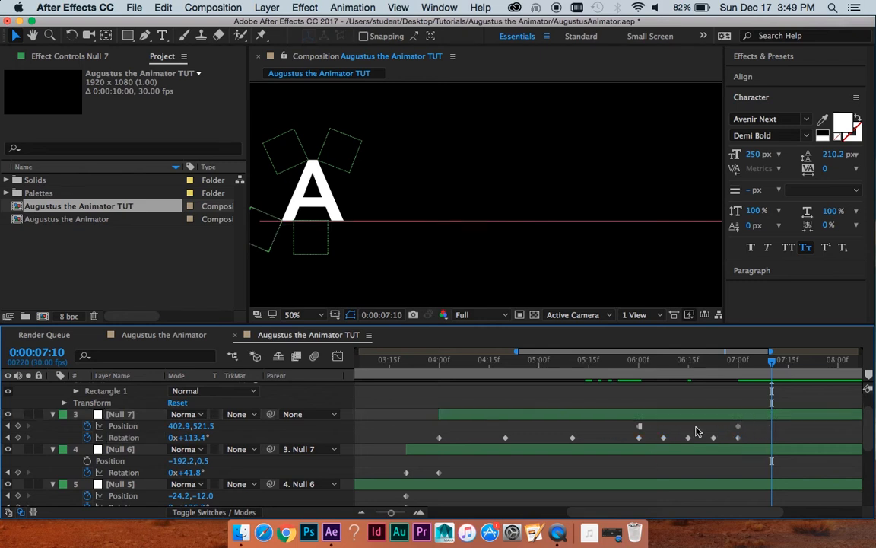
left_click(640, 427)
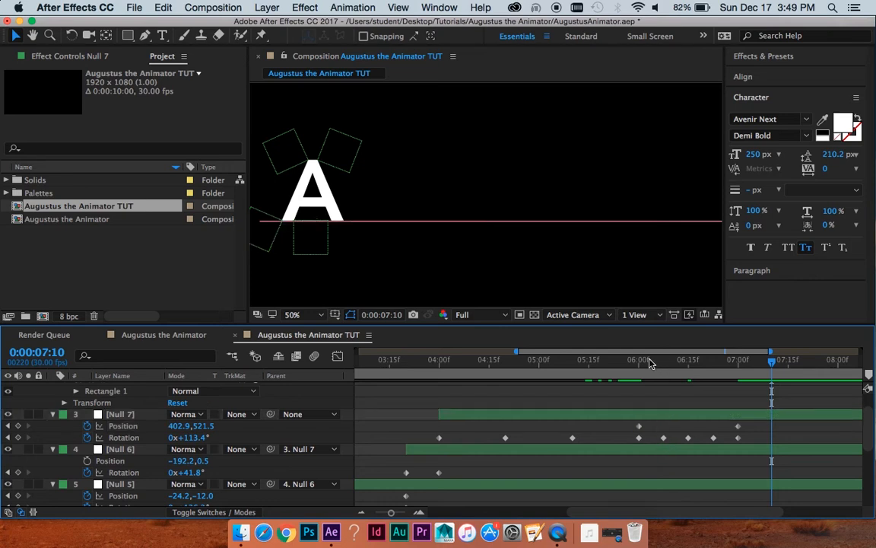
left_click(646, 361)
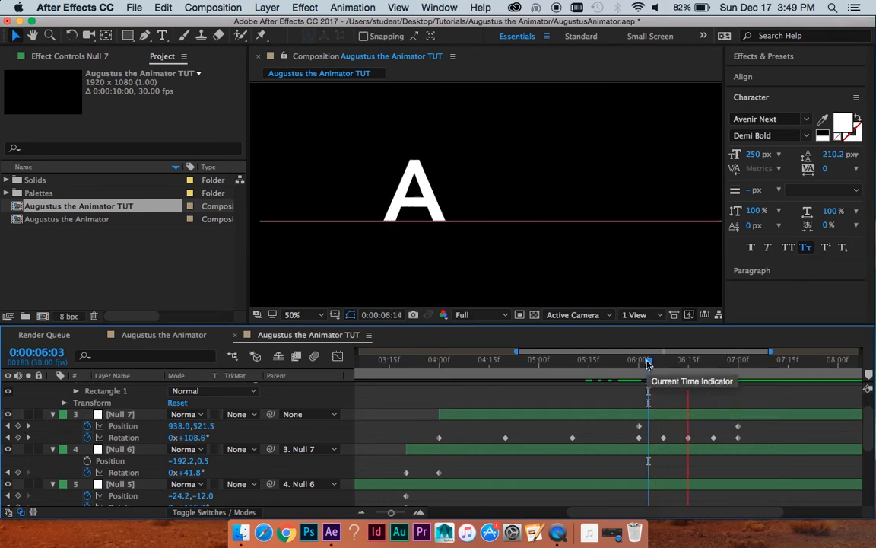
key("space")
Look over the keyframes of all the null and letter-piece layers and save the project
scroll(511, 188, "down", 1)
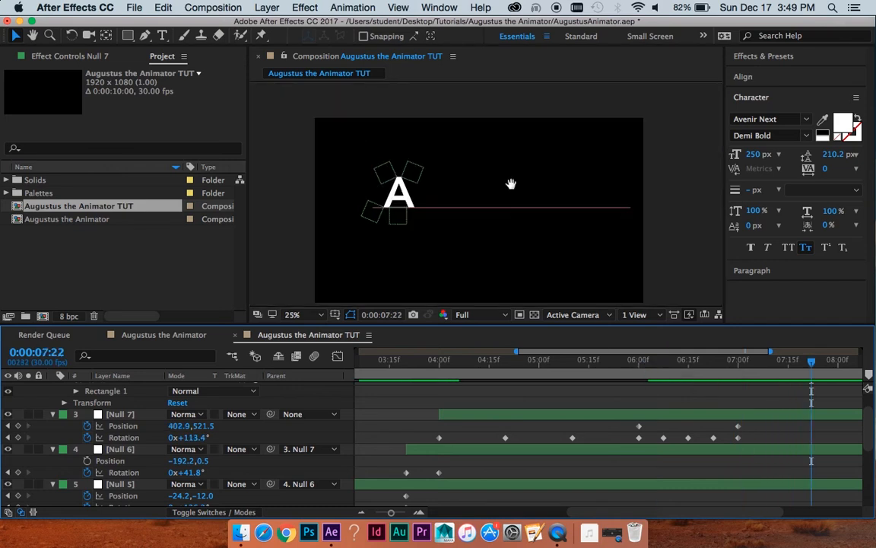
scroll(700, 409, "down", 1)
scroll(701, 409, "down", 2)
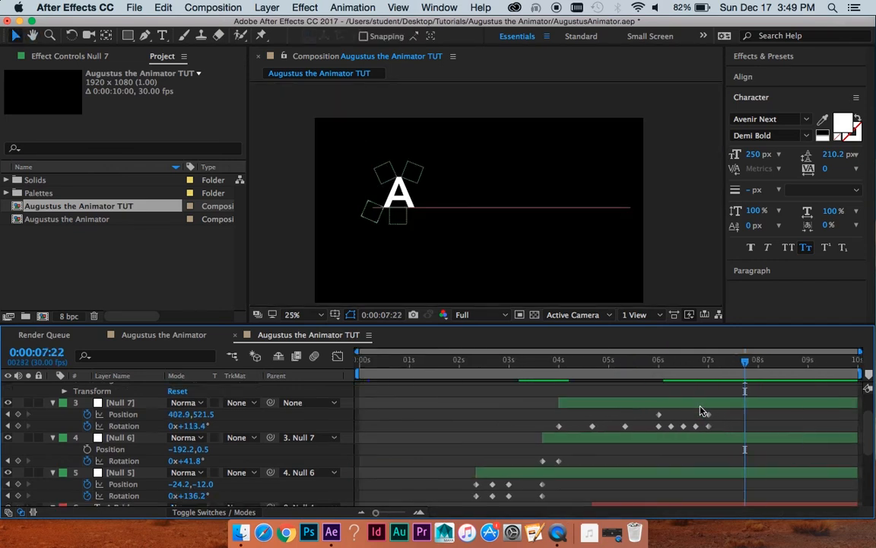
scroll(518, 206, "up", 1)
scroll(519, 205, "down", 1)
scroll(624, 418, "down", 5)
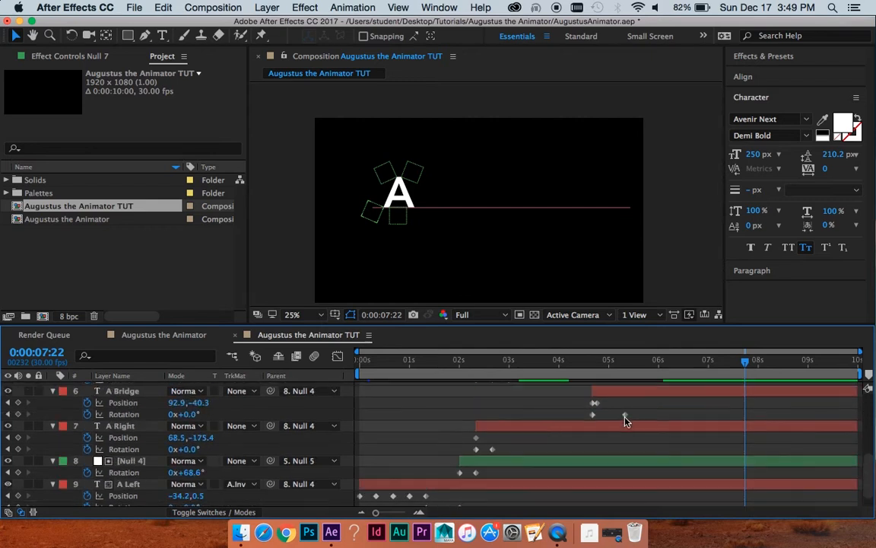
scroll(623, 421, "down", 2)
scroll(624, 421, "up", 5)
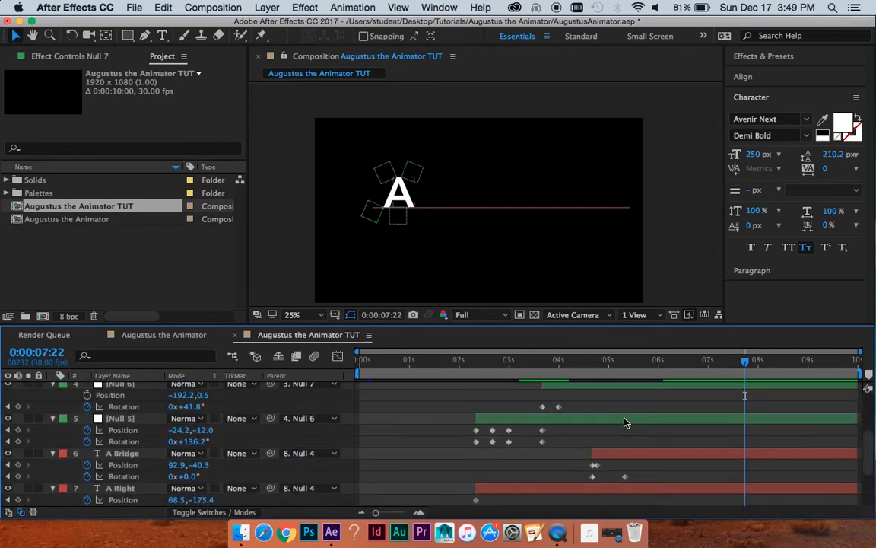
scroll(624, 422, "up", 2)
key("super+s")
scroll(624, 422, "up", 2)
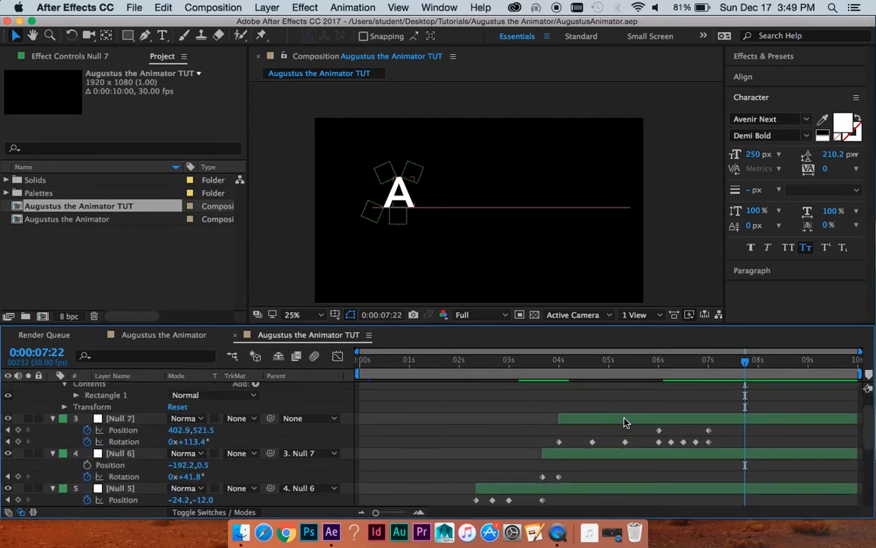
scroll(624, 422, "up", 2)
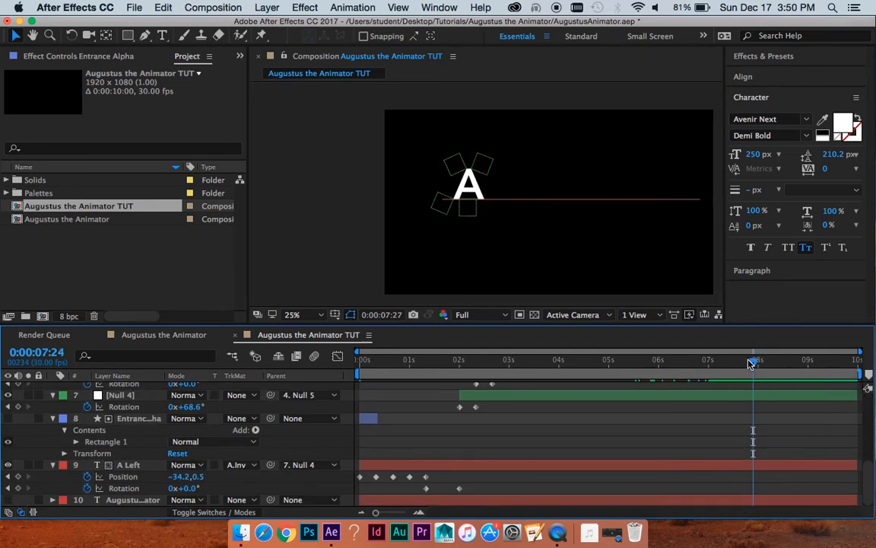
Preview the opening from 0:00:00:00 and apply Easy Ease to the second and fourth Position keyframes of A Left
left_click_drag(750, 363, 339, 369)
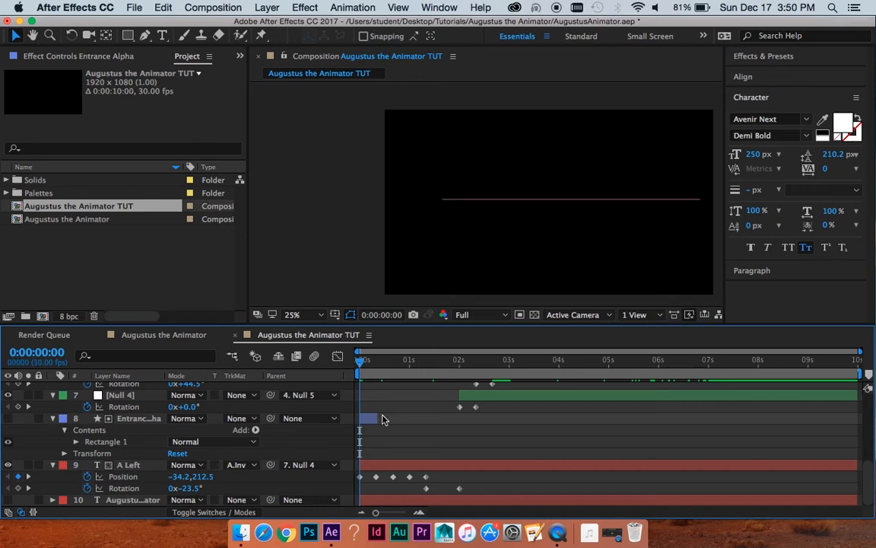
key("space")
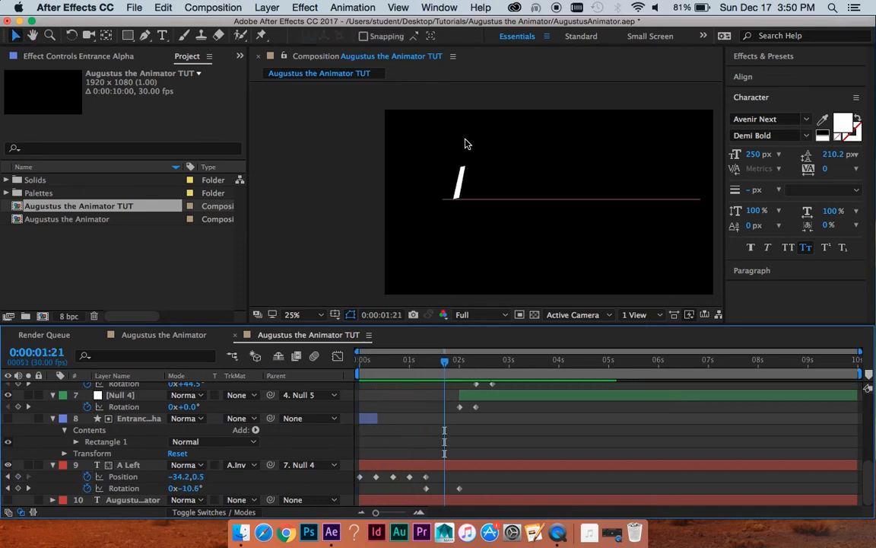
mouse_move(378, 356)
left_mouse_down()
mouse_move(368, 359)
mouse_move(394, 356)
mouse_move(383, 358)
left_mouse_up()
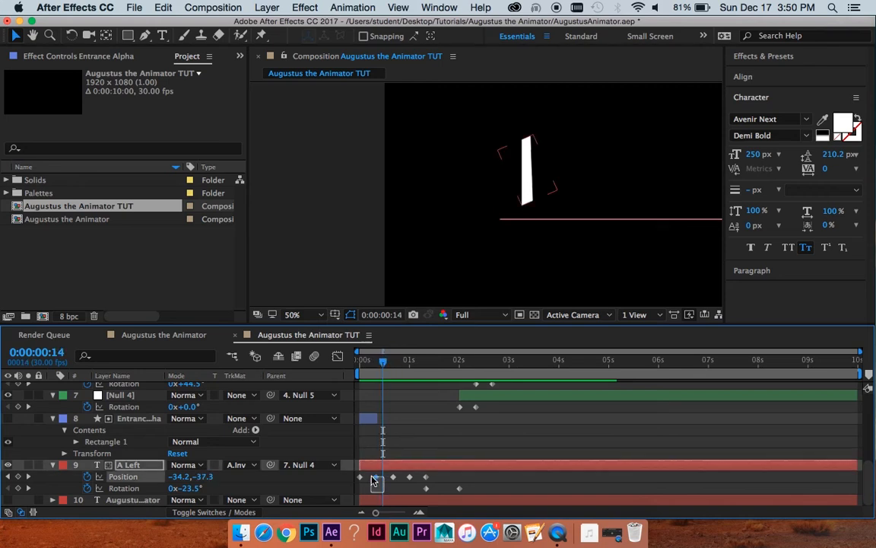
left_click(376, 476)
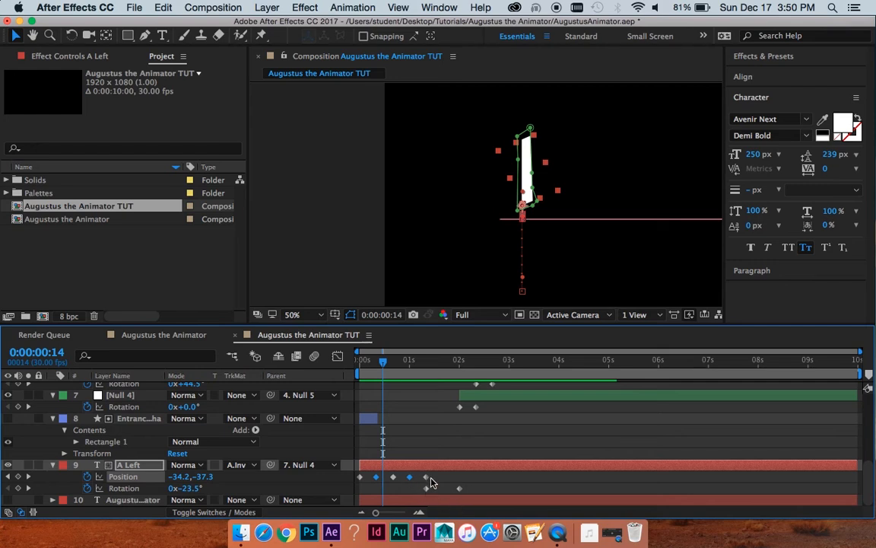
key("F9")
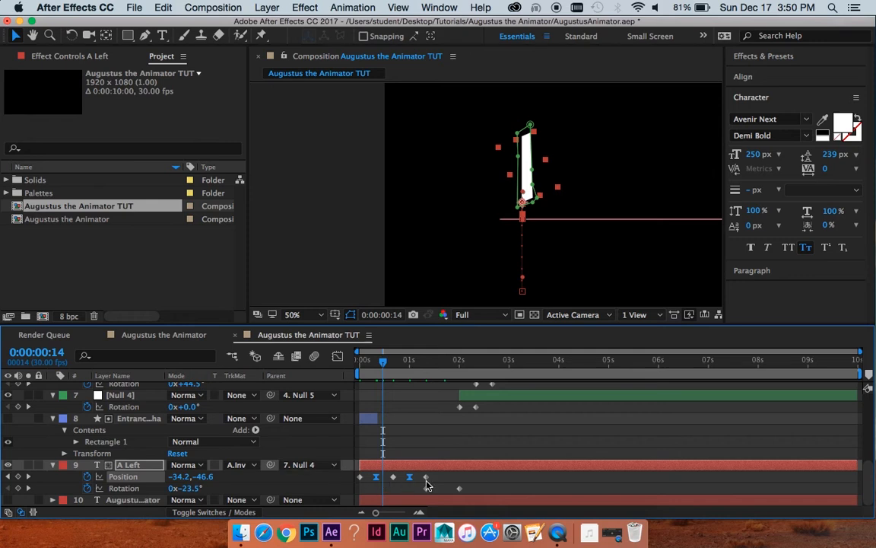
Replay the opening from 0:00:00:00 to examine the eased bounce of the A Left piece
left_click_drag(385, 365, 354, 374)
key("space")
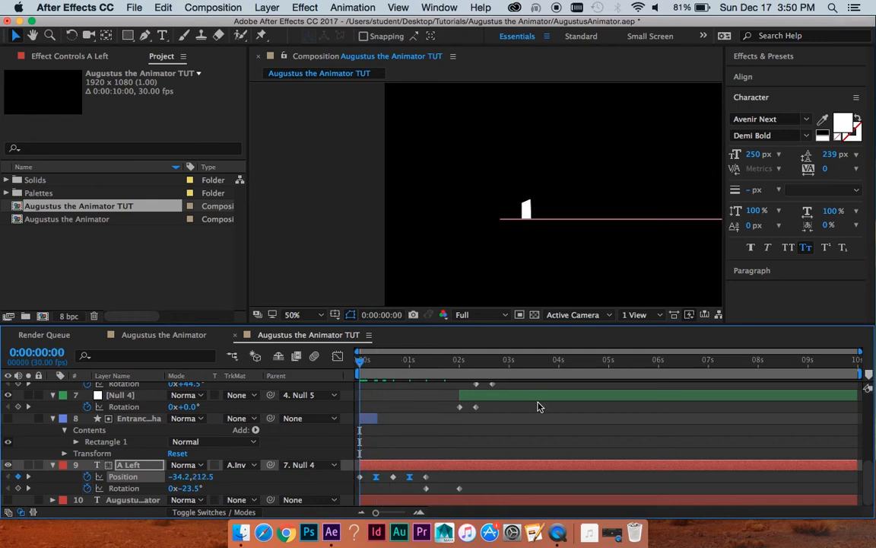
key("space")
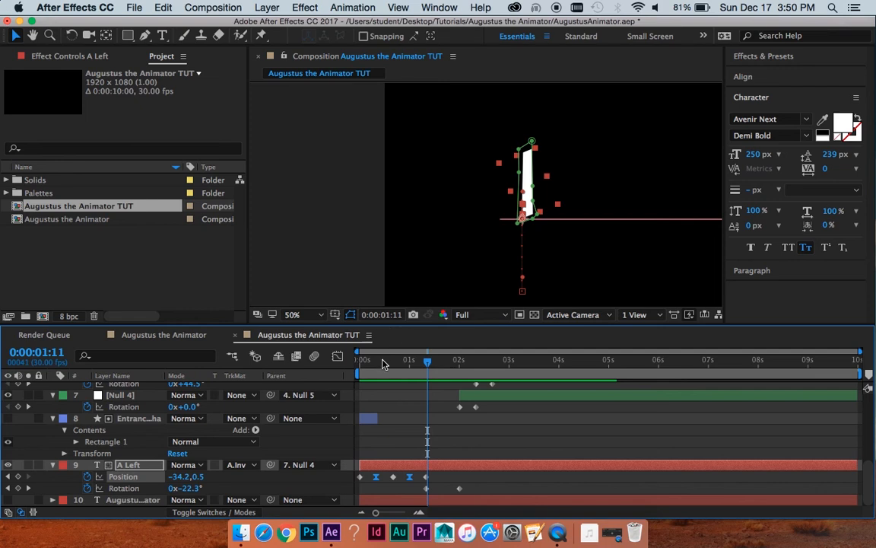
left_click_drag(381, 361, 323, 366)
key("space")
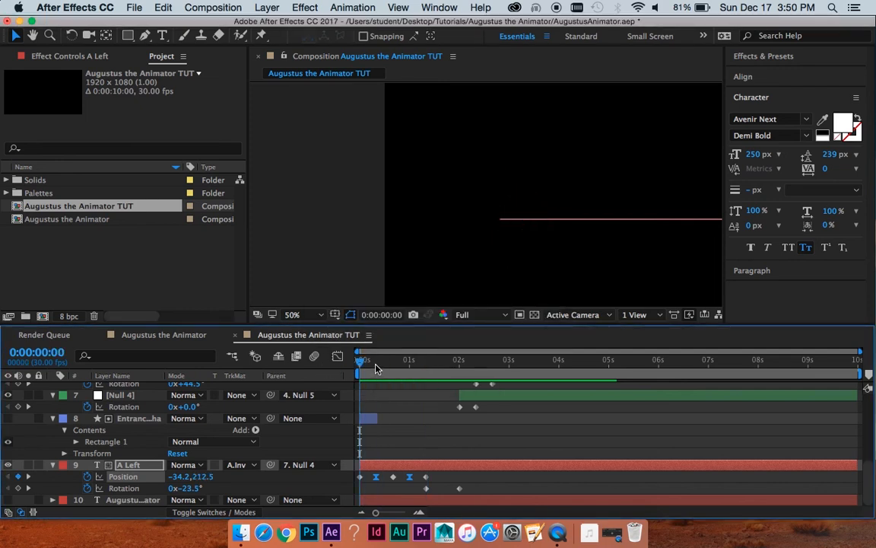
key("space")
left_click_drag(381, 365, 363, 362)
key("space")
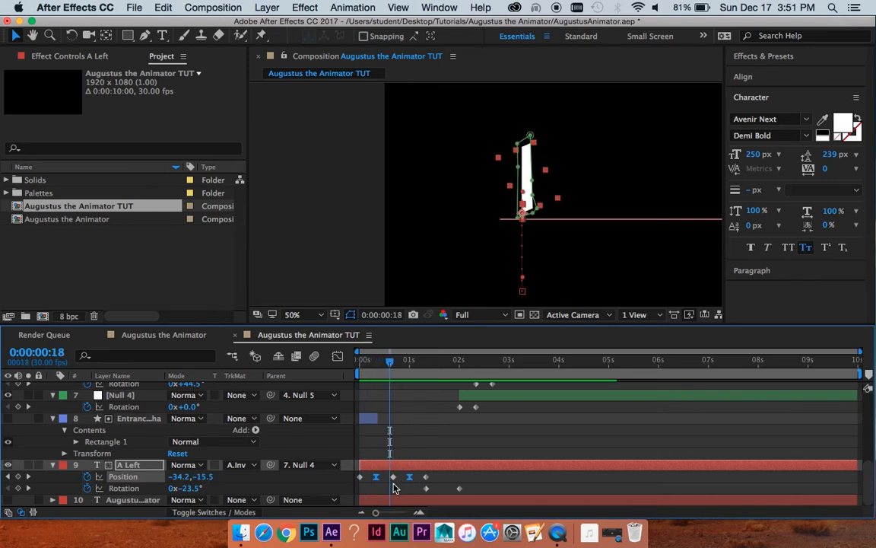
Move to 0:00:00:26 and apply Easy Ease to the first Rotation keyframe of A Left
mouse_move(391, 364)
left_mouse_down()
mouse_move(352, 367)
mouse_move(403, 371)
left_mouse_up()
left_click(411, 477)
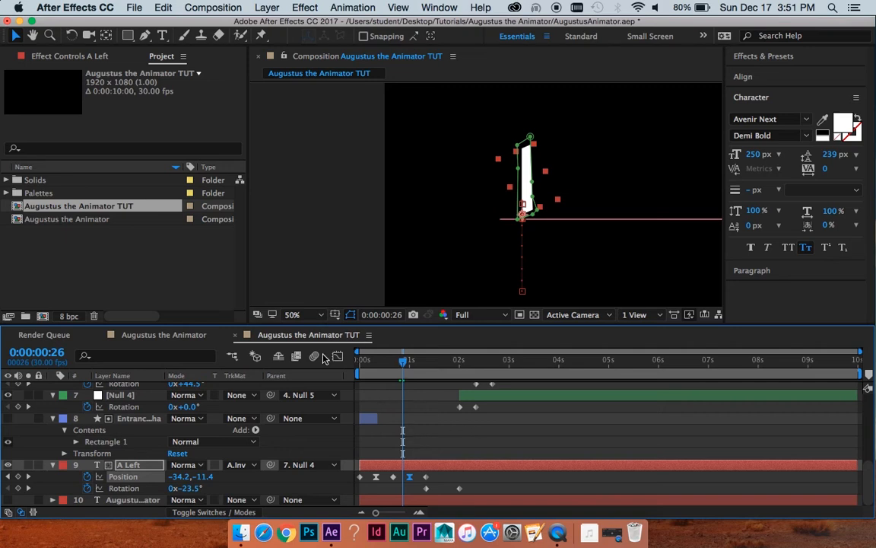
left_click(426, 489)
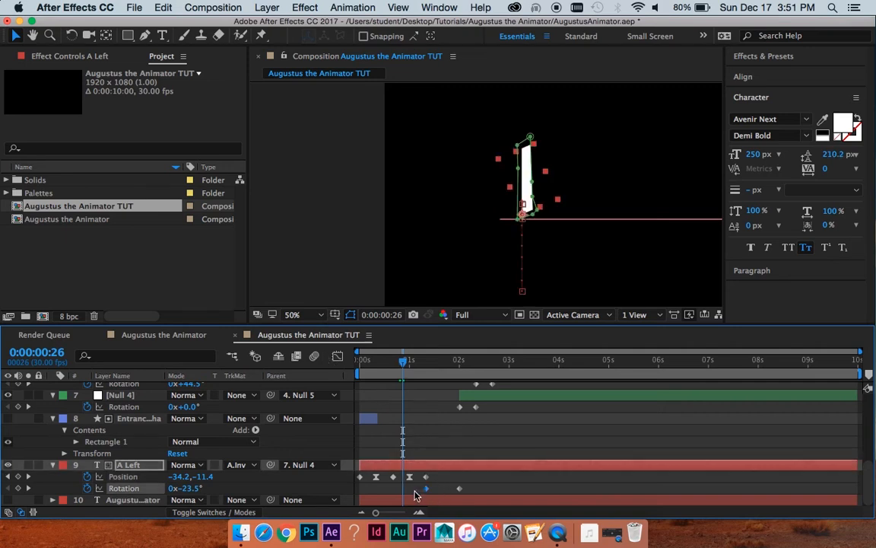
key("F9")
left_click(417, 499)
Display A Left's Position speed graph in a maximized timeline, fit all graphs to view, and select the 0:00:00:10 keyframe
left_click(410, 479)
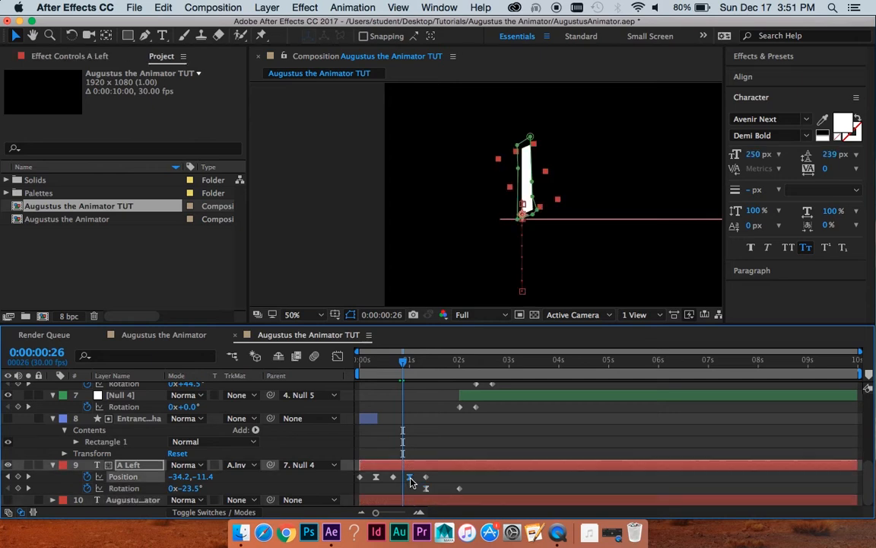
left_click(339, 358)
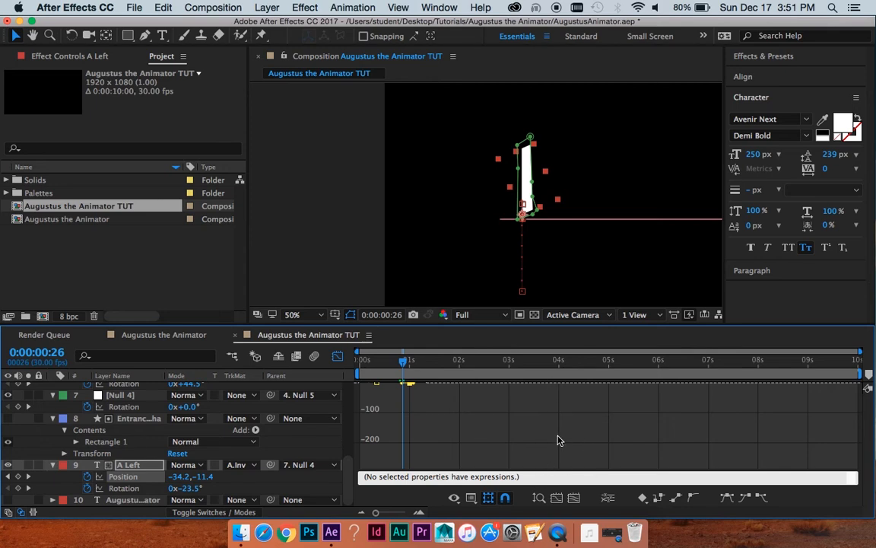
key("grave")
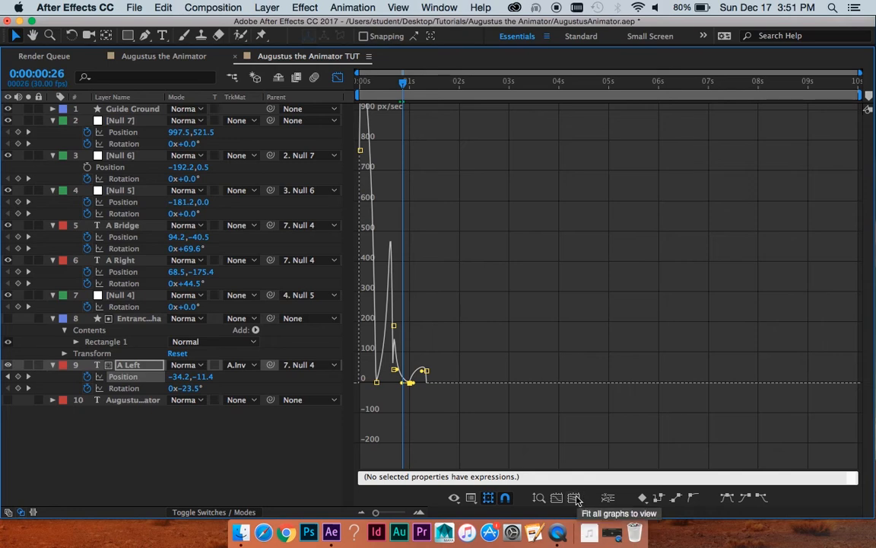
left_click(575, 499)
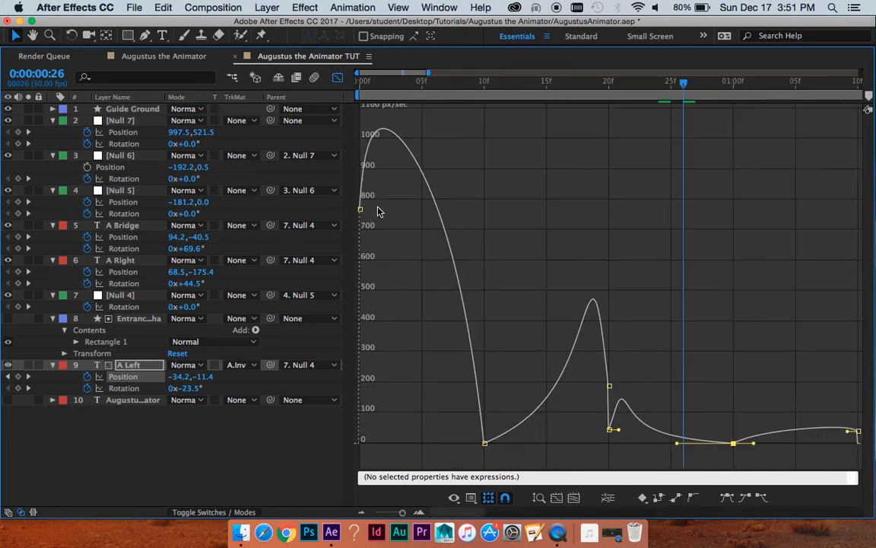
key("space")
left_click_drag(629, 249, 694, 245)
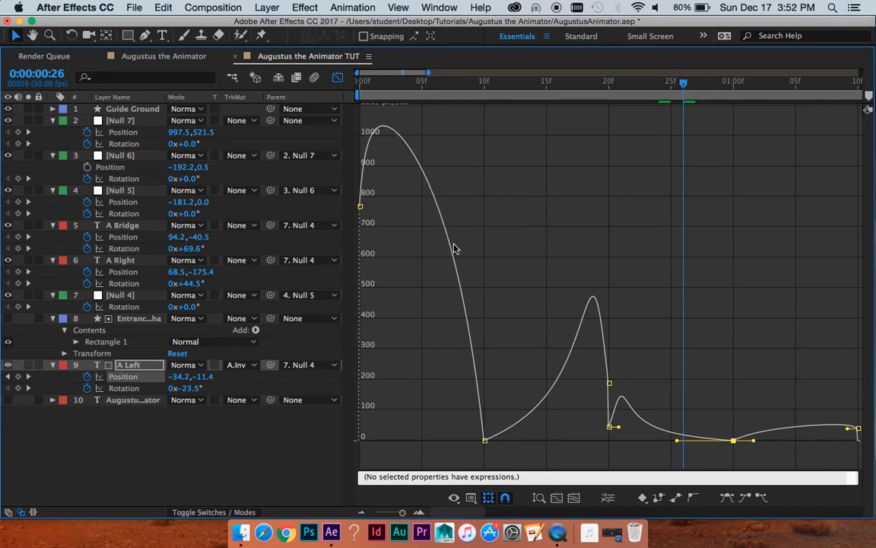
left_click(486, 448)
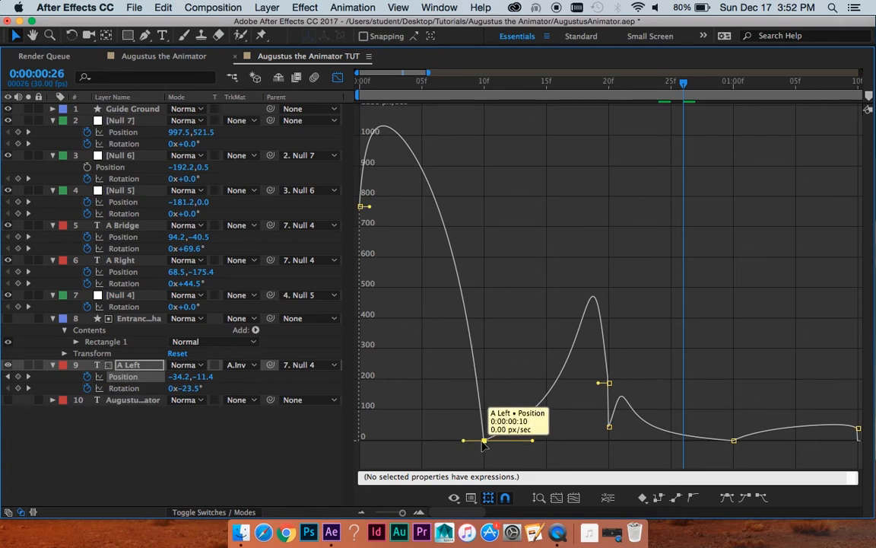
View A Left's Position as a value graph, fit it to view, and return to the fitted speed graph
left_click(471, 498)
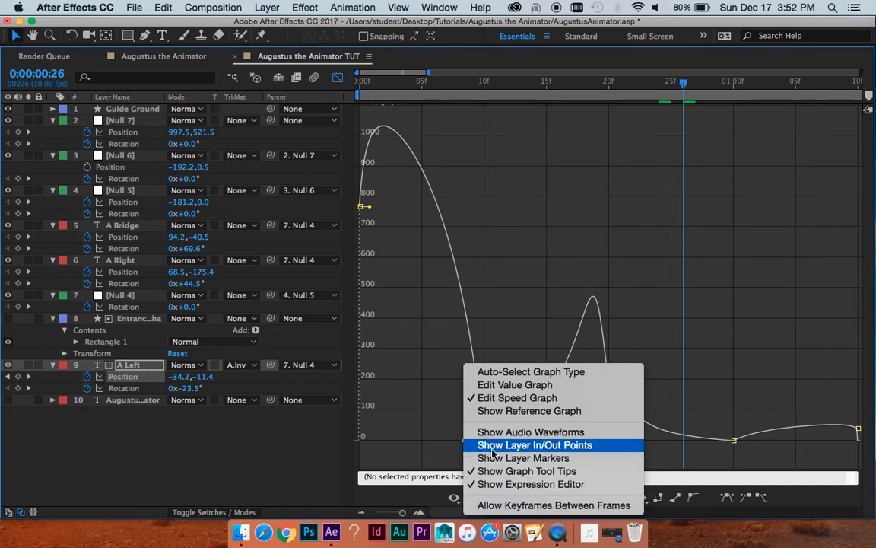
left_click(515, 384)
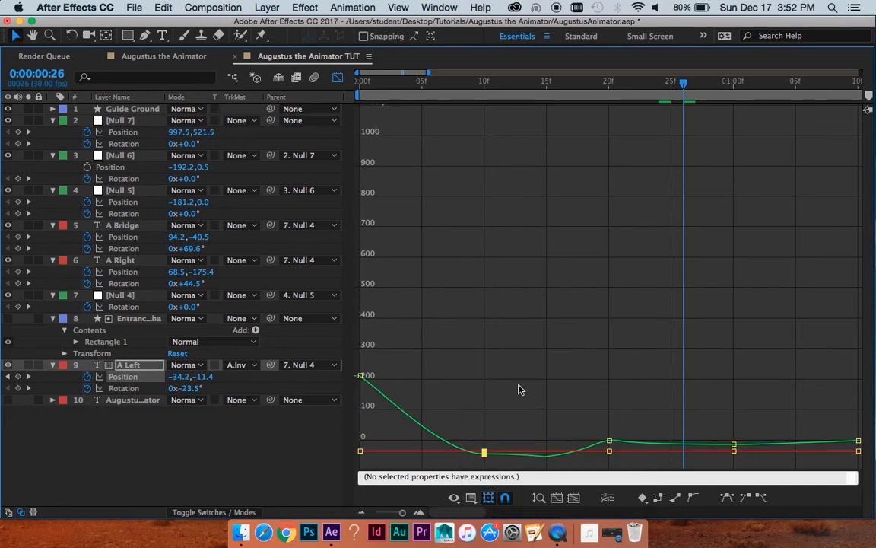
left_click(573, 498)
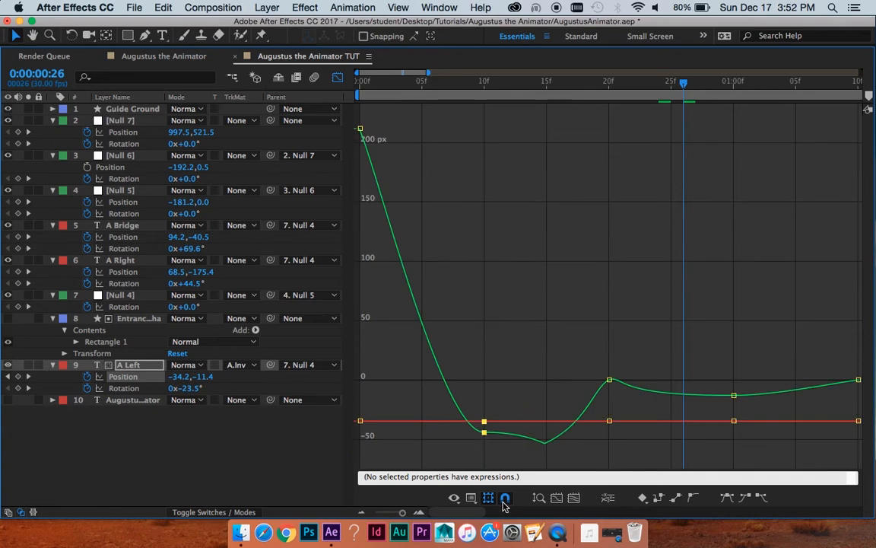
left_click(471, 498)
left_click(508, 384)
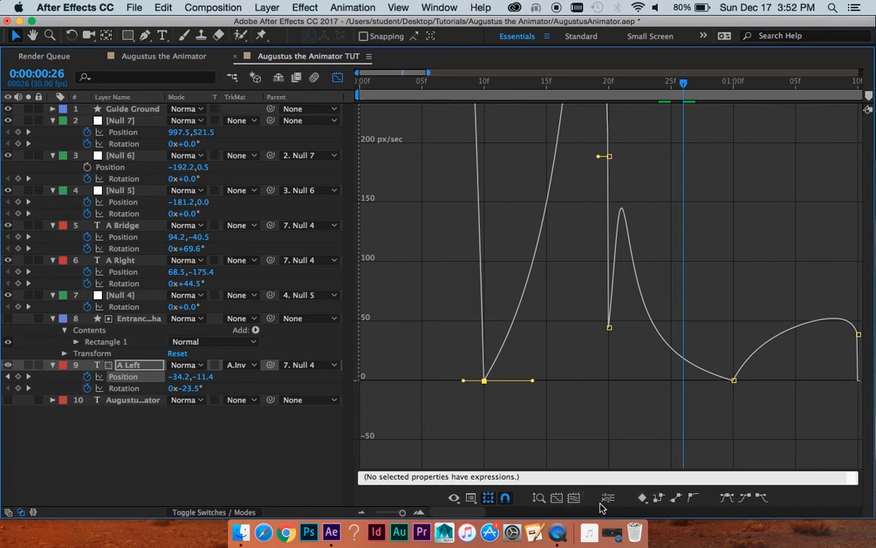
left_click(576, 498)
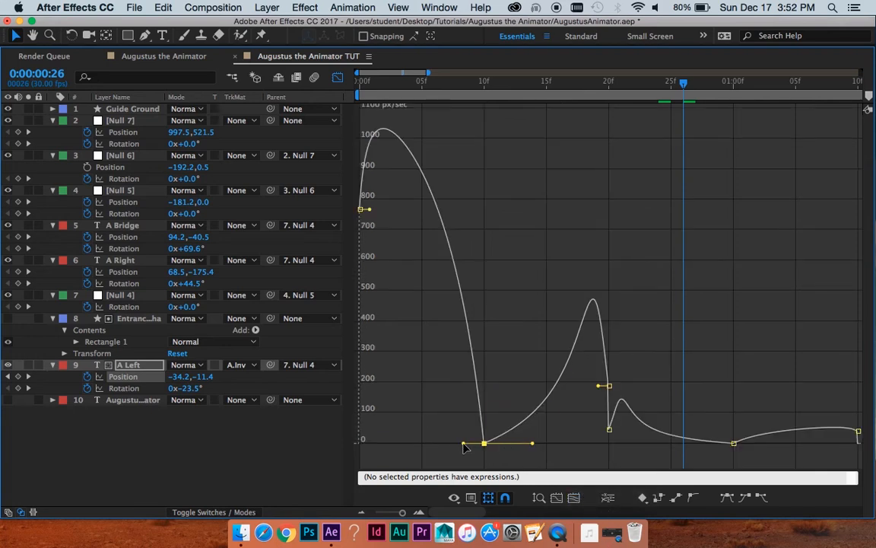
Lengthen the incoming ease of A Left's Position keyframe at 0:00:00:10 and raise the outgoing speed at 0:00:00:20 to meet its incoming speed
left_click_drag(464, 448, 428, 441)
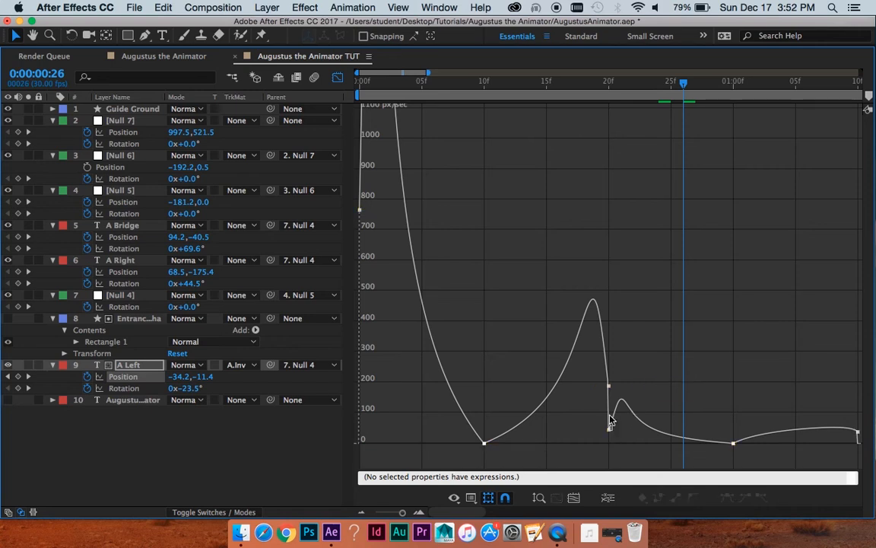
left_click_drag(609, 431, 610, 385)
Lengthen both ease handles of A Left's Position keyframe at 0:00:01:00 and return to the keyframe view
left_click_drag(677, 444, 671, 444)
left_click_drag(756, 447, 792, 444)
left_click_drag(765, 407, 634, 355)
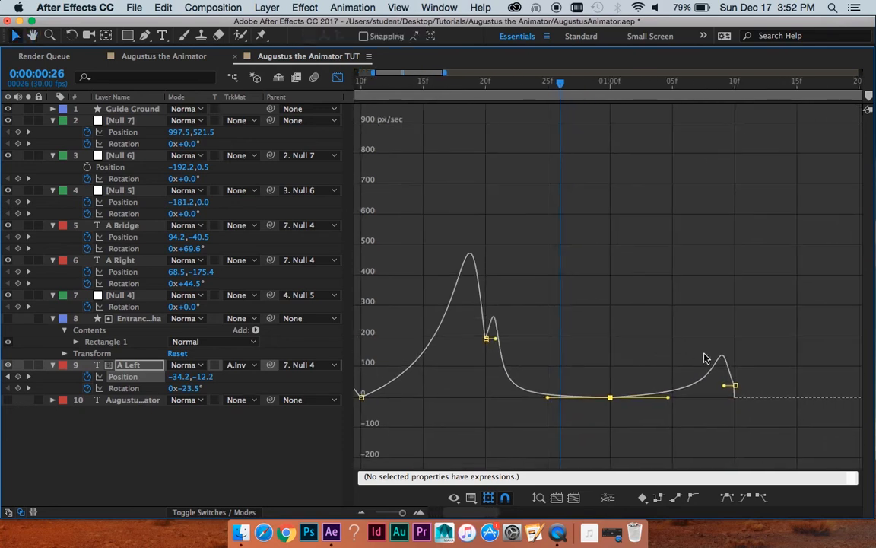
left_click_drag(660, 323, 746, 348)
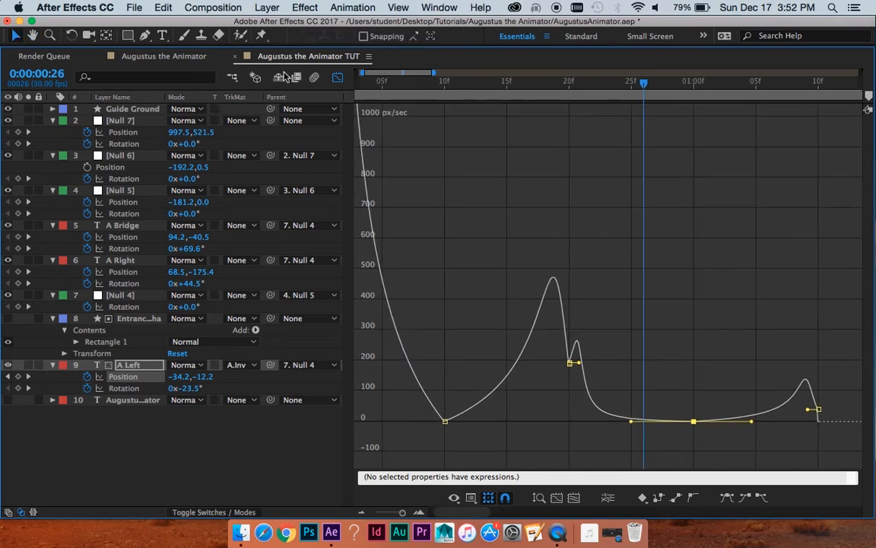
key("shift+F3")
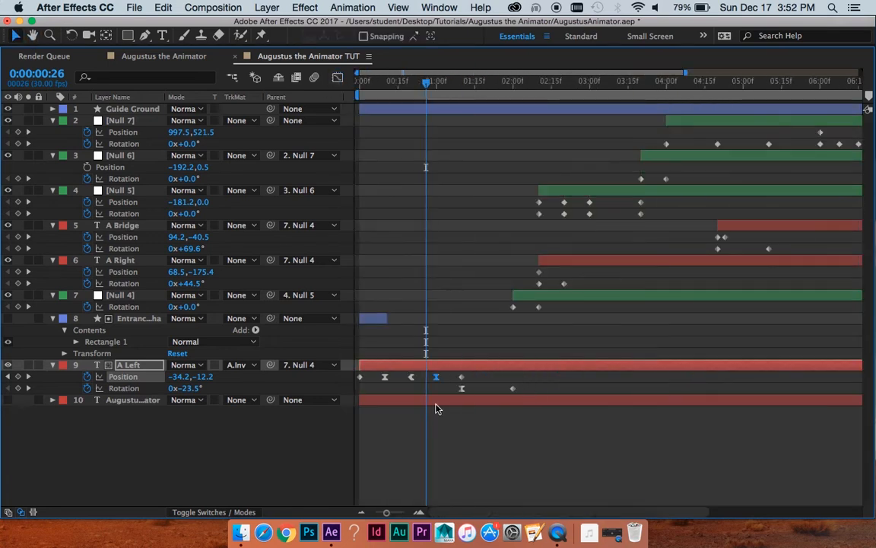
Restore the full panel layout and preview A Left's adjusted bounce from 0:00:00:00
key("grave")
key("space")
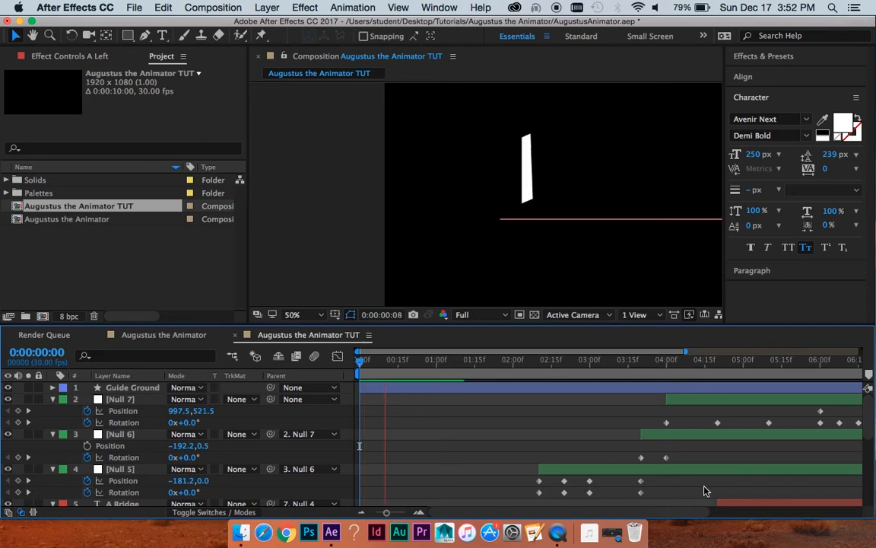
left_click_drag(371, 360, 334, 365)
key("space")
key("space")
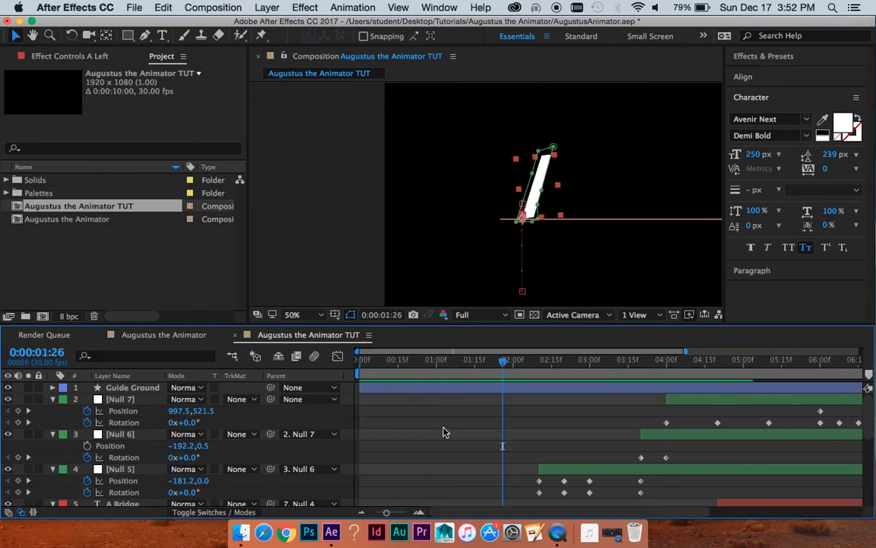
Enlarge the timeline and examine A Left's Position speed graph and keyframe easing around 0:00:00:20
scroll(426, 423, "down", 6)
scroll(455, 428, "down", 2)
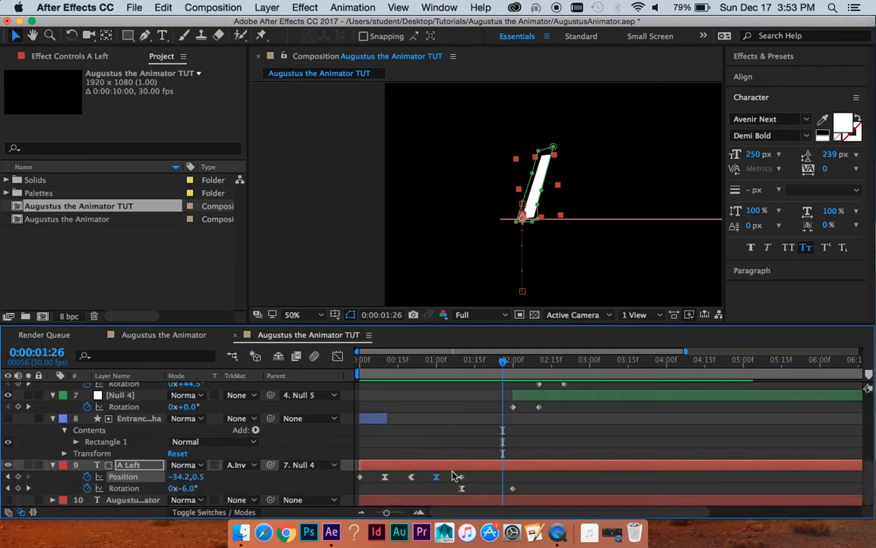
left_click(338, 357)
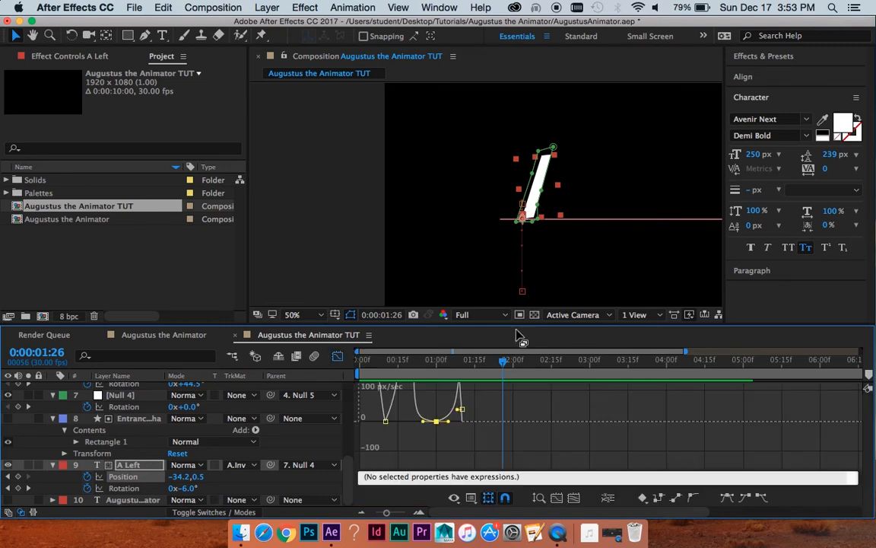
left_click_drag(522, 322, 522, 279)
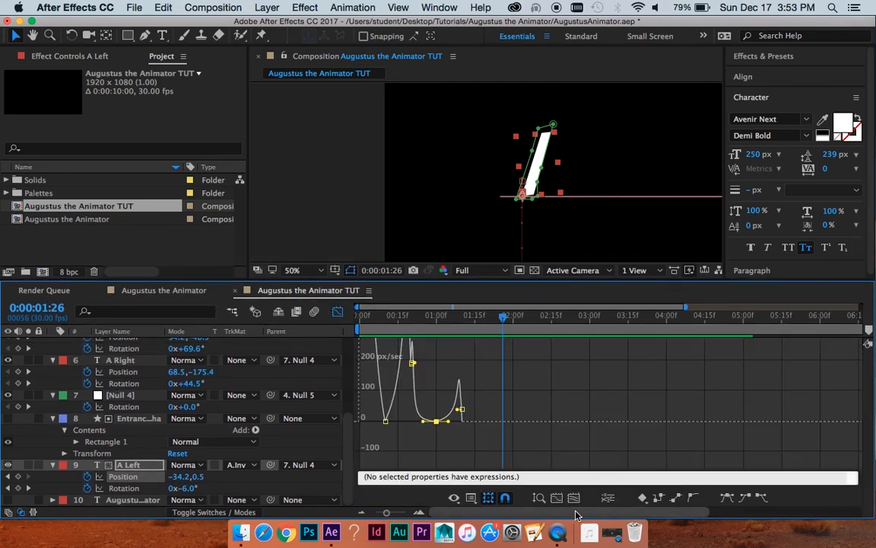
left_click(575, 498)
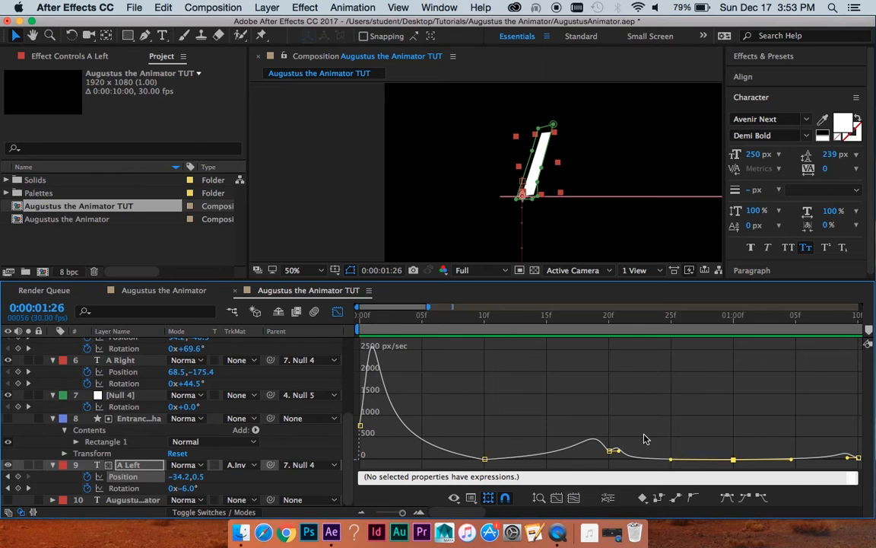
left_click_drag(649, 421, 593, 463)
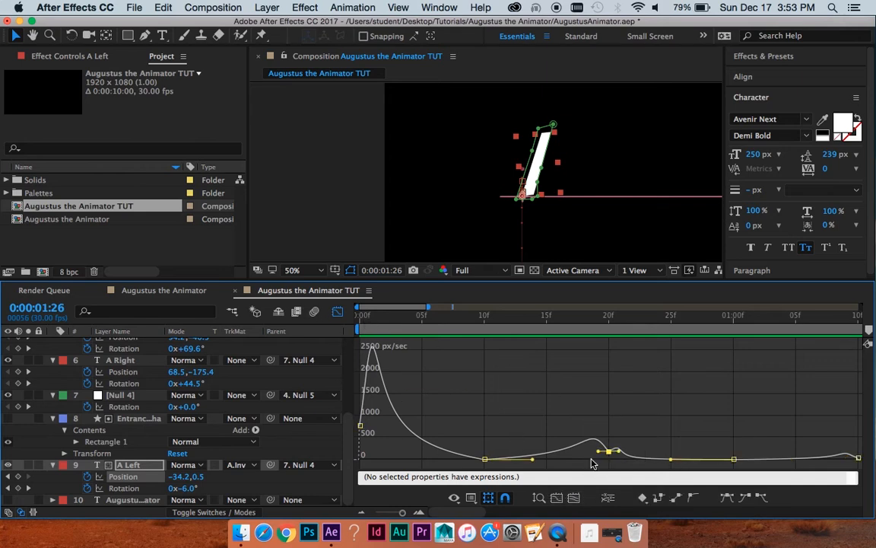
left_click(338, 313)
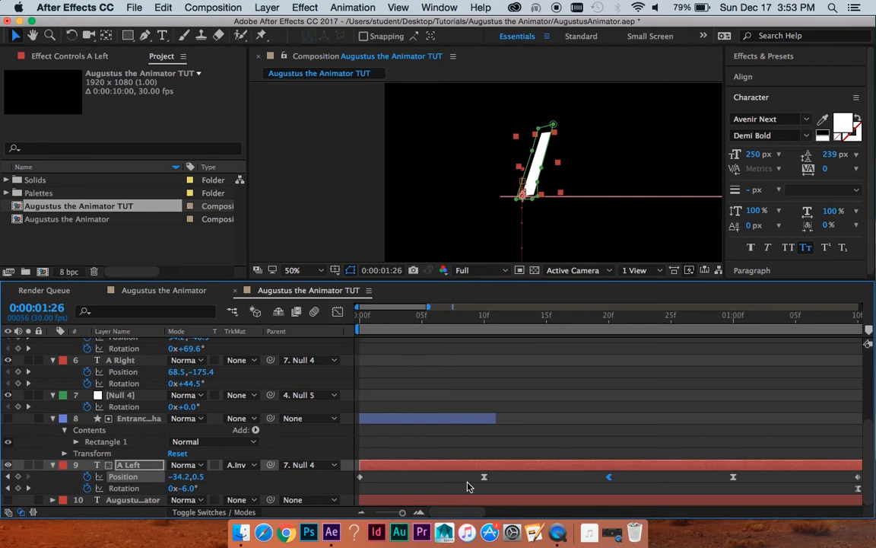
left_click(622, 492)
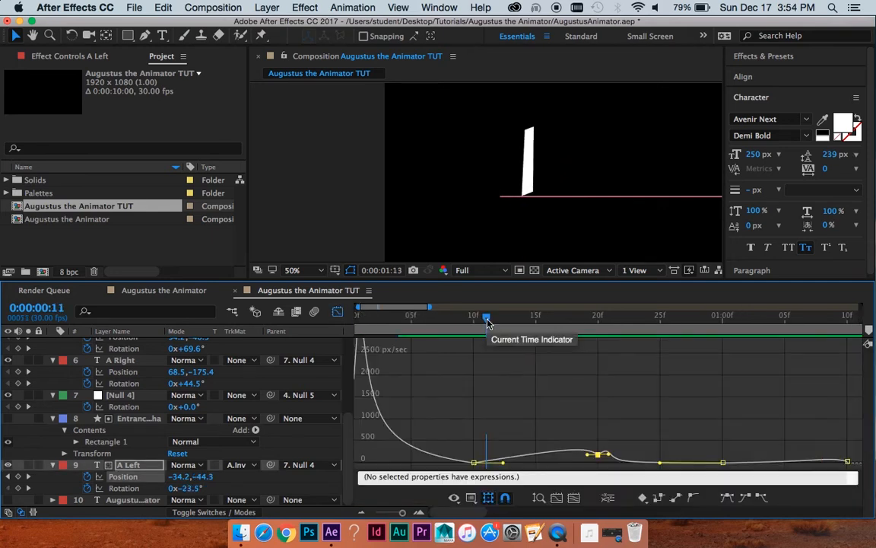
Preview A Left's bounce again and switch the timeline from the speed graph back to keyframes
key("space")
scroll(463, 366, "down", 3)
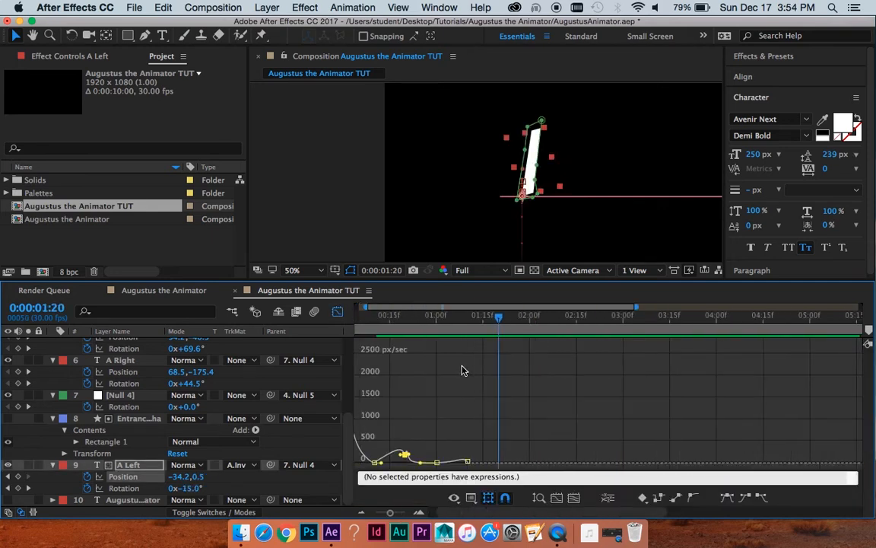
scroll(397, 369, "down", 10)
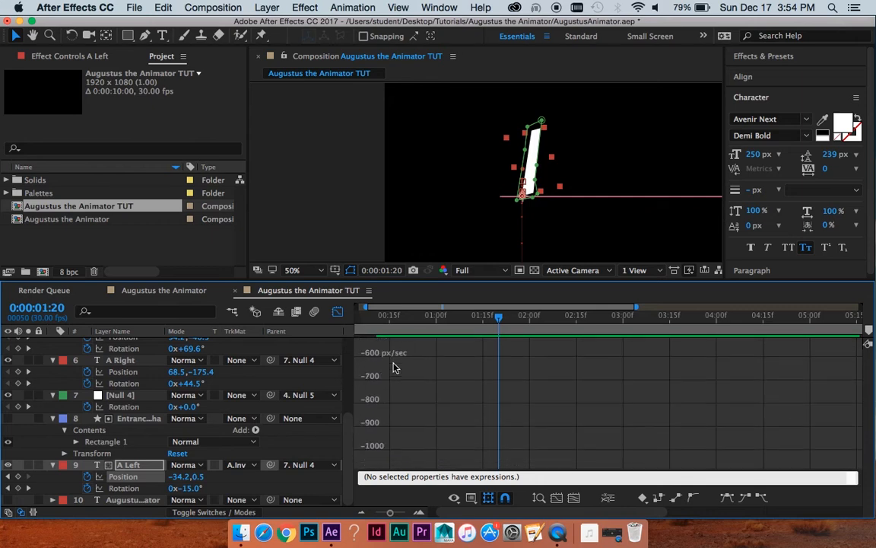
scroll(394, 368, "up", 4)
left_click(338, 312)
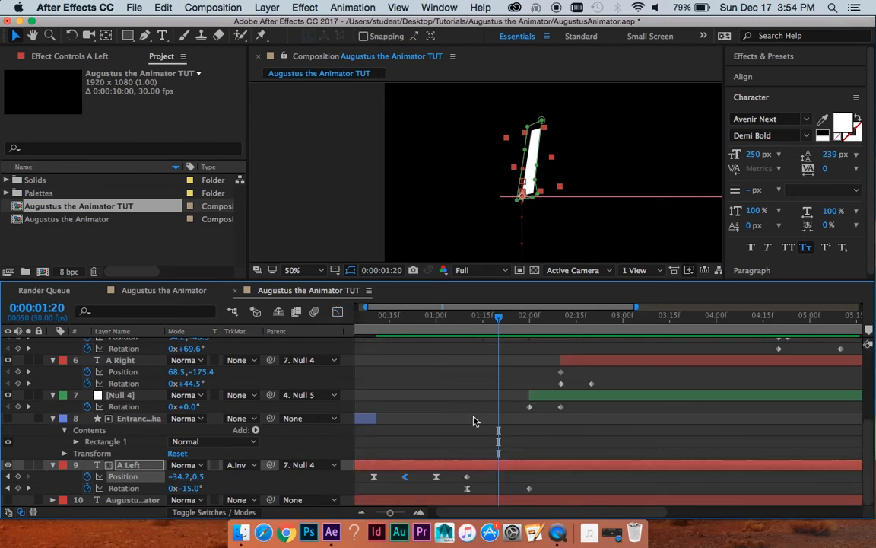
Lengthen the outgoing ease of A Left's first Rotation keyframe in the fitted speed graph for a slower start
scroll(424, 425, "left", 2)
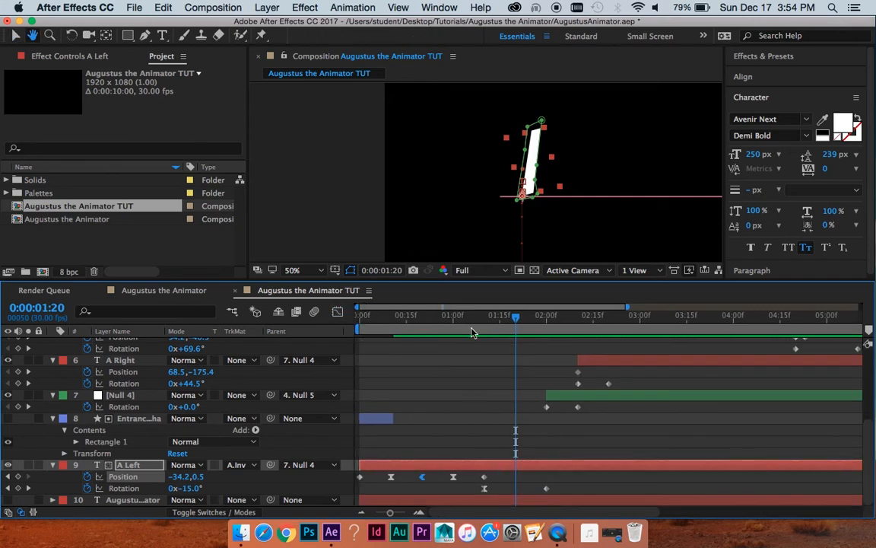
left_click(485, 488)
left_click(338, 312)
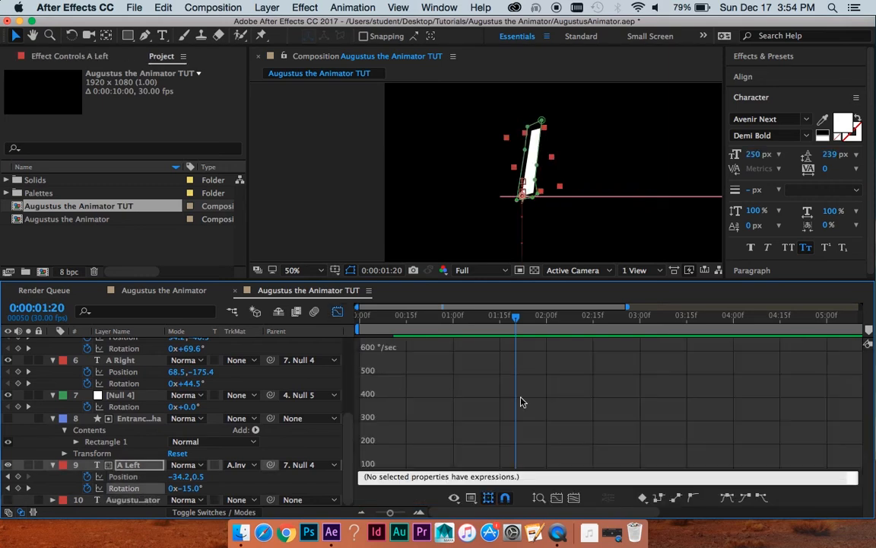
left_click(574, 499)
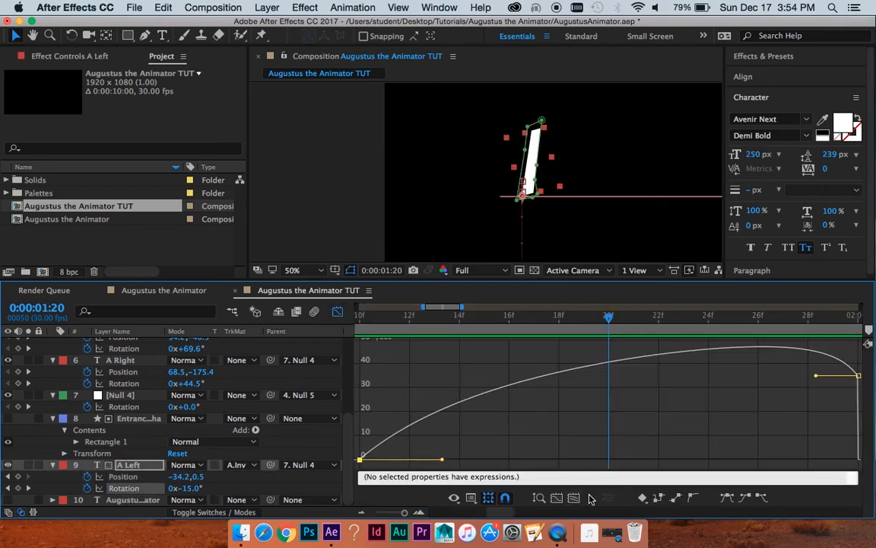
left_click_drag(441, 459, 515, 462)
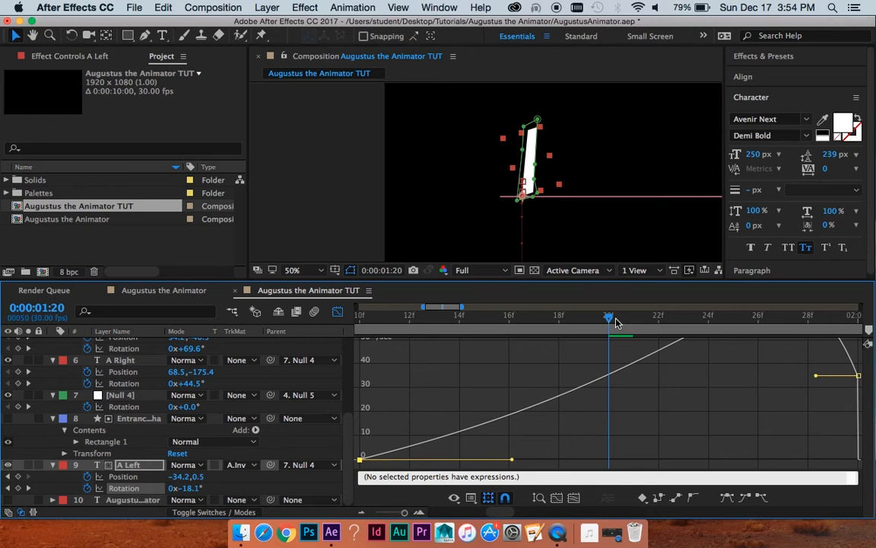
Preview A Left's eased rotation from 0:00:01:20, show a wider time range, and move to 0:00:01:12
key("space")
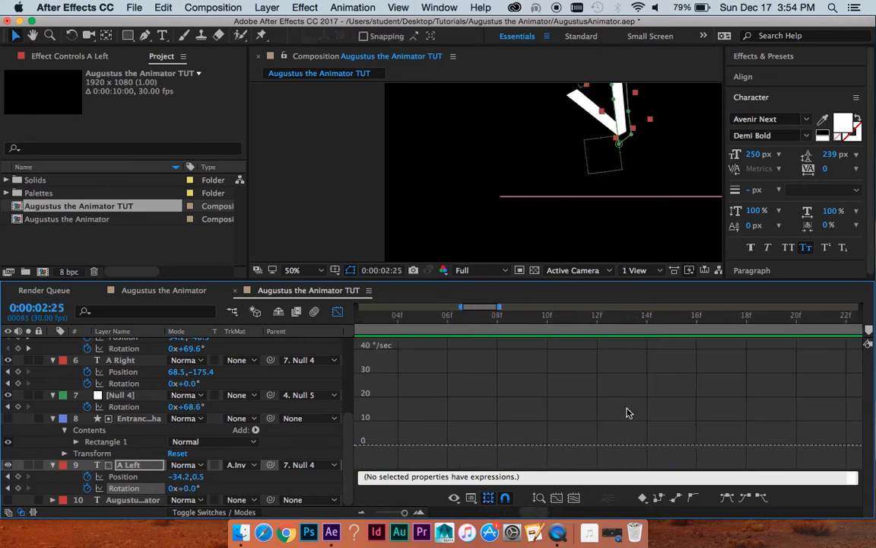
key("minus")
key("minus")
key("minus")
key("minus")
key("minus")
key("minus")
left_click(446, 317)
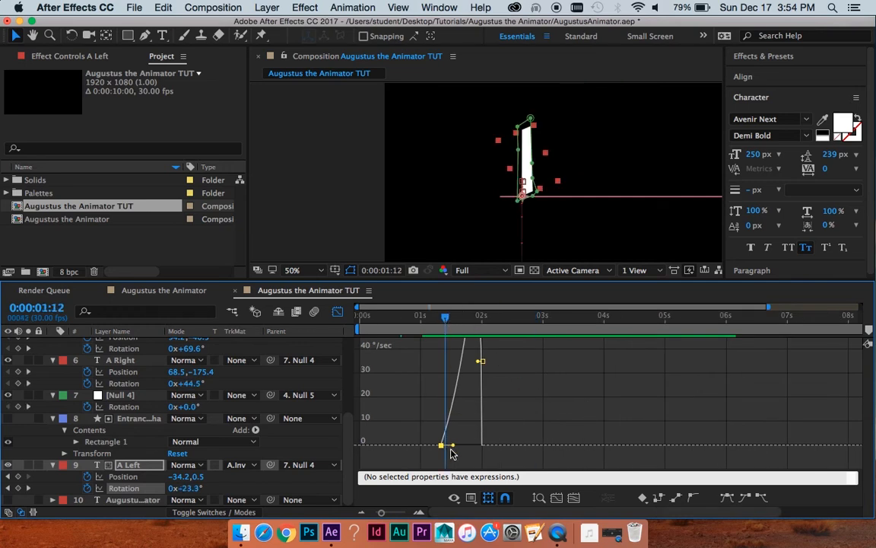
Lengthen the outgoing ease of A Left's first Rotation keyframe a little further and preview the rotation up to 0:00:02:00
left_click_drag(453, 446, 458, 446)
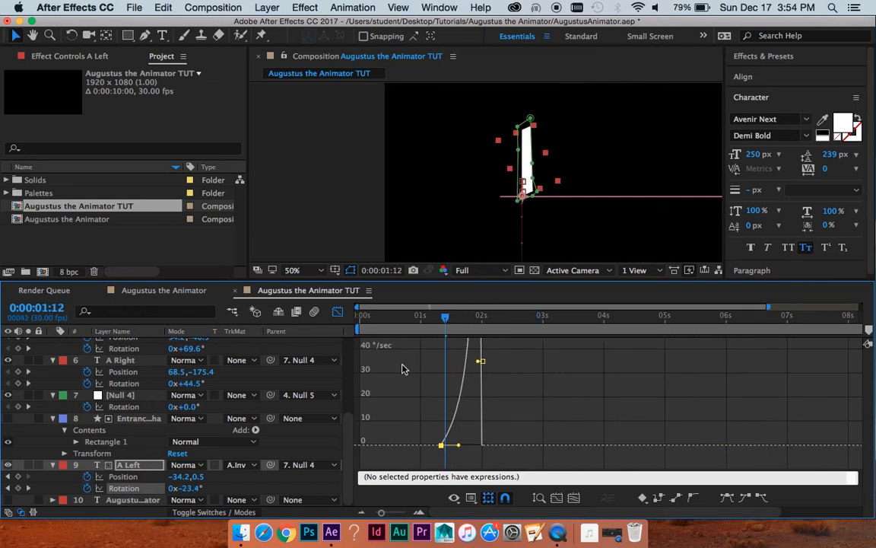
left_click(340, 312)
key("space")
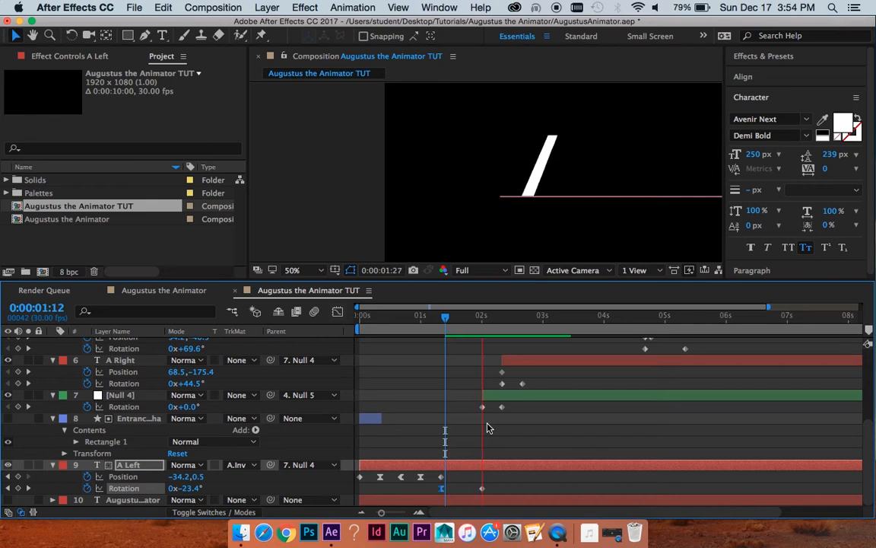
mouse_move(491, 323)
left_mouse_down()
mouse_move(468, 328)
mouse_move(483, 321)
left_mouse_up()
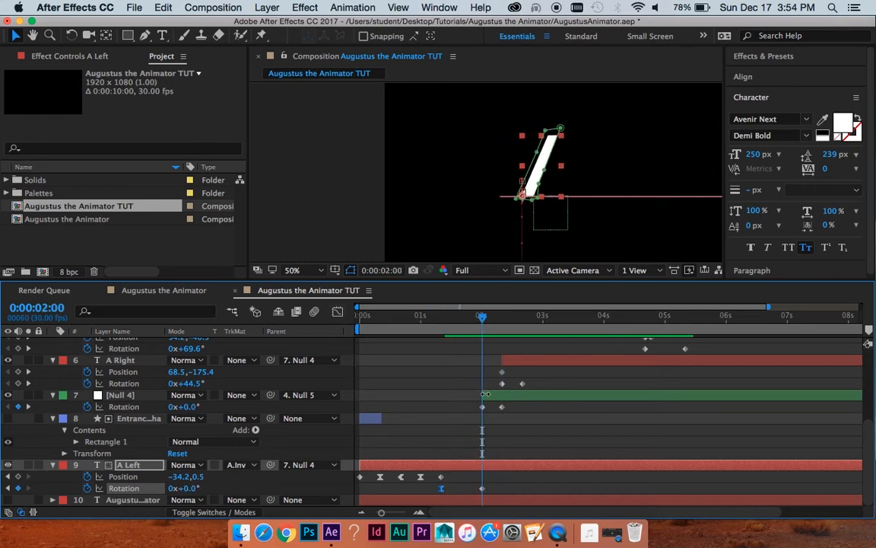
In Null 4's fitted Rotation speed graph, raise the ending keyframe's speed and lower the starting keyframe to about 177 °/sec
left_click(502, 408)
key("period")
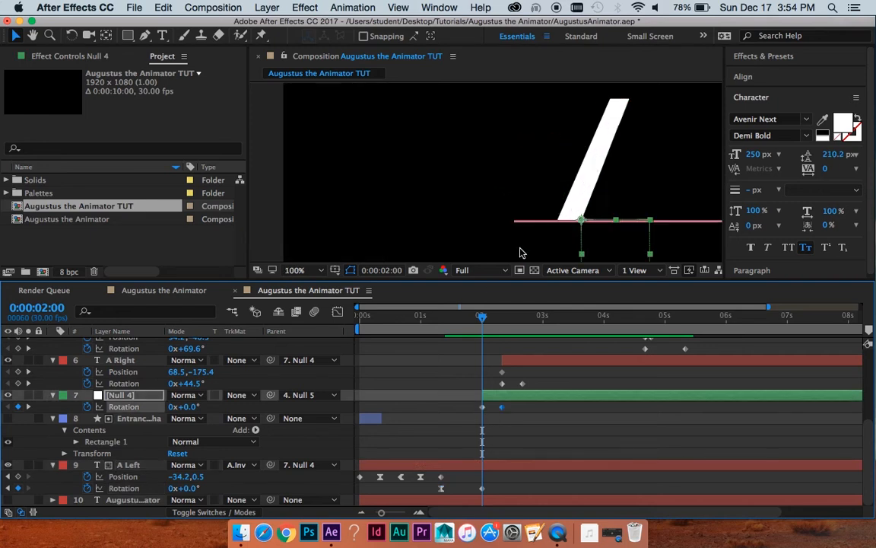
left_click_drag(482, 318, 422, 316)
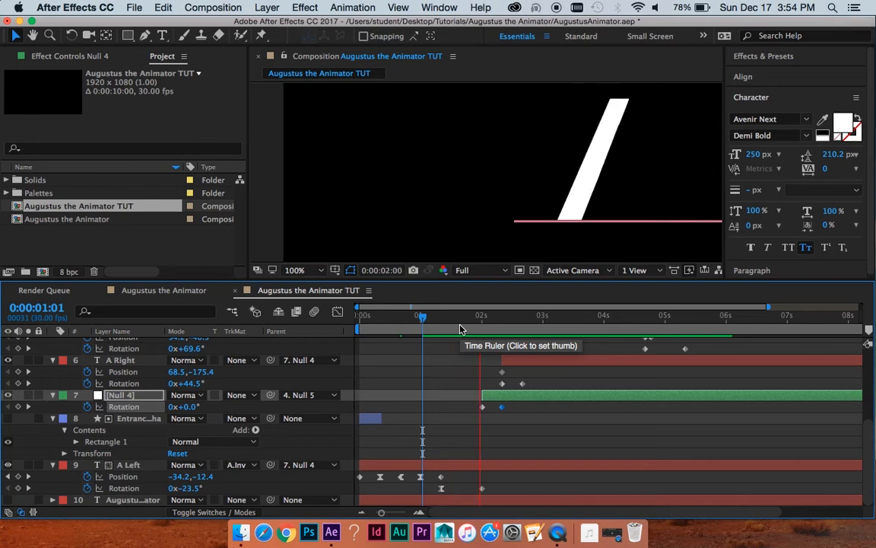
key("space")
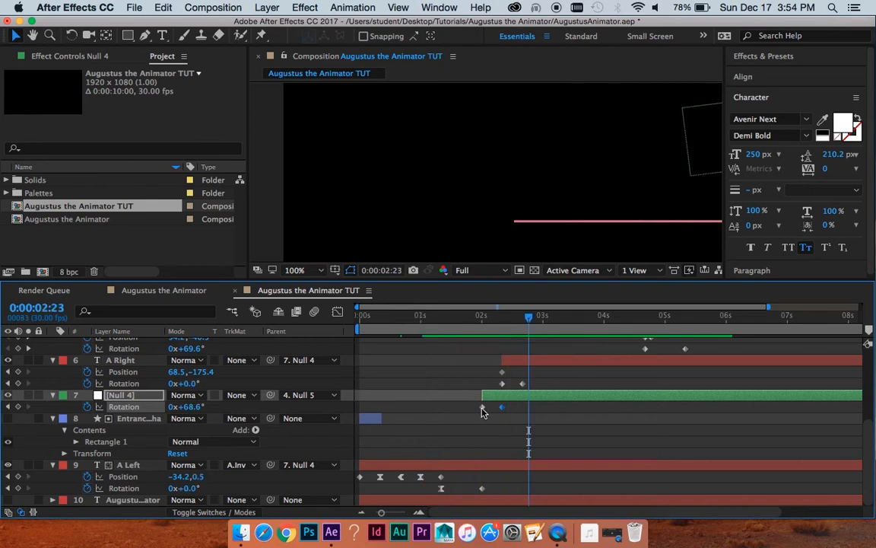
left_click(337, 312)
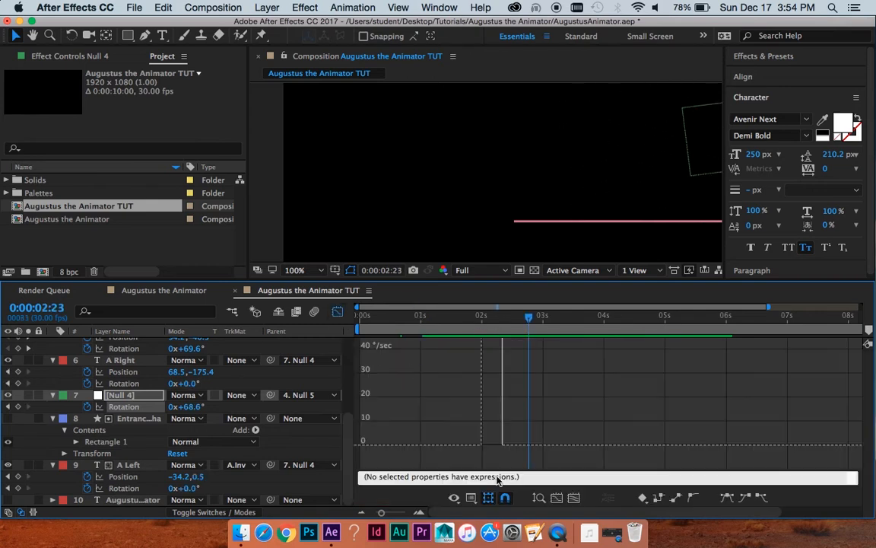
left_click(575, 501)
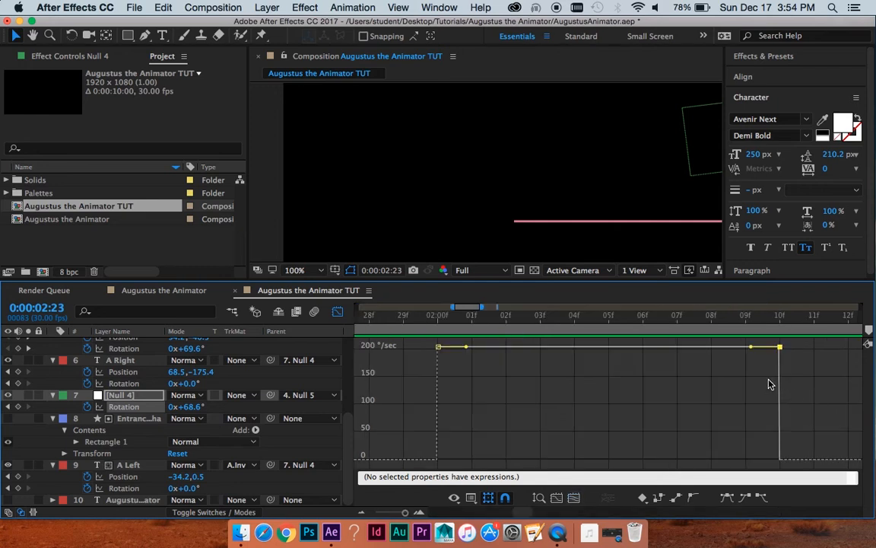
left_click_drag(760, 372, 767, 395)
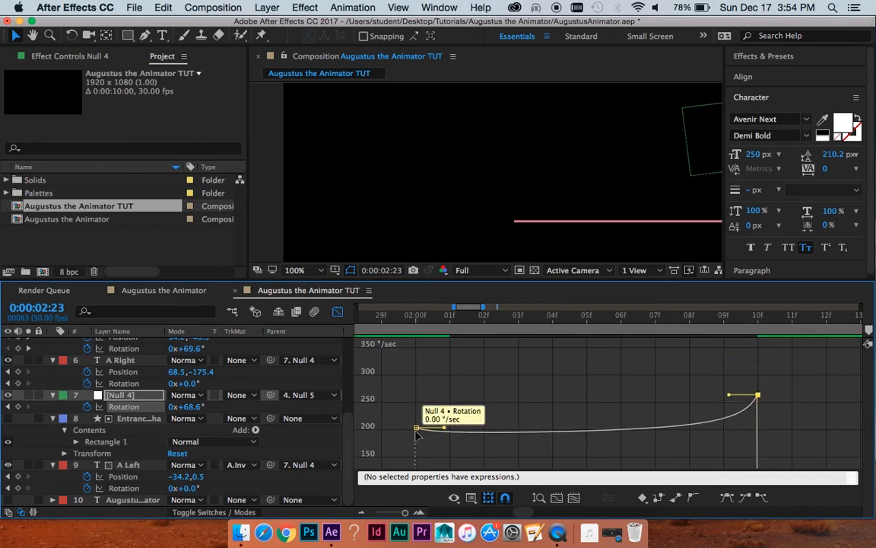
mouse_move(417, 434)
left_mouse_down()
mouse_move(417, 379)
mouse_move(417, 449)
left_mouse_up()
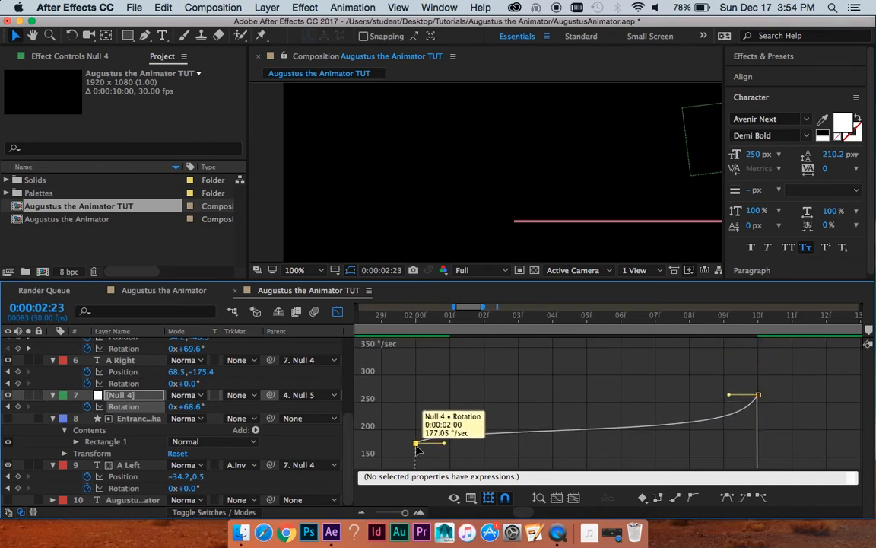
Raise the speed of Null 4's ending Rotation keyframe above 300 °/sec and preview the fall from 0:00:01:26
scroll(609, 335, "down", 2)
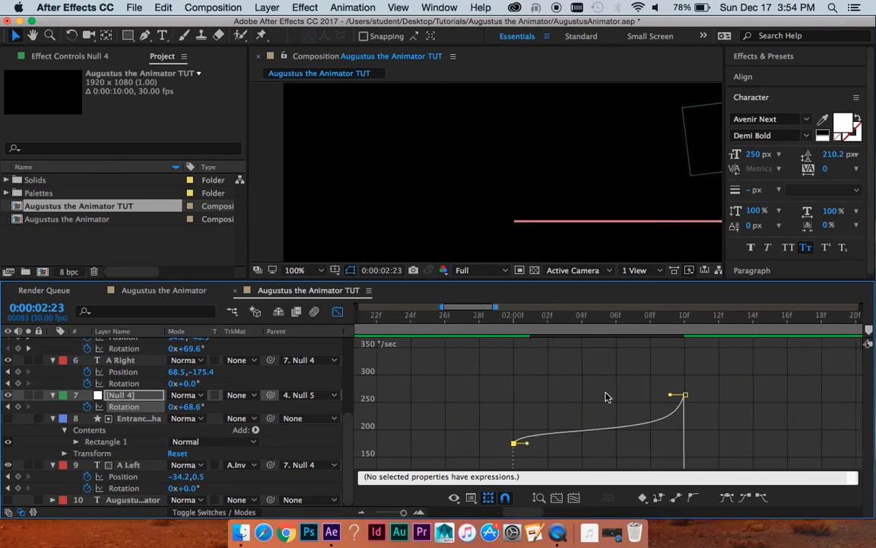
key("space")
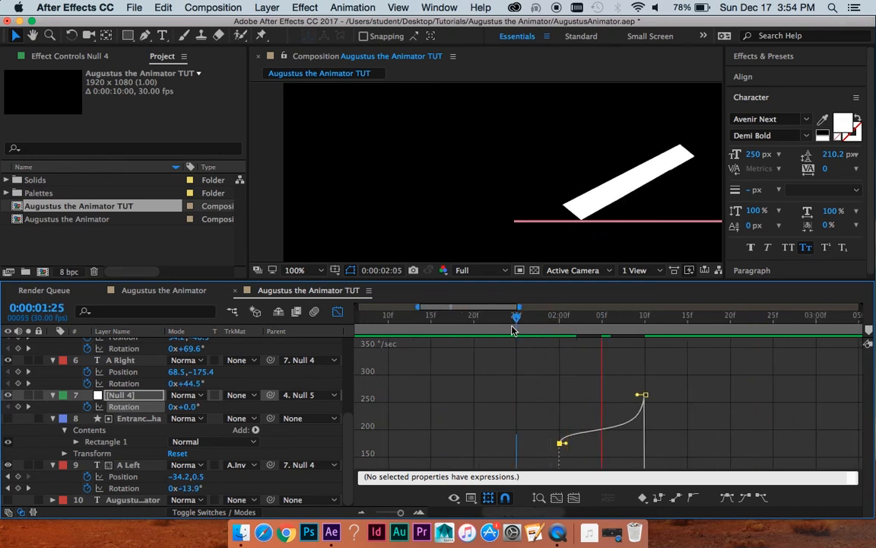
left_click_drag(644, 395, 643, 360)
key("space")
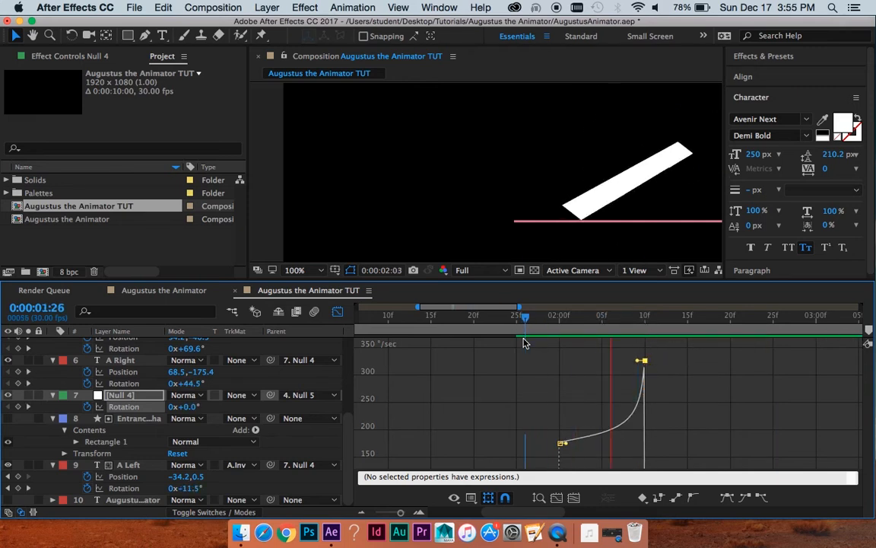
scroll(552, 182, "down", 4)
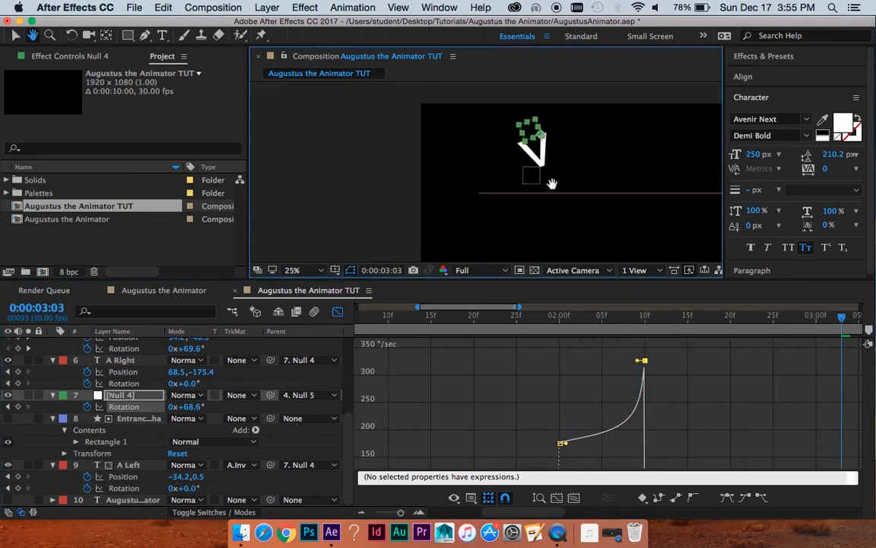
Return the timeline to keyframes and apply Easy Ease to A Right's second Rotation keyframe at 0:00:02:20
left_click(338, 312)
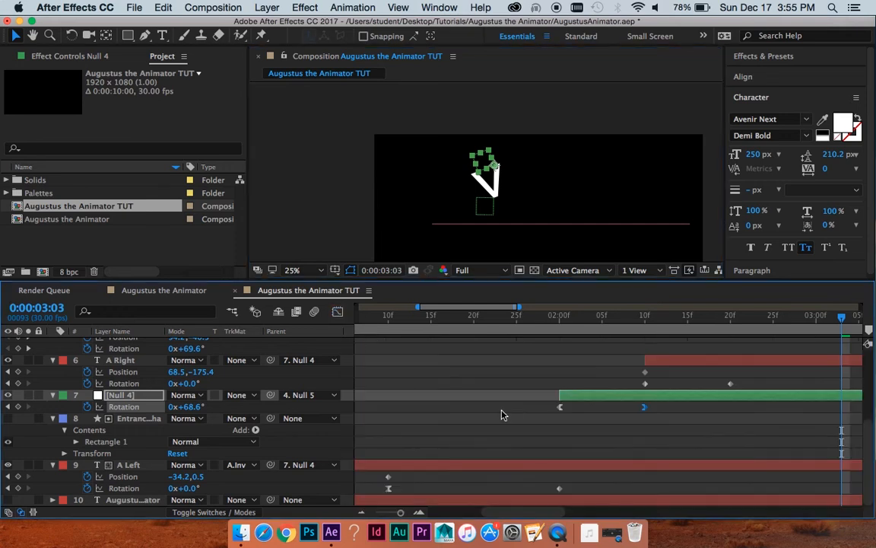
key("minus")
left_click_drag(656, 384, 592, 421)
left_click_drag(599, 316, 658, 326)
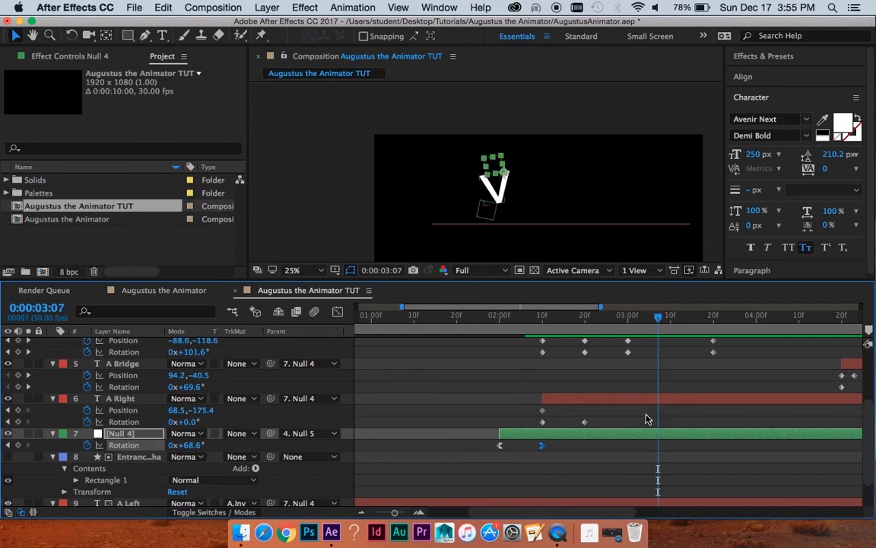
scroll(646, 419, "up", 1)
left_click(558, 415)
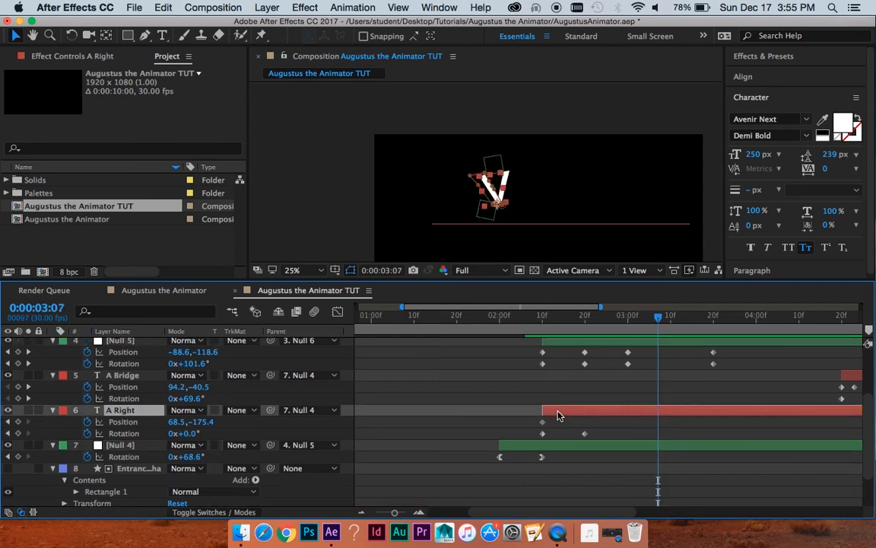
key("period")
left_click_drag(565, 320, 584, 327)
key("space")
left_click_drag(545, 147, 550, 87)
left_click_drag(612, 430, 577, 441)
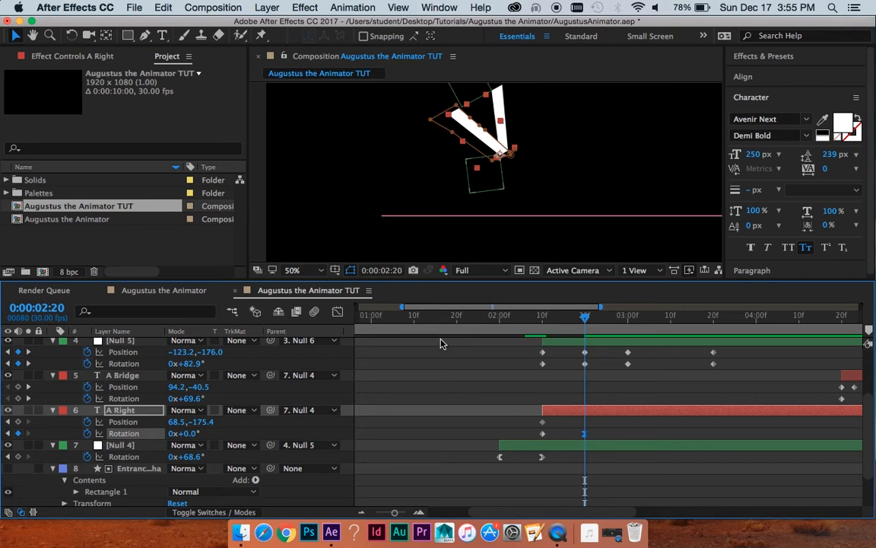
Lengthen the incoming ease of A Right's second Rotation keyframe back to about 0:00:02:16 in the fitted speed graph and preview it
left_click(337, 312)
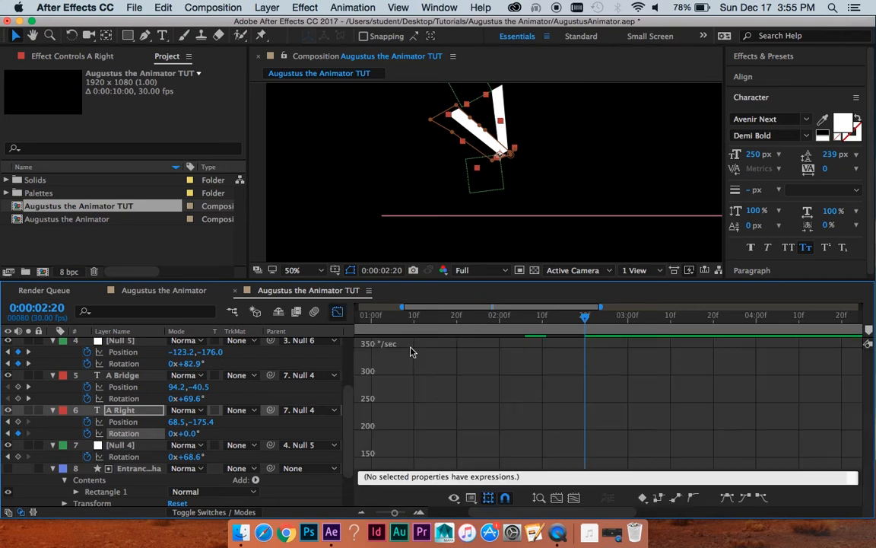
left_click(574, 498)
left_click_drag(722, 347, 641, 349)
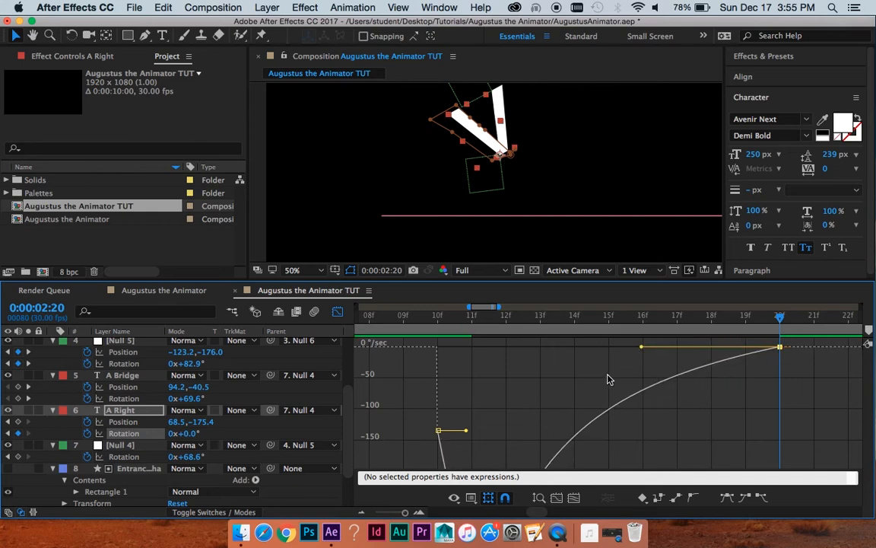
left_click_drag(547, 424, 538, 452)
key("space")
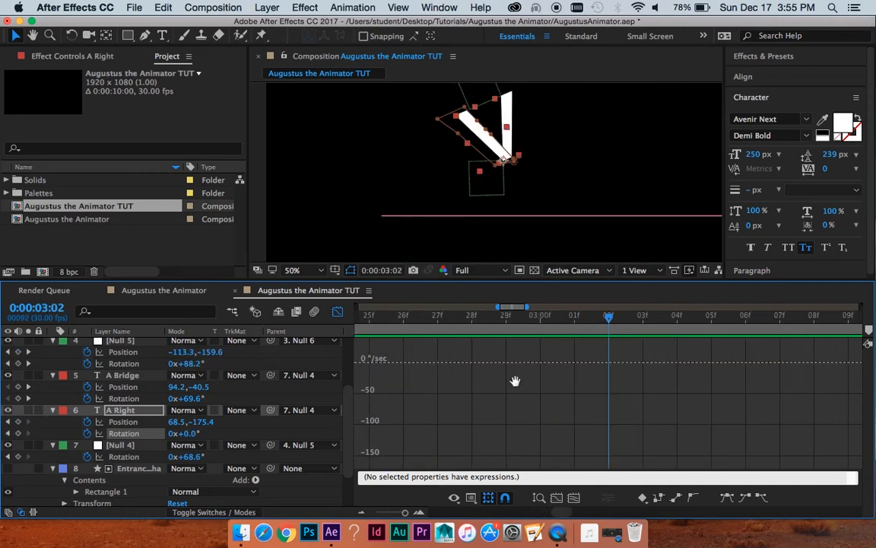
Extend A Right's incoming Rotation ease to about 0:00:02:15, preview from 0:00:02:10, and switch back to keyframes
left_click_drag(516, 381, 750, 385)
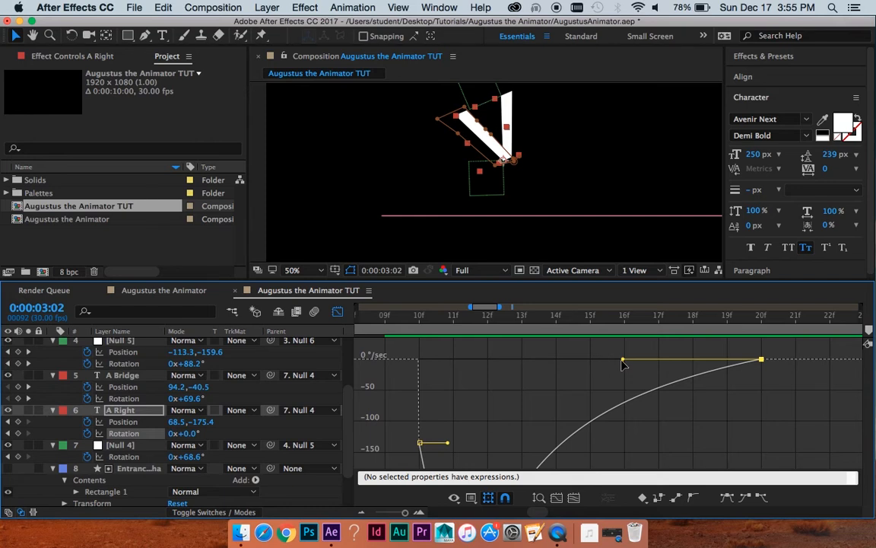
left_click_drag(622, 359, 590, 359)
left_click_drag(532, 318, 418, 318)
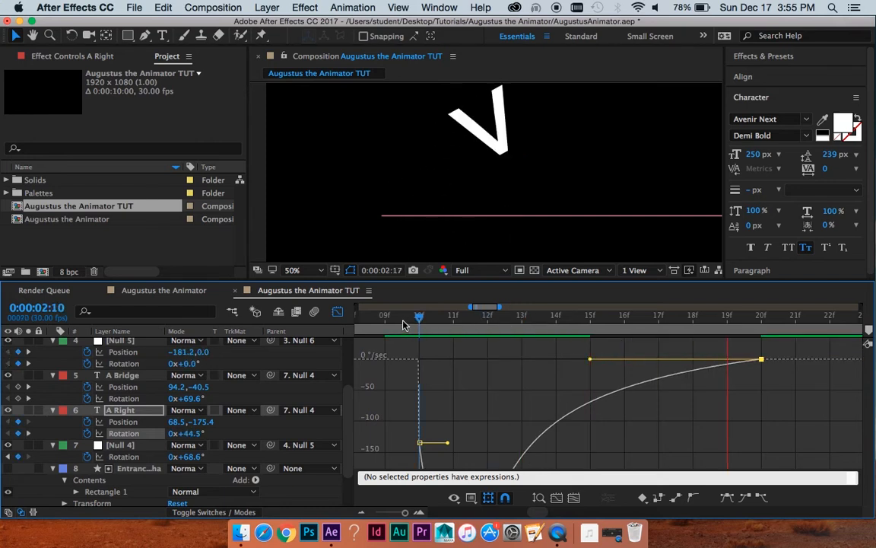
key("space")
left_click(337, 312)
Apply Easy Ease to Null 5's second Position and Rotation keyframes at 0:00:02:20
scroll(510, 388, "down", 1)
scroll(543, 390, "up", 1)
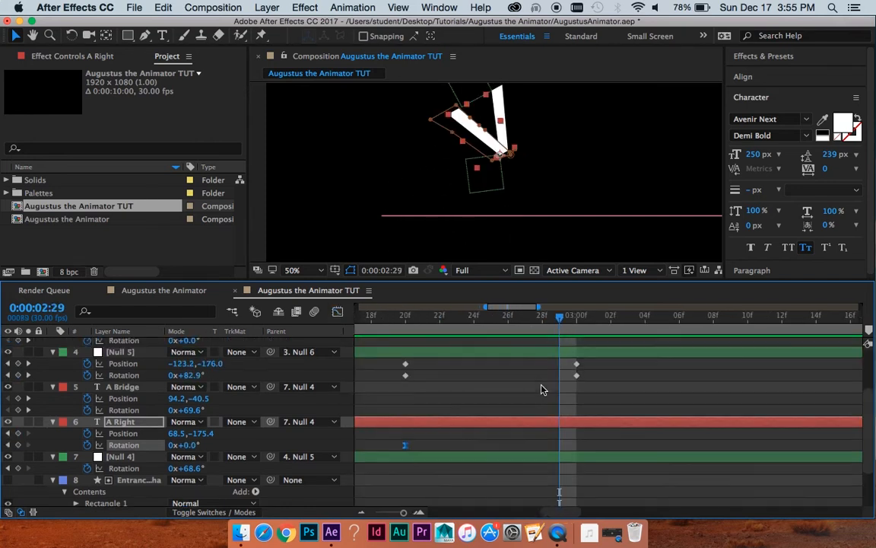
scroll(542, 390, "up", 1)
scroll(544, 388, "down", 5)
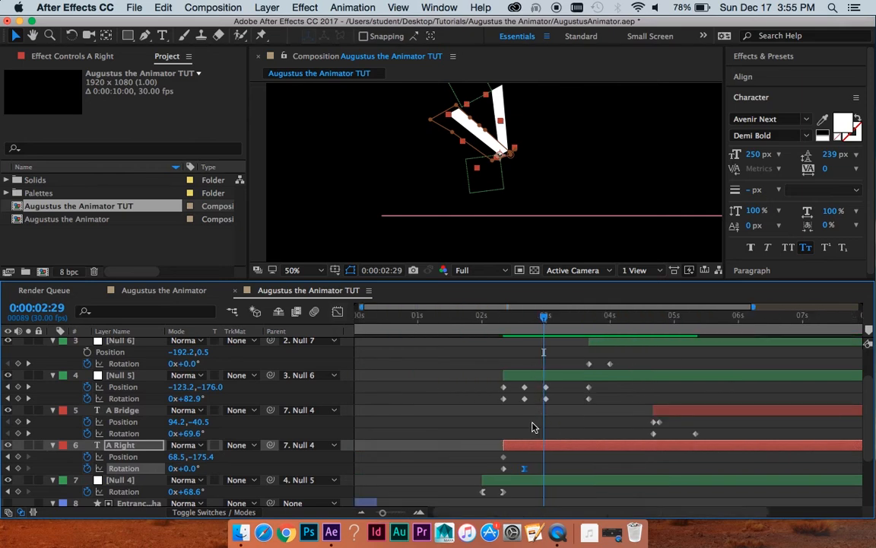
left_click_drag(533, 423, 522, 384)
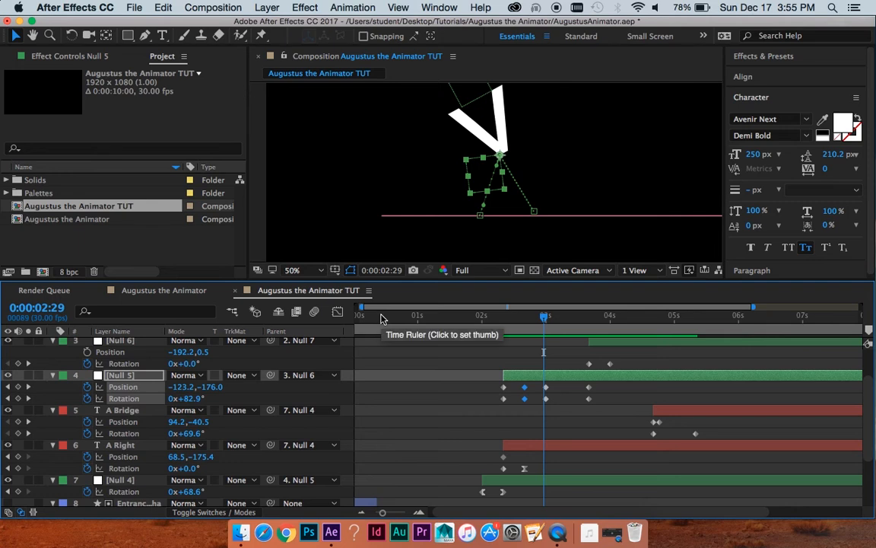
key("F9")
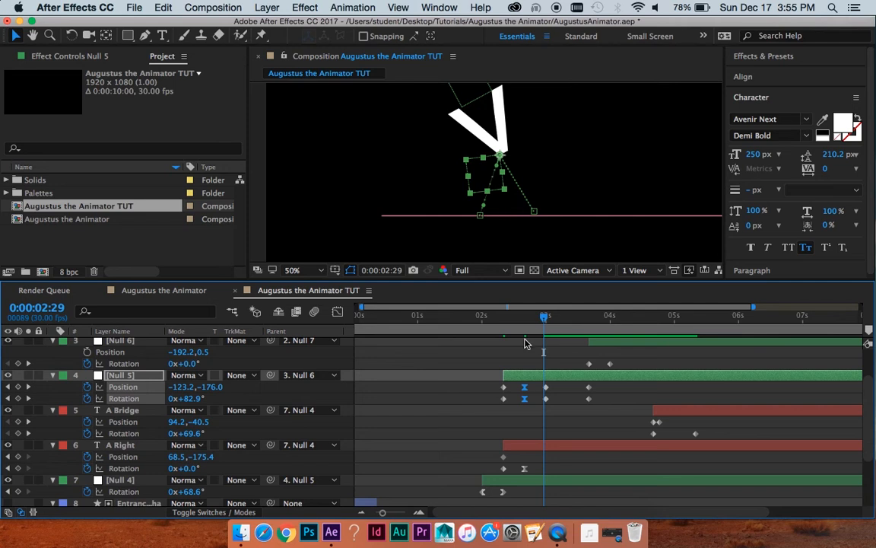
Lengthen the incoming eases of Null 5's Position and Rotation keyframes at 0:00:02:20 in the fitted speed graph and return to keyframes
left_click(337, 311)
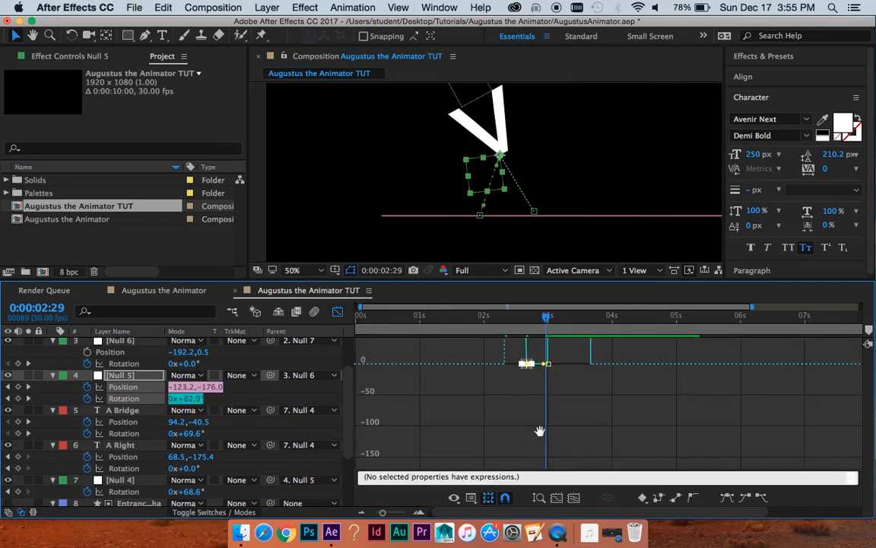
left_click(573, 498)
left_click_drag(553, 415, 570, 405)
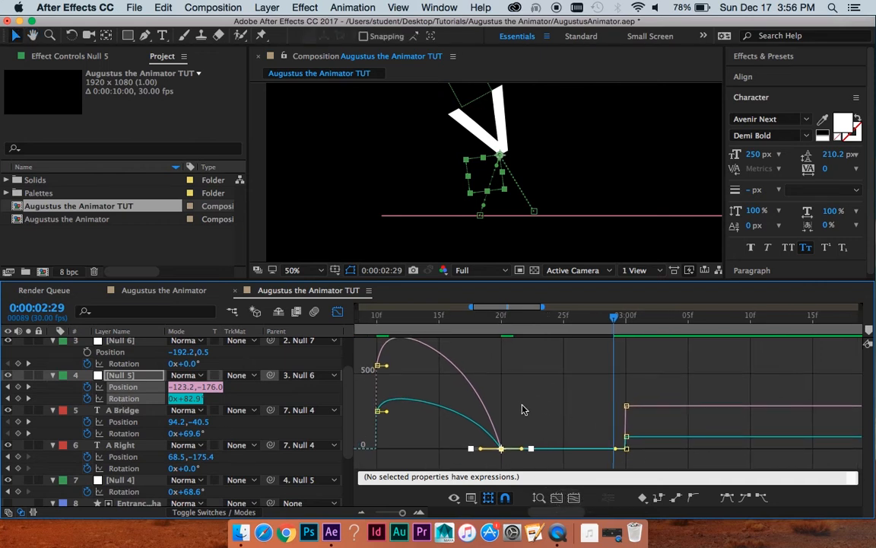
left_click_drag(523, 414, 447, 455)
left_click_drag(439, 453, 481, 440)
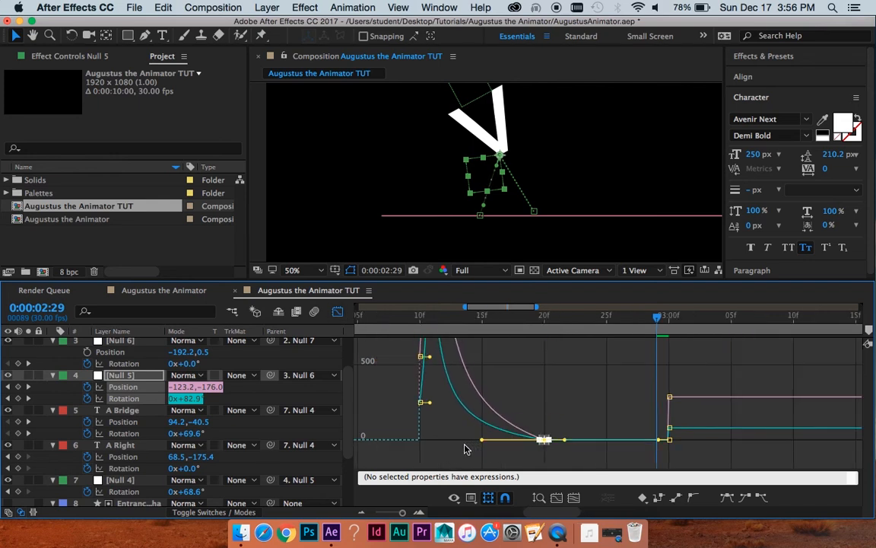
left_click_drag(563, 391, 557, 400)
key("shift+F3")
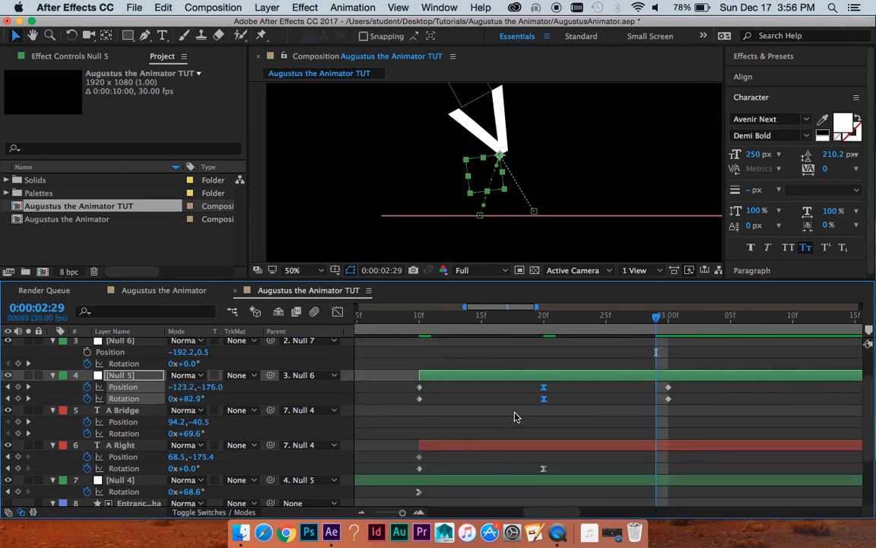
Show a wider time range and preview Null 5's eased jump from 0:00:02:05 and again from 0:00:01:29
scroll(517, 414, "down", 3)
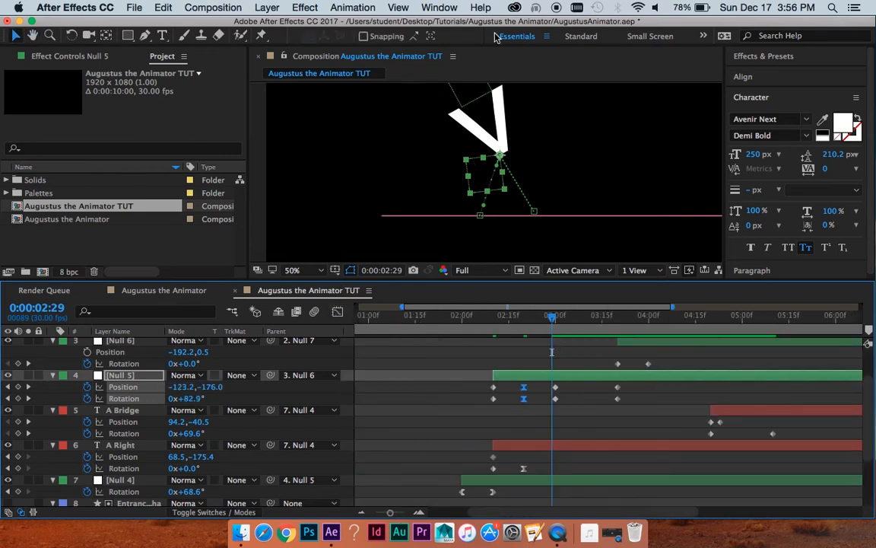
left_click_drag(596, 404, 586, 422)
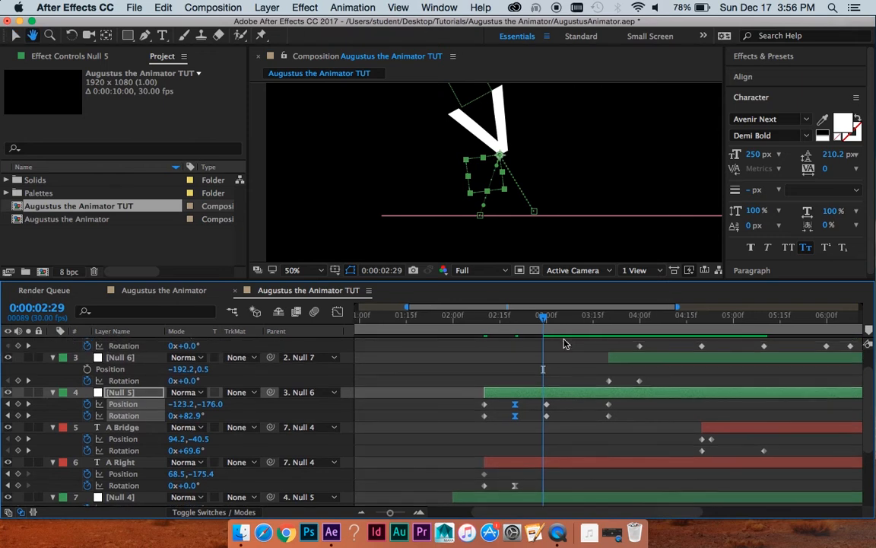
left_click_drag(543, 318, 468, 319)
key("space")
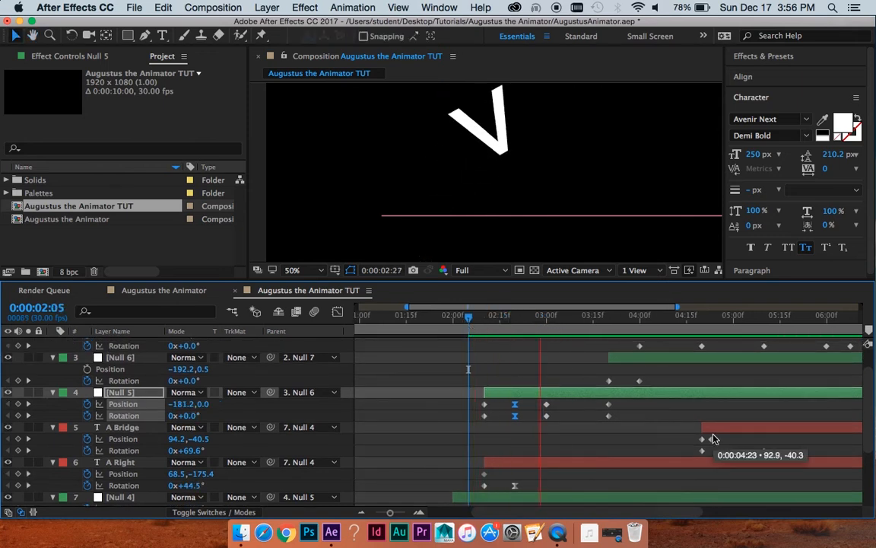
left_click(449, 316)
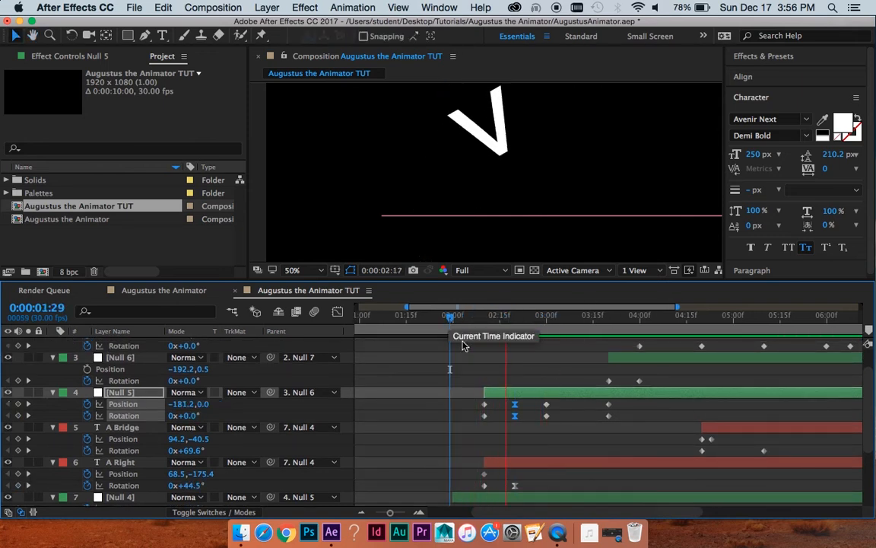
Move Null 5's eased Position and Rotation keyframes and A Right's eased Rotation keyframe to 0:00:03:00
key("space")
left_click_drag(543, 441, 538, 419)
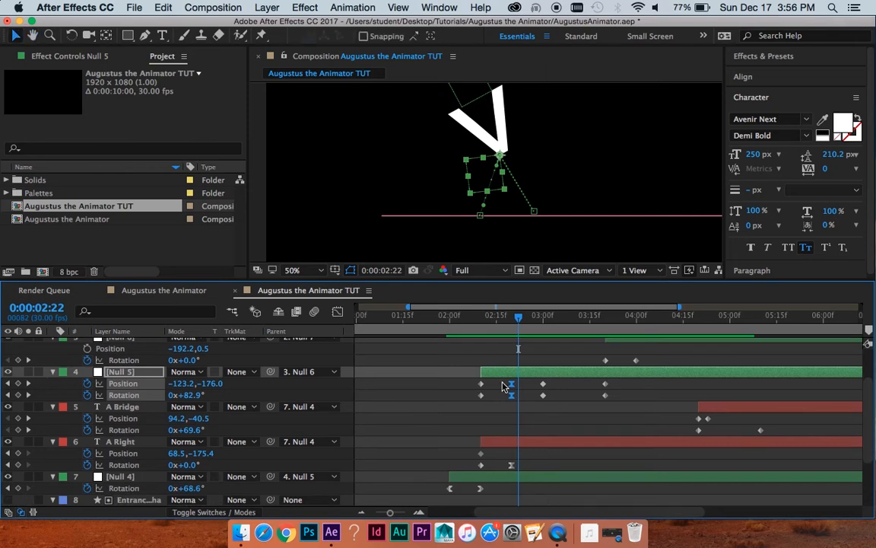
left_click_drag(502, 386, 528, 471)
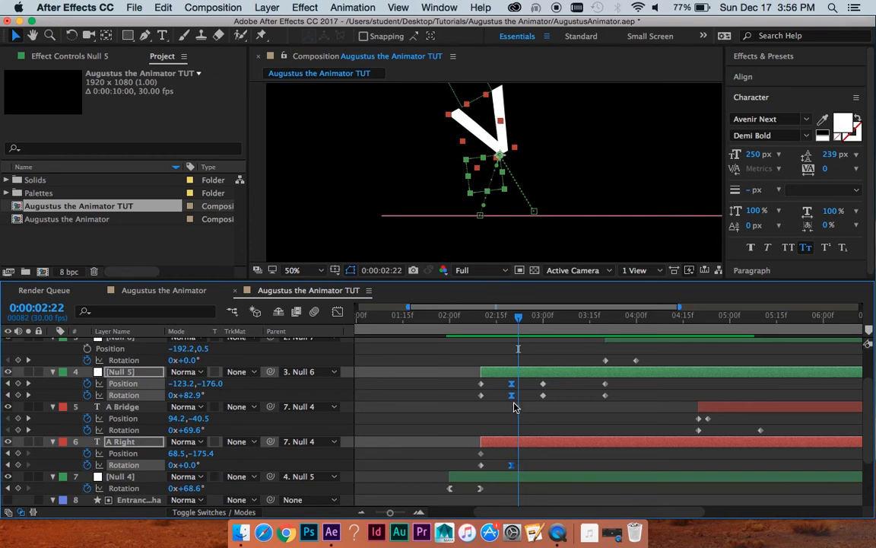
left_click_drag(512, 386, 544, 391)
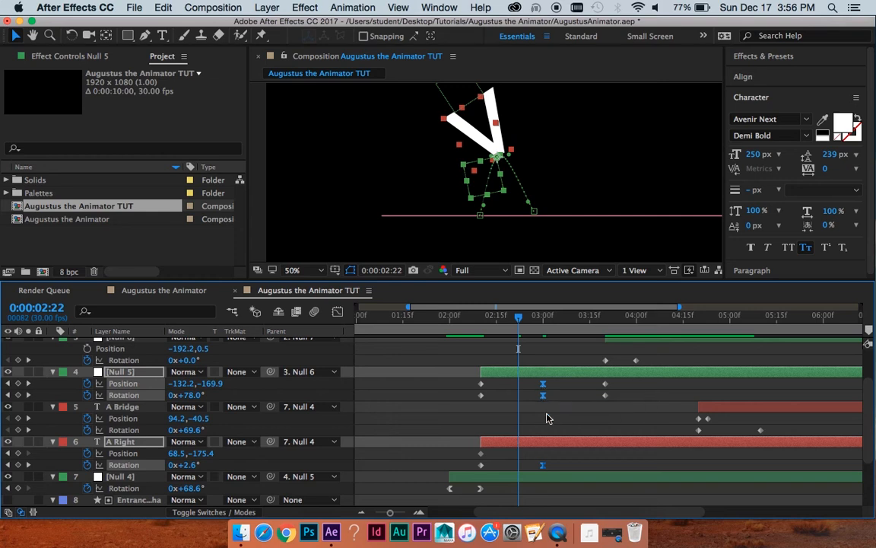
Preview the slowed jump from 0:00:02:08, then from 0:00:02:07 and 0:00:02:11
key("space")
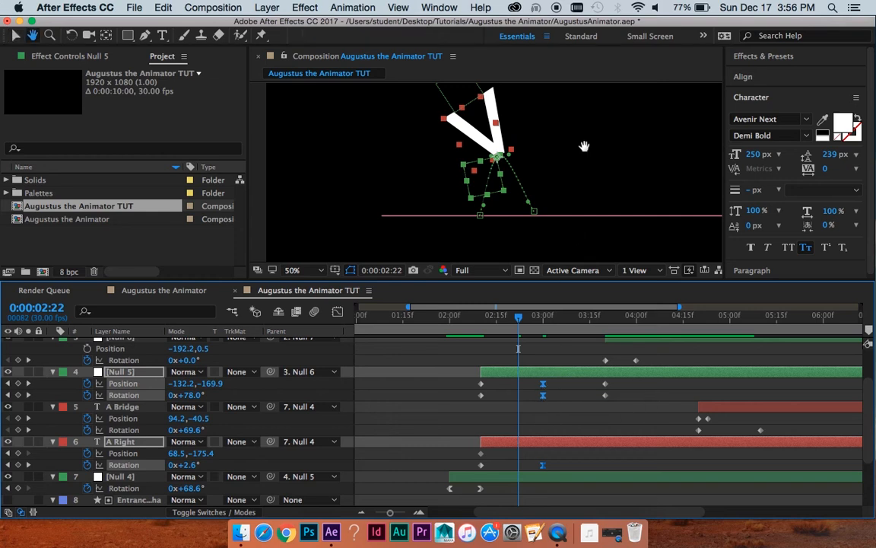
left_click_drag(585, 147, 572, 179)
left_click_drag(521, 317, 476, 333)
key("space")
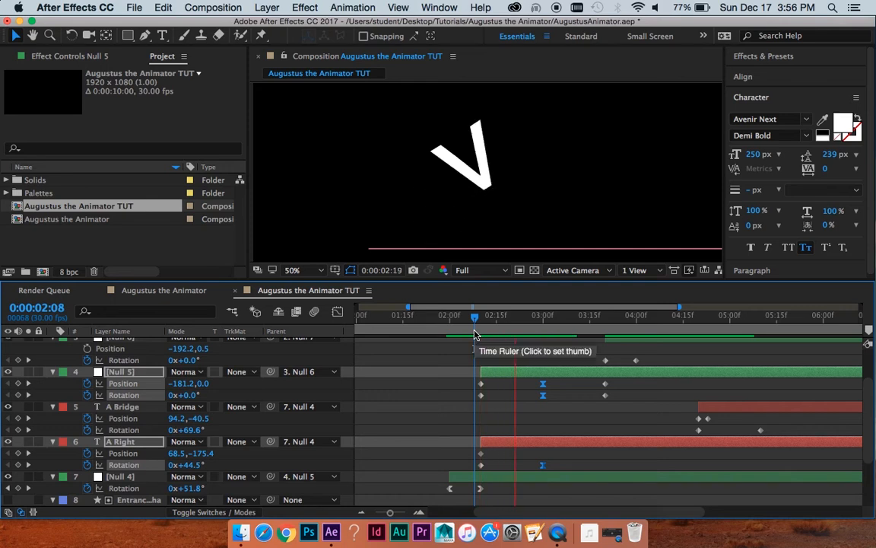
key("space")
left_click(469, 315)
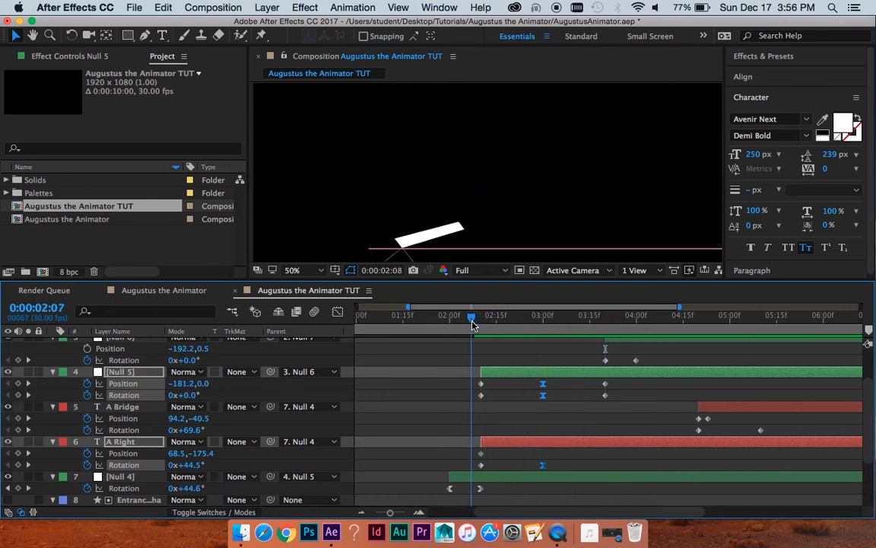
key("space")
key("space")
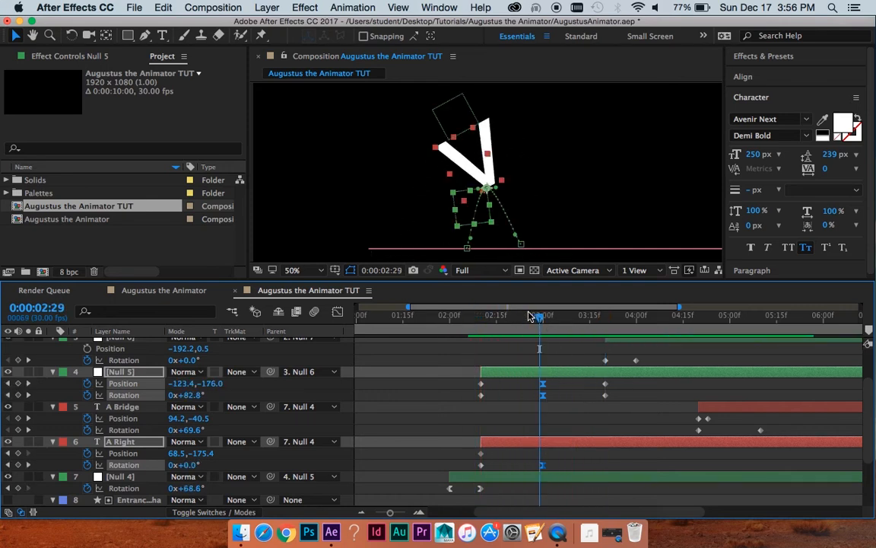
left_click_drag(536, 318, 486, 324)
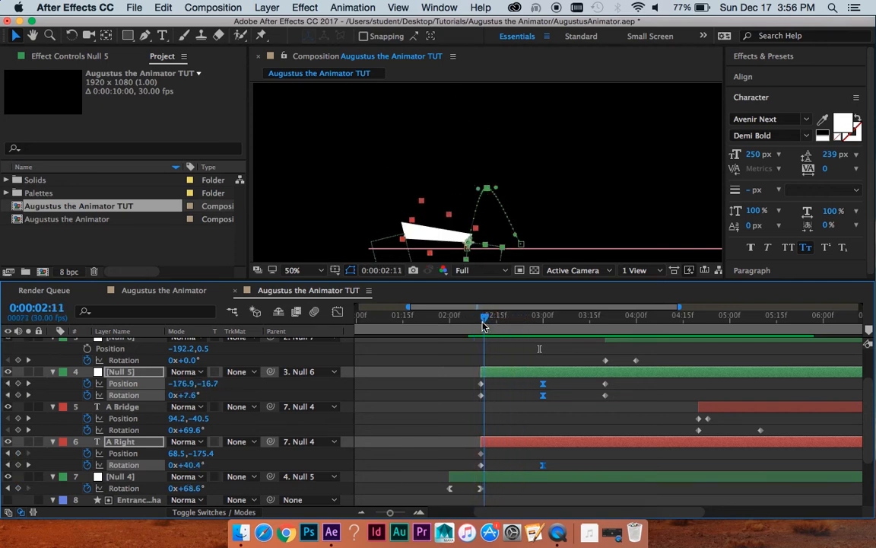
key("space")
key("space")
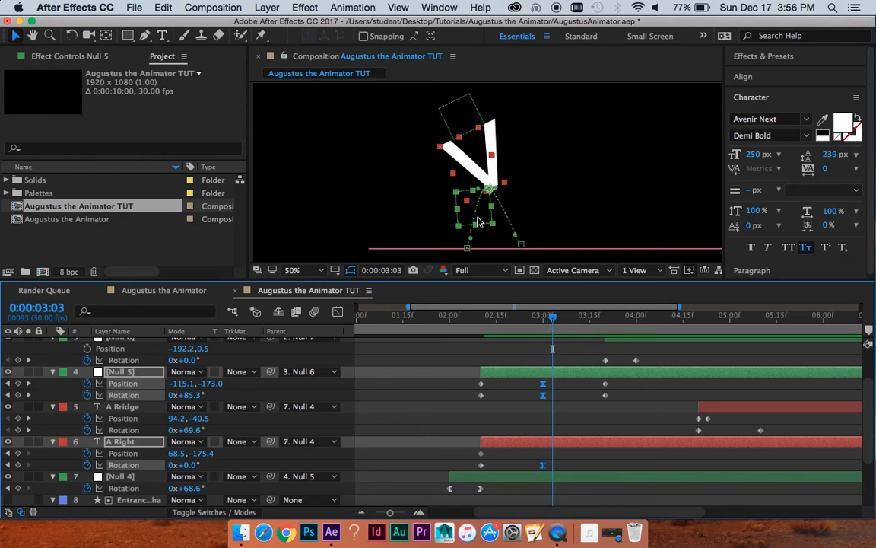
At 0:00:03:00, shift Null 5's peak Position keyframe horizontally to about -97.2, -176.0
mouse_move(553, 324)
left_mouse_down()
mouse_move(524, 317)
mouse_move(633, 318)
mouse_move(523, 318)
mouse_move(543, 315)
left_mouse_up()
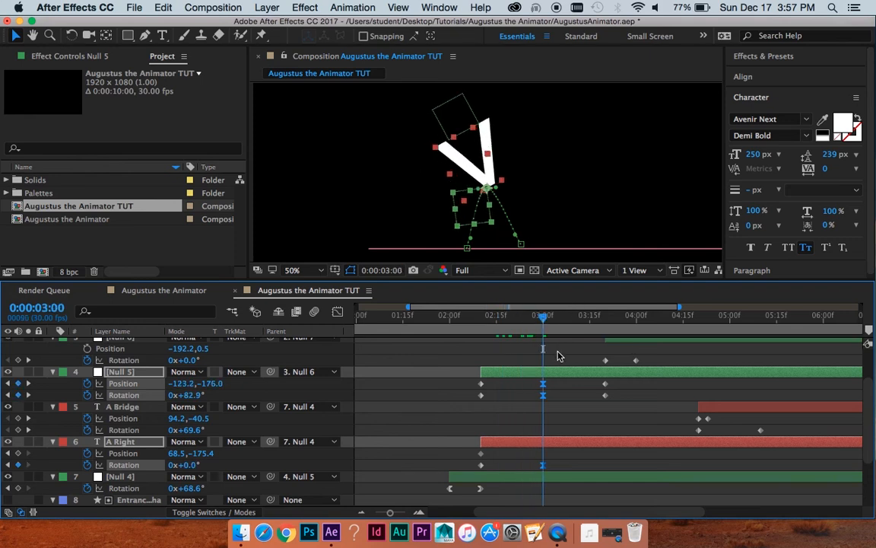
left_click(557, 383)
left_click(560, 369)
scroll(550, 199, "up", 1)
left_click_drag(436, 230, 455, 234)
key("comma")
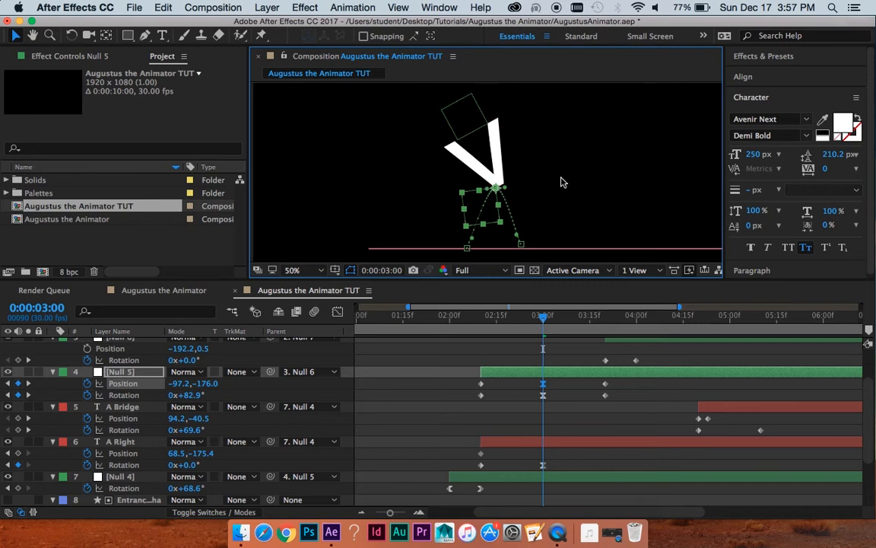
Reshape Null 5's jump arc by extending the motion path handle leaving its peak, and select the landing Position keyframe
key("period")
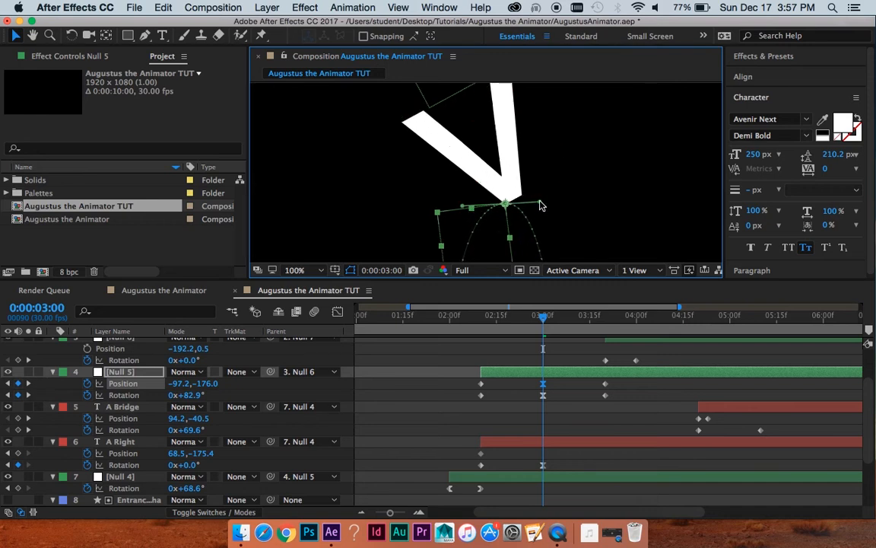
key("comma")
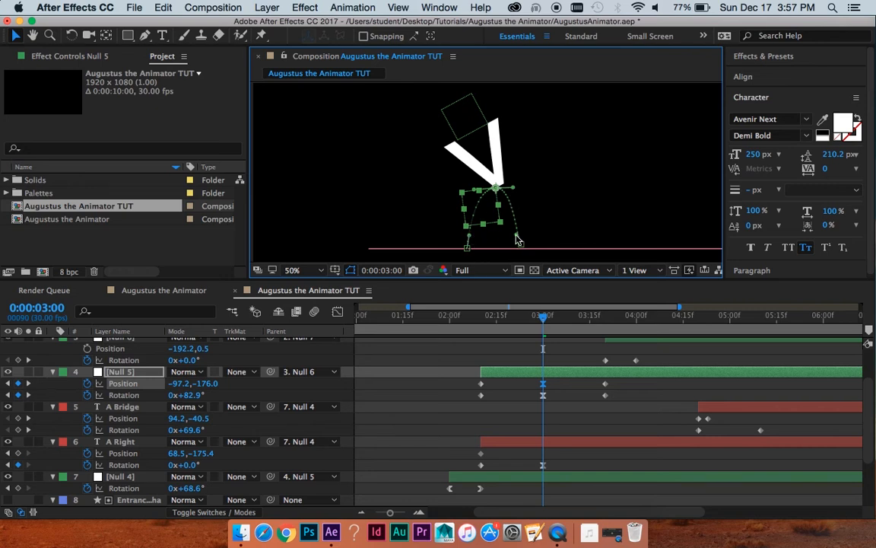
scroll(565, 222, "down", 2)
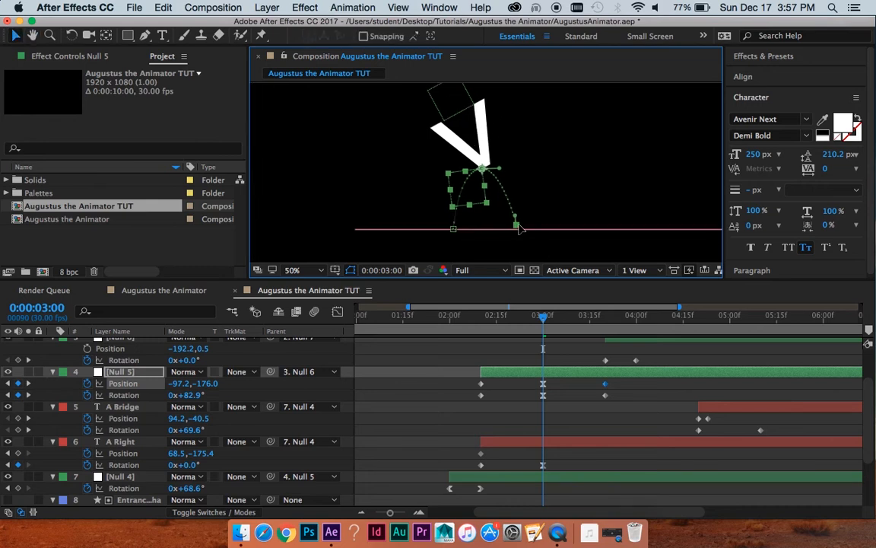
mouse_move(545, 319)
left_mouse_down()
mouse_move(646, 313)
mouse_move(542, 314)
left_mouse_up()
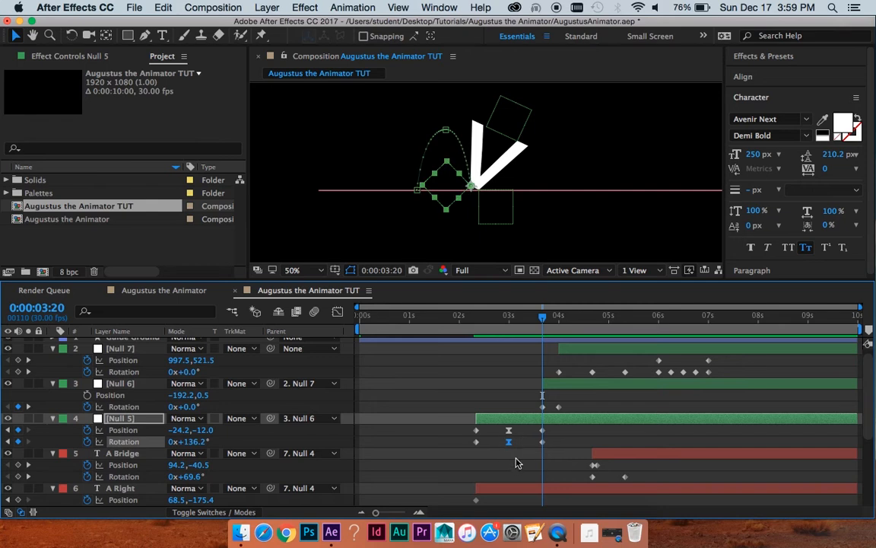
In the fitted speed graph, lengthen the outgoing eases of Null 5's Position and Rotation keyframes at 0:00:03:00 to about 0:00:03:06
left_click_drag(517, 461, 500, 427)
left_click(338, 313)
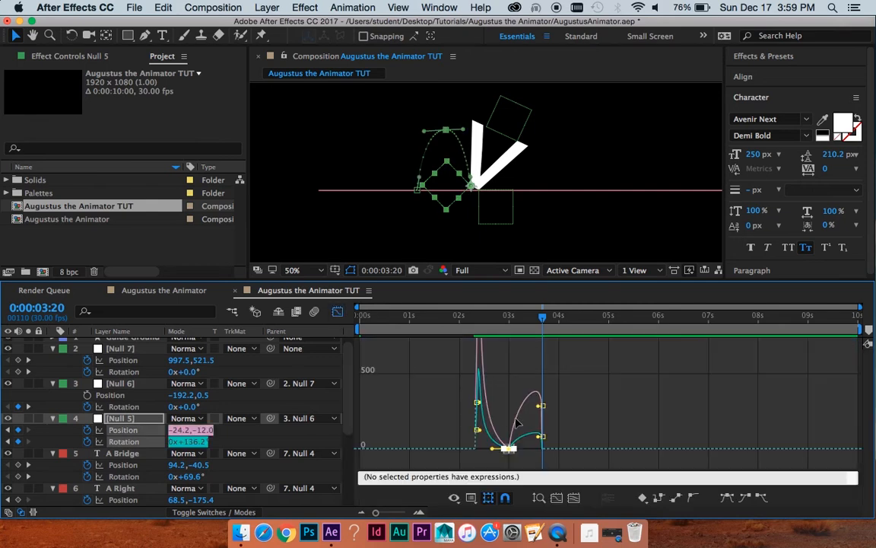
left_click(574, 499)
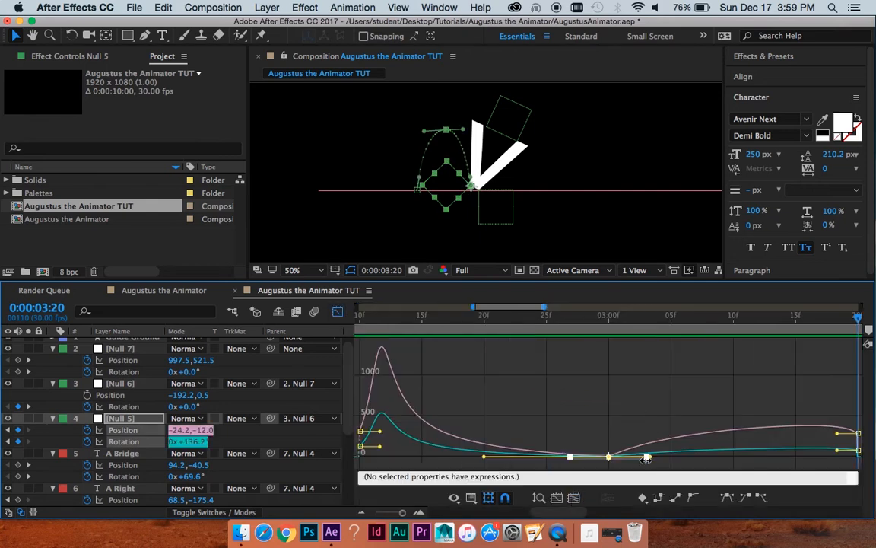
left_click_drag(649, 458, 680, 459)
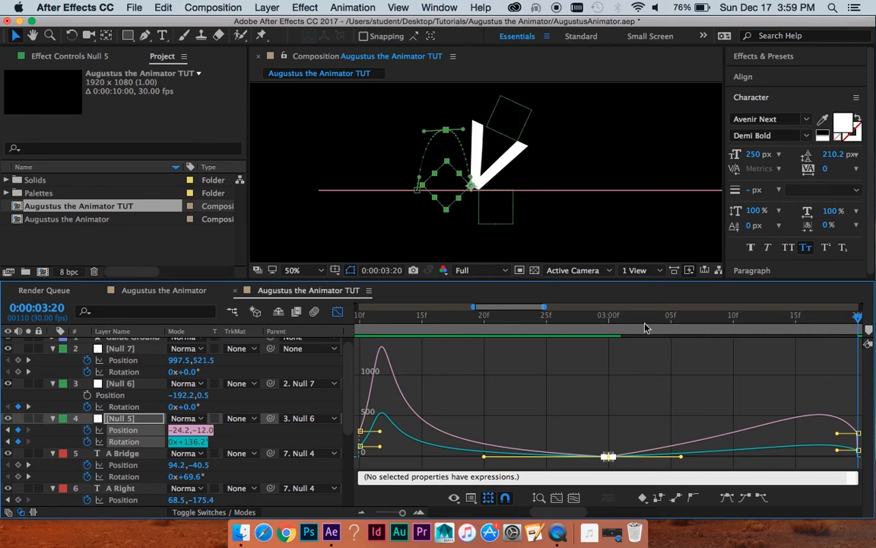
In the maximized speed graph, raise the outgoing and incoming speeds of Null 5's Position and Rotation keyframes at 0:00:03:00 to about 100
scroll(614, 426, "up", 5)
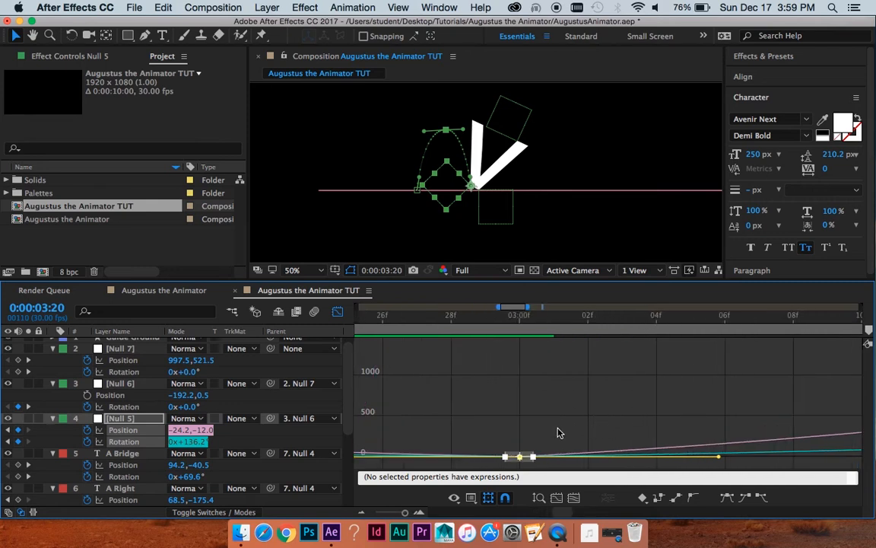
key("space")
left_click_drag(525, 420, 597, 345)
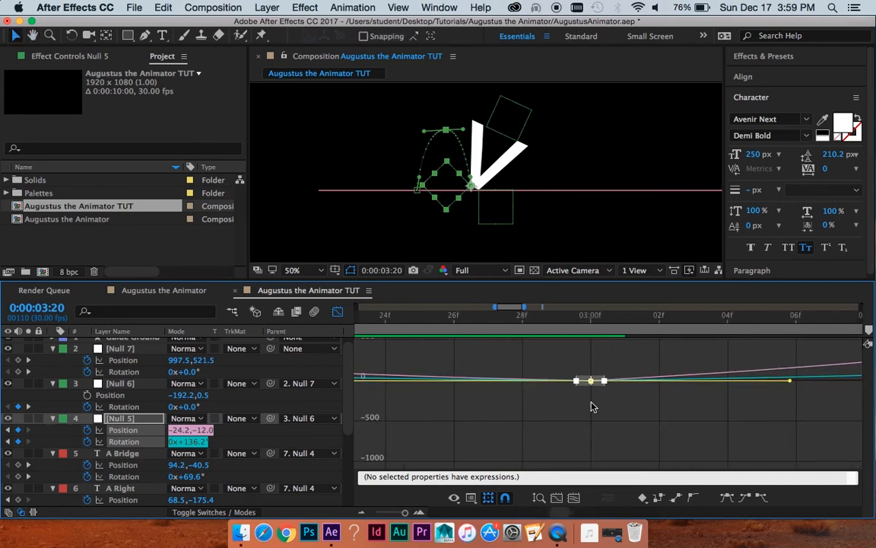
key("grave")
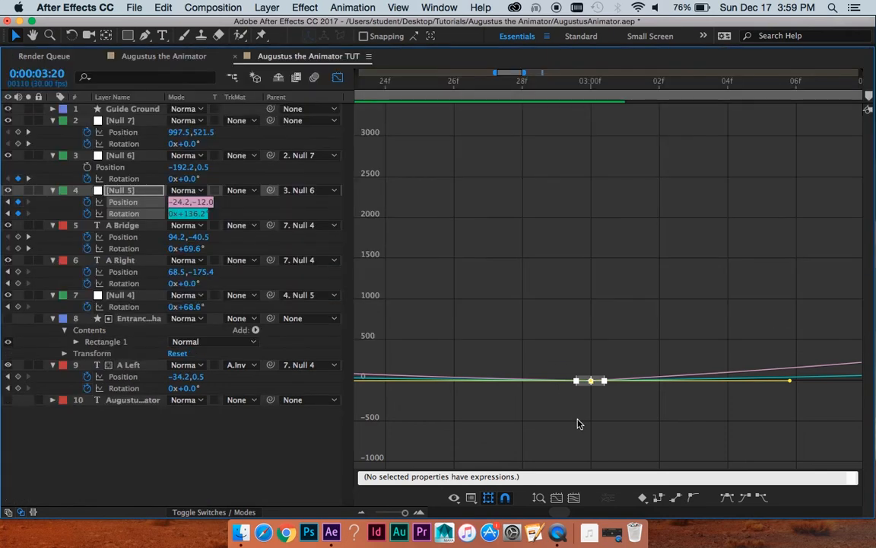
left_click(574, 497)
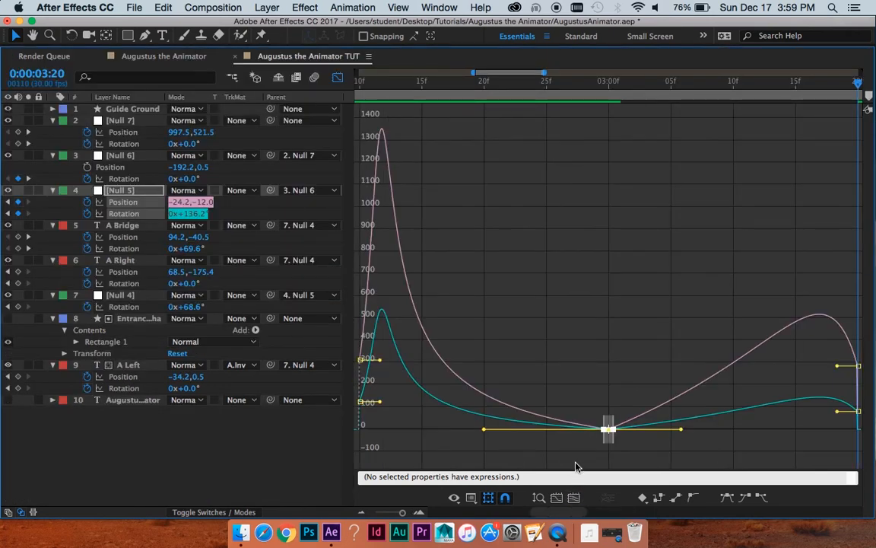
left_click(558, 499)
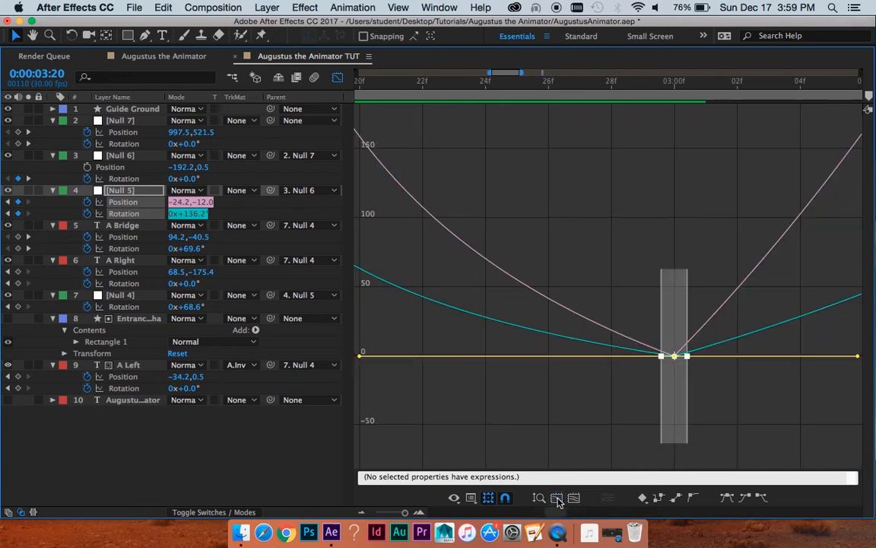
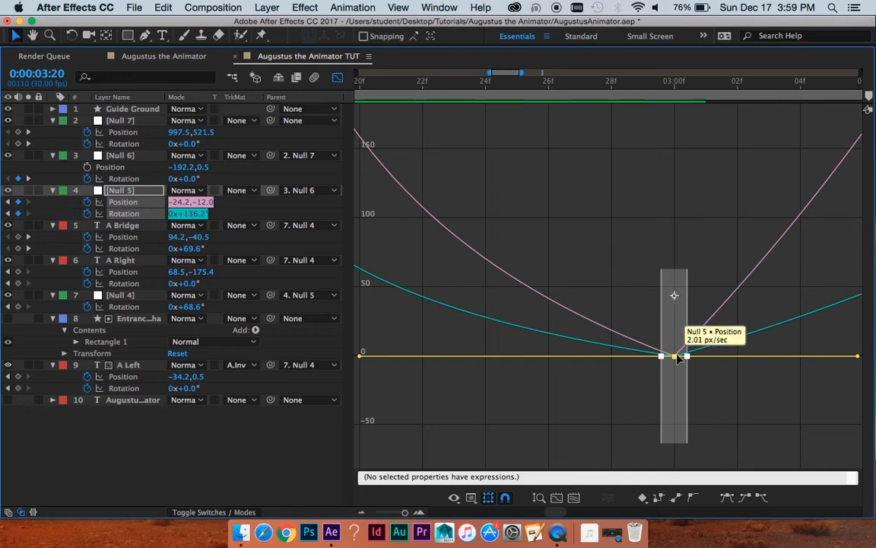
left_click_drag(677, 354, 686, 222)
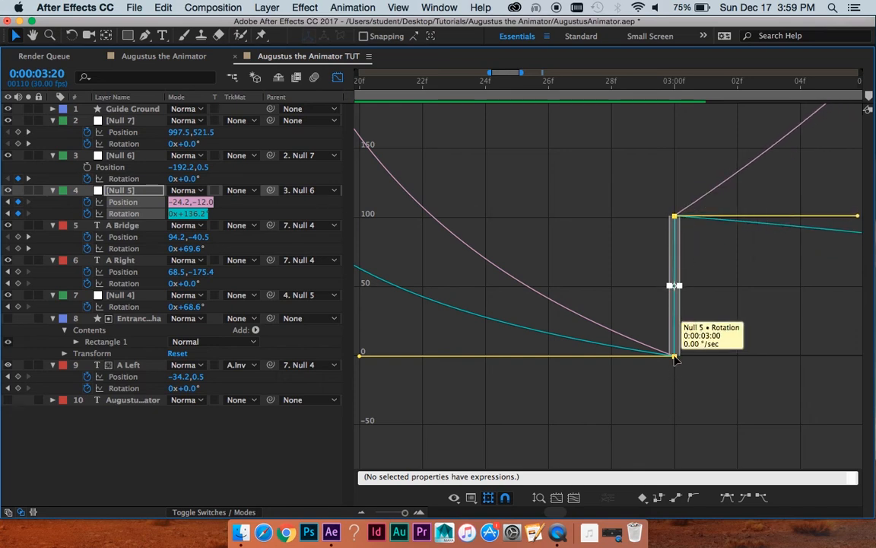
left_click_drag(675, 355, 680, 217)
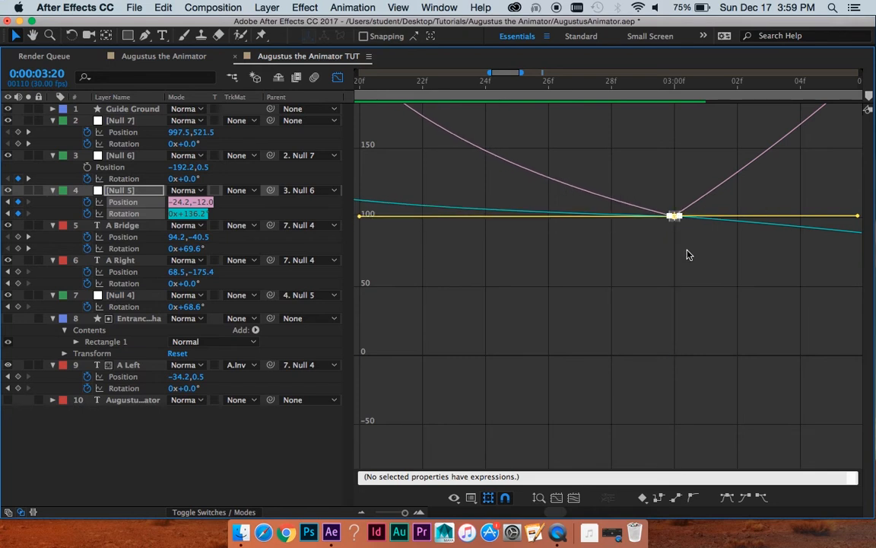
scroll(687, 254, "down", 3)
scroll(688, 257, "up", 1)
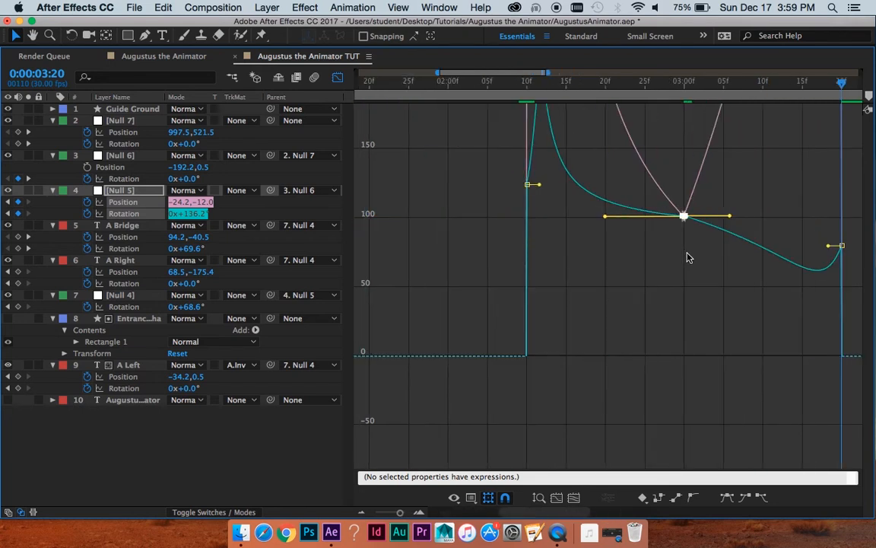
scroll(571, 187, "up", 7)
scroll(580, 188, "down", 2)
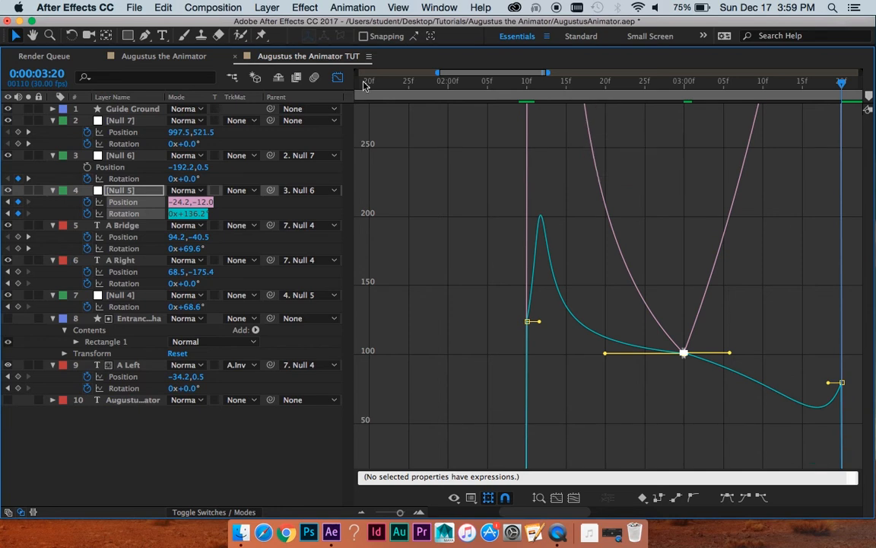
Return to the keyframe layout, restore the timeline's size, and preview the jump from 0:00:02:06
left_click(339, 82)
scroll(483, 226, "down", 6)
key("grave")
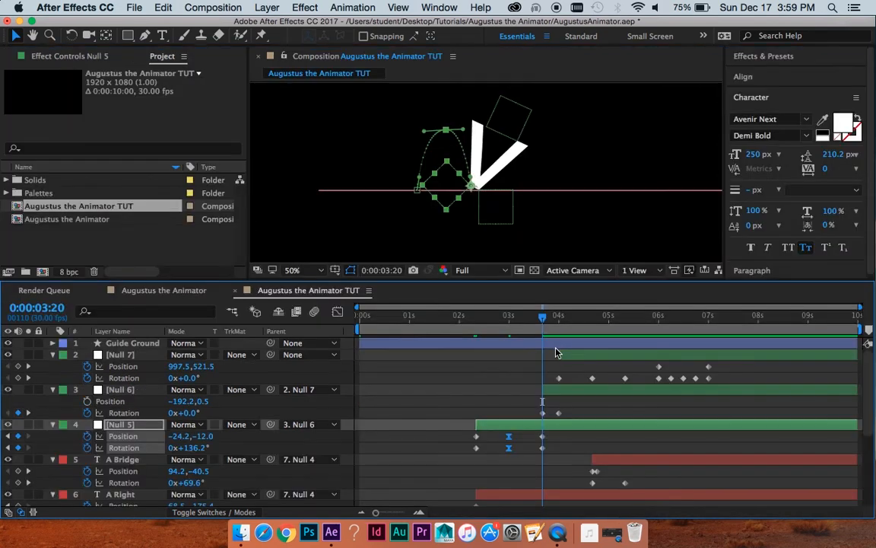
left_click_drag(544, 316, 470, 327)
key("space")
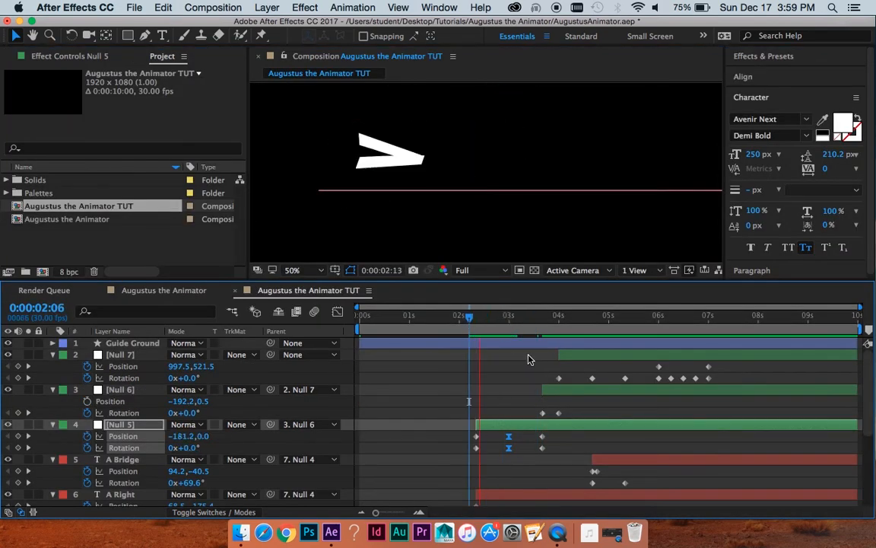
key("space")
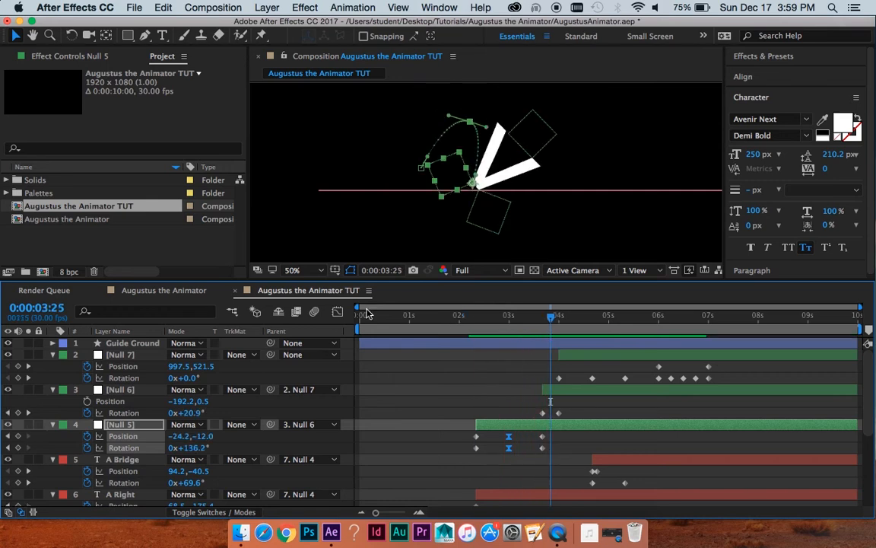
In the fitted, maximized speed graph, lower the speeds of Null 5's Position and Rotation keyframes at 0:00:03:00 to about 20
left_click(338, 312)
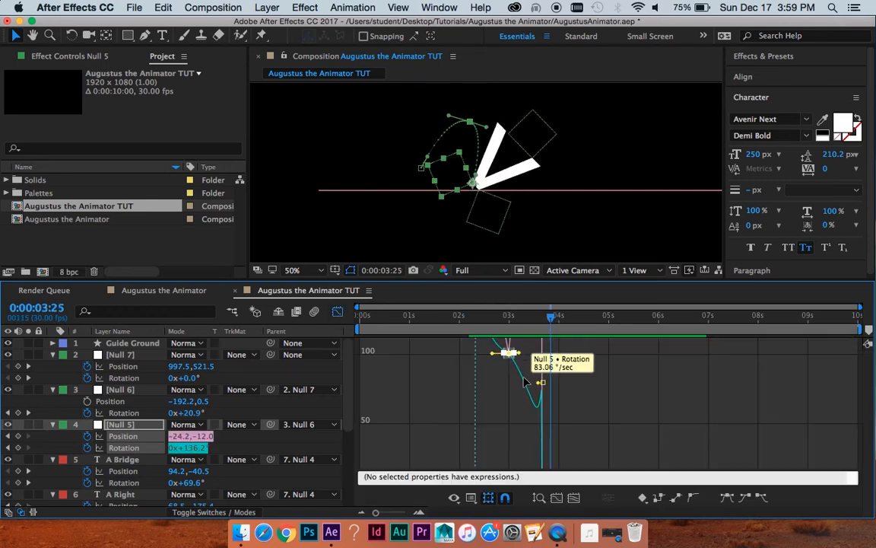
left_click(576, 499)
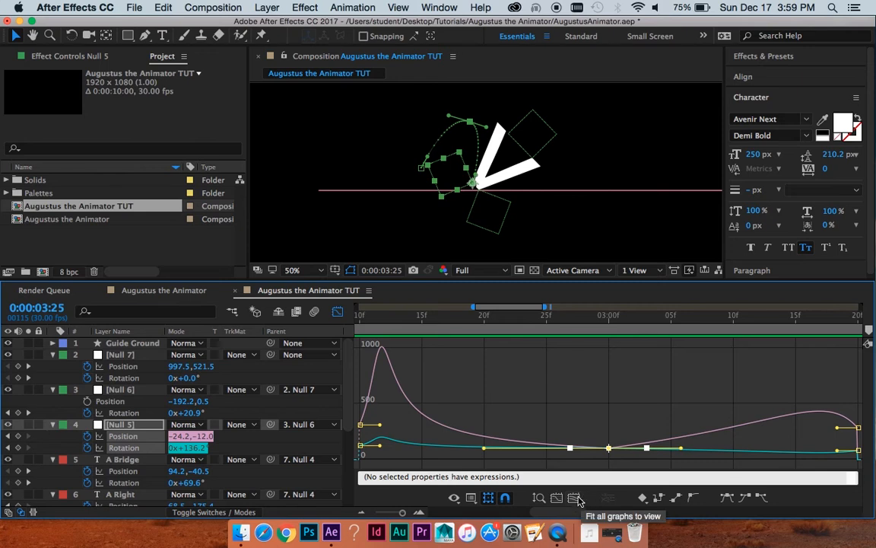
left_click(558, 499)
key("grave")
left_click(558, 499)
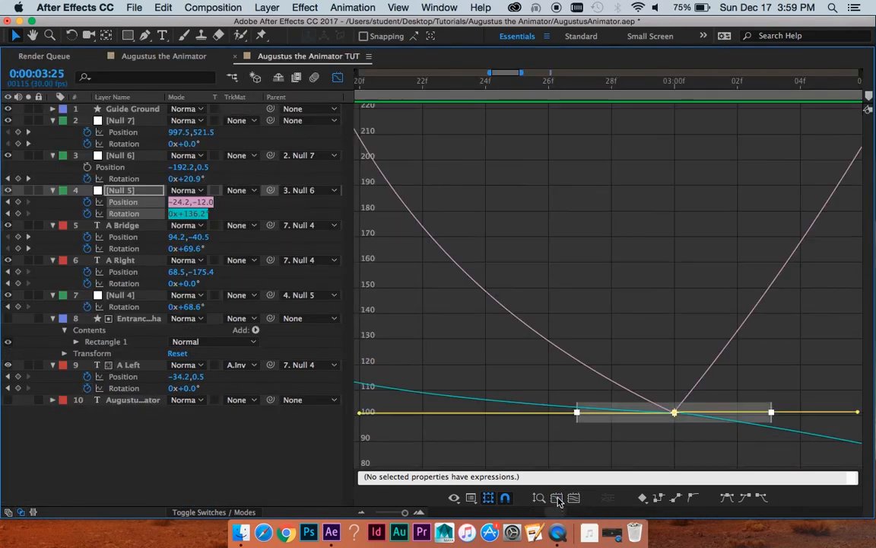
left_click_drag(626, 356, 711, 458)
scroll(712, 390, "down", 8)
scroll(712, 390, "down", 2)
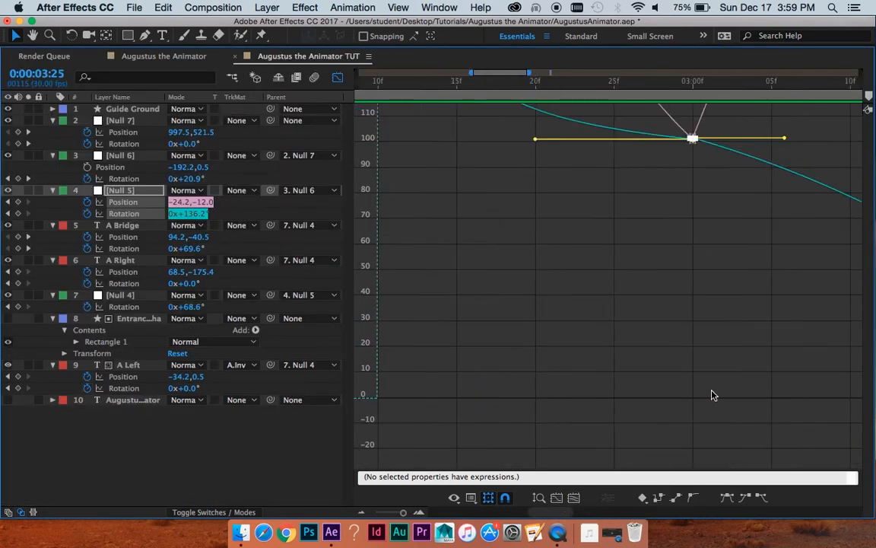
scroll(737, 213, "up", 2)
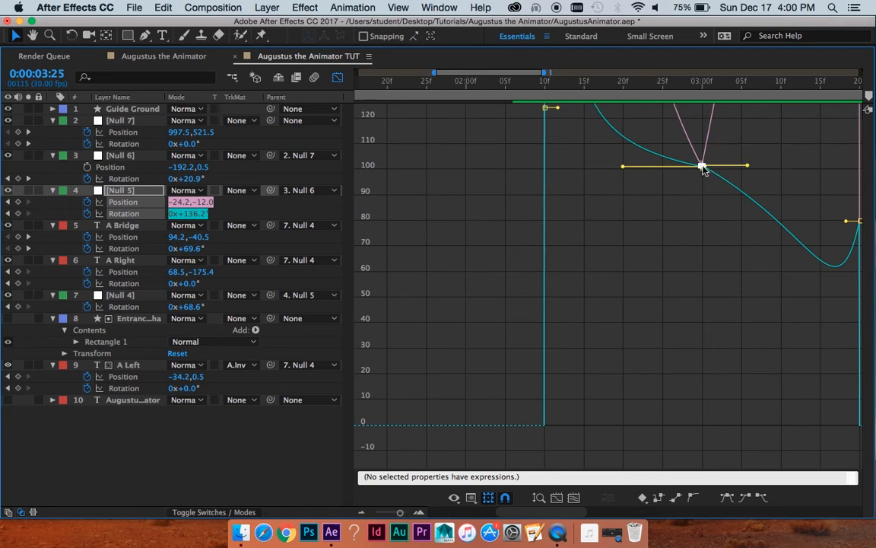
mouse_move(704, 169)
left_mouse_down()
mouse_move(713, 419)
mouse_move(724, 416)
left_mouse_up()
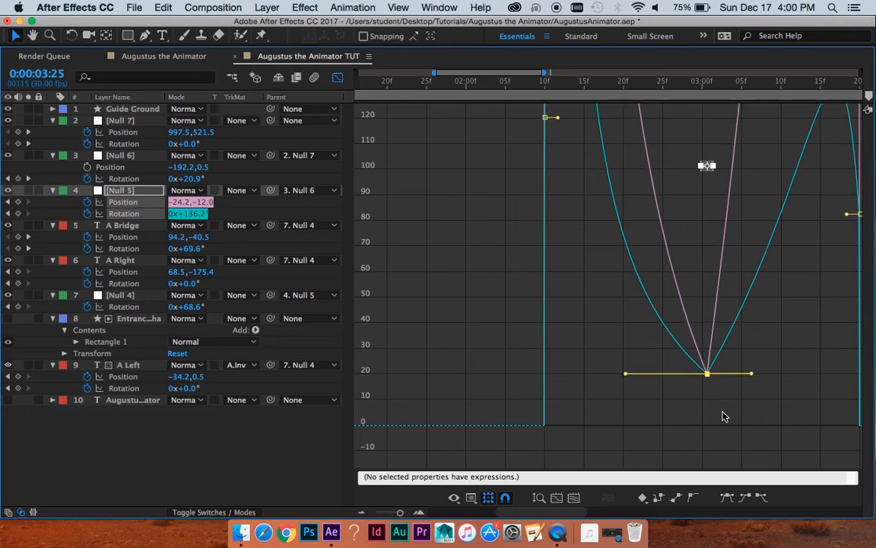
mouse_move(709, 373)
left_mouse_down()
mouse_move(710, 405)
mouse_move(711, 381)
mouse_move(715, 401)
mouse_move(673, 351)
left_mouse_up()
left_click(708, 377)
key("super+z")
key("super+z")
key("super+z")
Align Null 5's lowered Position and Rotation speed keyframes with frame 0:00:03:01, at a speed of about 20
scroll(711, 385, "up", 5)
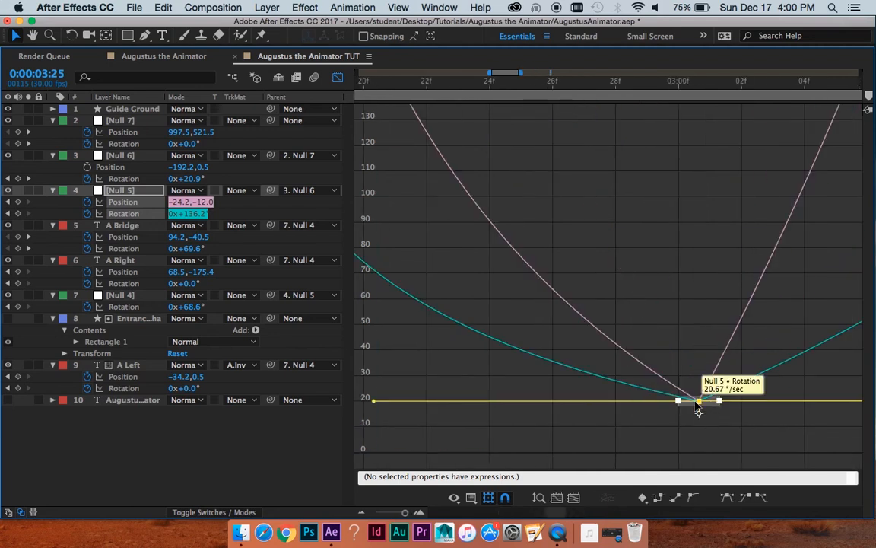
mouse_move(699, 411)
left_mouse_down()
mouse_move(704, 454)
mouse_move(711, 402)
left_mouse_up()
scroll(708, 389, "down", 5)
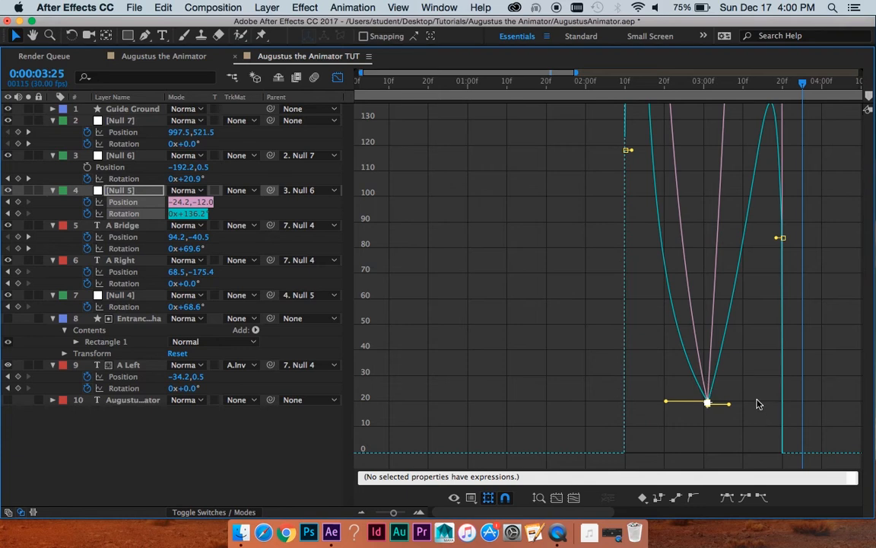
Restore the timeline's size and preview the jump from 0:00:02:04, then again from 0:00:03:00
key("grave")
scroll(632, 395, "down", 3)
scroll(548, 207, "down", 2)
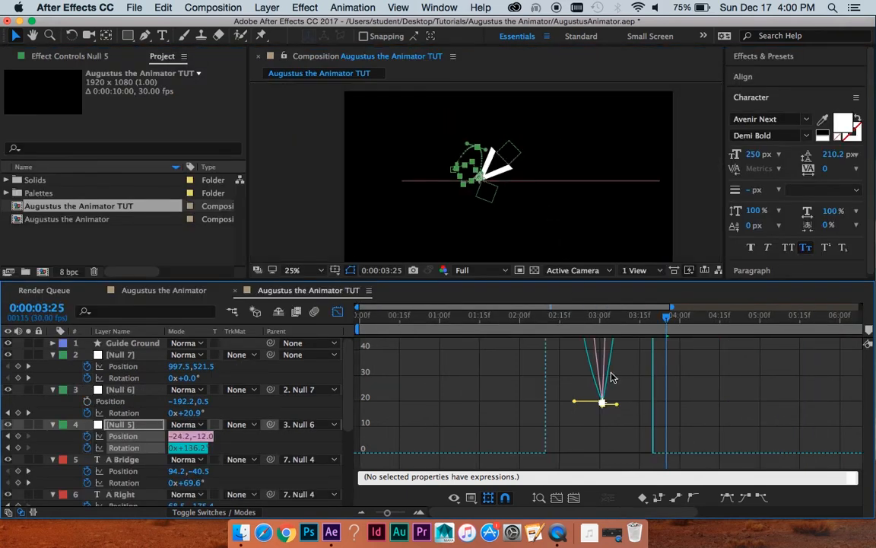
left_click_drag(617, 316, 531, 316)
key("space")
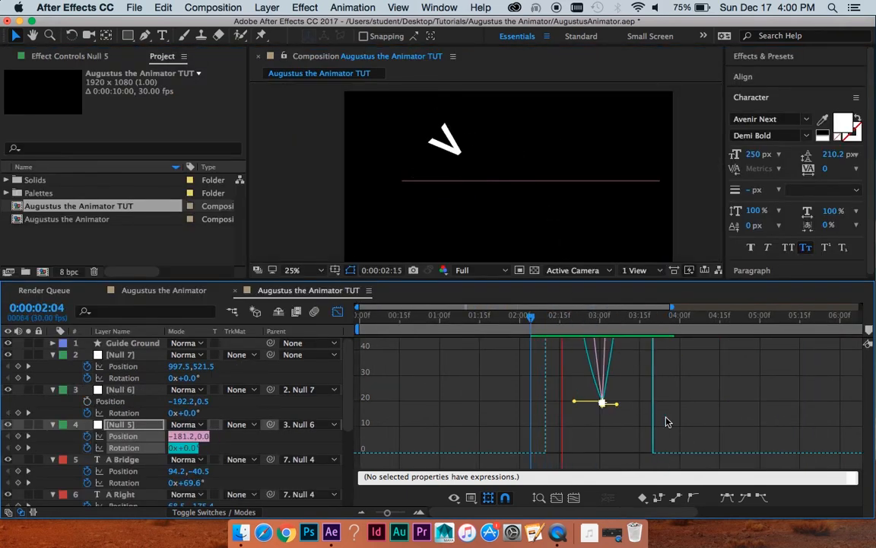
left_click(601, 318)
key("space")
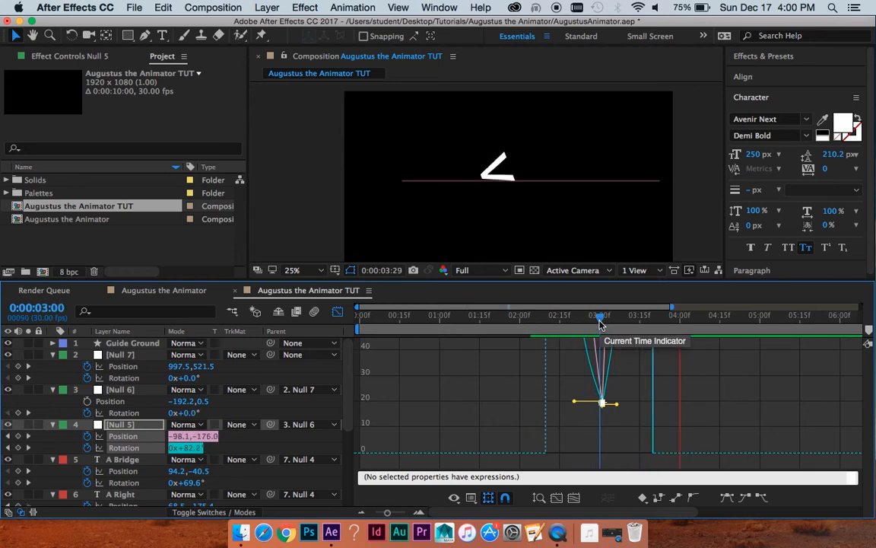
key("space")
Return to the keyframe layout and preview the landing from 0:00:02:27
left_click(338, 312)
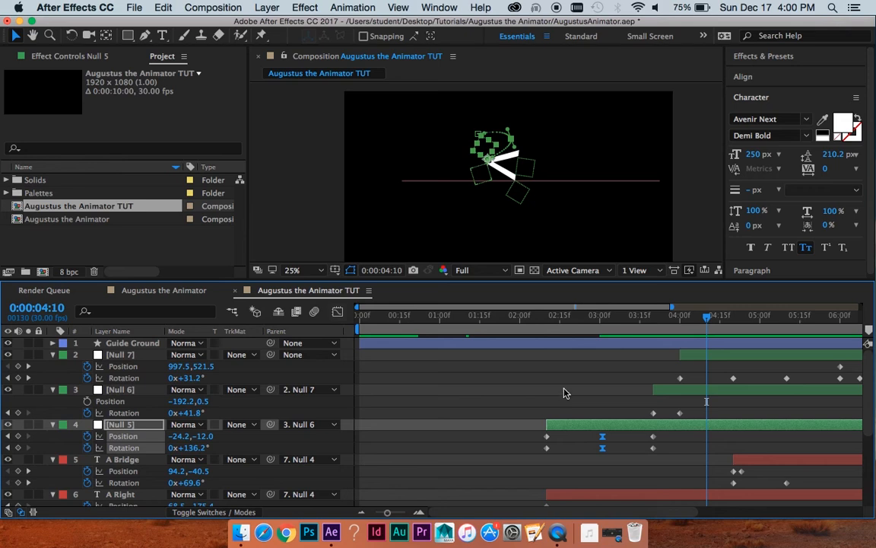
left_click_drag(651, 318, 591, 318)
key("space")
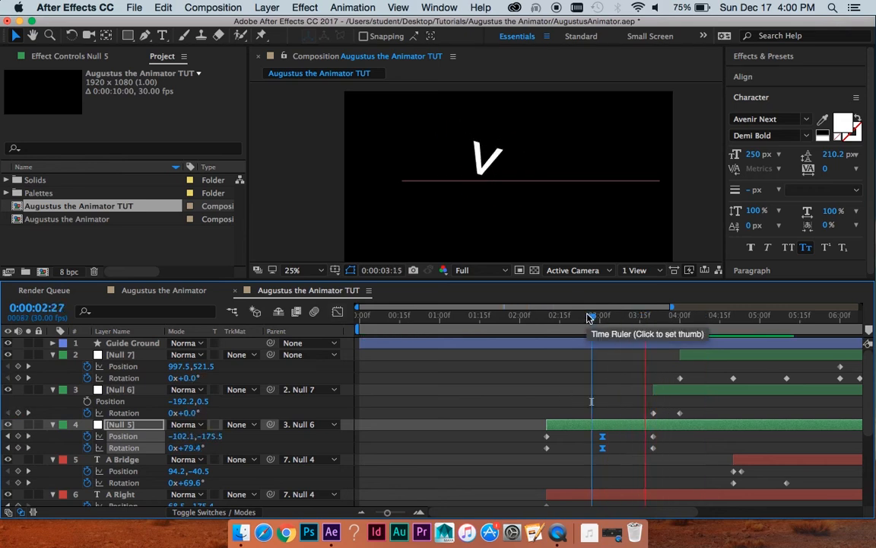
key("space")
left_click_drag(674, 315, 623, 322)
key("space")
Examine Null 6's rotation between 0:00:03:20 and 0:00:04:00, replaying the tip onto the ground from 0:00:03:20
left_click(652, 320)
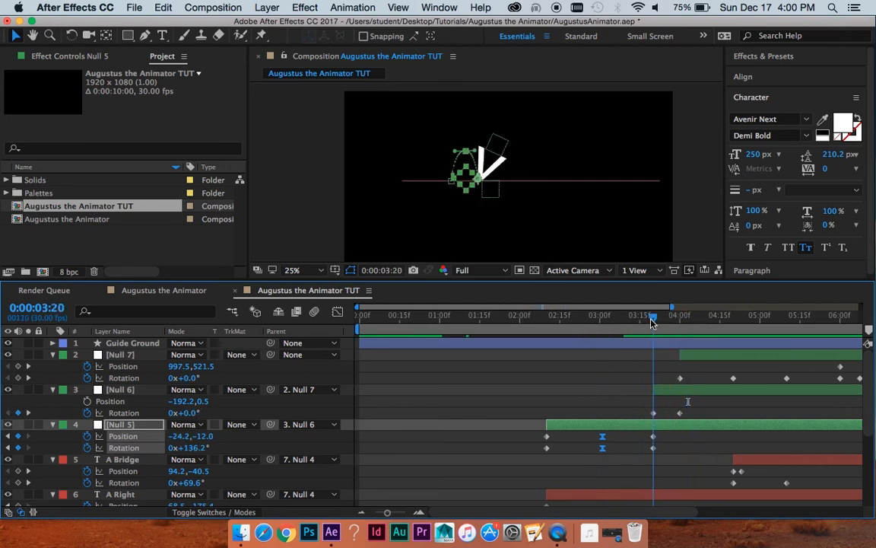
key("k")
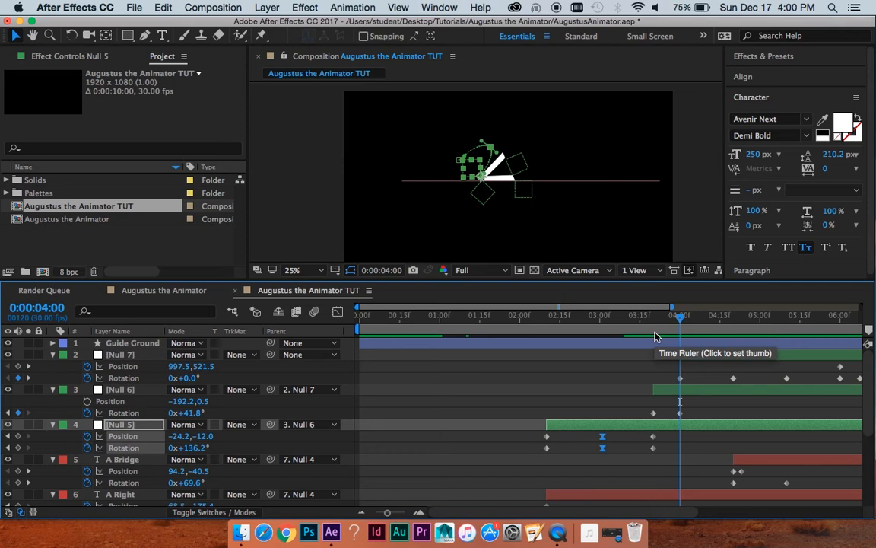
key("j")
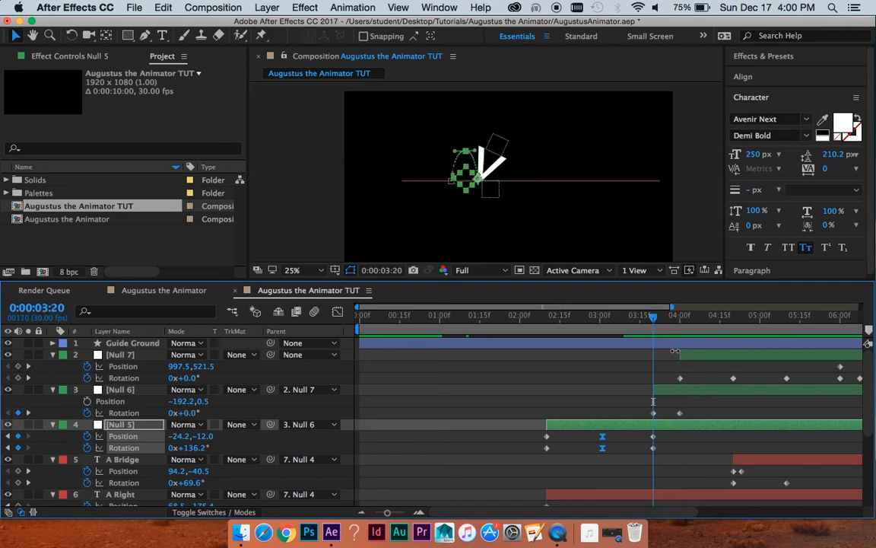
key("space")
key("space")
left_click_drag(669, 318, 665, 316)
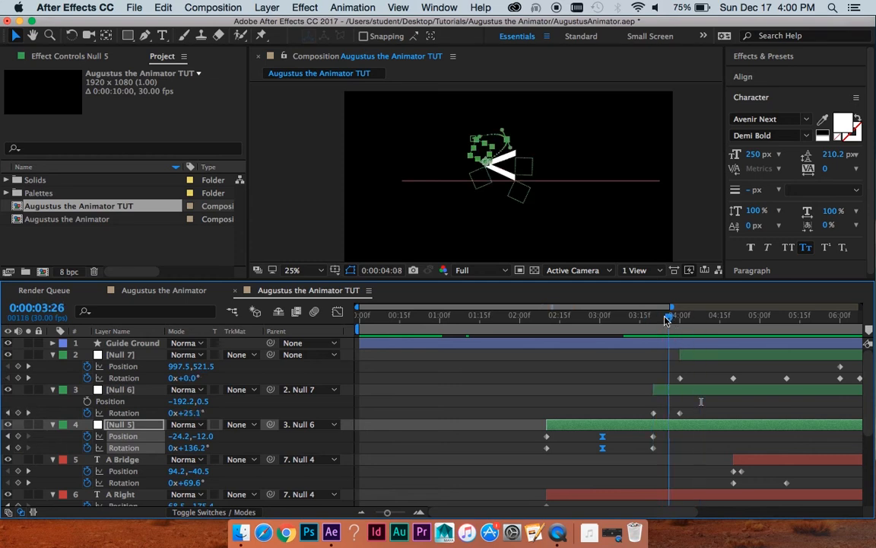
key("j")
key("minus")
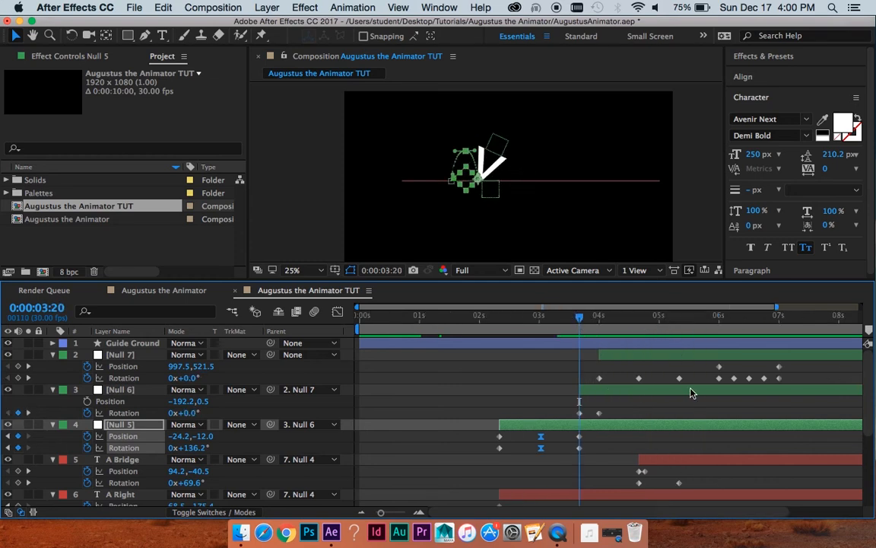
key("space")
mouse_move(696, 411)
left_mouse_down()
mouse_move(682, 389)
mouse_move(689, 398)
left_mouse_up()
key("equal")
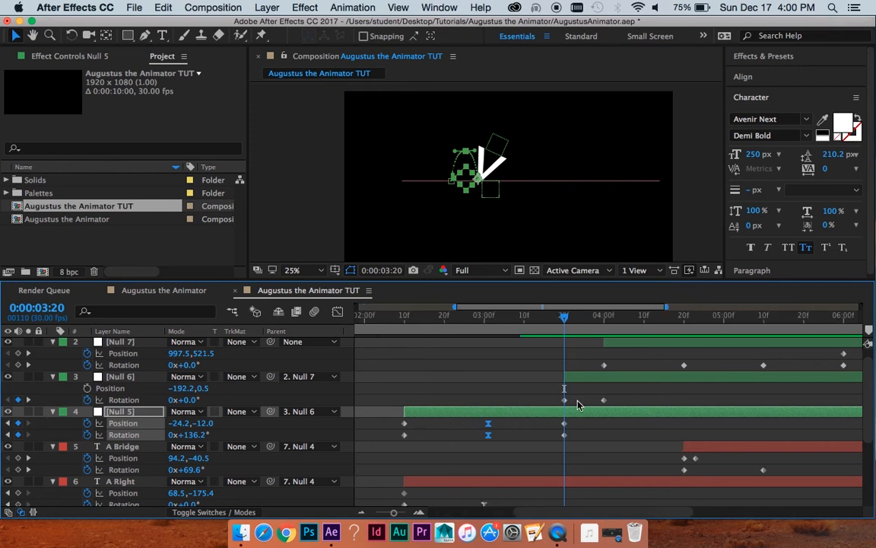
key("equal")
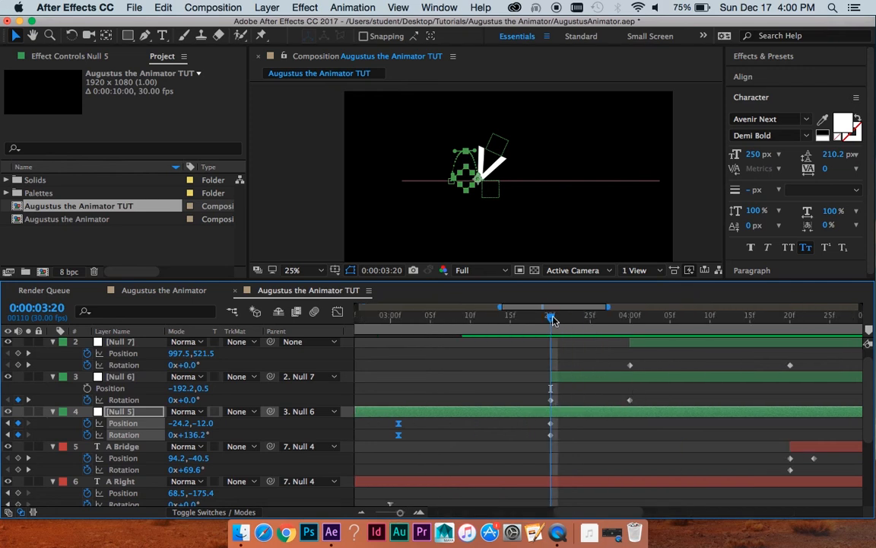
key("space")
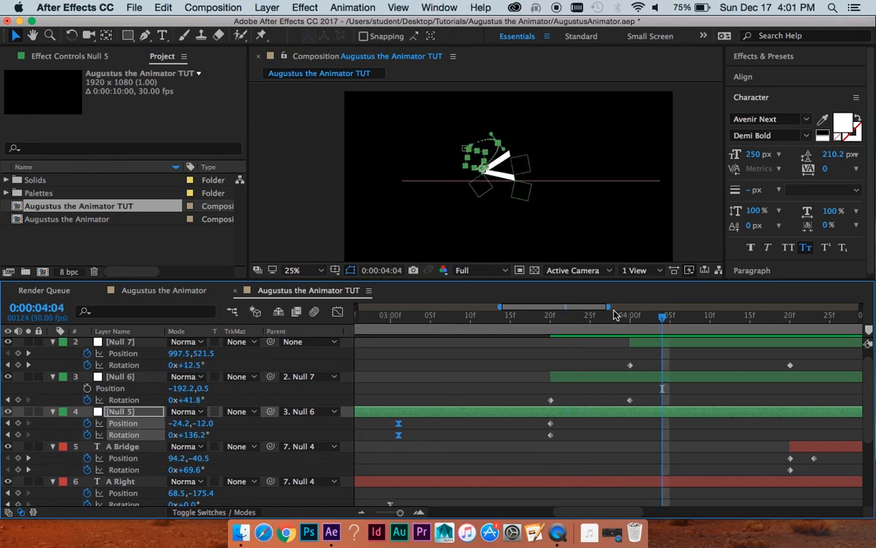
Move Null 6's ending Rotation keyframe to 0:00:03:25
left_click_drag(609, 318, 630, 321)
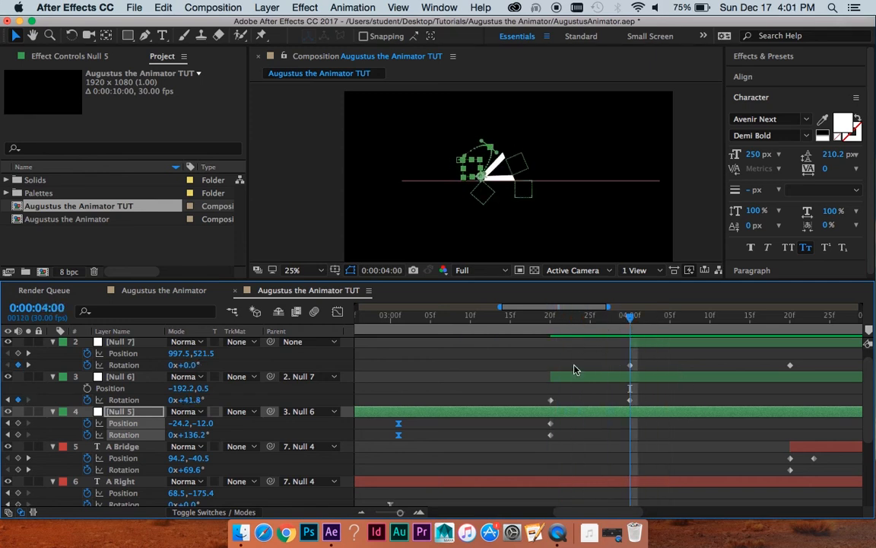
left_click_drag(630, 317, 508, 335)
mouse_move(617, 318)
left_mouse_down()
mouse_move(674, 318)
mouse_move(630, 319)
left_mouse_up()
left_click_drag(662, 404, 630, 391)
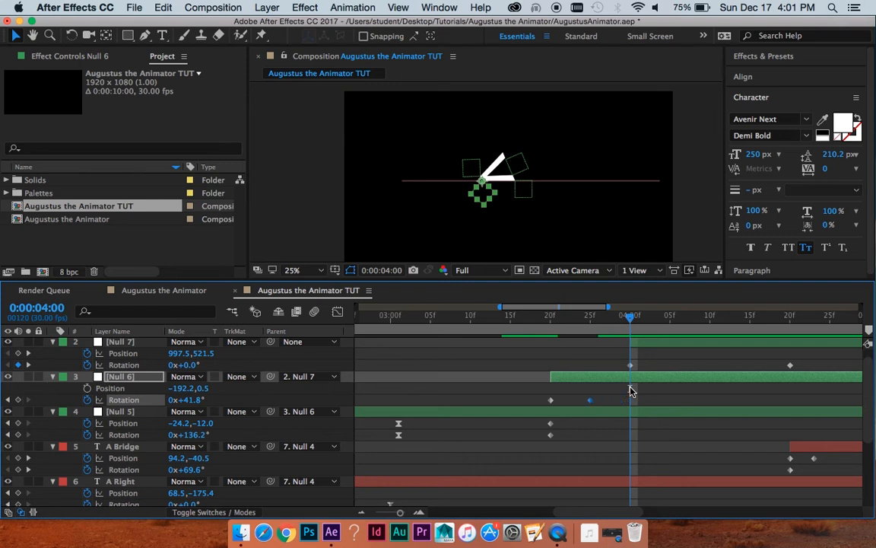
Shift the Null 7 and A Bridge layers earlier together so Null 7 starts at 0:00:03:25
scroll(630, 392, "up", 1)
key("minus")
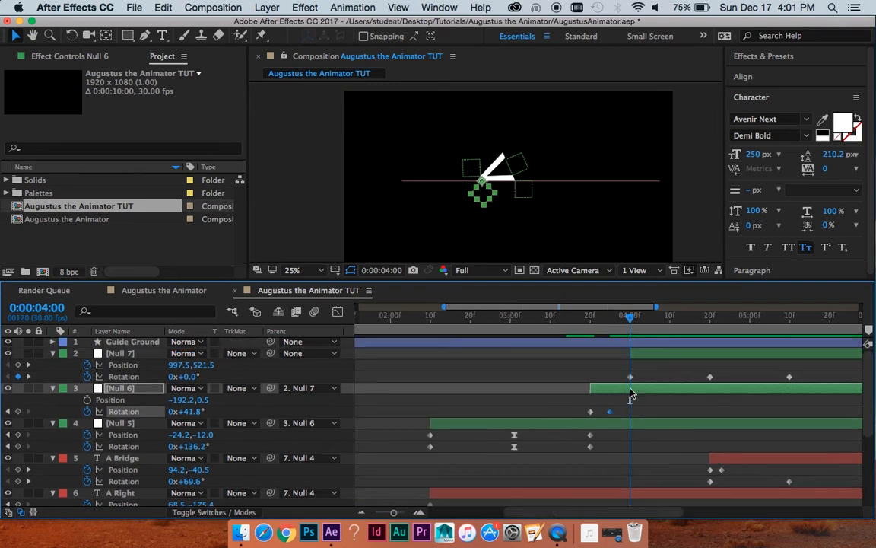
left_click(661, 358)
scroll(720, 416, "down", 1)
key("minus")
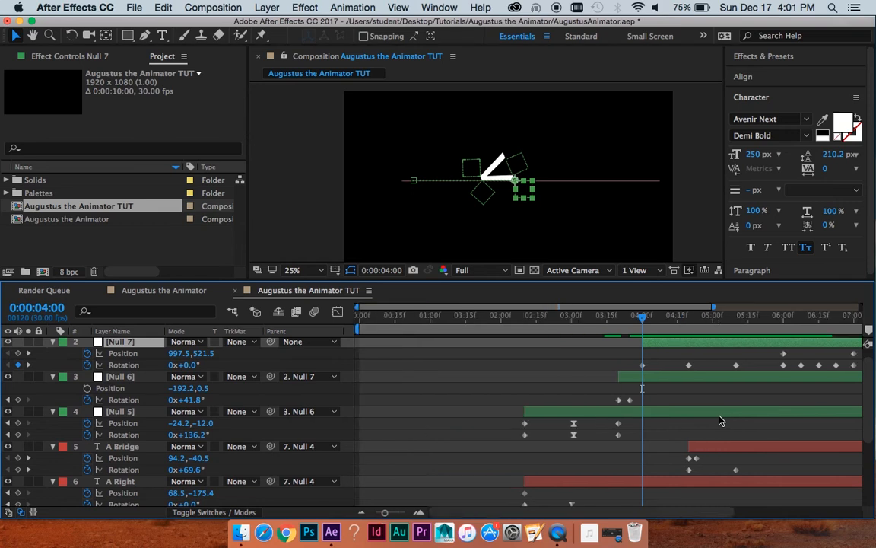
left_click(716, 448, "super")
left_click_drag(723, 449, 711, 447)
key("equal")
key("equal")
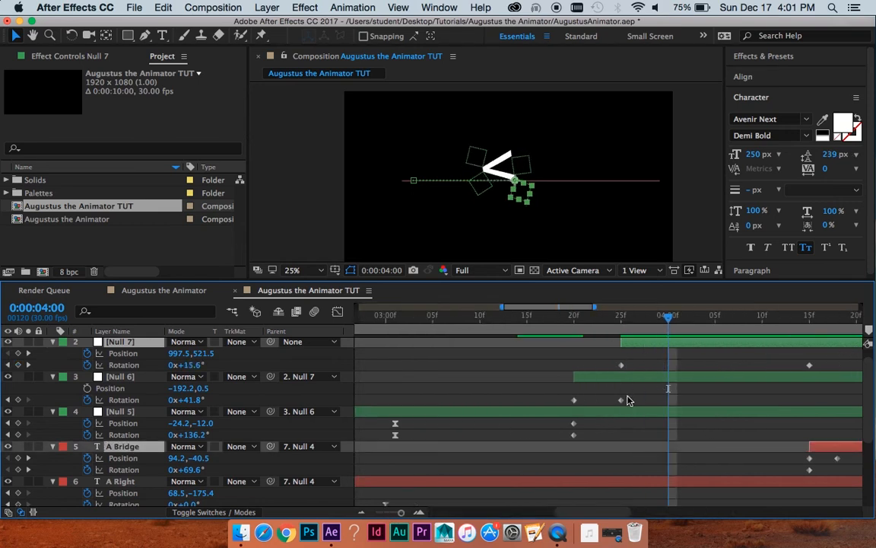
Preview the tightened roll onto the ground from 0:00:03:21
left_click(584, 325)
key("space")
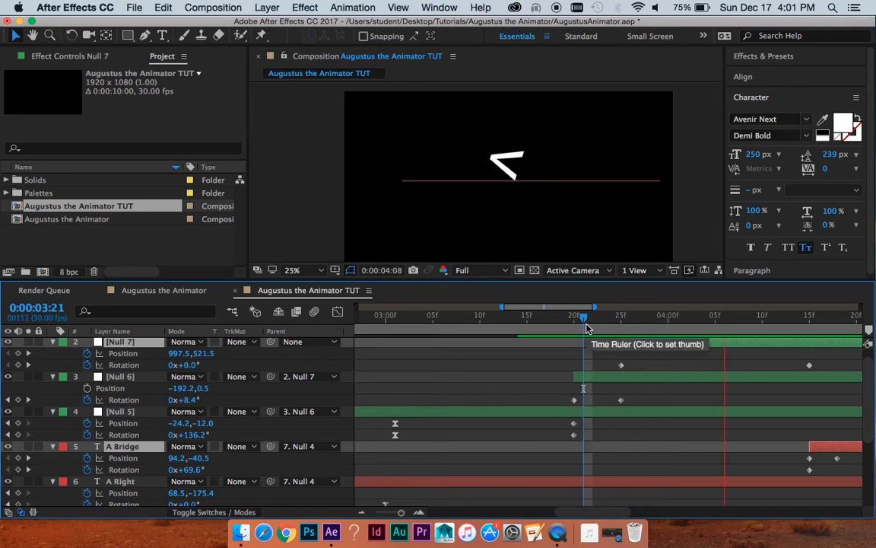
key("space")
key("minus")
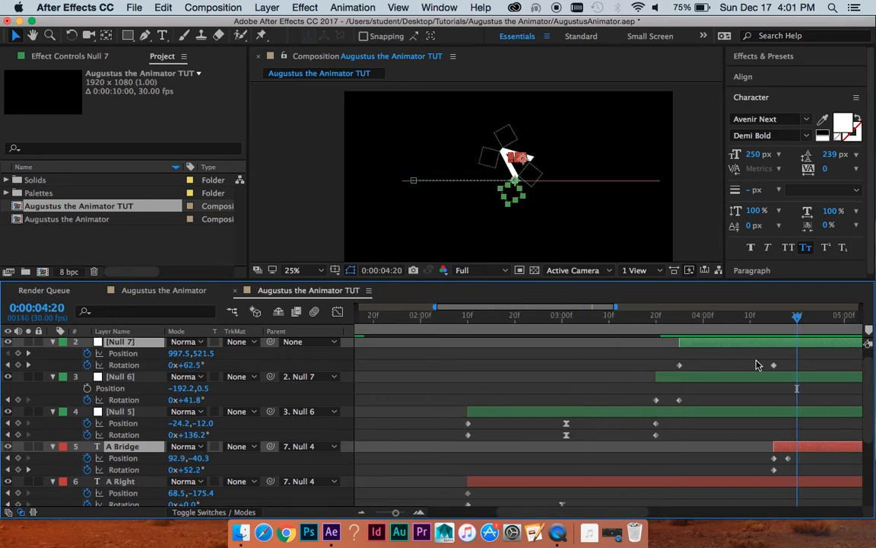
key("space")
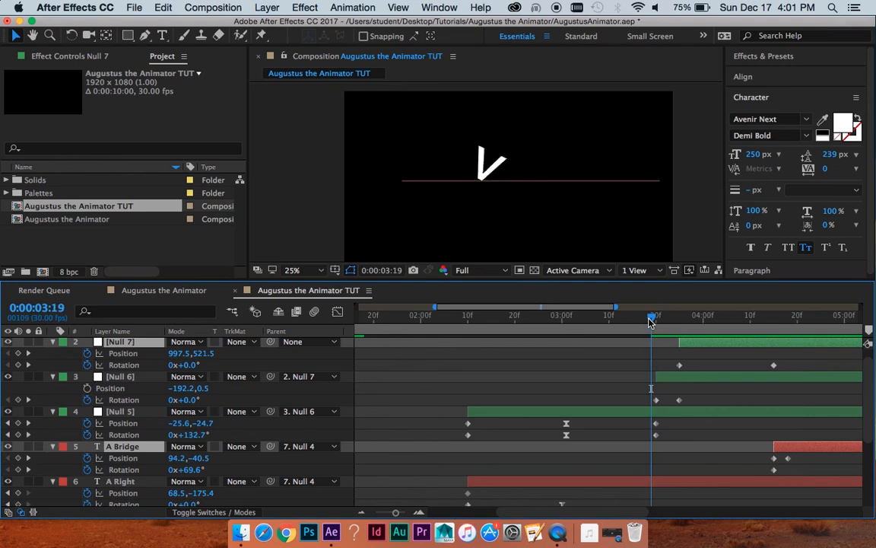
Preview the fall and landing from 0:00:02:21 and from Null 5's peak keyframes at 0:00:03:01
left_click(558, 326)
left_click(521, 326)
key("space")
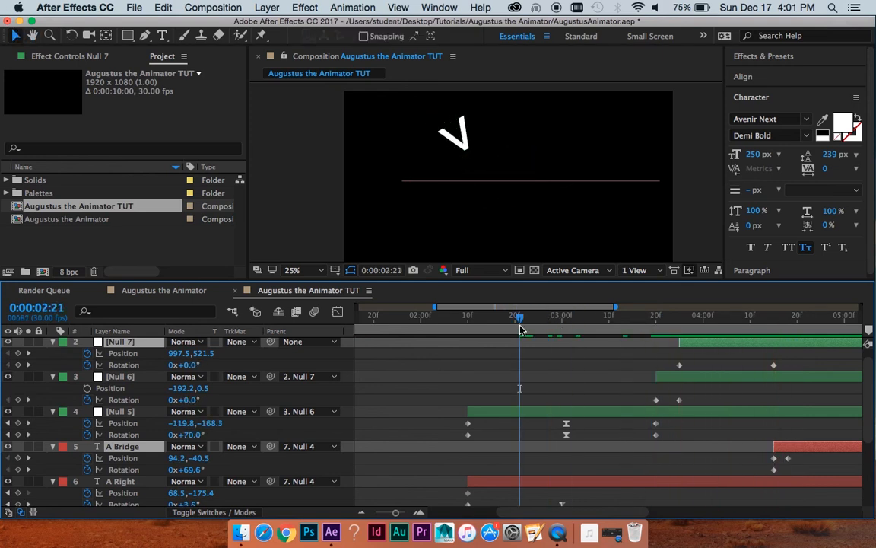
left_click_drag(520, 329, 566, 319)
key("space")
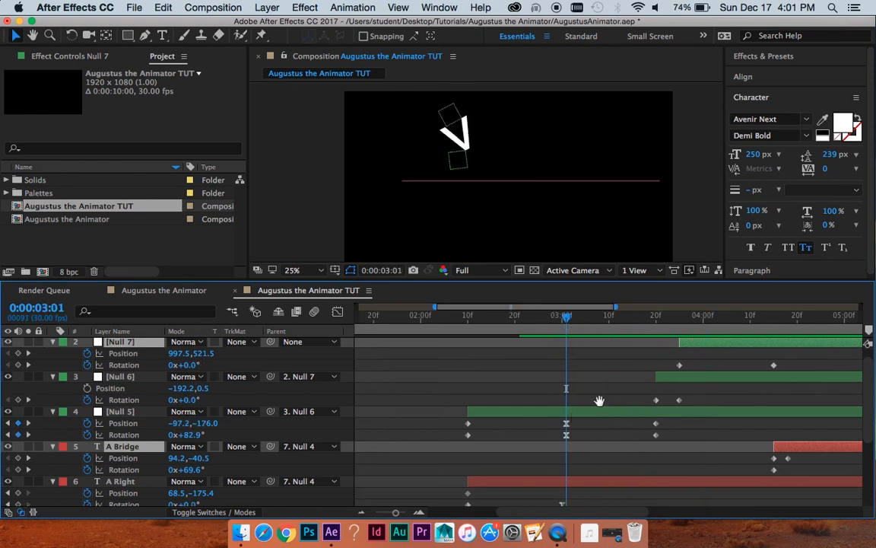
key("space")
key("space")
key("minus")
key("minus")
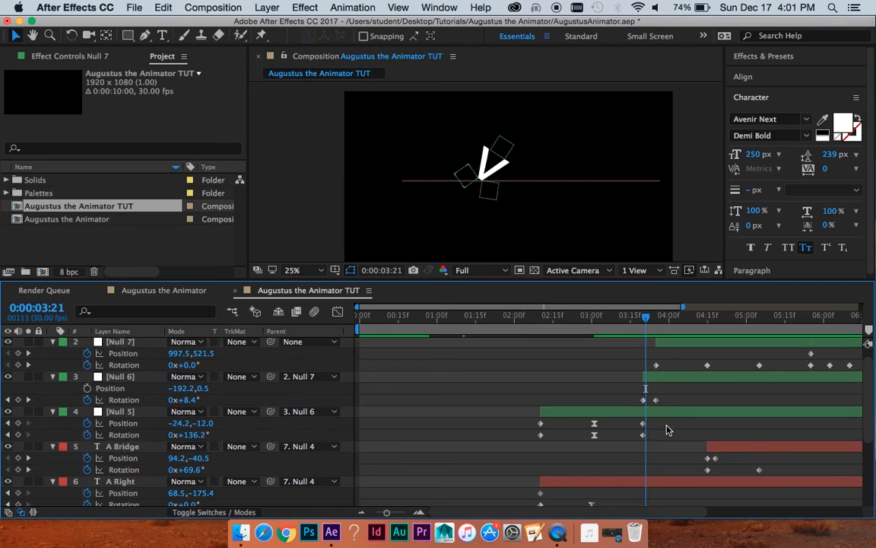
Move Null 5's final Position and Rotation keyframes ten frames earlier and shift the Null 7, Null 6 and A Bridge layers earlier to match
left_click_drag(667, 431, 618, 437)
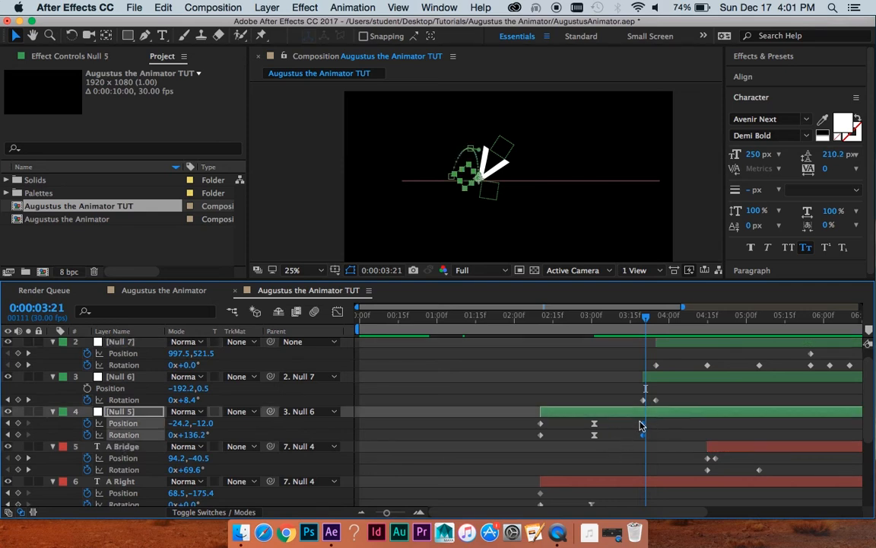
key("alt+shift+Left")
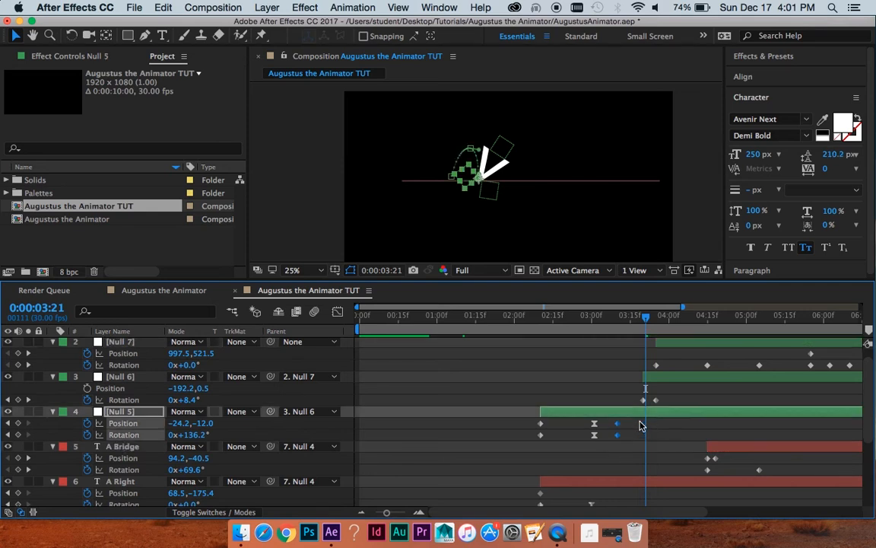
left_click(676, 378)
left_click(737, 449)
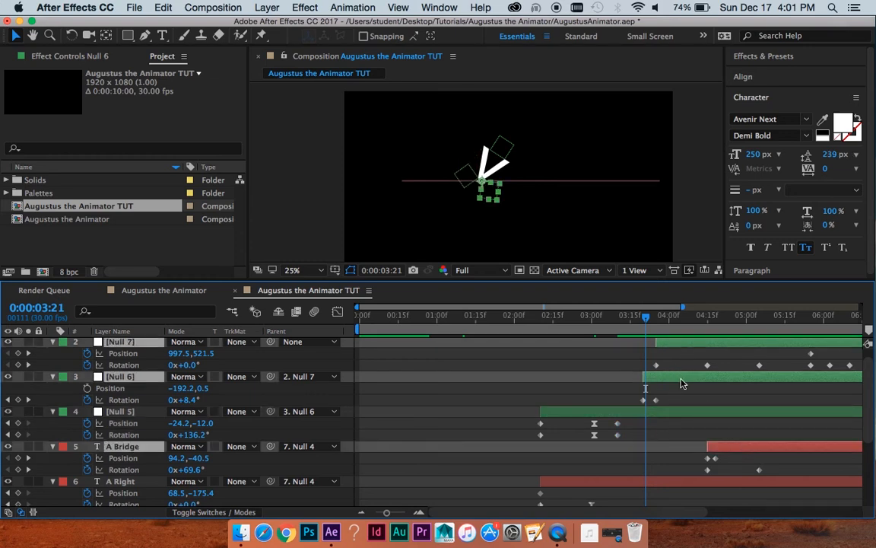
left_click_drag(682, 383, 657, 384)
Preview the retimed fall and roll of the letter from 0:00:02:18
left_click(595, 320)
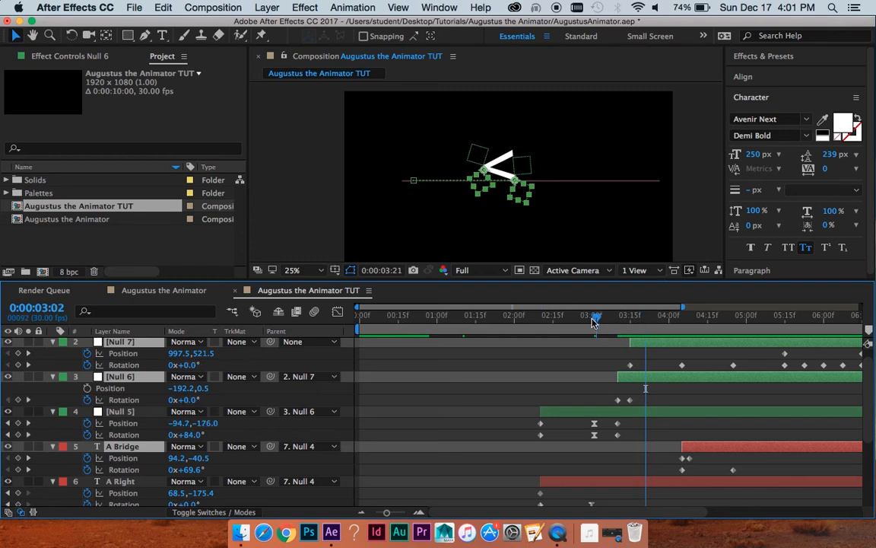
left_click_drag(593, 321, 561, 326)
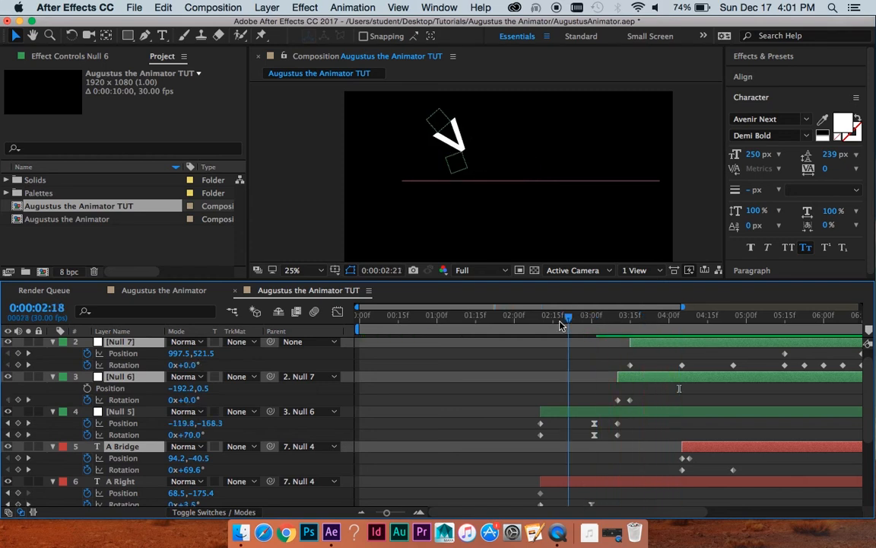
key("space")
key("space")
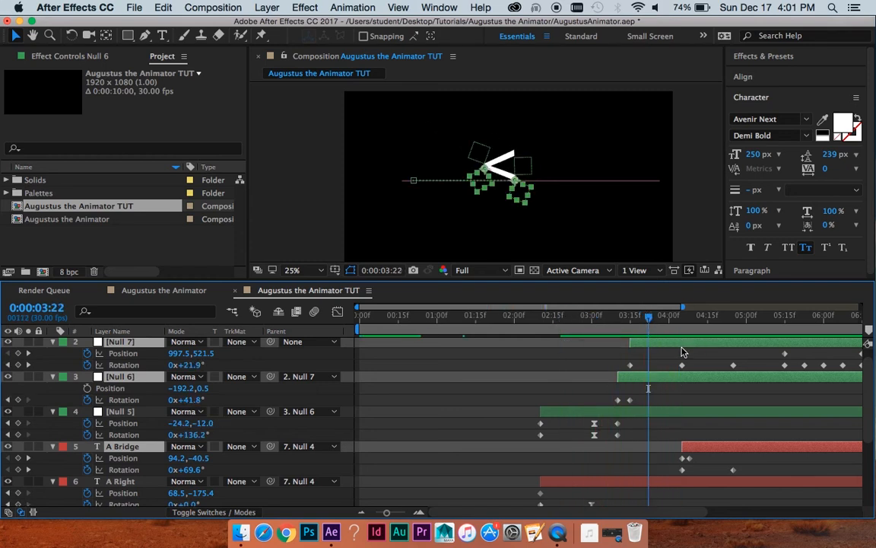
Easy-ease Null 7's Rotation keyframe at 0:00:04:05 and lengthen its incoming speed-graph handle for a softer slowdown
left_click(682, 365)
left_click_drag(649, 317, 692, 367)
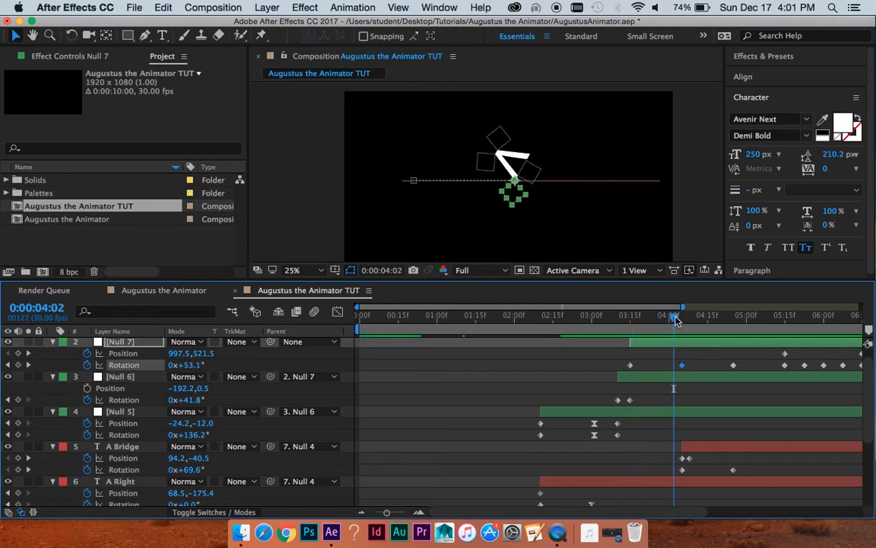
mouse_move(675, 320)
left_mouse_down()
mouse_move(646, 317)
mouse_move(672, 316)
left_mouse_up()
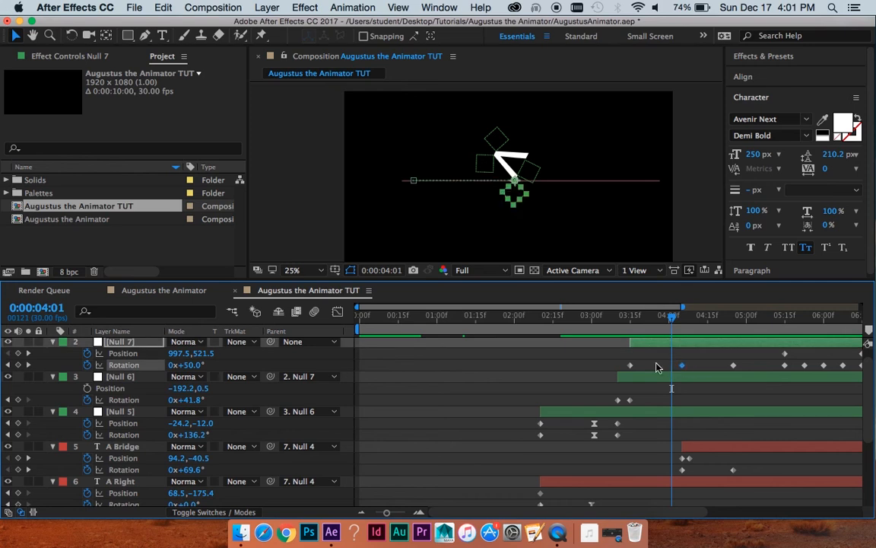
key("F9")
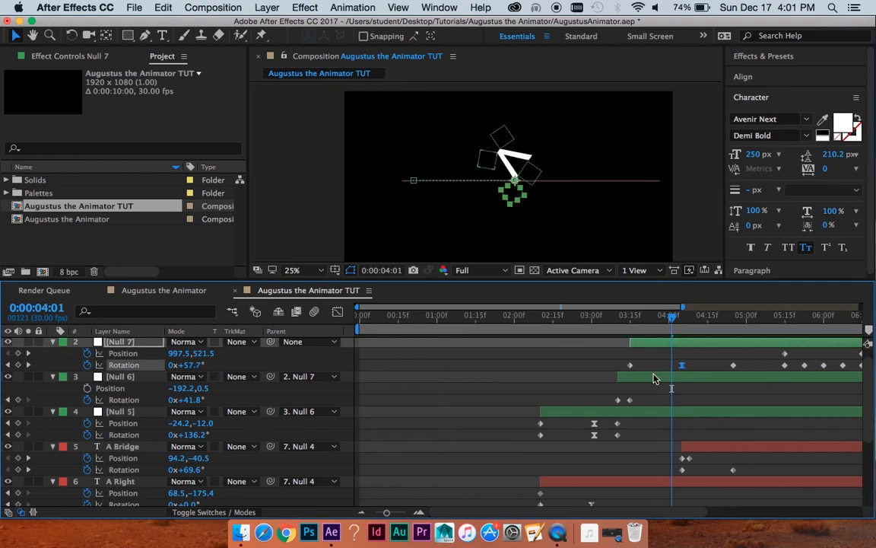
left_click(337, 312)
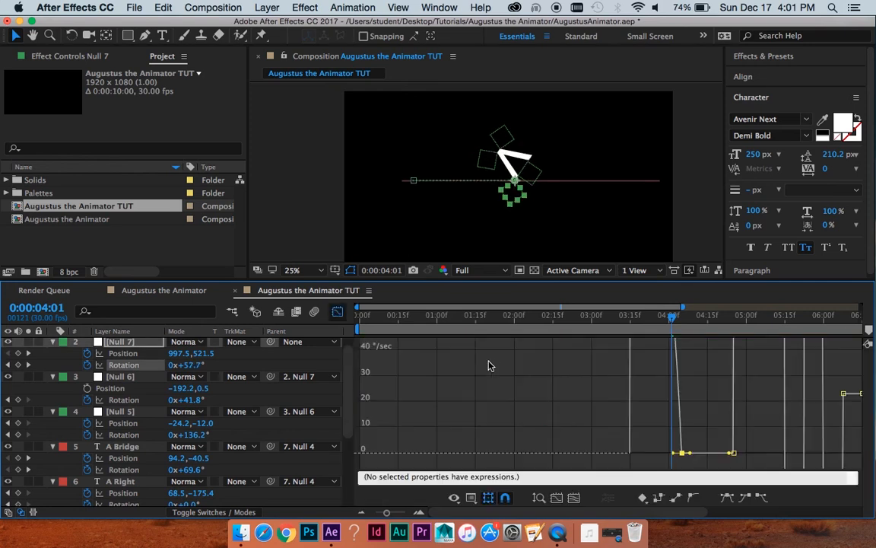
left_click(575, 498)
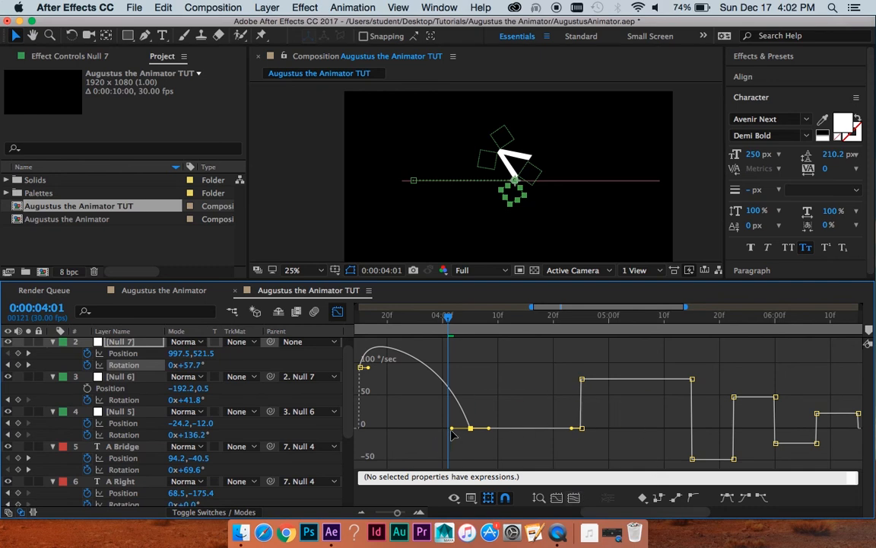
left_click_drag(452, 433, 420, 435)
left_click(338, 314)
Preview the eased roll and the bridge's entrance from 0:00:03:05
scroll(504, 411, "down", 2)
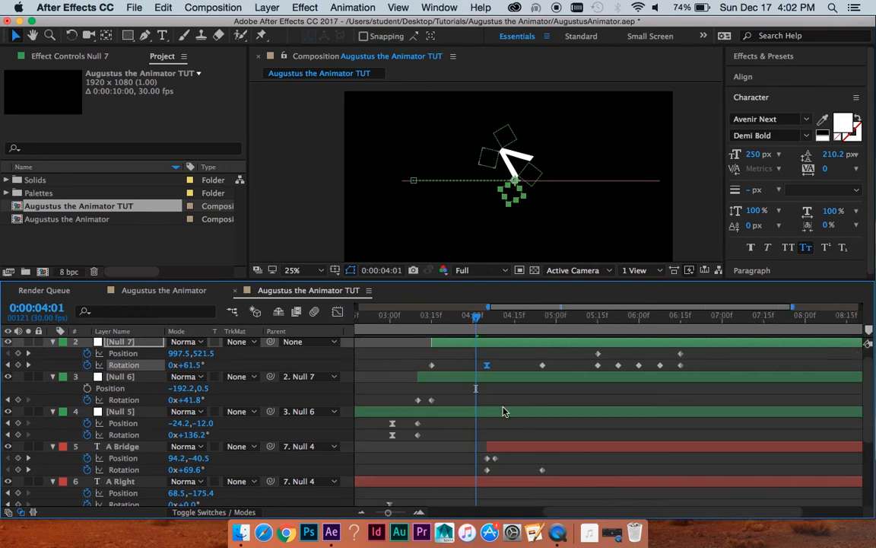
left_click_drag(518, 317, 484, 320)
key("space")
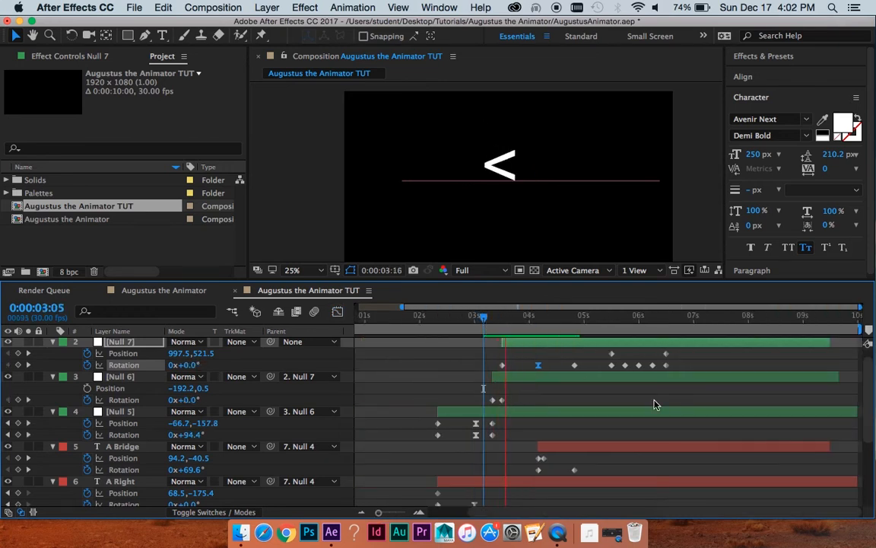
key("space")
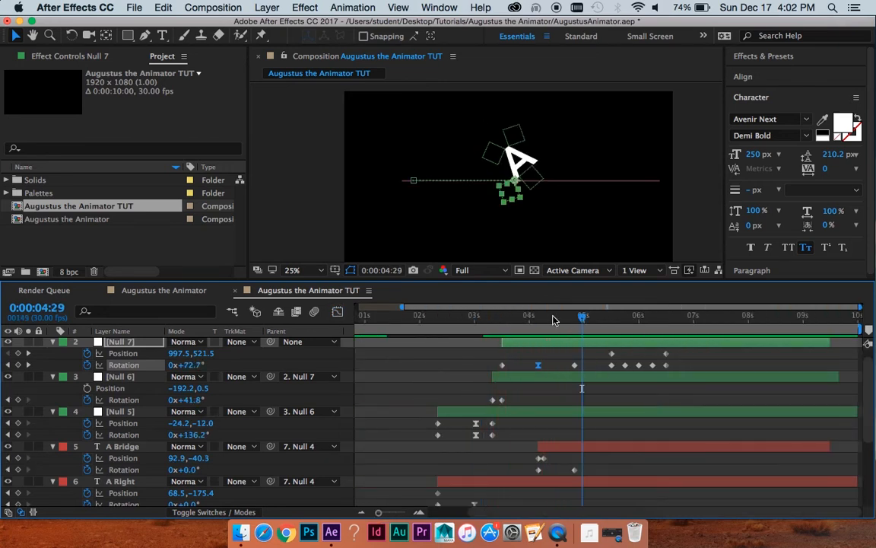
Shift the A Bridge layer ten frames later so it starts at 0:00:04:15
left_click_drag(582, 316, 561, 326)
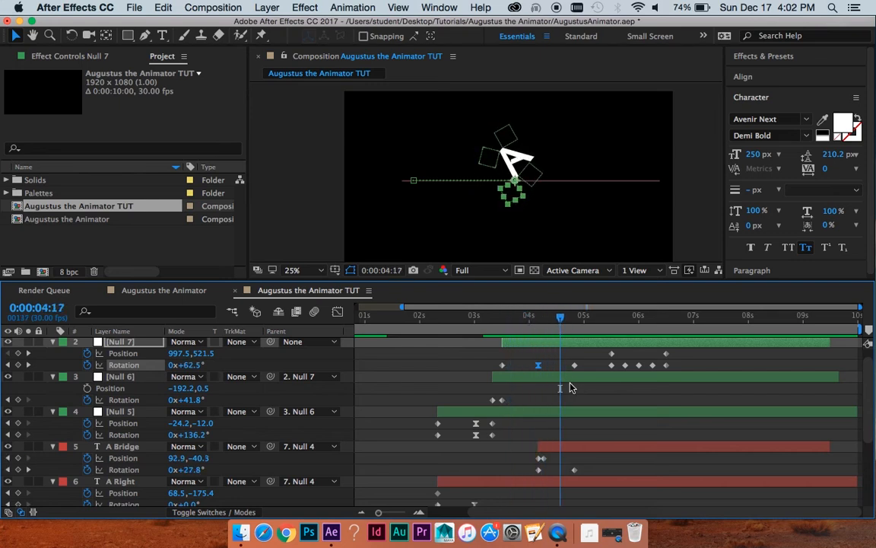
scroll(567, 385, "up", 1)
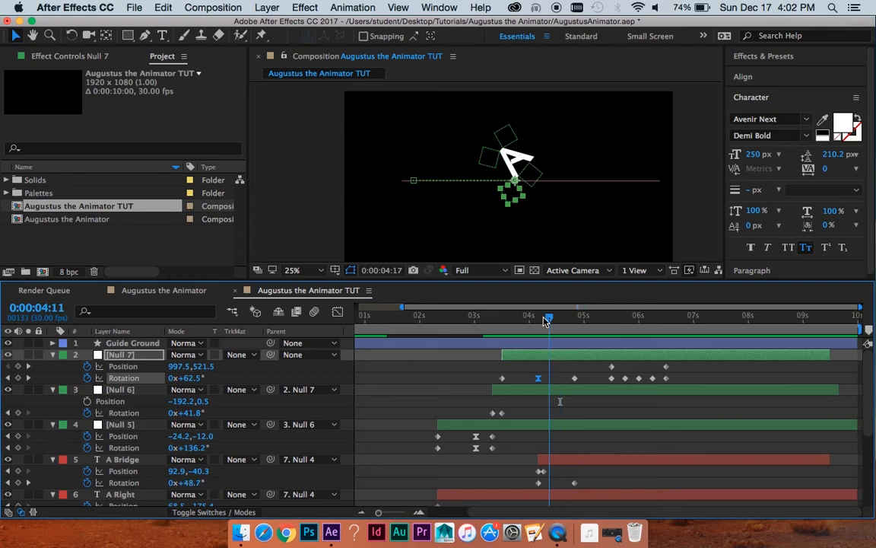
left_click_drag(555, 318, 536, 320)
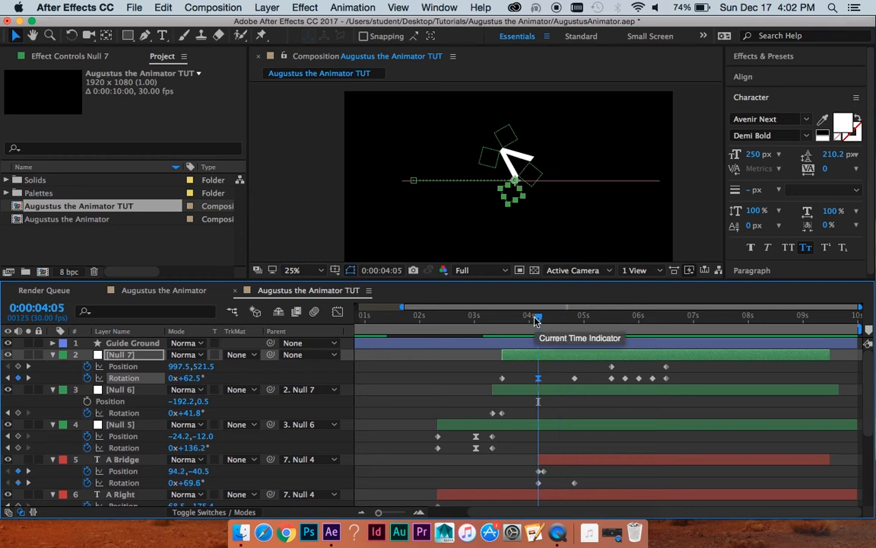
key("shift+super+Right")
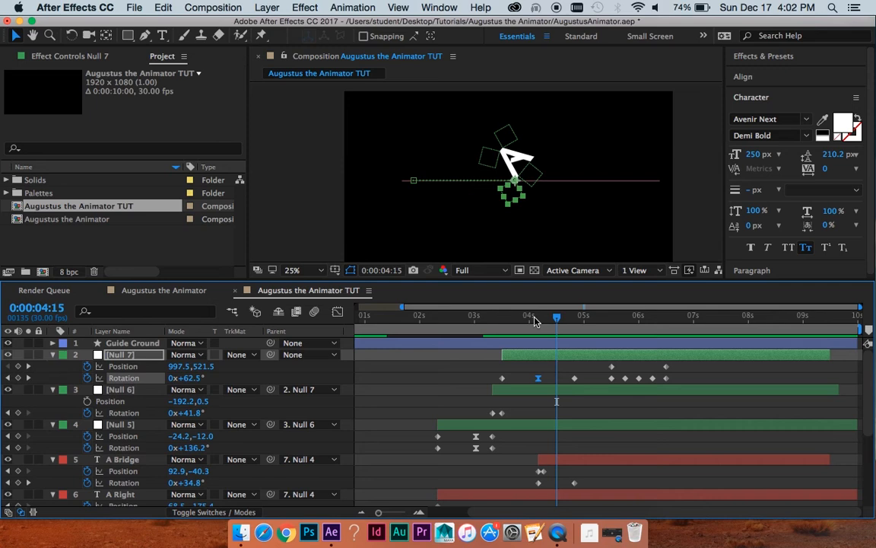
left_click(560, 463)
left_click_drag(563, 466, 578, 466)
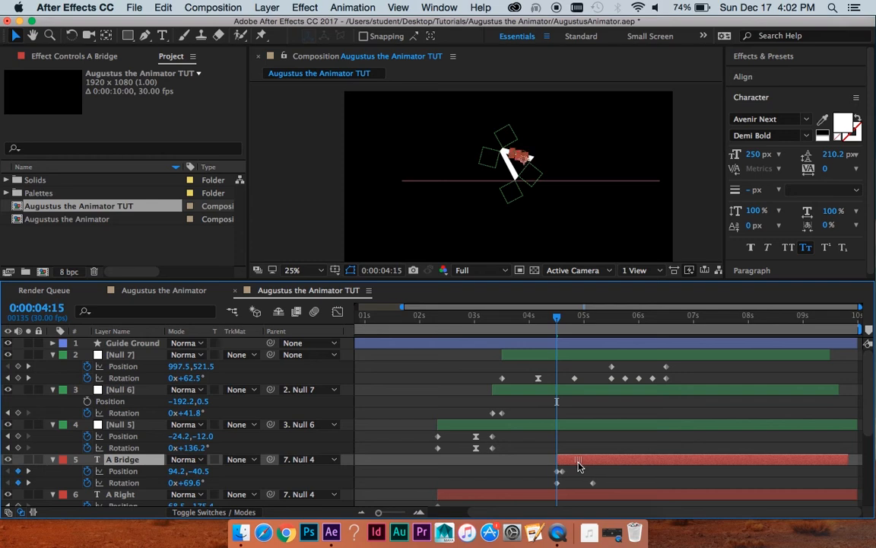
Move Null 7's Position keyframes and every Rotation keyframe following the eased one ten frames later
left_click_drag(698, 364, 577, 381)
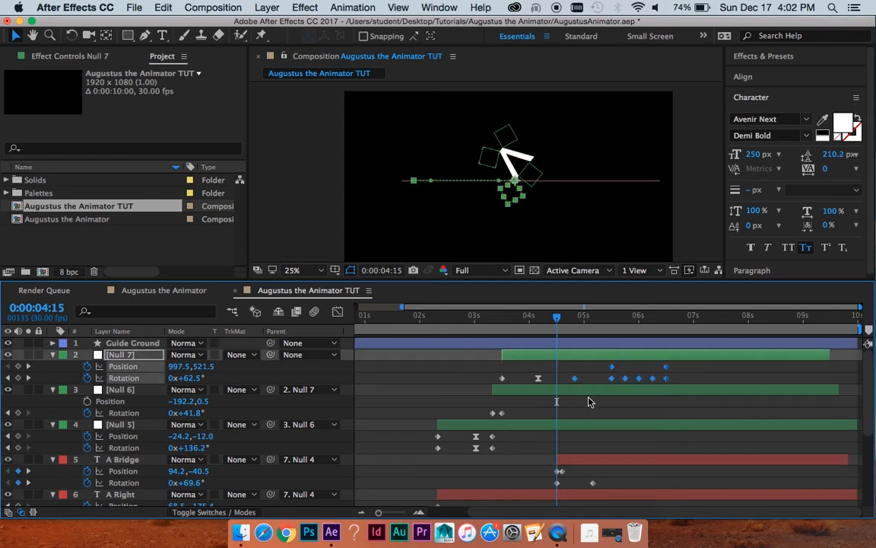
key("shift+alt+Right")
left_click(551, 378)
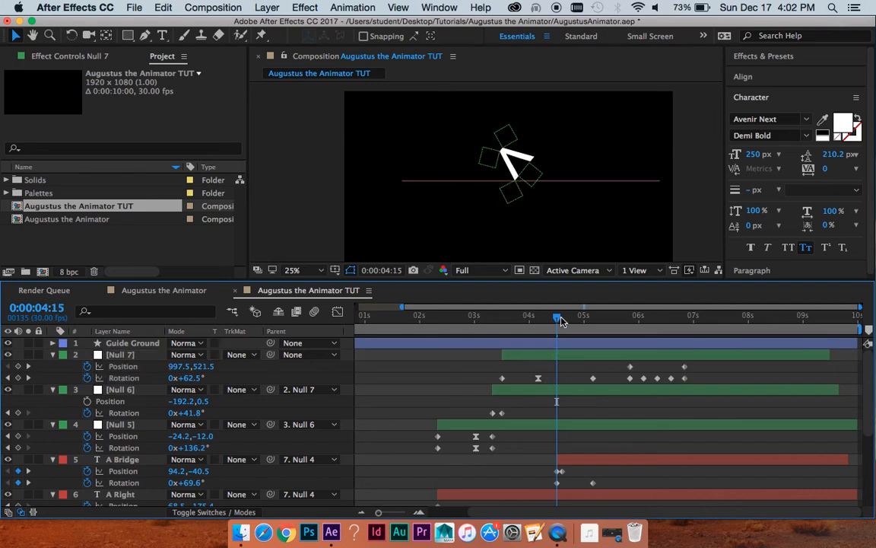
Preview the delayed bridge and wobble from 0:00:03:21 and again from 0:00:04:12
left_click_drag(557, 317, 514, 319)
key("space")
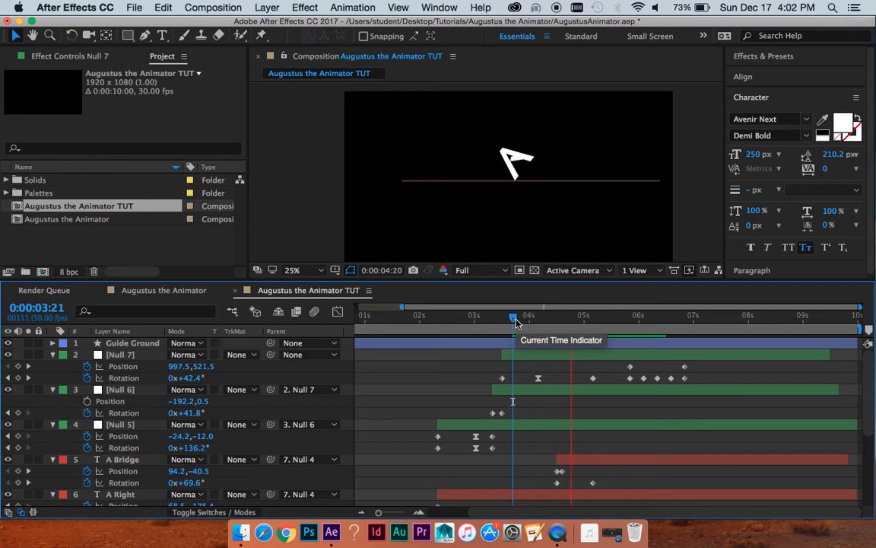
left_click_drag(603, 314, 551, 316)
key("space")
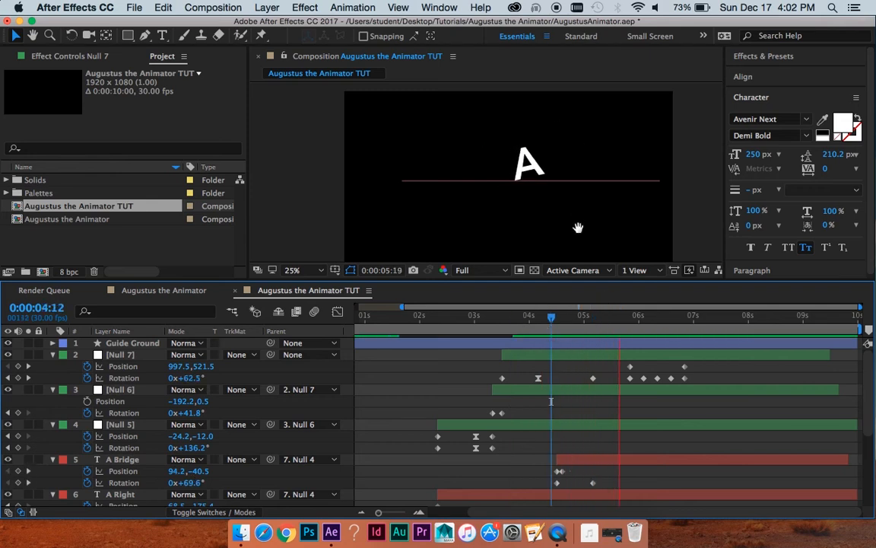
Easy-ease A Bridge's first Rotation keyframe at 0:00:04:15 and lengthen its outgoing speed-graph handle for a slower start
key("=")
left_click(575, 461)
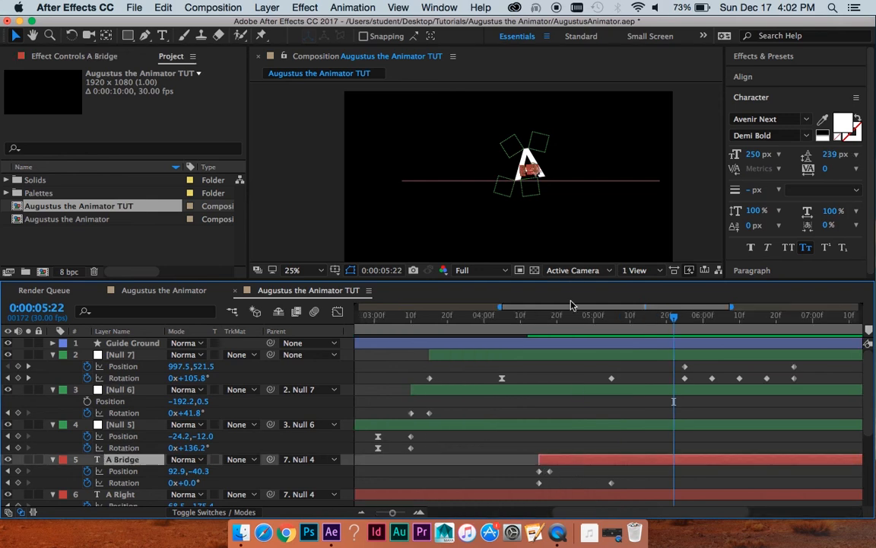
mouse_move(563, 315)
left_mouse_down()
mouse_move(612, 316)
mouse_move(564, 316)
left_mouse_up()
left_click(540, 484)
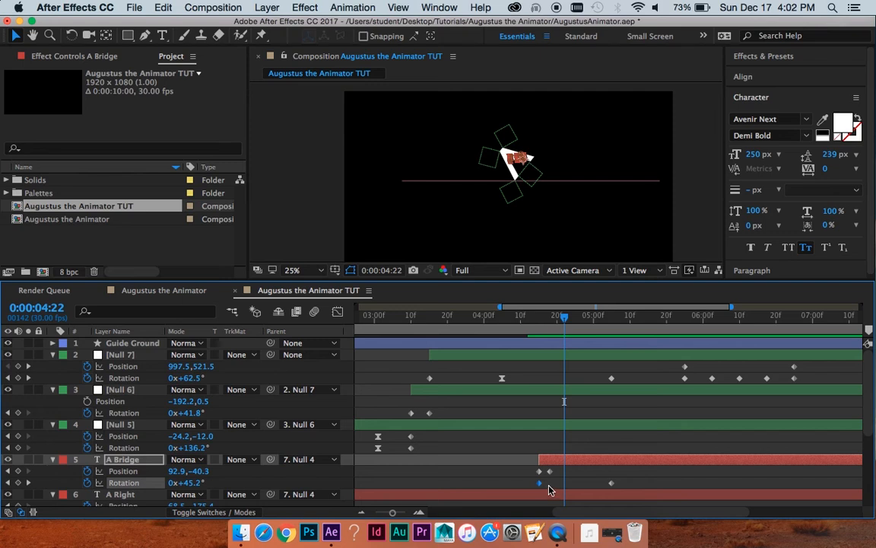
left_click(593, 375)
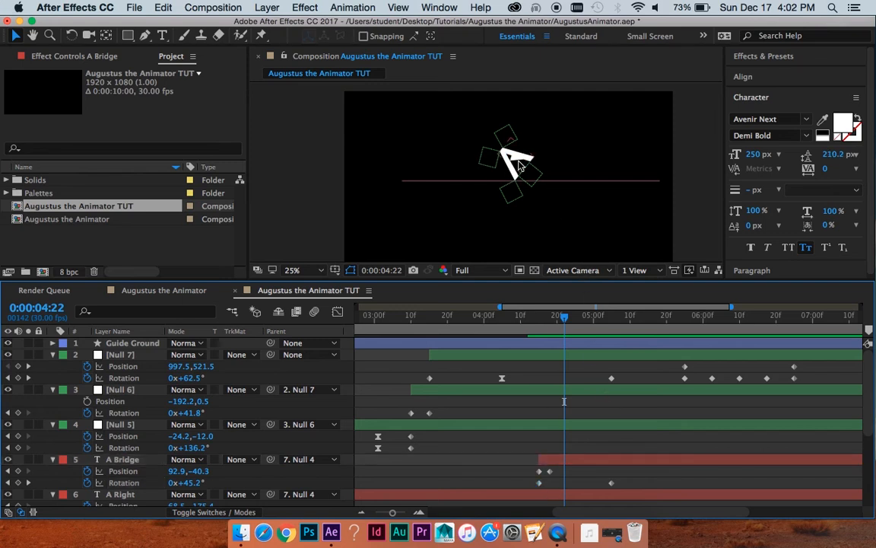
left_click(540, 483)
scroll(530, 164, "up", 3)
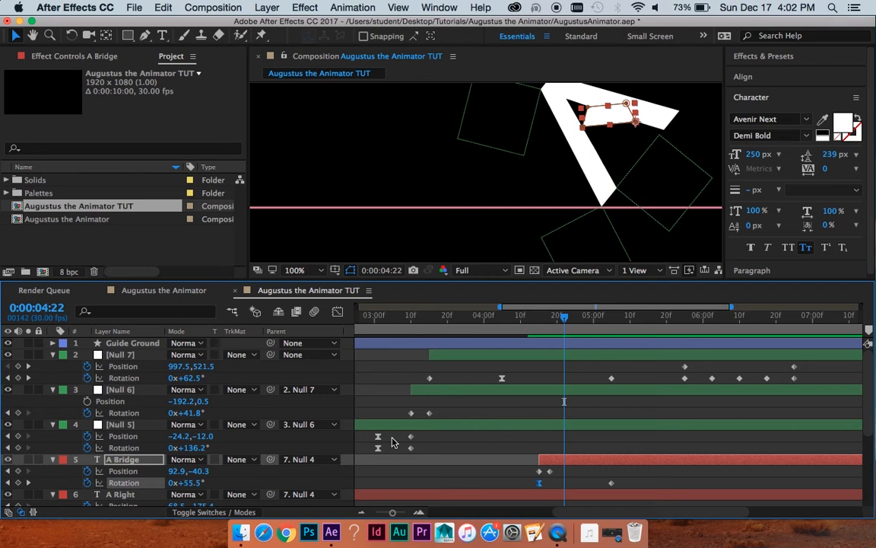
left_click(337, 311)
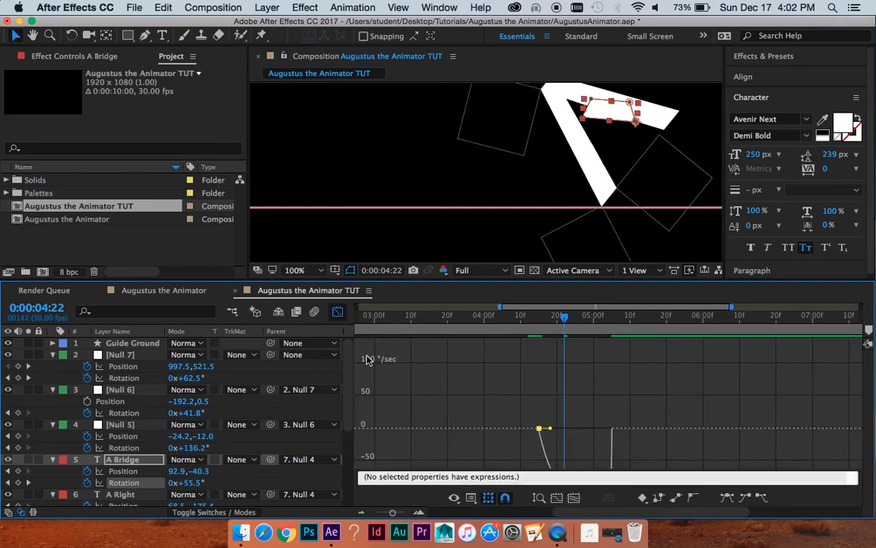
left_click(574, 498)
left_click_drag(443, 349, 531, 347)
left_click(337, 311)
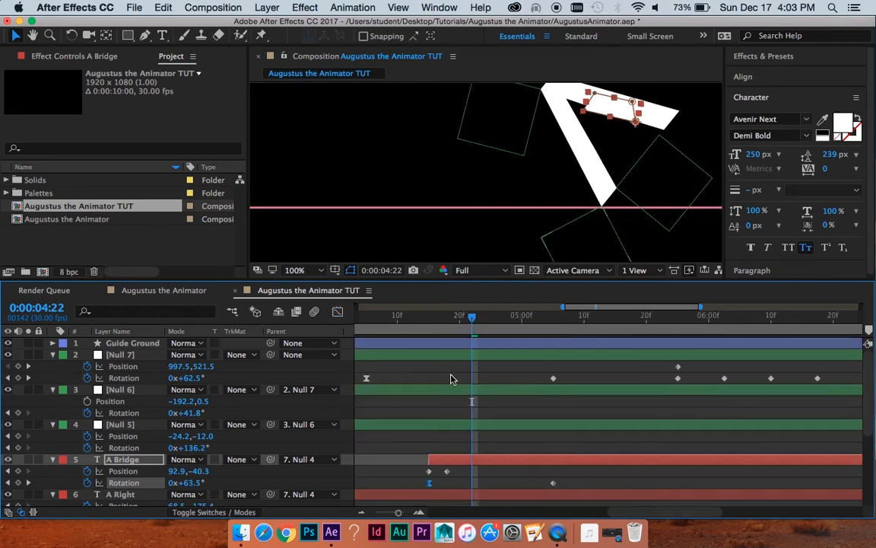
Preview the bridge's eased swing, replaying the standing-up motion from 0:00:05:01
left_click(461, 315)
key("space")
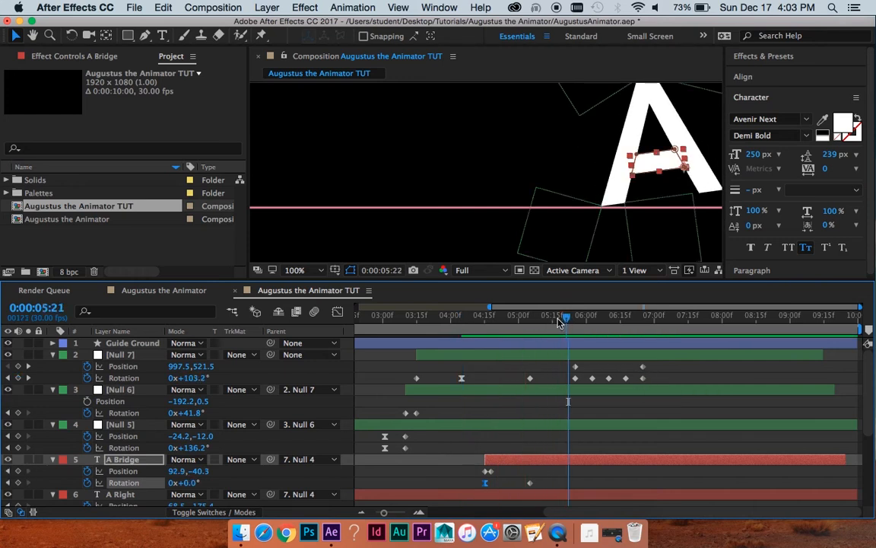
left_click_drag(559, 321, 520, 332)
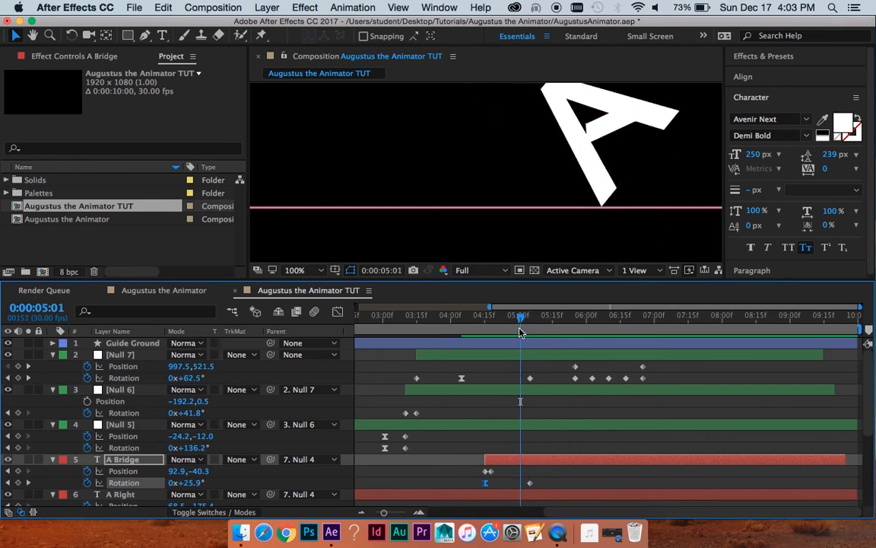
key("space")
key("space")
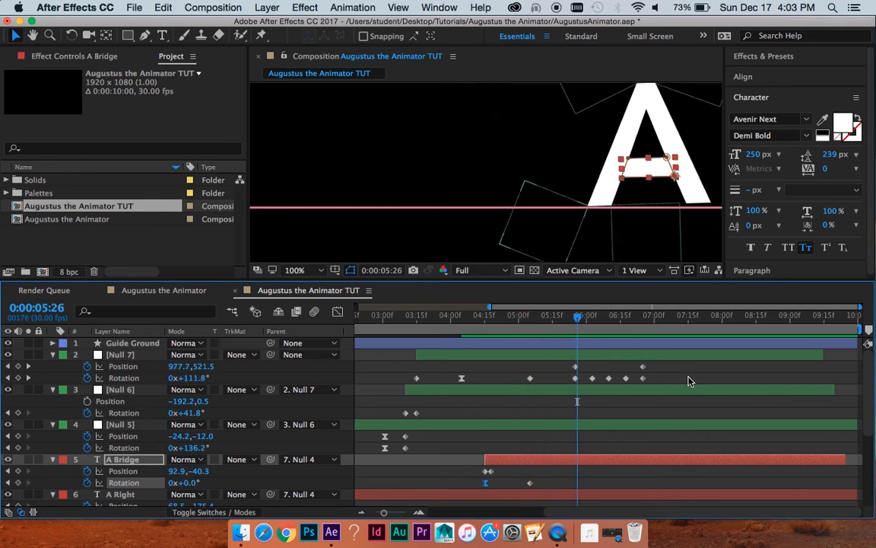
Move Null 7's Position keyframes and last five Rotation keyframes ten frames earlier to start at 0:00:05:15, and preview the change
left_click_drag(648, 362, 555, 386)
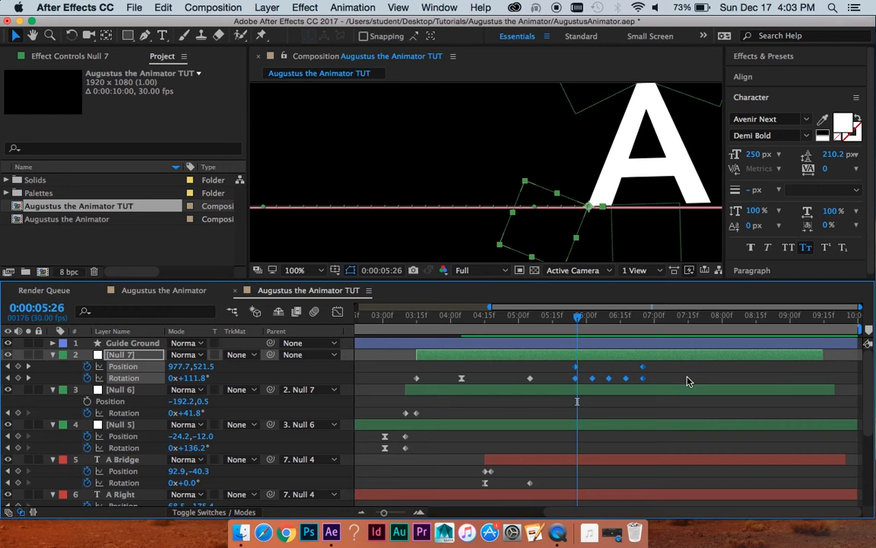
key("alt+shift+Left")
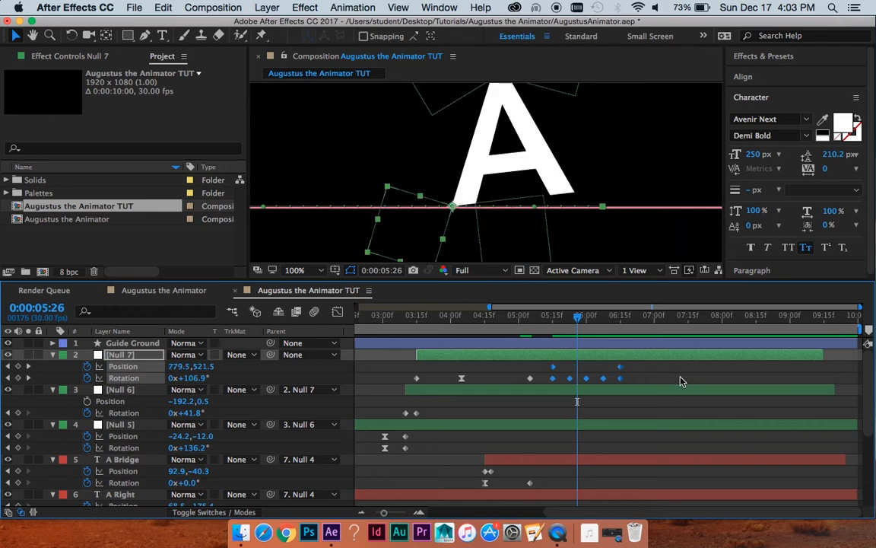
key("space")
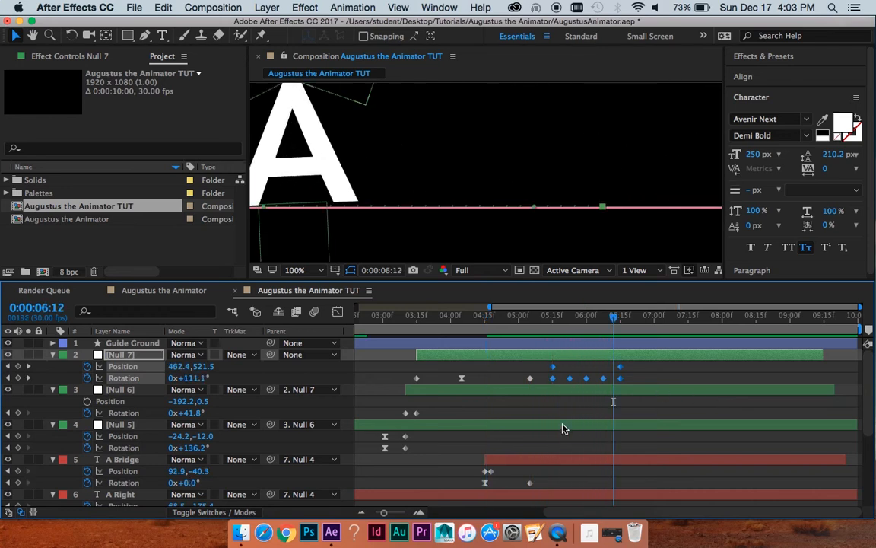
Select A Bridge's first Rotation keyframe at 0:00:04:15
left_click(485, 482)
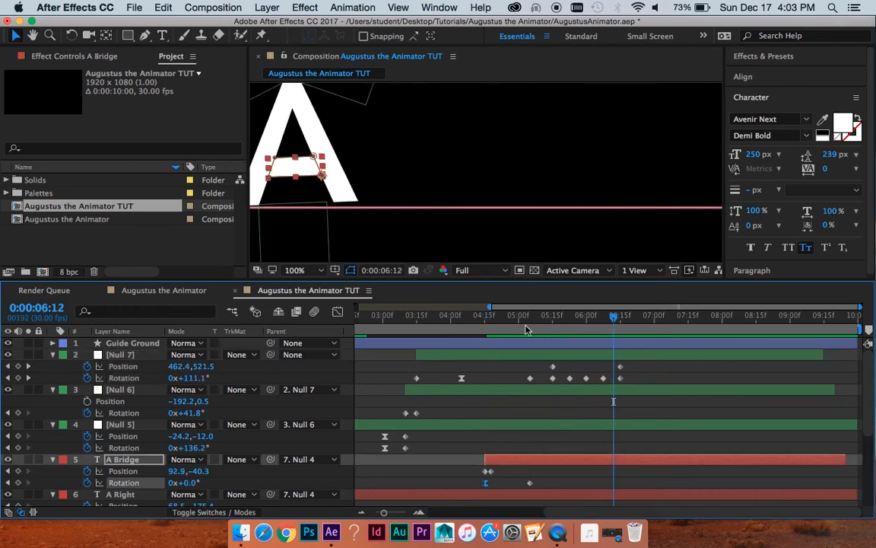
In the speed graph of A Bridge's Rotation, lower the last keyframe to about -265°/sec for a faster, more abrupt ending
left_click(476, 315)
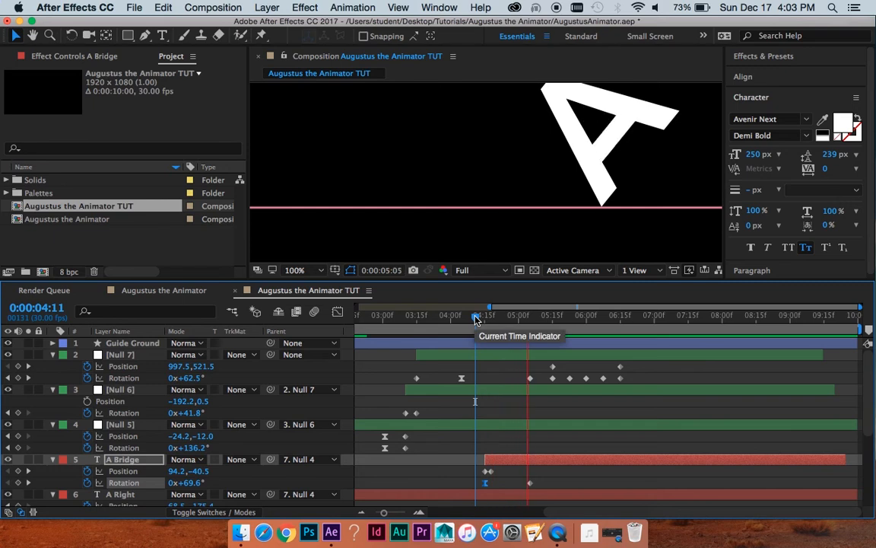
key("space")
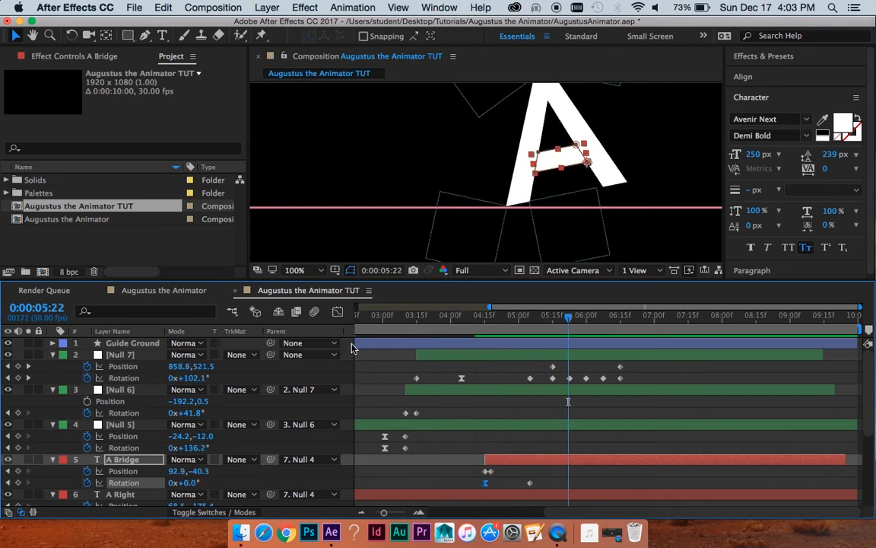
left_click(338, 311)
scroll(549, 413, "down", 2)
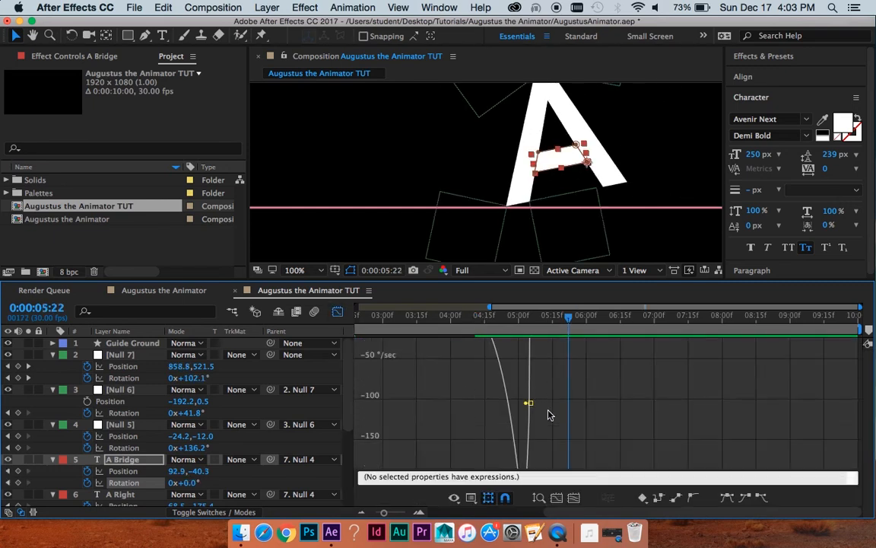
key("minus")
left_click(337, 311)
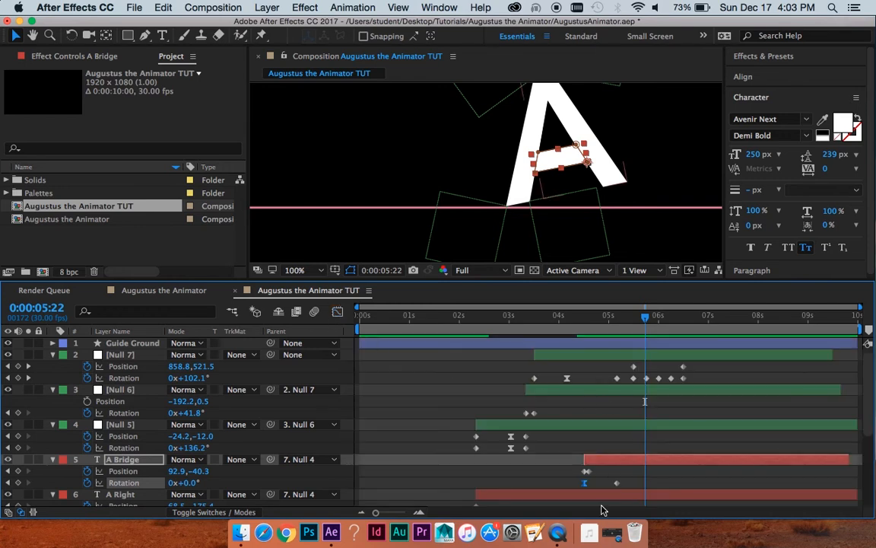
left_click(338, 311)
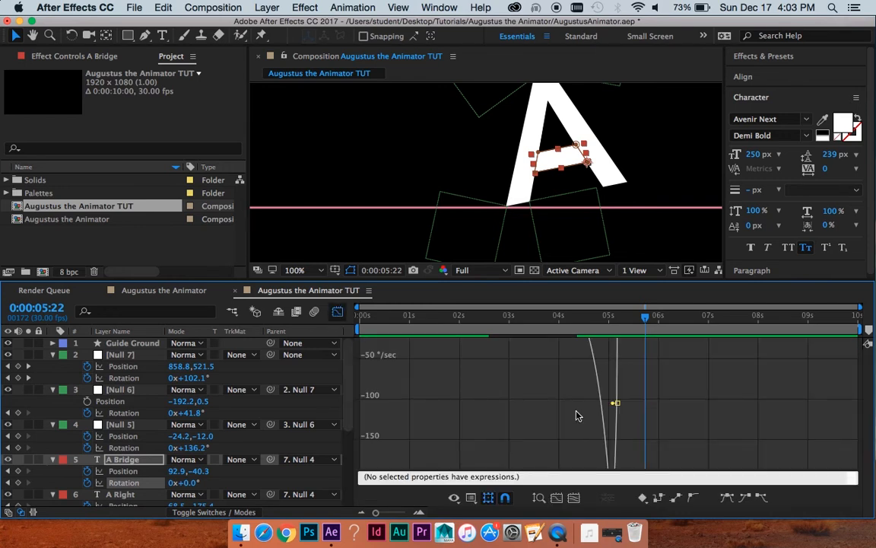
key("grave")
left_click(575, 498)
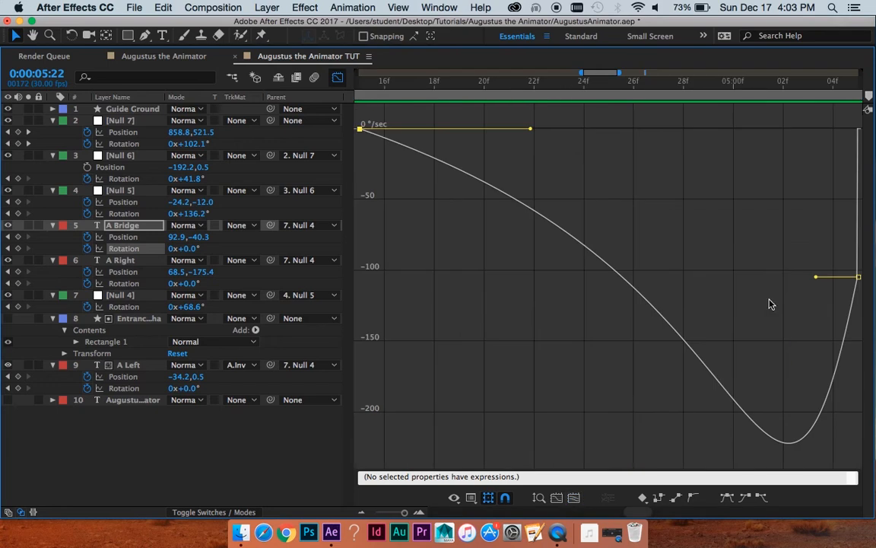
left_click_drag(859, 277, 844, 449)
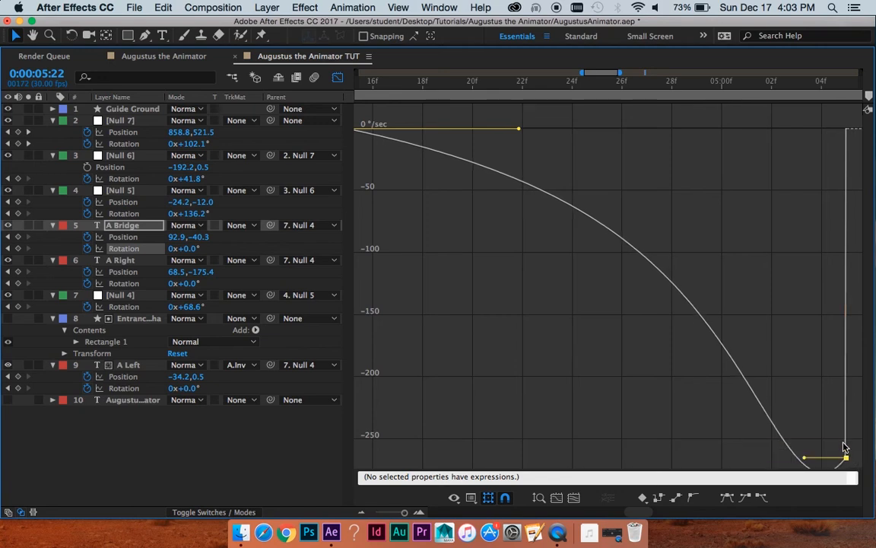
key("grave")
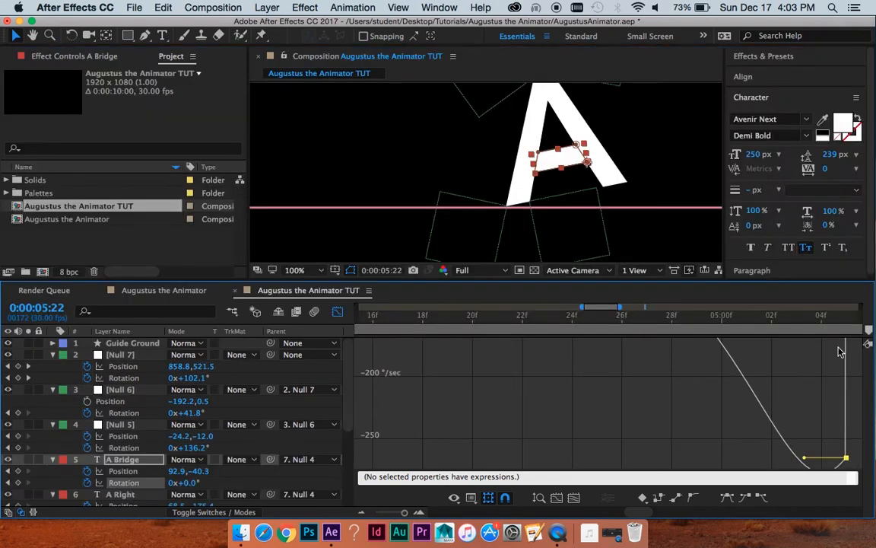
left_click(338, 311)
Preview the letter A's animation from around 0:00:04:08 to check the bridge's swing into place
key("minus")
key("minus")
key("minus")
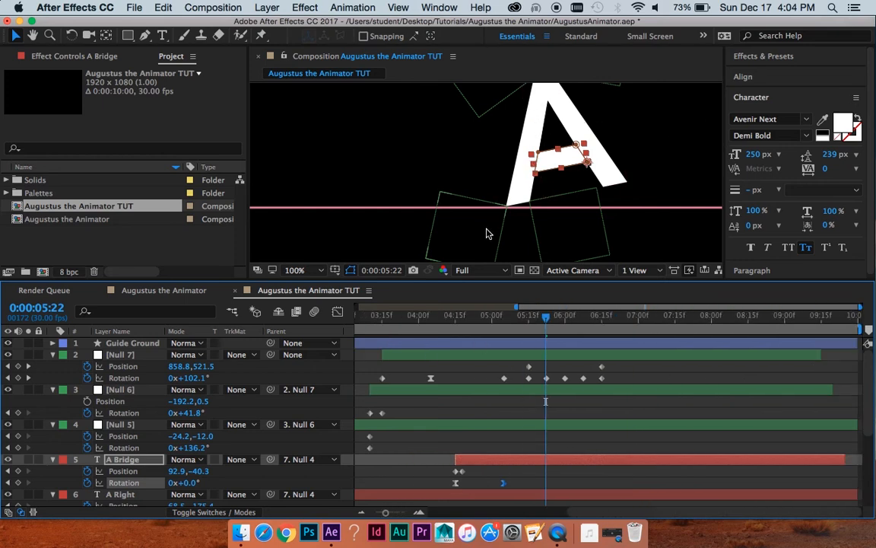
left_click_drag(546, 319, 448, 313)
scroll(431, 162, "down", 1)
key("space")
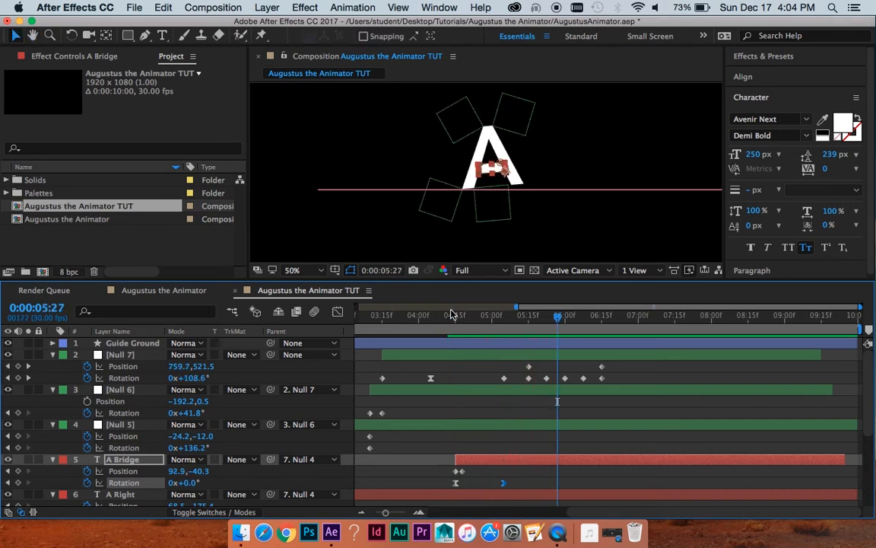
left_click(438, 329)
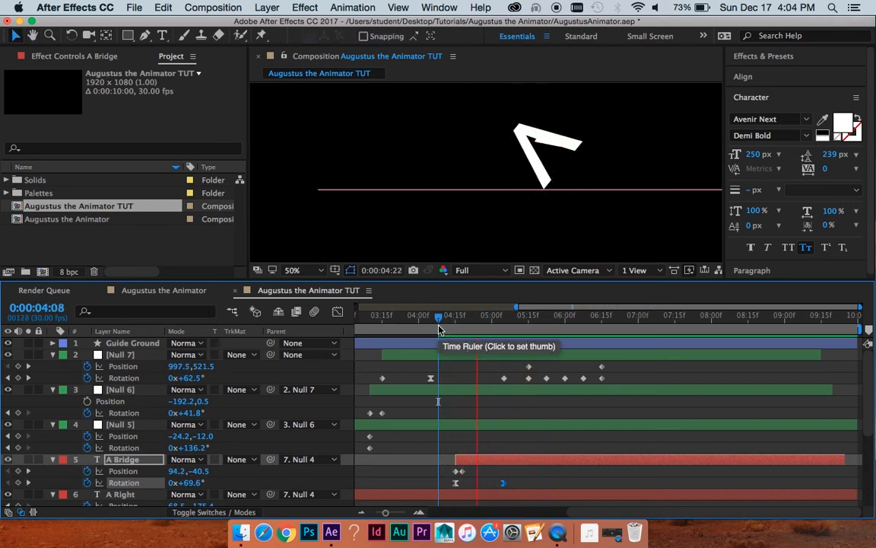
key("space")
Shift Null 7's two Position keyframes and its five last Rotation keyframes 5 frames earlier
scroll(587, 373, "up", 2)
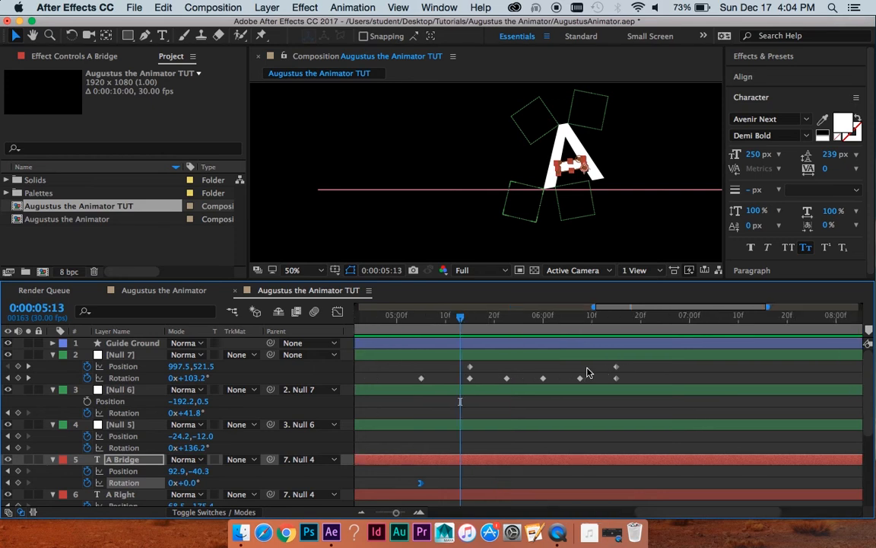
left_click_drag(672, 365, 460, 373)
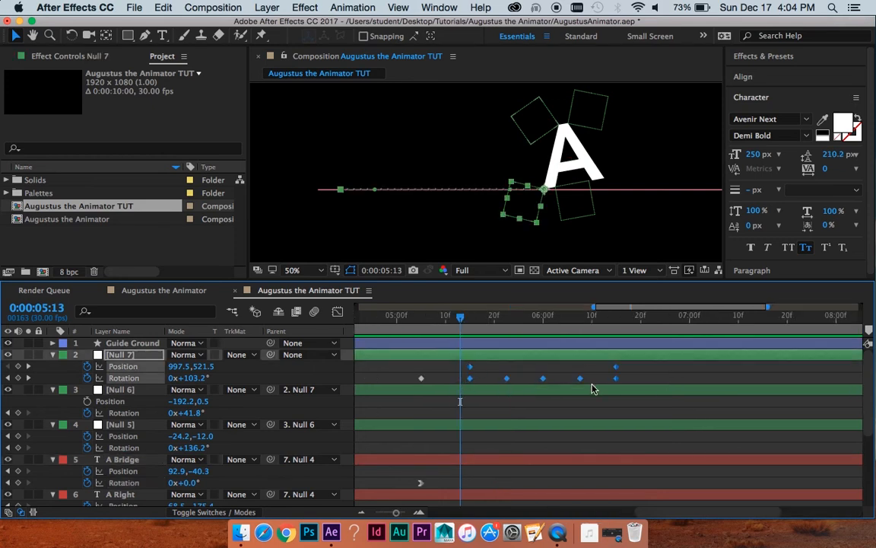
key("alt+Left")
key("alt+Left")
key("alt+Left")
key("alt+Left")
key("alt+Left")
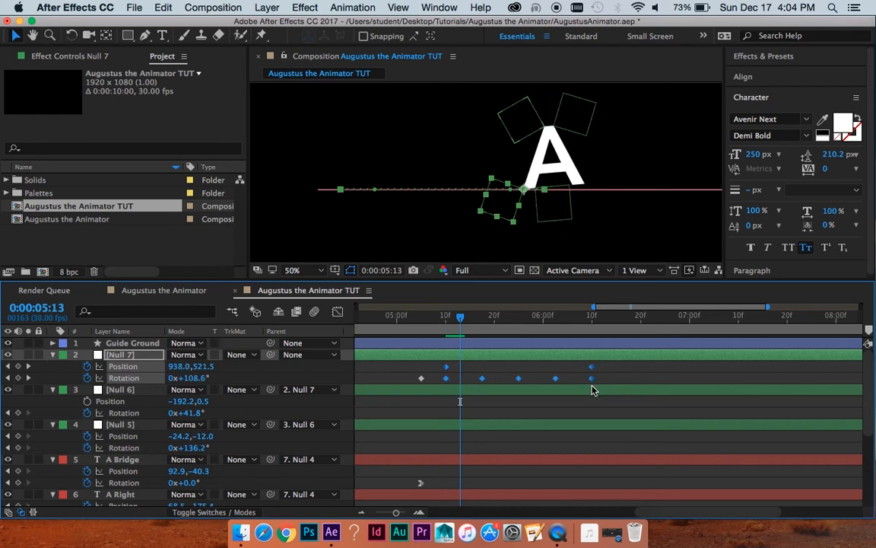
Preview the letter's bridge swing and slide from 0:00:04:14, and once more from 0:00:04:04
scroll(593, 391, "down", 2)
left_click_drag(524, 320, 456, 321)
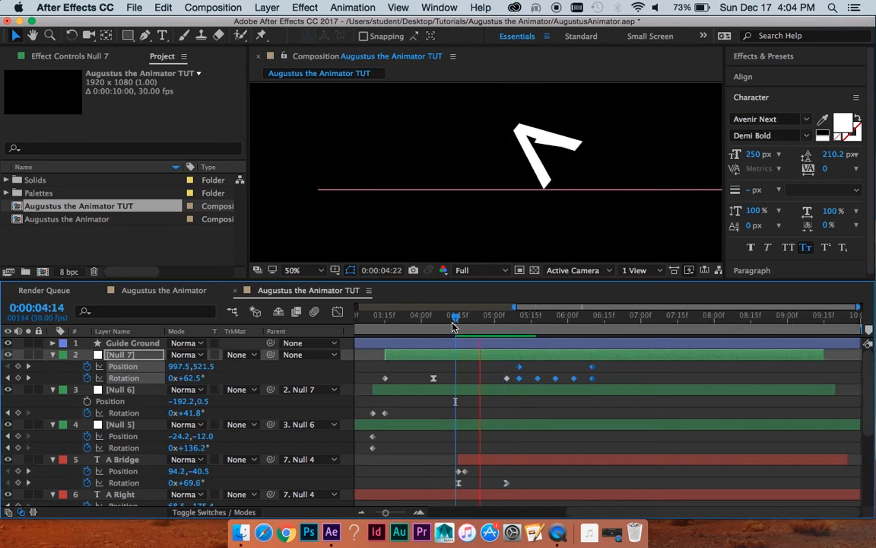
key("space")
key("space")
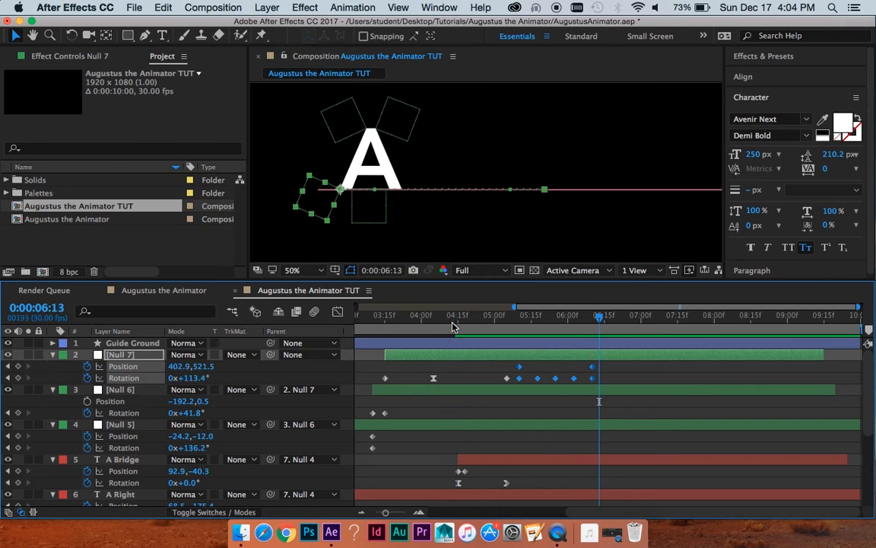
left_click_drag(457, 322, 431, 320)
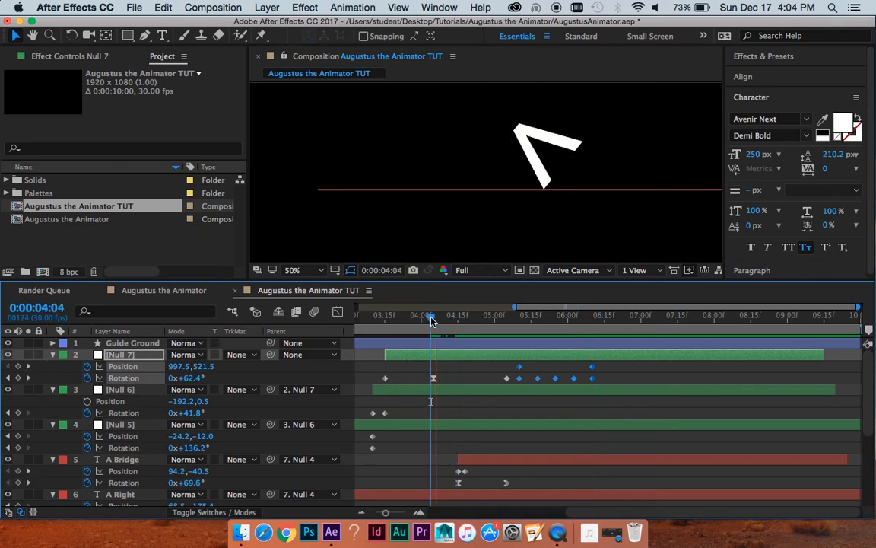
key("space")
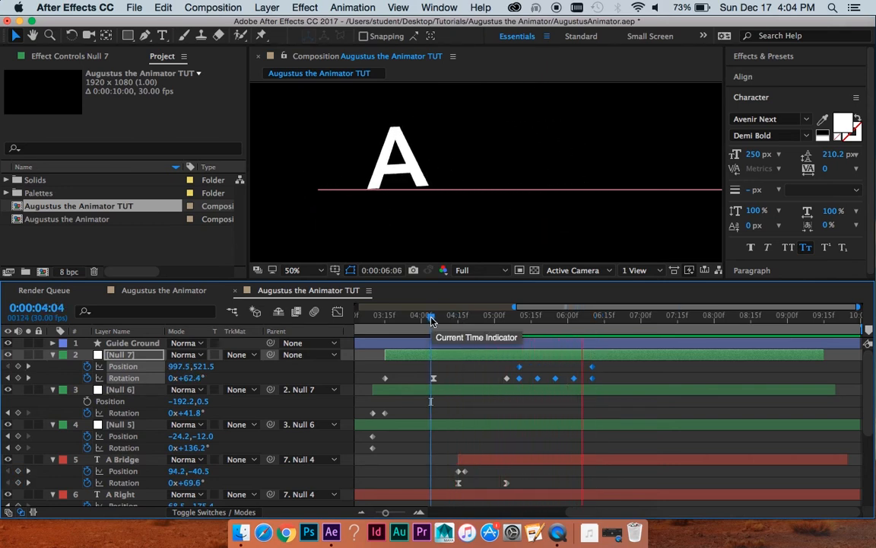
key("space")
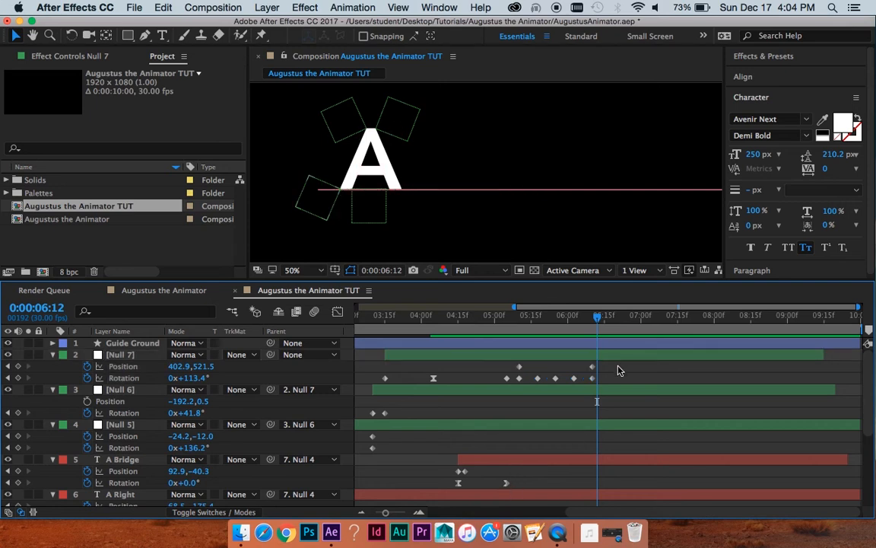
Shift Null 7's Position keyframes, its last six Rotation keyframes and A Bridge's last Rotation keyframe 7 frames earlier, and preview the timing
left_click_drag(621, 367, 492, 491)
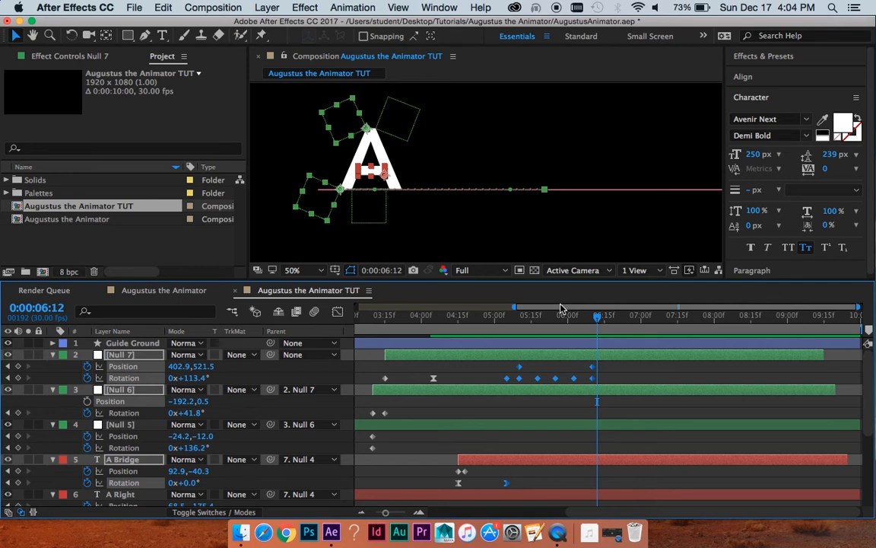
key("alt+Left")
key("alt+Left")
key("alt+Left")
key("alt+Left")
key("alt+Left")
key("alt+Left")
key("alt+Left")
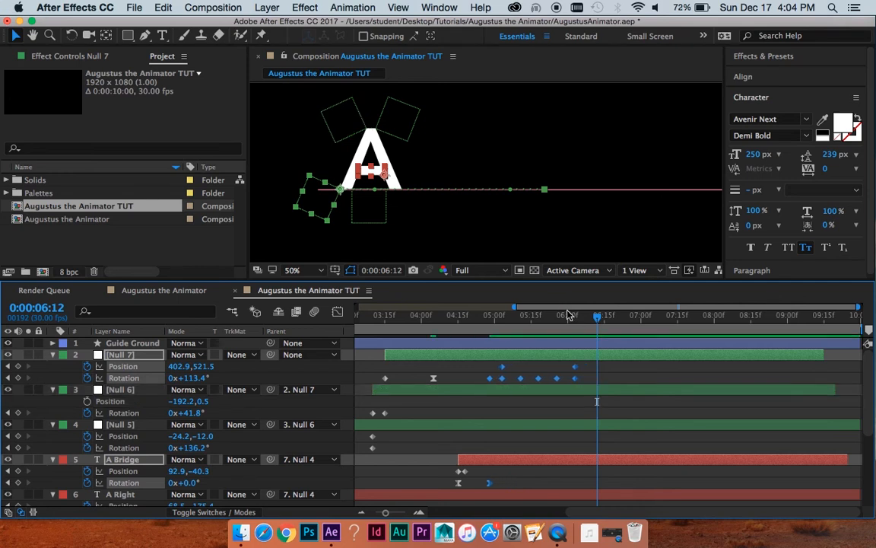
left_click(446, 320)
key("space")
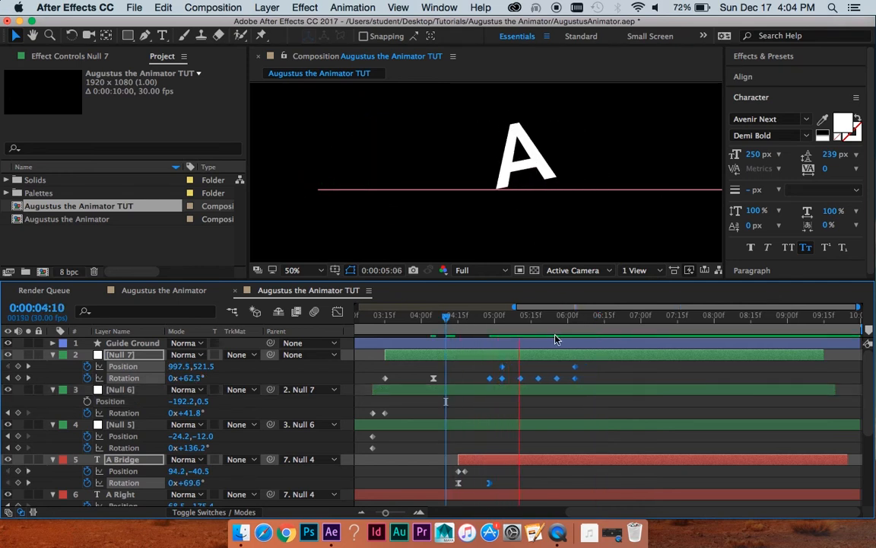
Apply Easy Ease to Null 7's last Position keyframe and extend its incoming influence to 100% at 0 px/sec in the speed graph
left_click_drag(462, 318, 499, 320)
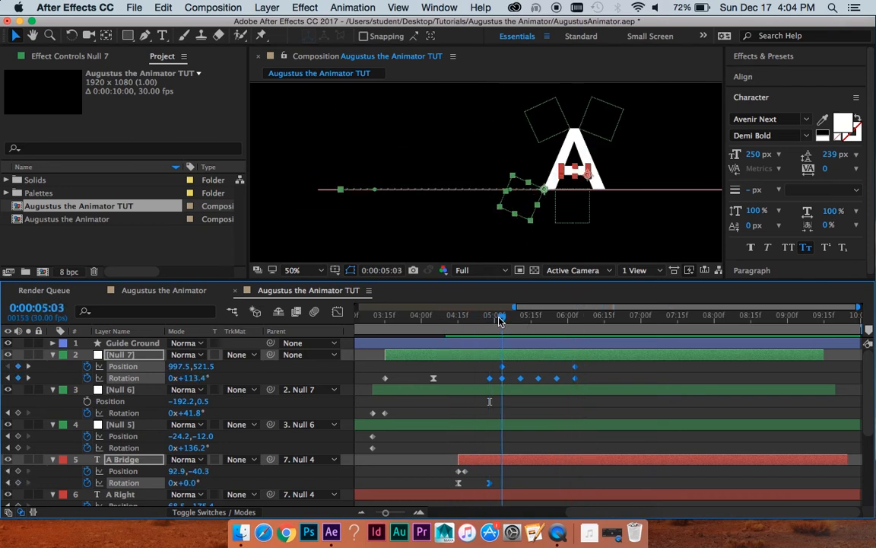
left_click(574, 367)
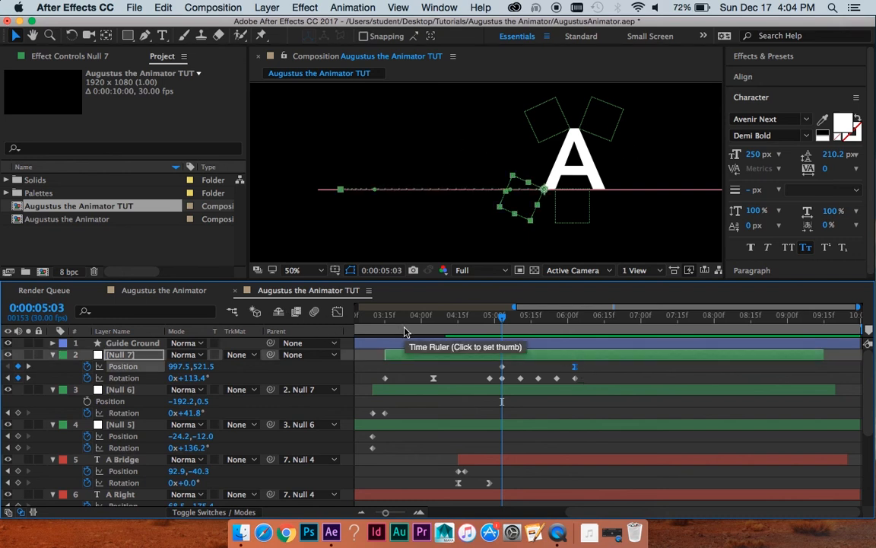
left_click(337, 312)
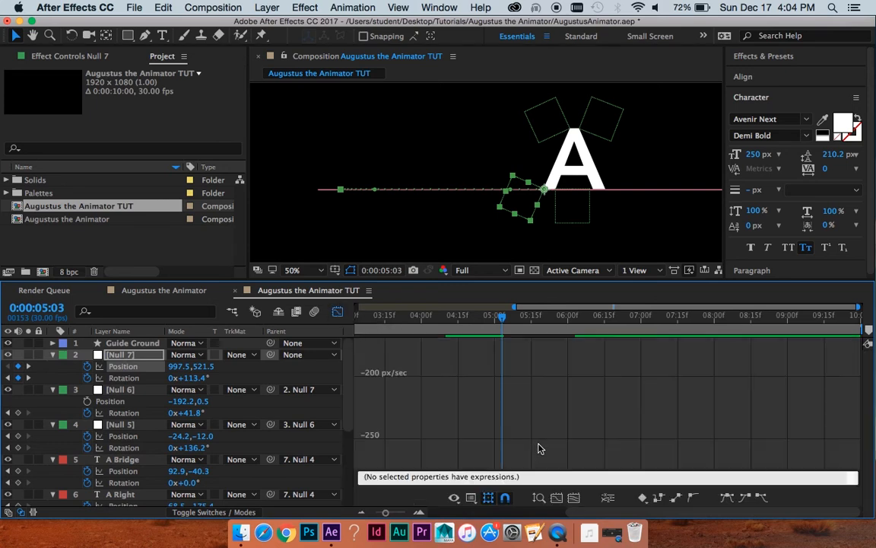
left_click(572, 498)
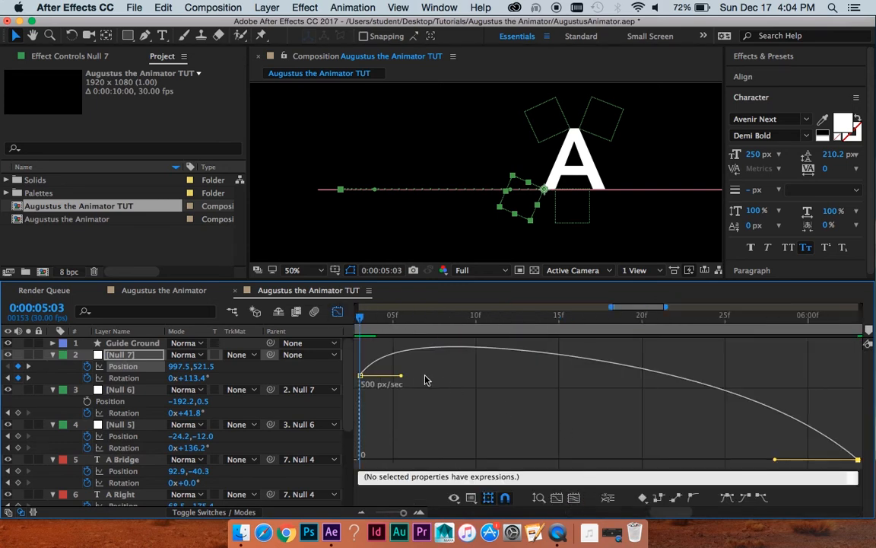
left_click_drag(776, 462, 453, 402)
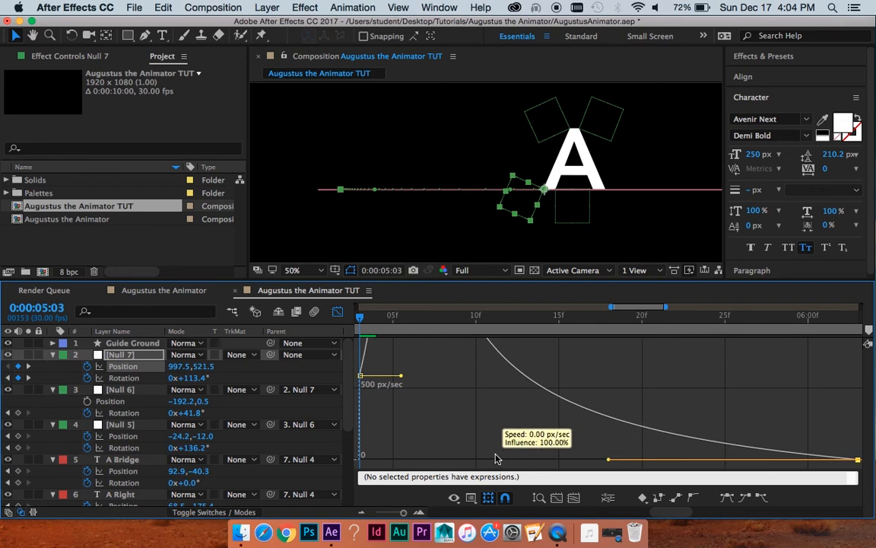
left_click(337, 309)
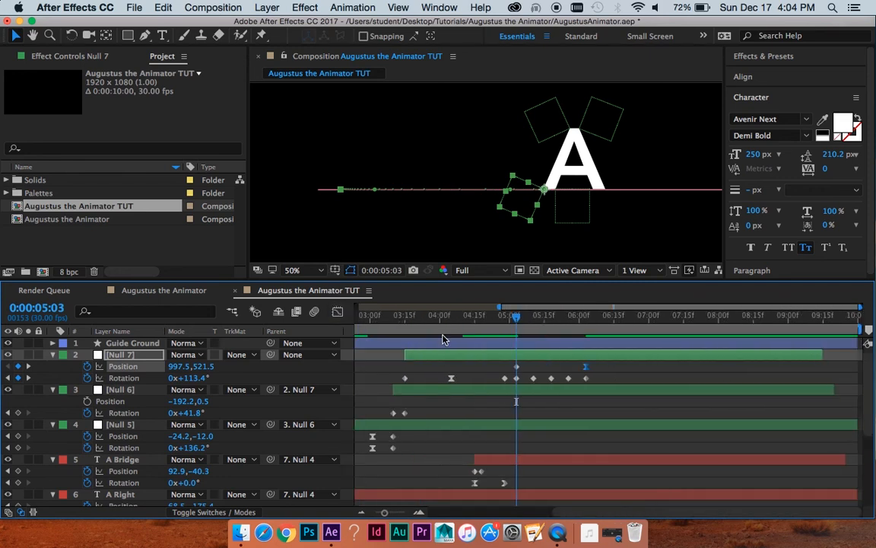
Preview the eased slide of the letter A twice, starting at 0:00:04:14
left_click_drag(523, 323, 472, 318)
key("space")
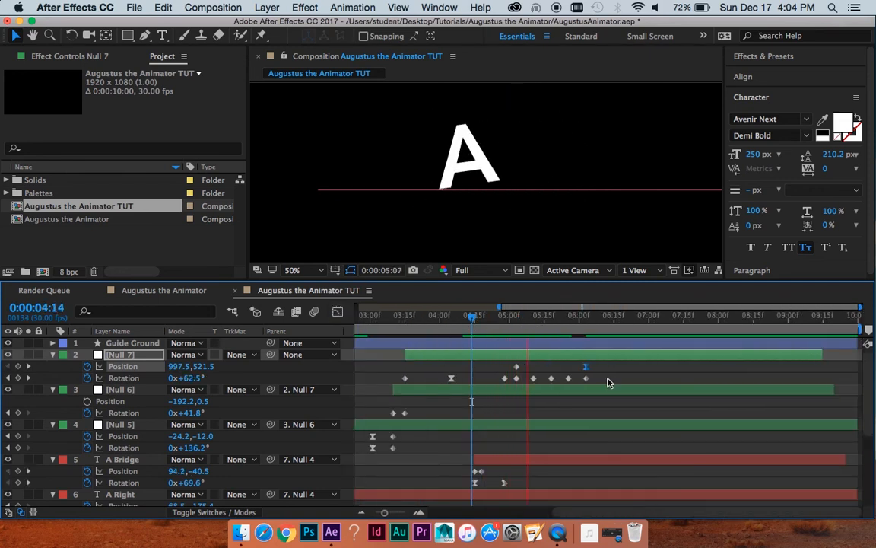
key("space")
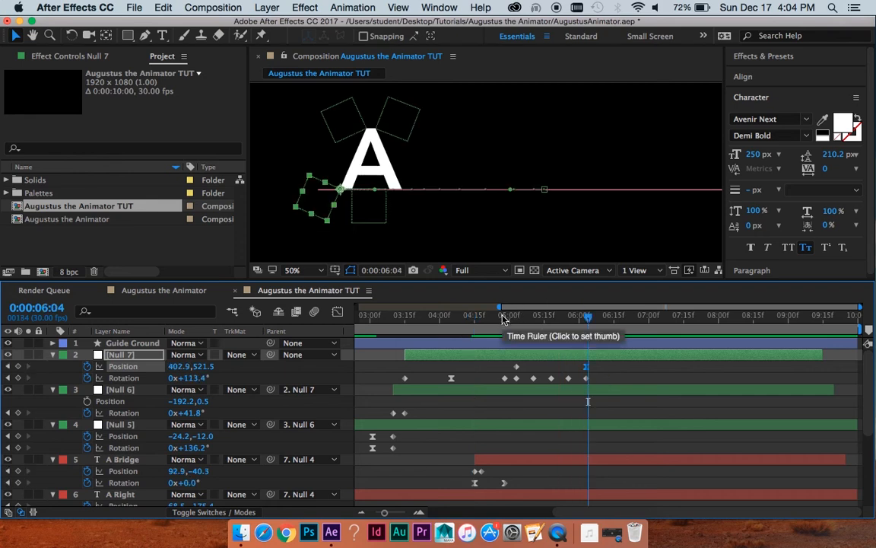
left_click_drag(503, 317, 473, 325)
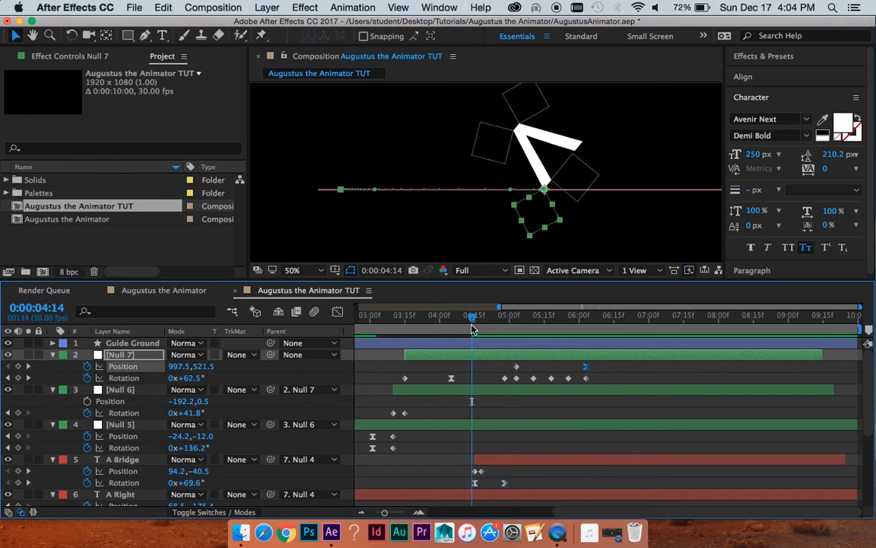
key("space")
key("space")
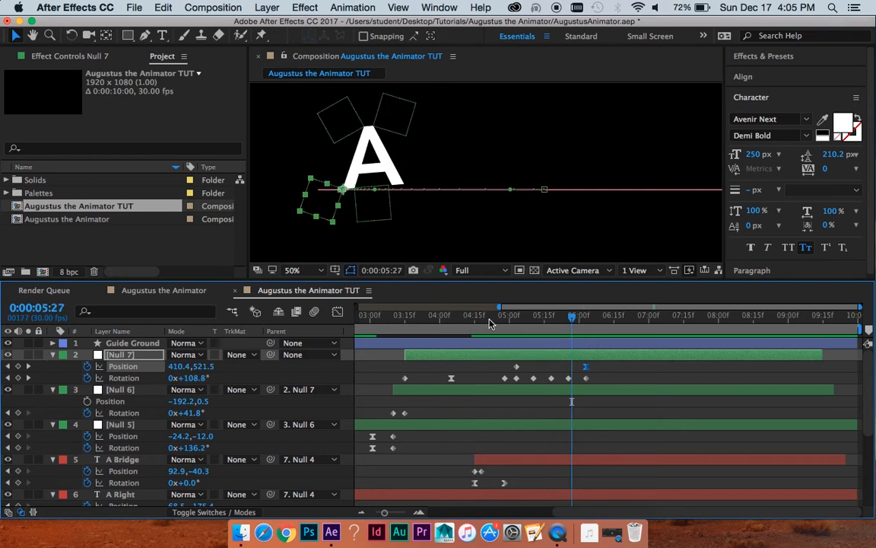
Move Null 7's Position keyframes and its last six Rotation keyframes 9 frames later, leaving A Bridge's Rotation keyframe at 0:00:04:28
left_click_drag(491, 323, 506, 323)
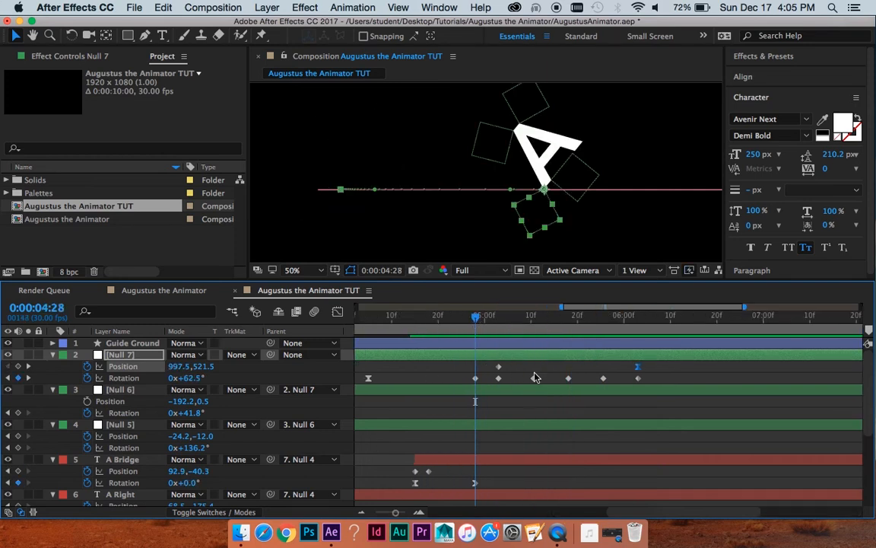
scroll(586, 359, "up", 3, "alt")
left_click_drag(677, 372, 458, 382)
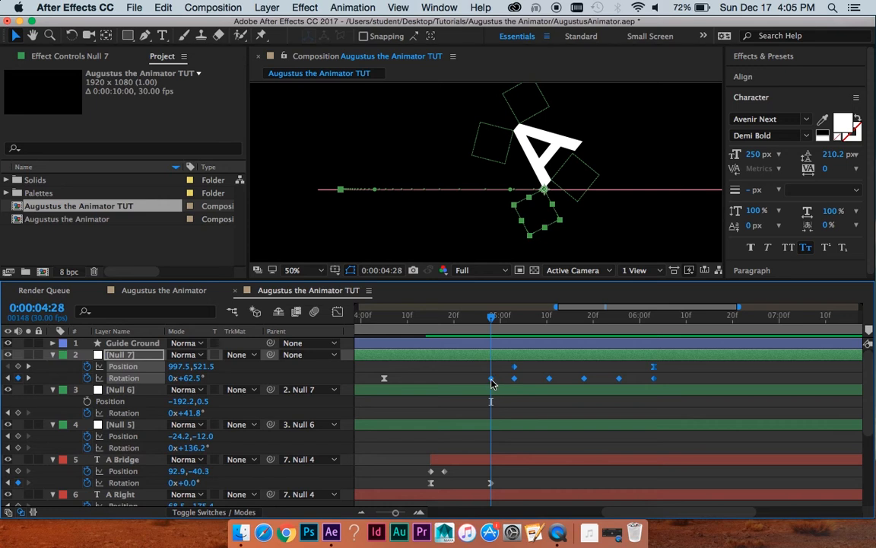
left_click_drag(492, 378, 536, 385)
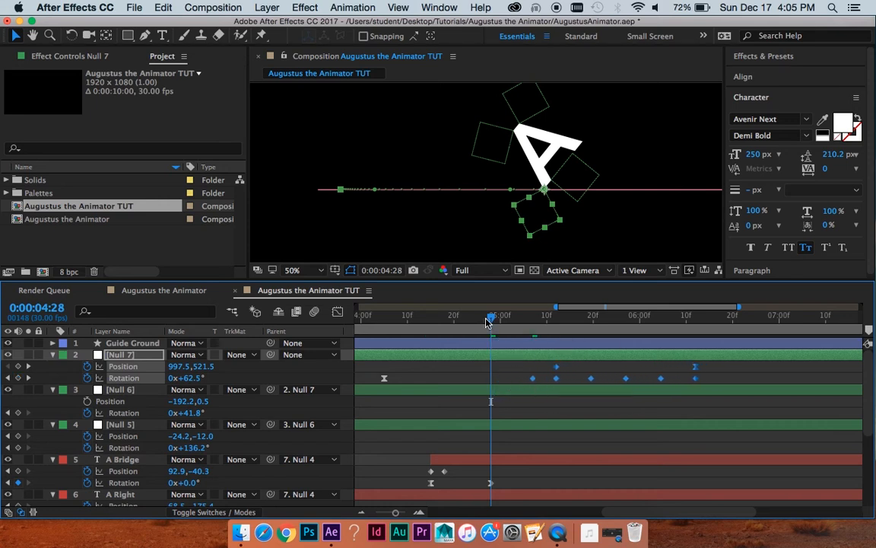
Preview from 0:00:04:13, and move Null 7's Position keyframes and last five Rotation keyframes 15 frames later, starting at 0:00:05:27
left_click_drag(489, 317, 424, 323)
key("space")
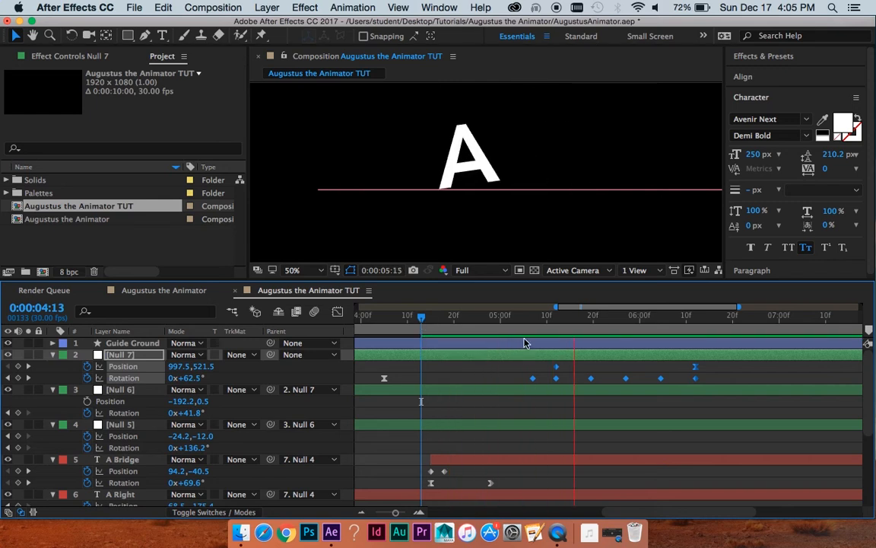
left_click(532, 318)
left_click_drag(746, 370, 626, 378)
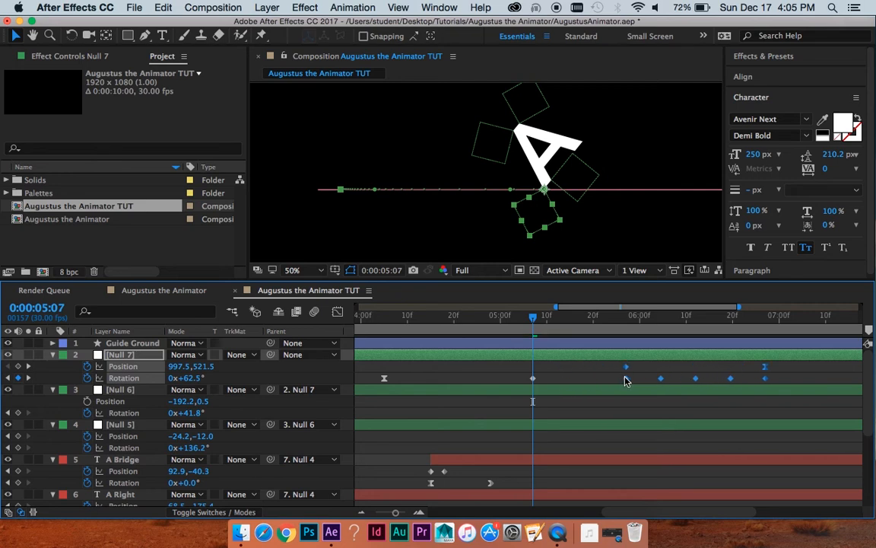
Apply Easy Ease to Null 7's Rotation keyframe at 0:00:05:07 and extend its outgoing influence handle to about 0:00:05:14 in the speed graph
left_click_drag(554, 376, 525, 384)
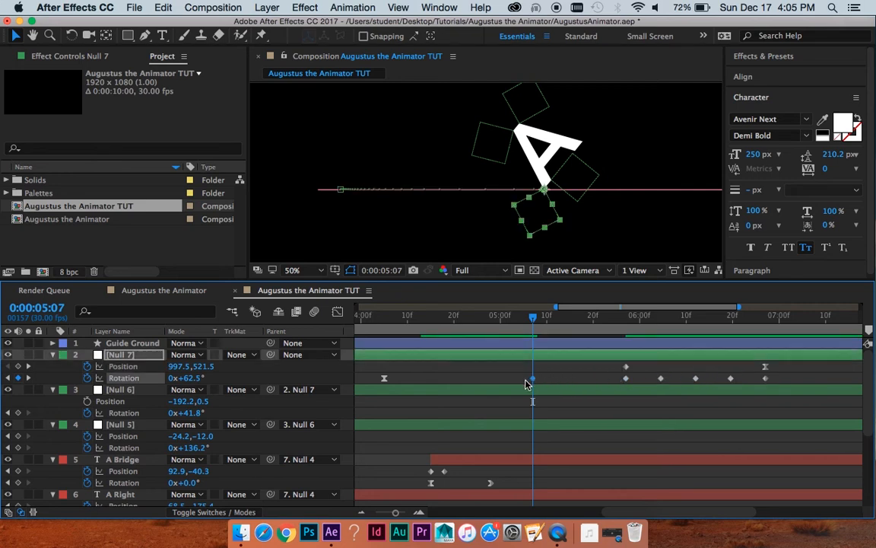
left_click_drag(539, 320, 538, 380)
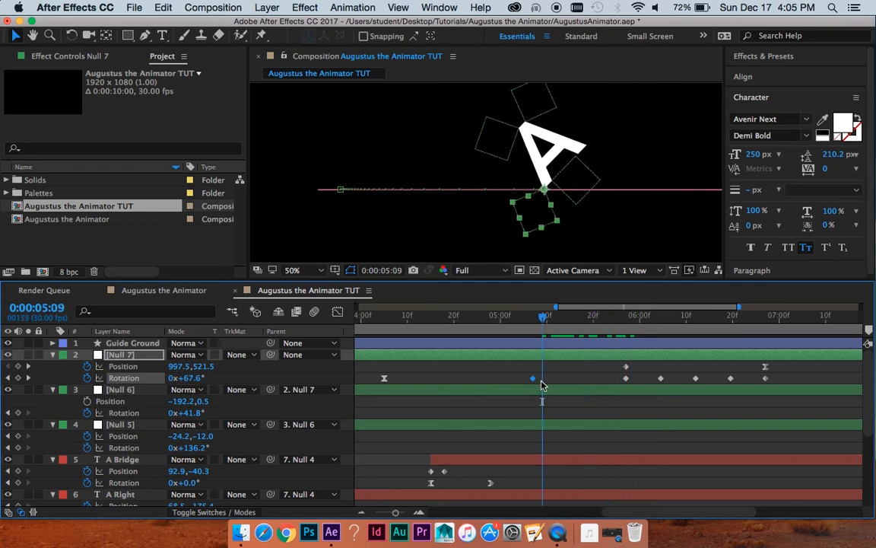
key("F9")
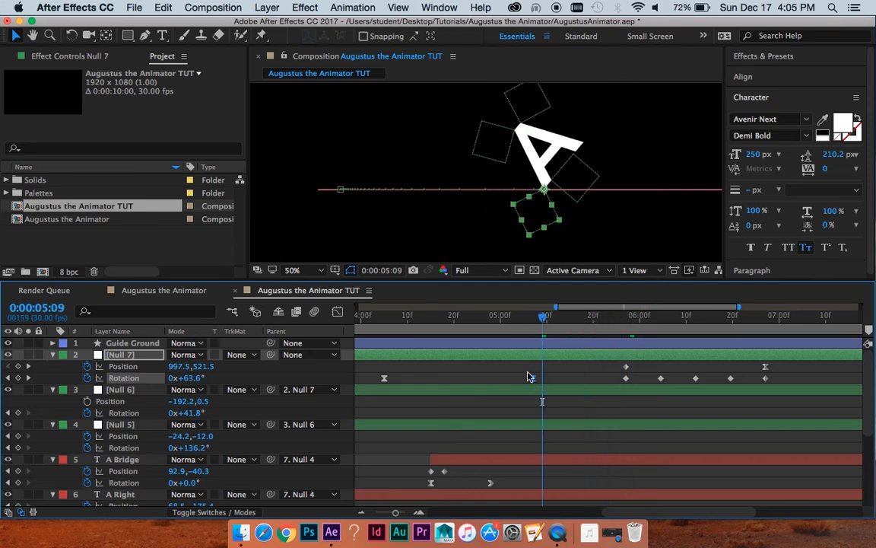
left_click(339, 311)
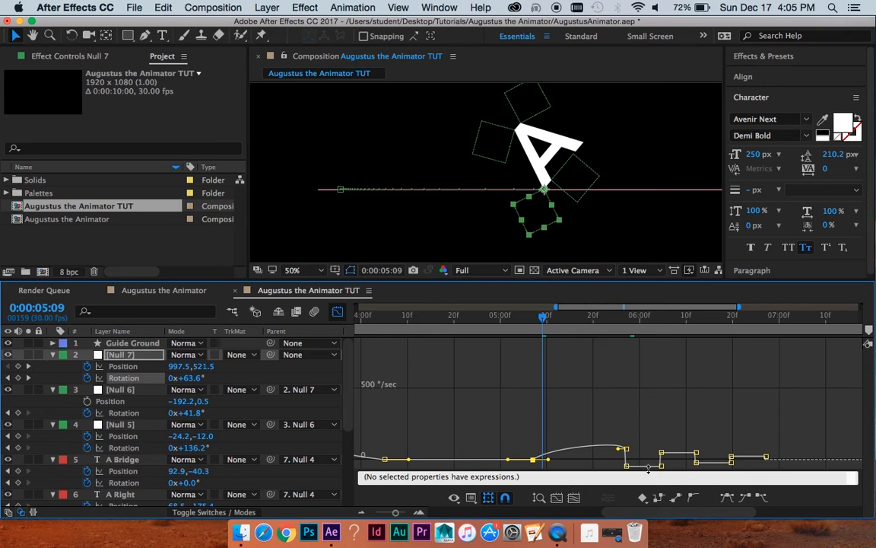
left_click(573, 498)
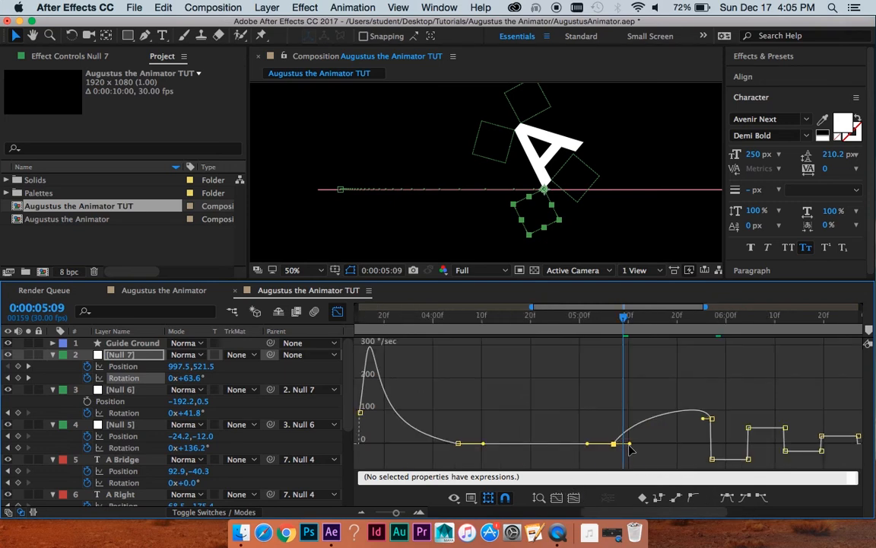
left_click_drag(630, 444, 648, 444)
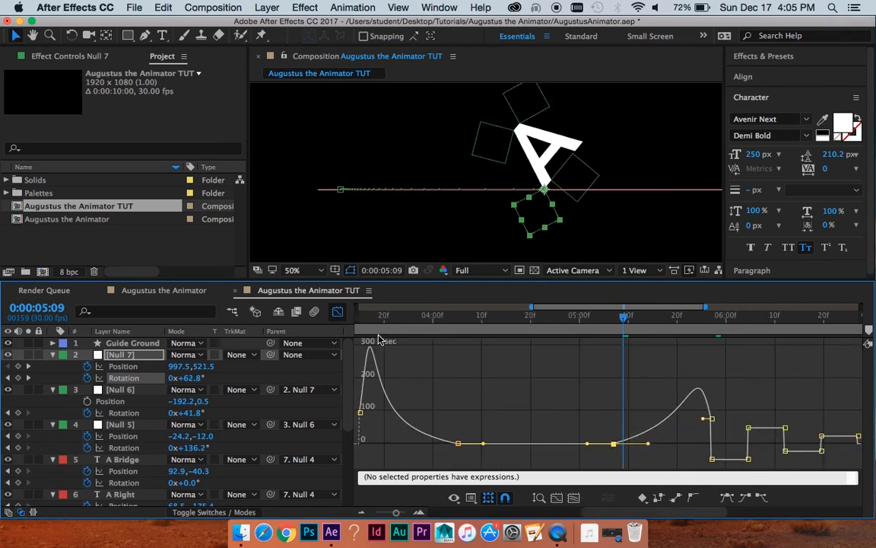
left_click(338, 311)
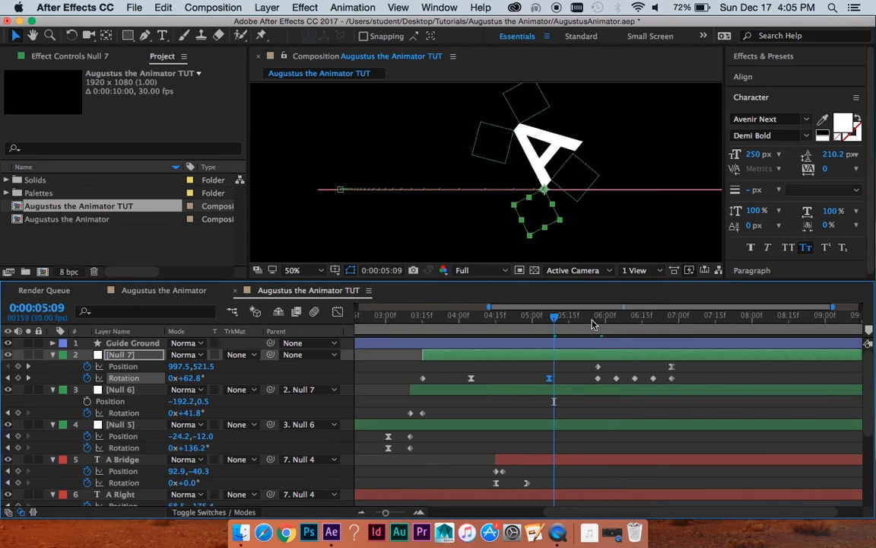
Preview the letter A's bridge swing and tilt repeatedly, starting from 0:00:04:03 and from 0:00:04:00
key("space")
key("space")
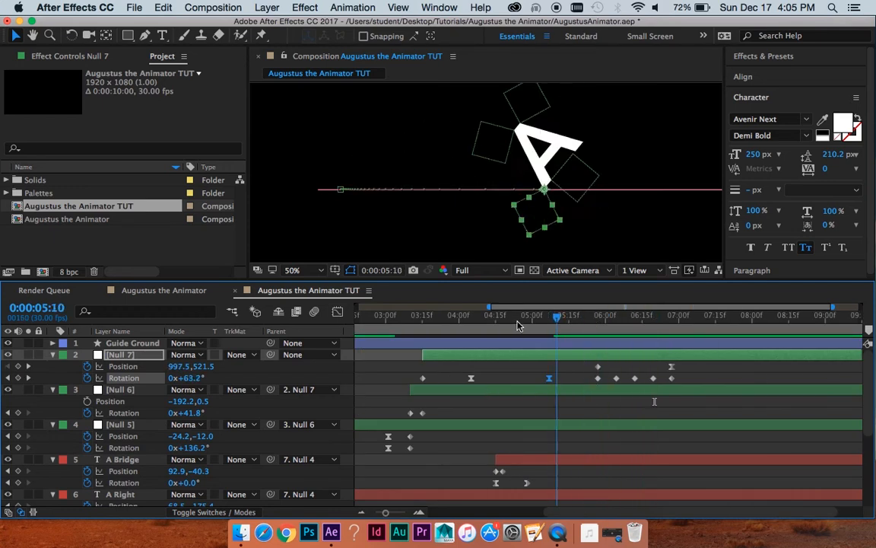
left_click_drag(517, 325, 467, 330)
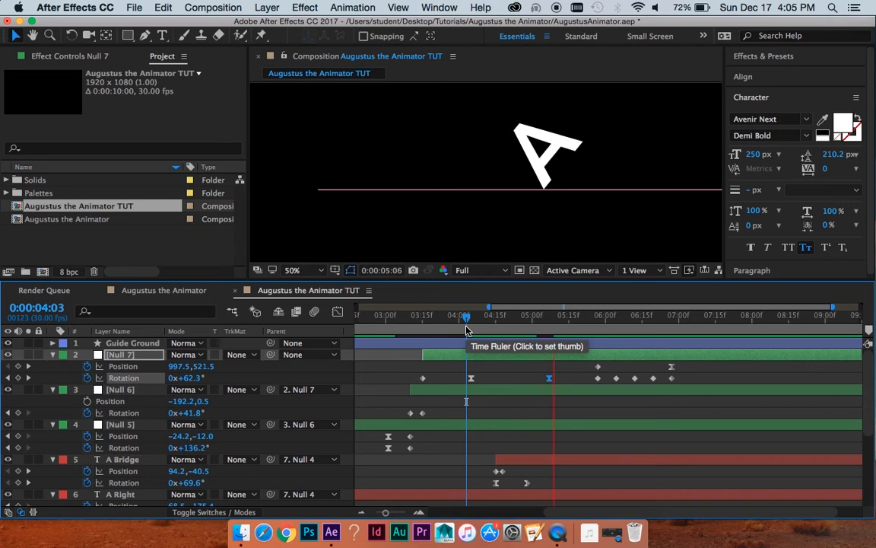
key("space")
left_click_drag(614, 319, 459, 319)
key("space")
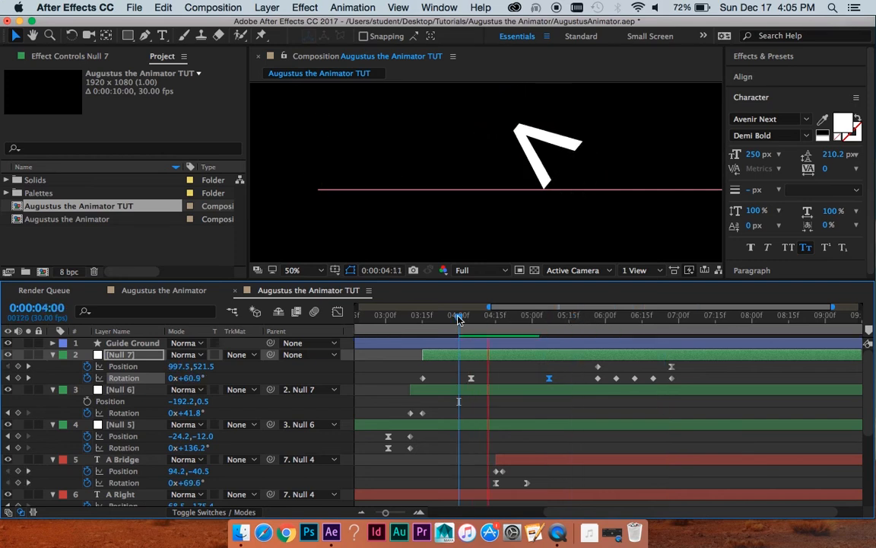
key("space")
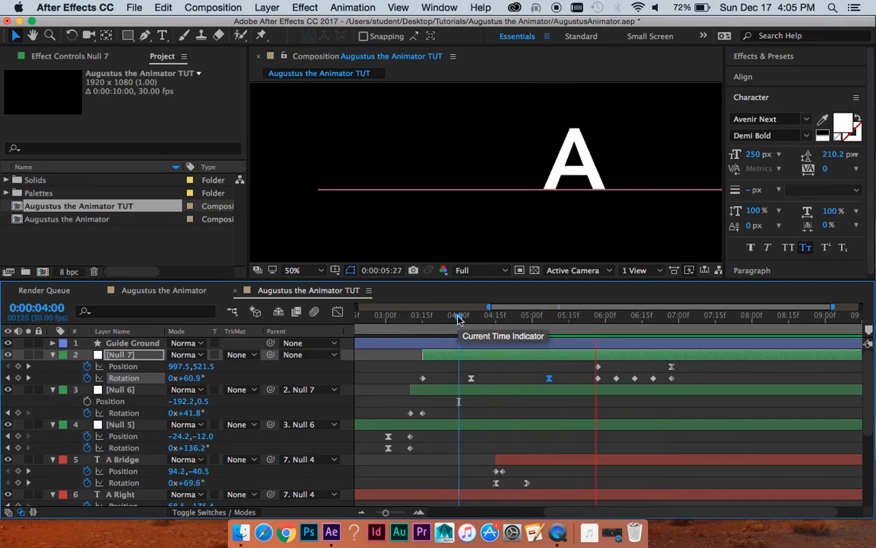
key("space")
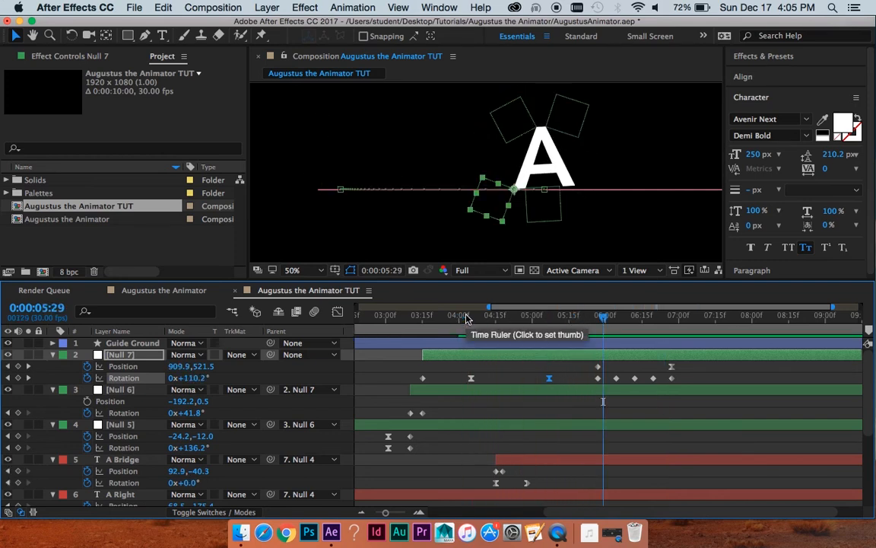
Apply Easy Ease to the second and fourth of Null 7's last five Rotation keyframes and check the resulting speed graph
left_click_drag(467, 319, 634, 327)
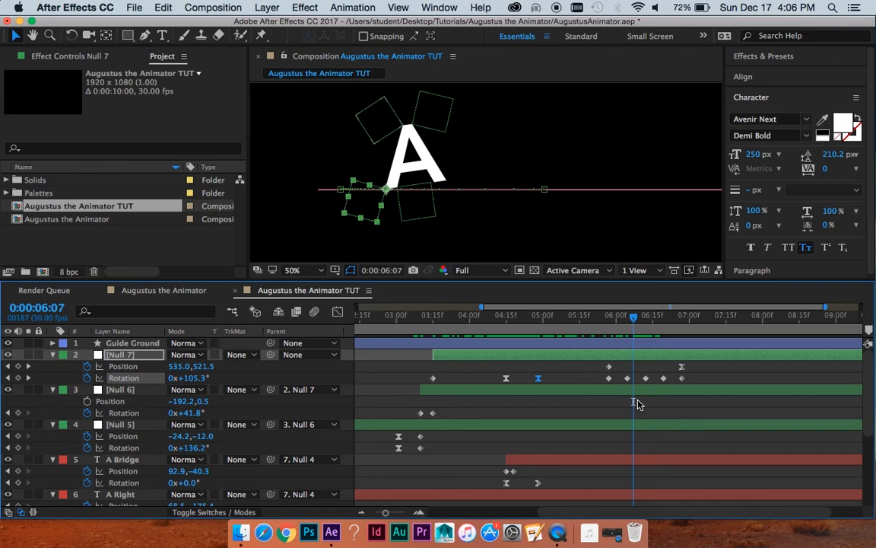
left_click(664, 379, "shift")
left_click_drag(634, 319, 662, 320)
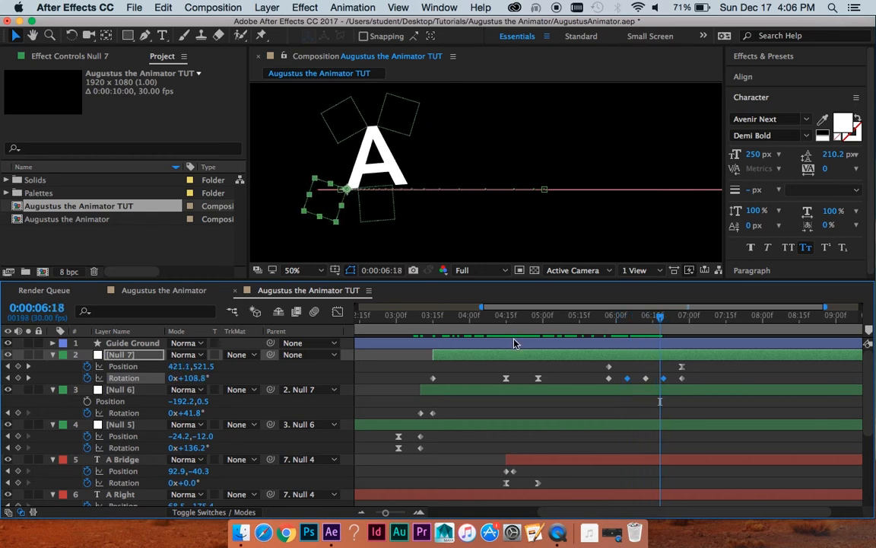
key("F9")
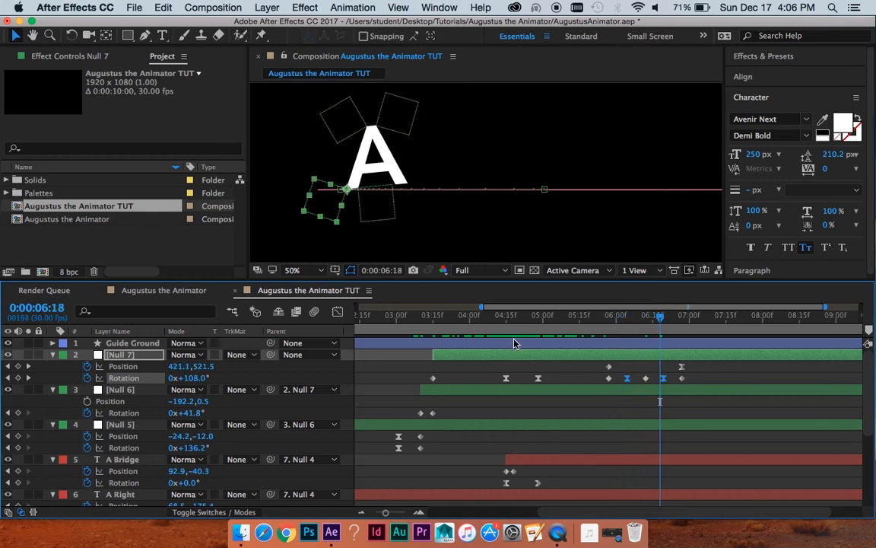
left_click(339, 312)
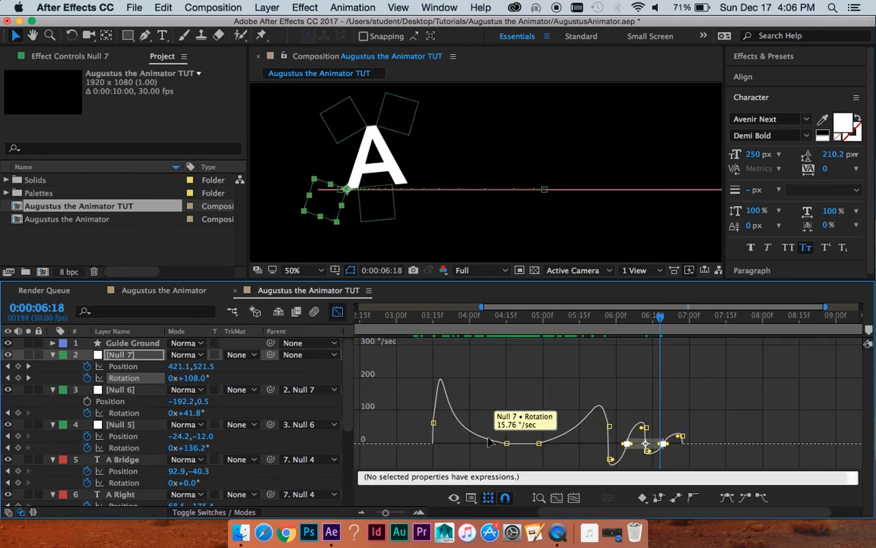
left_click(339, 312)
Preview the eased rocking from 0:00:05:09, and play the whole animation from 0:00:00:00 with the full frame in view at 25%
left_click_drag(690, 325, 624, 320)
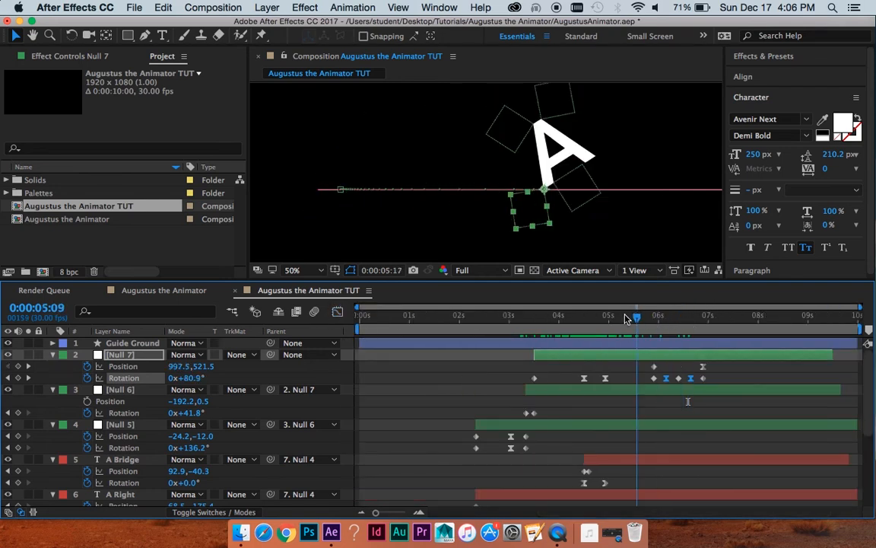
key("space")
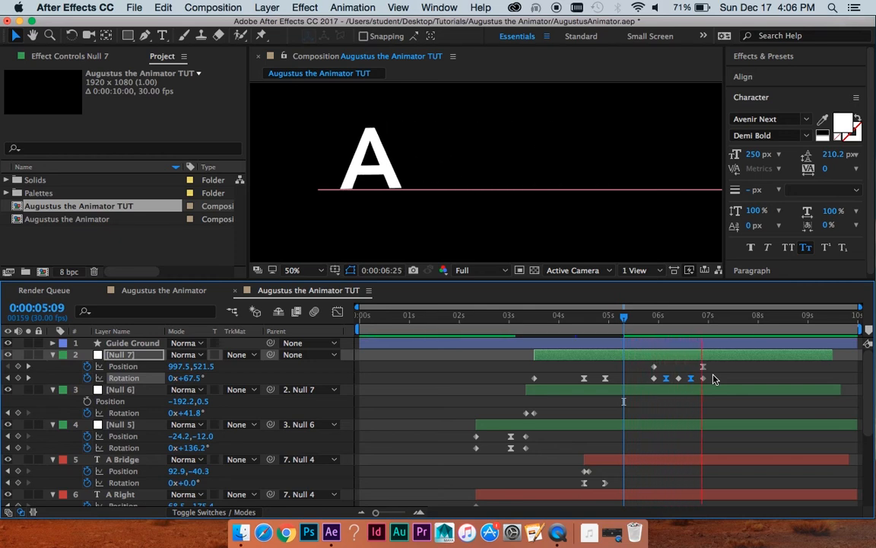
key("space")
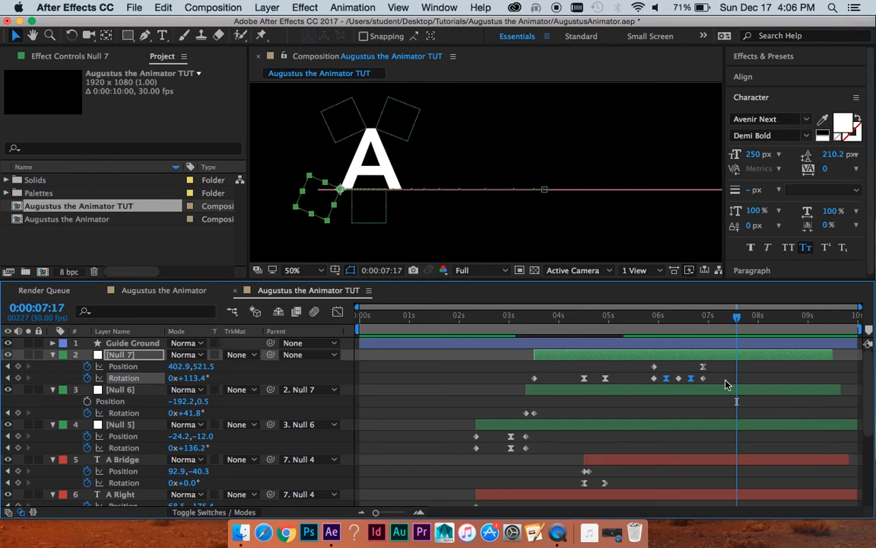
scroll(622, 184, "down", 2)
left_click_drag(578, 175, 496, 152)
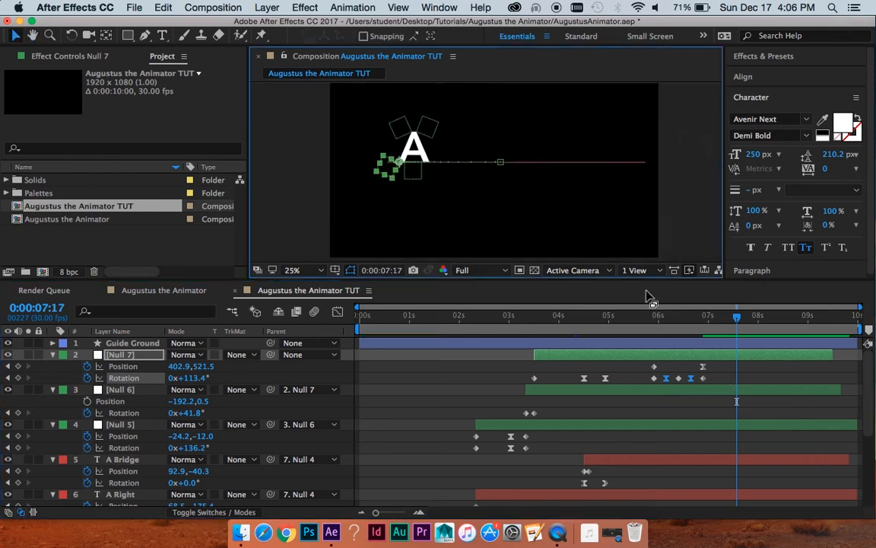
left_click(403, 315)
key("space")
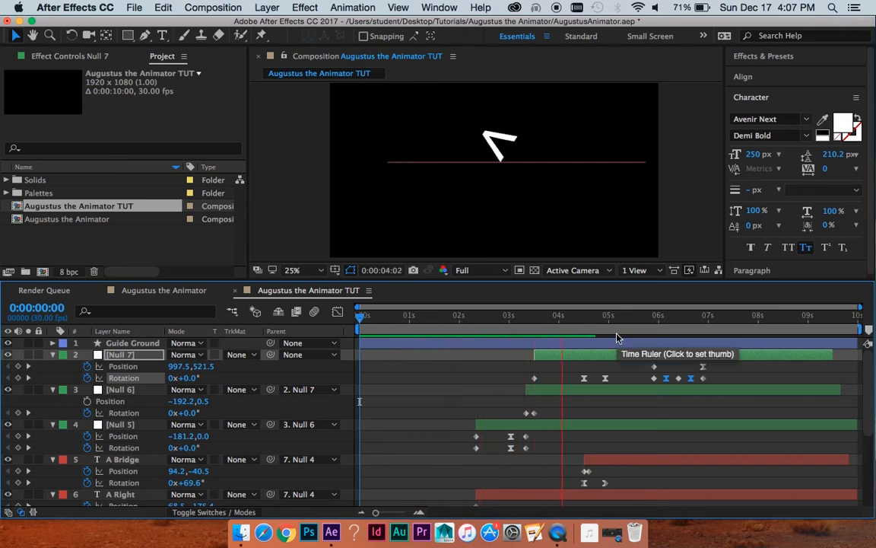
Shift the Null 7, Null 6 and A Bridge layers 5 frames later together, so that Null 6 starts at 0:00:03:15
left_click_drag(386, 315, 512, 314)
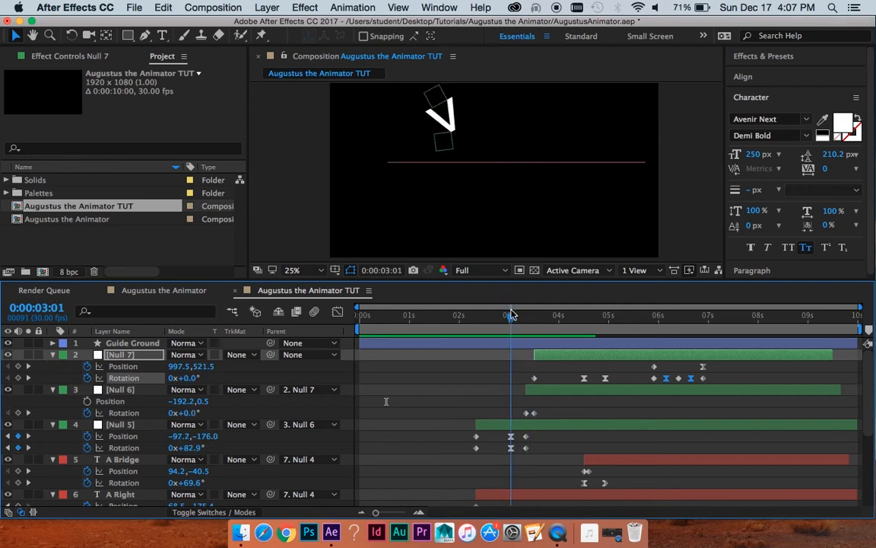
left_click(549, 389)
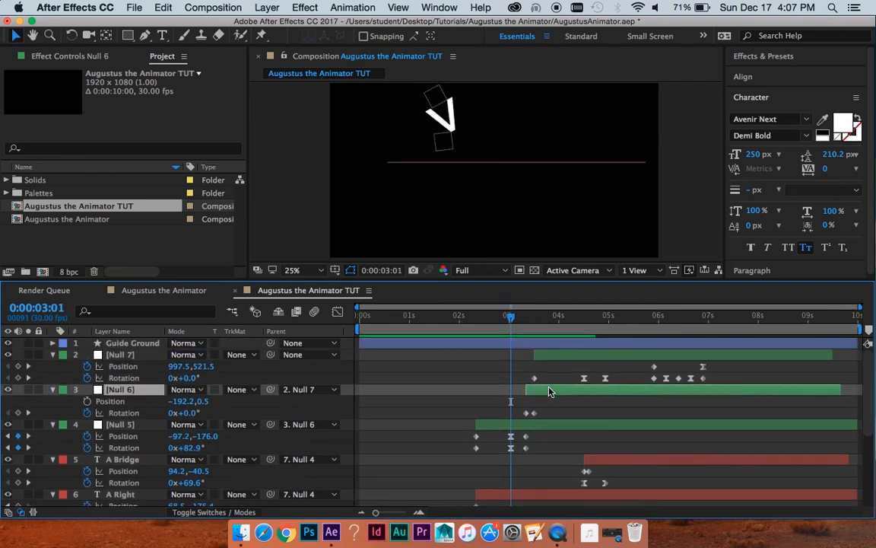
scroll(521, 432, "up", 3)
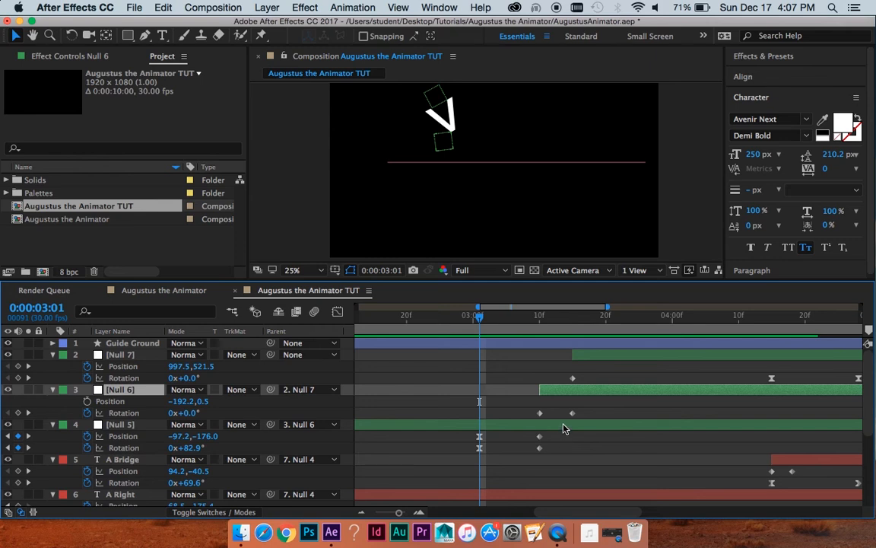
scroll(563, 428, "down", 3)
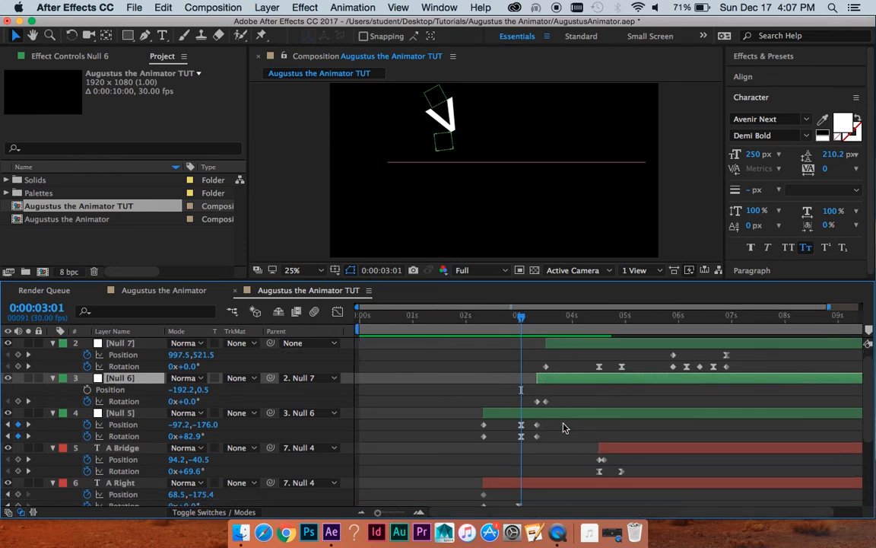
left_click(535, 320)
key("Page_Down")
key("Page_Down")
key("Page_Down")
key("Page_Down")
key("Page_Down")
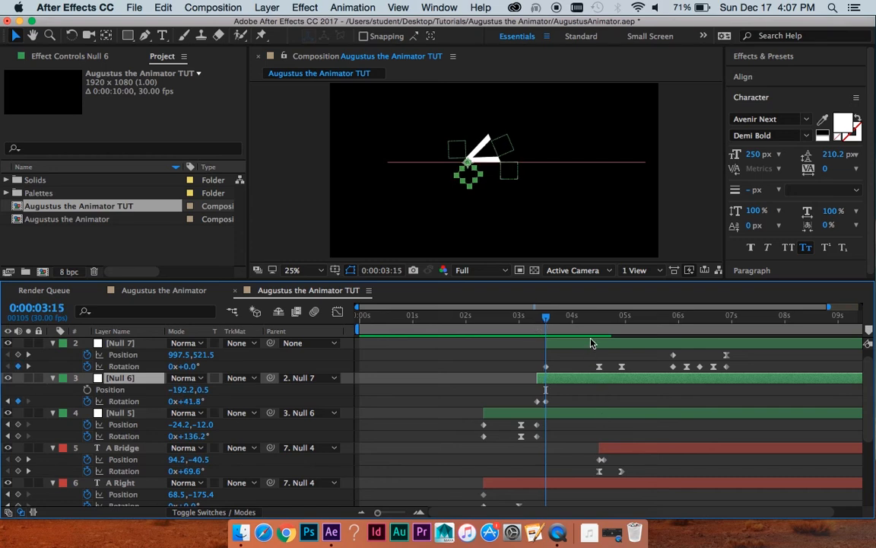
left_click(618, 448, "super")
key("=")
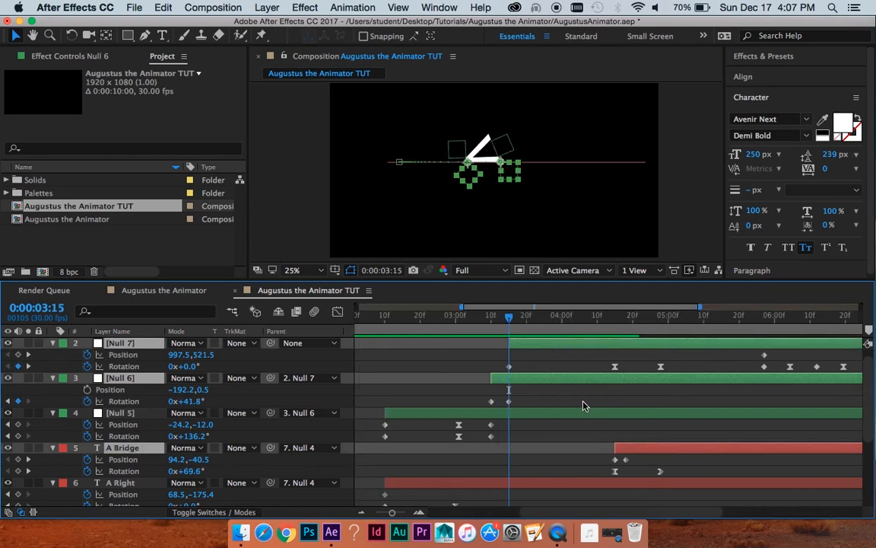
left_click_drag(541, 381, 555, 379)
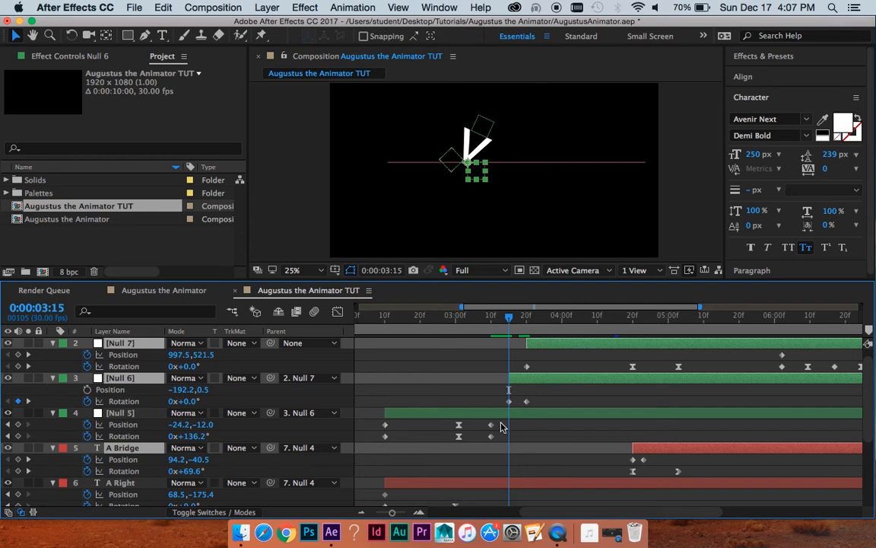
Move Null 5's last Position and Rotation keyframes to 0:00:03:15 and preview the adjusted jump
mouse_move(502, 422)
left_mouse_down()
mouse_move(486, 443)
mouse_move(505, 427)
left_mouse_up()
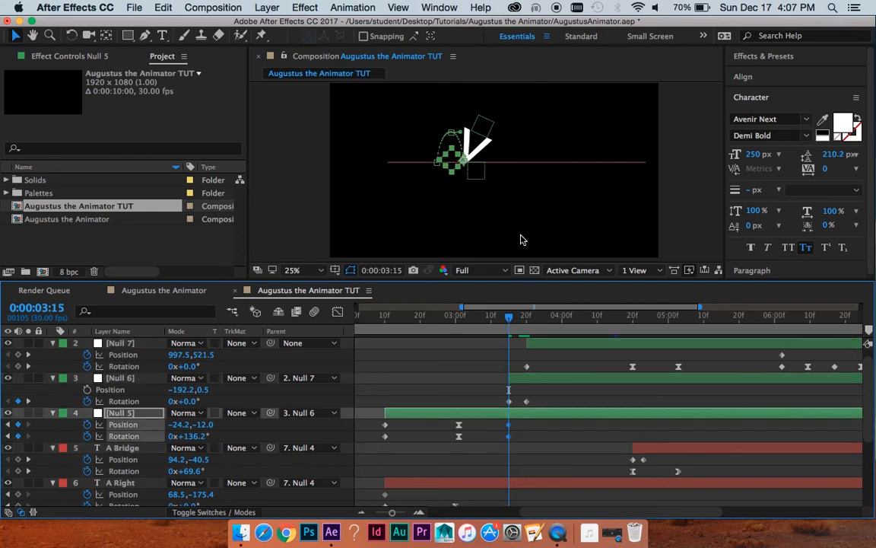
left_click_drag(513, 320, 425, 323)
key("space")
key("space")
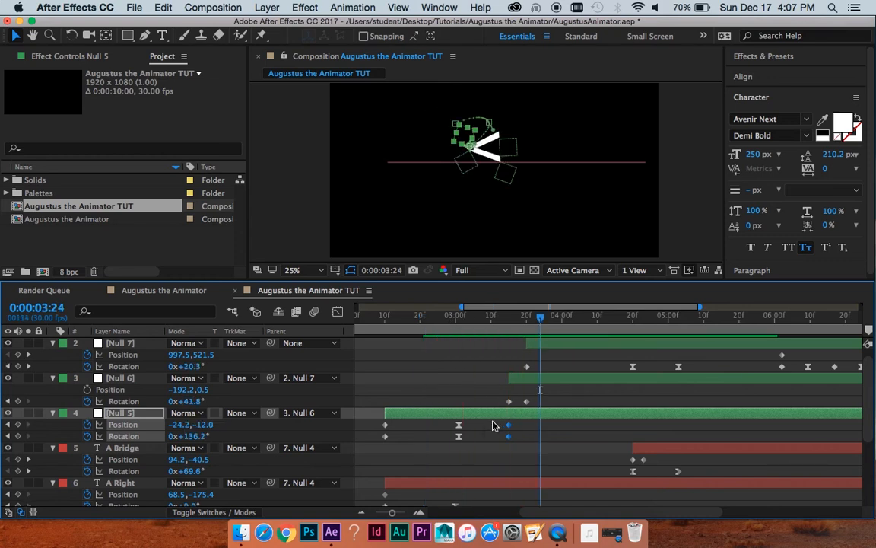
Raise the speed of Null 5's middle Position and Rotation keyframes slightly above zero in the speed graph
left_click_drag(487, 425, 423, 457)
scroll(498, 125, "up", 2)
left_click_drag(498, 127, 505, 179)
left_click_drag(542, 310, 491, 336)
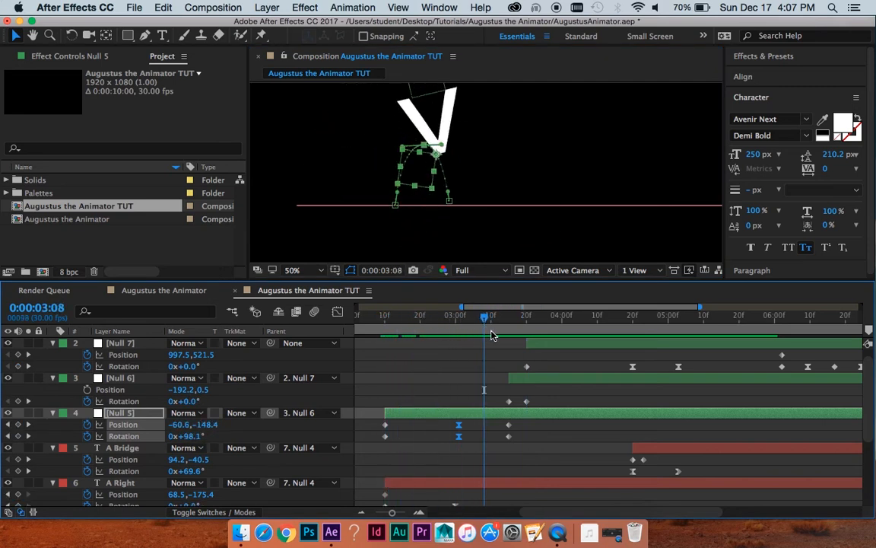
left_click(337, 312)
scroll(449, 402, "up", 2)
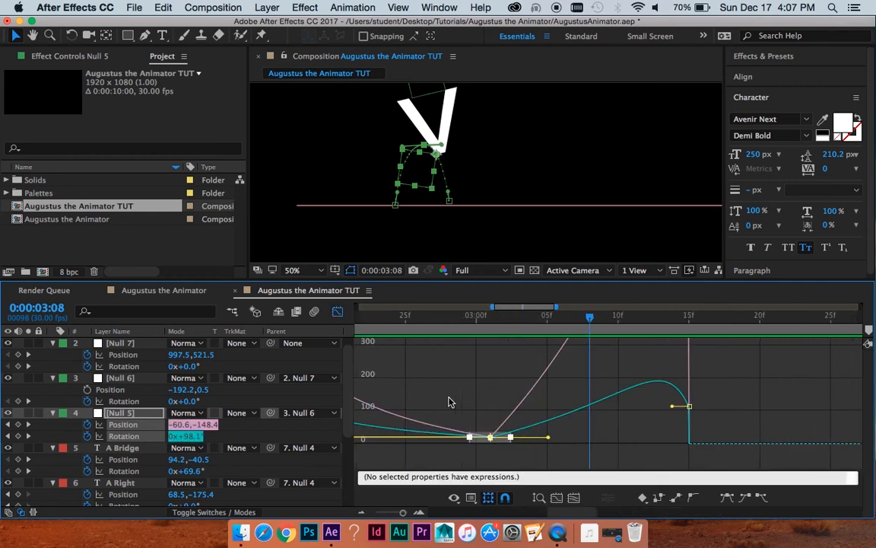
scroll(456, 404, "up", 1)
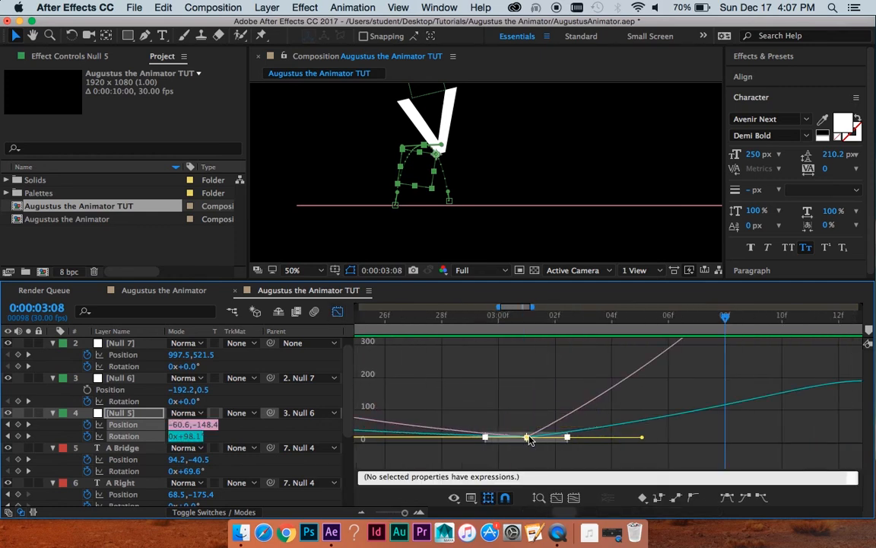
mouse_move(533, 435)
left_mouse_down()
mouse_move(525, 411)
mouse_move(530, 426)
left_mouse_up()
scroll(532, 373, "down", 3)
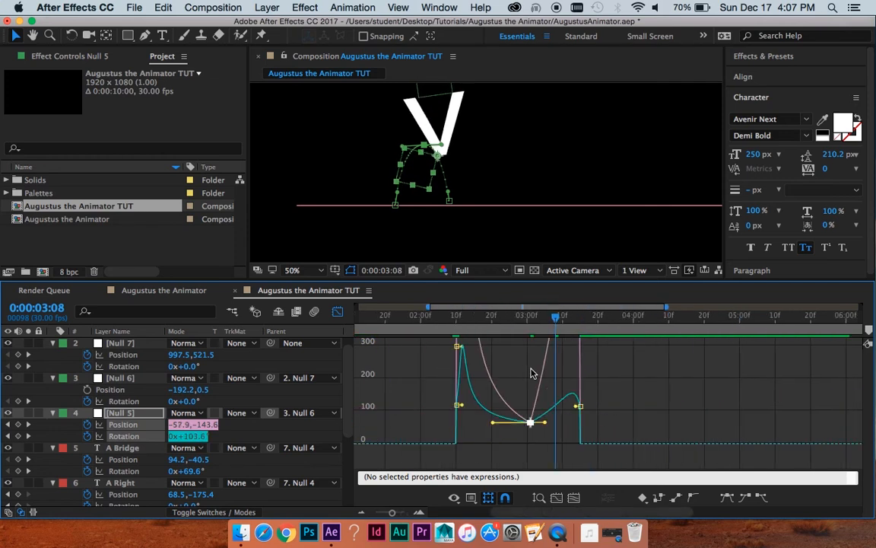
left_click(338, 312)
Preview the jump from 0:00:02:14 and examine the letter's pose around 0:00:03:10 up close
scroll(489, 382, "down", 2)
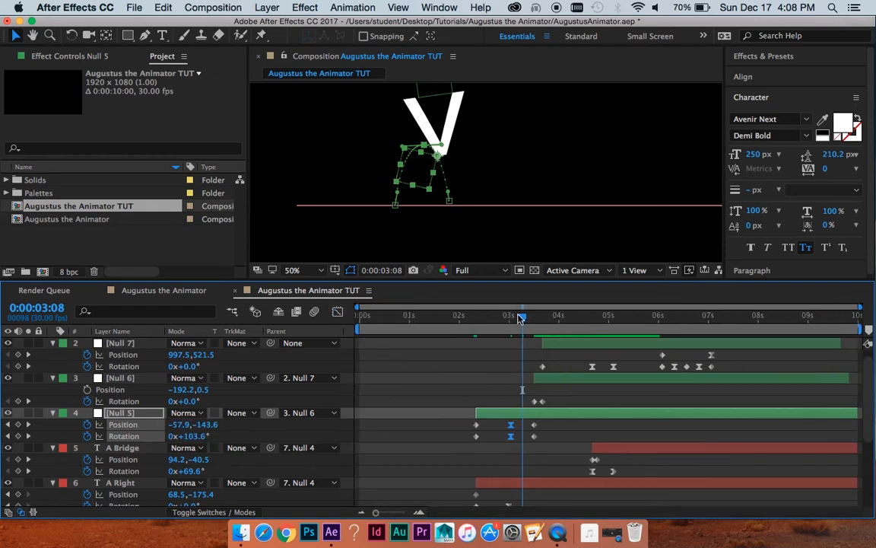
left_click_drag(520, 318, 481, 320)
key("space")
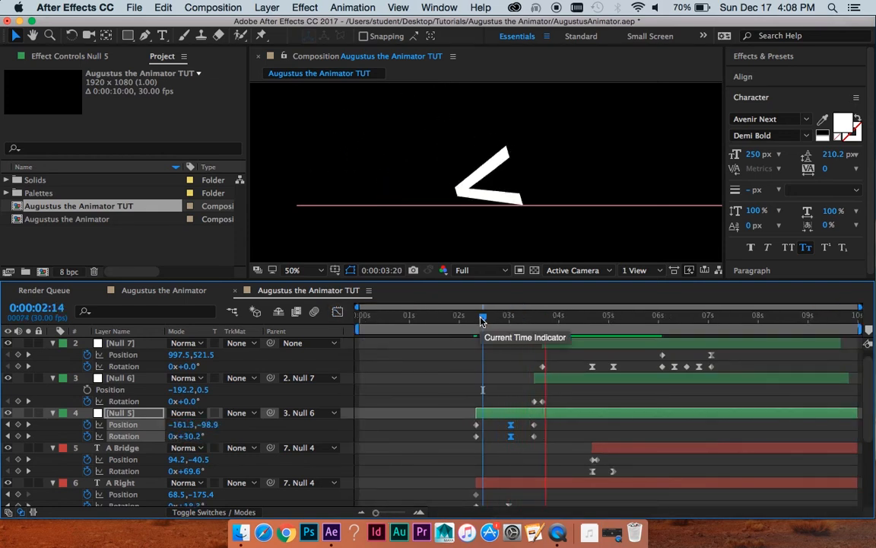
key("space")
left_click_drag(508, 319, 525, 323)
key("period")
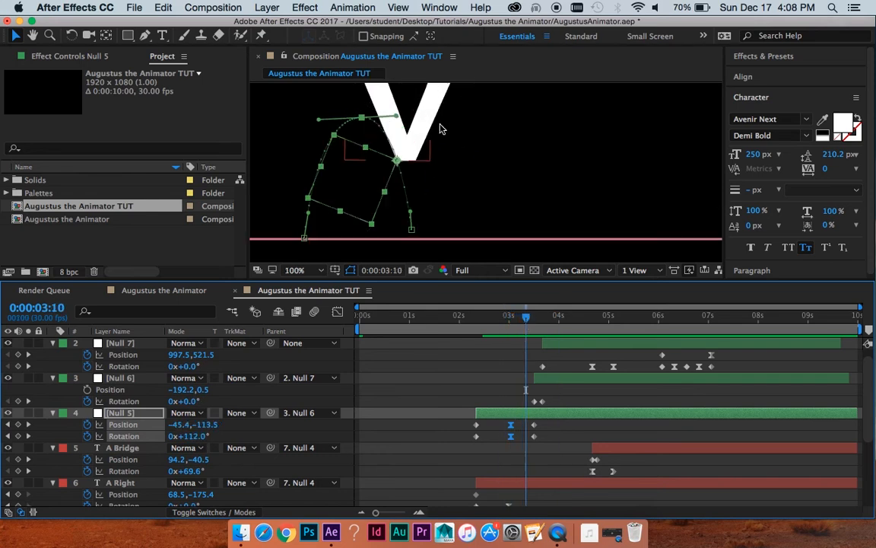
Lengthen the outgoing ease handles of Null 5's middle Position and Rotation keyframes in the speed graph
left_click(337, 311)
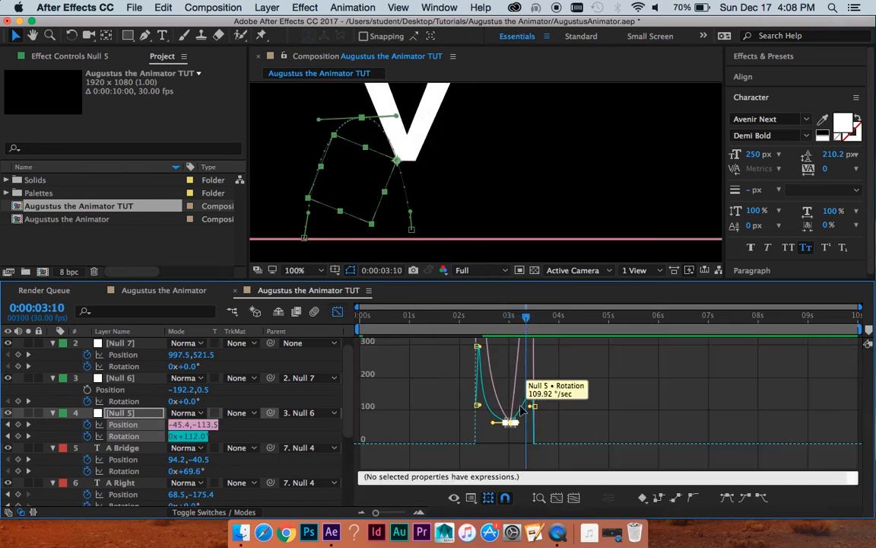
left_click_drag(554, 377, 548, 402)
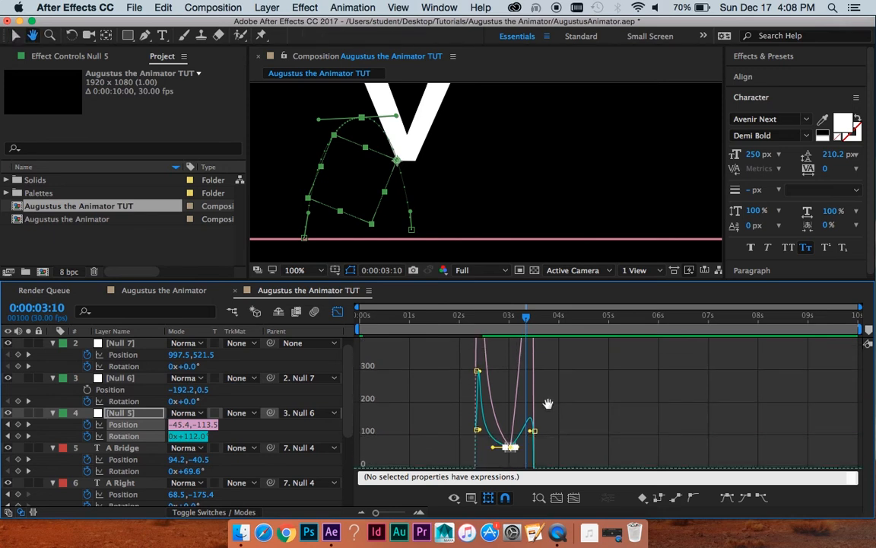
scroll(539, 409, "up", 3)
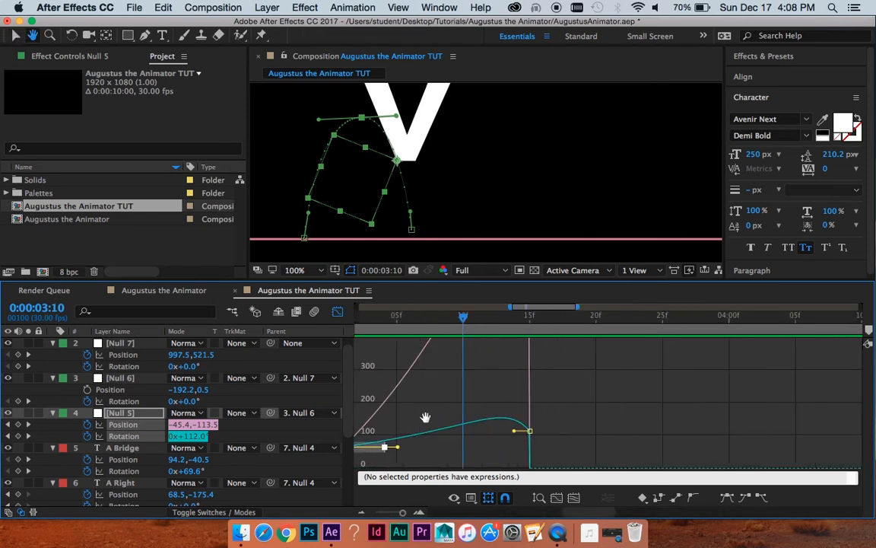
left_click_drag(425, 417, 541, 376)
left_click_drag(512, 409, 545, 410)
left_click_drag(505, 388, 576, 384)
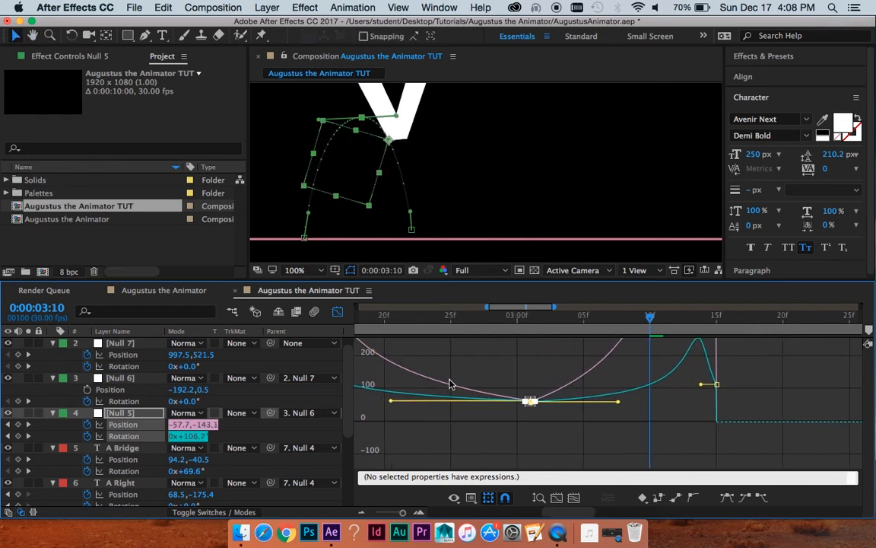
left_click(338, 312)
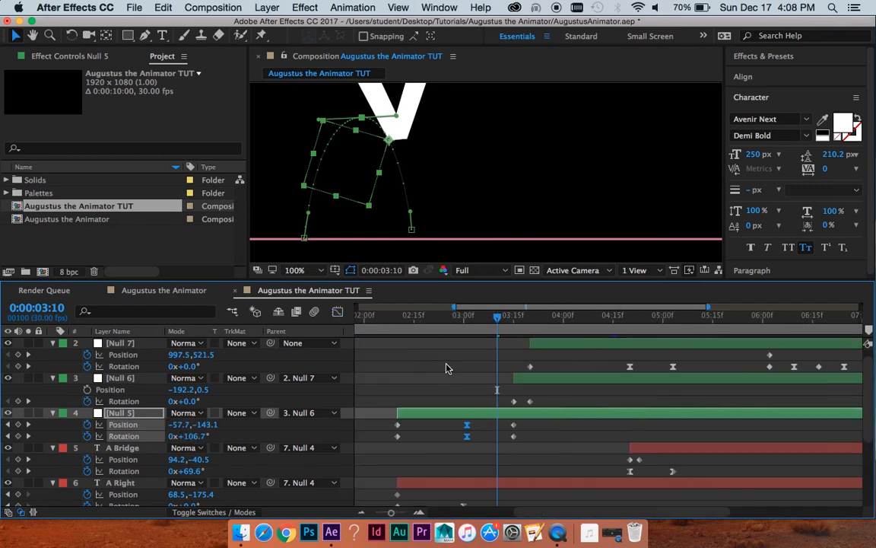
Preview the re-eased jump from 0:00:02:17 with the composition viewed at 25%
left_click(484, 325)
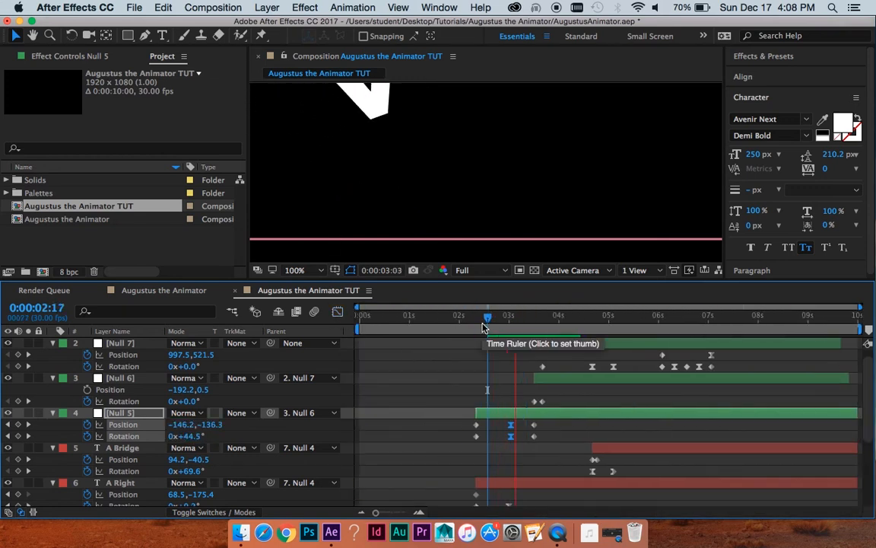
key("space")
scroll(509, 141, "down", 2)
key("space")
left_click_drag(519, 147, 479, 165)
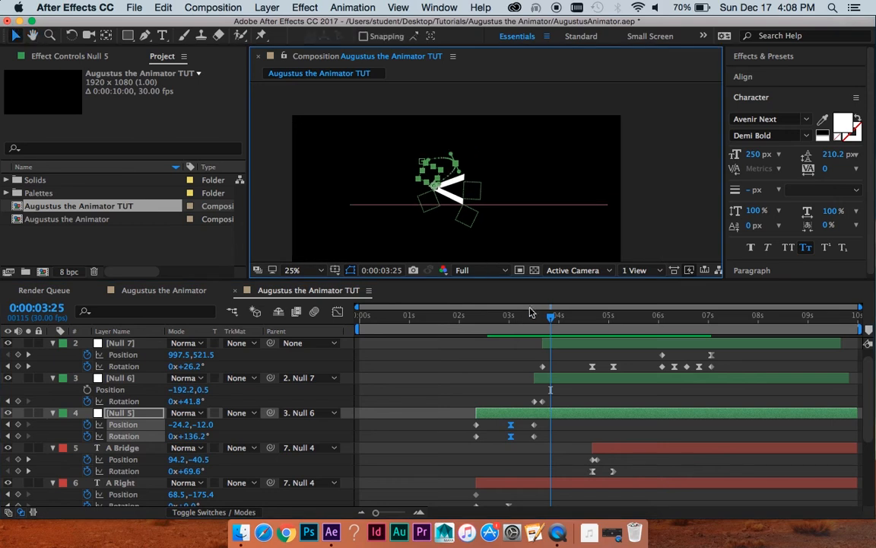
Adjust the outgoing speed of Null 7's first Rotation keyframe in the speed graph to ease the start of the tilt
left_click(475, 331)
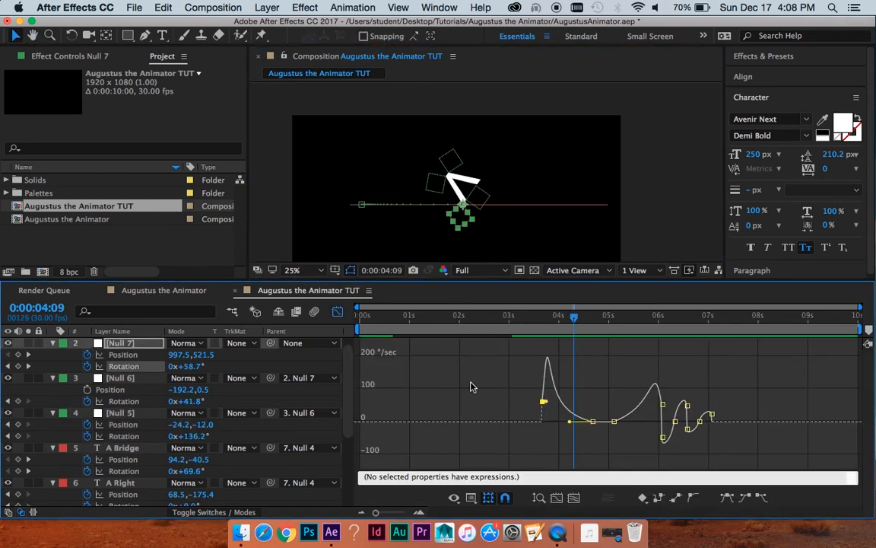
left_click(338, 312)
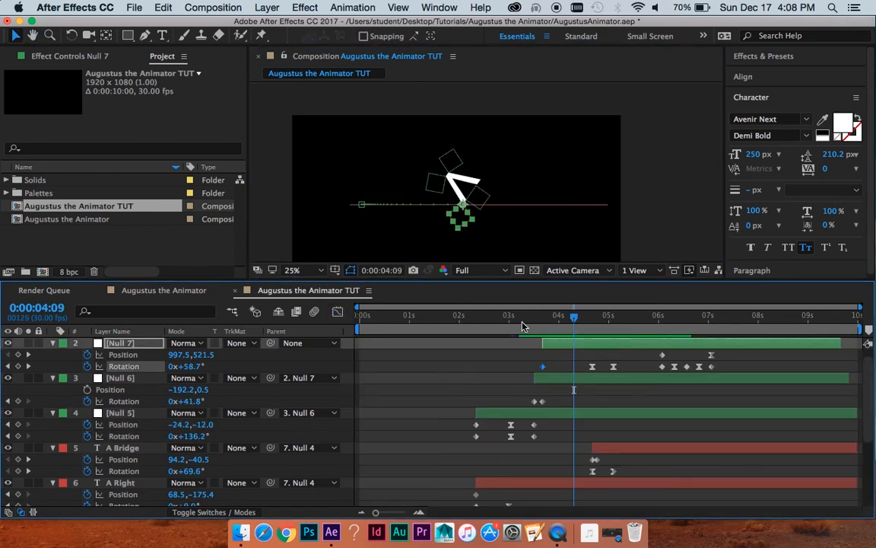
left_click_drag(596, 315, 551, 244)
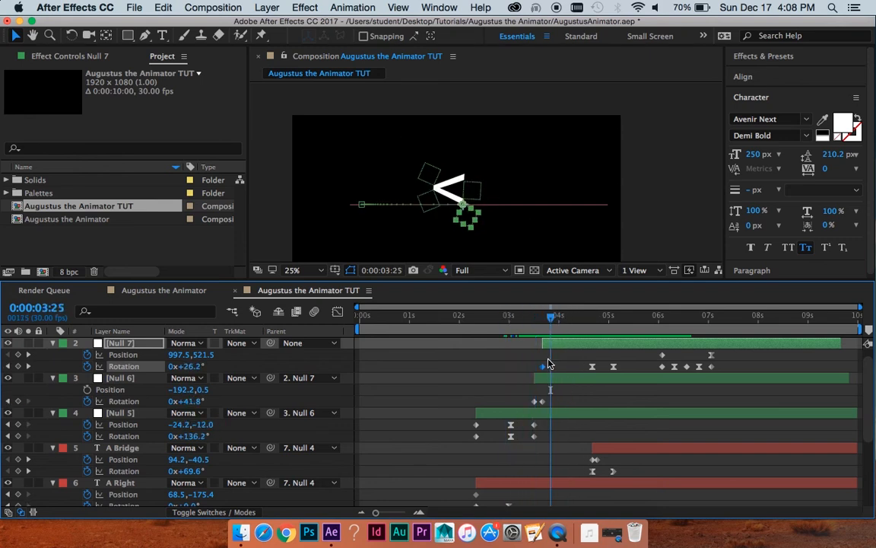
left_click(337, 313)
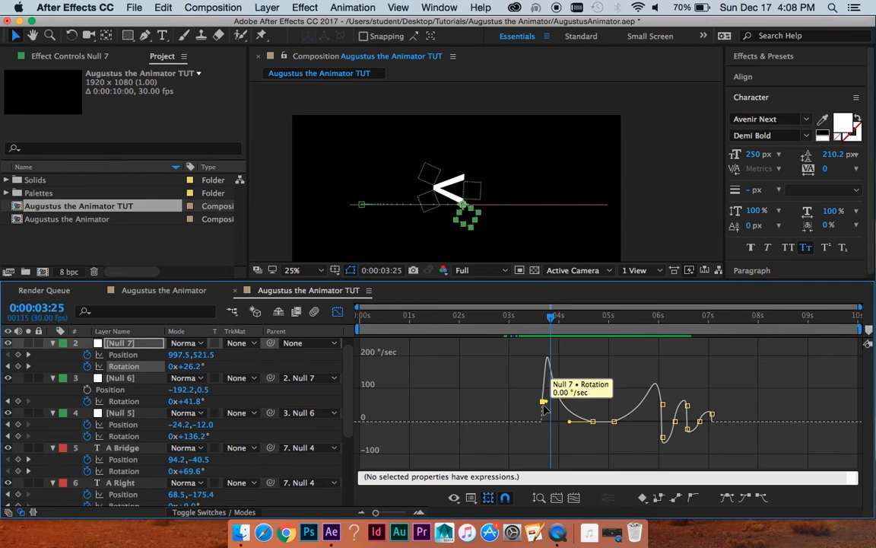
left_click_drag(543, 400, 485, 322)
left_click(337, 311)
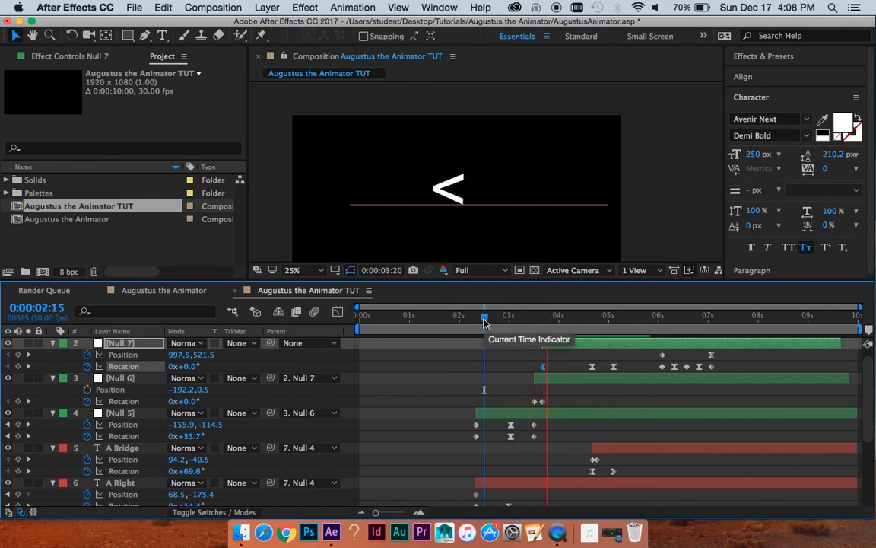
Save the project, play on from 0:00:04:24, and scrub back to 0:00:01:14
key("space")
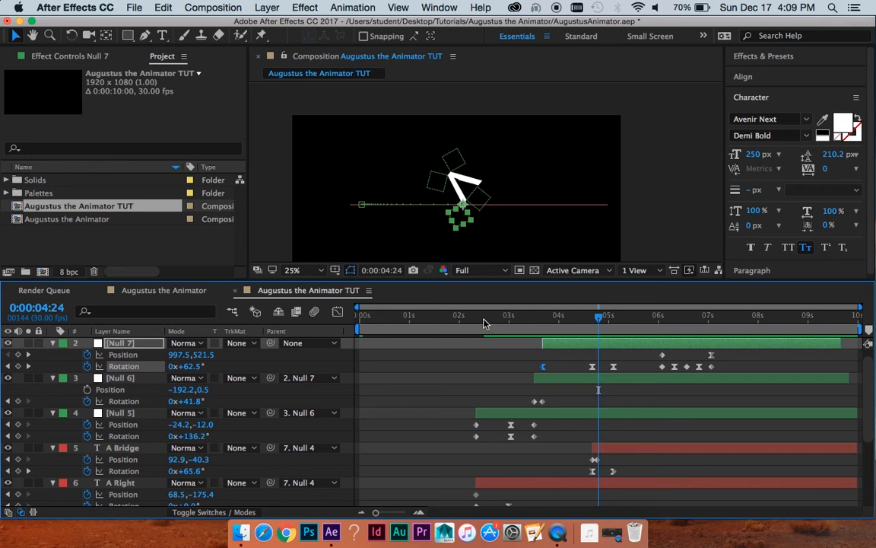
key("super+s")
key("space")
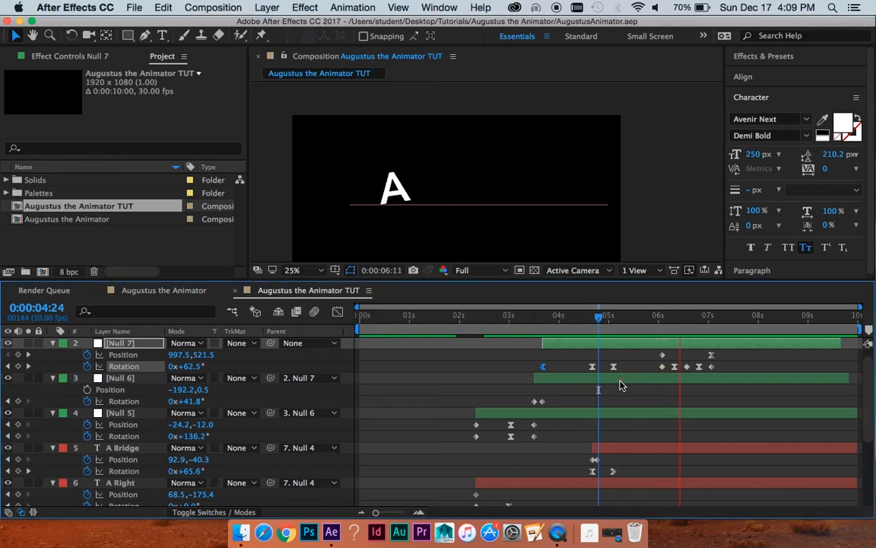
left_click(711, 316)
left_click_drag(714, 317, 433, 363)
Make the full Augustus the Animator text layer visible and compare the animated A with it at 0:00:05:29
scroll(429, 371, "down", 5)
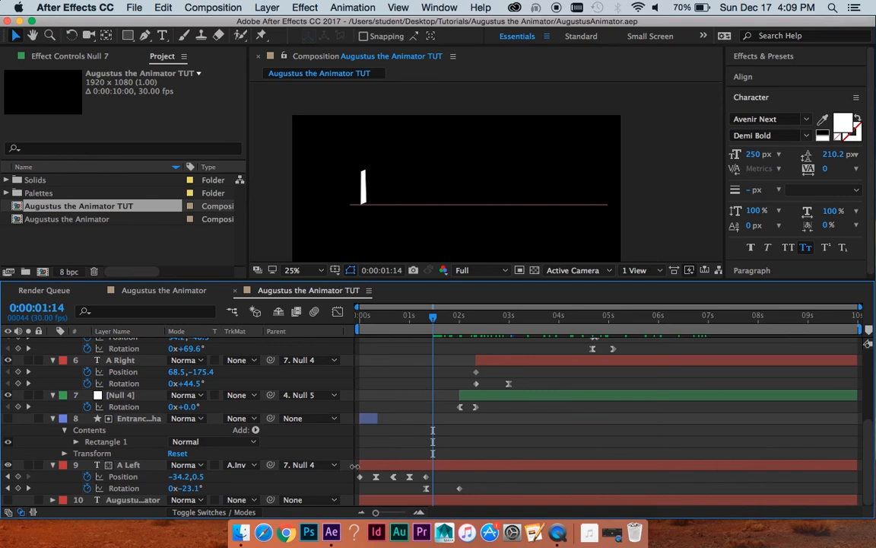
left_click(8, 500)
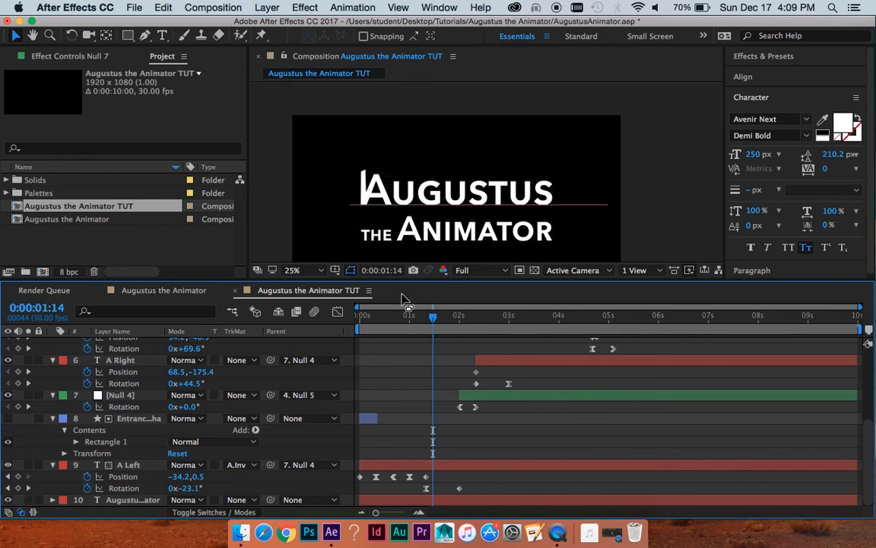
left_click_drag(431, 323, 656, 323)
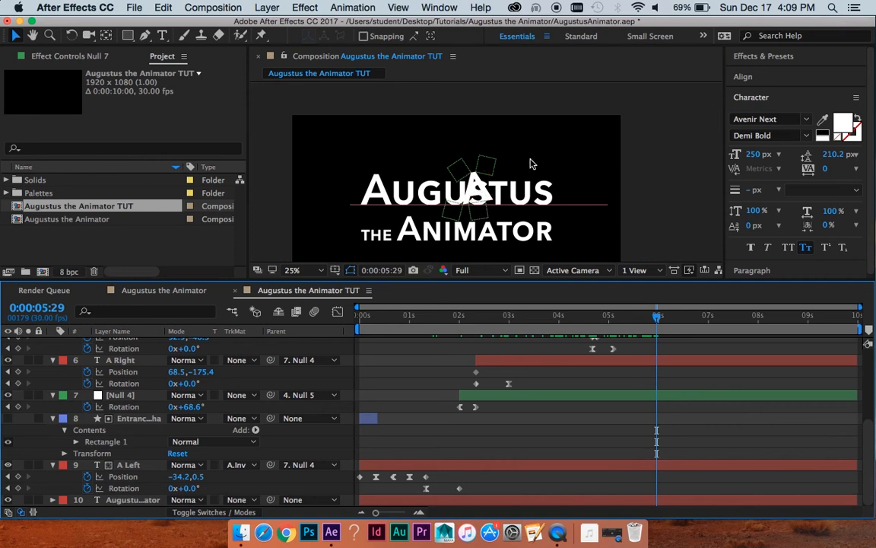
Add a new null object directly above Null 7 in the layer stack
scroll(571, 381, "up", 6)
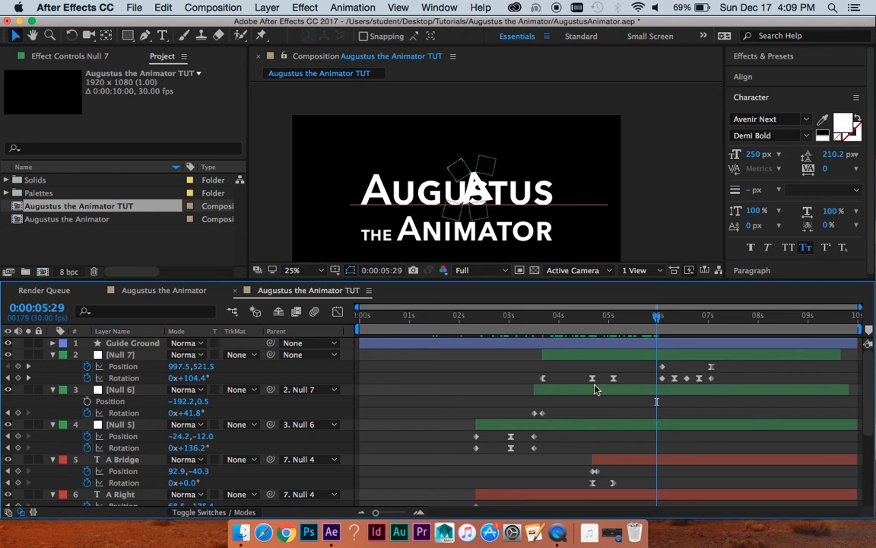
left_click(578, 358)
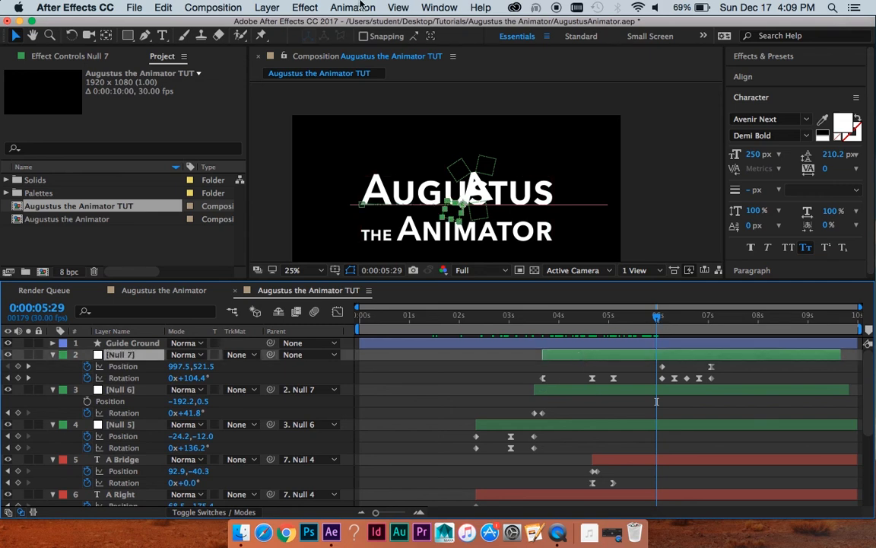
left_click(267, 7)
mouse_move(278, 25)
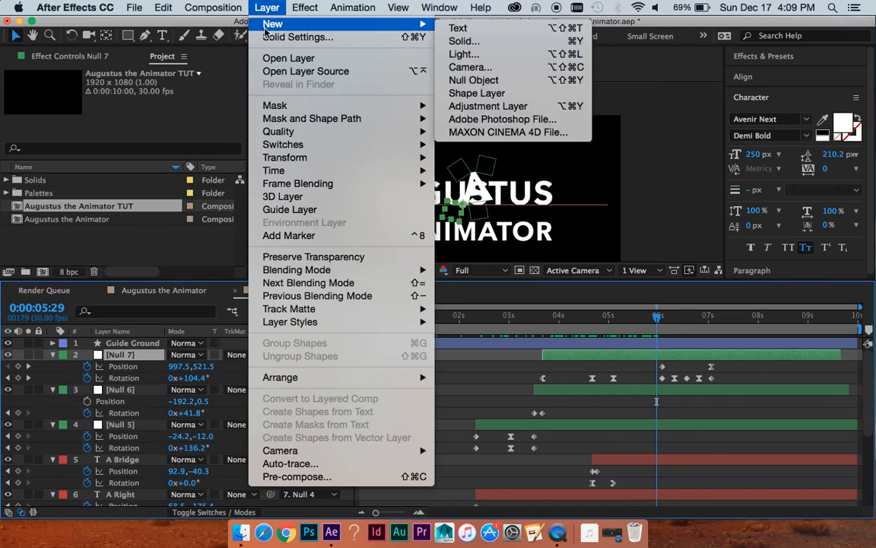
left_click(475, 80)
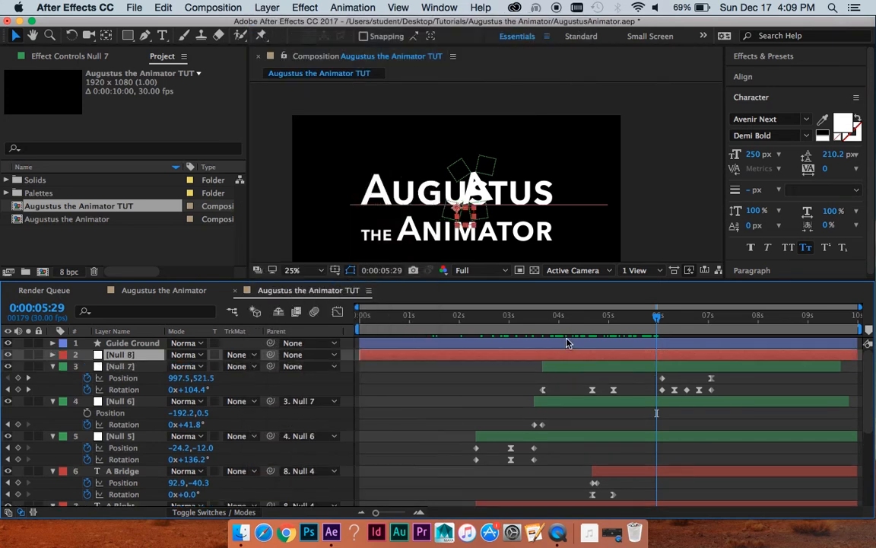
Parent Null 7 to Null 8 and set Null 8's label colour to Pink
left_click(126, 366)
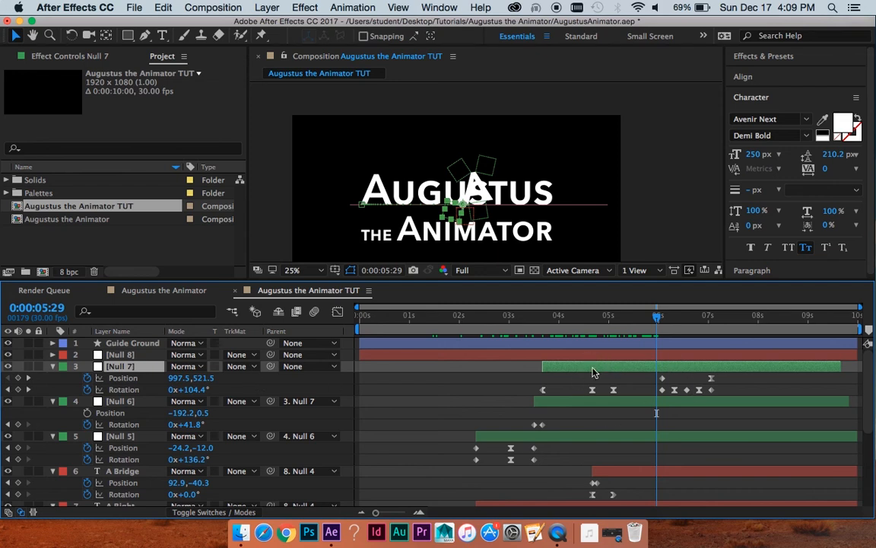
left_click_drag(271, 366, 139, 356)
left_click(140, 357)
left_click(63, 356)
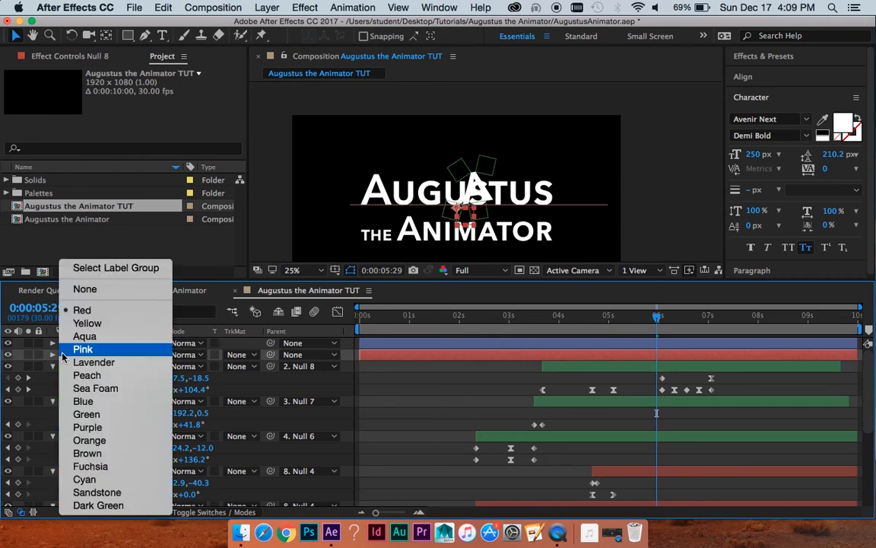
left_click(182, 456)
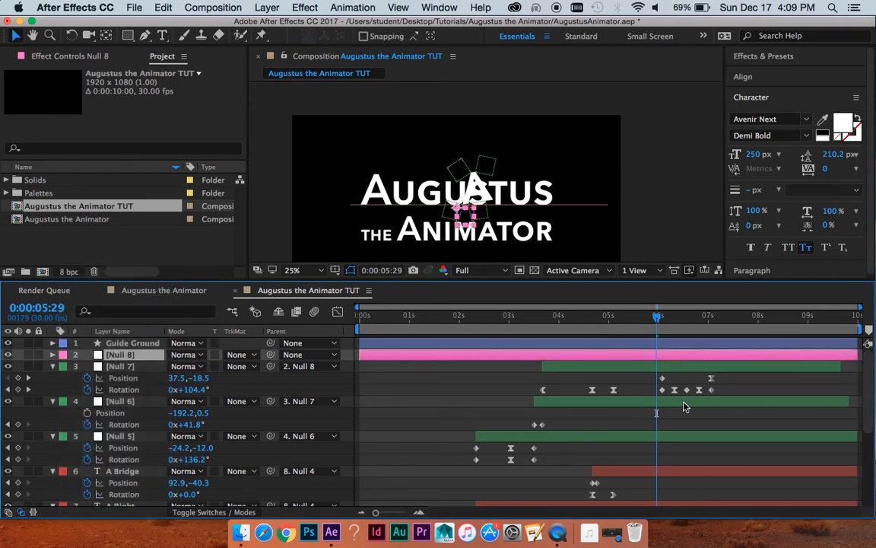
At 0:00:06:02, move Null 8 right along the ground line until the animated A reaches the end of AUGUSTUS
left_click(660, 321)
scroll(558, 200, "up", 2)
key("space")
left_click_drag(539, 216, 563, 138)
left_click_drag(496, 166, 634, 169)
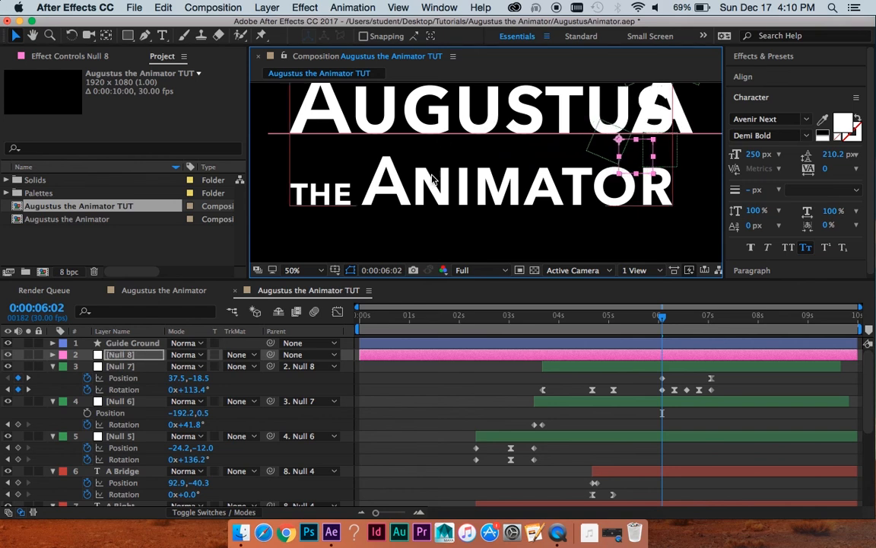
At 0:00:07:02, move Null 7's last Position keyframe left to -959.1, -18.5 so the slide ends at the A of AUGUSTUS
left_click_drag(673, 323, 710, 320)
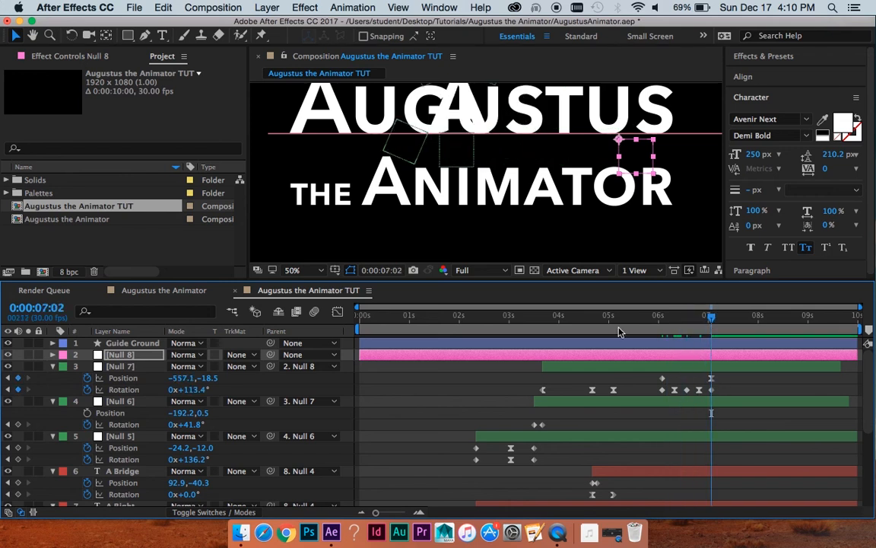
left_click(712, 379)
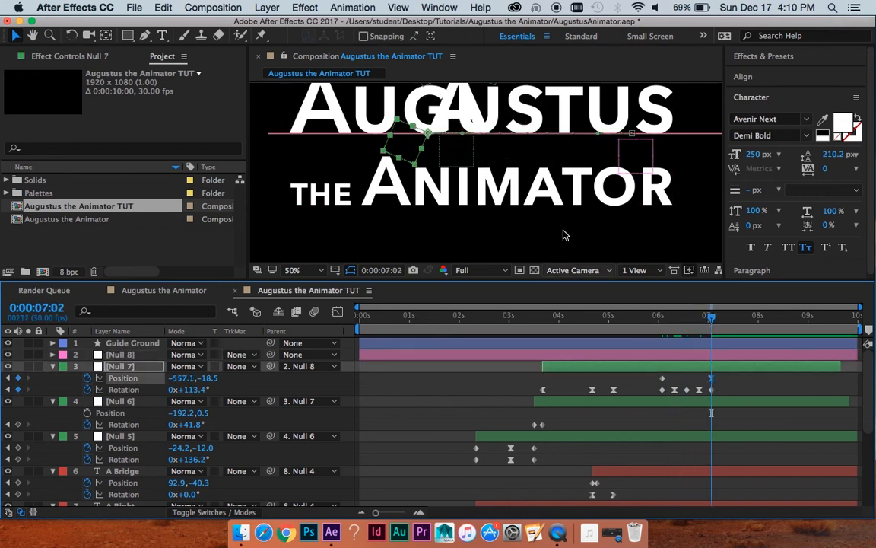
left_click_drag(373, 137, 277, 152)
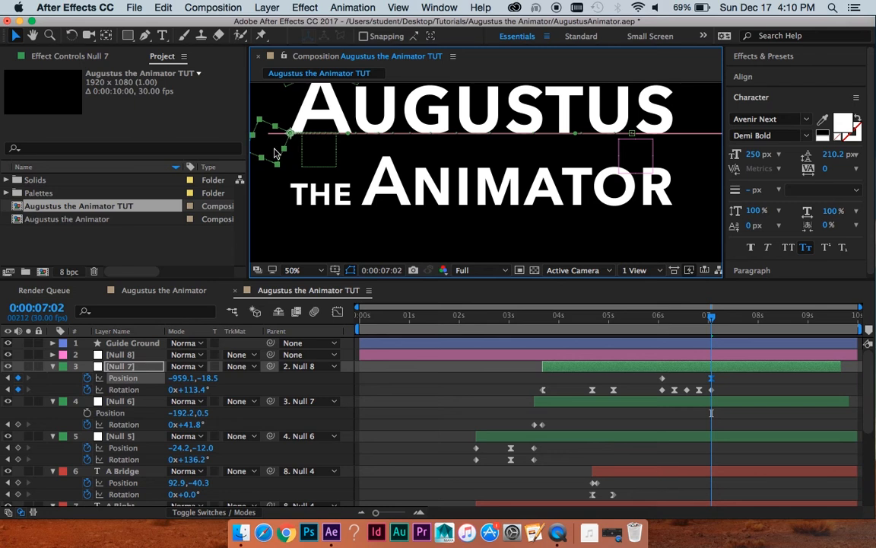
Preview the A's slide back to the start of AUGUSTUS from 0:00:05:02
left_click_drag(543, 140, 529, 154)
left_click_drag(701, 312, 676, 330)
key("space")
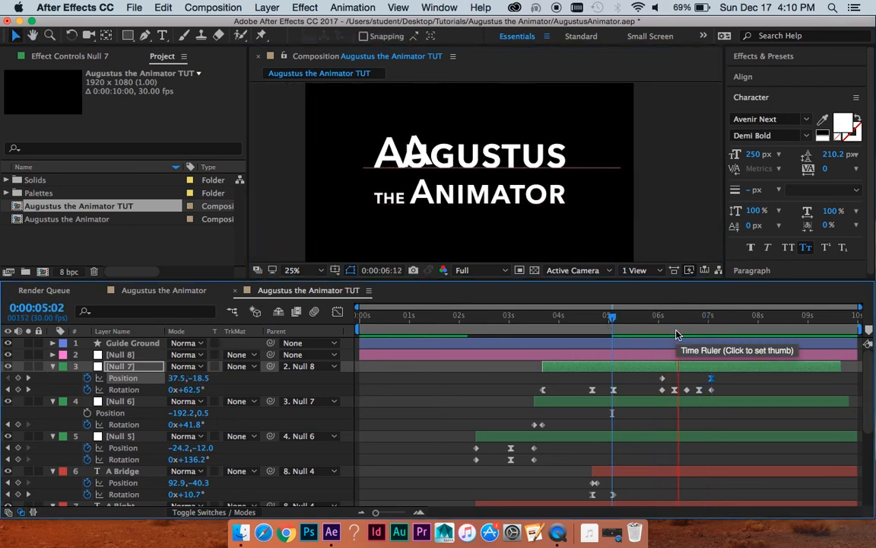
key("space")
key("space")
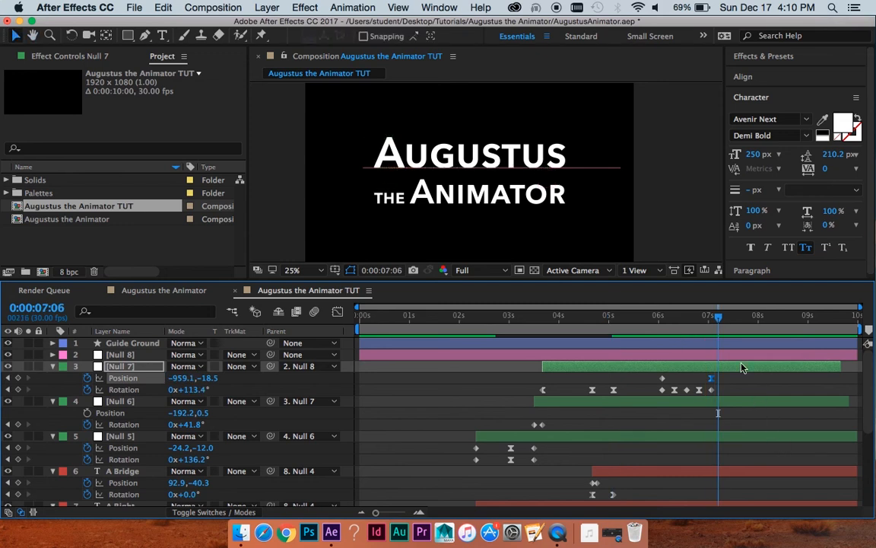
key("space")
scroll(719, 396, "down", 5)
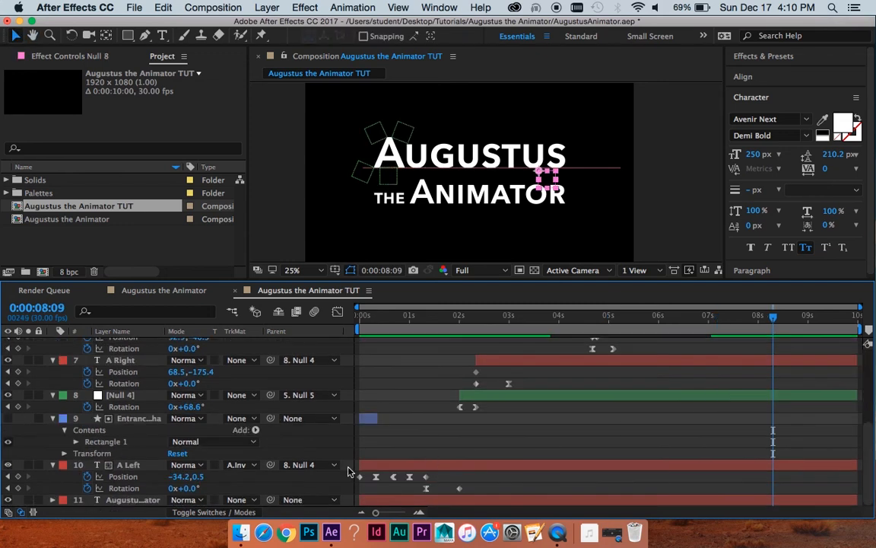
Preview the A's animation from 0:00:01:20 with the Augustus the Animator title layer hidden, and show the title again
left_click(8, 500)
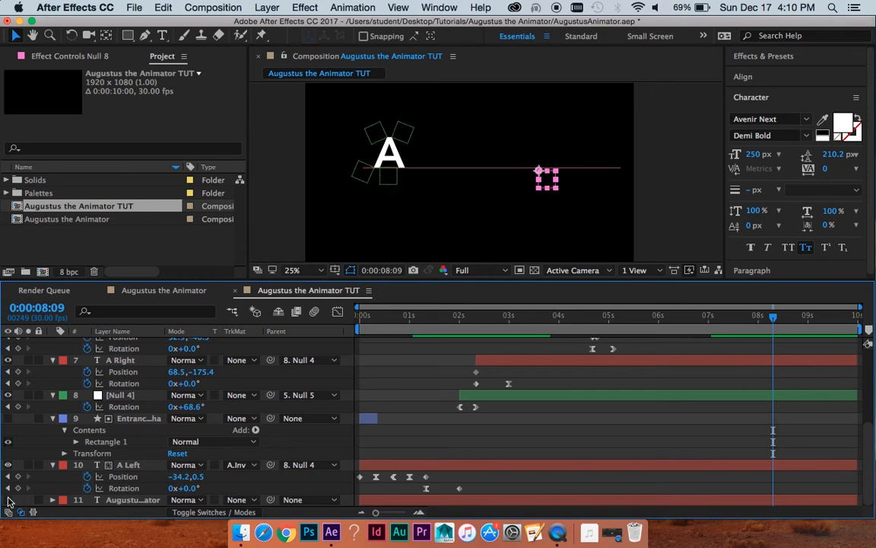
left_click(455, 501)
double_click(466, 503)
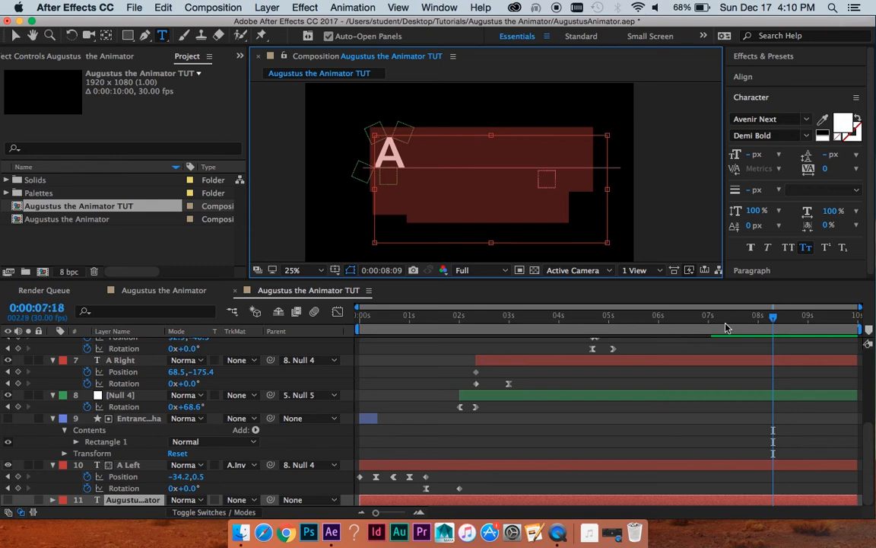
left_click_drag(726, 328, 442, 338)
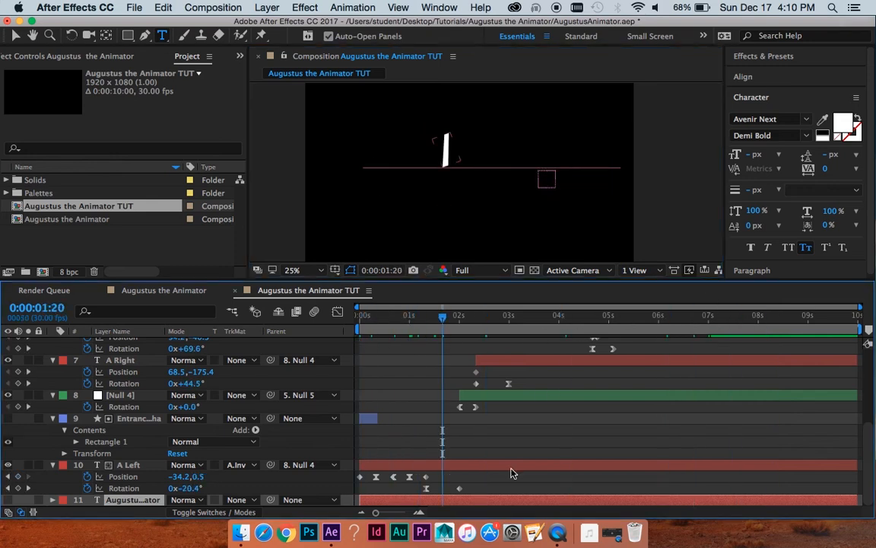
key("space")
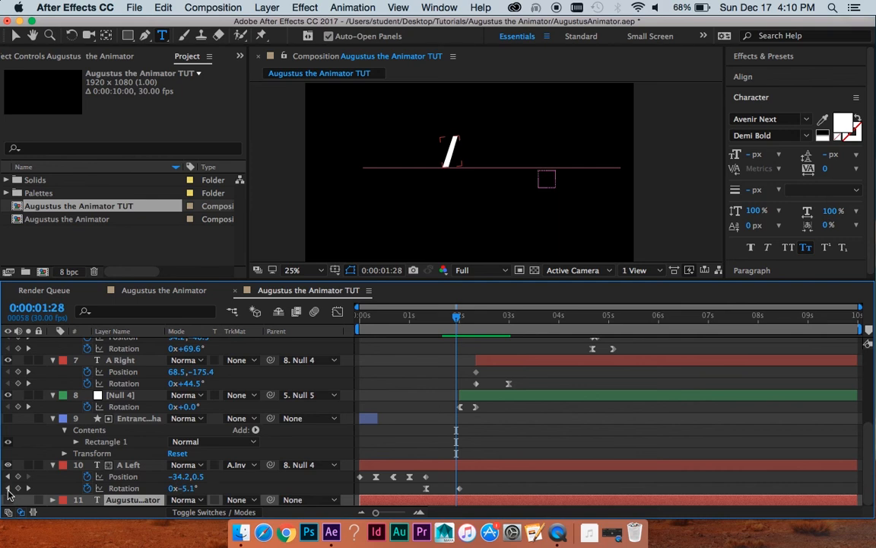
left_click(7, 499)
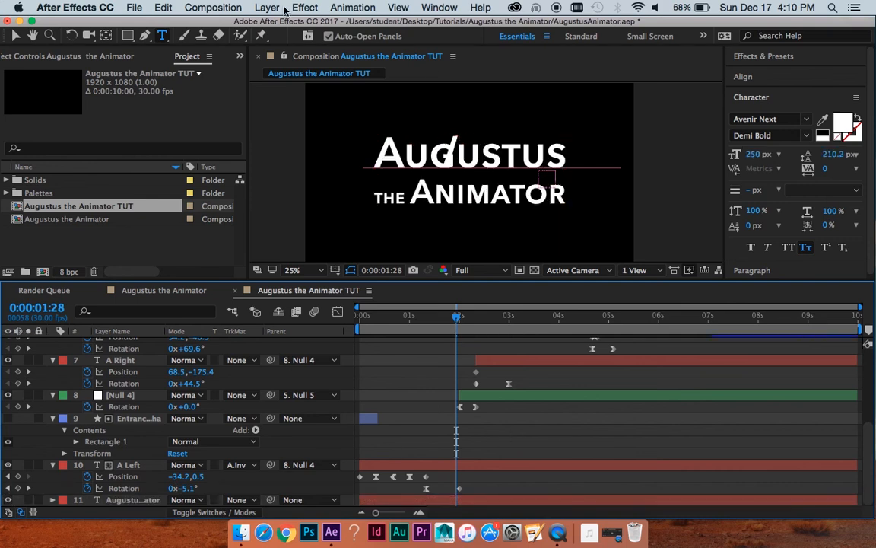
Draw a rectangle shape with a B4B4B4 grey fill that covers the whole Augustus the Animator title
left_click(128, 37)
left_click(365, 36)
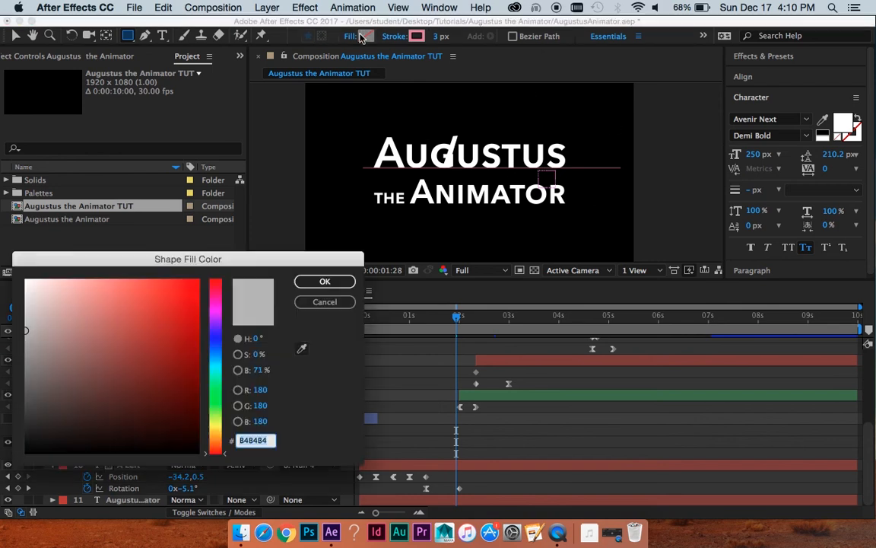
left_click(322, 282)
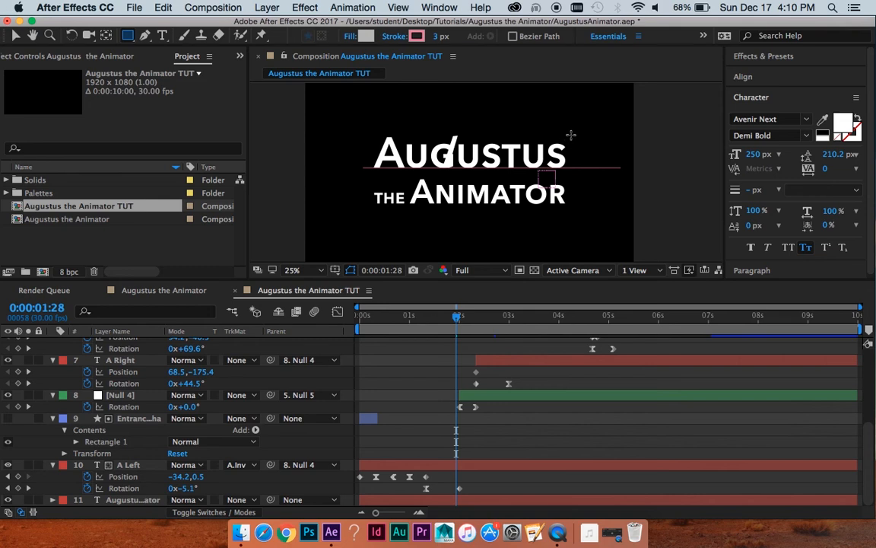
left_click_drag(572, 134, 363, 213)
key("v")
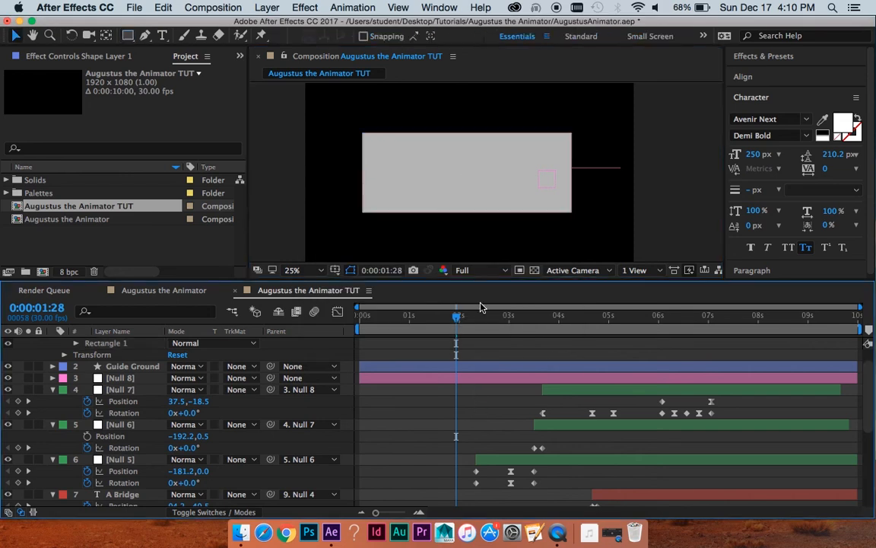
Move the grey rectangle right until its left edge meets the end of the title, and compare it with the A at 0:00:06:02
left_click_drag(434, 204, 619, 197)
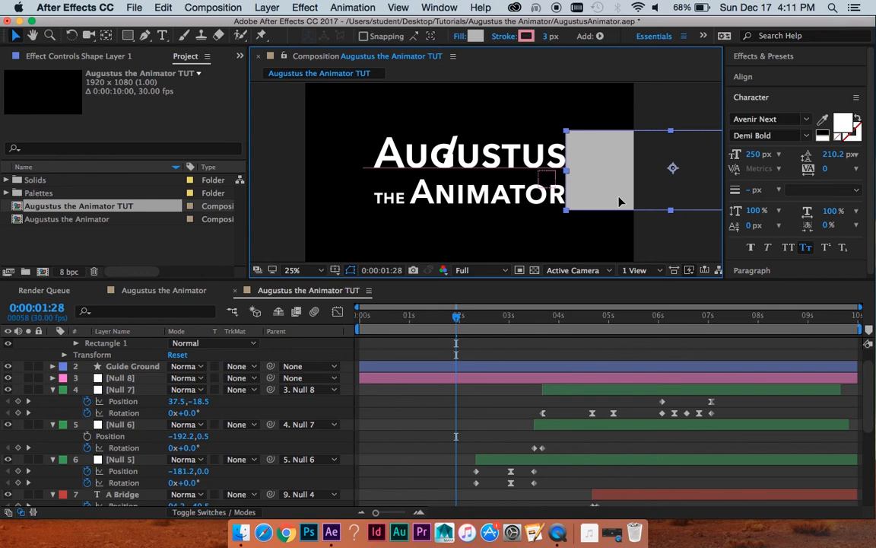
left_click_drag(660, 321, 661, 322)
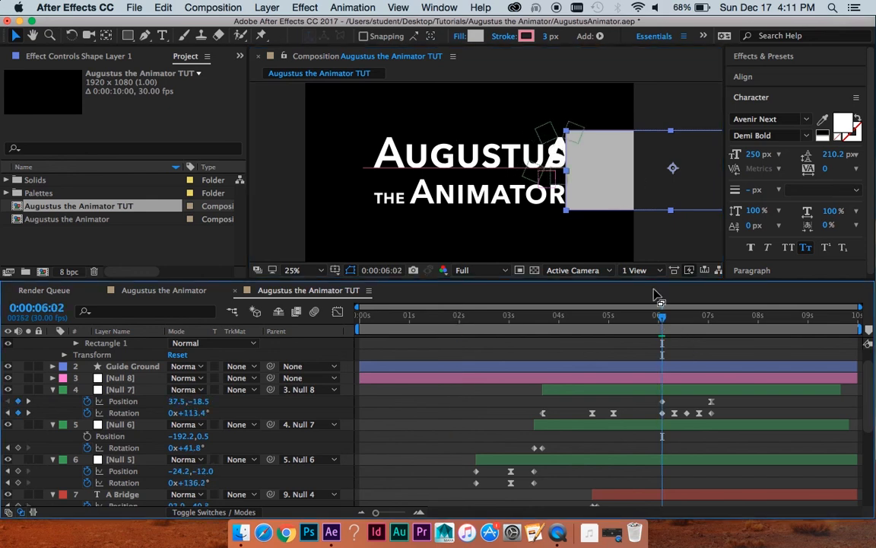
scroll(636, 185, "up", 2)
left_click_drag(593, 164, 555, 176)
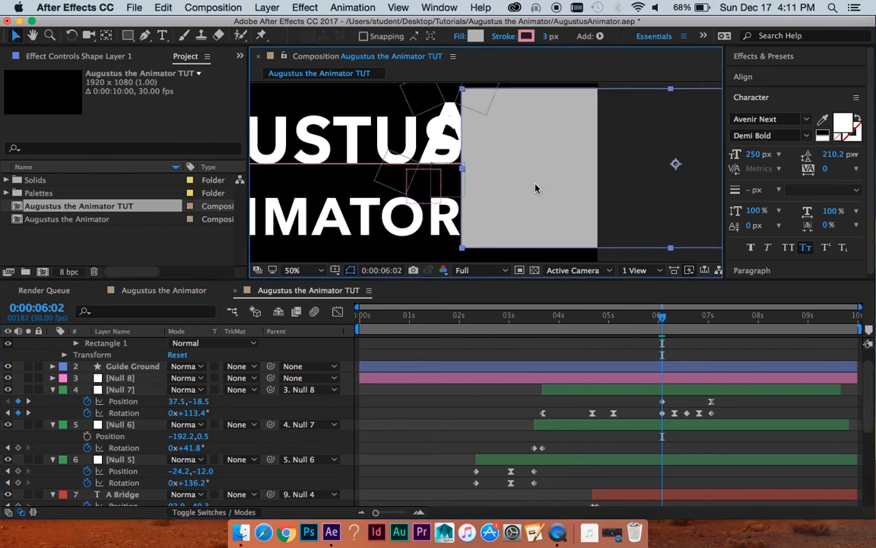
scroll(626, 367, "up", 2)
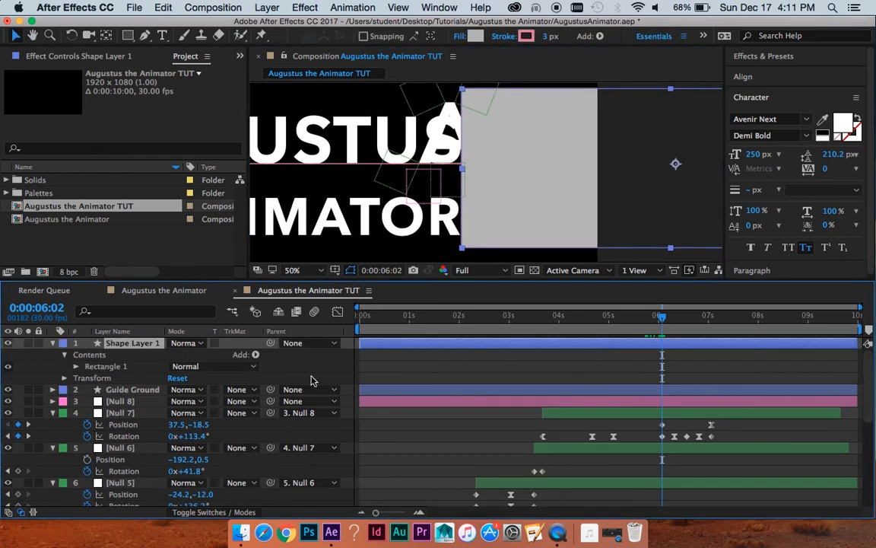
Rename the rectangle's shape layer as AA Alpha
key("Return")
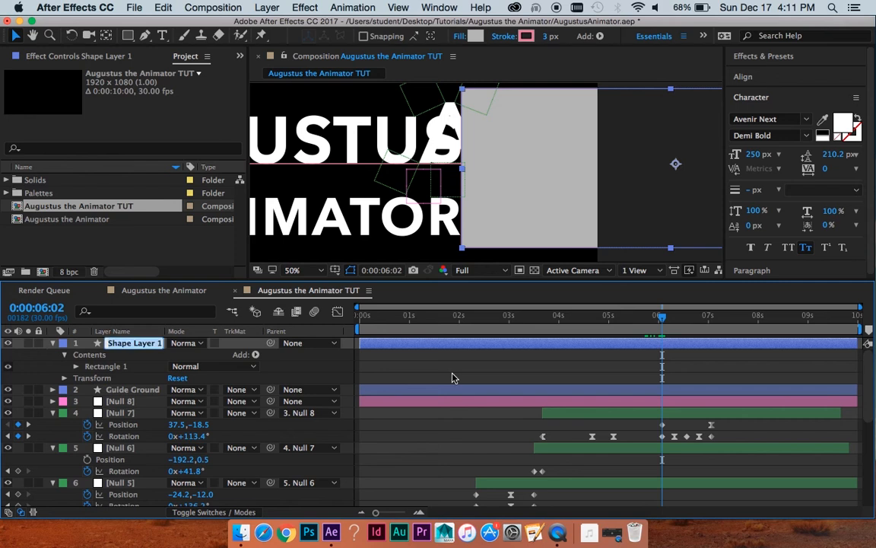
type("AA Al")
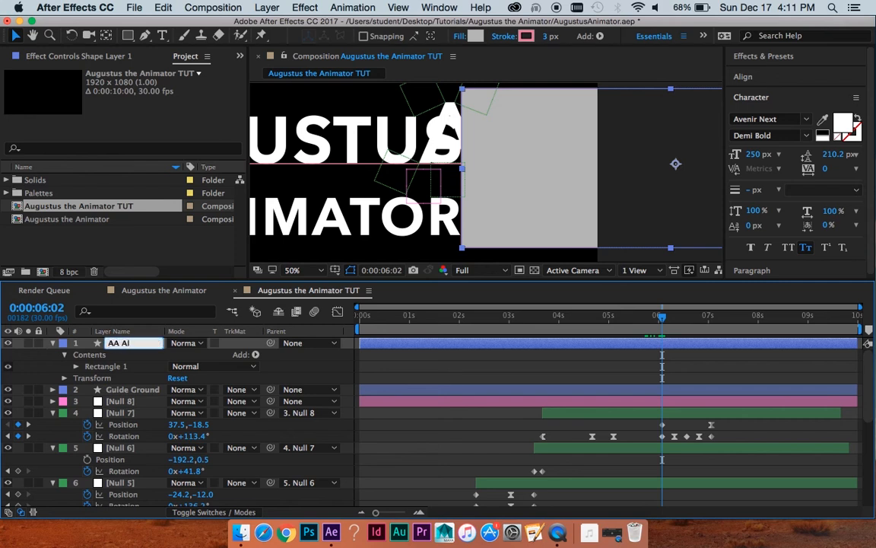
type("pha")
key("Return")
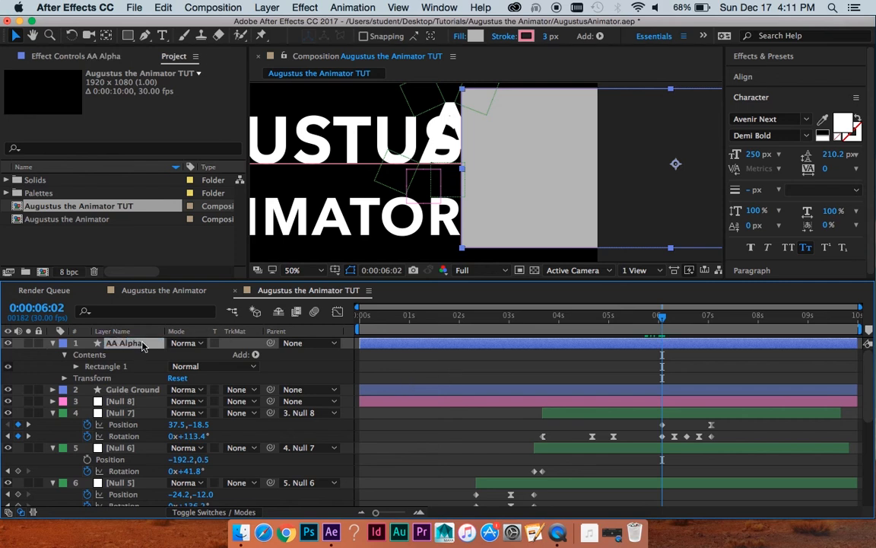
Place AA Alpha directly above the Augustus the Animator text layer and use it as that layer's alpha matte
left_click_drag(142, 345, 141, 501)
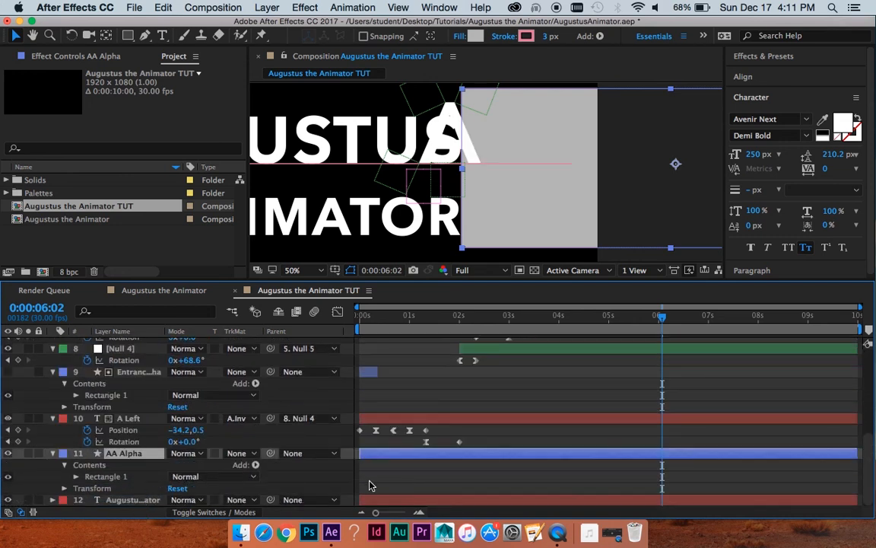
left_click(235, 500)
left_click(274, 465)
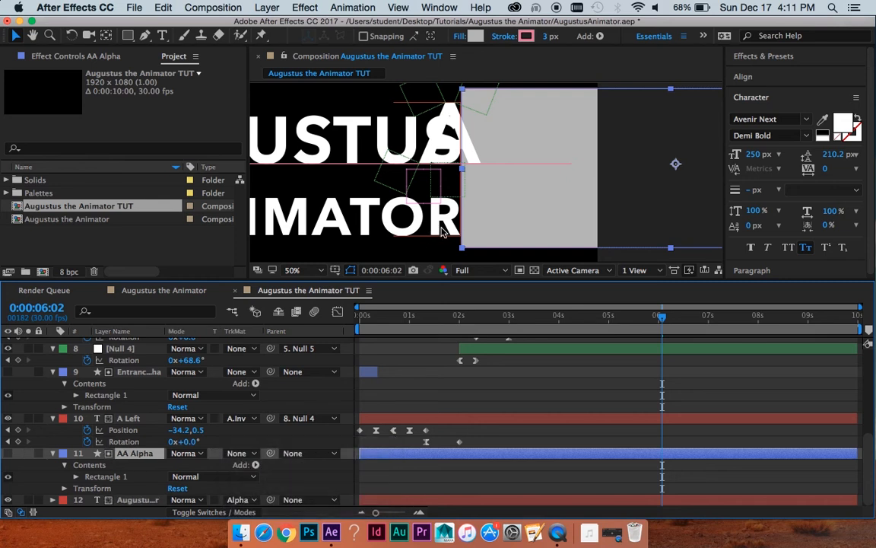
Test the matte by moving AA Alpha left across the title, and undo the move
left_click_drag(667, 211, 499, 215)
key("super+z")
scroll(598, 400, "up", 5)
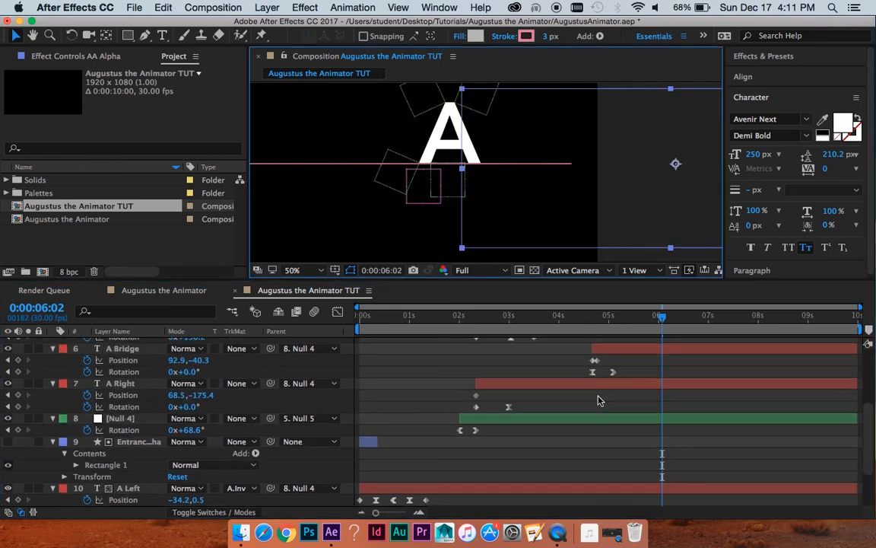
Parent AA Alpha to Null 7 at 0:00:06:02 and check how the matte follows at earlier frames
scroll(598, 400, "down", 5)
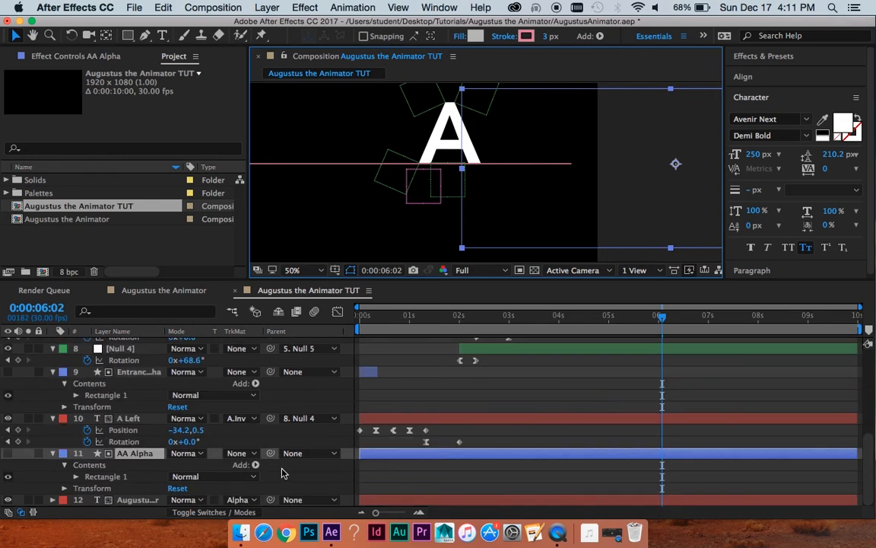
key("grave")
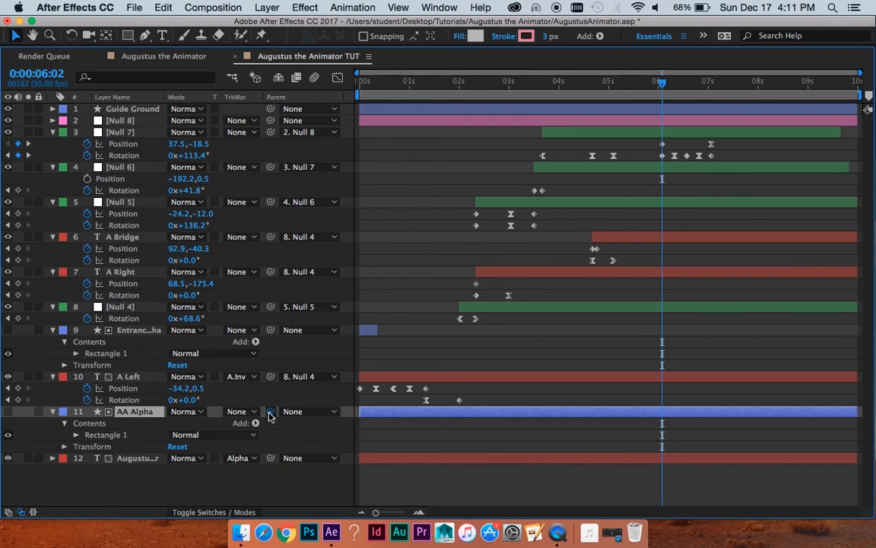
left_click_drag(270, 411, 115, 134)
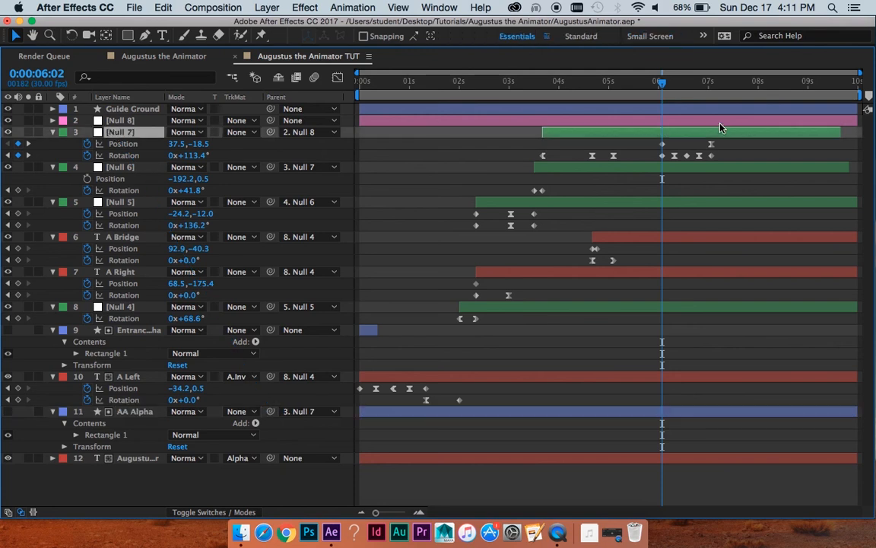
key("grave")
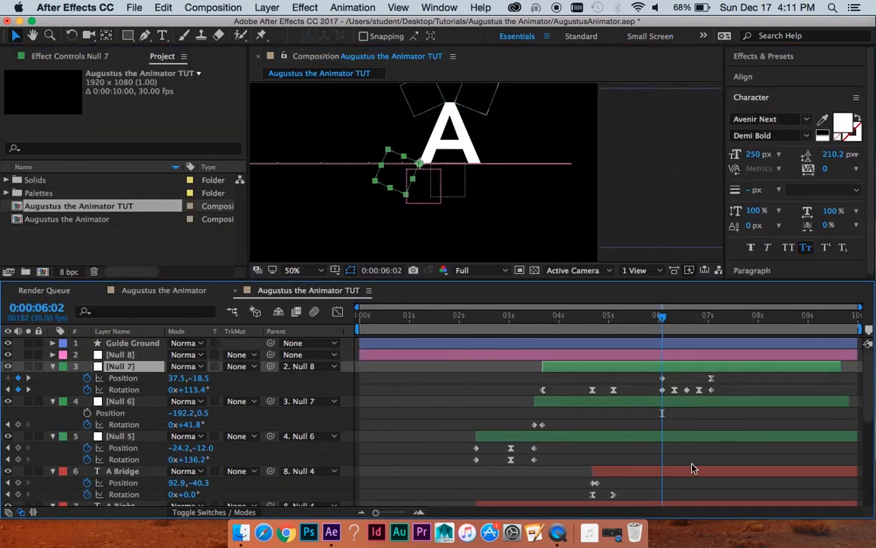
left_click_drag(680, 320, 636, 320)
scroll(574, 221, "down", 2)
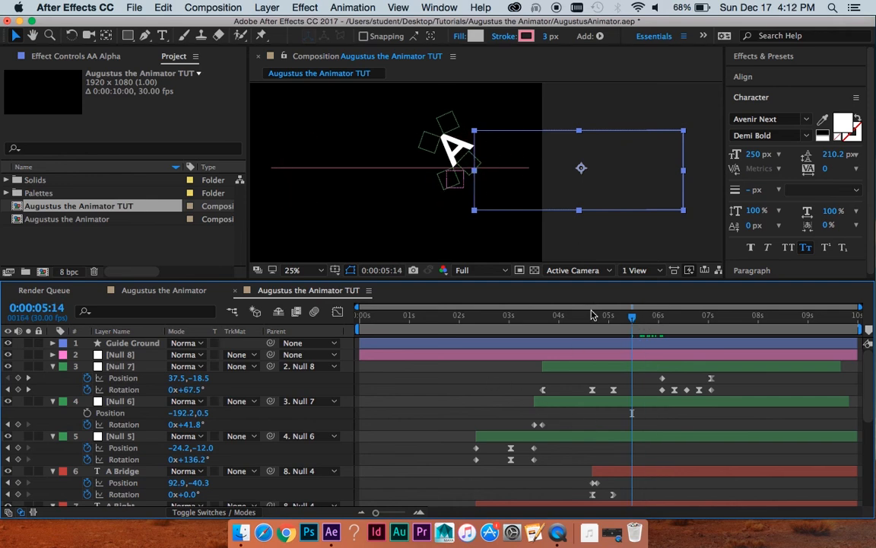
Try parenting AA Alpha to Null 7 at 0:00:05:14, check its motion back to 0:00:04:29, and undo the parenting
scroll(532, 426, "down", 10)
left_click_drag(272, 455, 138, 367)
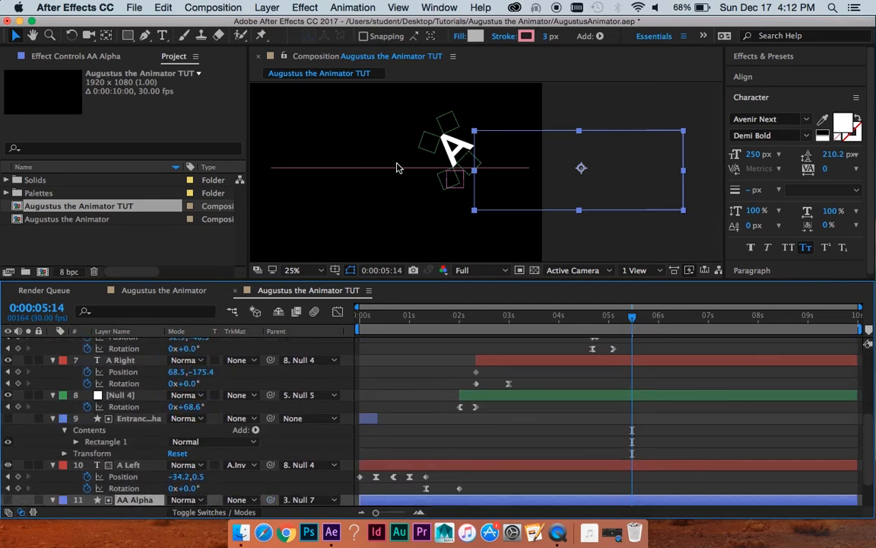
scroll(587, 394, "up", 5)
left_click(573, 369)
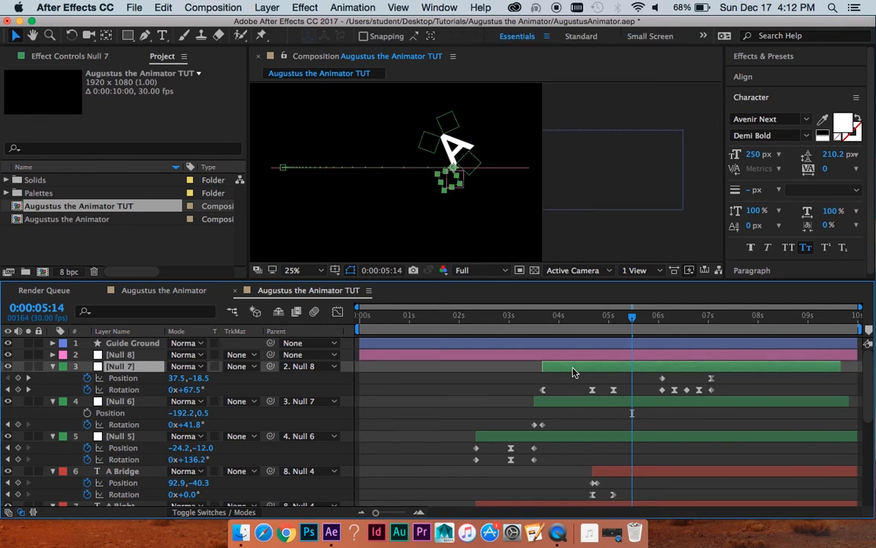
scroll(574, 373, "down", 5)
left_click(637, 318)
left_click_drag(639, 322, 612, 349)
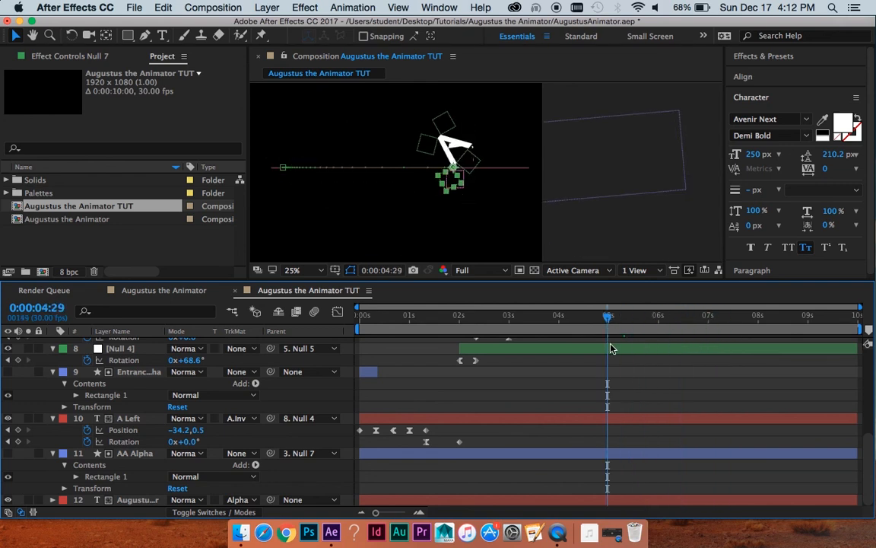
key("super+z")
scroll(602, 388, "up", 5)
scroll(602, 388, "up", 2)
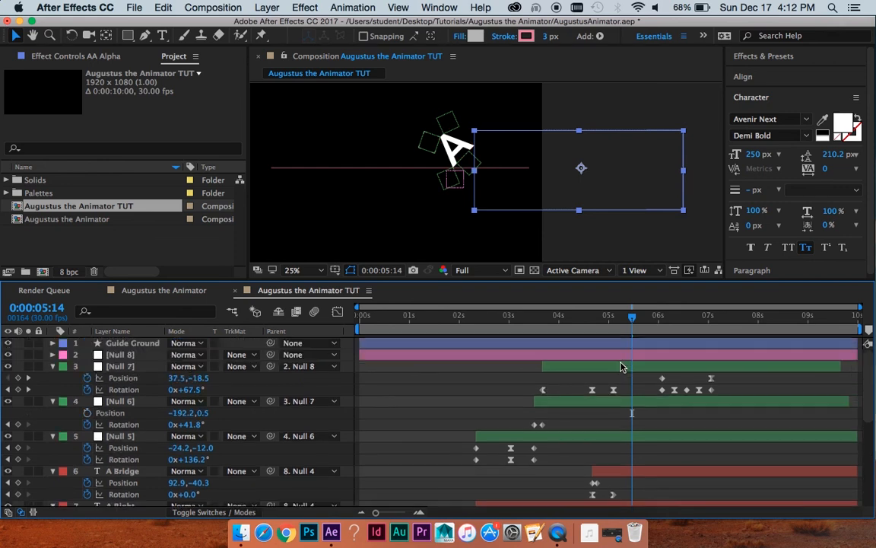
Stretch the AA Alpha rectangle vertically so it extends past the composition's upper and lower edges
left_click_drag(585, 214, 582, 280)
key("comma")
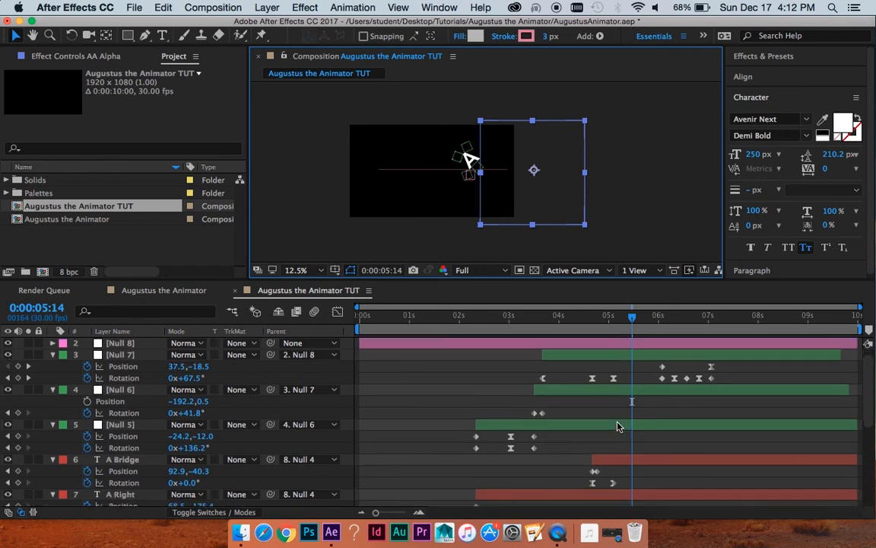
scroll(618, 424, "down", 5)
scroll(662, 396, "up", 5)
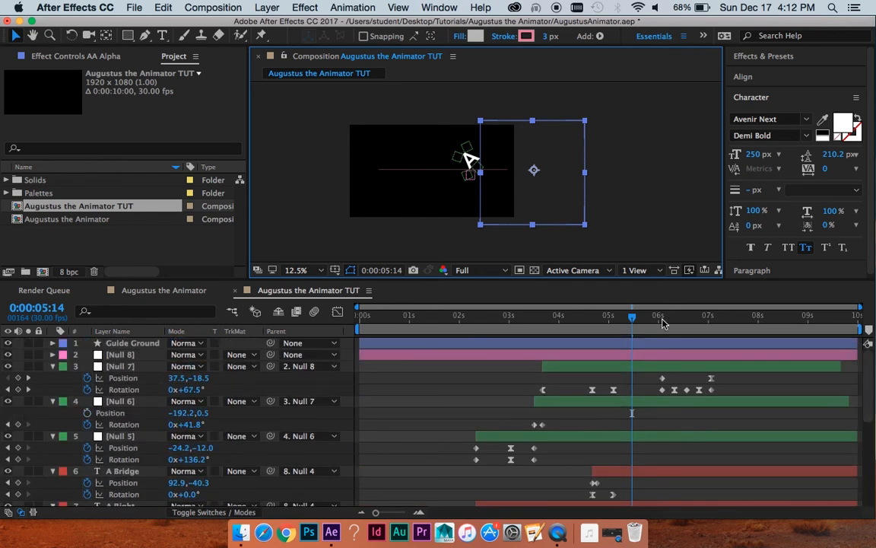
Trim the start of the AA Alpha and Augustus the Animator text layers to 0:00:06:02
left_click_drag(646, 325, 659, 324)
scroll(662, 411, "down", 5)
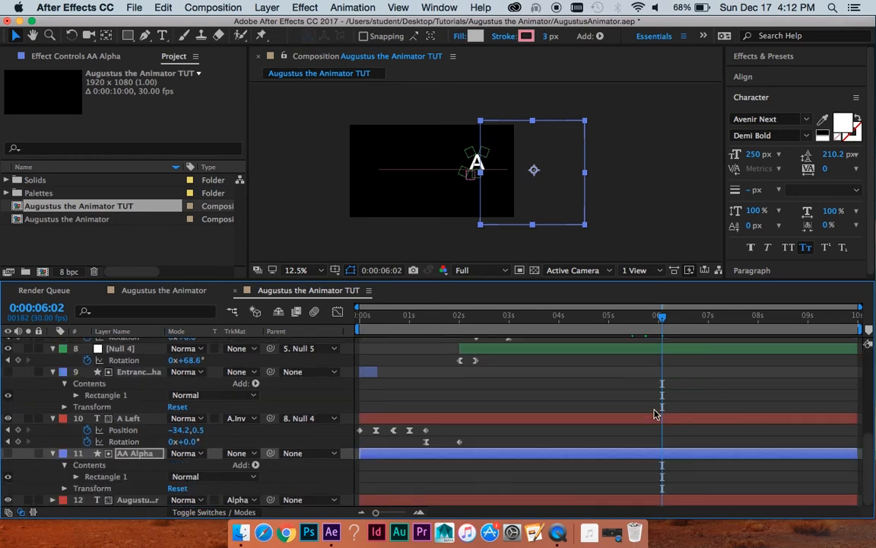
left_click(651, 502, "shift")
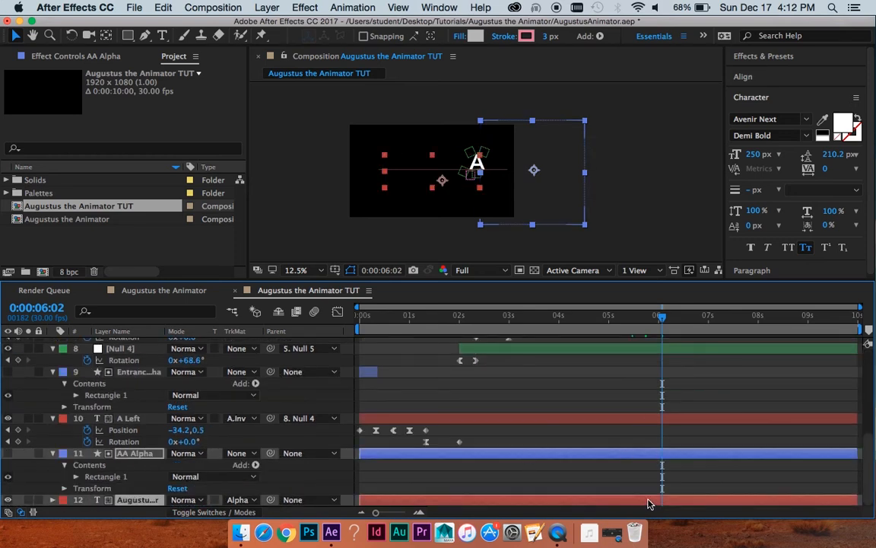
key("alt+bracketleft")
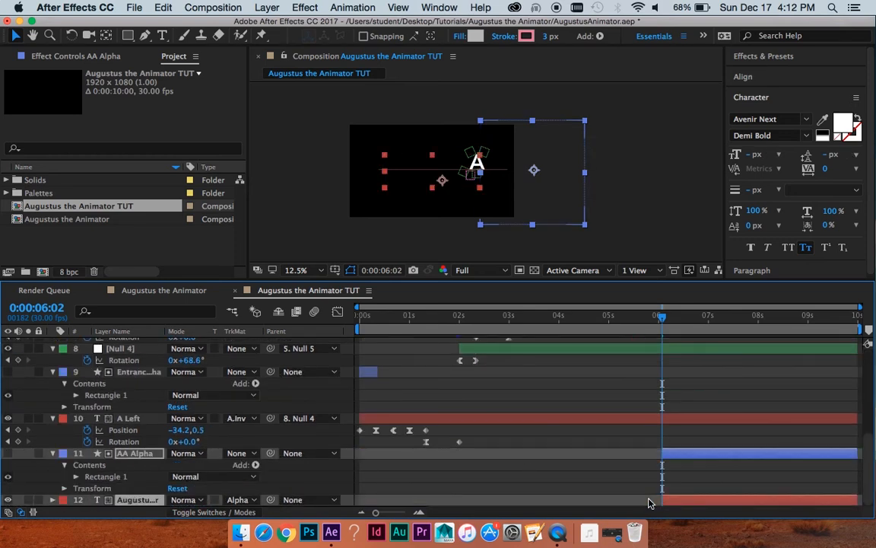
Parent the AA Alpha layer to Null 7 at 0:00:06:02
left_click(689, 454)
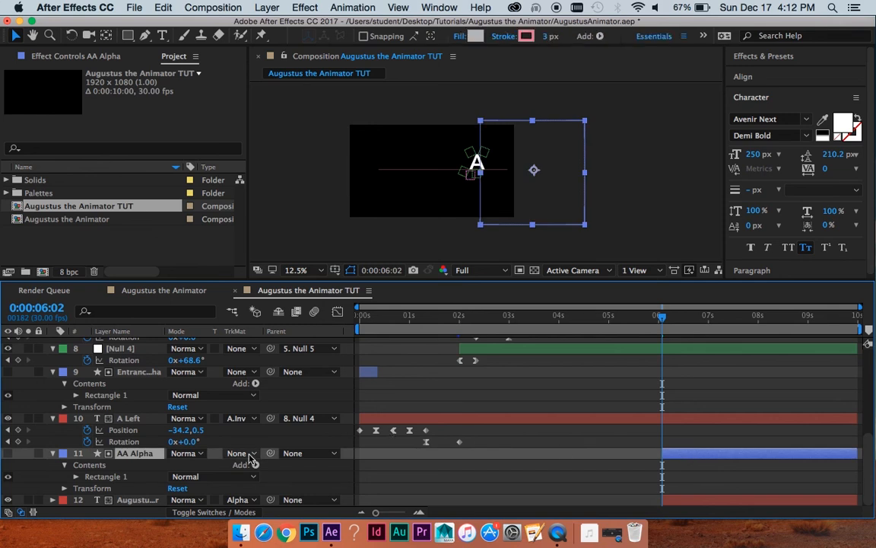
key("grave")
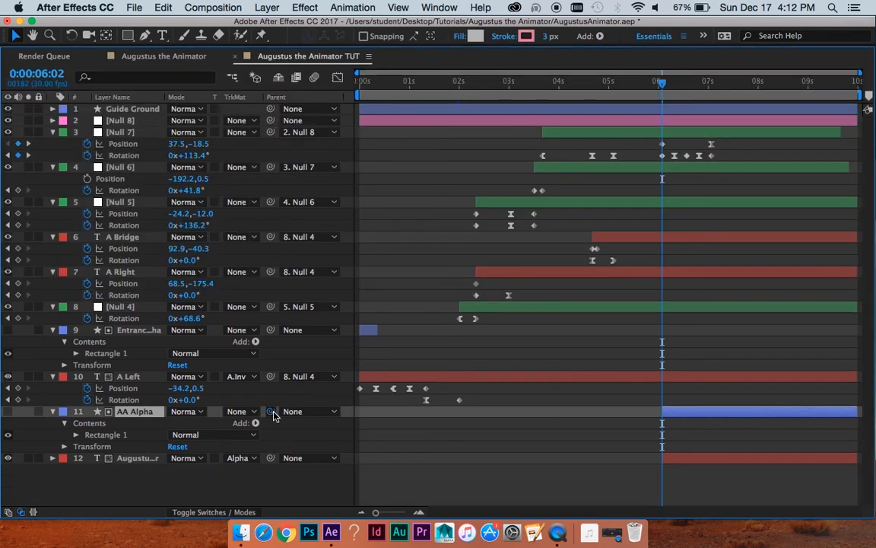
left_click_drag(270, 411, 137, 144)
key("grave")
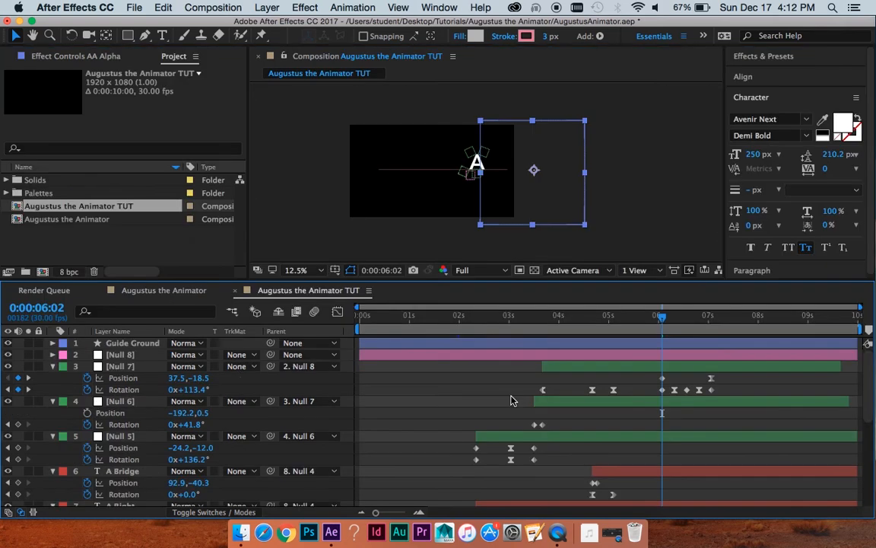
Preview the title reveal from 0:00:06:02 and inspect the lower line around 0:00:07:02 and 0:00:06:26
key("space")
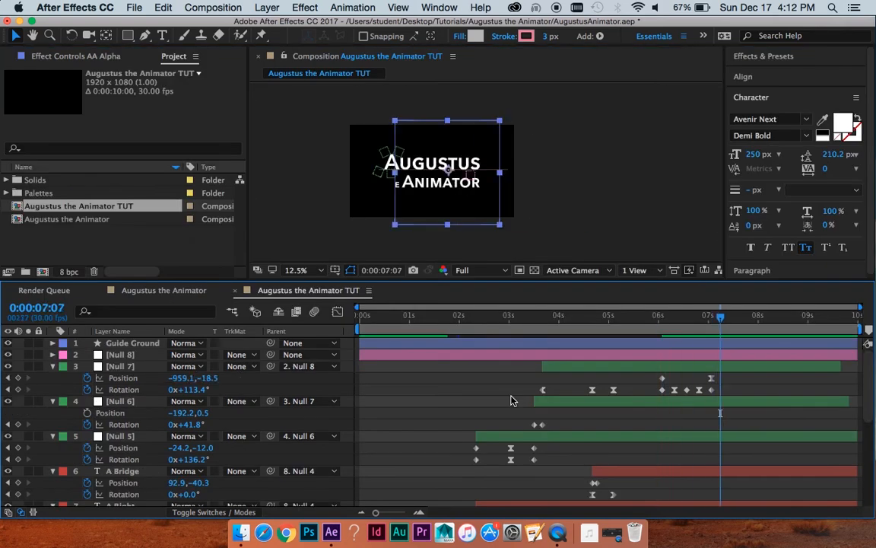
key("space")
key("space")
key("period")
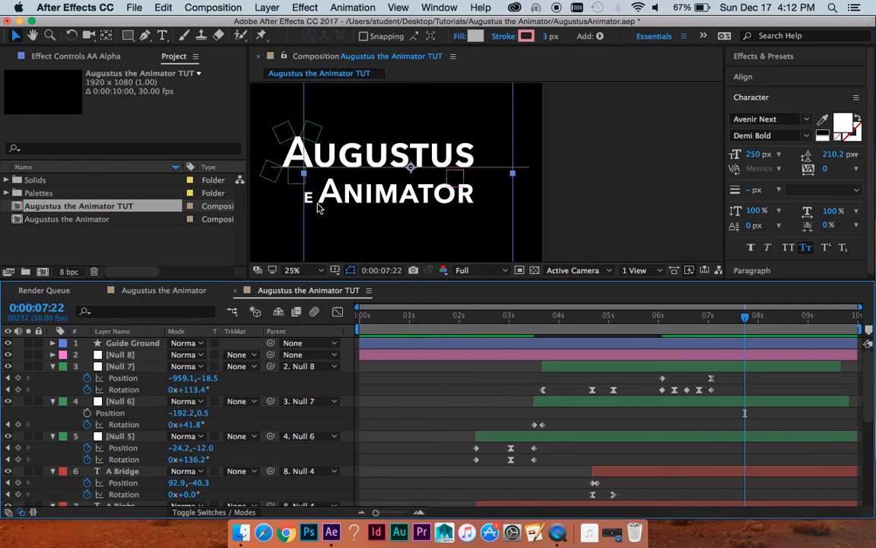
left_click_drag(432, 184, 530, 193)
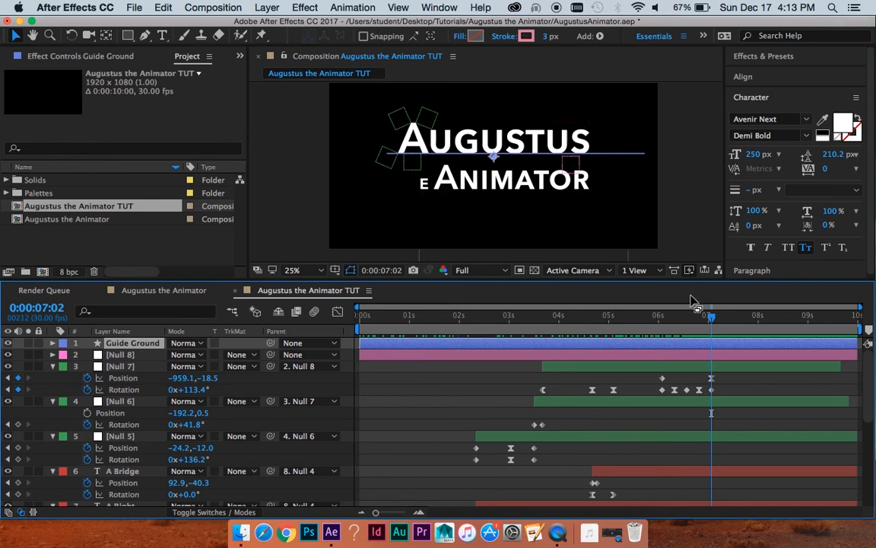
left_click_drag(711, 318, 703, 322)
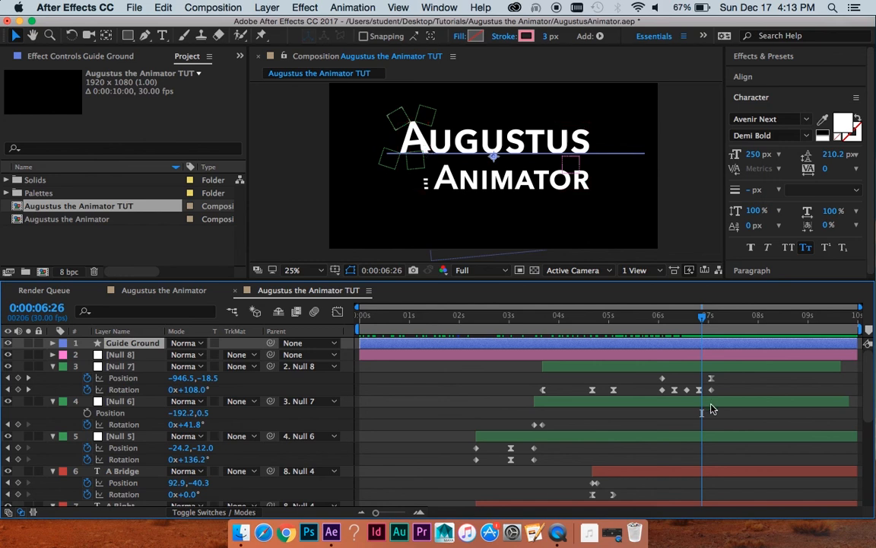
Duplicate the Augustus the Animator text layer and hide the duplicate
scroll(665, 446, "down", 8)
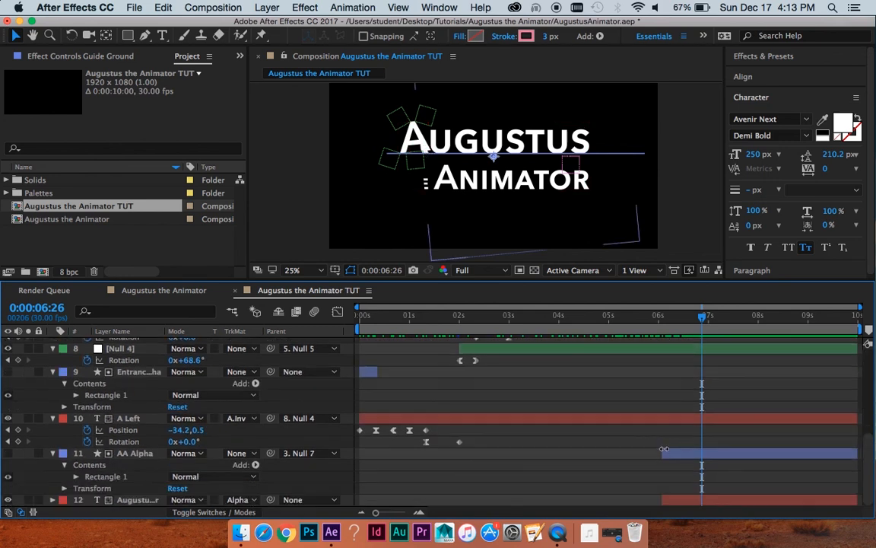
left_click(683, 501)
scroll(469, 190, "up", 2)
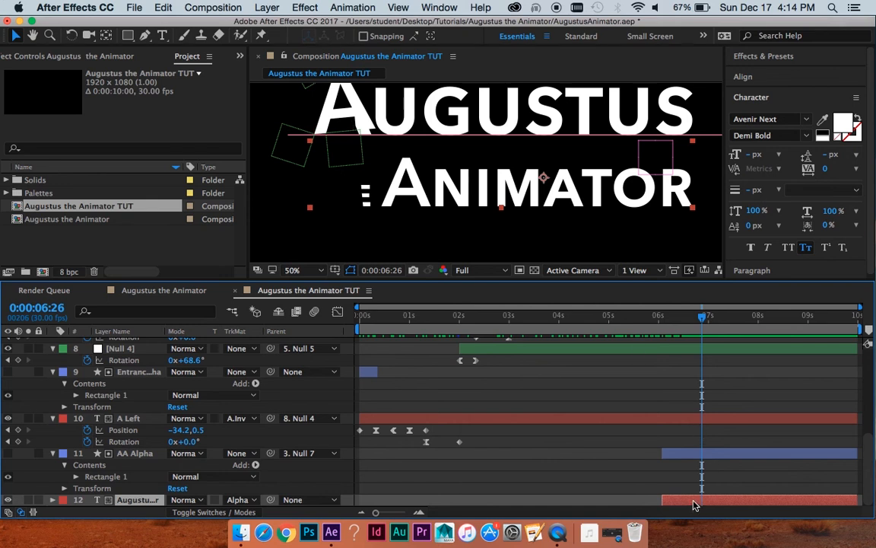
key("super+d")
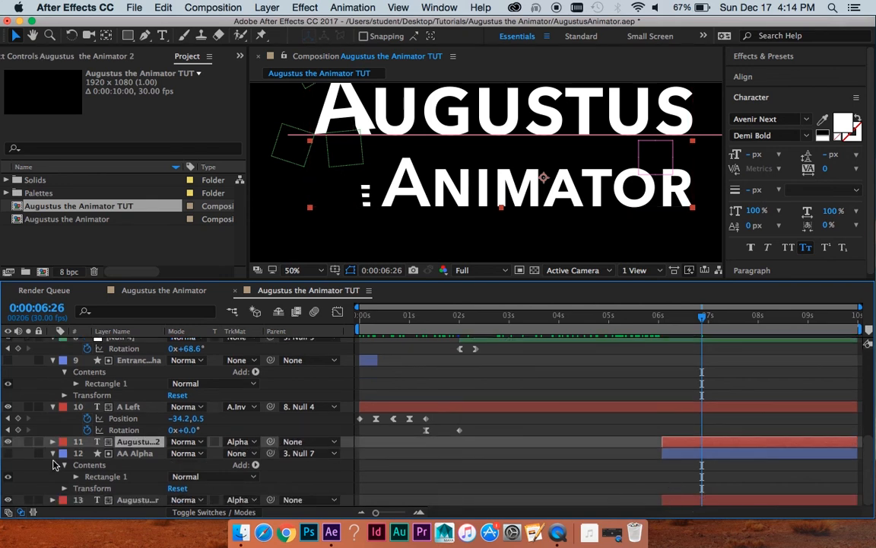
left_click(9, 442)
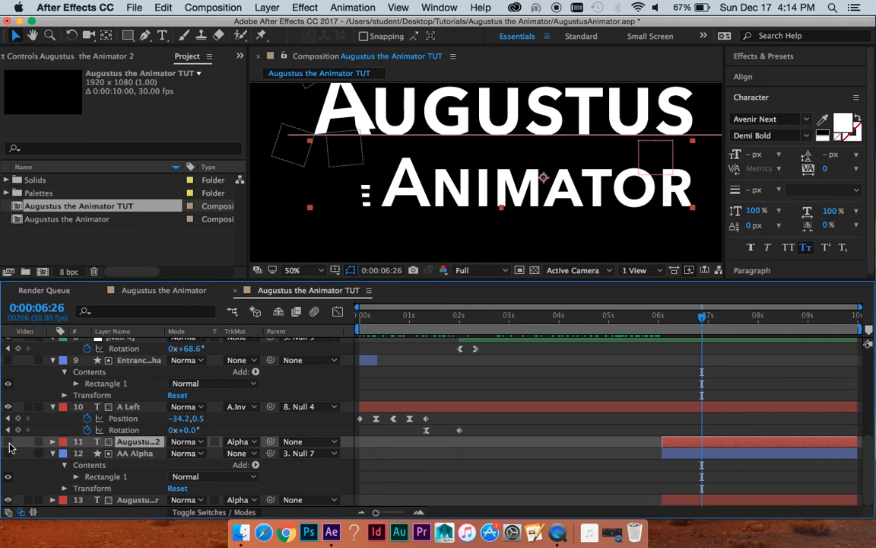
Mask the original Augustus the Animator layer with a rectangle around the letters UGUSTUS and check it at 0:00:06:24
left_click(128, 499)
left_click_drag(438, 143, 458, 178)
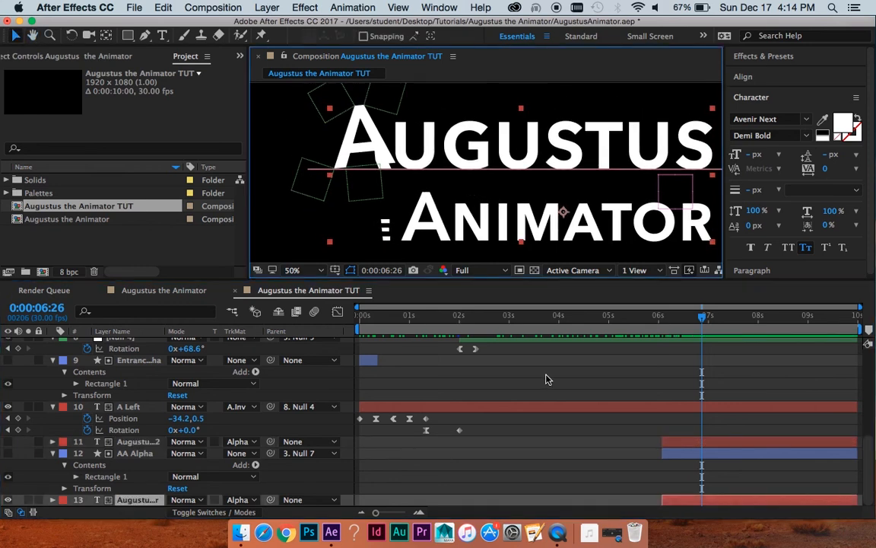
left_click_drag(531, 180, 469, 199)
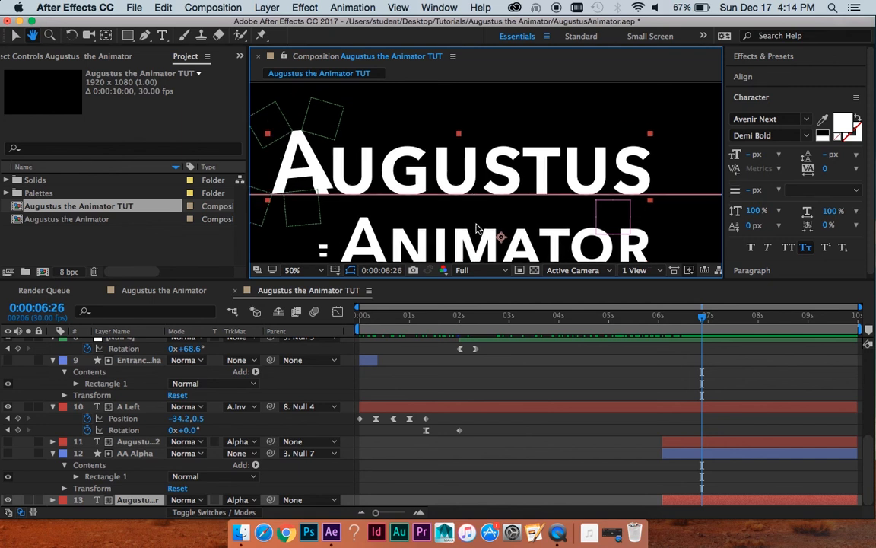
left_click(127, 37)
left_click_drag(439, 147, 467, 131)
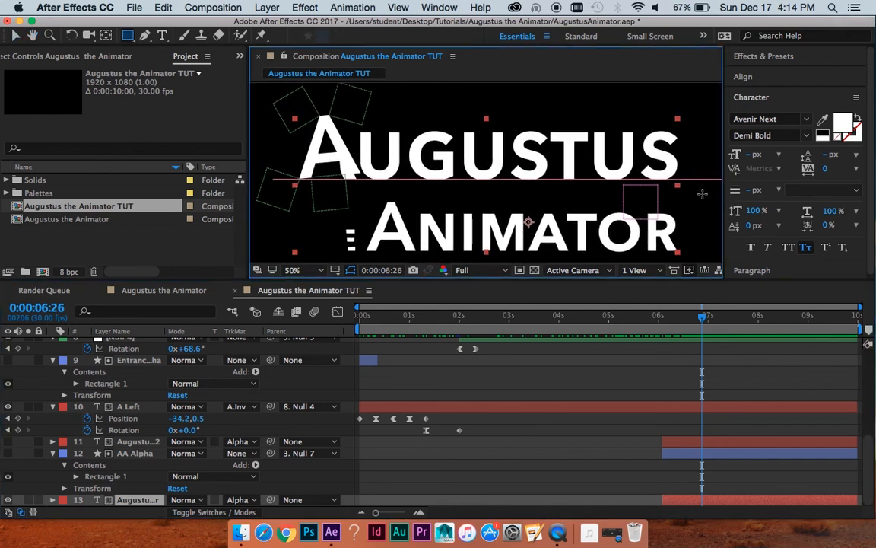
left_click_drag(702, 194, 355, 118)
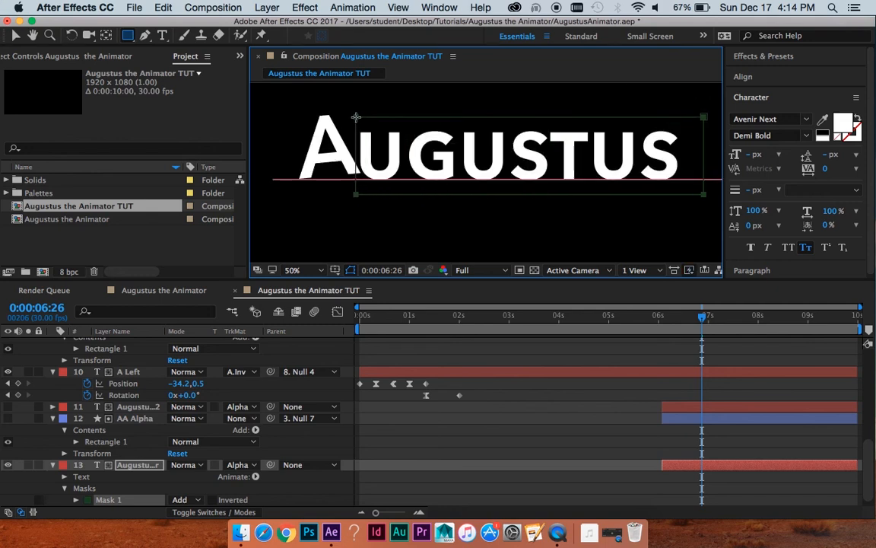
mouse_move(700, 317)
left_mouse_down()
mouse_move(670, 317)
mouse_move(713, 318)
mouse_move(699, 318)
left_mouse_up()
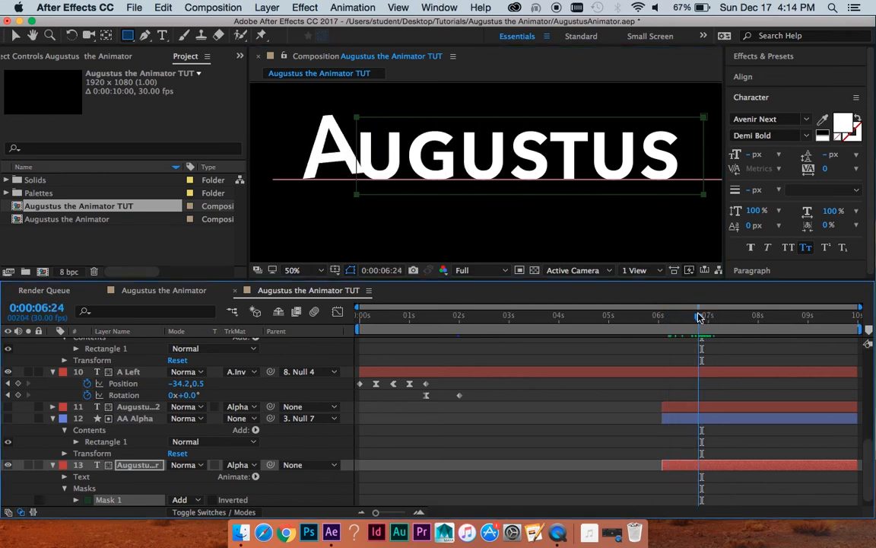
key("v")
key("comma")
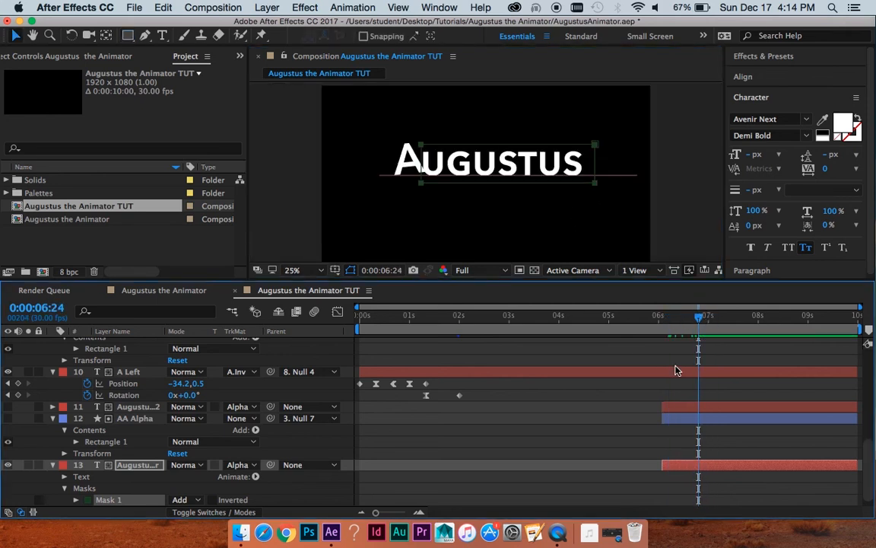
Make the Augustus the Animator 2 layer visible and set its track matte to No Track Matte
left_click(713, 411)
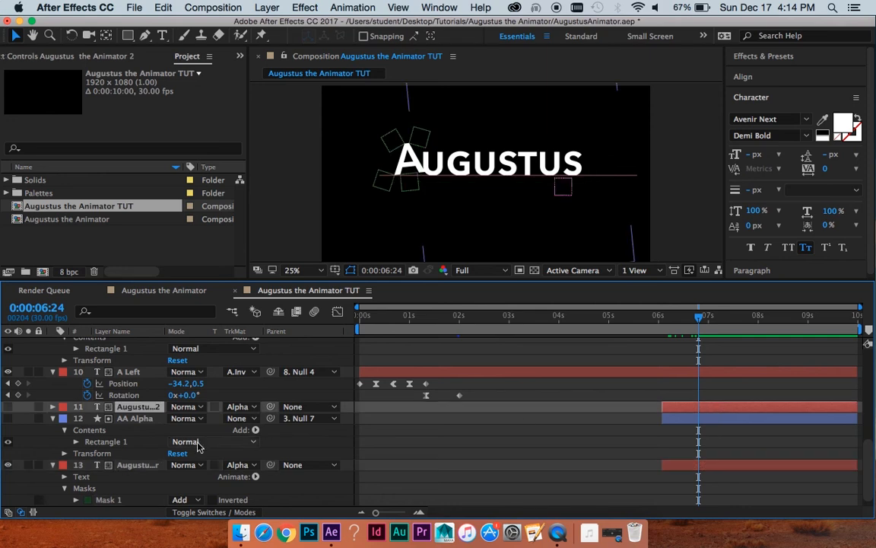
left_click(7, 407)
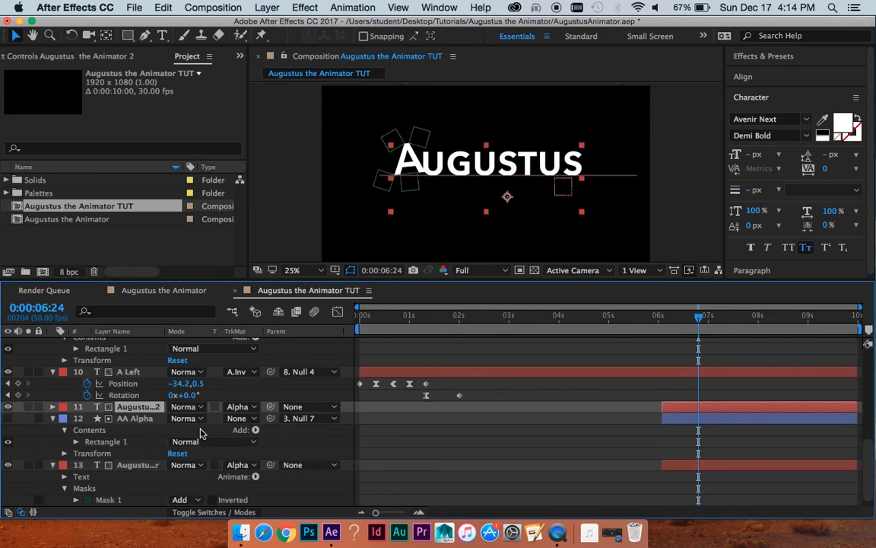
left_click(239, 407)
left_click(239, 421)
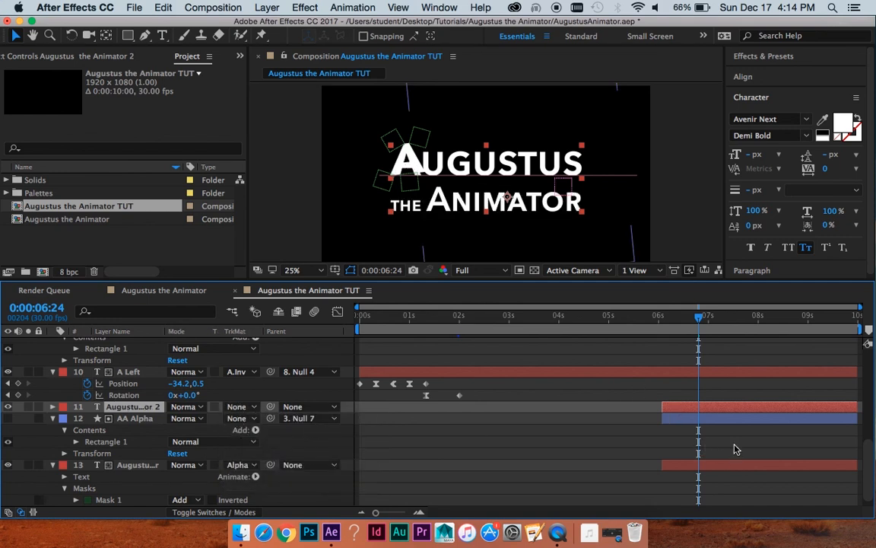
Mask the Augustus the Animator 2 layer with a rectangle around the words THE ANIMATOR and check it at 0:00:07:09
key("period")
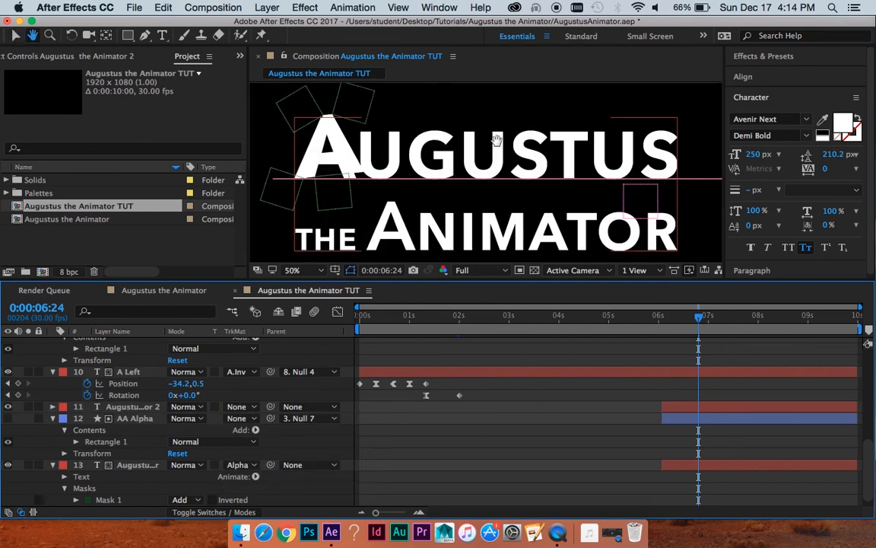
left_click(671, 408)
key("comma")
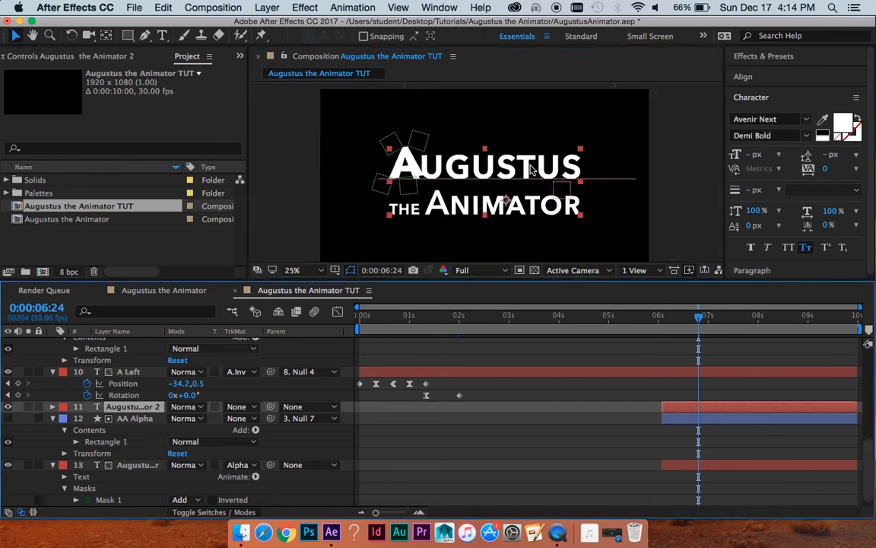
left_click(128, 36)
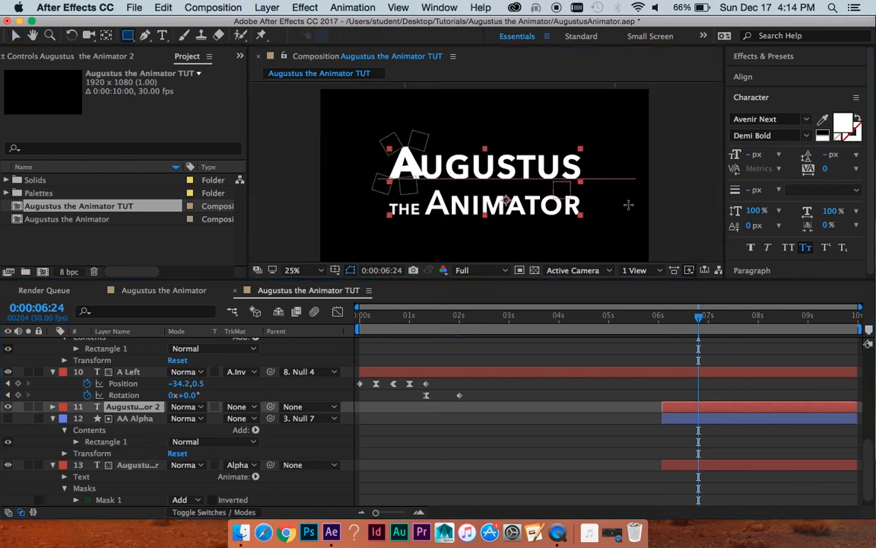
left_click_drag(610, 233, 500, 215)
left_click_drag(387, 186, 376, 187)
left_click(681, 370)
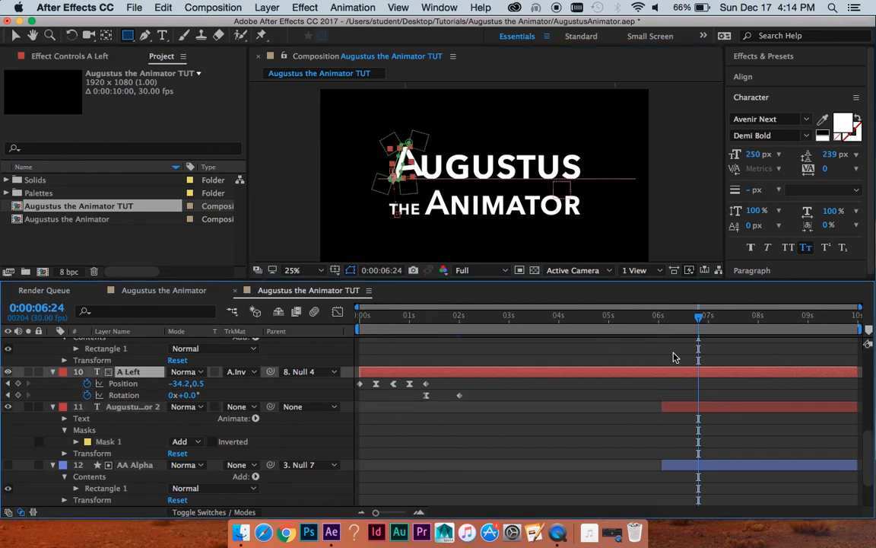
left_click(690, 408)
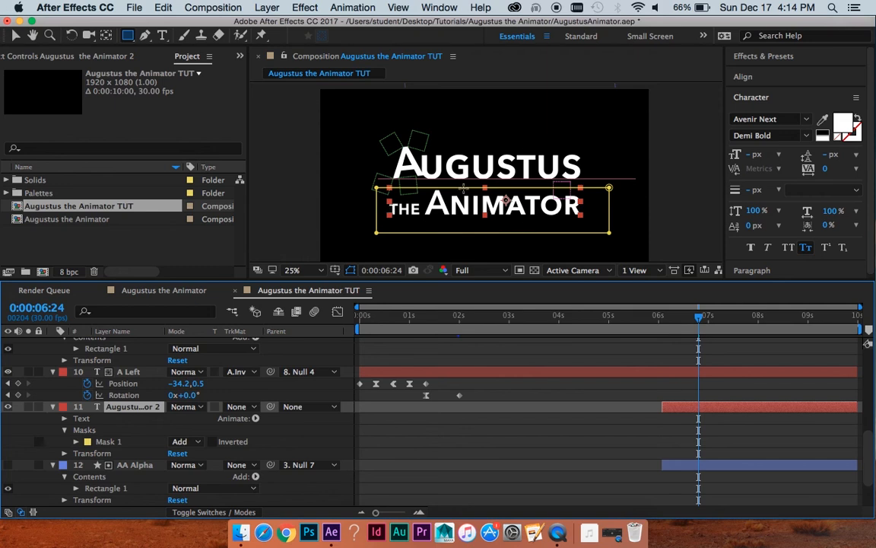
mouse_move(722, 319)
left_mouse_down()
mouse_move(741, 317)
mouse_move(723, 317)
left_mouse_up()
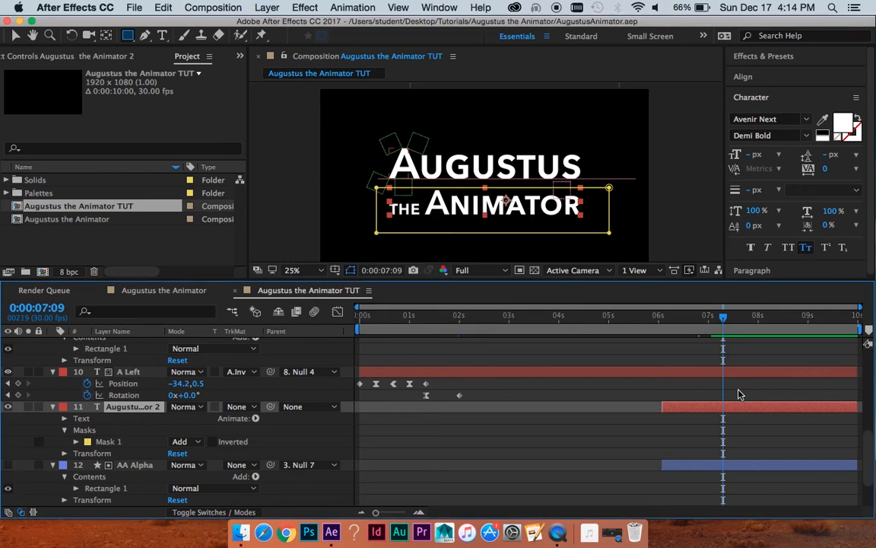
Duplicate the AA Alpha layer and place the copy directly above the Augustus the Animator 2 layer
key("period")
scroll(719, 441, "down", 1)
left_click(719, 442)
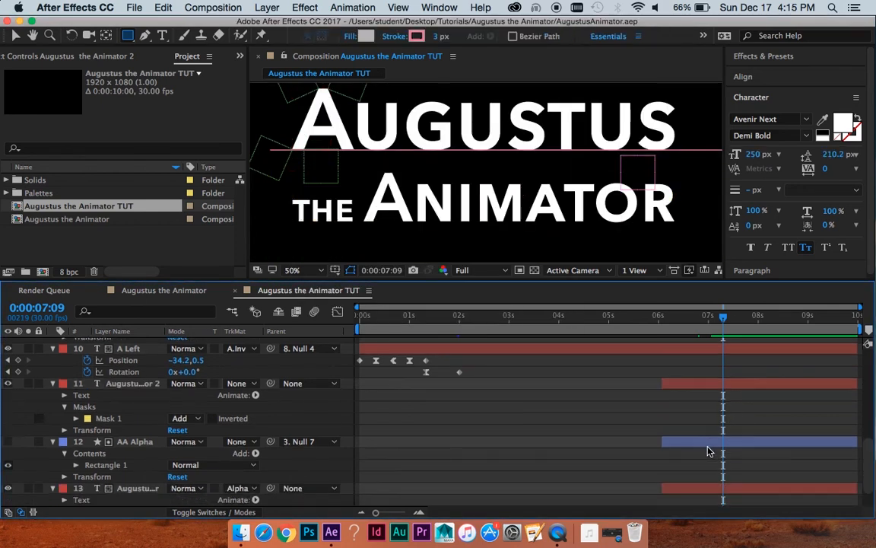
key("comma")
key("comma")
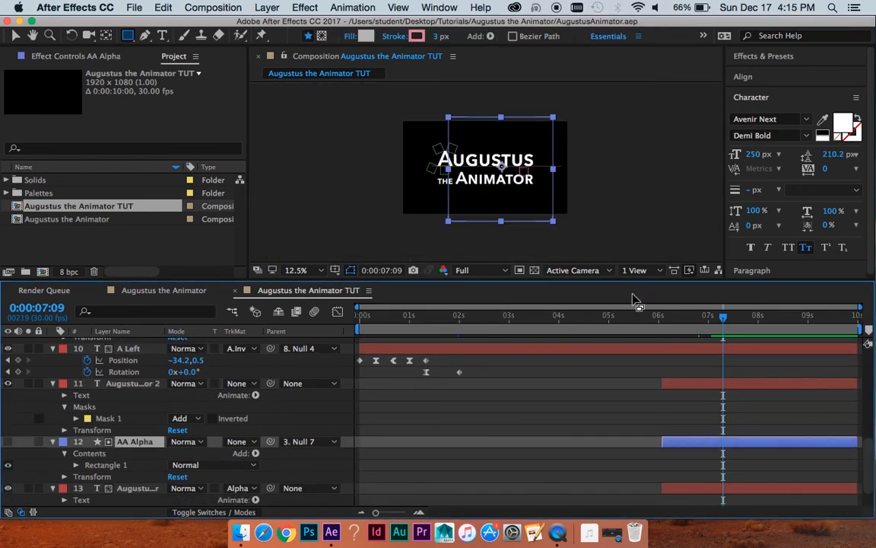
key("super+d")
left_click_drag(131, 445, 137, 379)
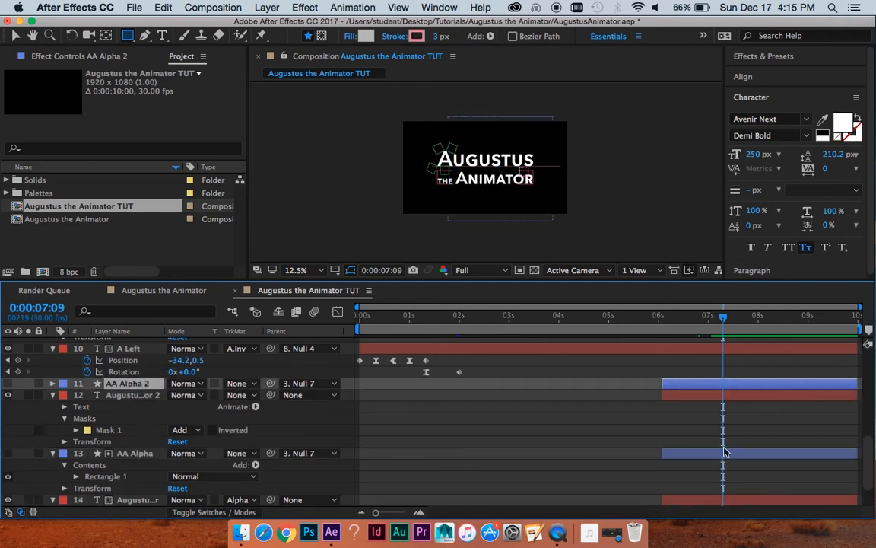
Set the track matte of Augustus the Animator 2 to Alpha Matte "AA Alpha 2"
key("v")
scroll(662, 404, "up", 1)
scroll(665, 417, "up", 2)
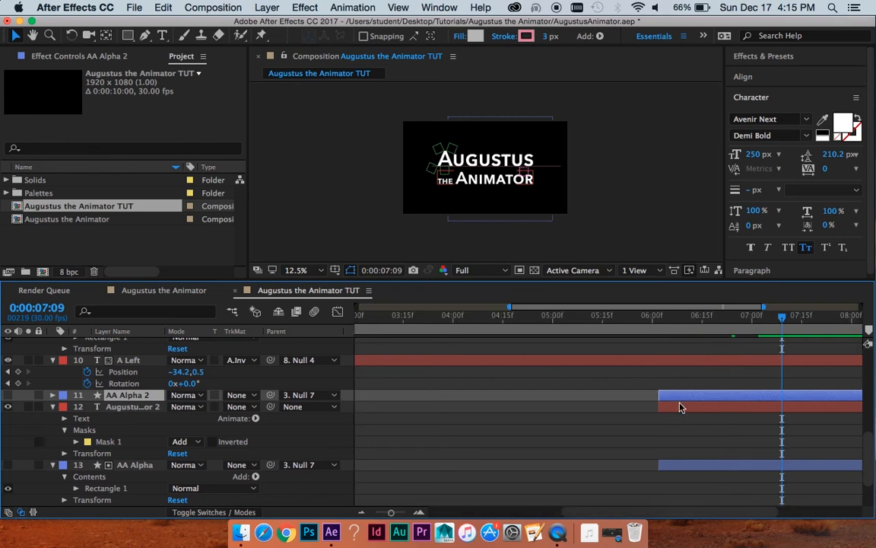
left_click(241, 406)
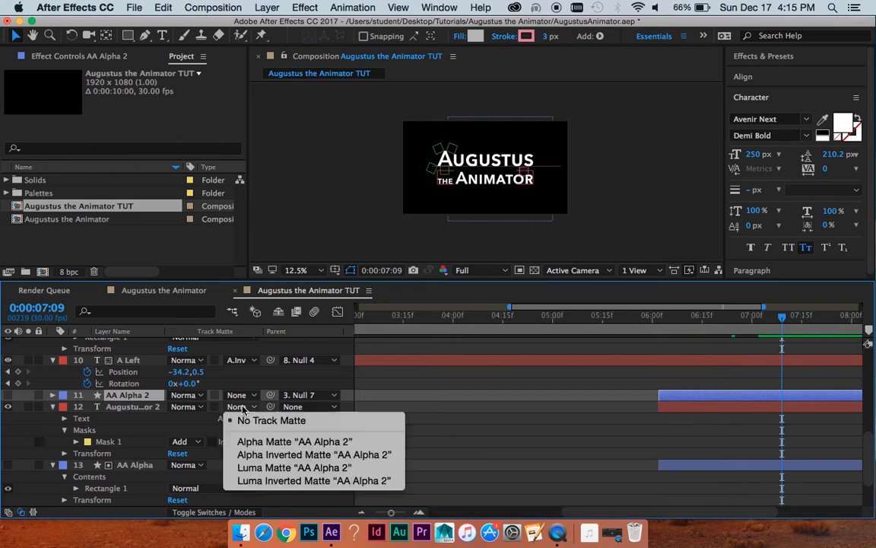
left_click(258, 442)
Set a Position keyframe on the AA Alpha 2 layer at 0:00:06:02
left_click_drag(788, 320, 705, 328)
scroll(720, 384, "up", 5)
scroll(720, 385, "up", 2)
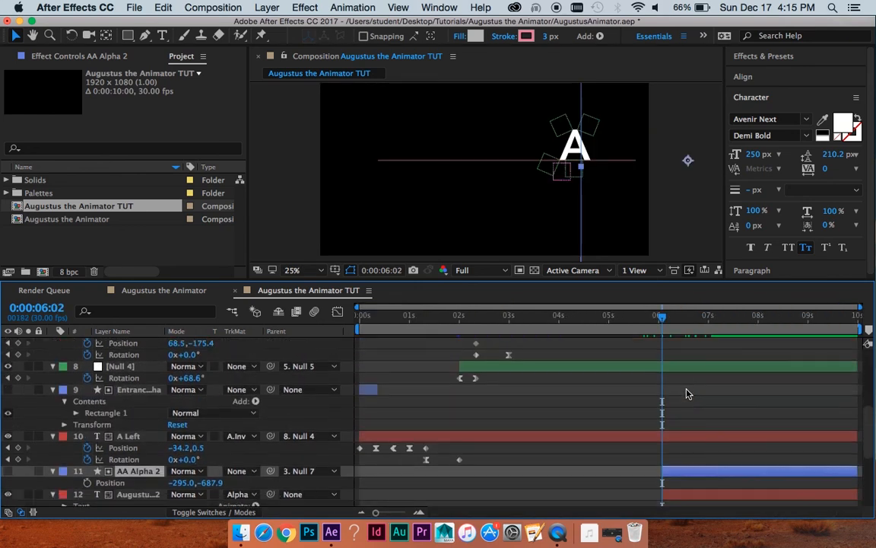
scroll(687, 393, "down", 2)
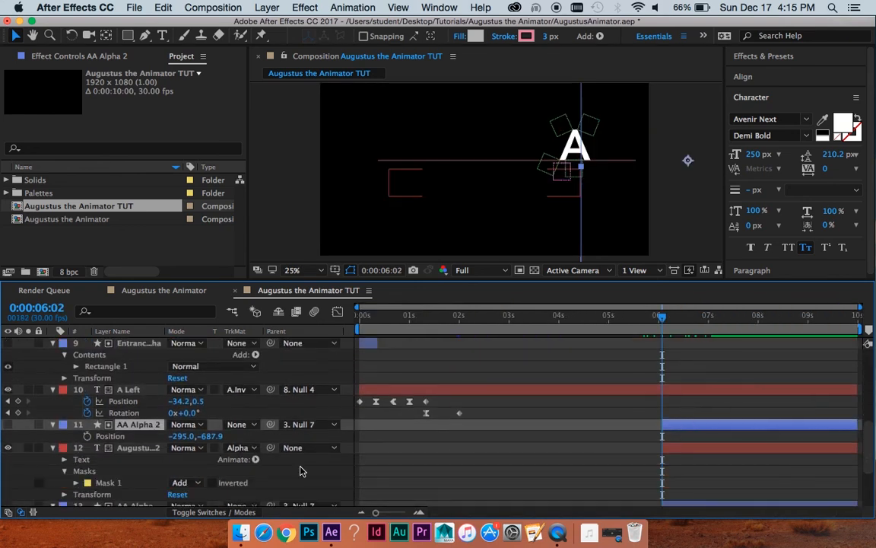
left_click(87, 436)
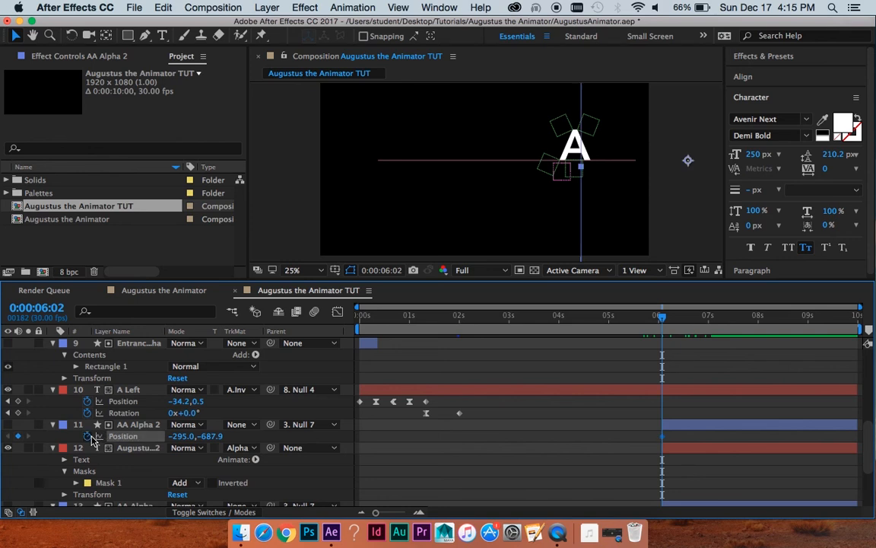
At 0:00:07:02, shift AA Alpha 2 left to Position -233.0, -544.8 so its matte covers the whole word THE
left_click_drag(718, 317, 712, 315)
scroll(735, 383, "up", 10)
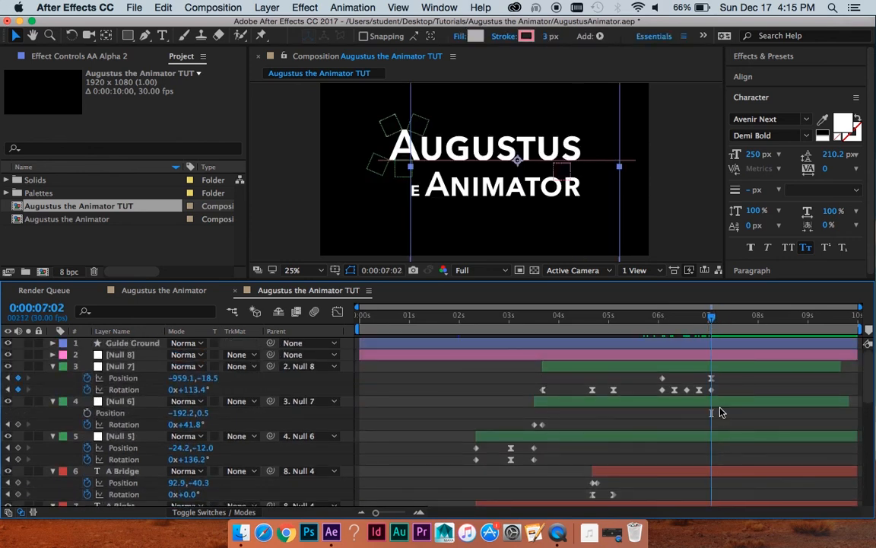
scroll(719, 392, "down", 3)
scroll(719, 392, "down", 6)
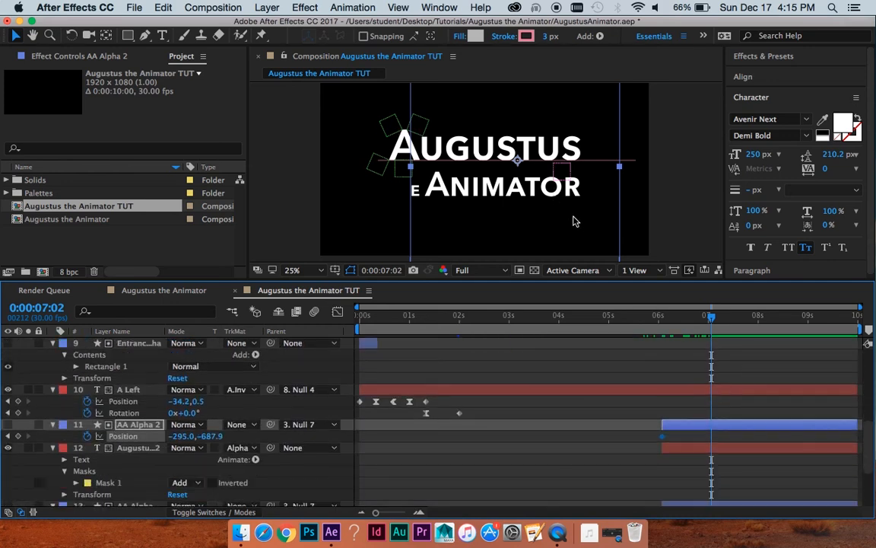
left_click_drag(578, 226, 553, 227)
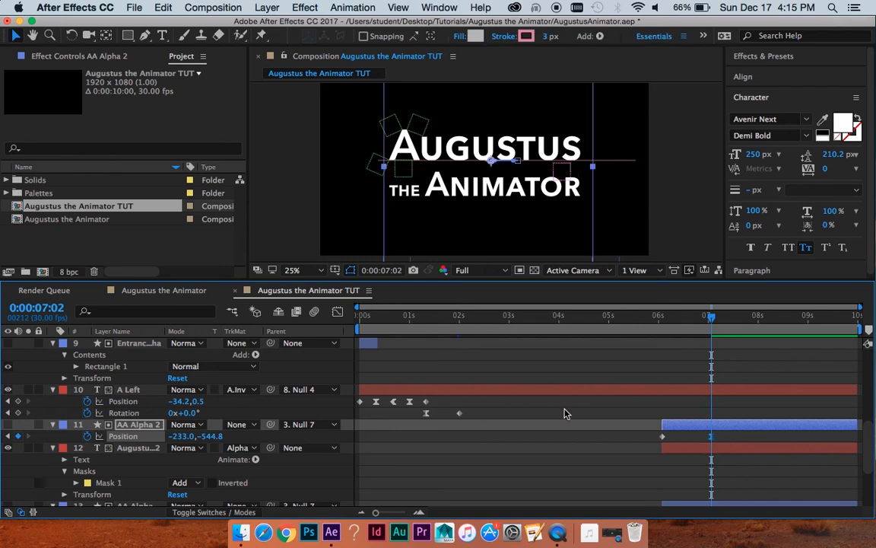
In the speed graph, lengthen the incoming ease of AA Alpha 2's Position keyframe at 0:00:07:02 to about half the move
left_click(337, 312)
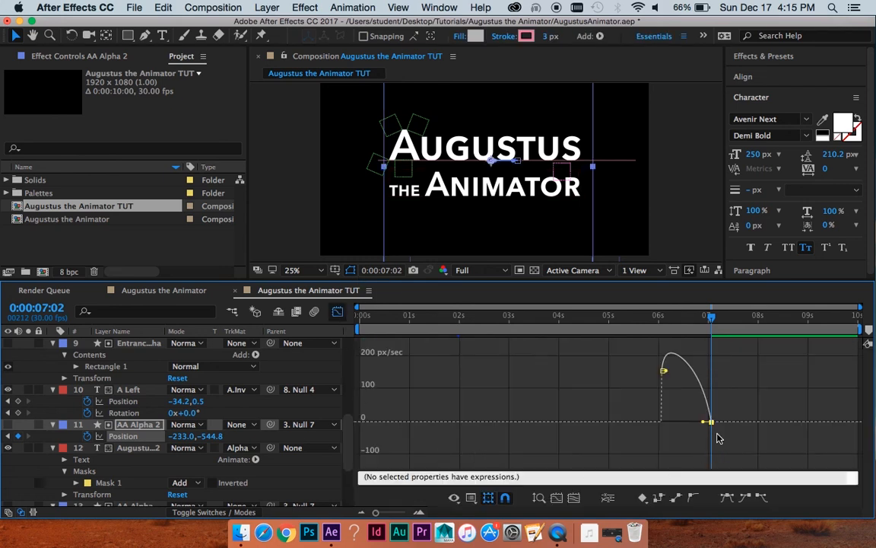
left_click_drag(704, 424, 686, 423)
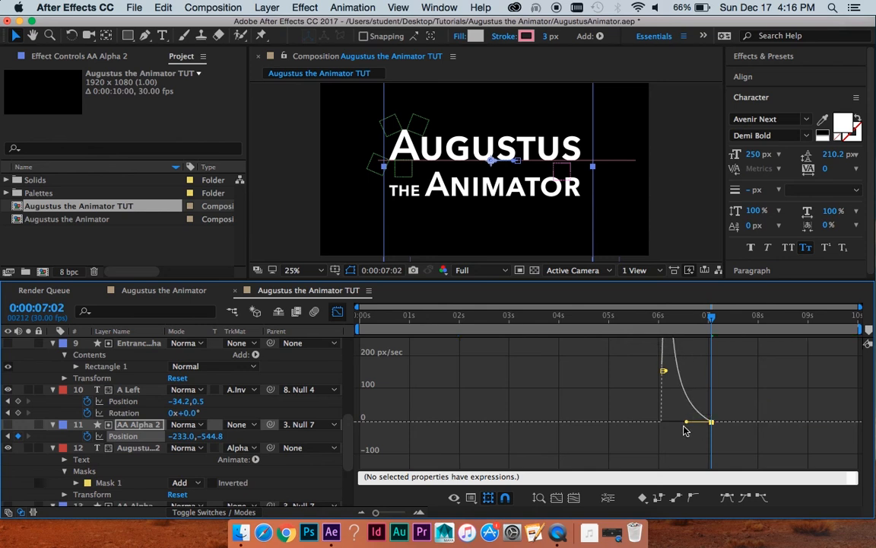
left_click(337, 312)
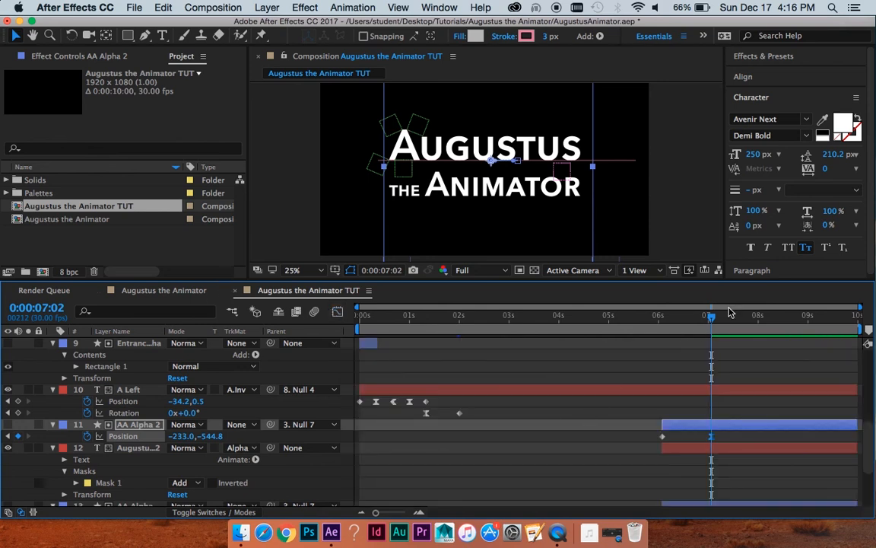
Preview the title reveal several times from about 0:00:05:00 to past 0:00:07:00, checking both text lines with the layers deselected
left_click_drag(714, 315, 622, 316)
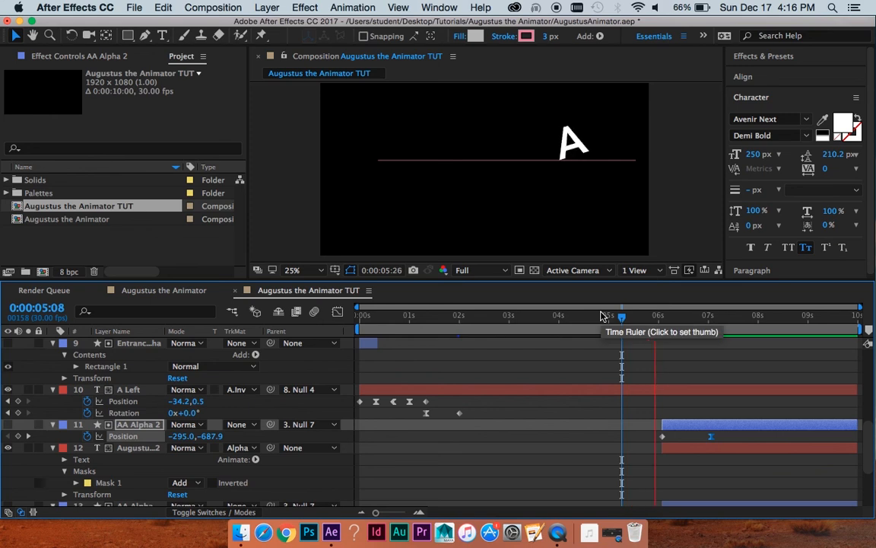
key("space")
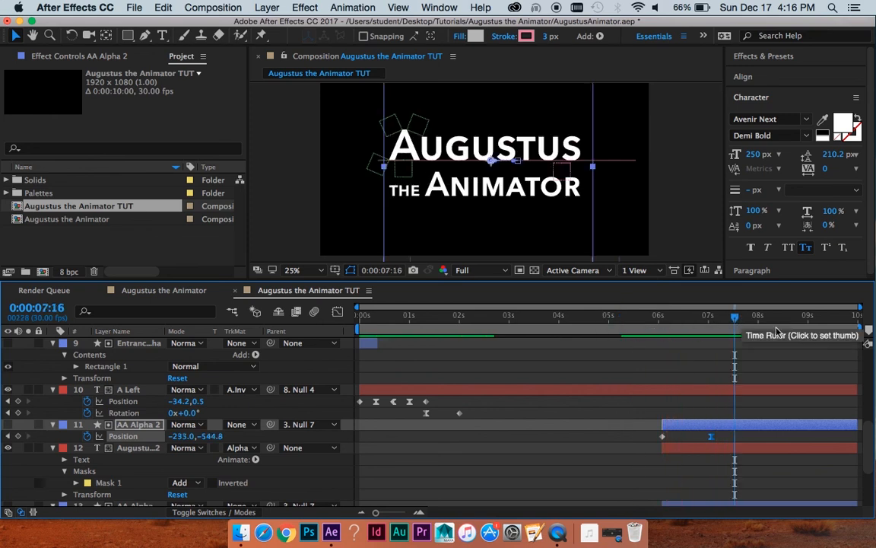
left_click_drag(738, 322, 607, 324)
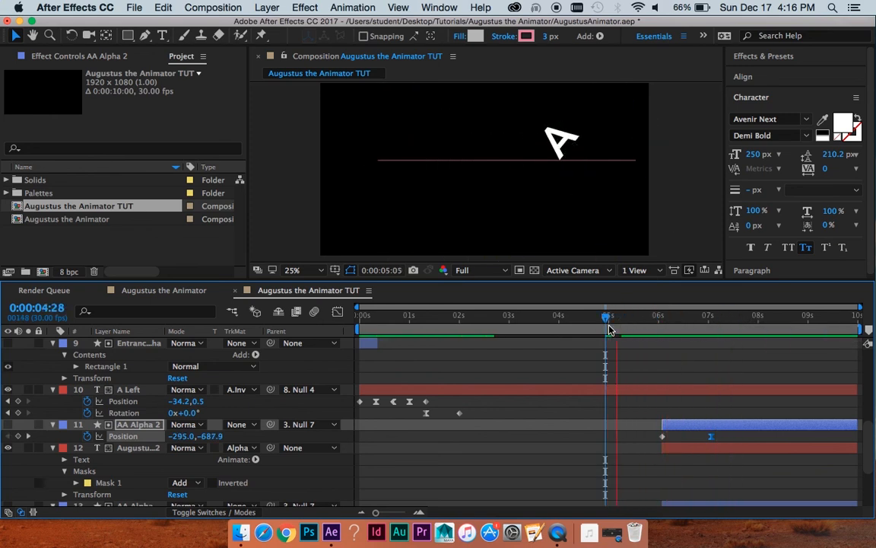
key("space")
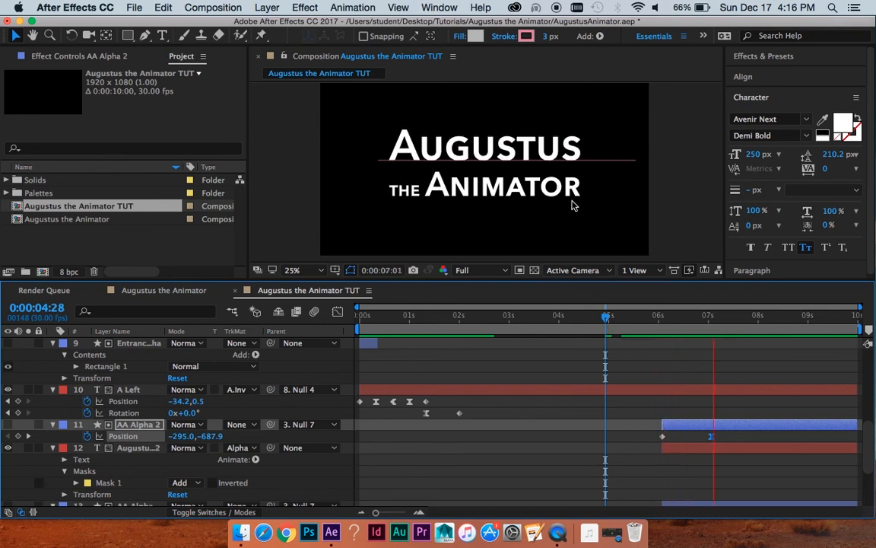
key("space")
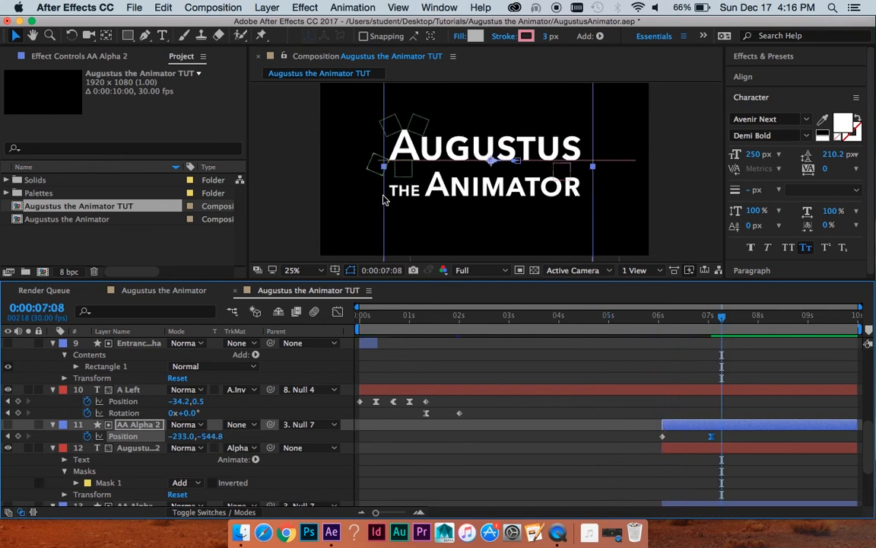
key("comma")
left_click(731, 367)
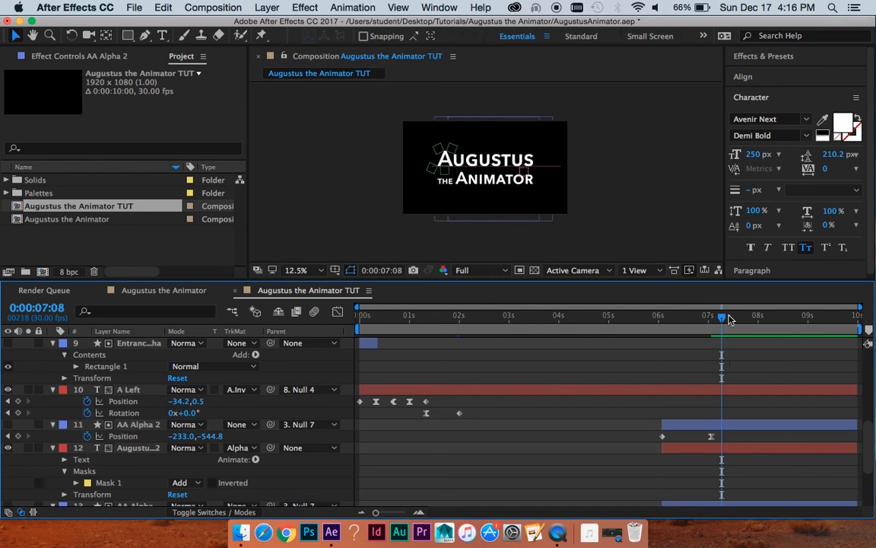
left_click_drag(725, 319, 680, 328)
key("space")
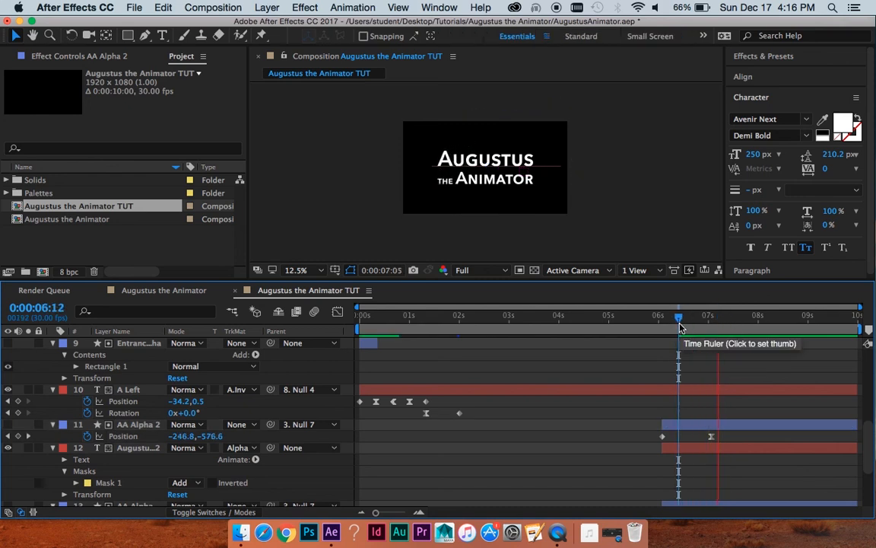
key("space")
left_click(626, 324)
key("space")
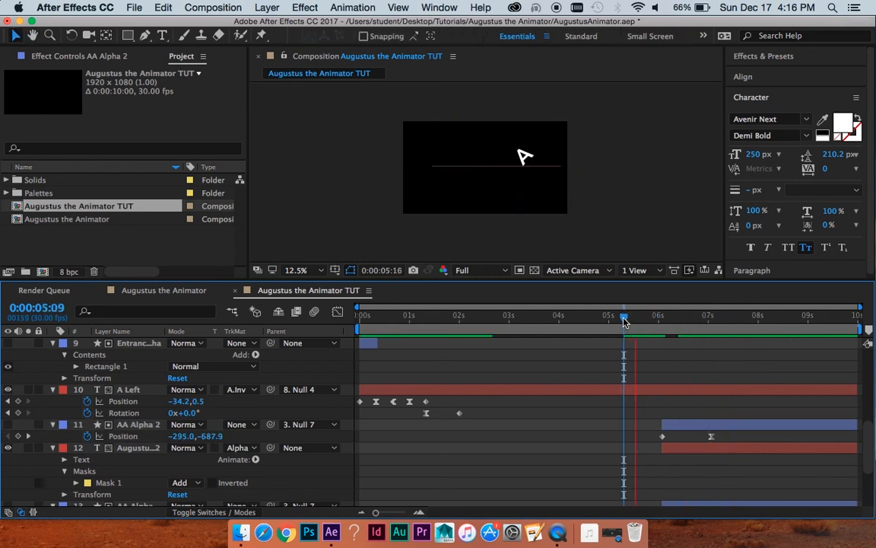
key("space")
At 0:00:00:00, move the Entrance Alpha rectangle over the A's left leg below the ground line, and save the project
scroll(452, 161, "up", 1)
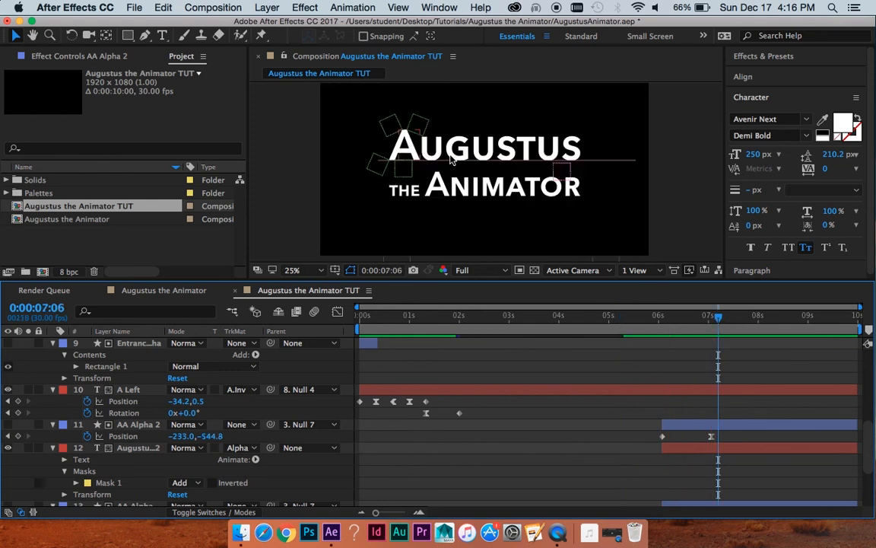
left_click_drag(455, 161, 544, 166)
left_click(562, 366)
key("Home")
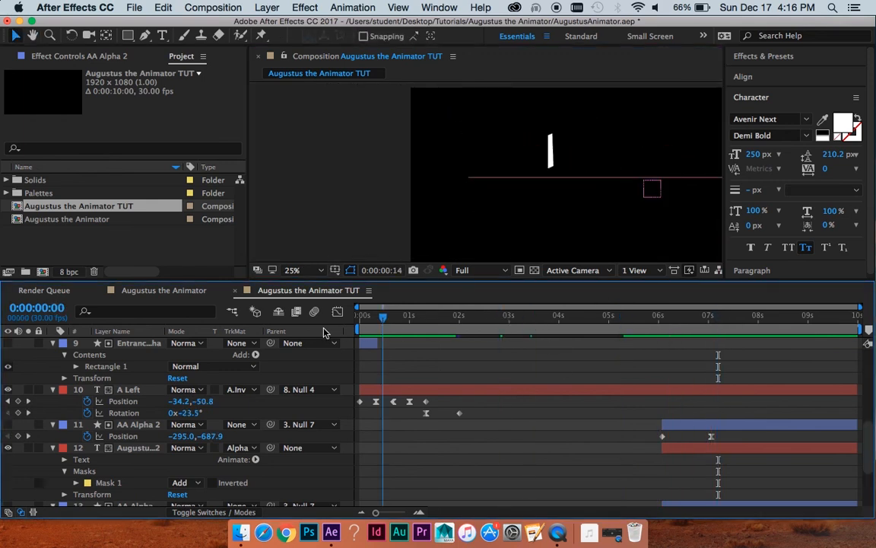
left_click(365, 344)
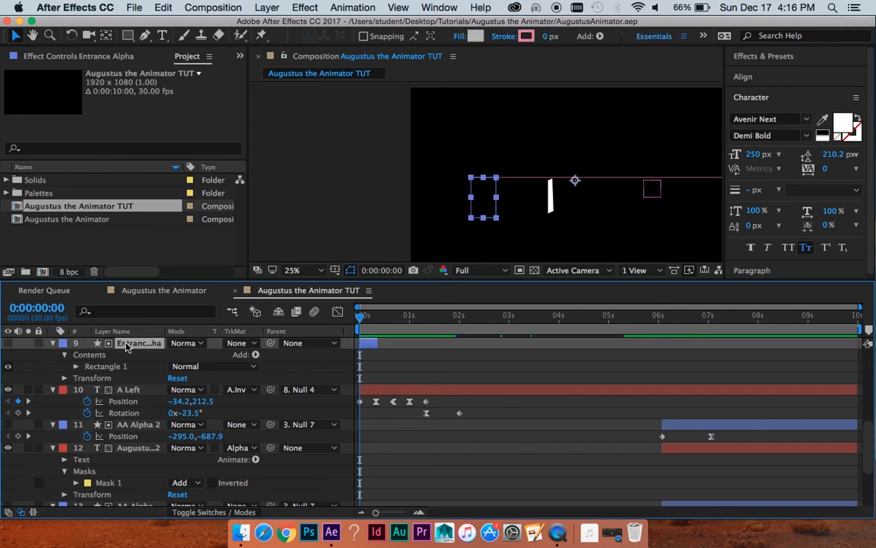
left_click_drag(127, 346, 134, 388)
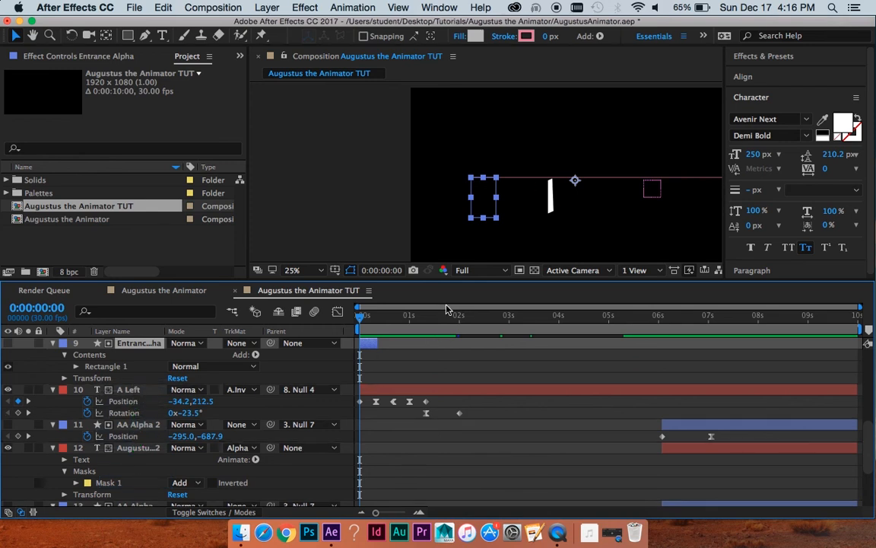
scroll(560, 203, "up", 1)
left_click_drag(570, 199, 525, 152)
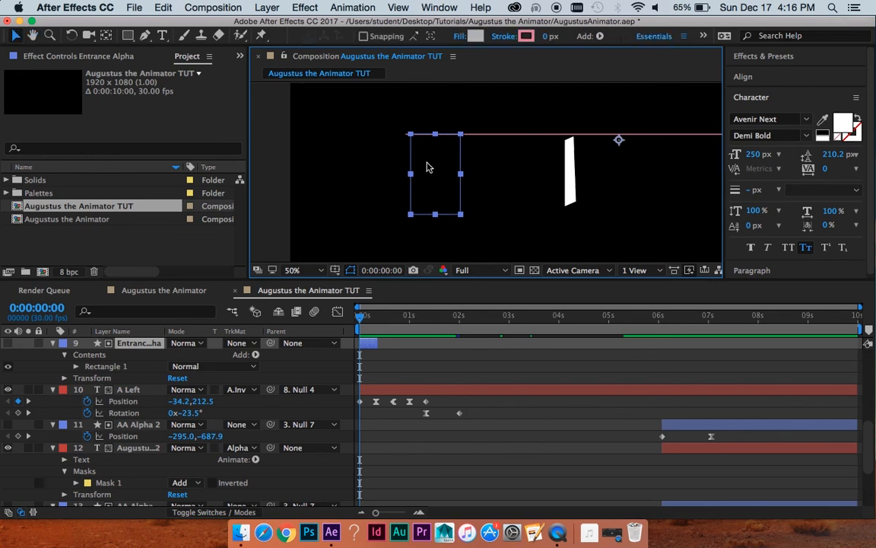
left_click_drag(438, 174, 565, 179)
scroll(570, 174, "down", 1)
left_click(432, 343)
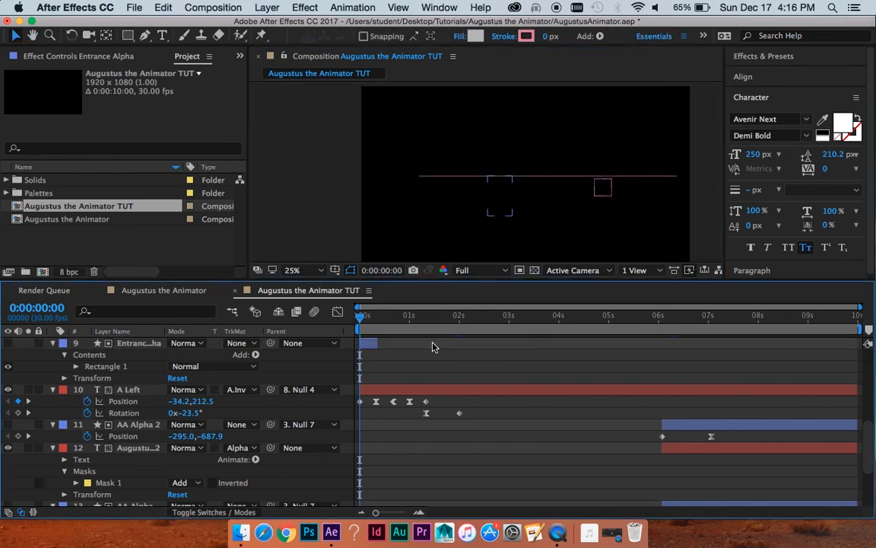
key("super+s")
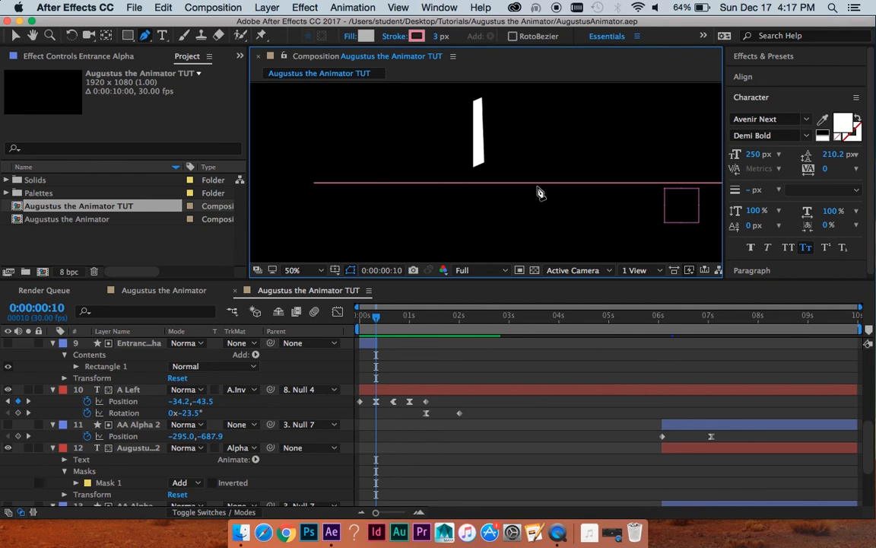
At 0:00:00:10, draw a short horizontal Pen line on the ground guide just below the A's left leg
scroll(538, 191, "up", 2)
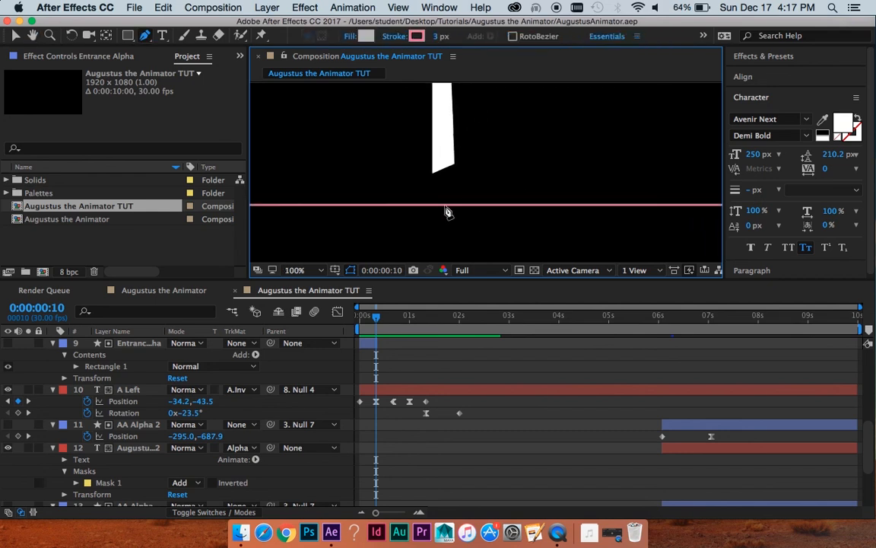
left_click(445, 204)
left_click(510, 204)
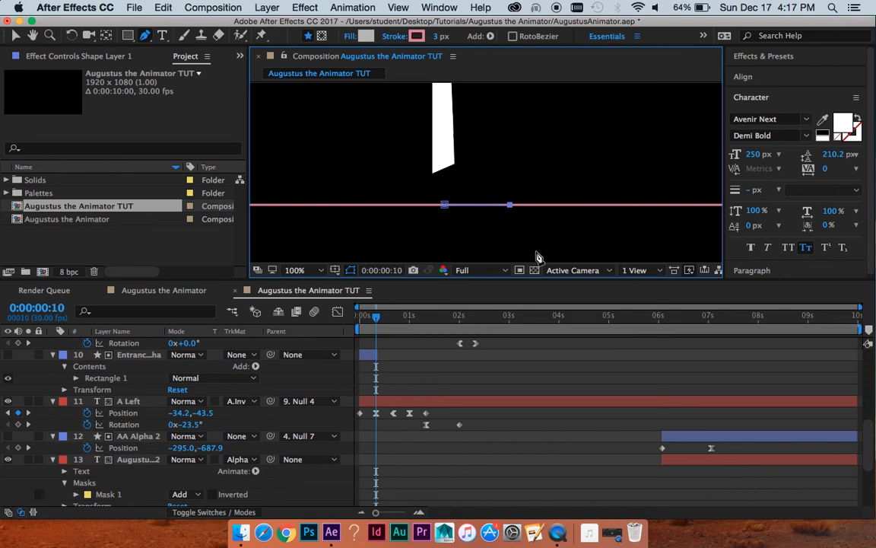
key("v")
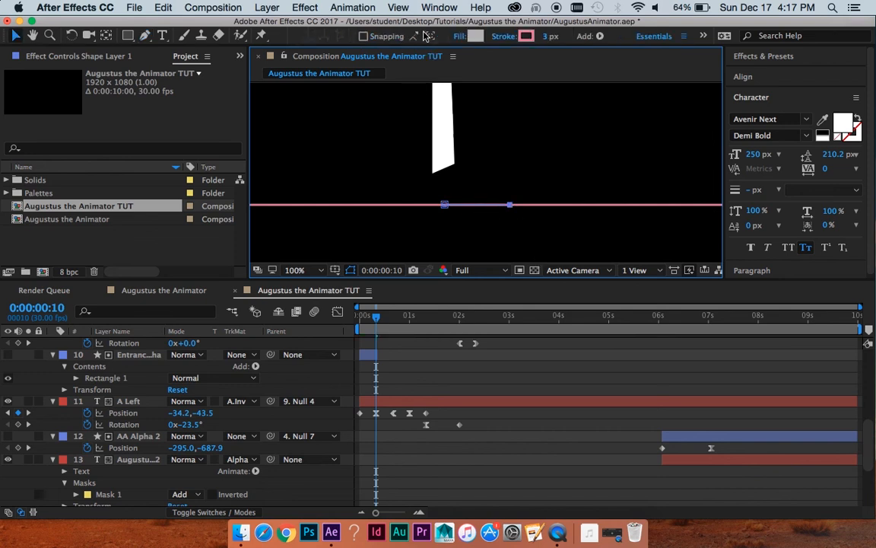
Set the short line's stroke to white (FFFFFF) with a width of 6 px
left_click(525, 36)
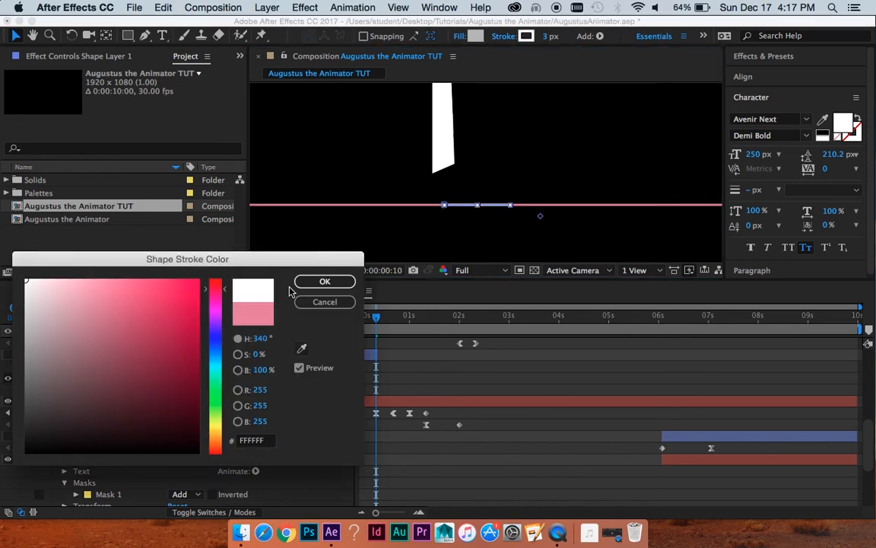
left_click(325, 282)
left_click_drag(551, 38, 598, 189)
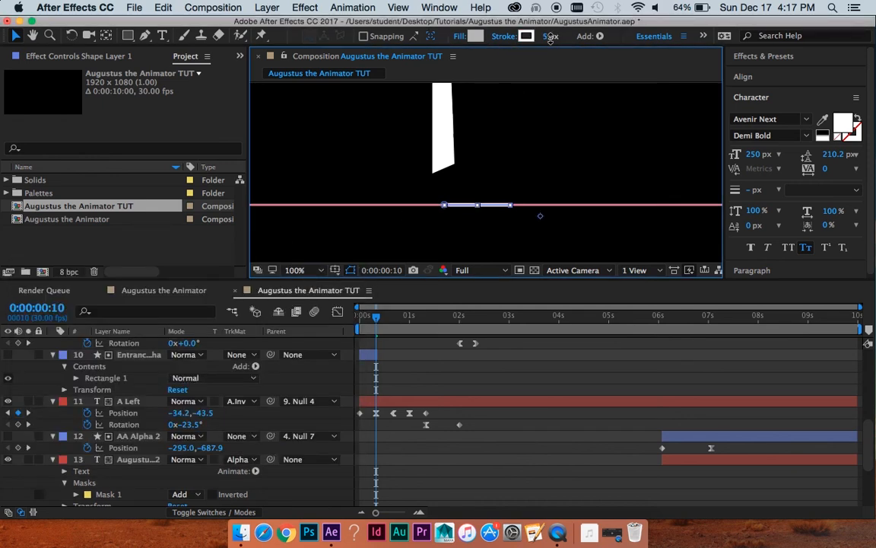
left_click(528, 352)
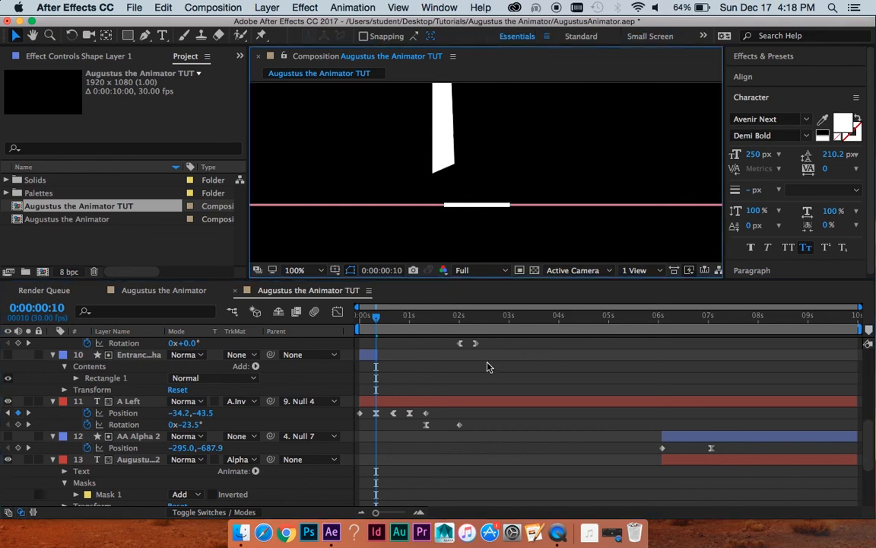
Rename the short line's layer, Shape Layer 1, as Accent 1
scroll(445, 334, "up", 10)
left_click(524, 344)
key("comma")
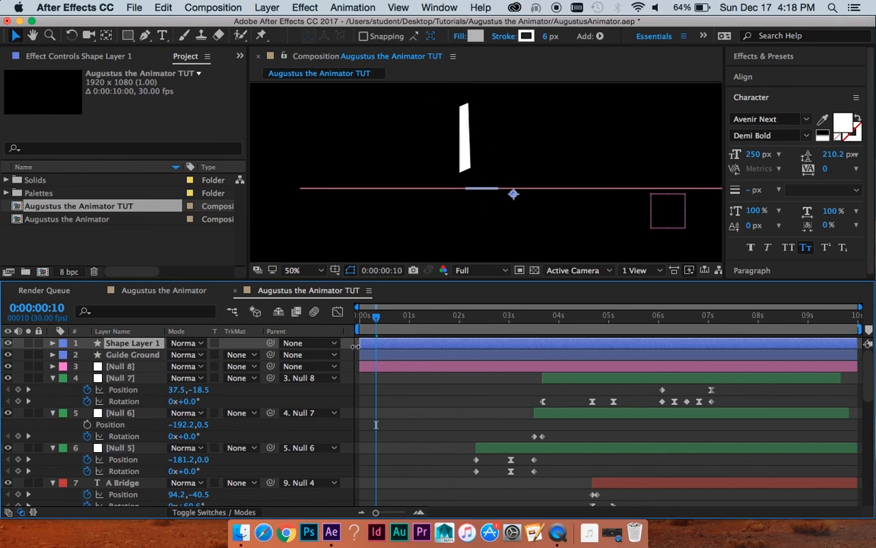
key("Return")
type("Accent")
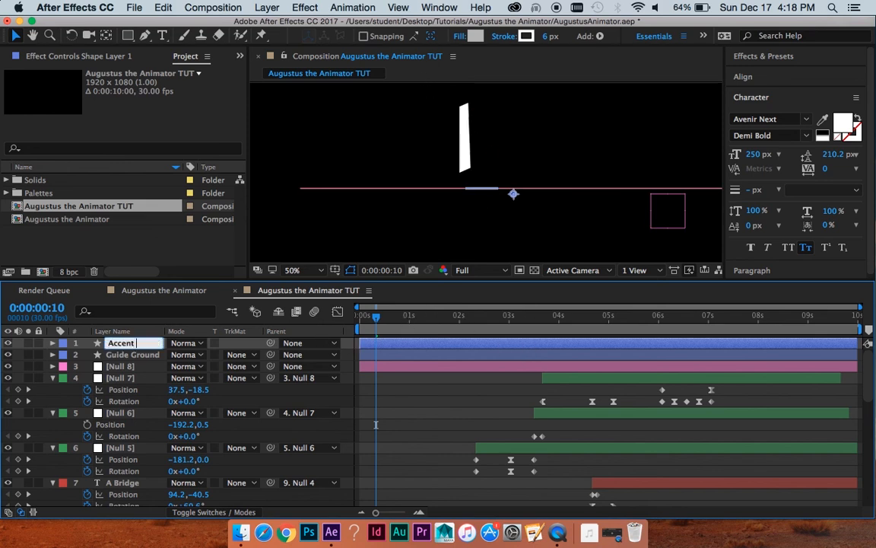
key("Return")
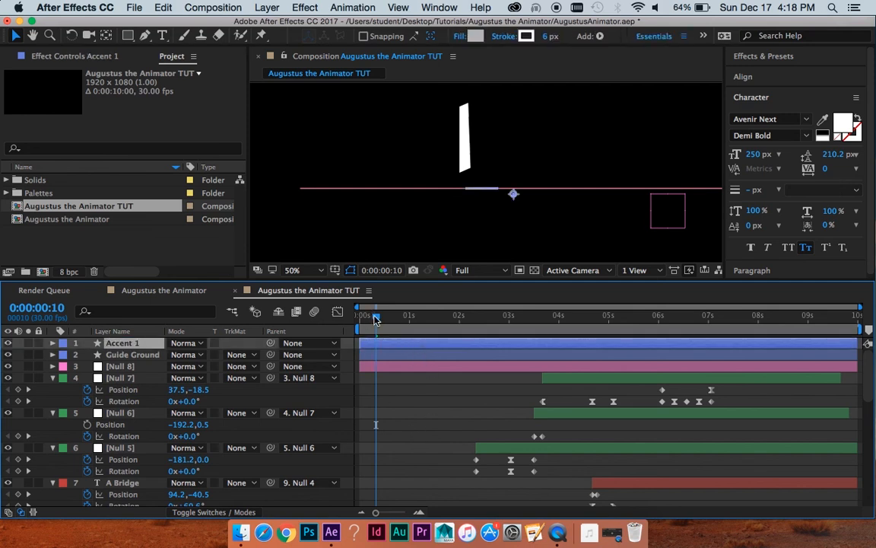
At 0:00:00:00, add Trim Paths to the contents of the Accent 1 layer
left_click_drag(375, 318, 297, 323)
left_click(53, 343)
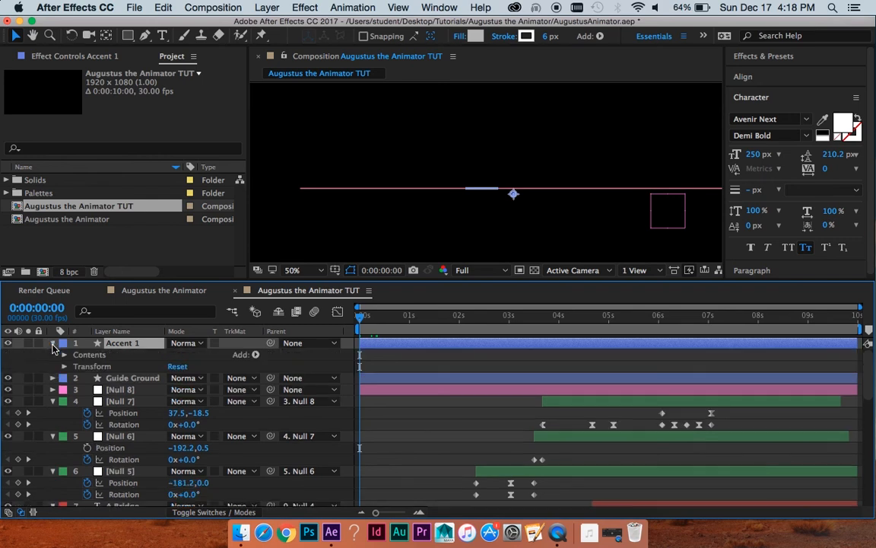
left_click(255, 356)
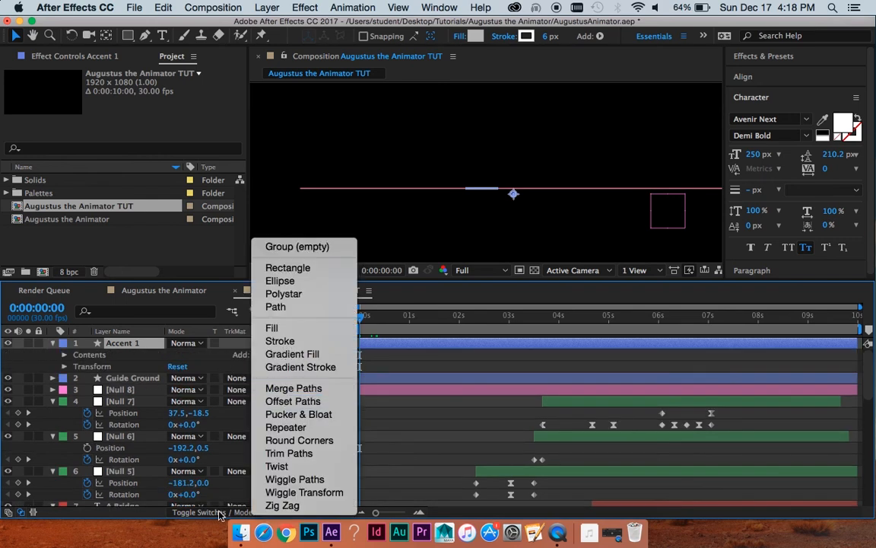
left_click(319, 454)
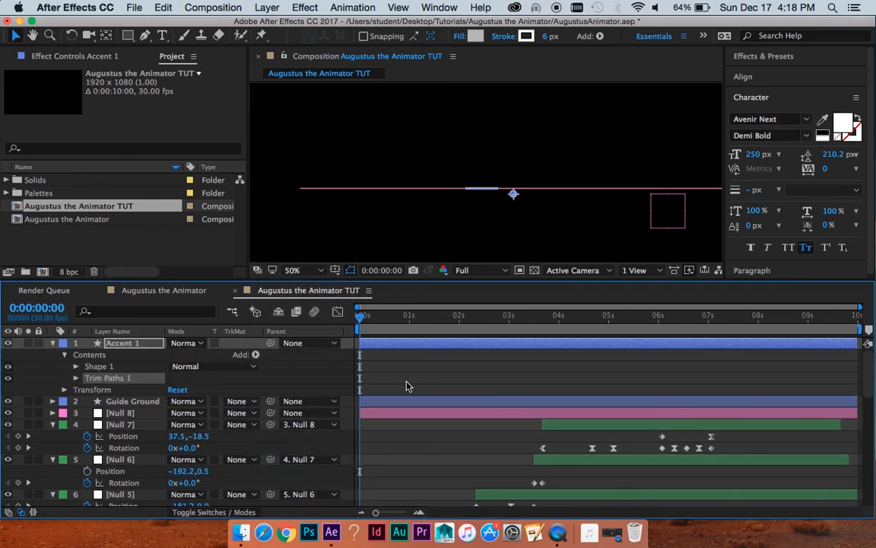
Enable keyframing for Start and End in Accent 1's Trim Paths at 0:00:00:00
scroll(407, 387, "up", 1)
left_click_drag(478, 162, 470, 198)
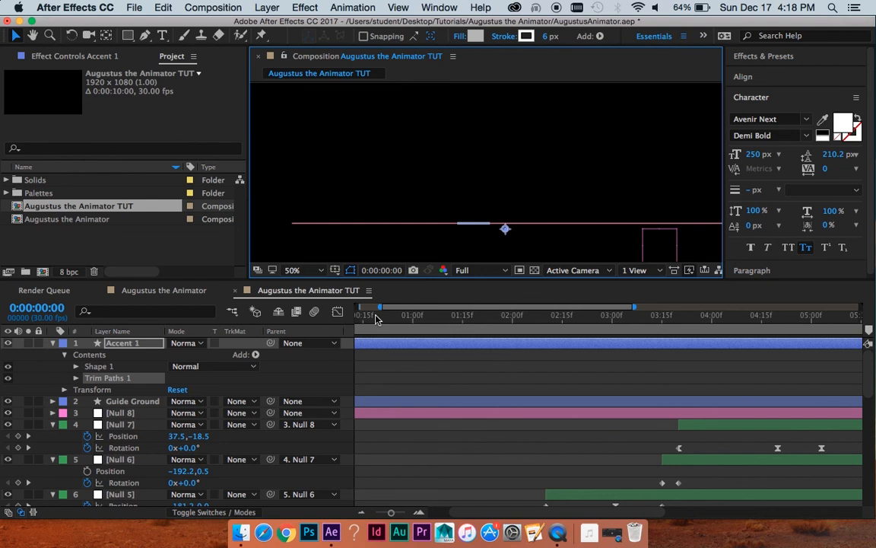
left_click(75, 378)
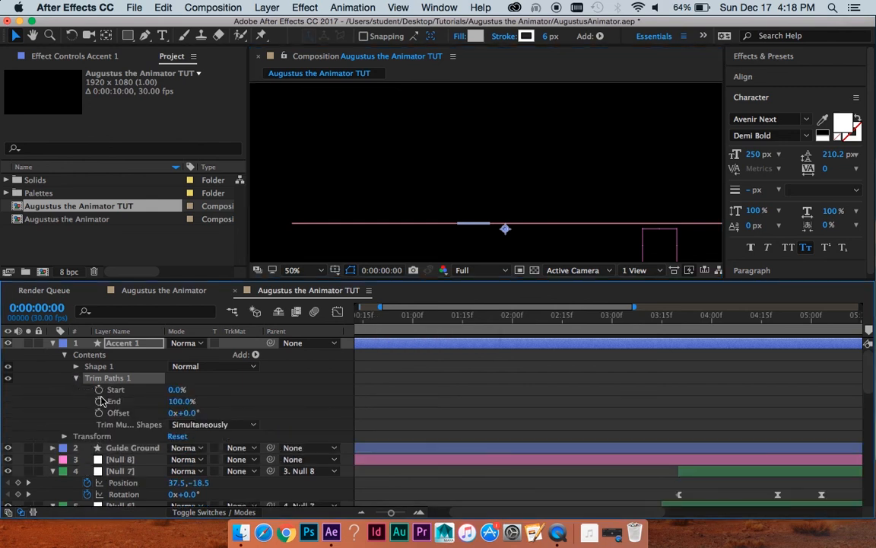
left_click_drag(99, 390, 100, 402)
key("space")
left_click_drag(394, 380, 709, 378)
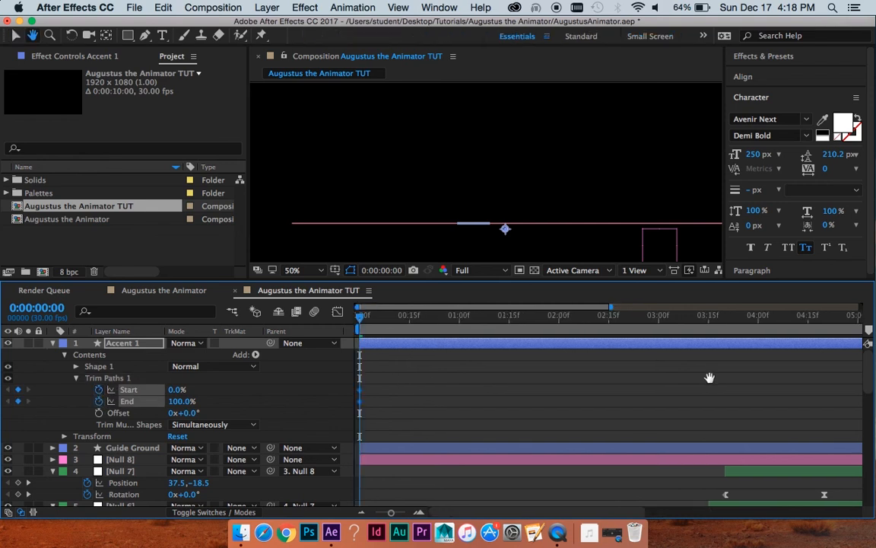
Add keyframes for the Trim Paths Start and End at 0:00:00:10
key("shift+Page_Down")
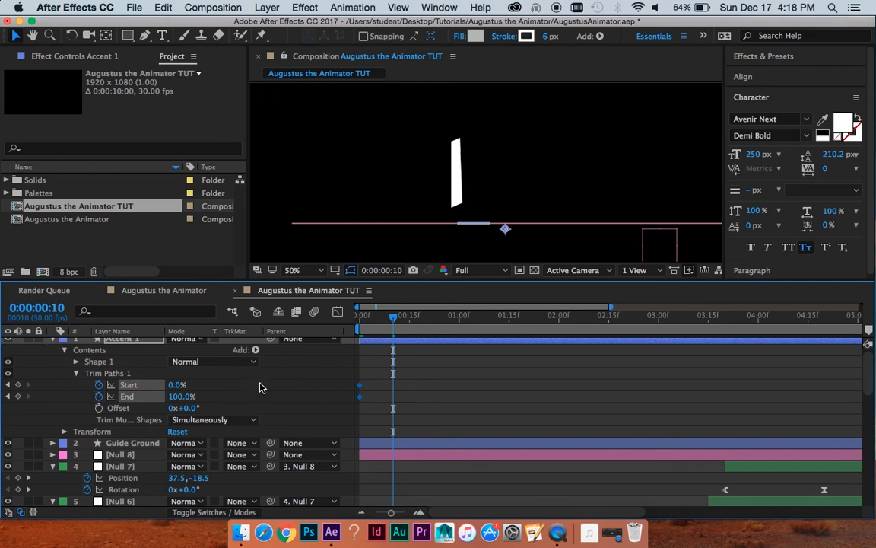
left_click(331, 389)
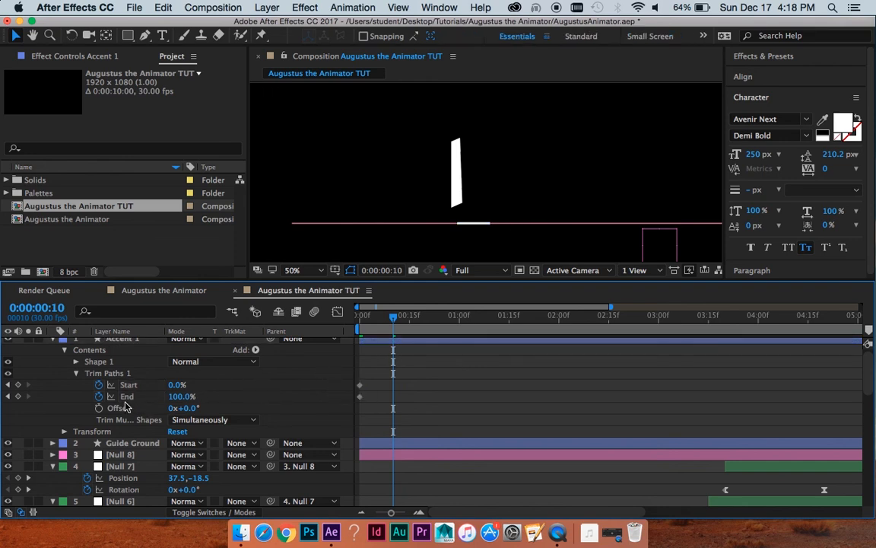
left_click(19, 396)
left_click(19, 385)
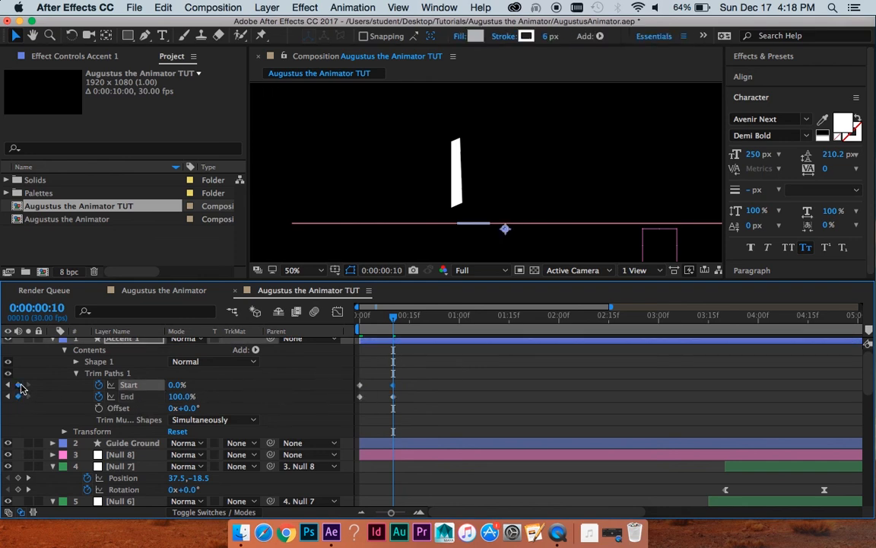
left_click_drag(421, 375, 390, 371)
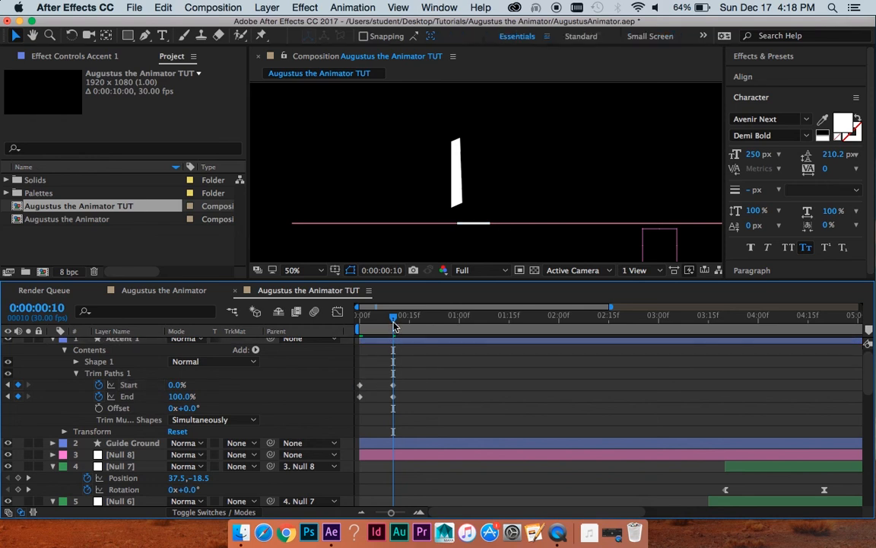
Set the Trim Paths Start to 100% at 0:00:00:10 and the End to 0% at 0:00:00:00
left_click(128, 385)
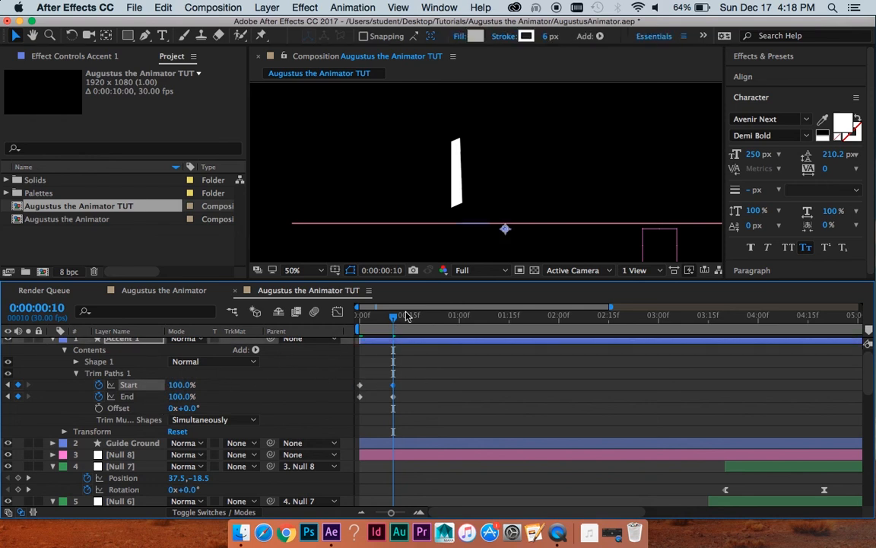
key("Home")
left_click_drag(179, 398, 114, 399)
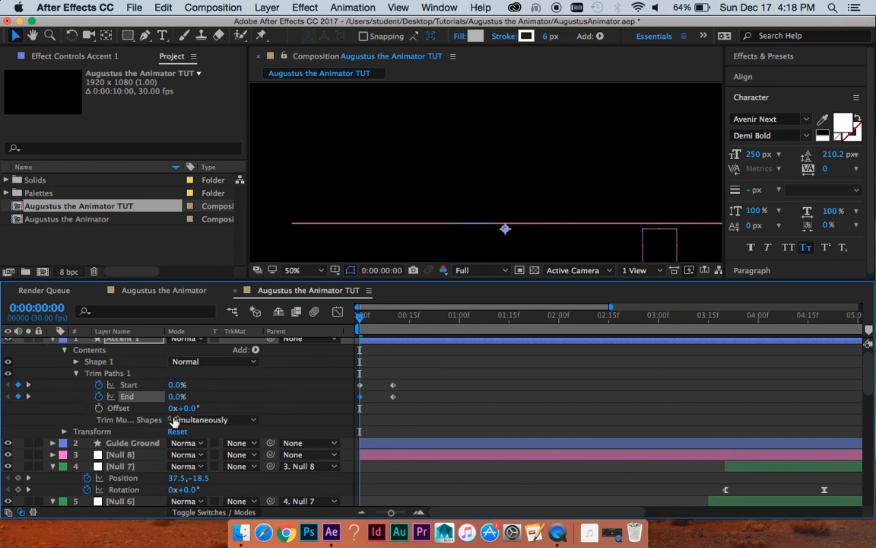
left_click(392, 318)
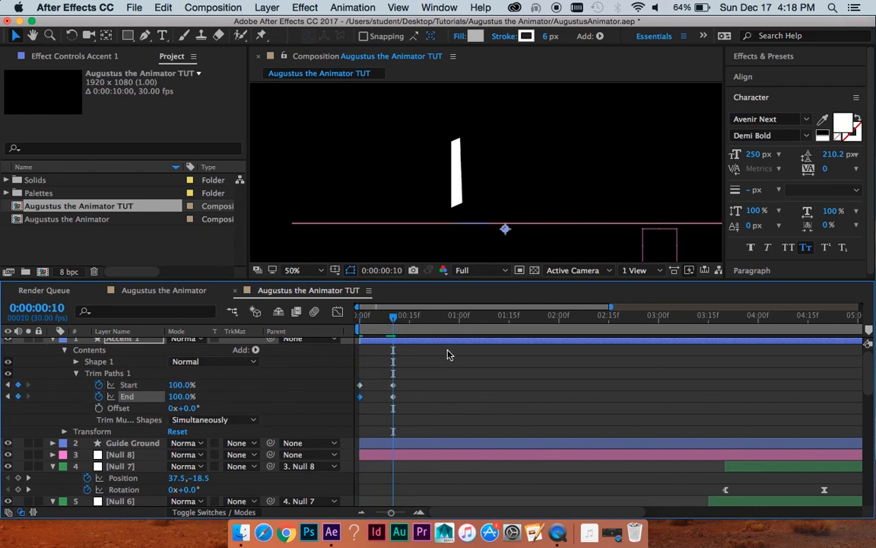
Shift both Trim Paths Start keyframes three frames later so they trail the End keyframes
left_click_drag(446, 352, 339, 393)
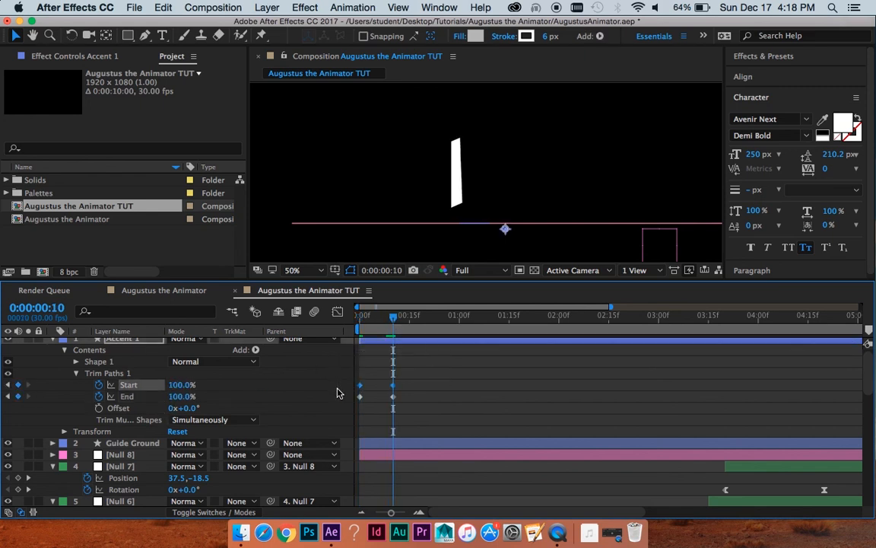
key("alt+Right")
key("alt+Right")
Smooth the final Start and End keyframes in the speed graph with longer incoming handles, and preview the accent
left_click_drag(453, 378, 389, 413)
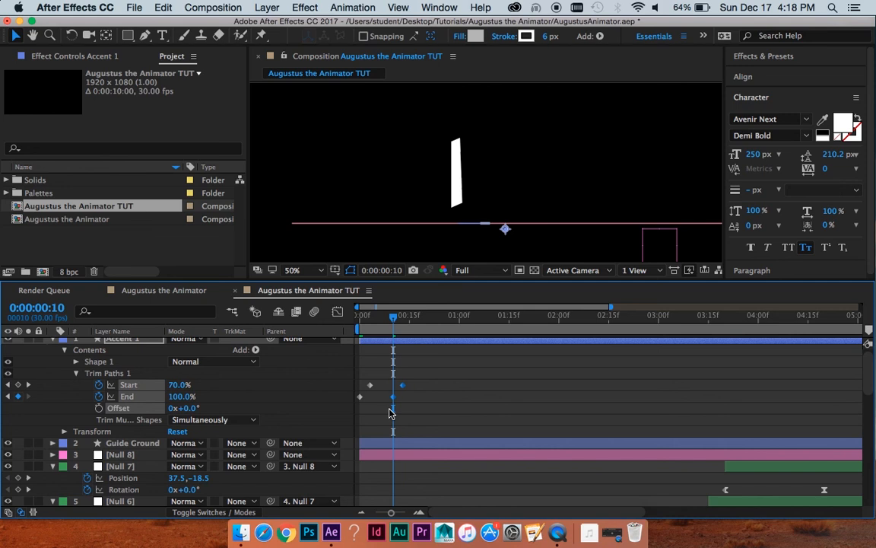
left_click(337, 312)
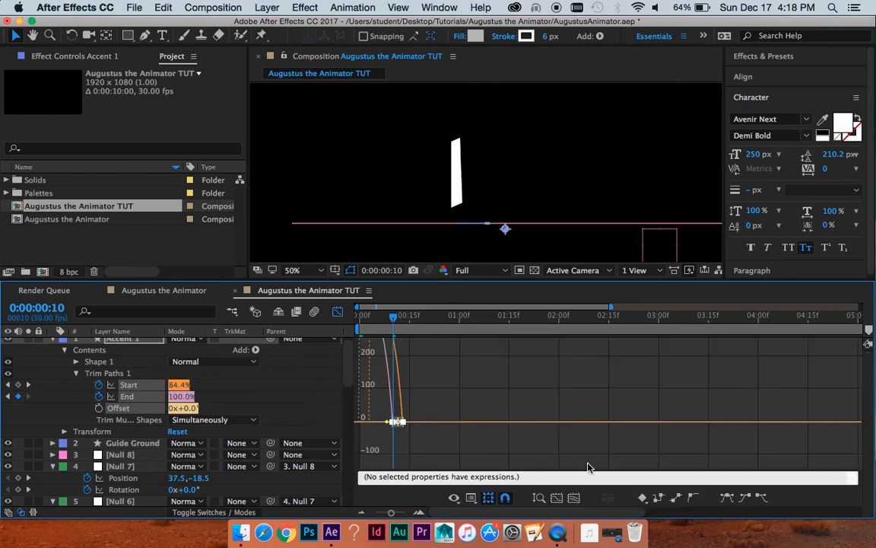
left_click(576, 498)
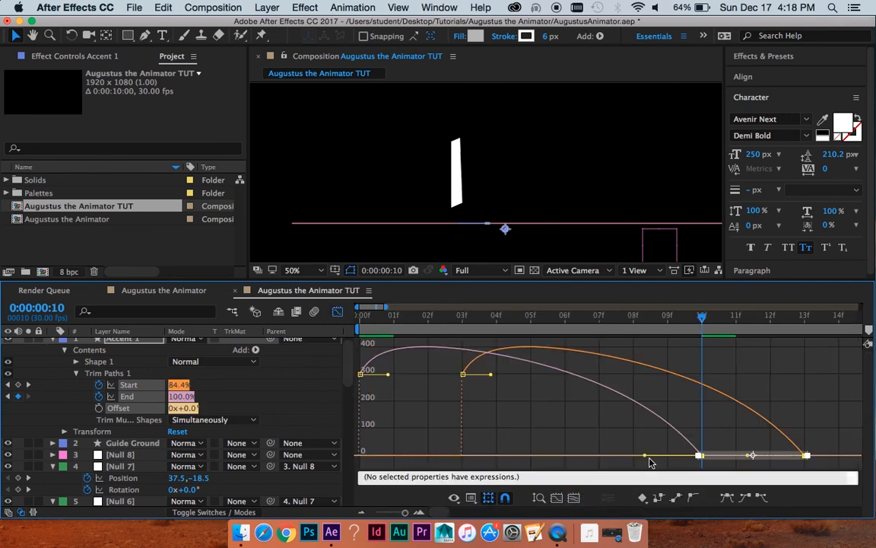
left_click_drag(644, 455, 587, 456)
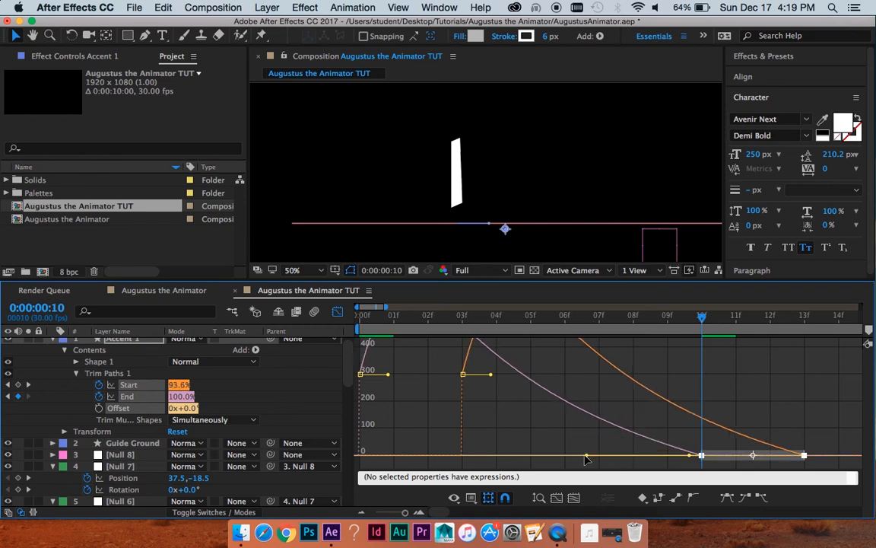
left_click(338, 313)
key("minus")
key("minus")
key("minus")
left_click_drag(405, 318, 316, 327)
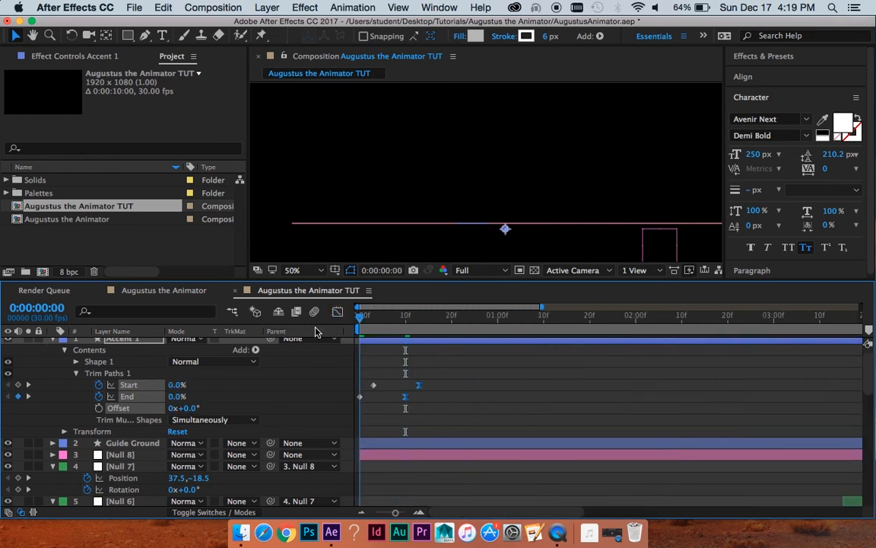
key("space")
key("space")
left_click_drag(417, 316, 378, 328)
Move the last Start and End keyframes four frames later, with End finishing at 0:00:00:14
left_click_drag(444, 369, 407, 396)
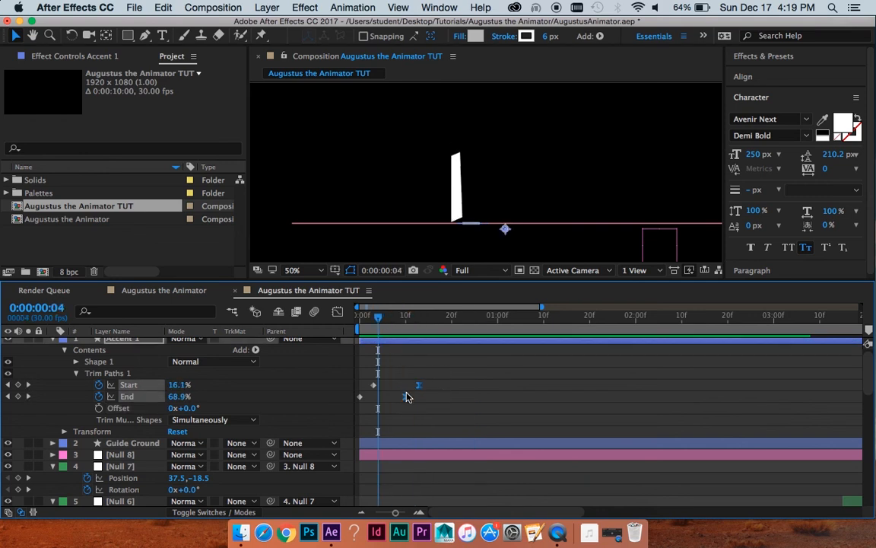
mouse_move(408, 396)
key("alt+Right")
key("alt+Right")
key("alt+Right")
Shift both Start keyframes one more frame later, to 0:00:00:04 and 0:00:00:18, and play back the accent
left_click_drag(496, 368, 366, 388)
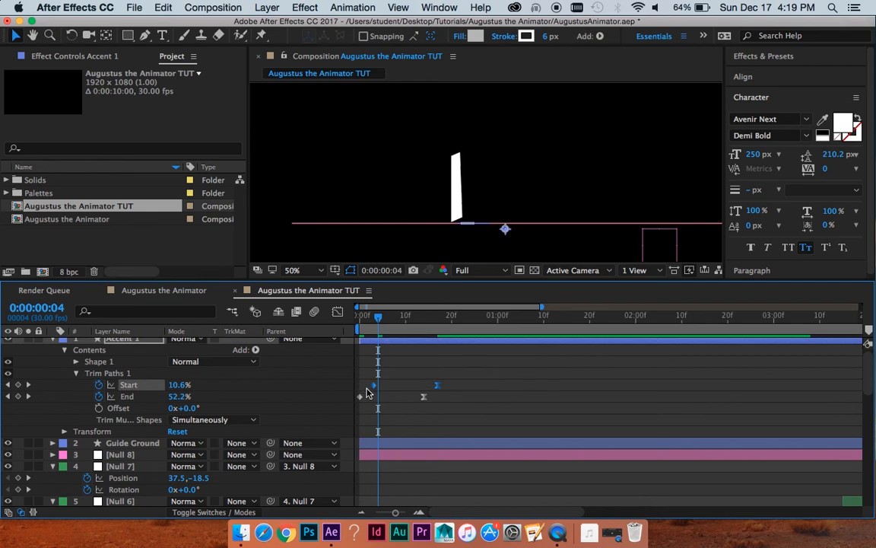
key("alt+Right")
key("Home")
key("space")
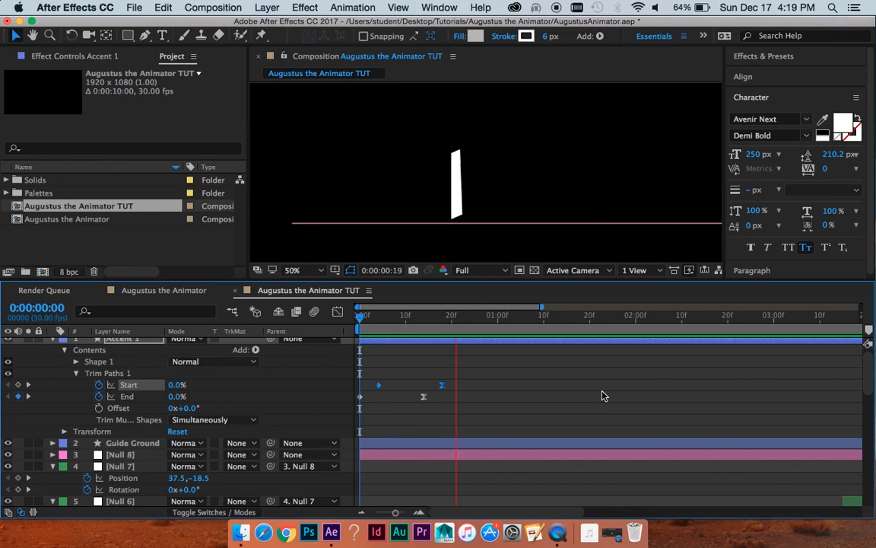
key("space")
Duplicate the Accent 1 layer
left_click(415, 362)
scroll(415, 361, "up", 1)
left_click(414, 348)
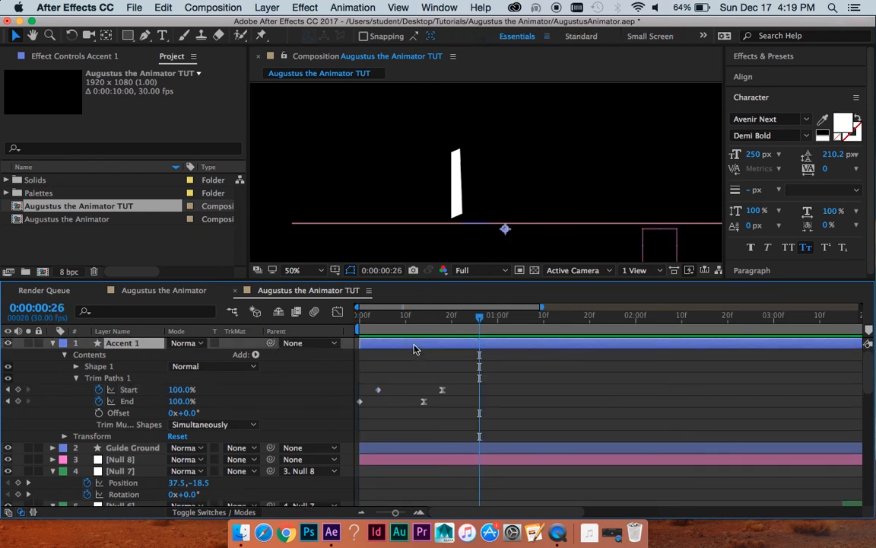
key("super+d")
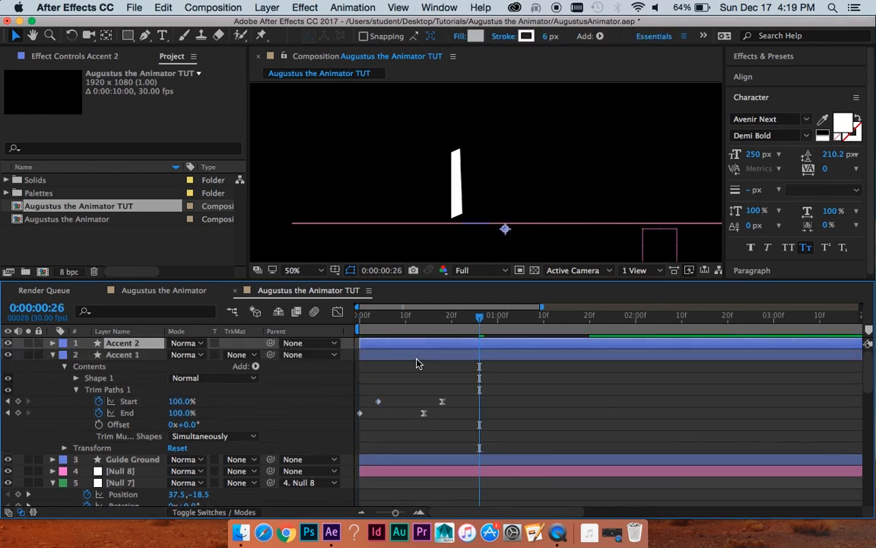
Mirror Accent 2 horizontally by setting its Scale to -100%, 100%
key("period")
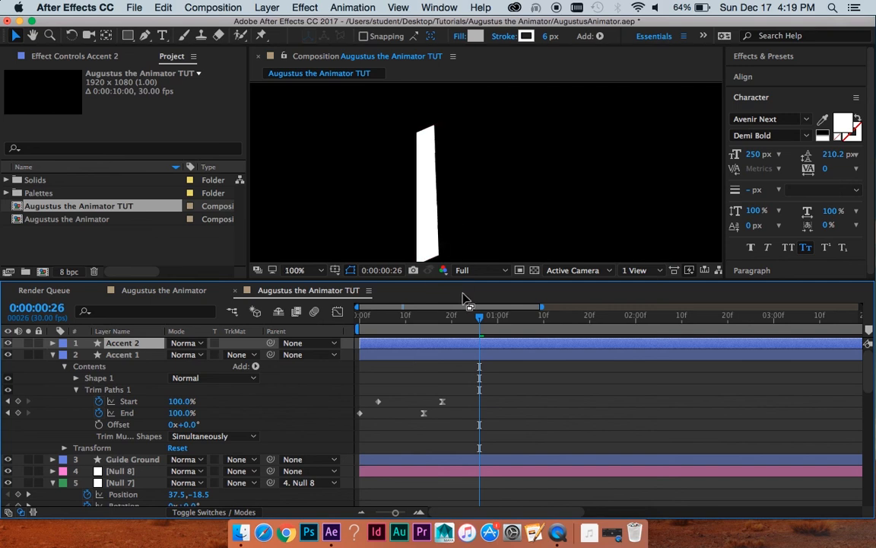
left_click_drag(452, 322, 353, 291)
left_click_drag(510, 225, 527, 120)
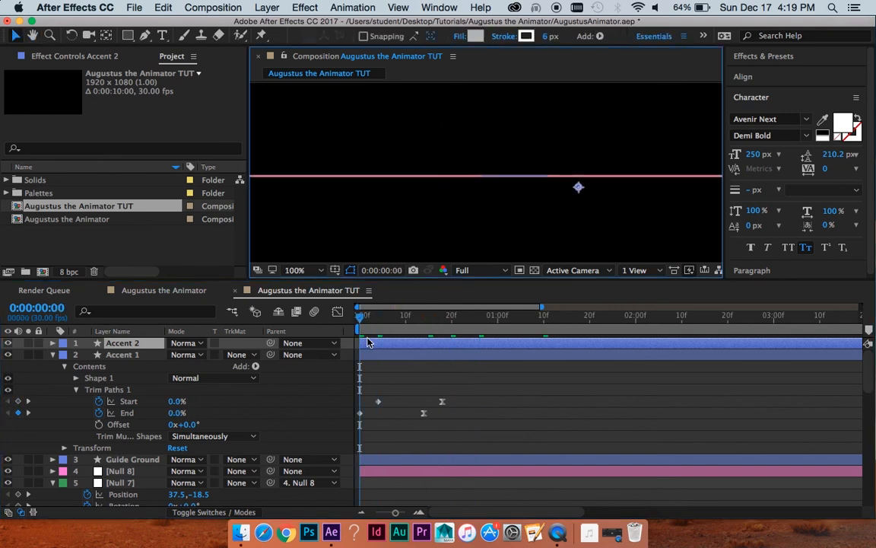
left_click_drag(370, 321, 392, 320)
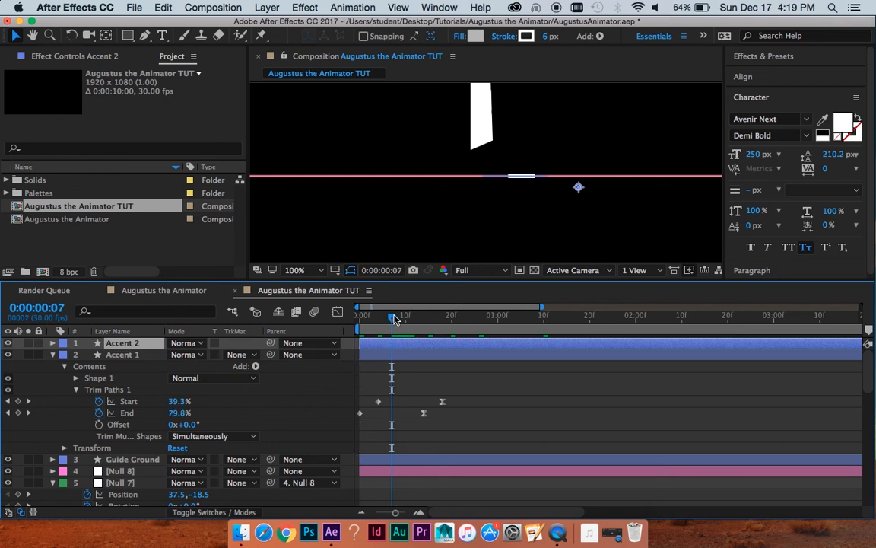
key("s")
left_click(184, 355)
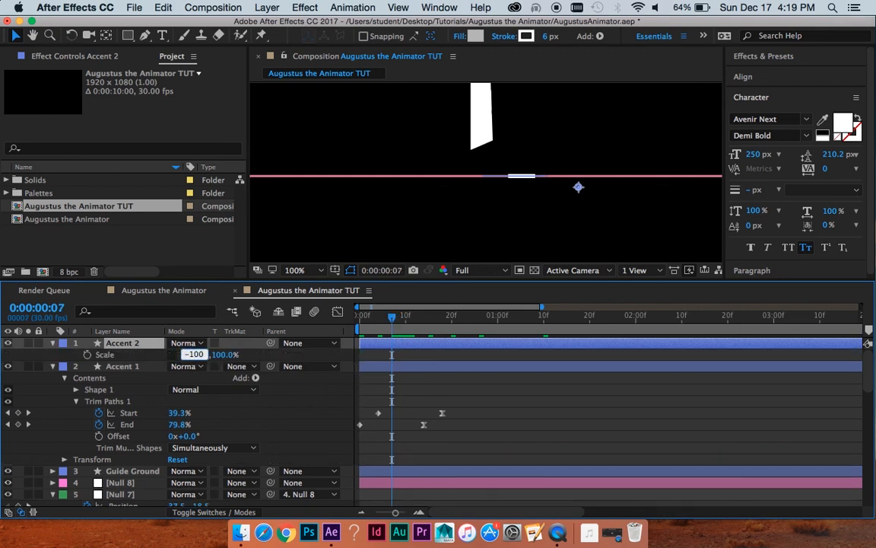
type("-")
key("Return")
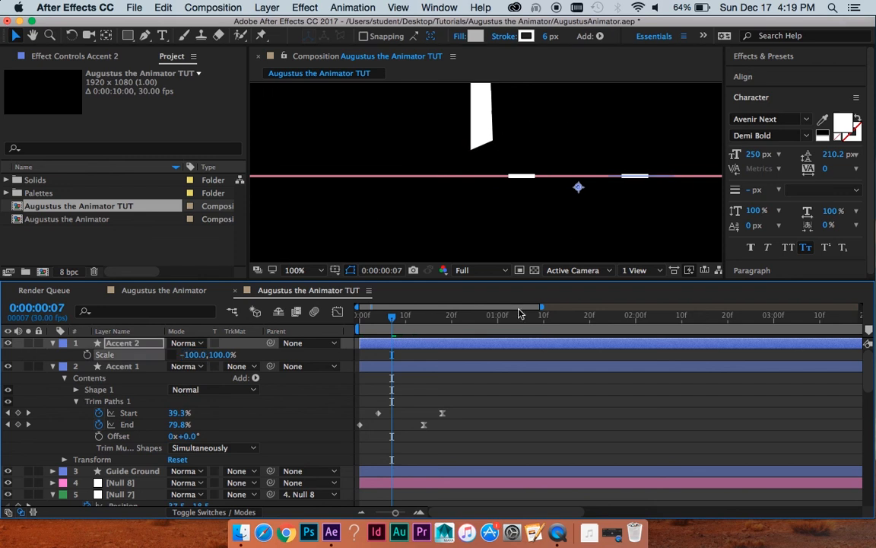
Move the mirrored Accent 2 along the ground to the opposite side of the A's left leg, and preview both accents
left_click_drag(407, 319, 452, 325)
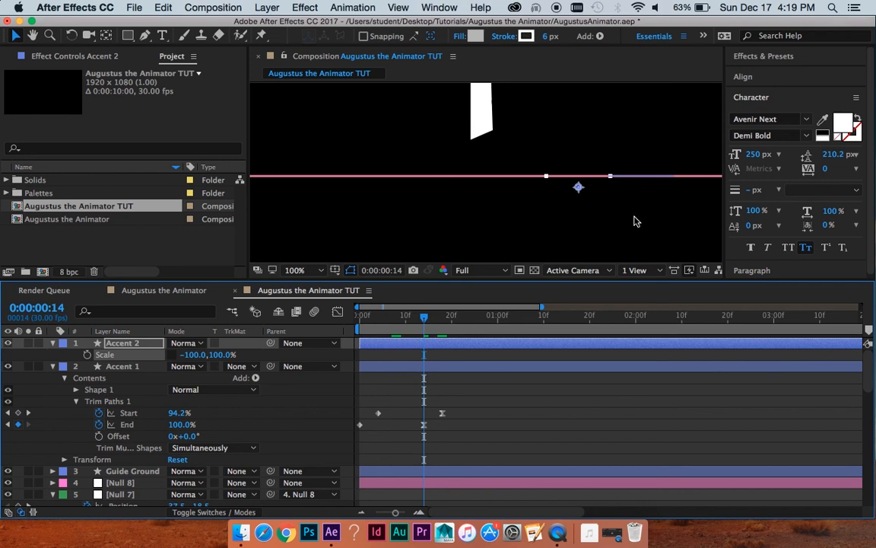
left_click_drag(578, 189, 384, 207)
key("space")
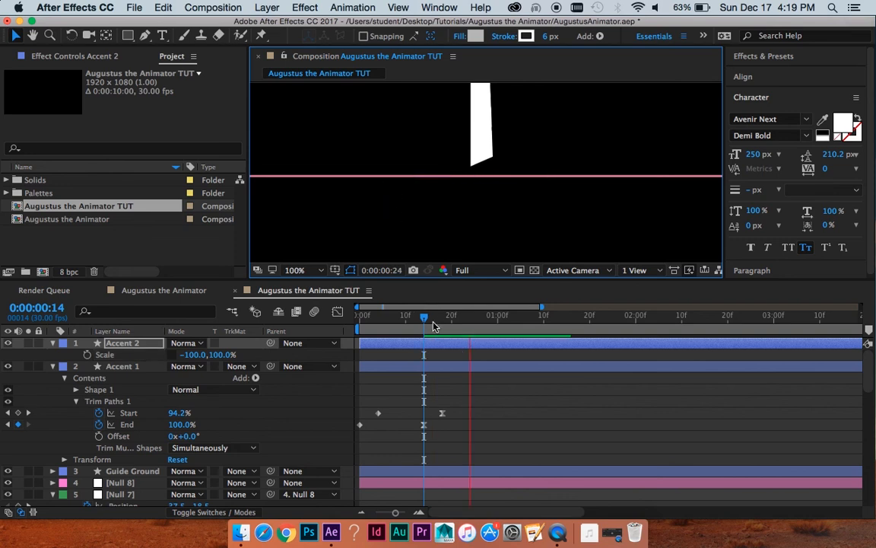
key("space")
left_click(360, 318)
key("space")
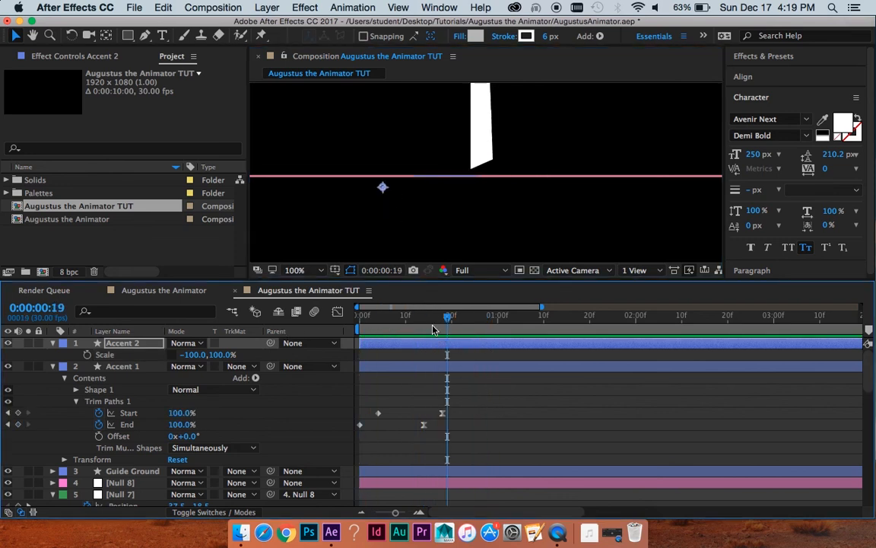
left_click_drag(382, 319, 369, 321)
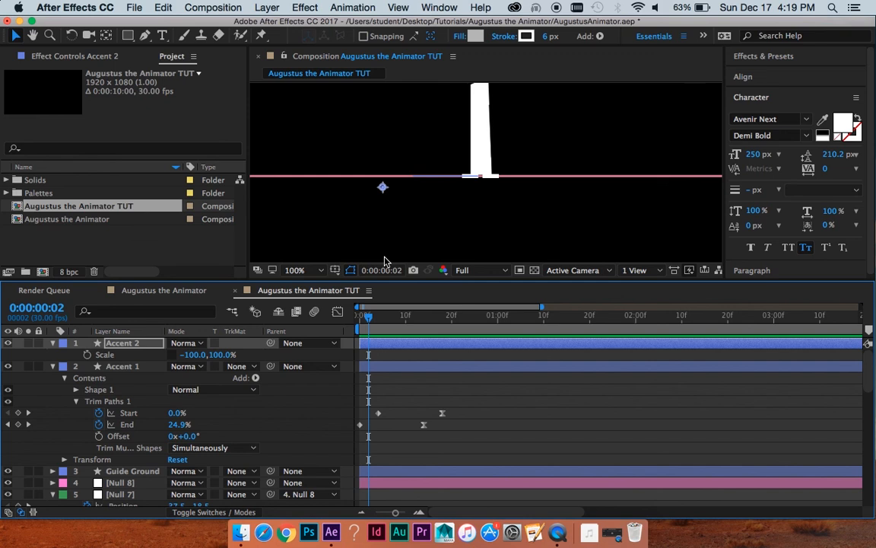
left_click(385, 189)
key("comma")
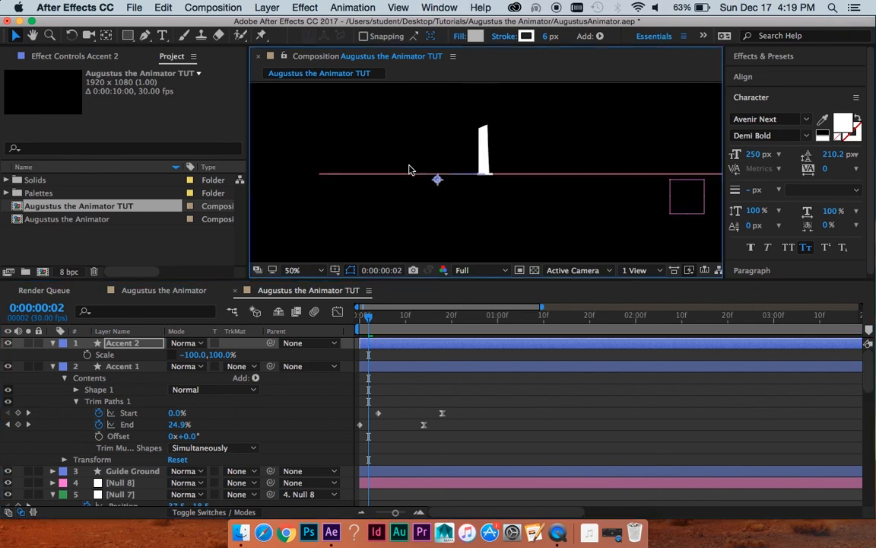
key("space")
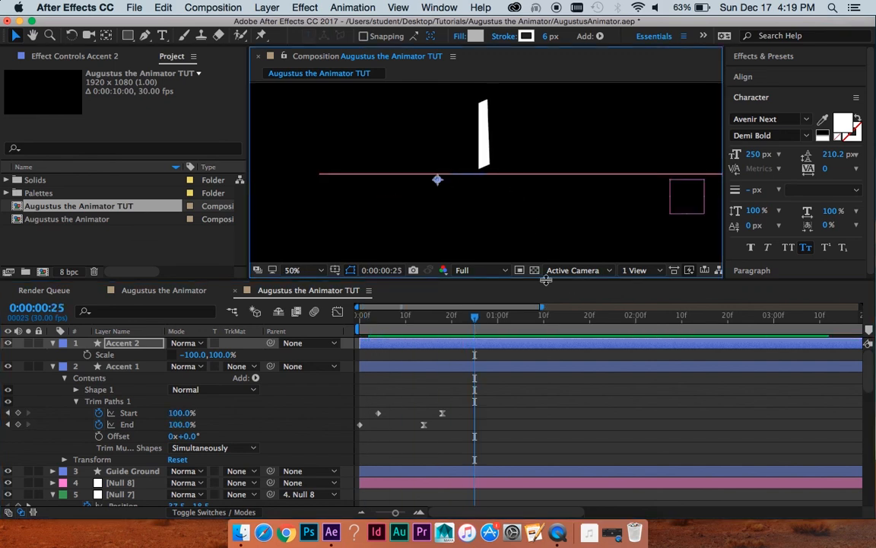
Play back the mirrored accents together with the A's left leg from the first frame
left_click_drag(436, 323, 359, 320)
key("space")
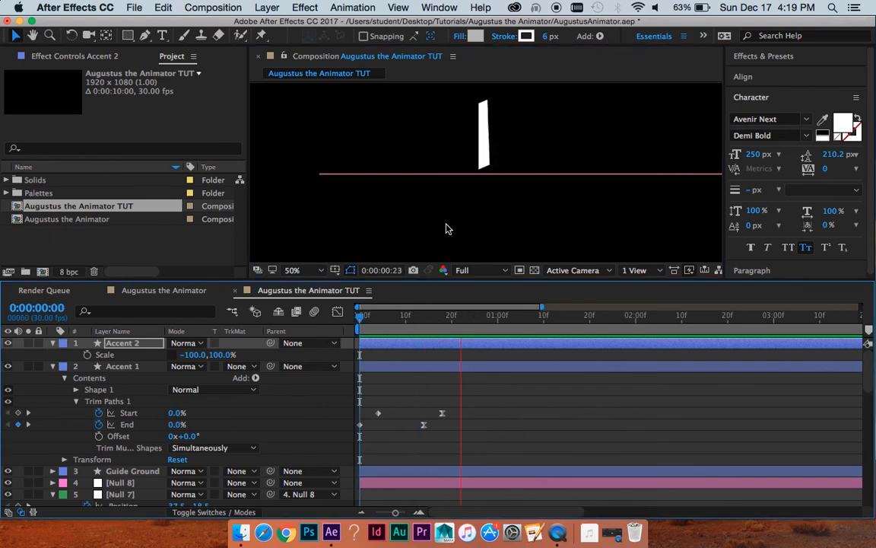
key("space")
Reshape the A Left layer's Position speed graph between 0:00:00:10 and 0:00:00:20 for a slower peak and a faster fall
left_click(487, 143)
scroll(422, 380, "down", 10)
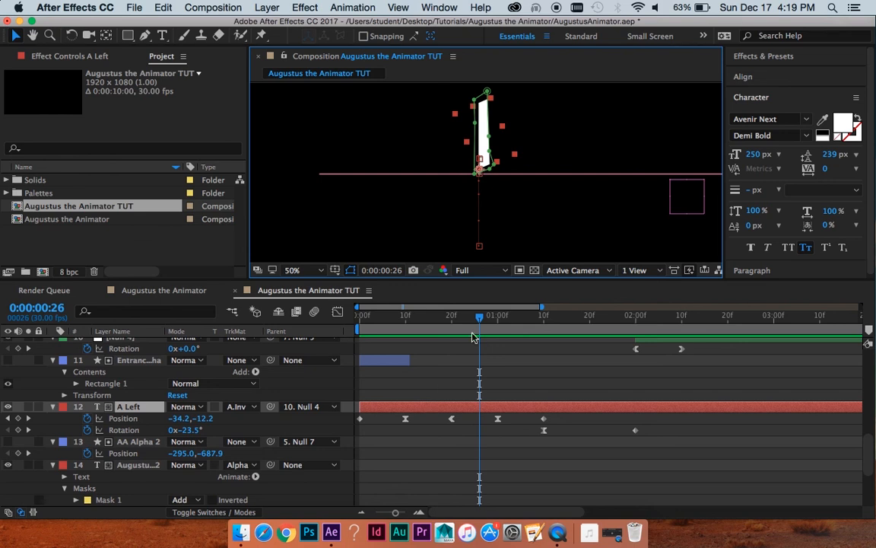
left_click_drag(474, 315, 448, 330)
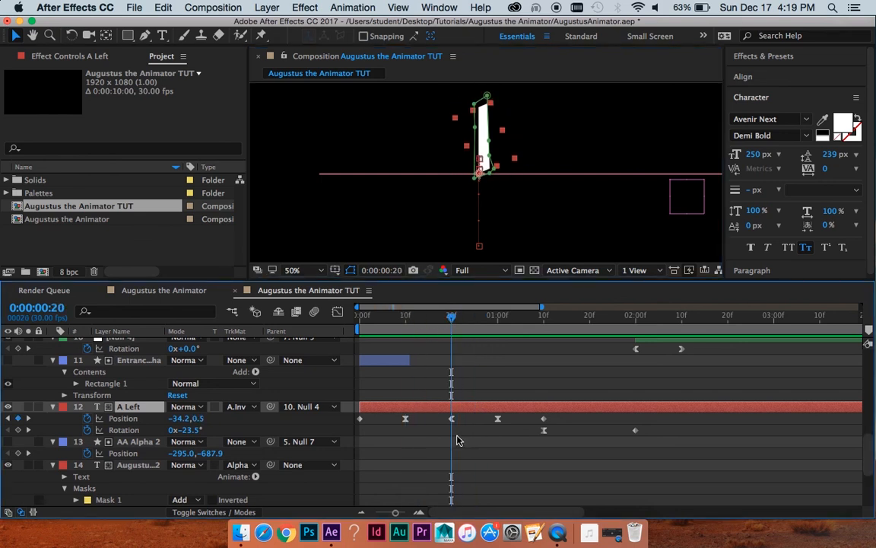
left_click(452, 419)
left_click(337, 312)
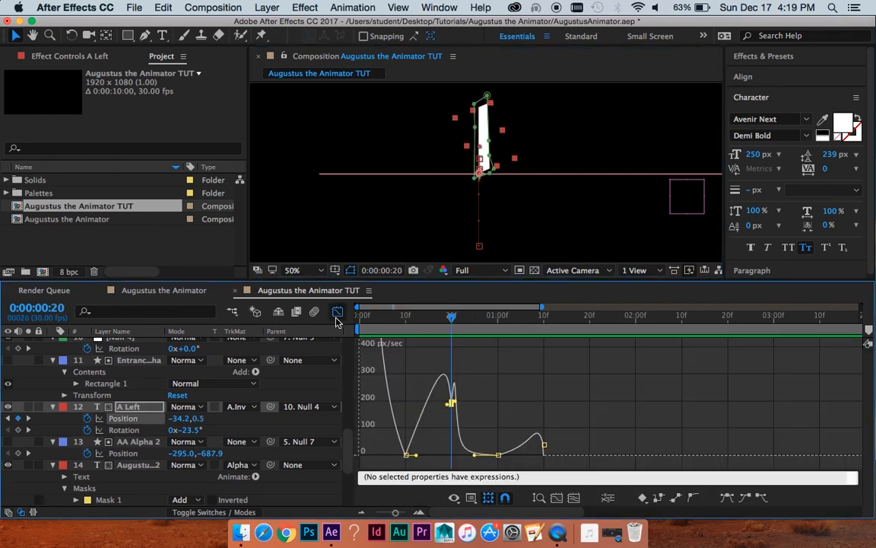
scroll(488, 404, "up", 1)
left_click_drag(518, 401, 640, 398)
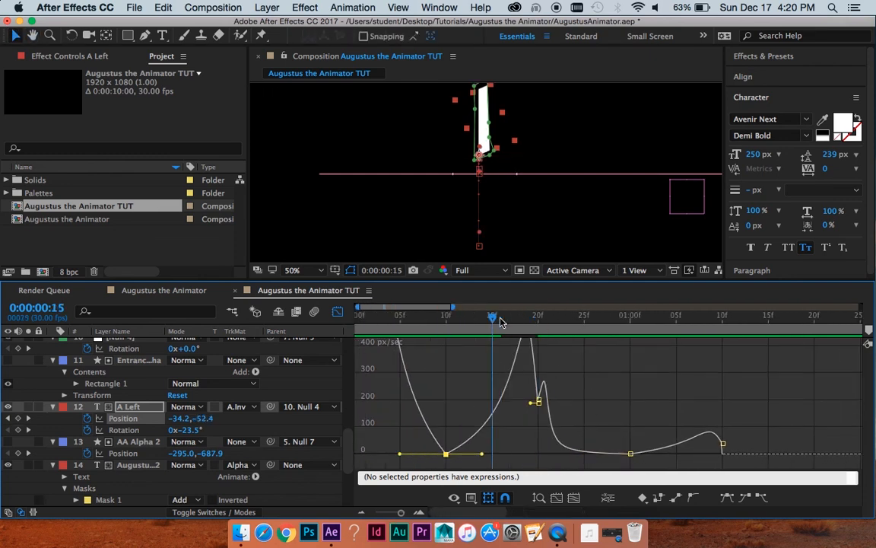
left_click_drag(500, 319, 475, 339)
left_click(338, 311)
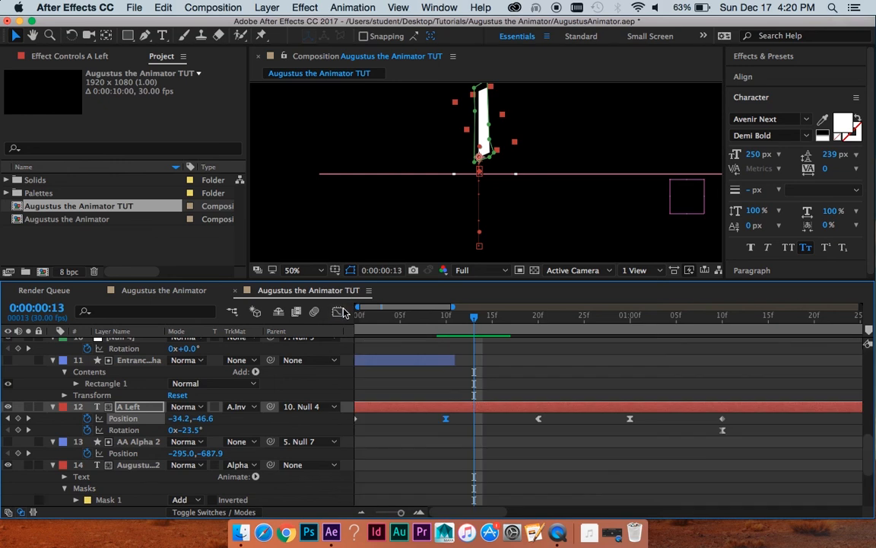
Set the spatial interpolation of A Left's Position keyframe at 0:00:00:10 to Linear
left_click_drag(473, 438, 442, 416)
right_click(445, 419)
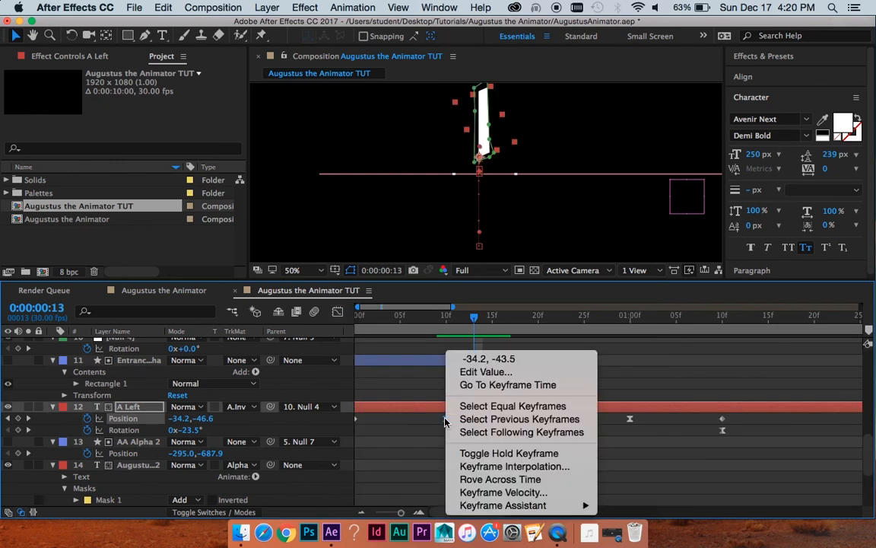
left_click(495, 466)
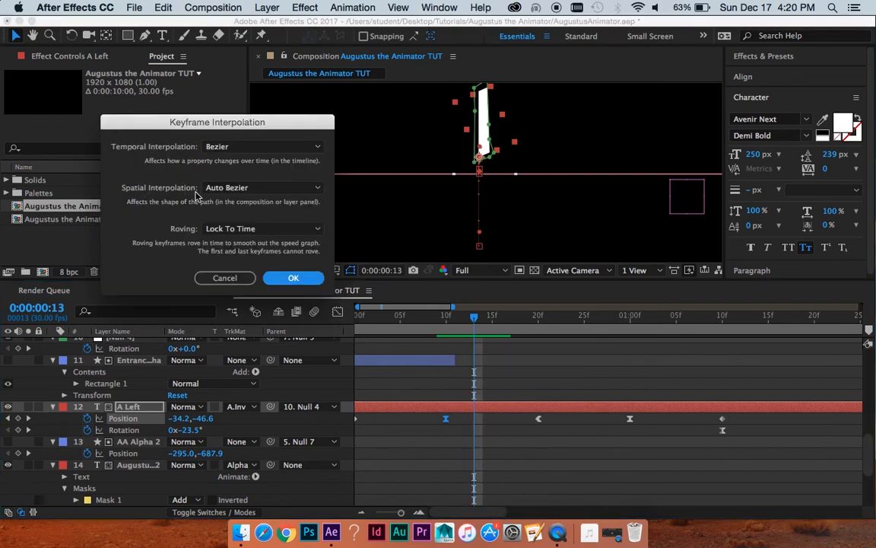
left_click(252, 188)
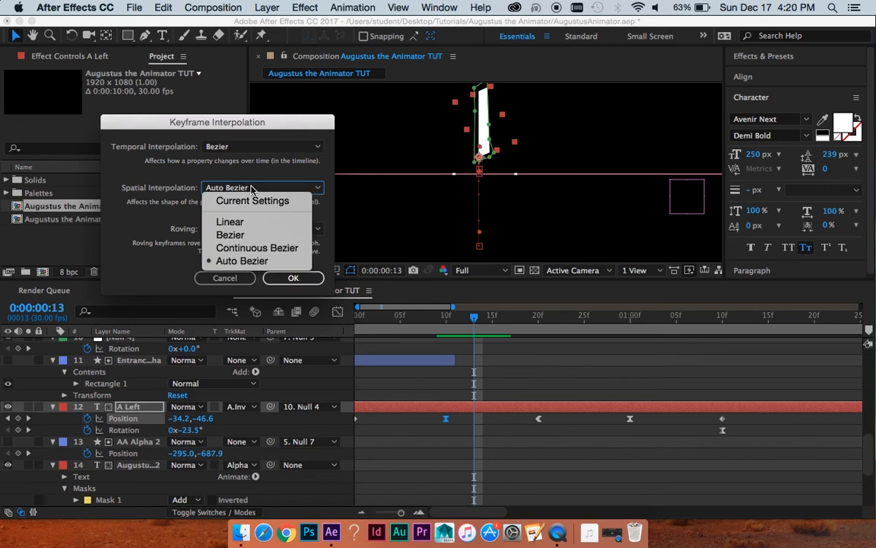
left_click(230, 222)
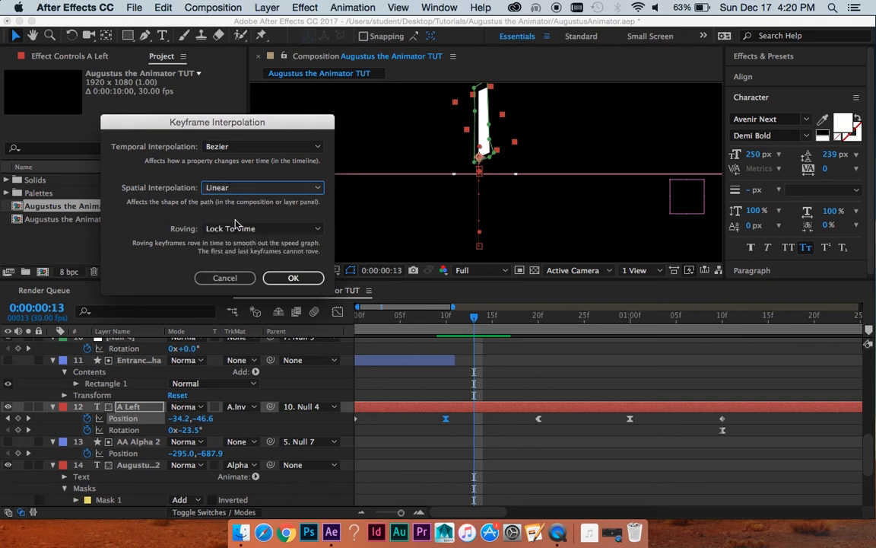
left_click(292, 278)
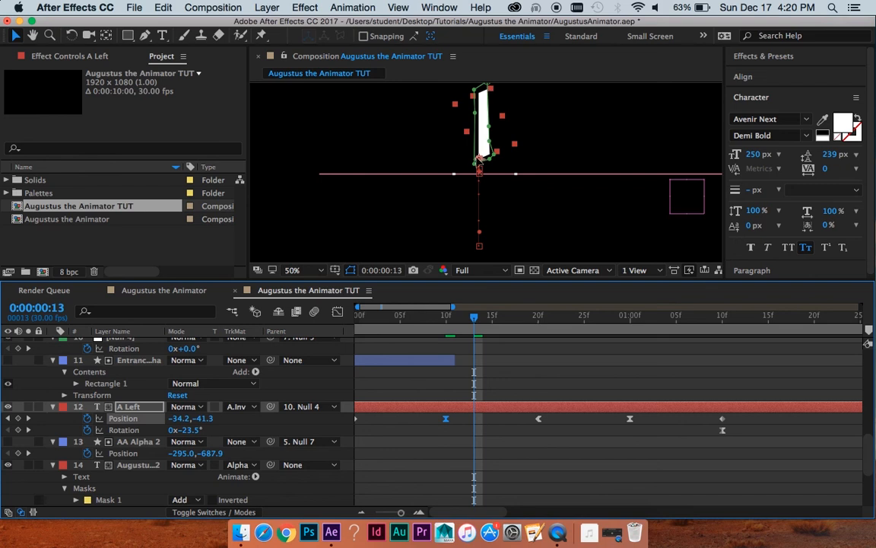
Play back the A's left leg bounce, first from 0:00:00:05 and again from the first frame
left_click_drag(479, 320, 401, 334)
key("space")
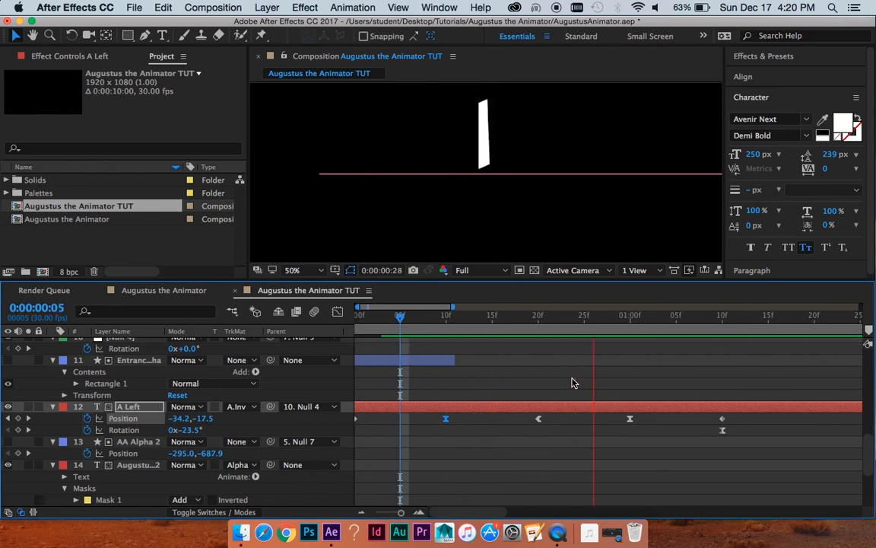
key("space")
key("Home")
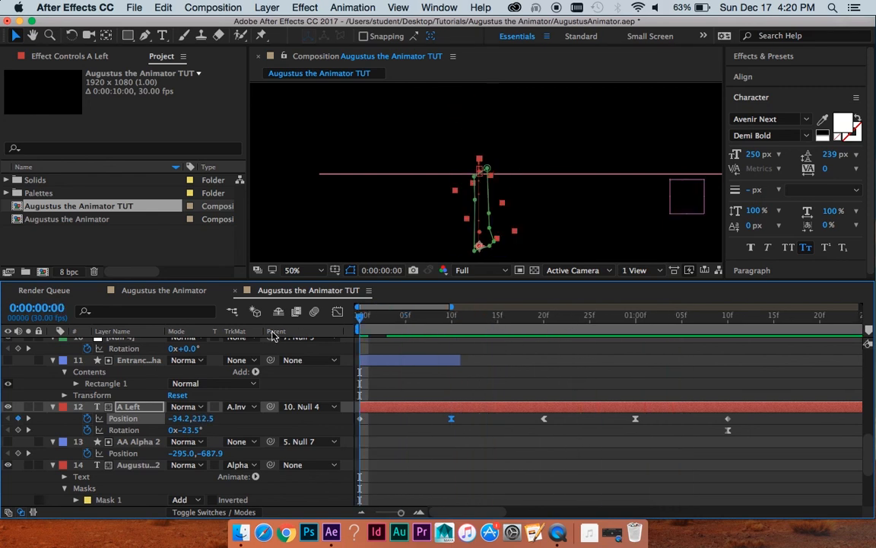
key("space")
key("space")
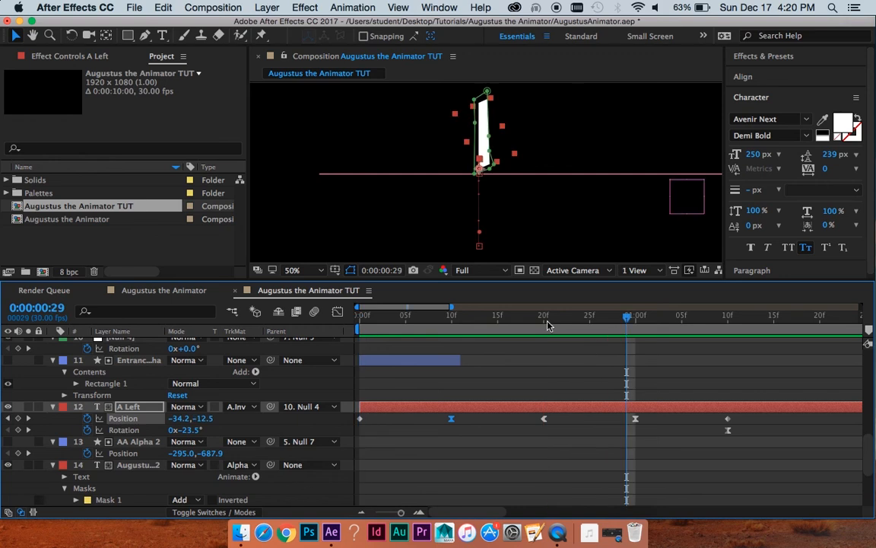
Reapply Linear spatial interpolation to A Left's selected Position keyframe, and save the project
left_click_drag(546, 323, 467, 323)
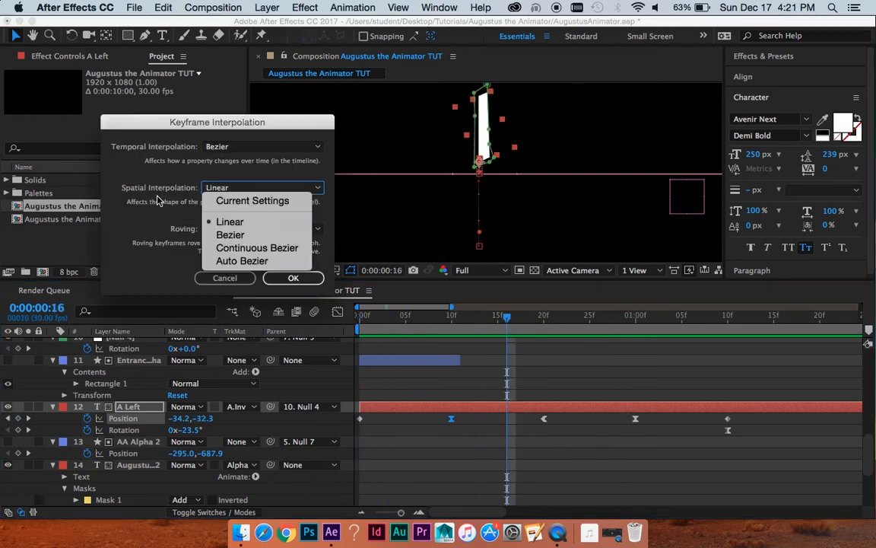
left_click(217, 221)
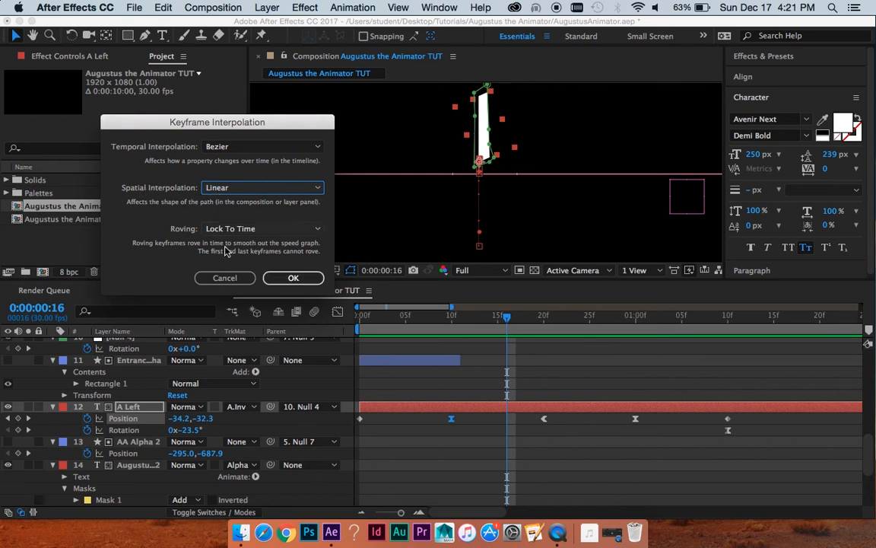
left_click(293, 278)
left_click(533, 377)
scroll(532, 378, "down", 1)
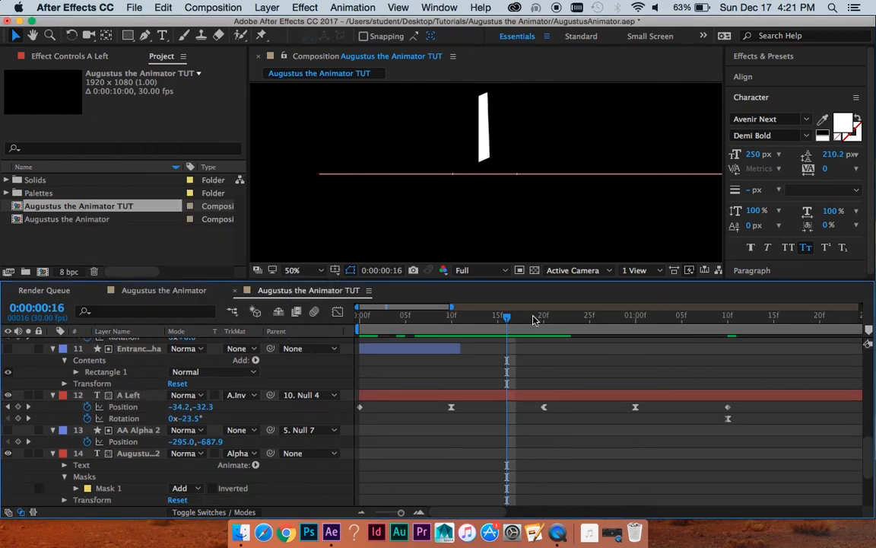
key("space")
key("super+s")
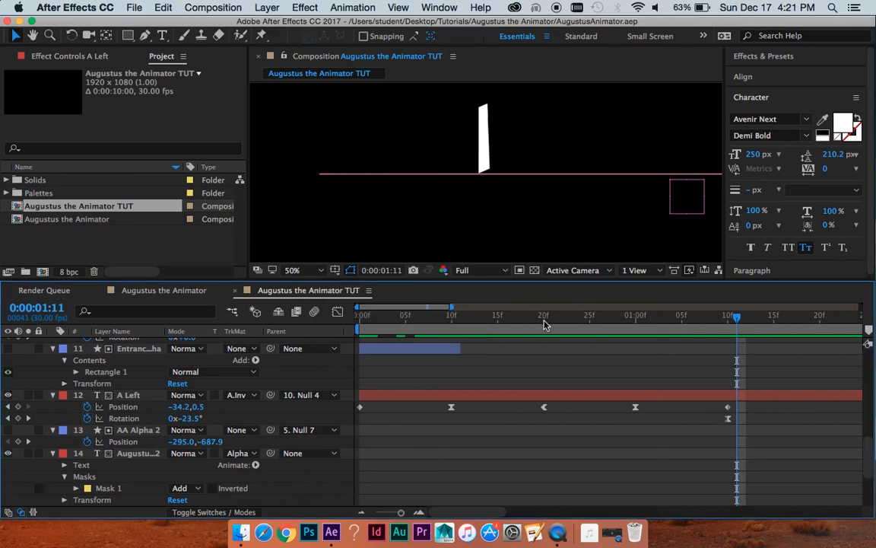
Preview the animation from the first frame, and hide the Guide Ground layer
key("Home")
key("comma")
key("space")
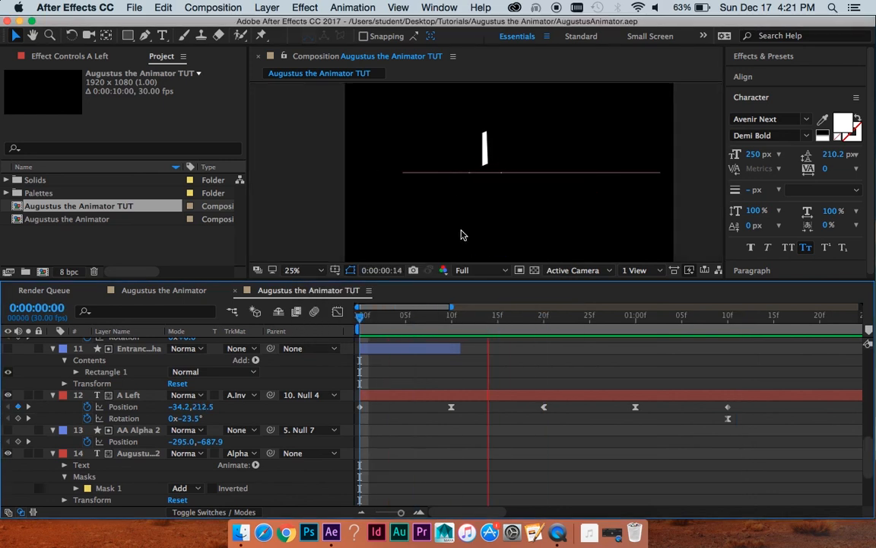
key("space")
scroll(456, 350, "up", 10)
scroll(458, 380, "down", 5)
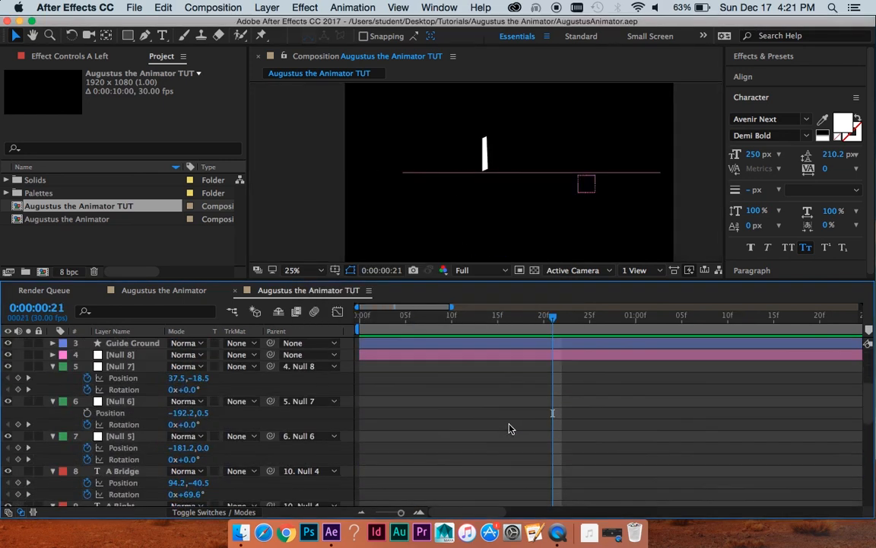
scroll(458, 381, "up", 4)
left_click(9, 448)
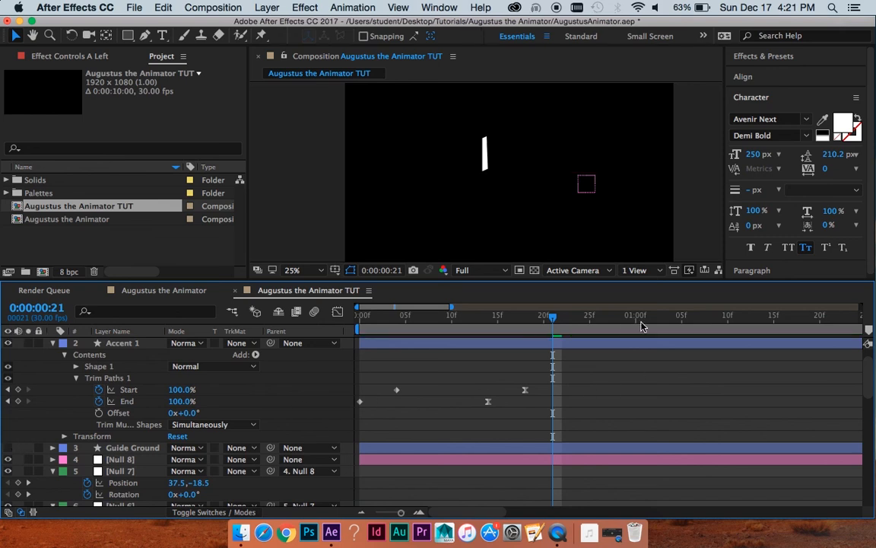
Play back the leg and accents without the ground guide, and return to the first frame
left_click_drag(551, 321, 360, 320)
key("space")
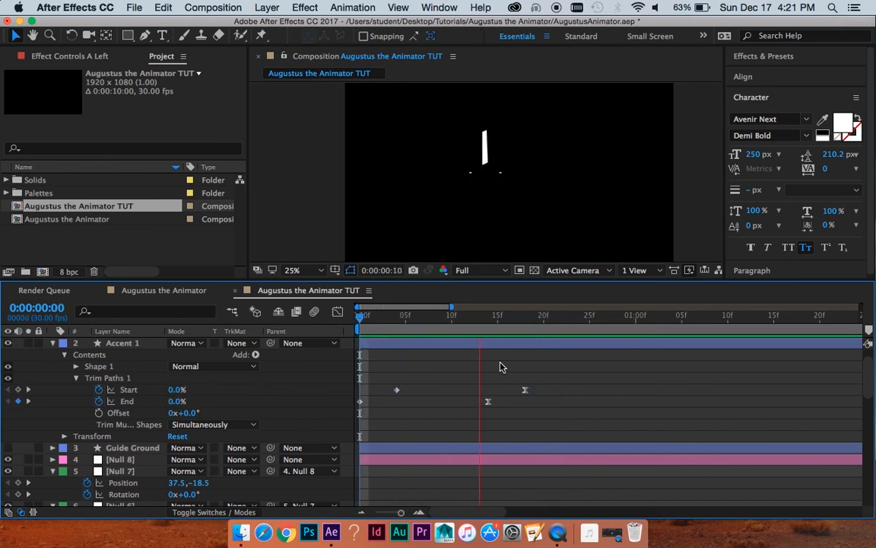
key("space")
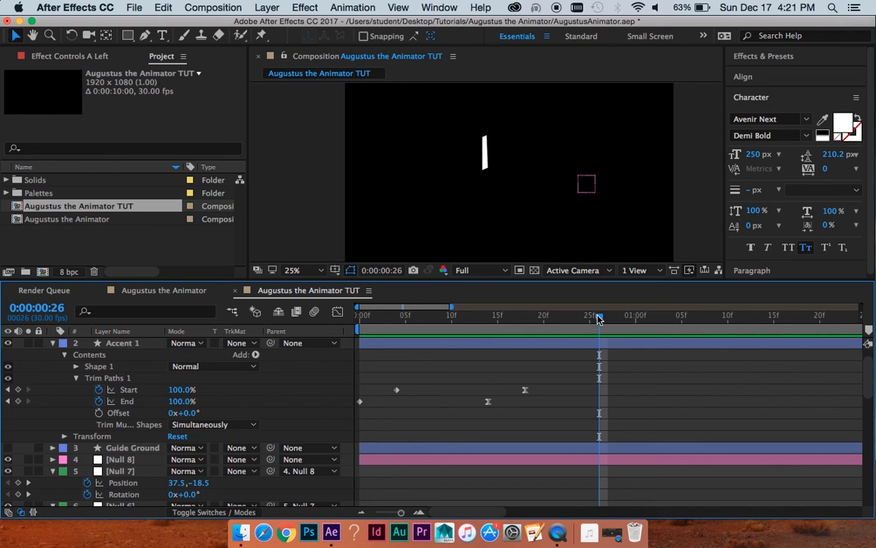
scroll(503, 143, "up", 1)
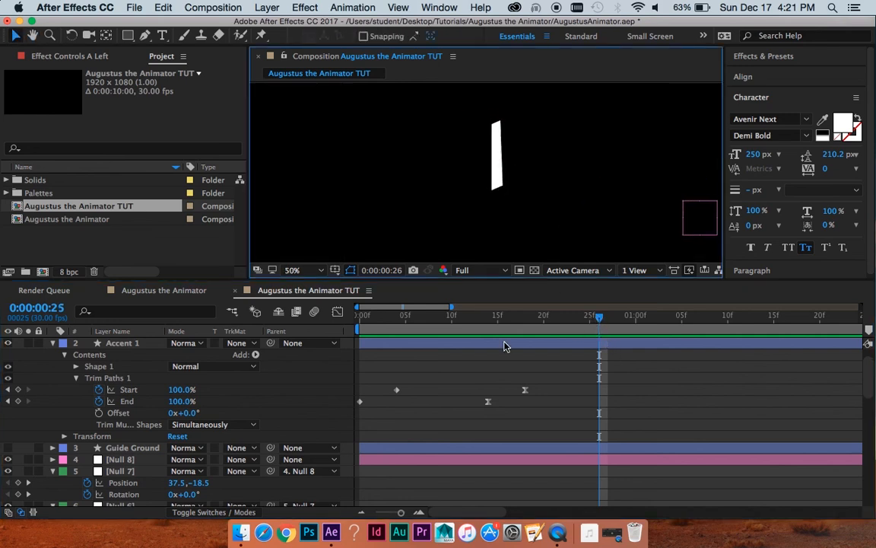
left_click_drag(504, 346, 337, 372)
Trim Accent 1 and Accent 2 to end at 0:00:00:18, and duplicate both layers
scroll(351, 386, "up", 2)
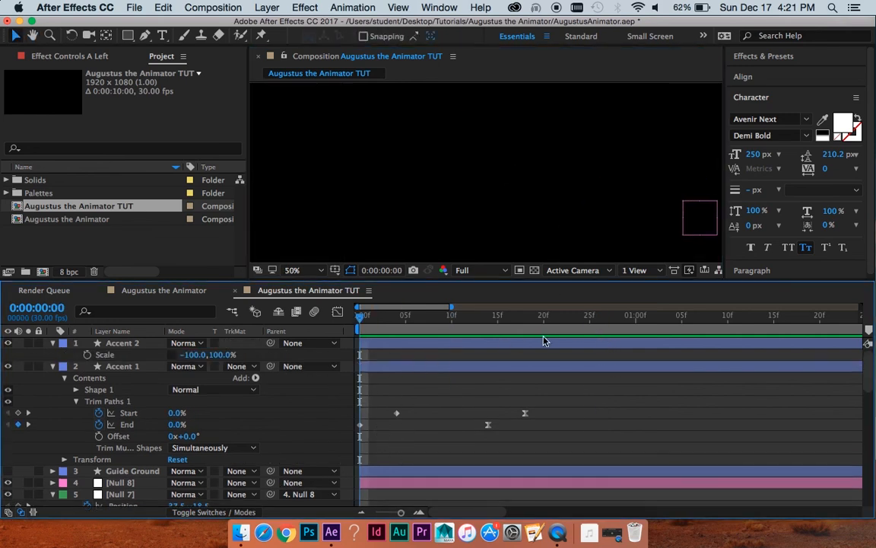
left_click(540, 368)
left_click(544, 348, "shift")
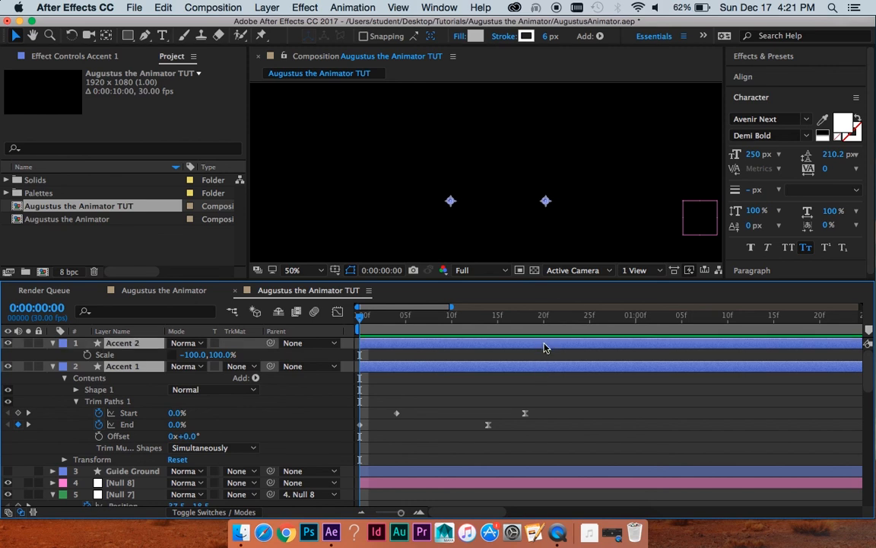
key("u")
left_click(531, 316)
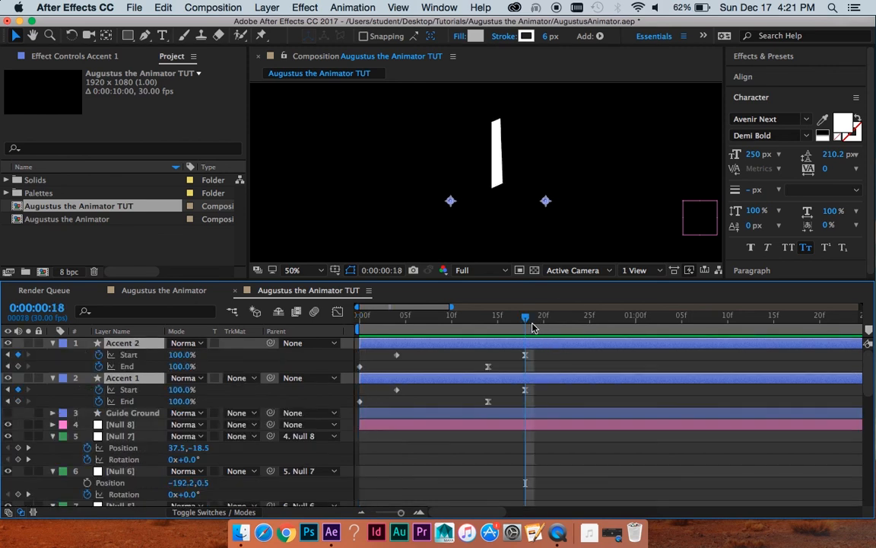
key("super+shift+d")
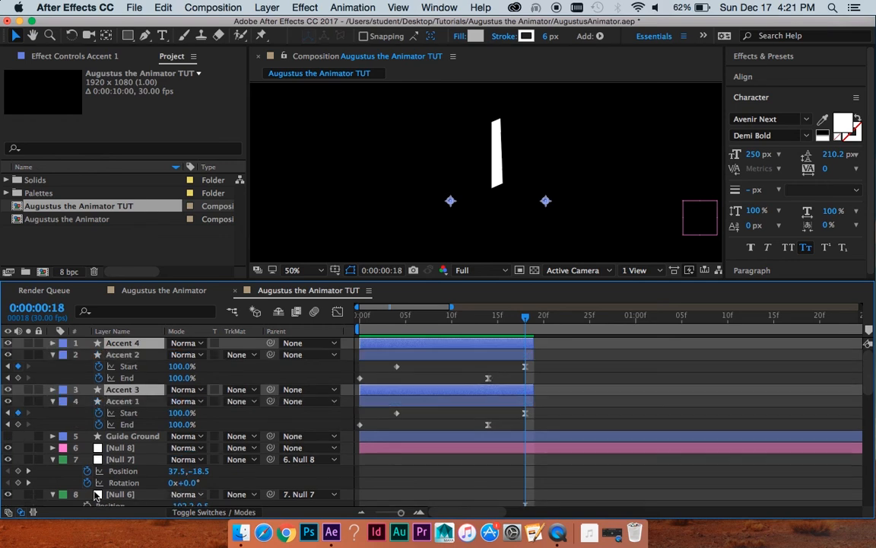
Stack Accent 3 directly below Accent 4, and shift both layers in time to start at 0:00:00:19
left_click_drag(128, 391, 137, 351)
left_click_drag(413, 347, 449, 348)
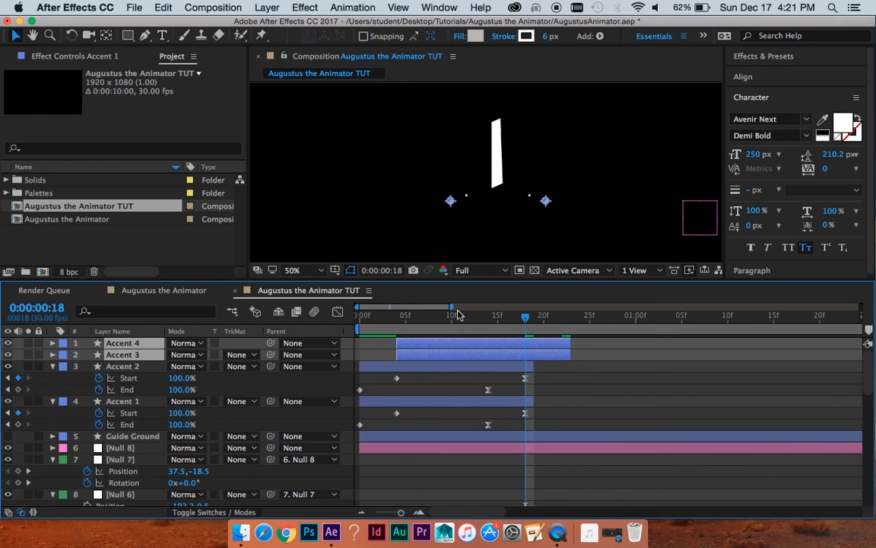
left_click_drag(458, 314, 544, 316)
left_click_drag(458, 344, 576, 348)
scroll(574, 347, "up", 5)
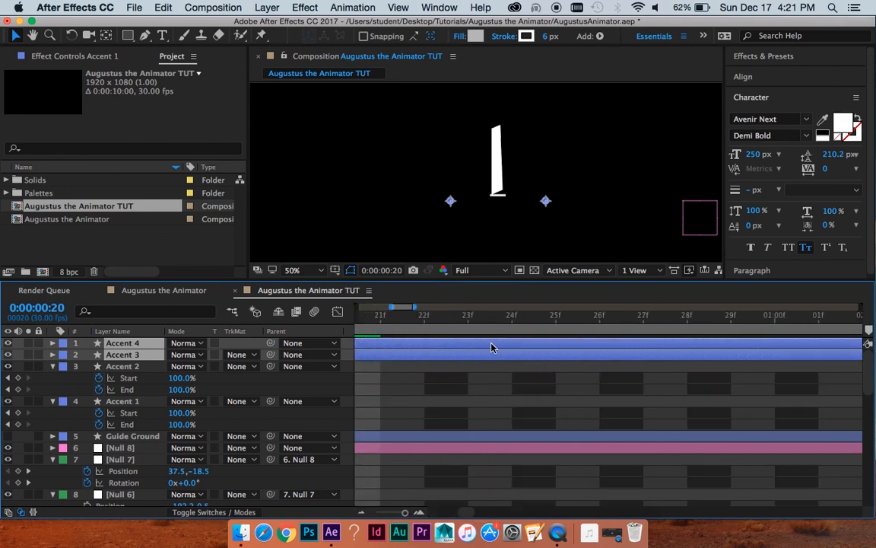
scroll(495, 362, "left", 3)
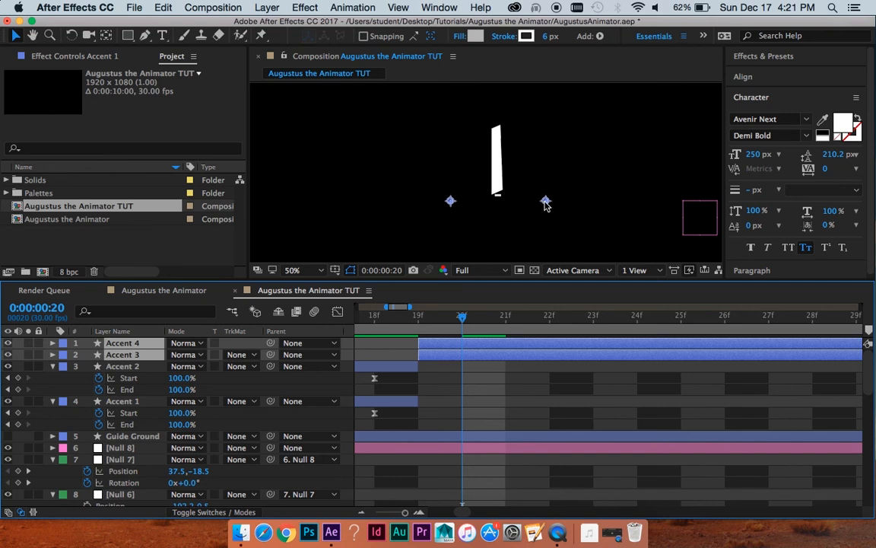
Nudge Accent 3 and Accent 4 slightly left along the ground beneath the A's left leg, and preview the second pair of accents
left_click_drag(546, 205, 542, 205)
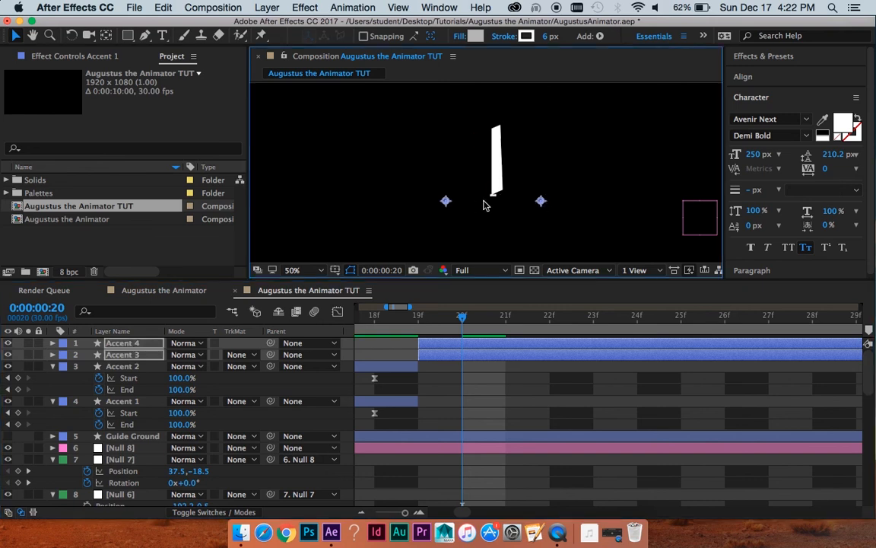
left_click(428, 318)
key("space")
key("space")
key("minus")
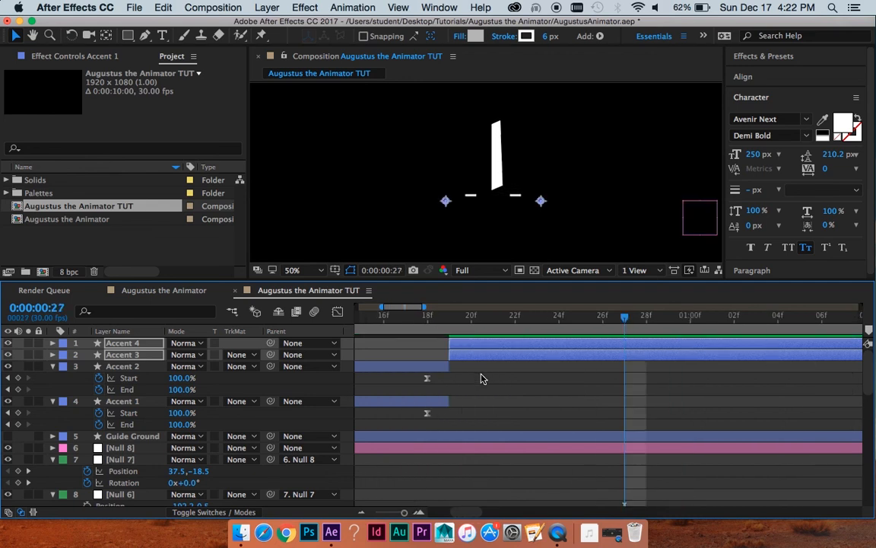
key("minus")
scroll(532, 169, "down", 2)
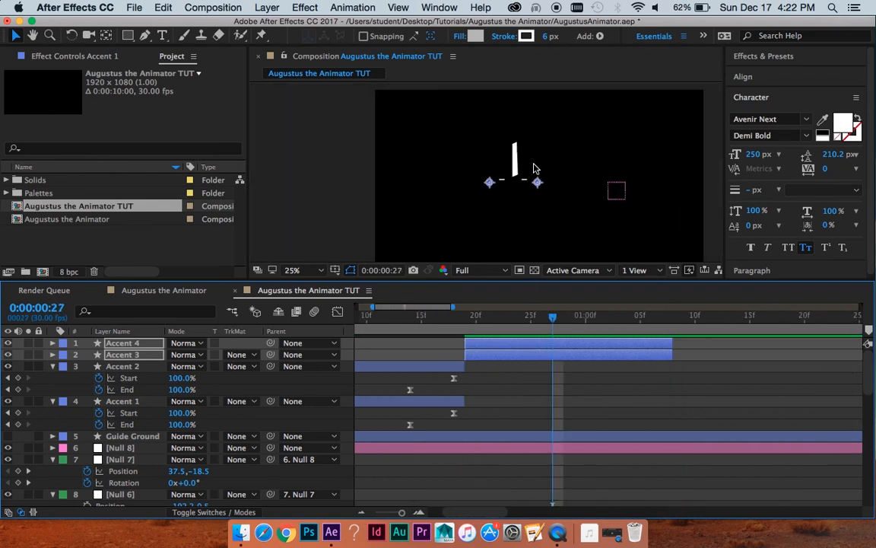
key("space")
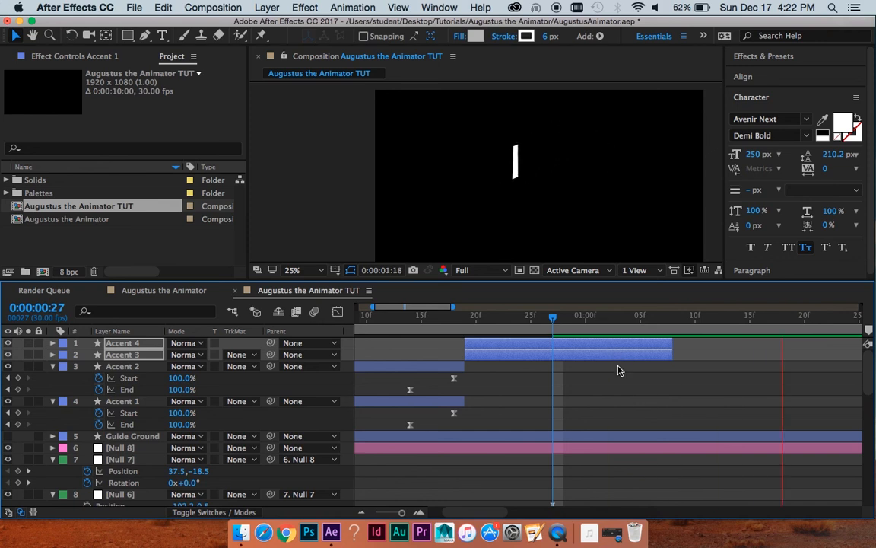
Play the A's slide across the title around 0:00:06:02, and park the time there with no layer selected
key("space")
key("minus")
key("minus")
key("minus")
key("minus")
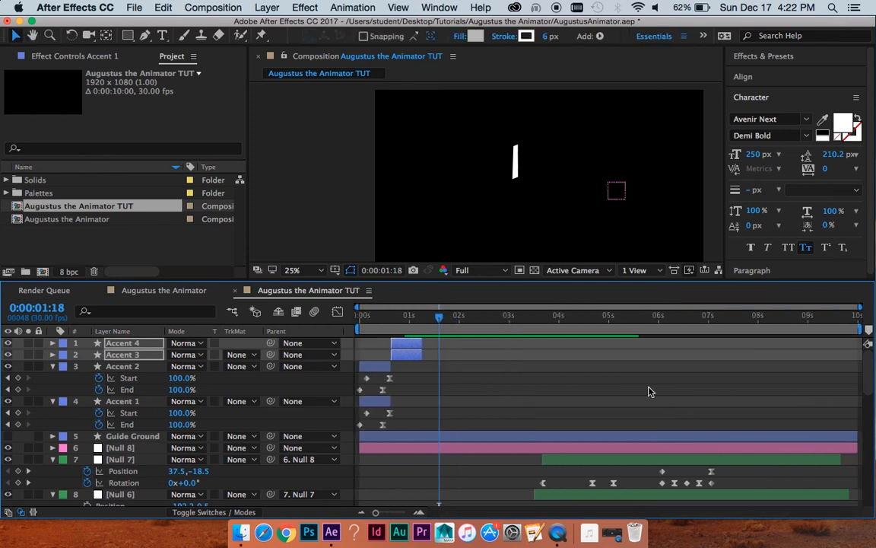
left_click_drag(491, 321, 661, 320)
key("space")
left_click(684, 395)
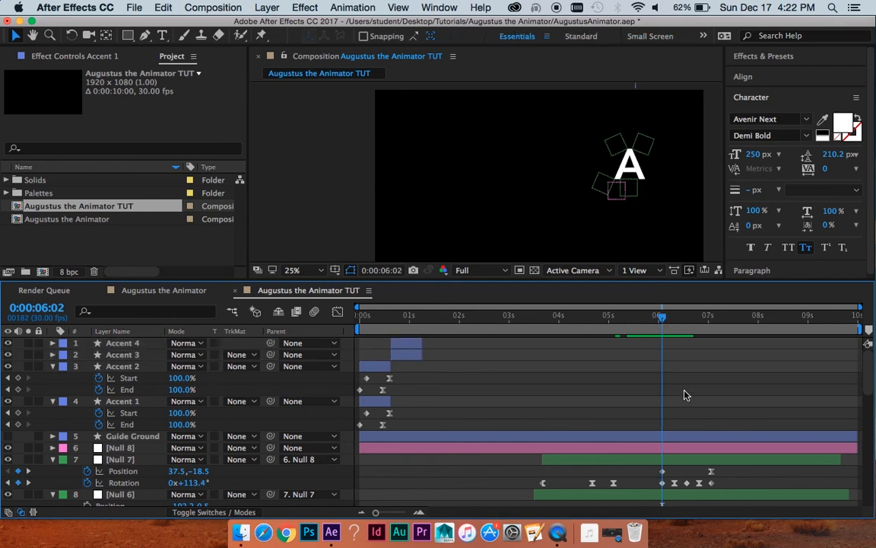
Draw a horizontal Pen line on a new shape layer from above the A at 0:00:06:02 to above its resting place at 0:00:07:02
left_click(144, 36)
scroll(679, 113, "up", 1)
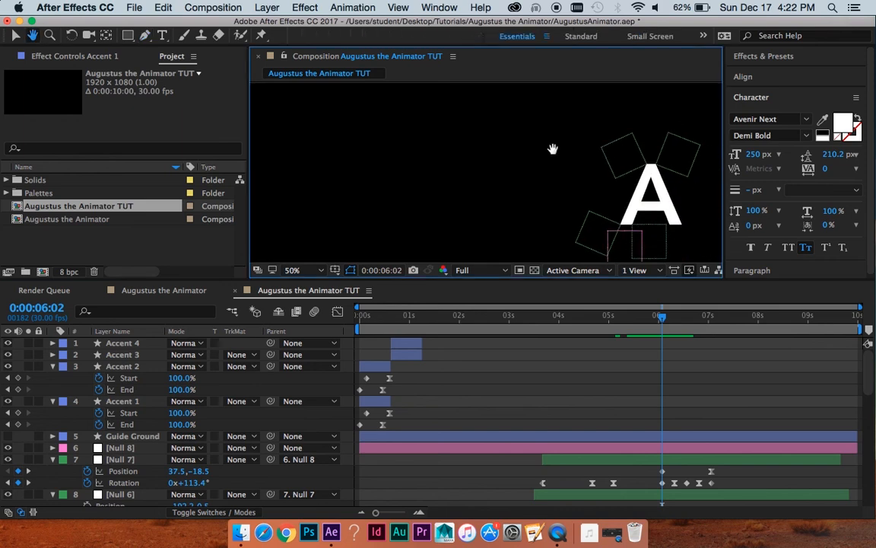
scroll(553, 148, "down", 1)
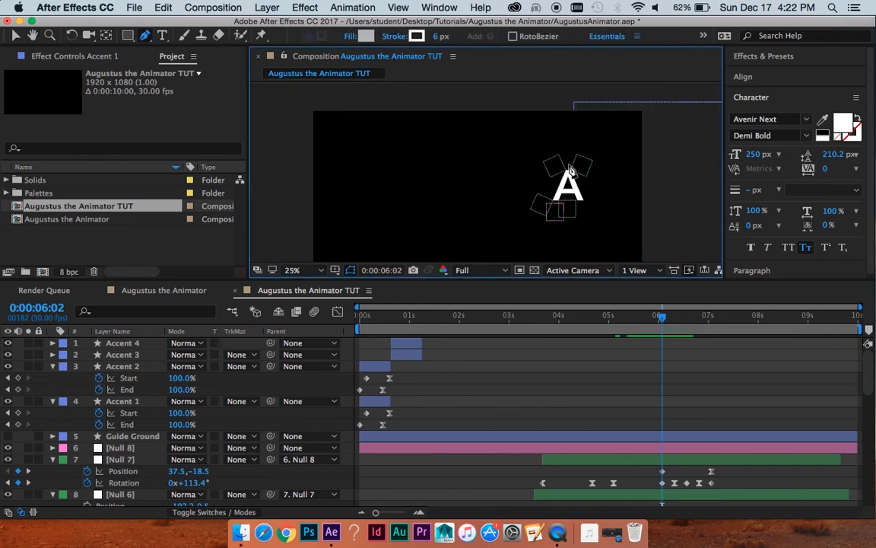
left_click(569, 165)
left_click_drag(669, 320, 714, 320)
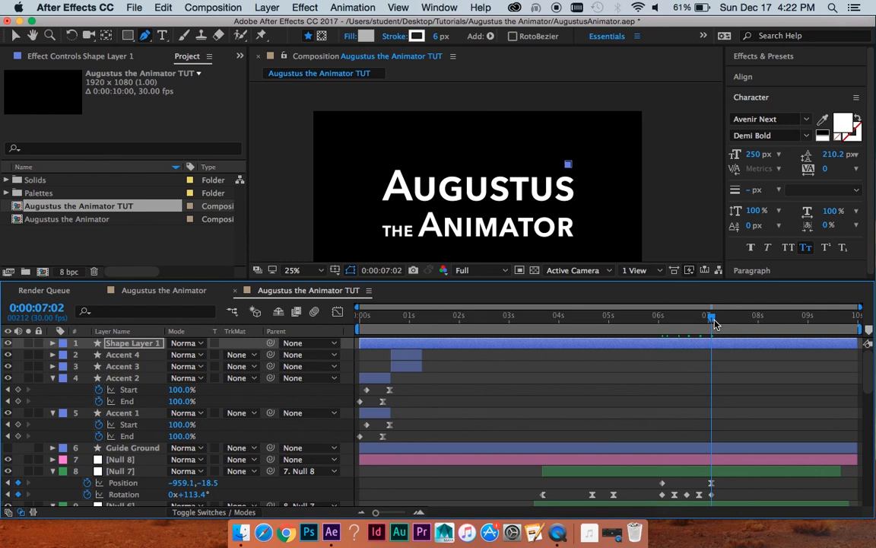
left_click(399, 169)
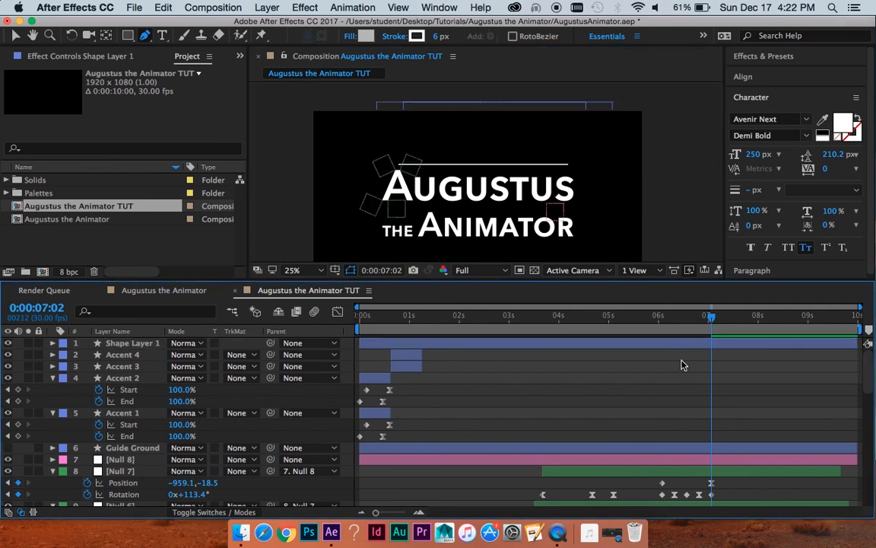
Trim Shape Layer 1 to start at 0:00:06:02, and copy Accent 2's Trim Paths 1 onto it there
left_click(54, 379)
left_click(53, 379)
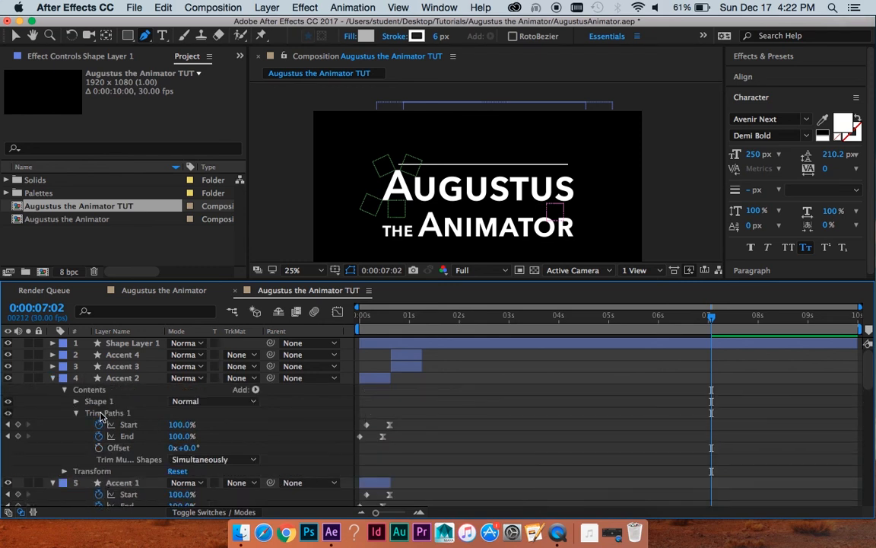
left_click(99, 414)
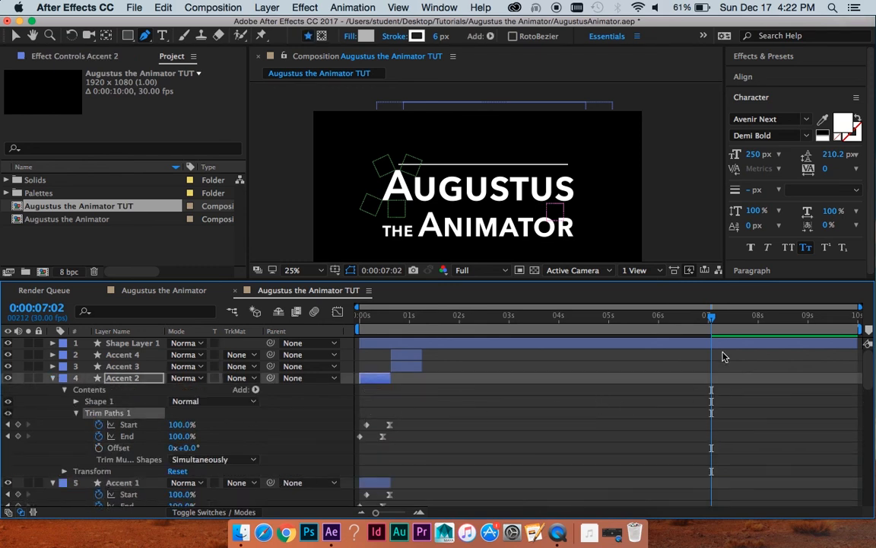
left_click(708, 343)
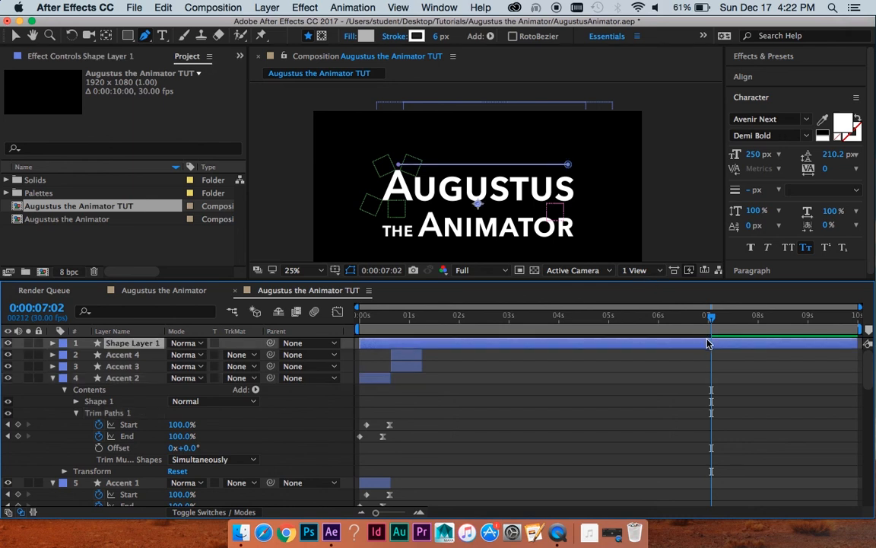
scroll(707, 344, "down", 5)
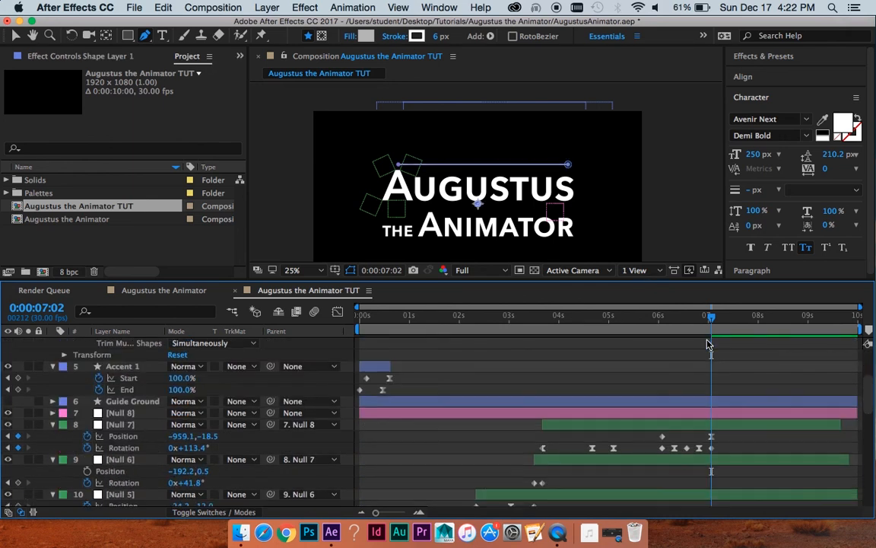
left_click_drag(707, 320, 661, 318)
scroll(662, 352, "up", 5)
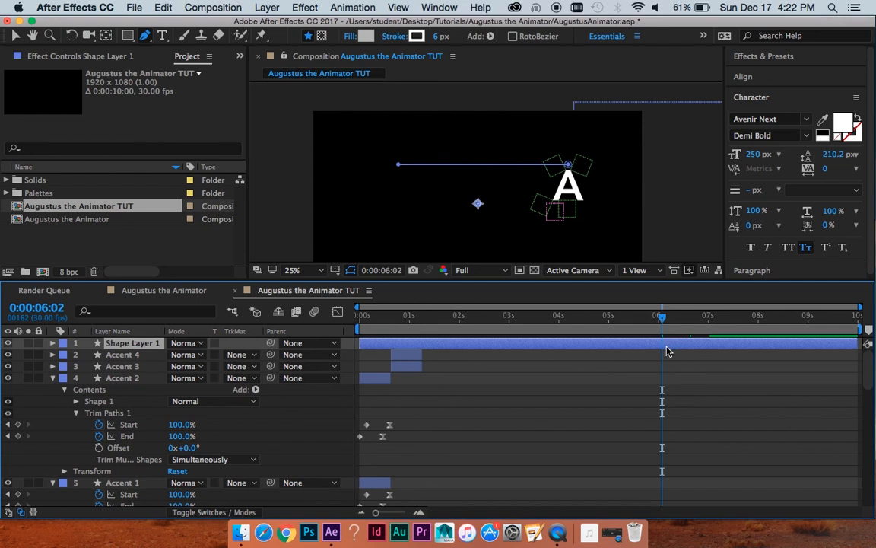
key("alt+bracketleft")
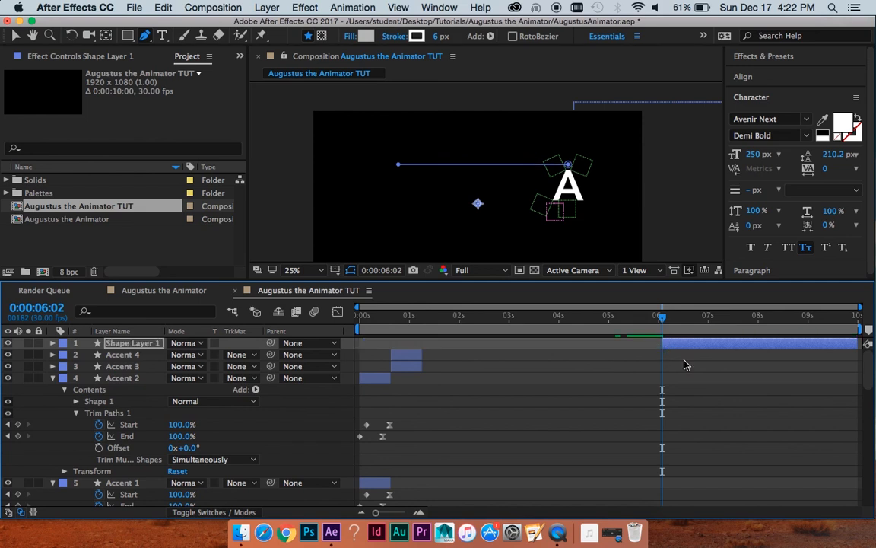
key("space")
key("space")
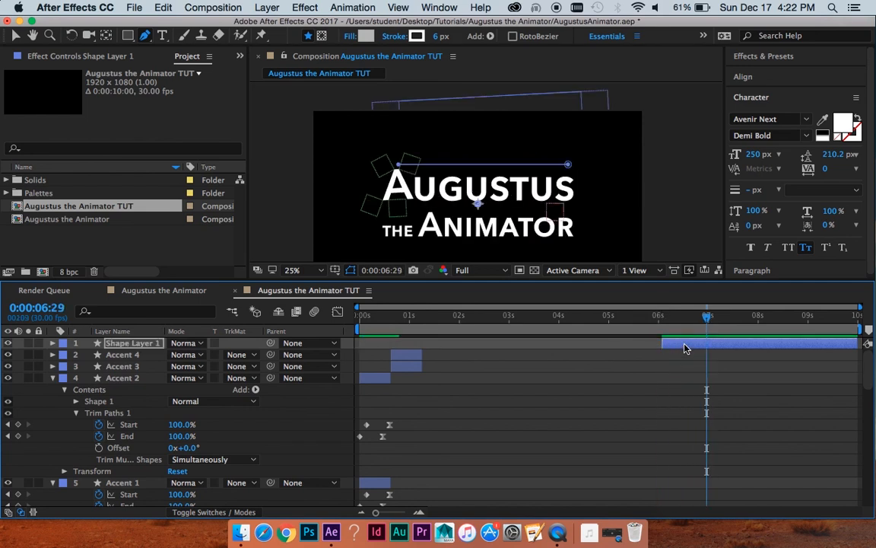
Lengthen the incoming ease of Shape Layer 1's final Start and End keyframes in the speed graph, and preview the line
key("u")
left_click_drag(720, 351, 680, 376)
left_click(339, 312)
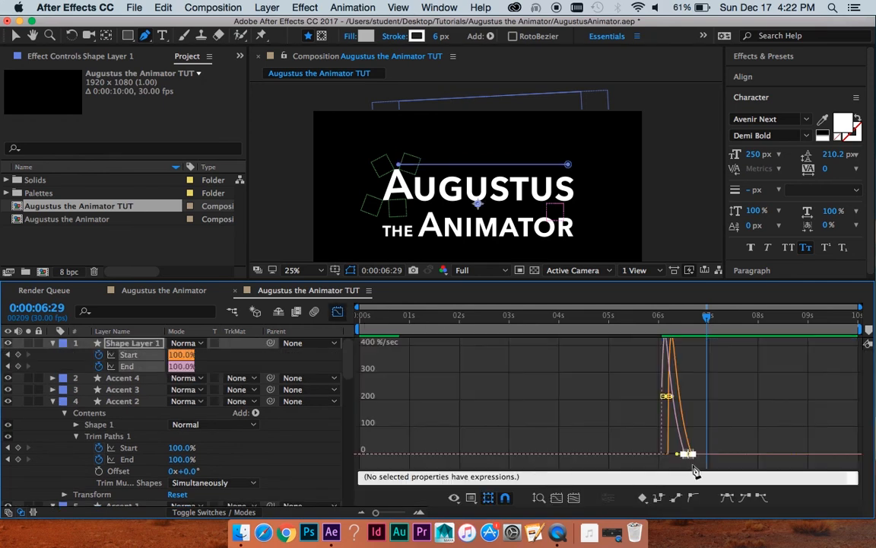
left_click(576, 492)
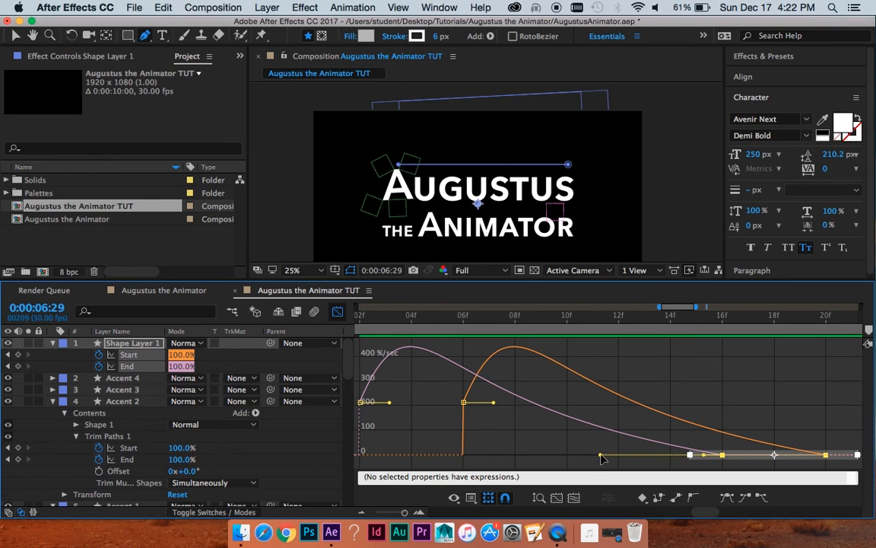
left_click_drag(601, 458, 546, 510)
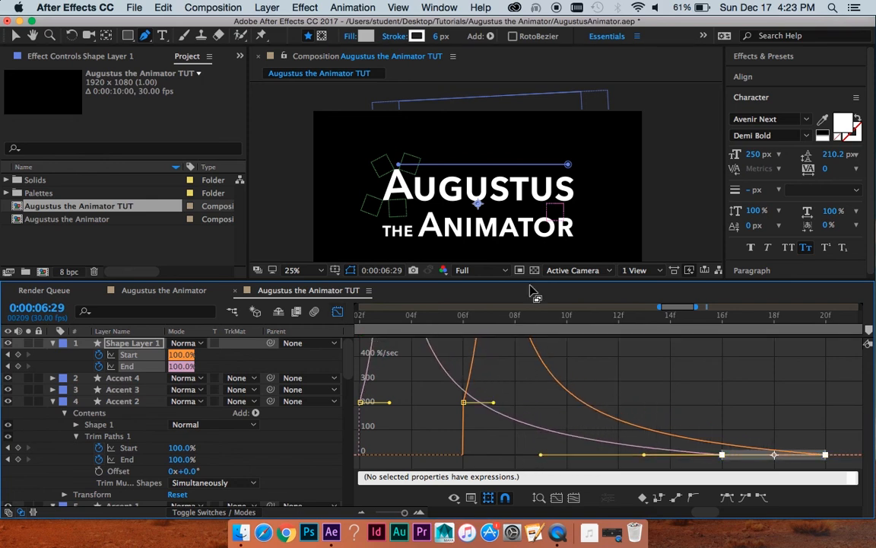
left_click(338, 312)
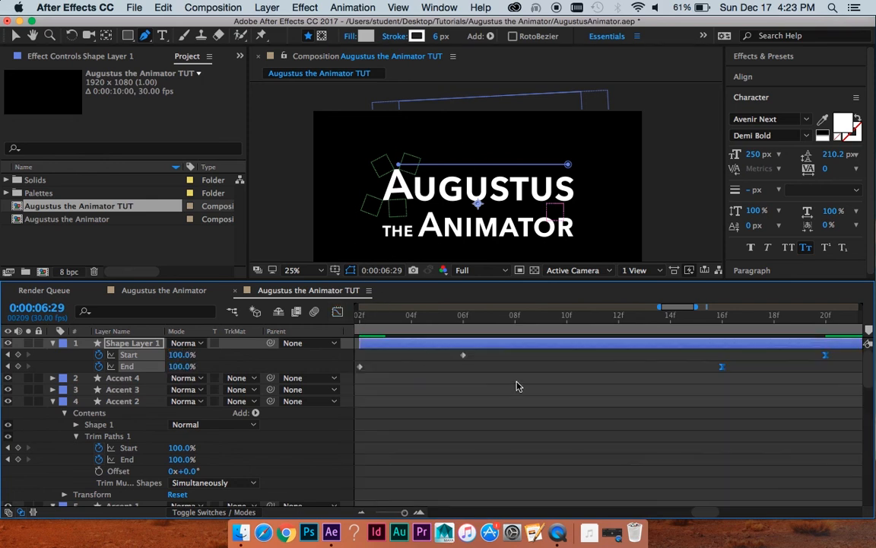
left_click_drag(542, 321, 499, 321)
key("space")
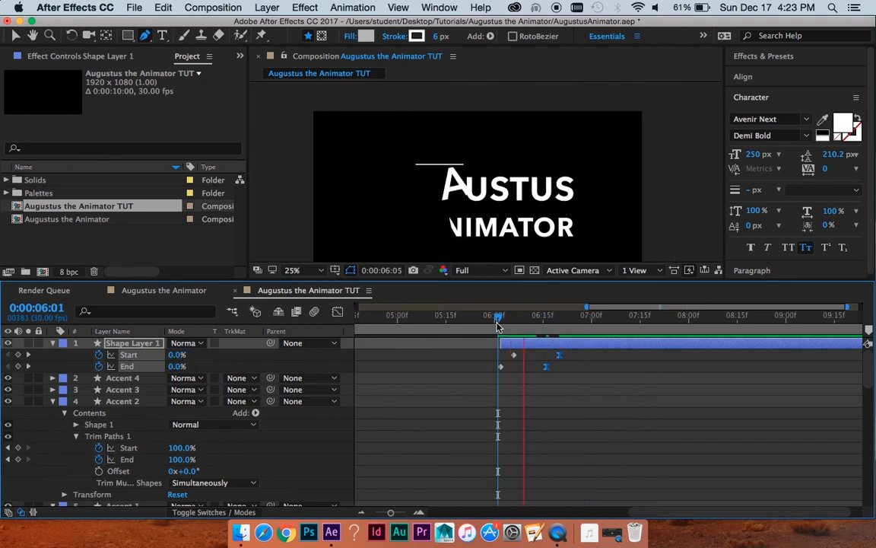
Duplicate Shape Layer 1 and offset the copy slightly above and to the right of the original line, checking it at 0:00:06:11
left_click(559, 318)
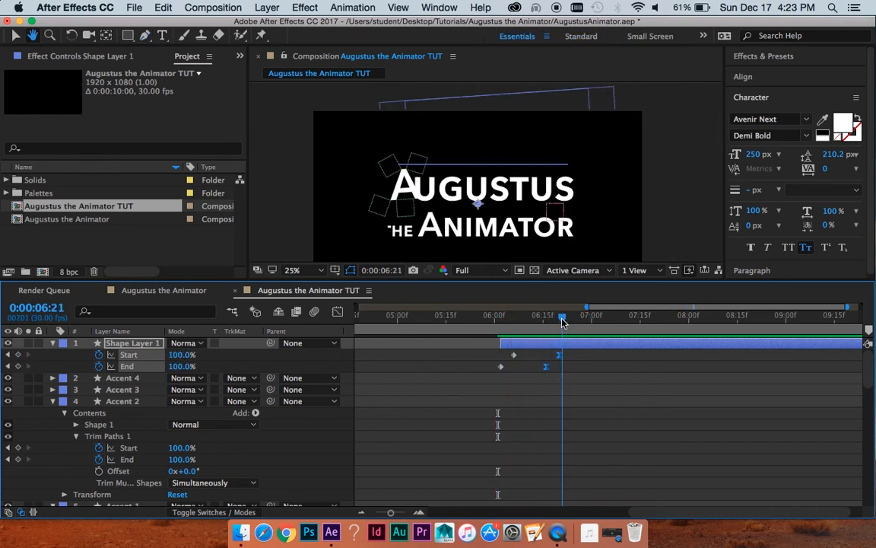
key("super+d")
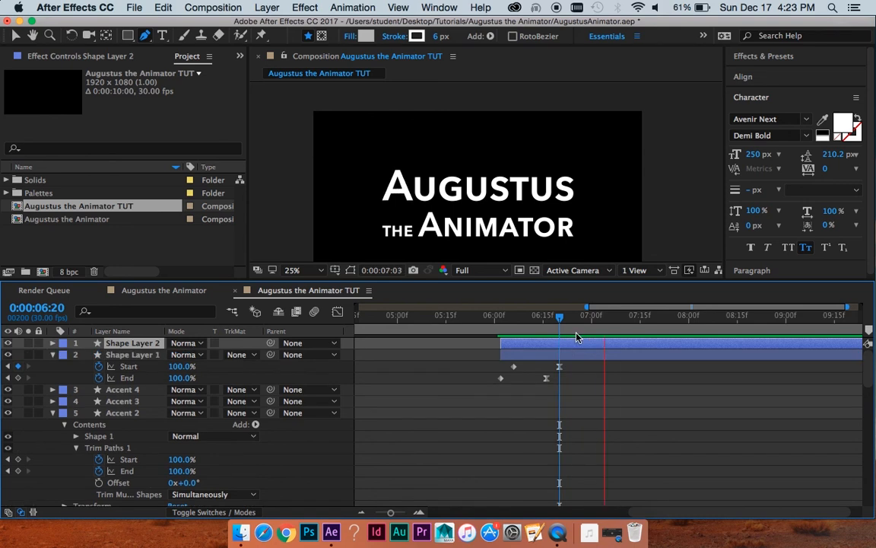
key("space")
left_click(549, 319)
scroll(499, 188, "up", 2)
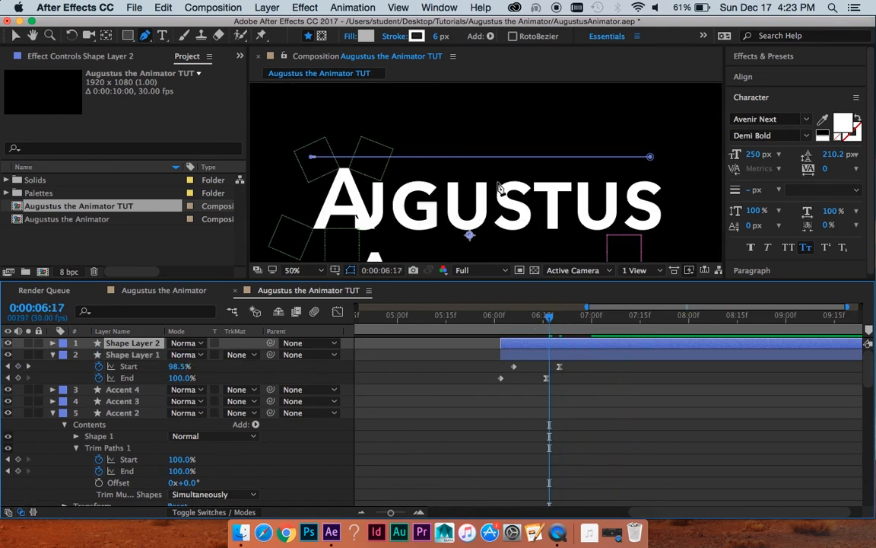
left_click_drag(542, 316, 531, 318)
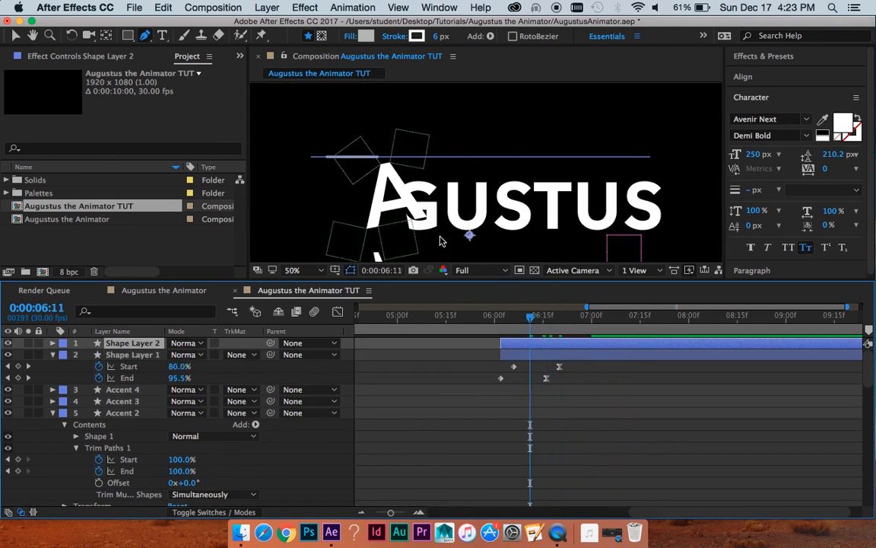
key("v")
left_click_drag(468, 238, 475, 230)
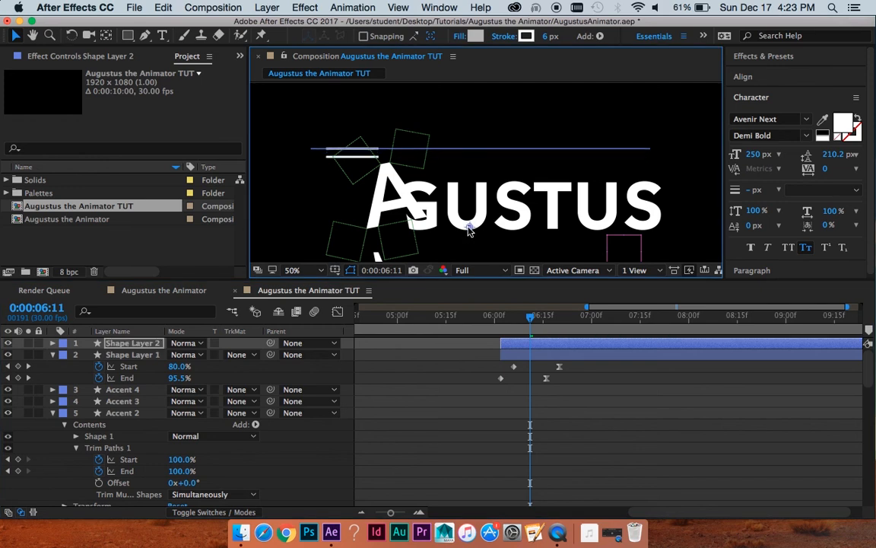
scroll(479, 227, "down", 2)
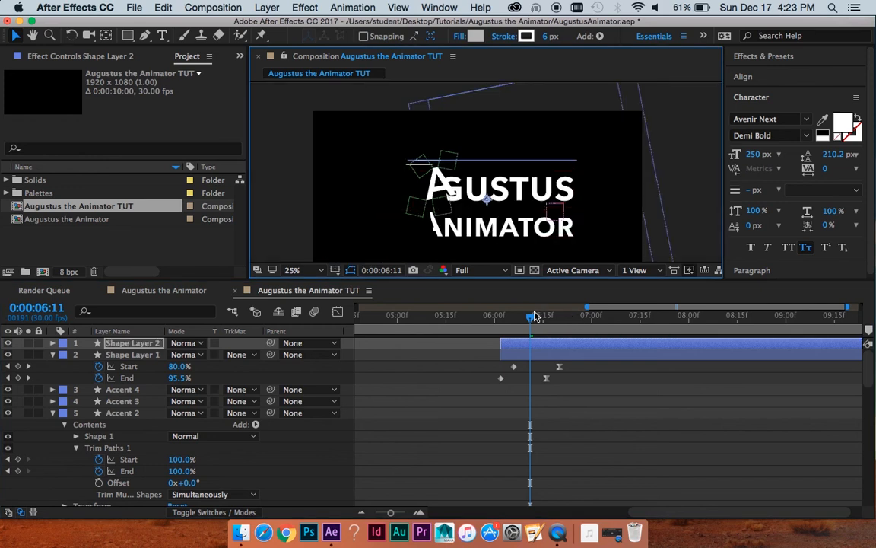
left_click_drag(532, 317, 469, 333)
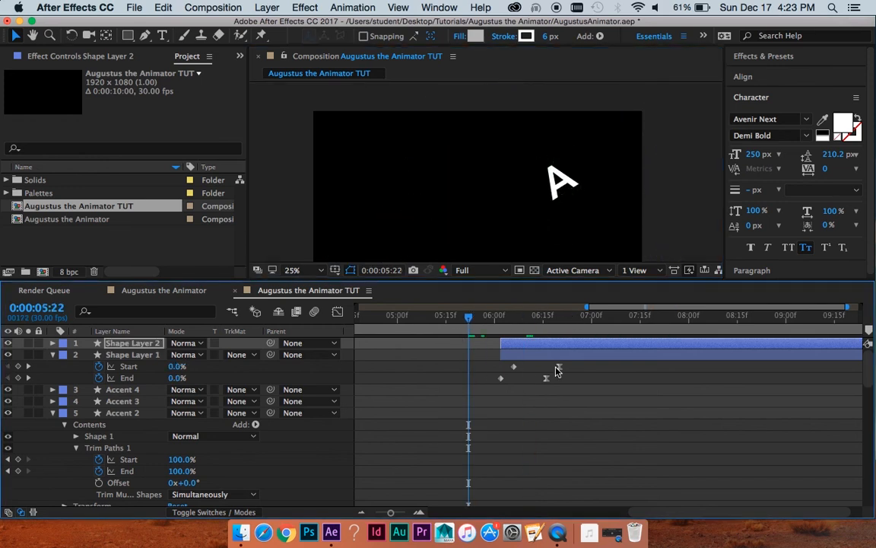
Soften the ease of the lines' final Start and End keyframes, delay those keyframes slightly, and play back from 0:00:05:22
left_click(338, 312)
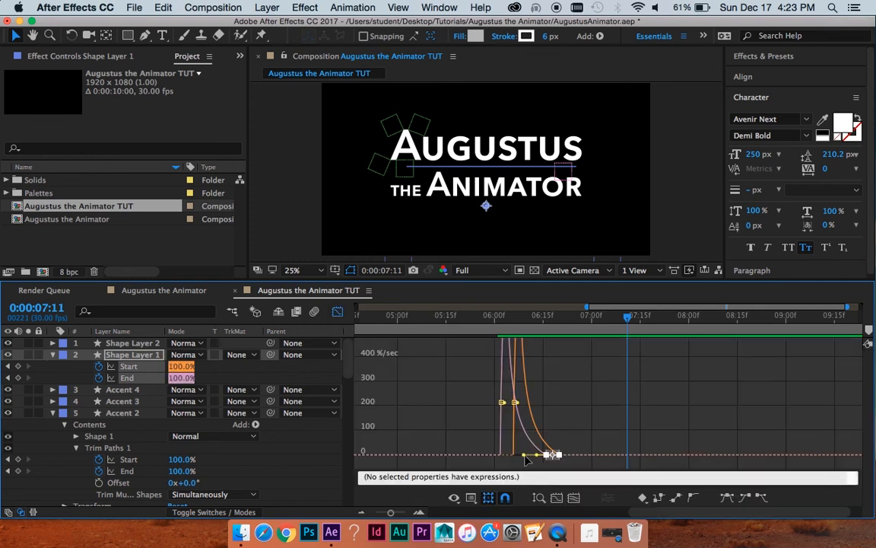
left_click_drag(527, 456, 528, 457)
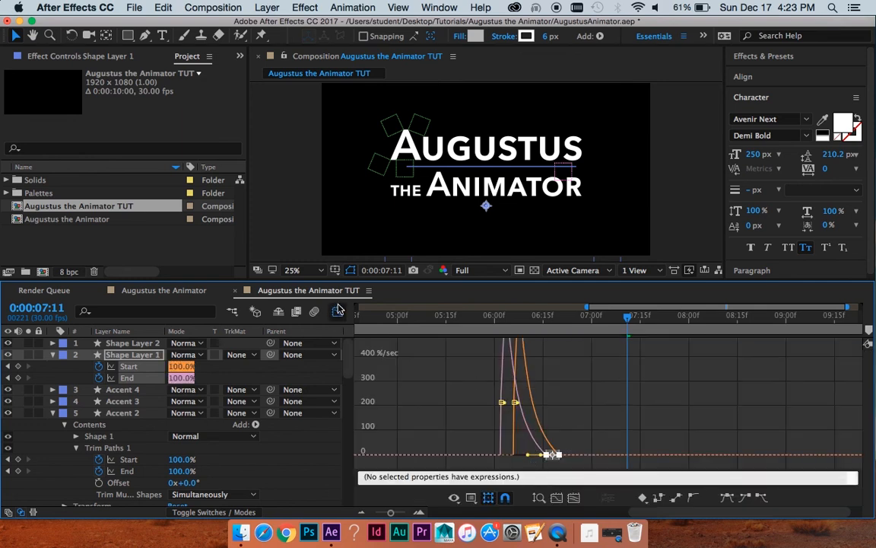
left_click(339, 311)
key("minus")
left_click(551, 318)
key("space")
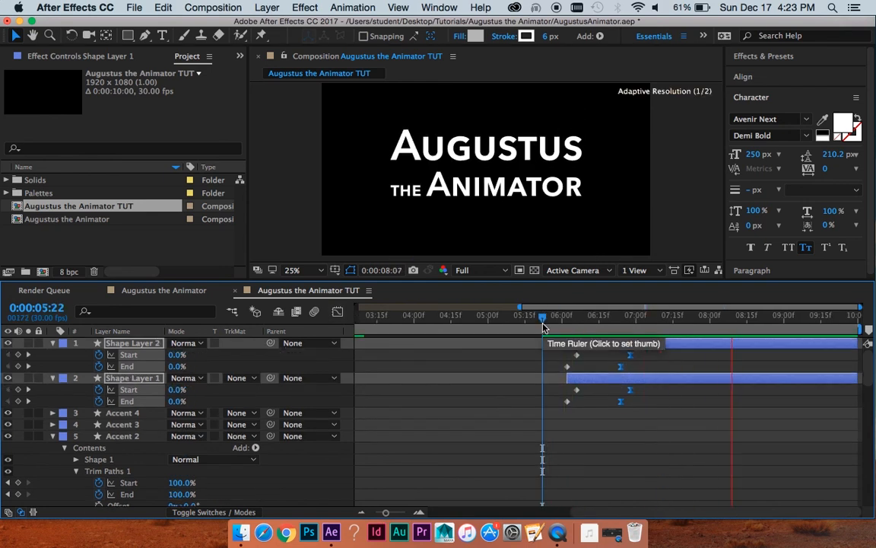
key("space")
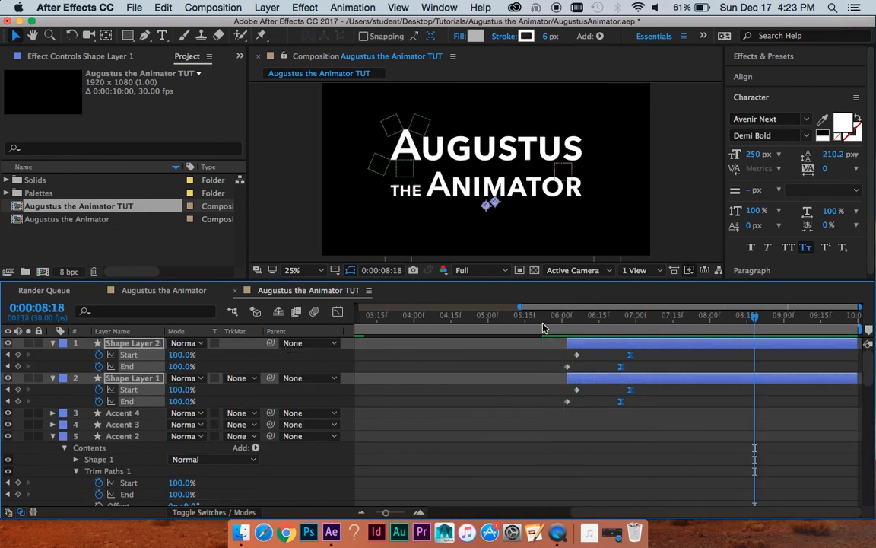
Save the project, and review the title reveal by replaying the line accents and scrubbing from the first frame to 0:00:06:25
key("super+s")
left_click(704, 416)
left_click_drag(694, 317, 550, 333)
key("space")
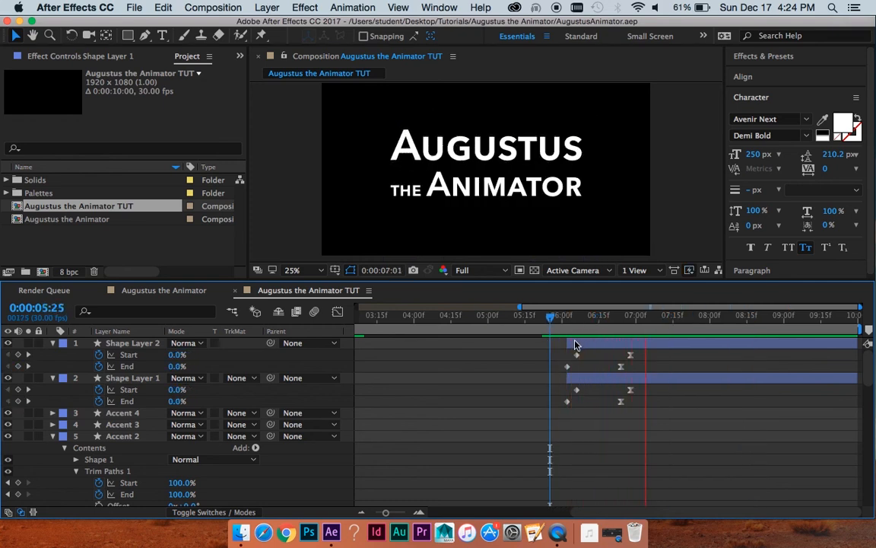
key("space")
left_click_drag(589, 320, 535, 335)
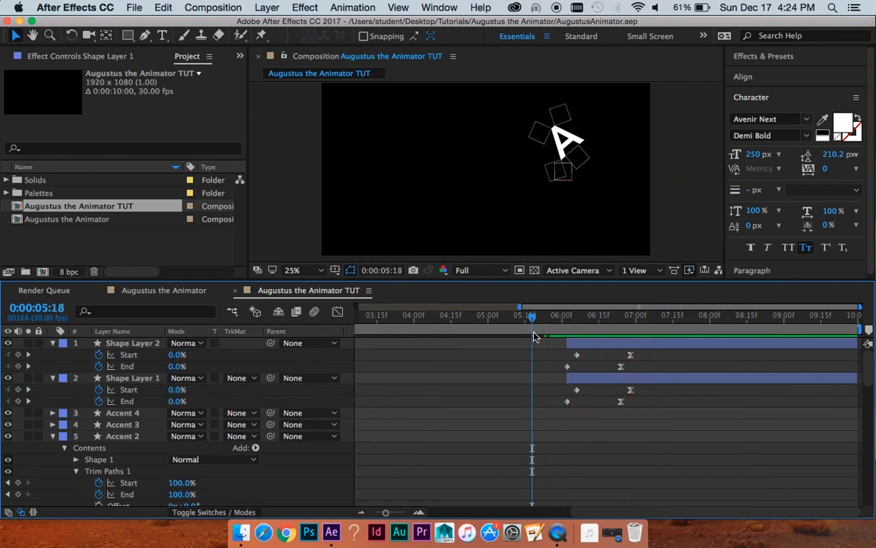
key("space")
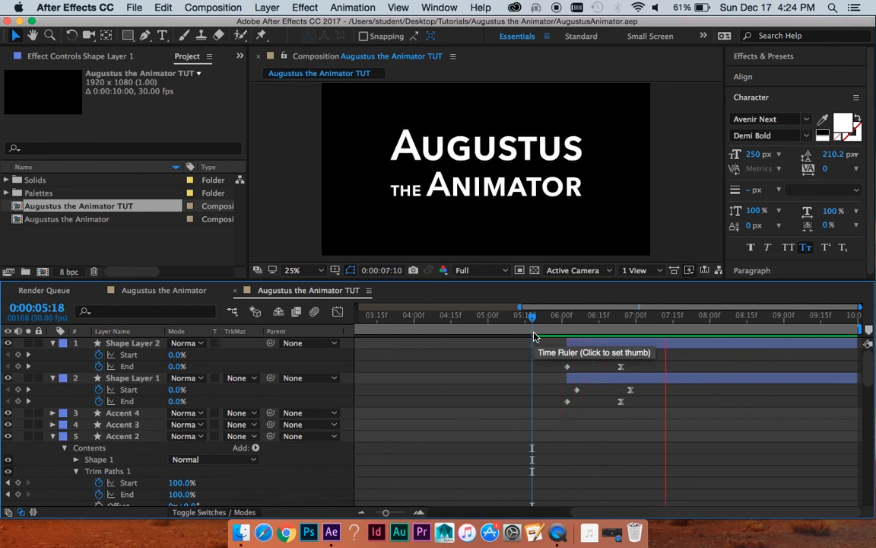
key("space")
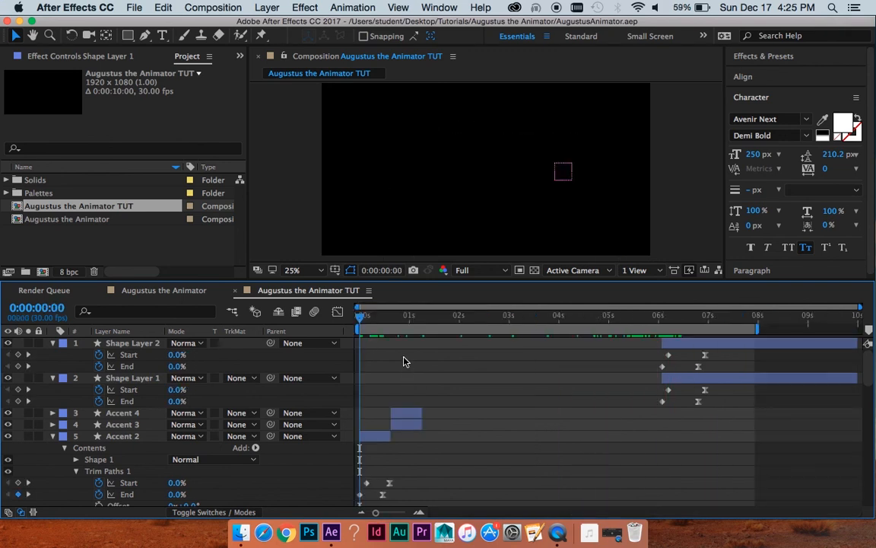
mouse_move(363, 320)
left_mouse_down()
mouse_move(731, 325)
mouse_move(665, 327)
mouse_move(705, 322)
left_mouse_up()
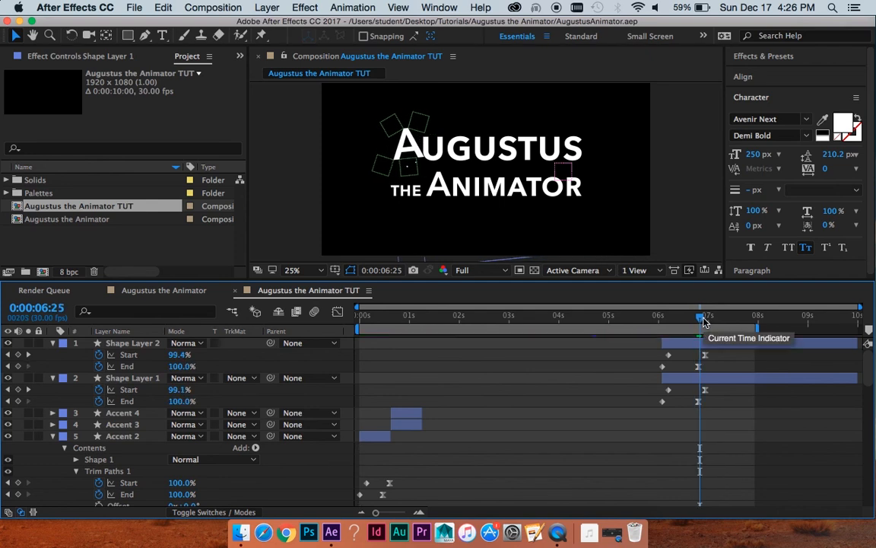